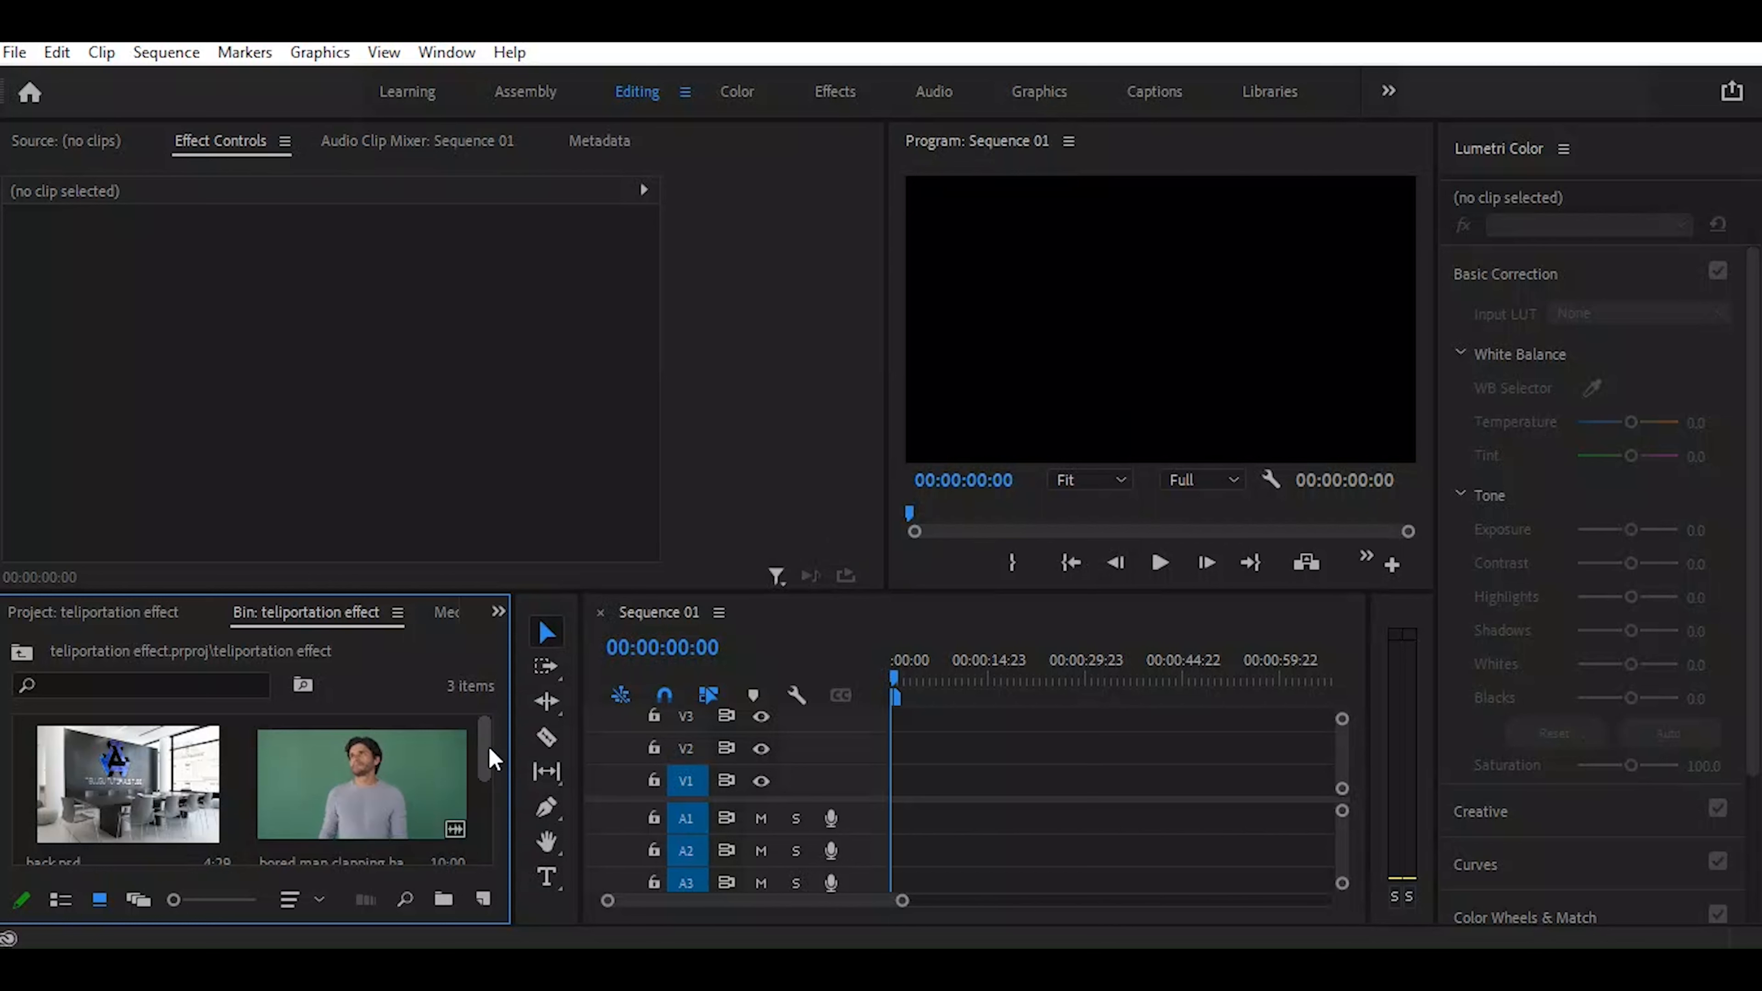
Place the back.psd background on video track V1 at the start of Sequence 01
{"action": "scroll", "coordinate": [487, 755], "scroll_direction": "down", "scroll_amount": 1}
{"action": "scroll", "coordinate": [485, 759], "scroll_direction": "up", "scroll_amount": 1}
{"action": "left_click", "coordinate": [172, 788]}
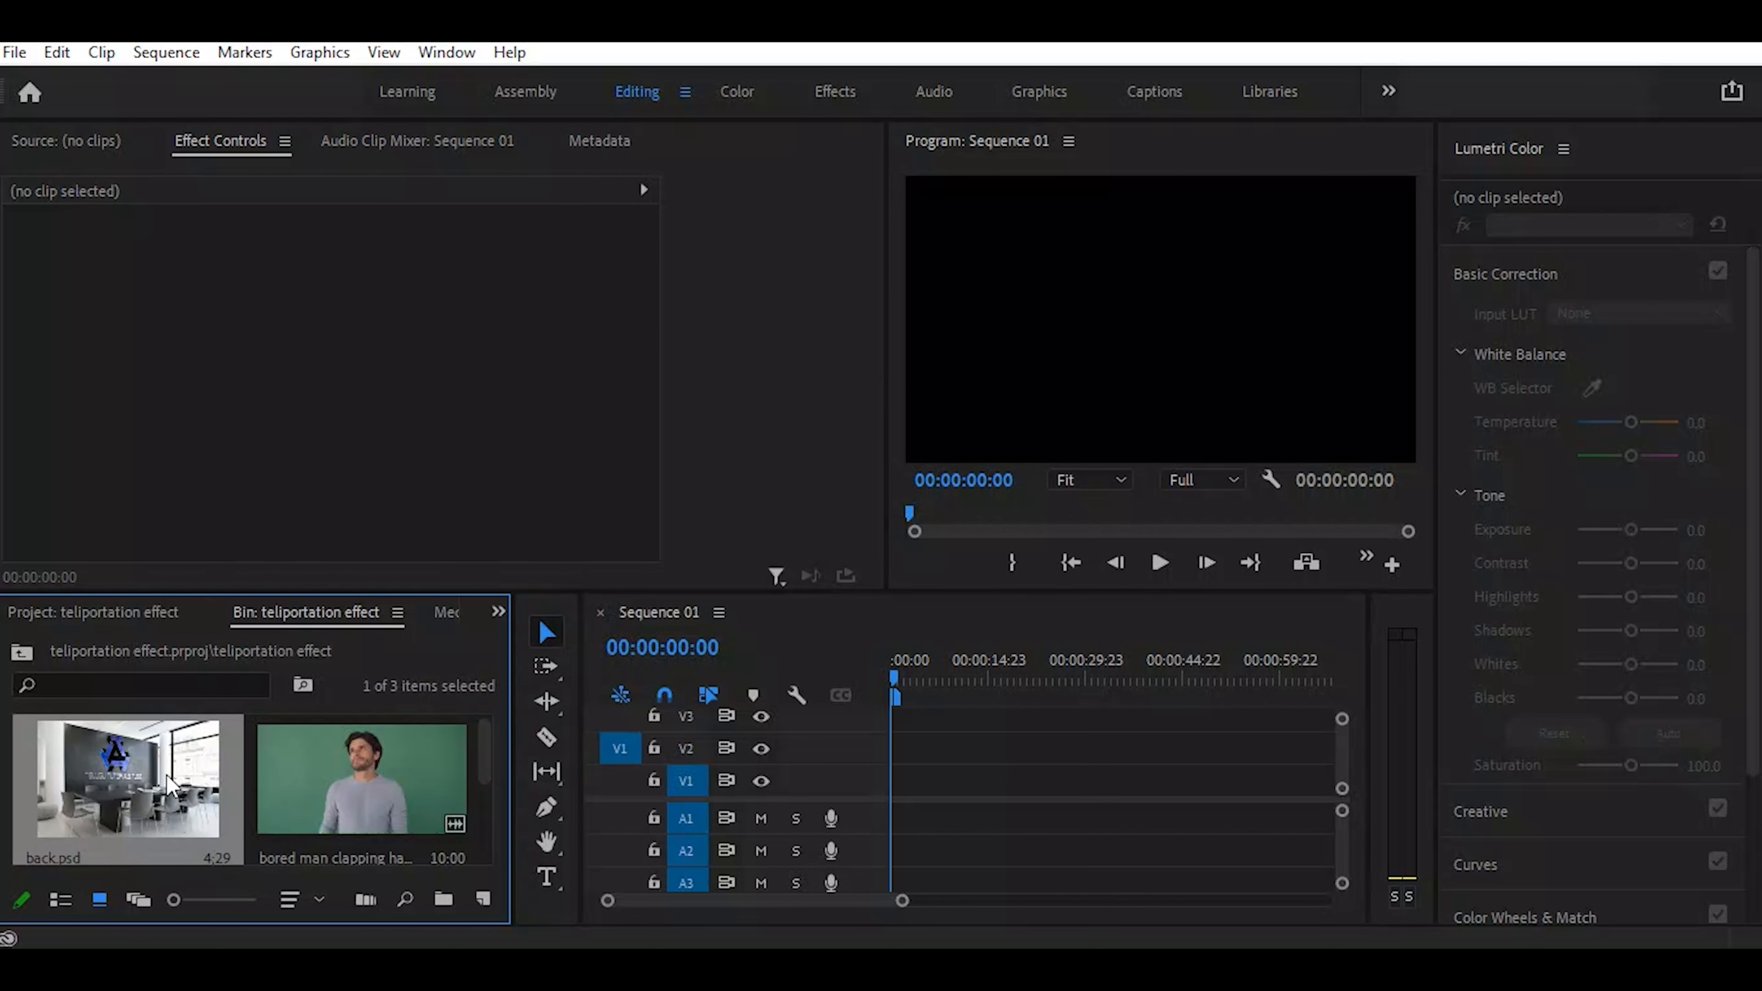
{"action": "left_click_drag", "start_coordinate": [138, 783], "coordinate": [895, 783]}
{"action": "left_click", "coordinate": [906, 778]}
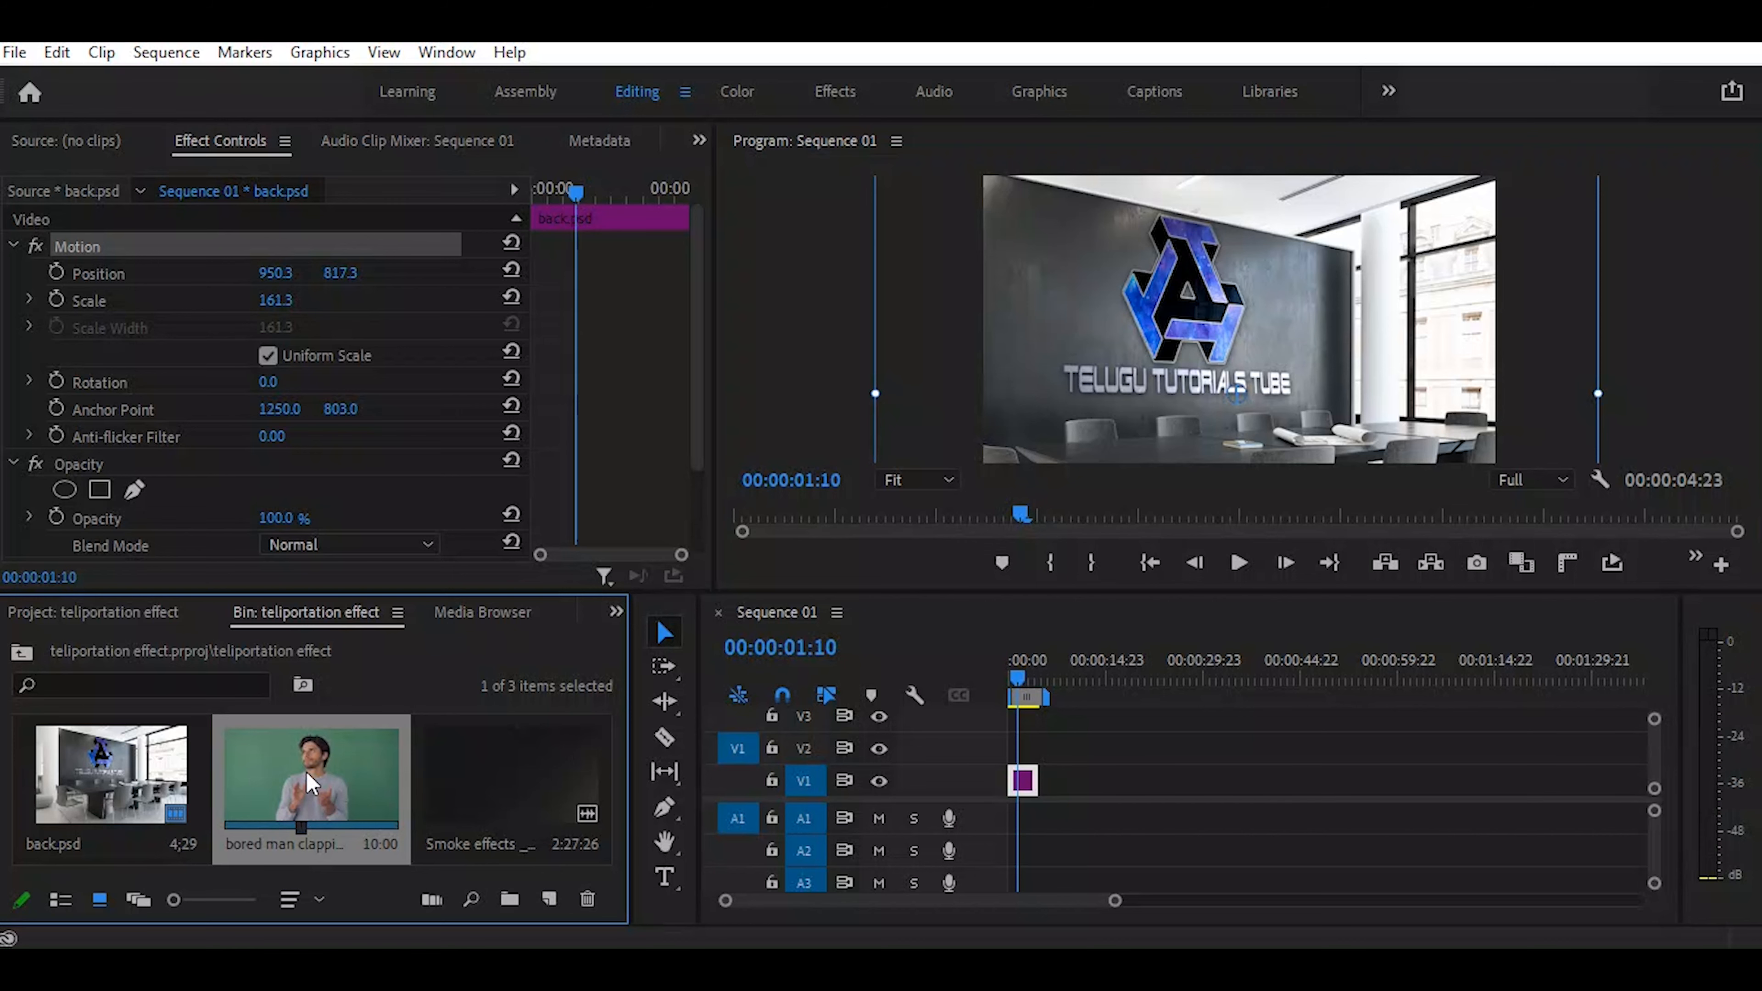
Open the green screen clip of the clapping man and mark an In point and an Out point at 00:00:07:20
{"action": "double_click", "coordinate": [306, 772]}
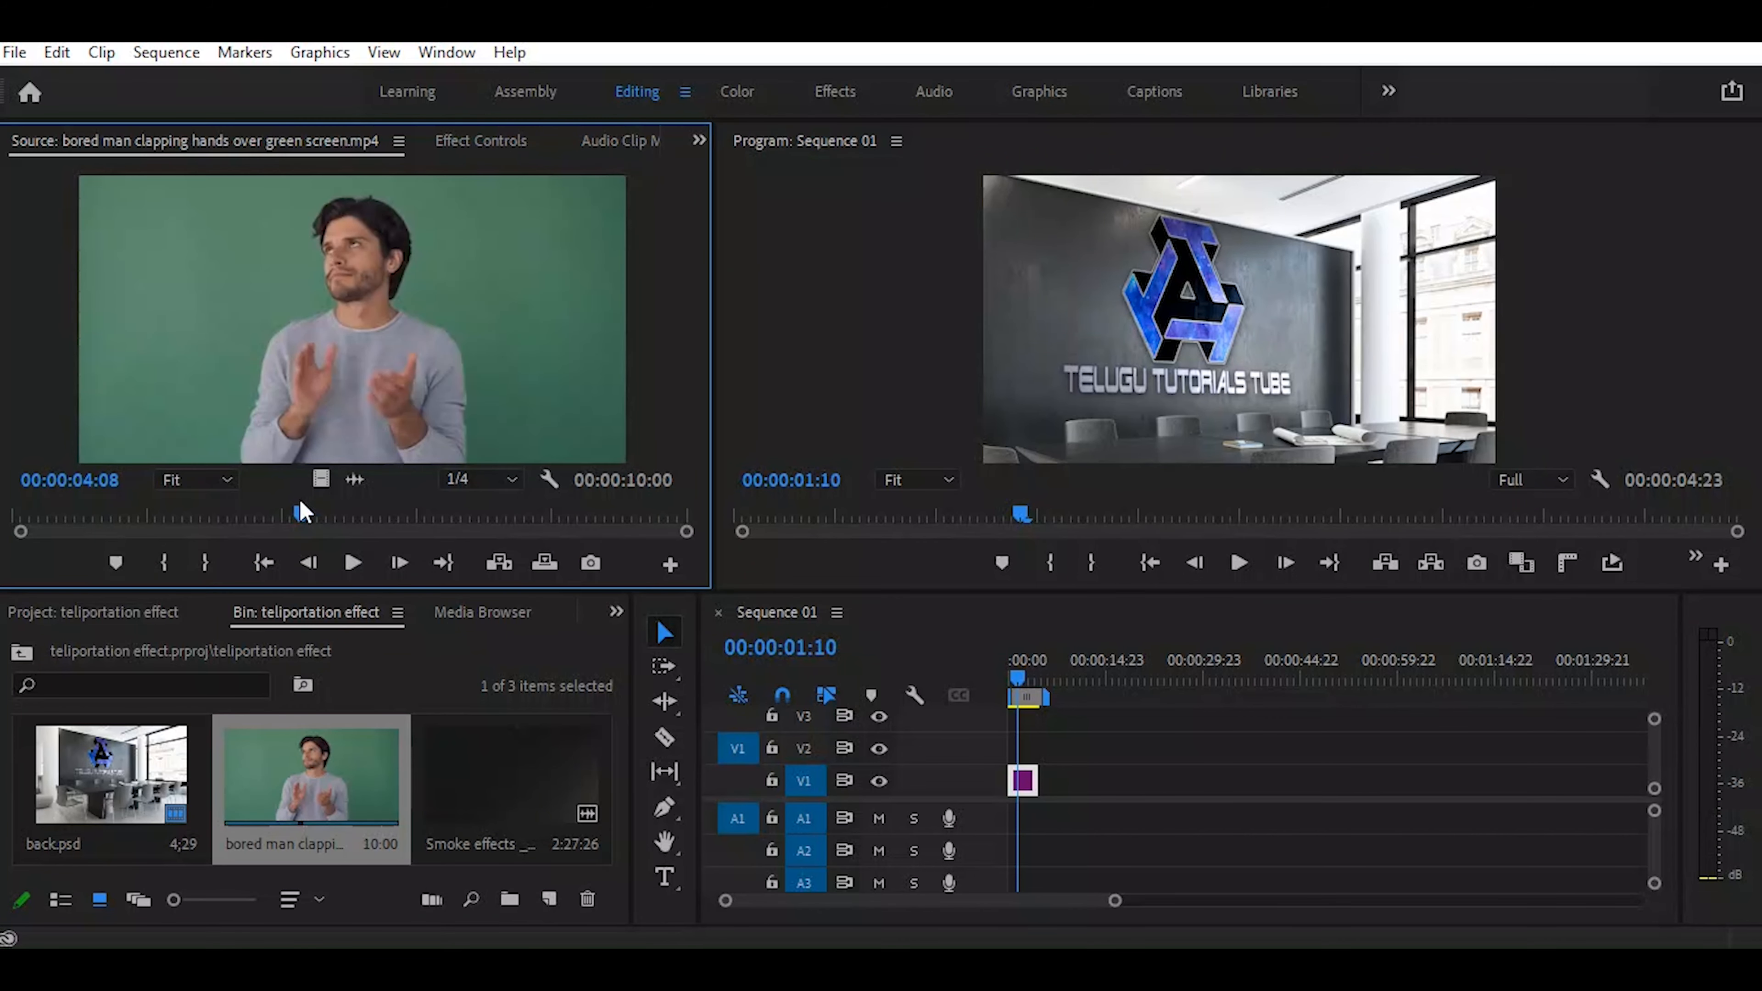
{"action": "left_click_drag", "start_coordinate": [299, 513], "coordinate": [535, 528]}
{"action": "key", "text": "i"}
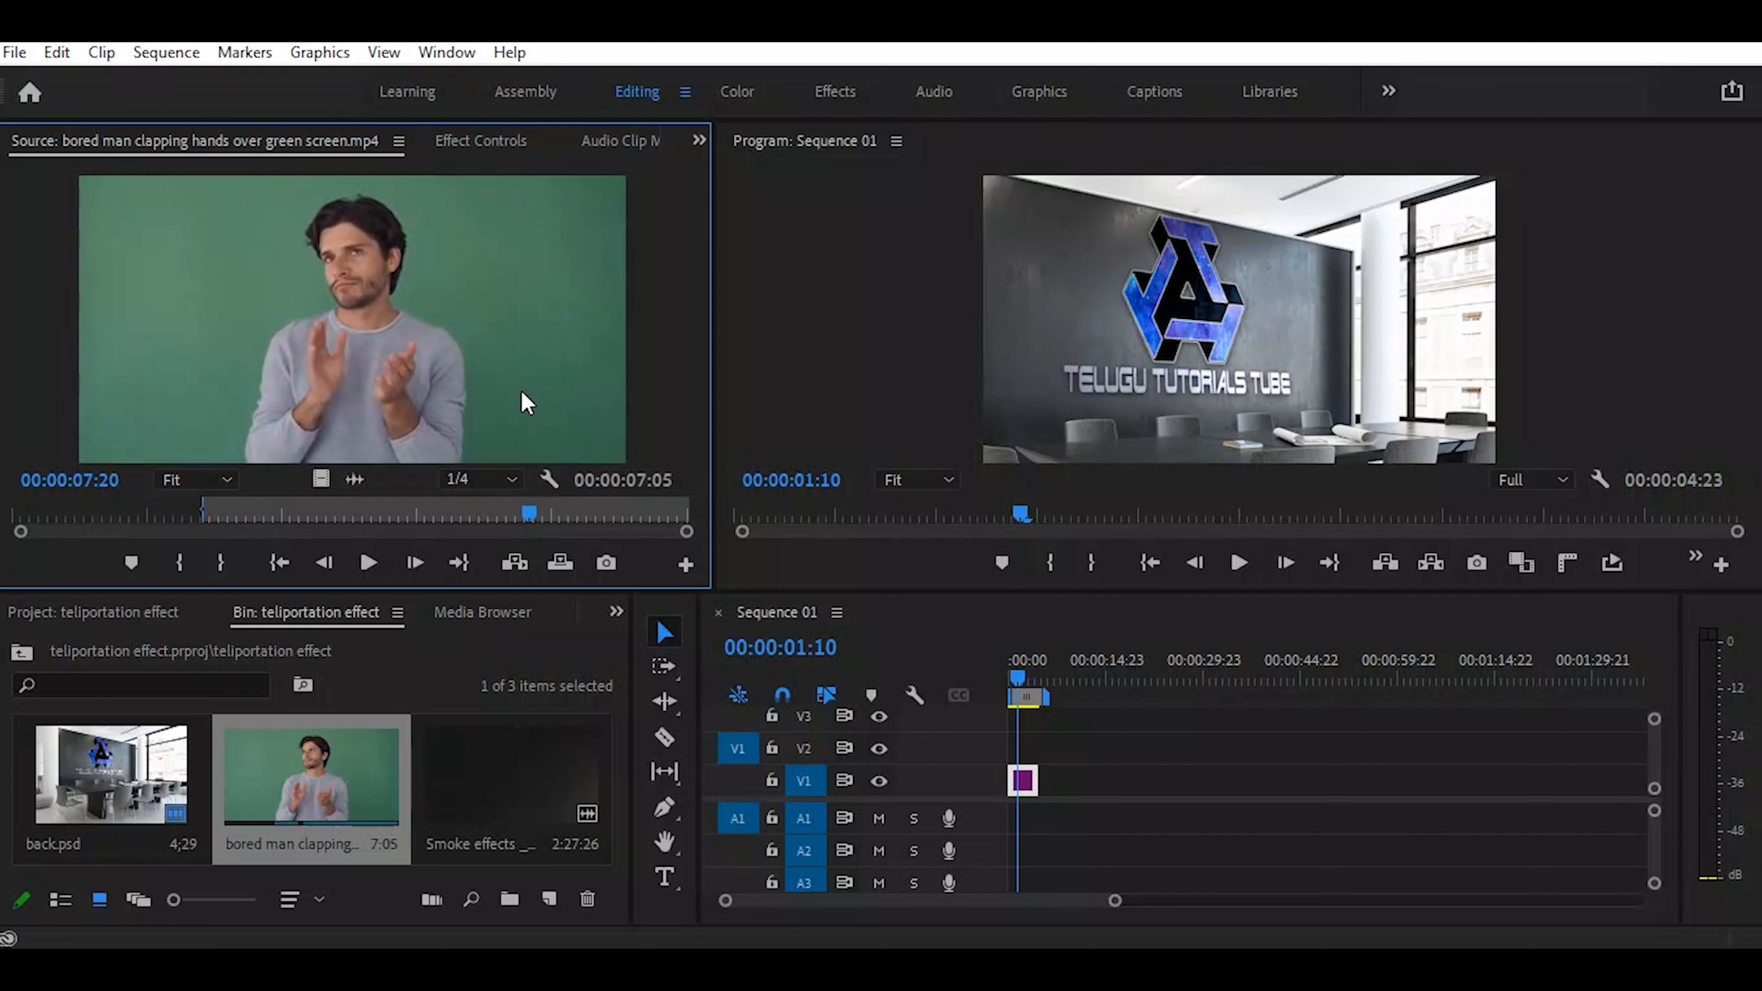
{"action": "key", "text": "o"}
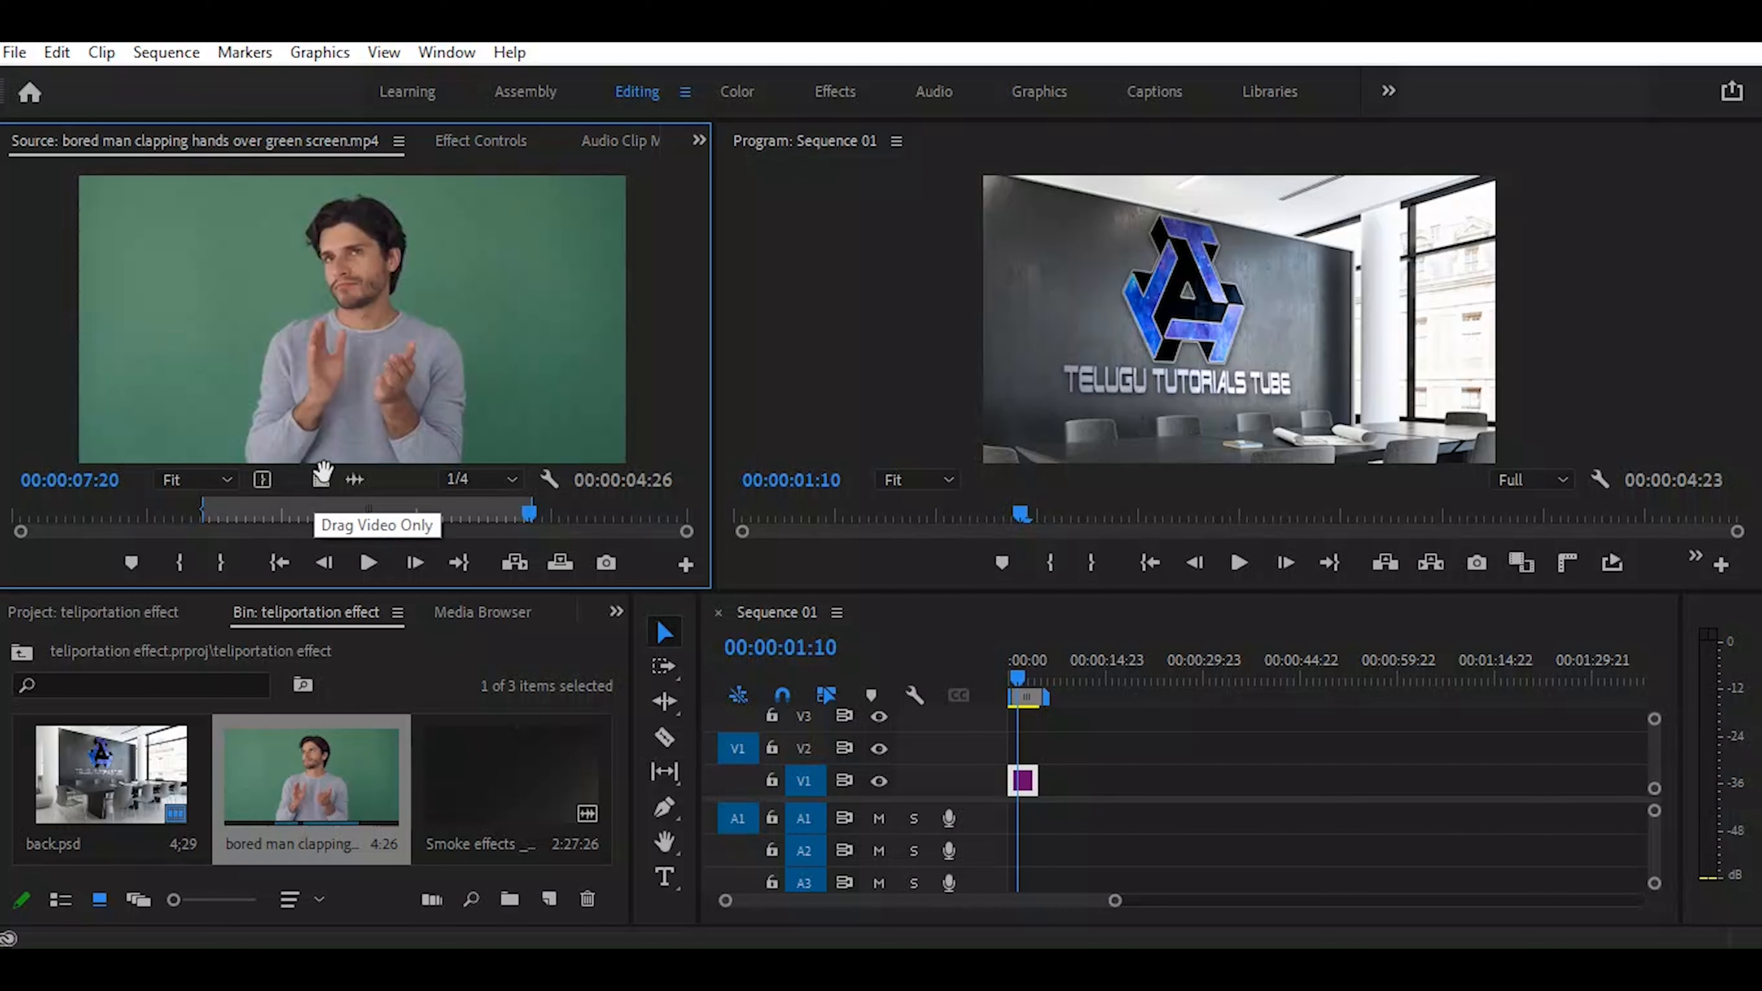
Place only the video of the marked clip on V2 at the sequence start and set it to frame size
{"action": "left_click_drag", "start_coordinate": [326, 481], "coordinate": [1010, 771]}
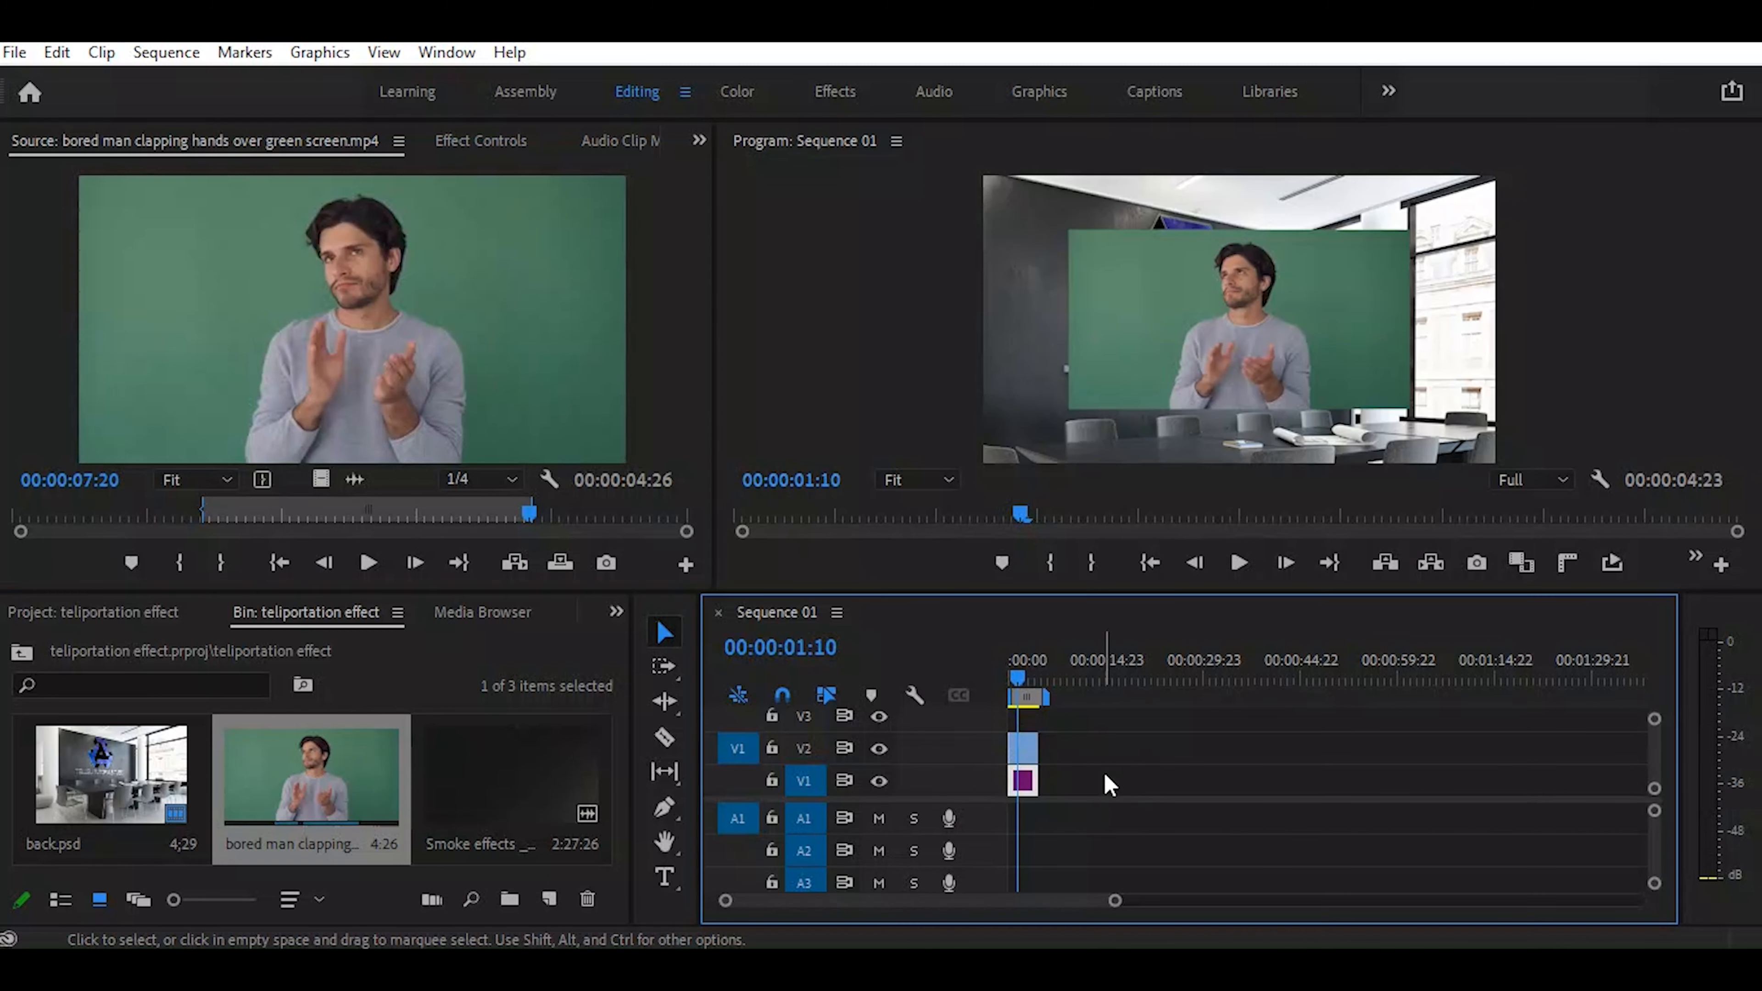
{"action": "key", "text": "="}
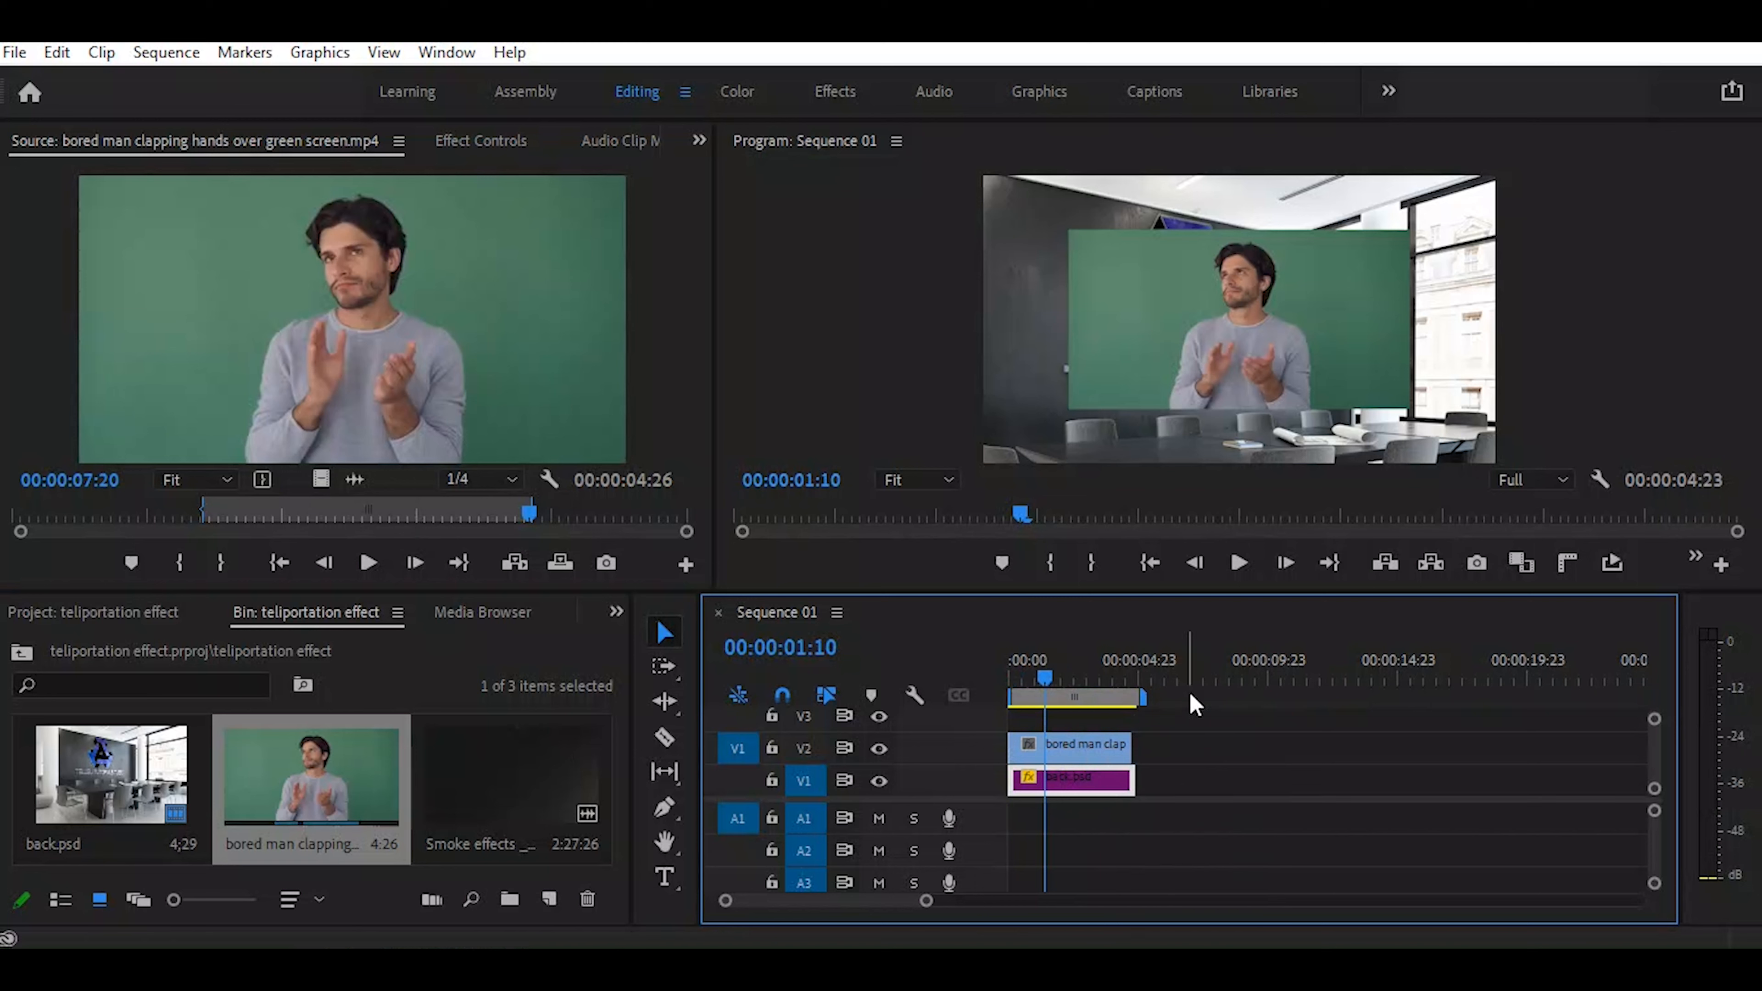
{"action": "left_click", "coordinate": [1072, 747]}
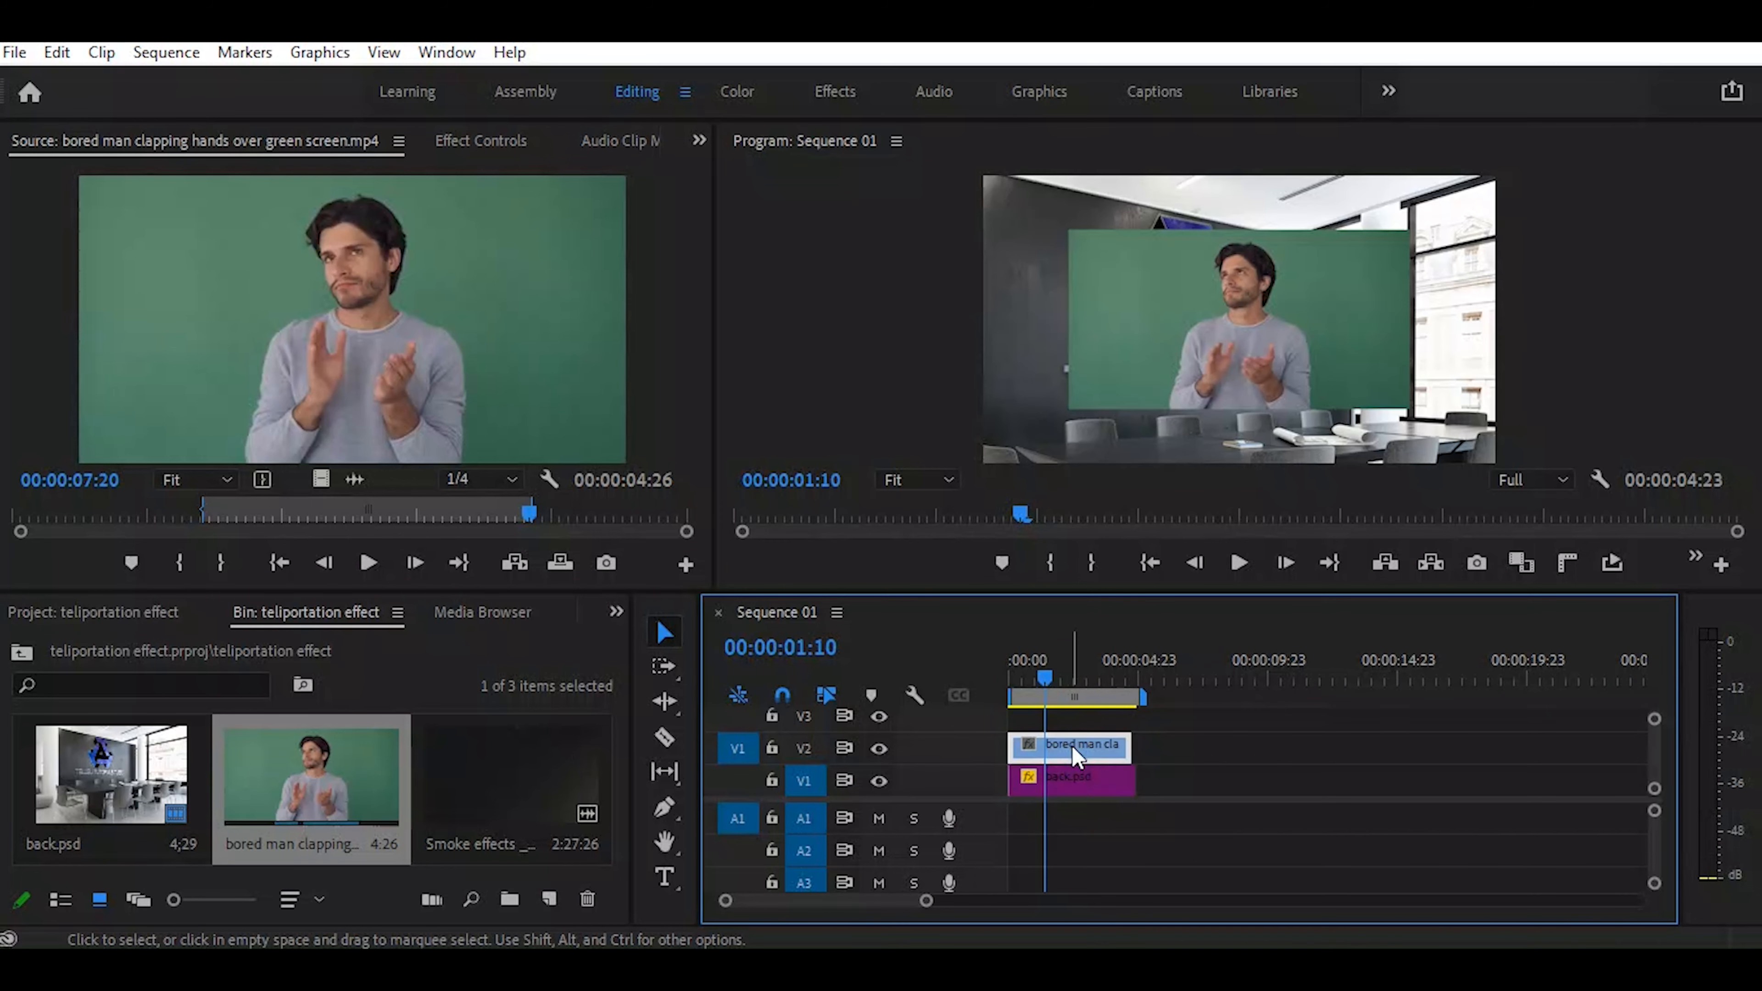
{"action": "right_click", "coordinate": [1075, 754]}
{"action": "scroll", "coordinate": [1147, 930], "scroll_direction": "down", "scroll_amount": 3}
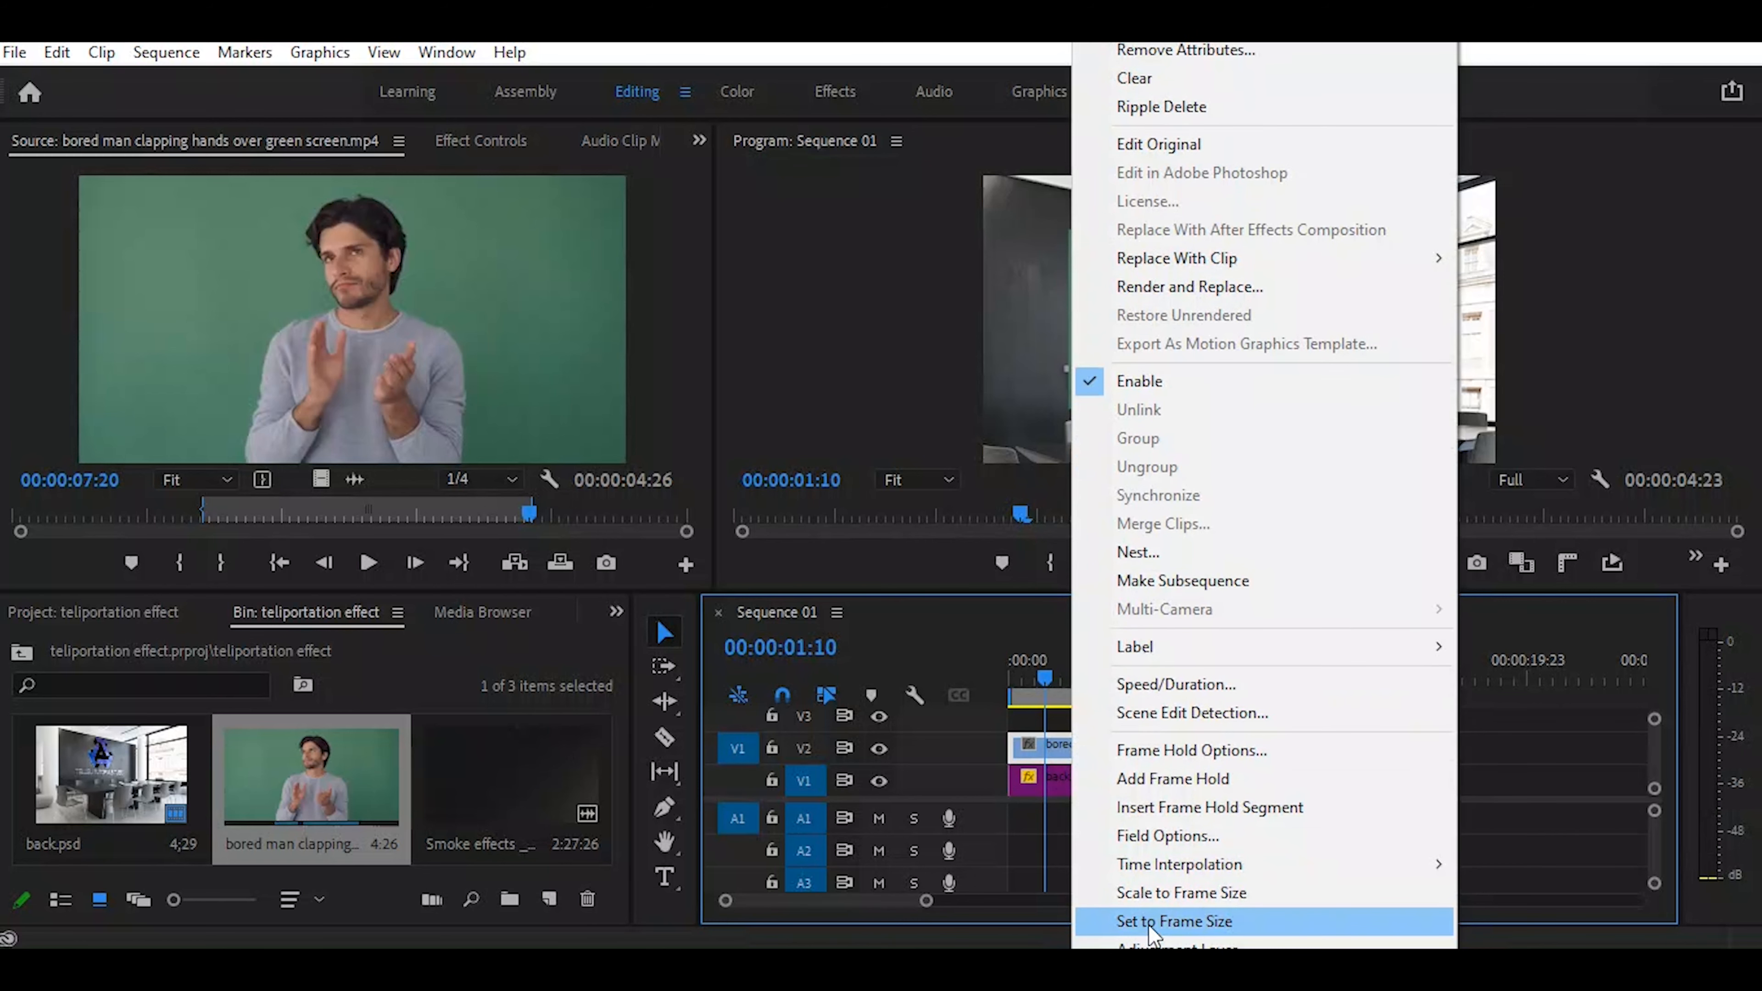
{"action": "left_click", "coordinate": [1148, 925]}
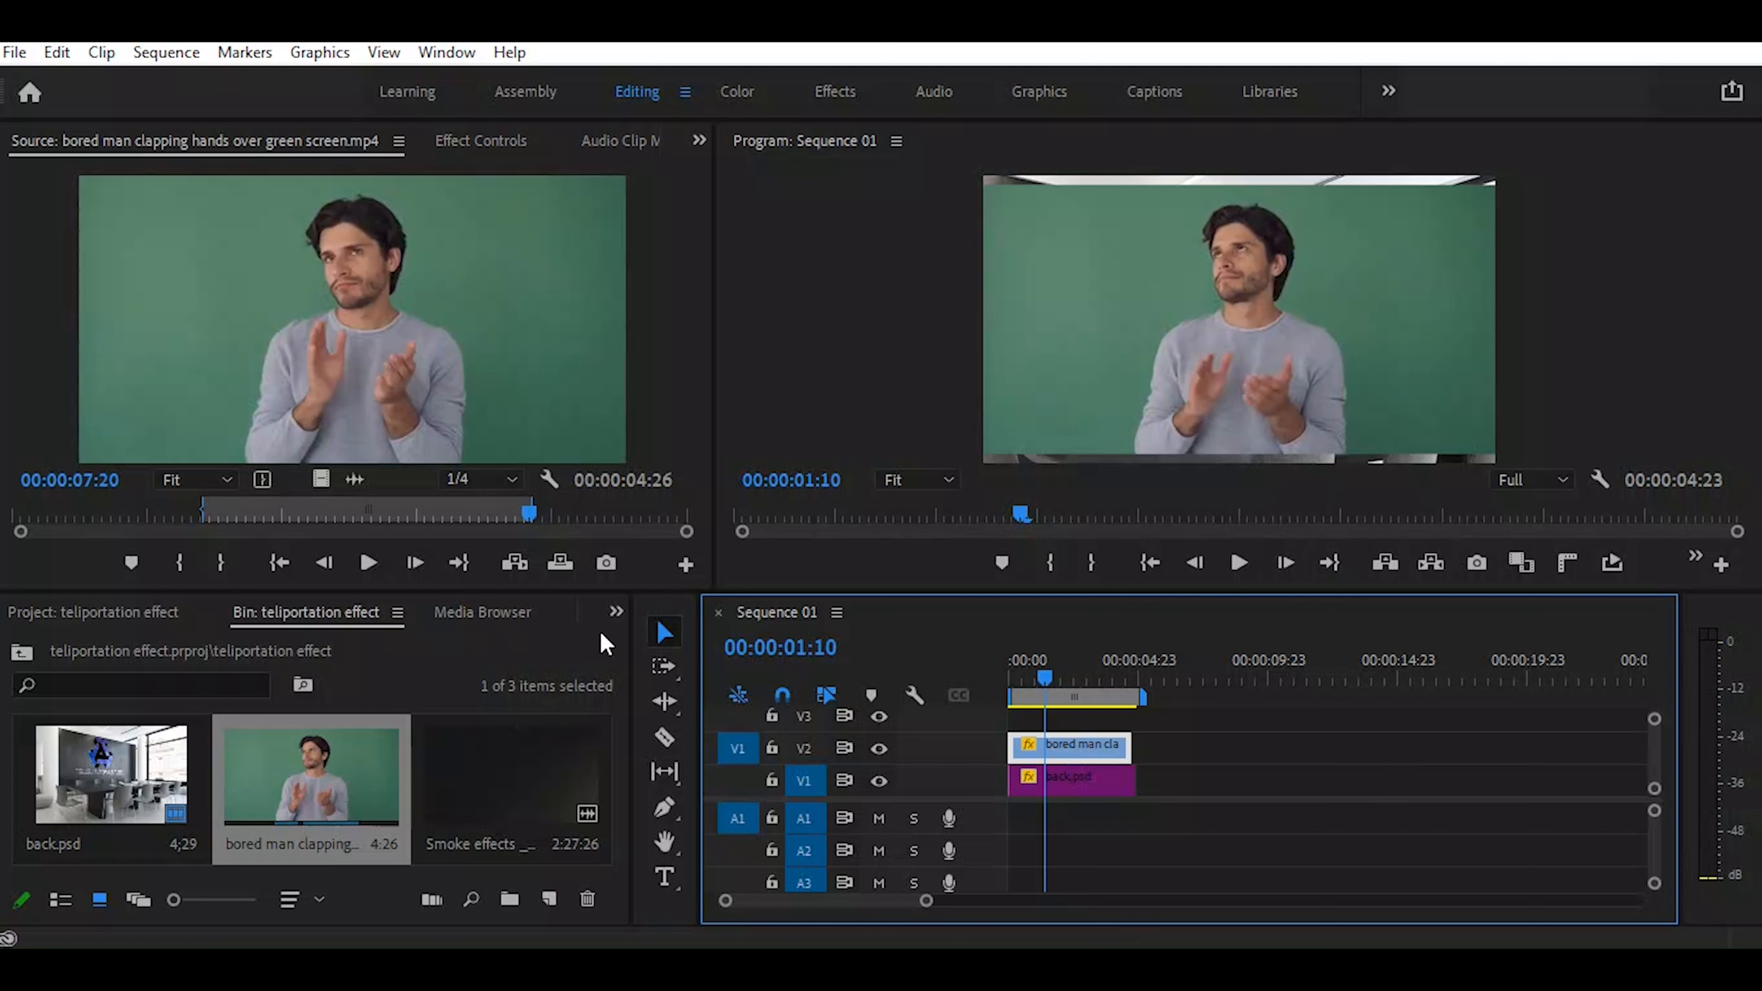
Find the Ultra Key effect and apply it to the green screen clip on V2
{"action": "left_click", "coordinate": [615, 612]}
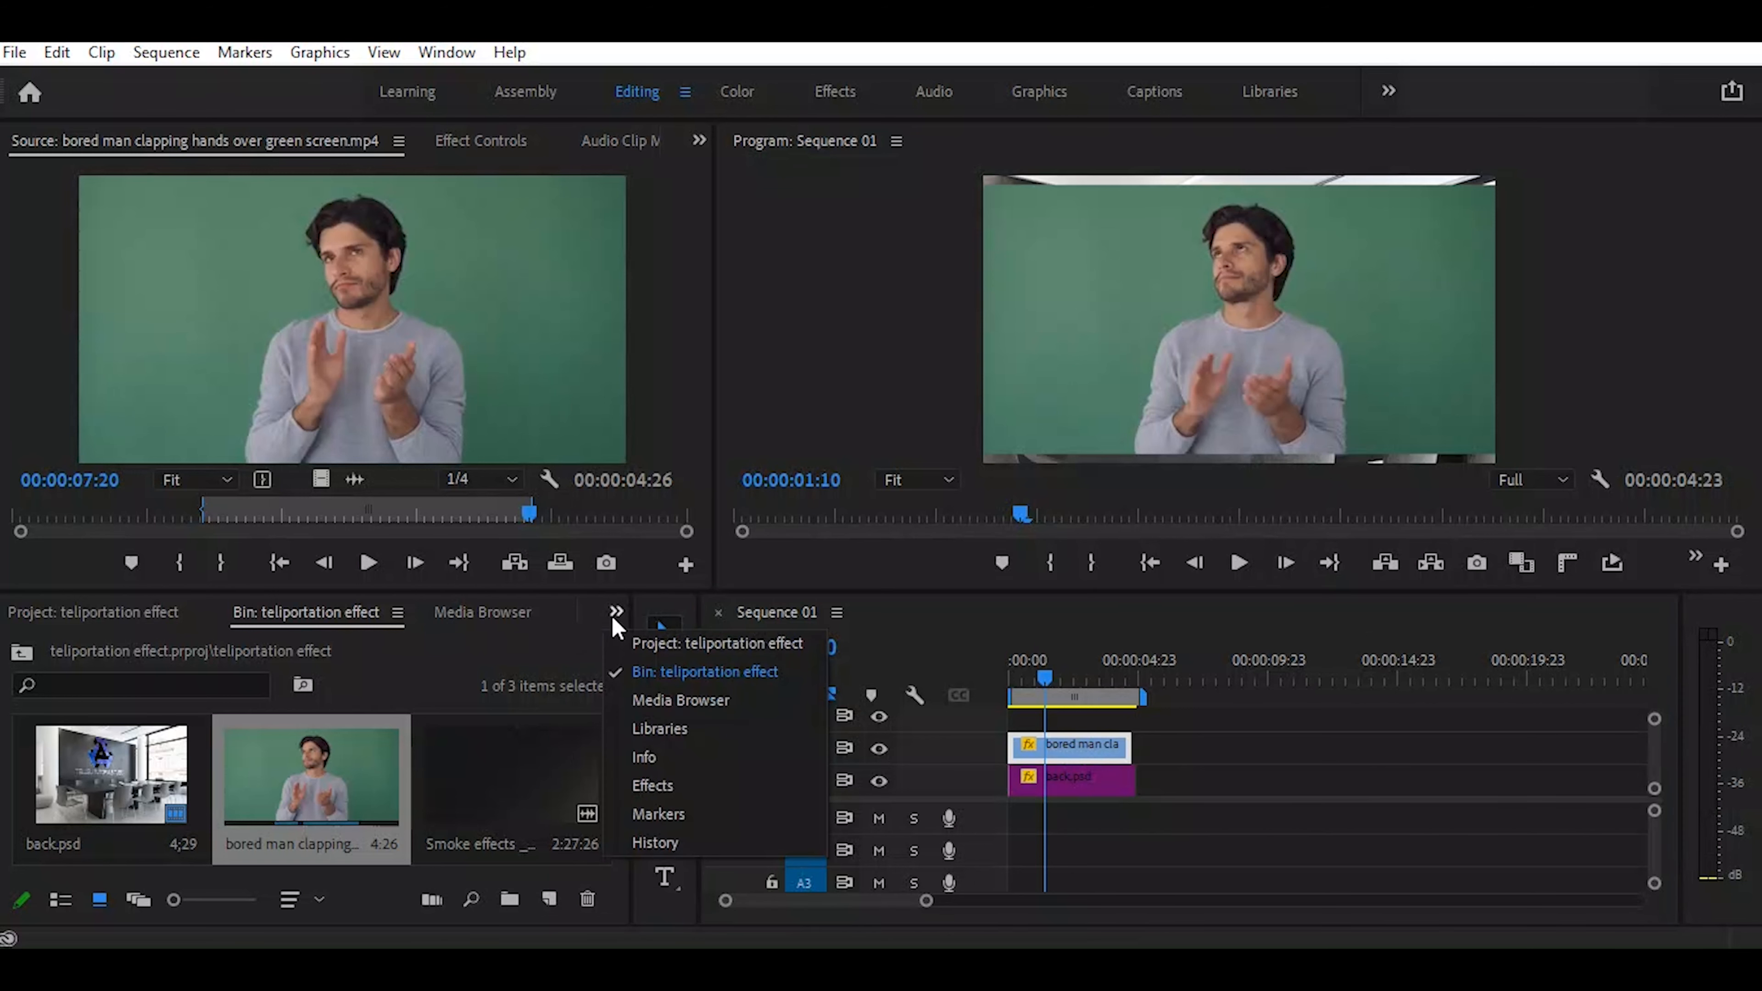
{"action": "left_click", "coordinate": [647, 787]}
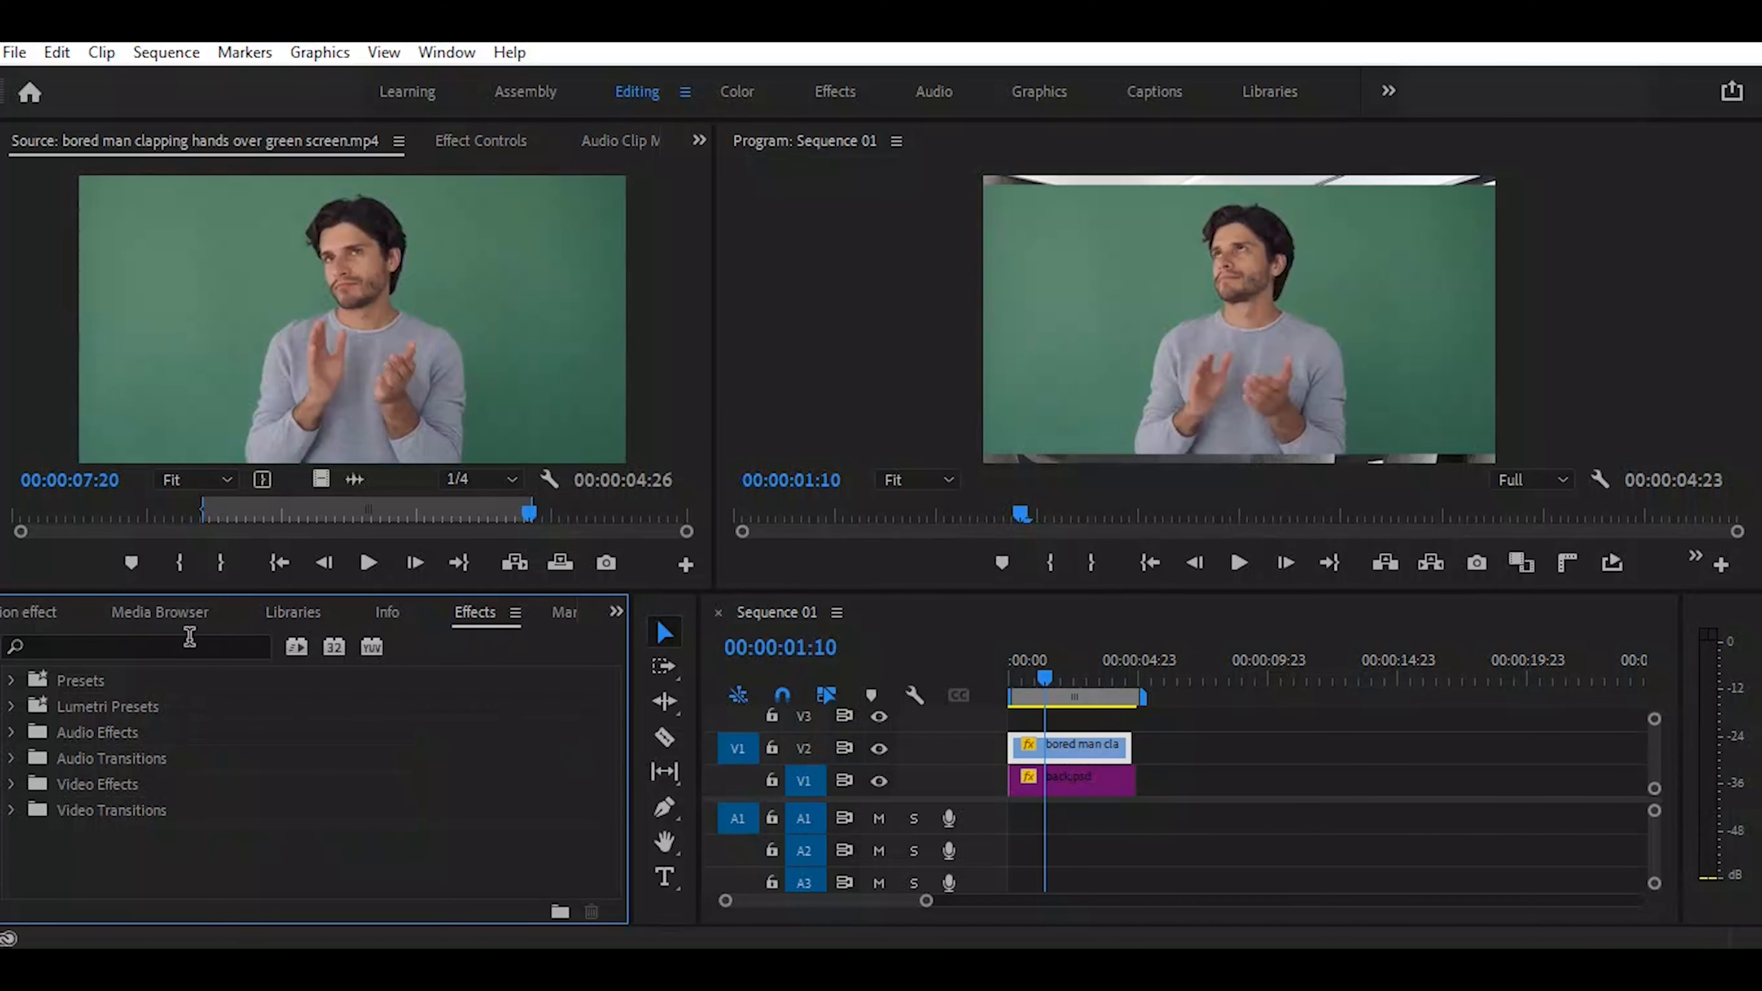
{"action": "left_click", "coordinate": [112, 649]}
{"action": "type", "text": "ult"}
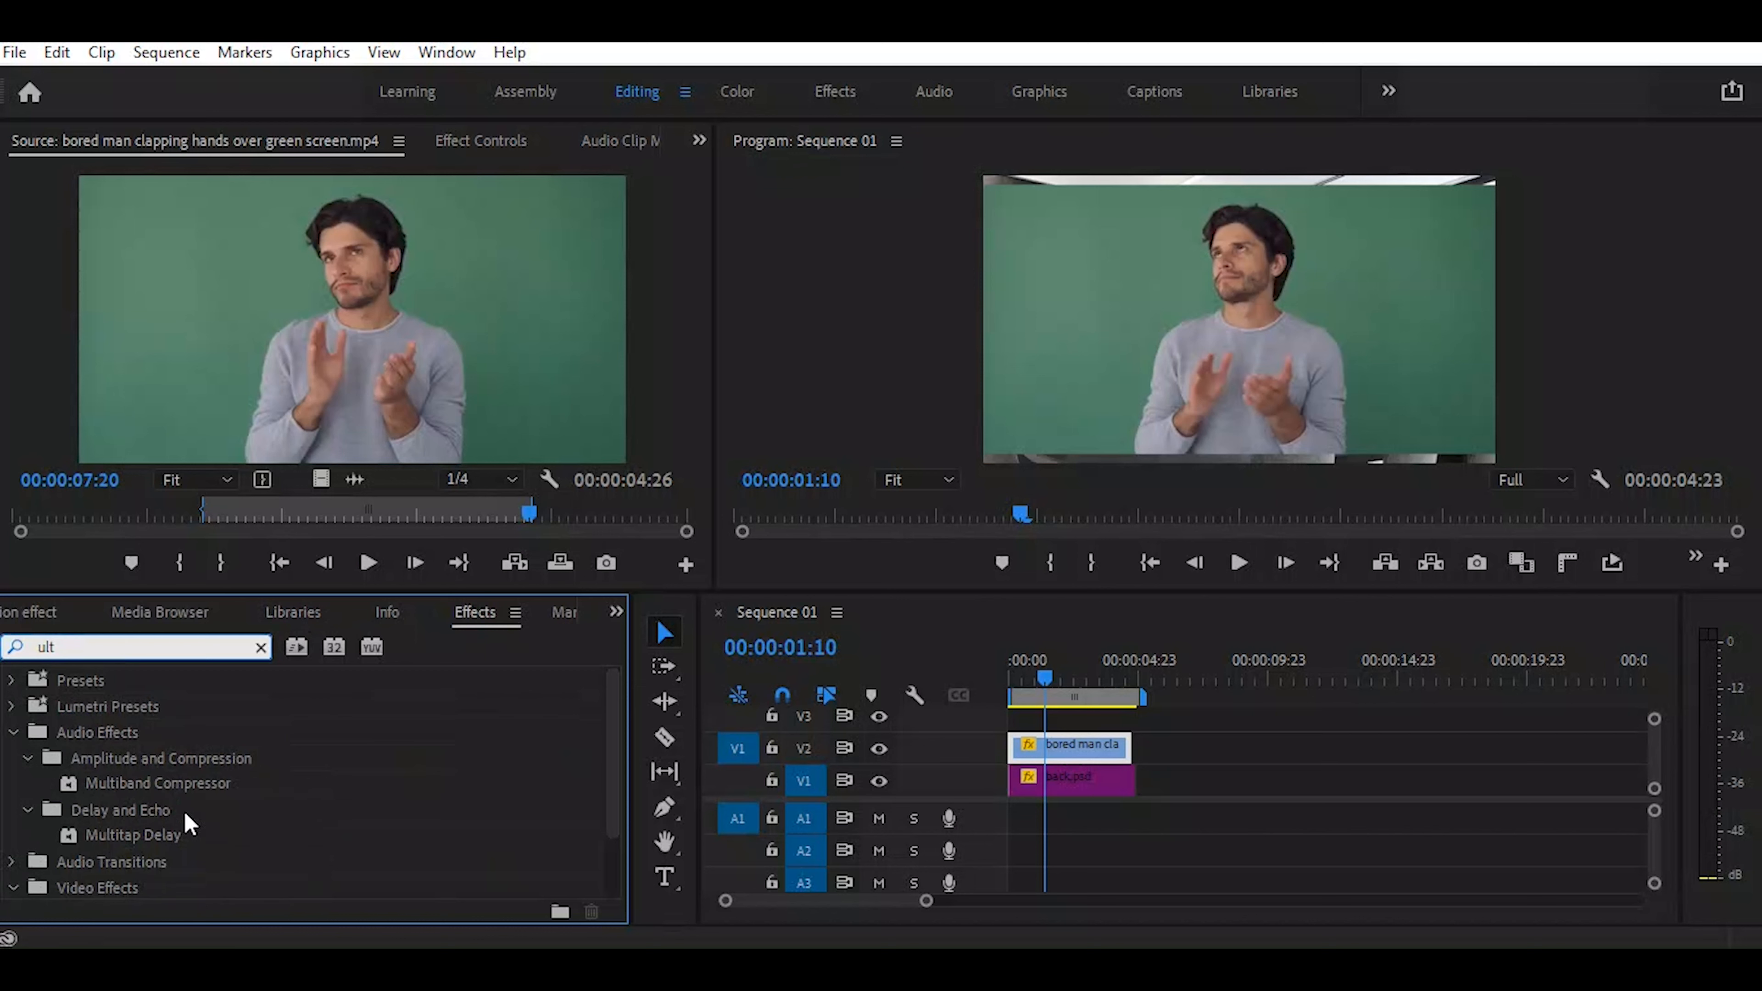
{"action": "scroll", "coordinate": [187, 822], "scroll_direction": "down", "scroll_amount": 3}
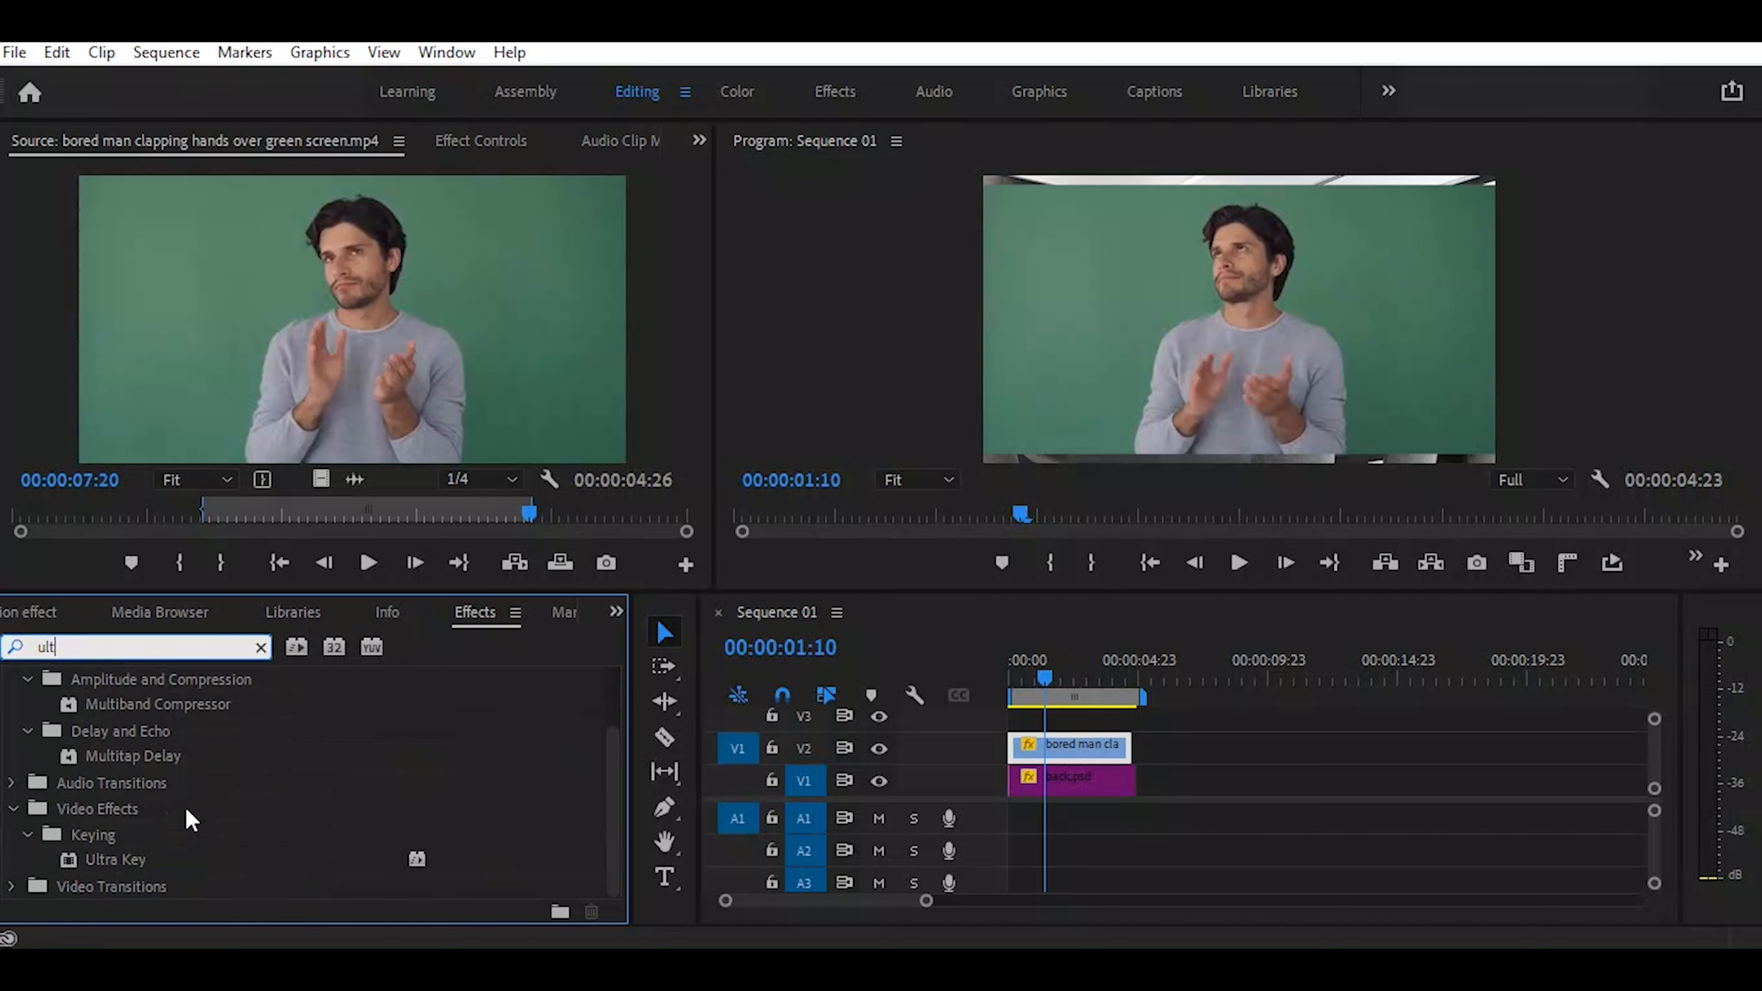
{"action": "left_click", "coordinate": [117, 861]}
{"action": "left_click_drag", "start_coordinate": [106, 862], "coordinate": [1057, 762]}
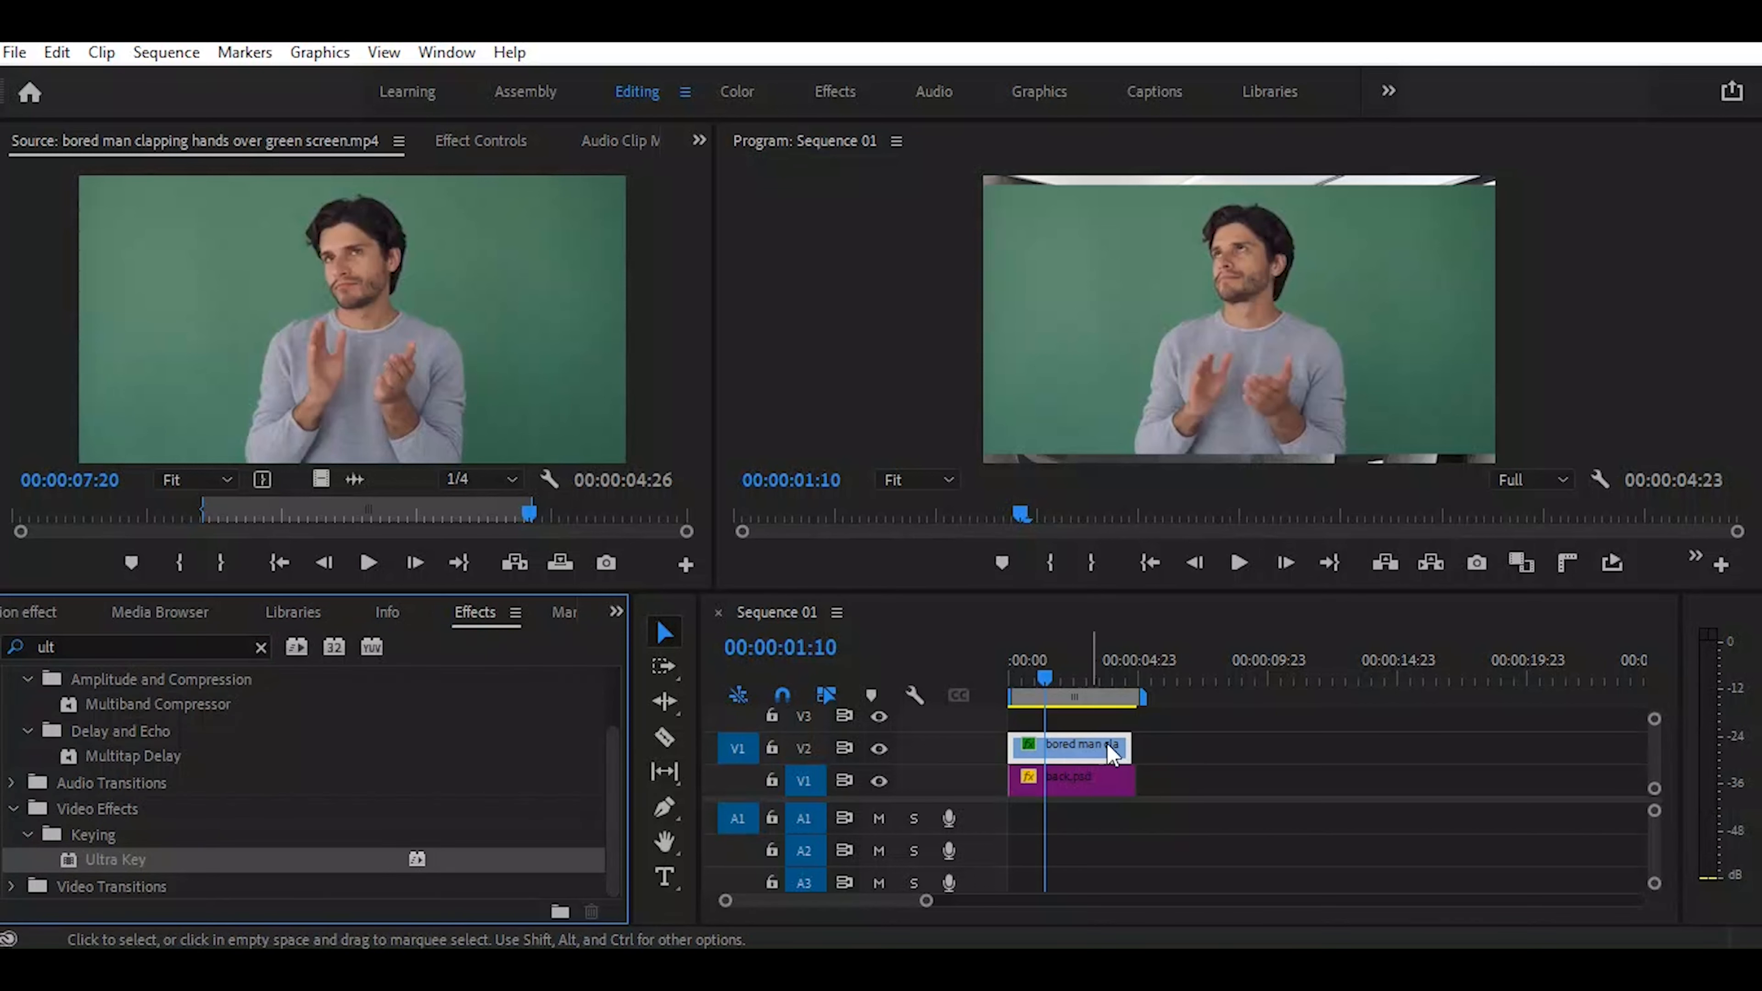
Sample the green background beside the man as the Ultra Key key color
{"action": "left_click", "coordinate": [486, 141]}
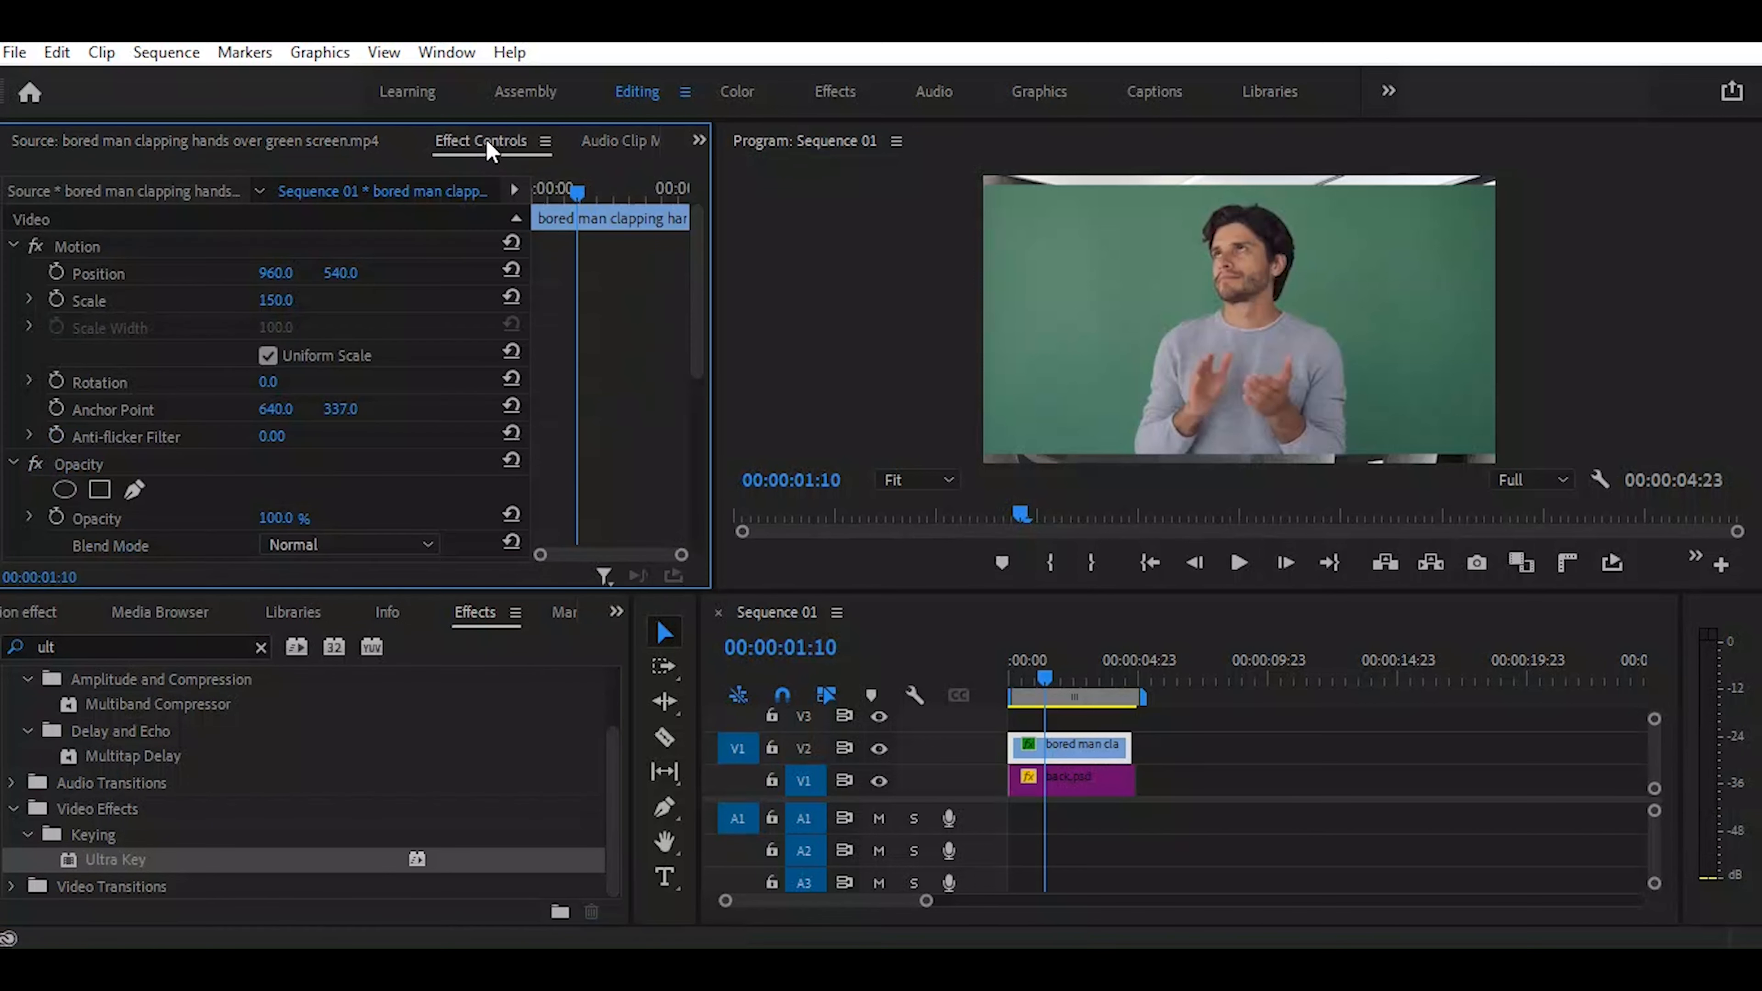
{"action": "scroll", "coordinate": [364, 477], "scroll_direction": "down", "scroll_amount": 5}
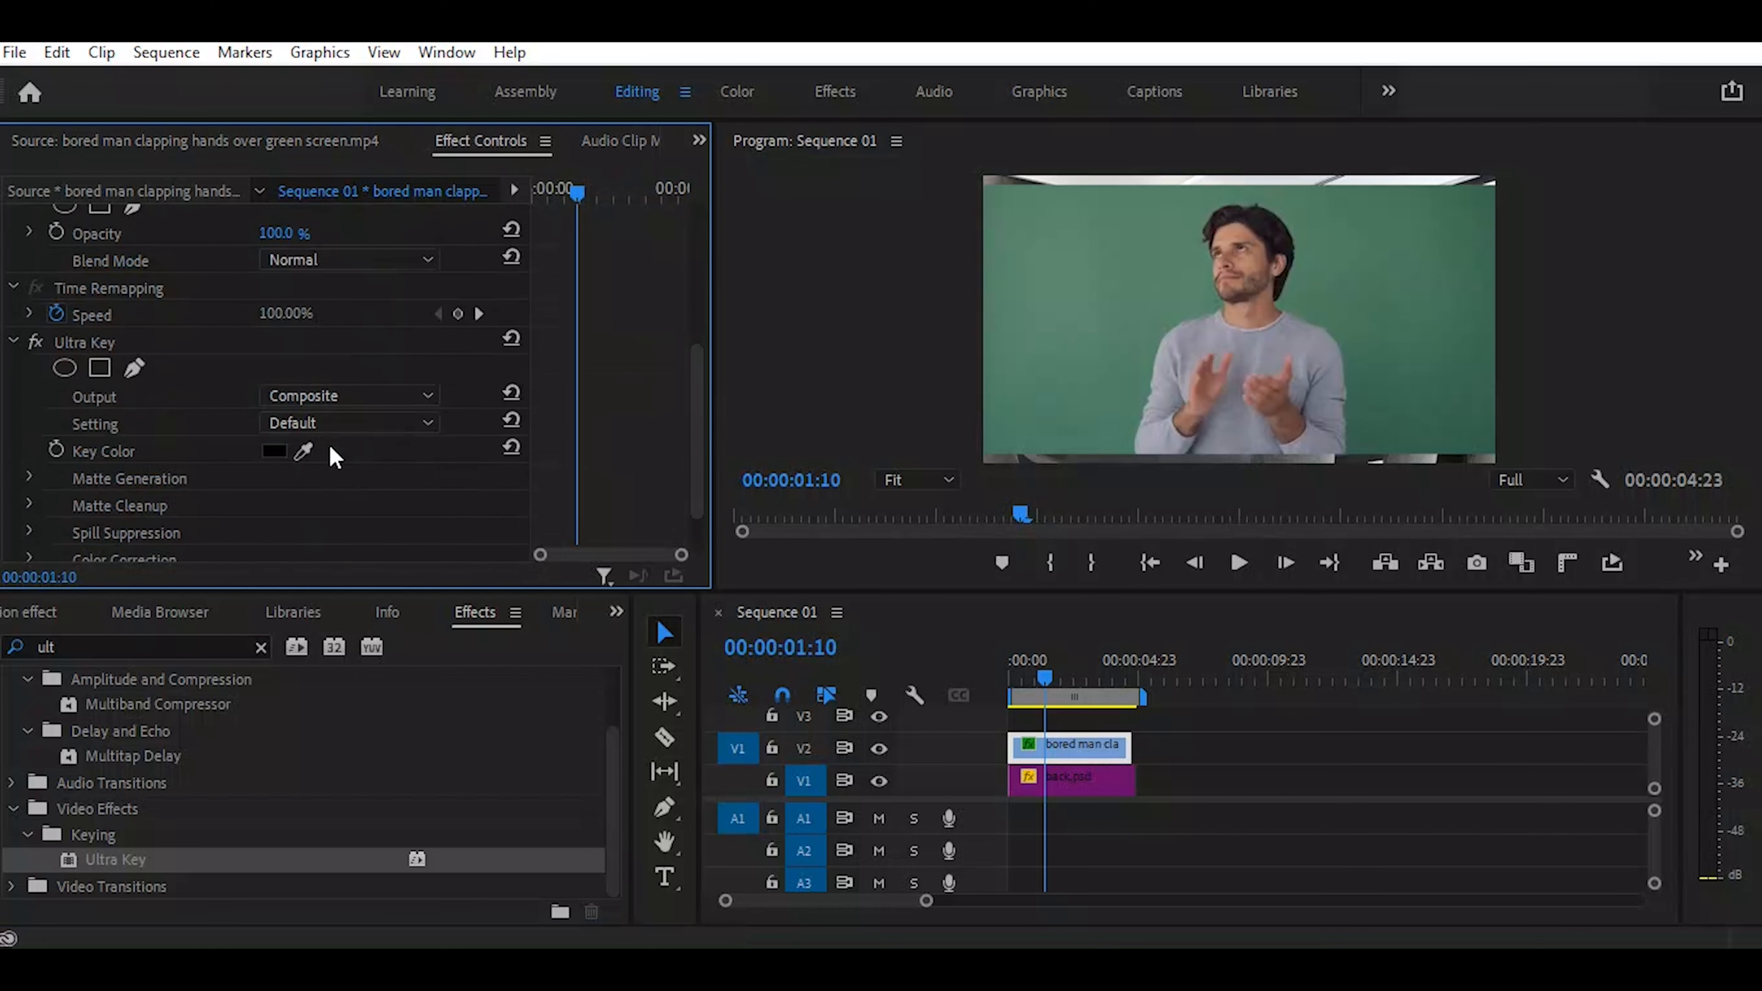
{"action": "left_click", "coordinate": [304, 452]}
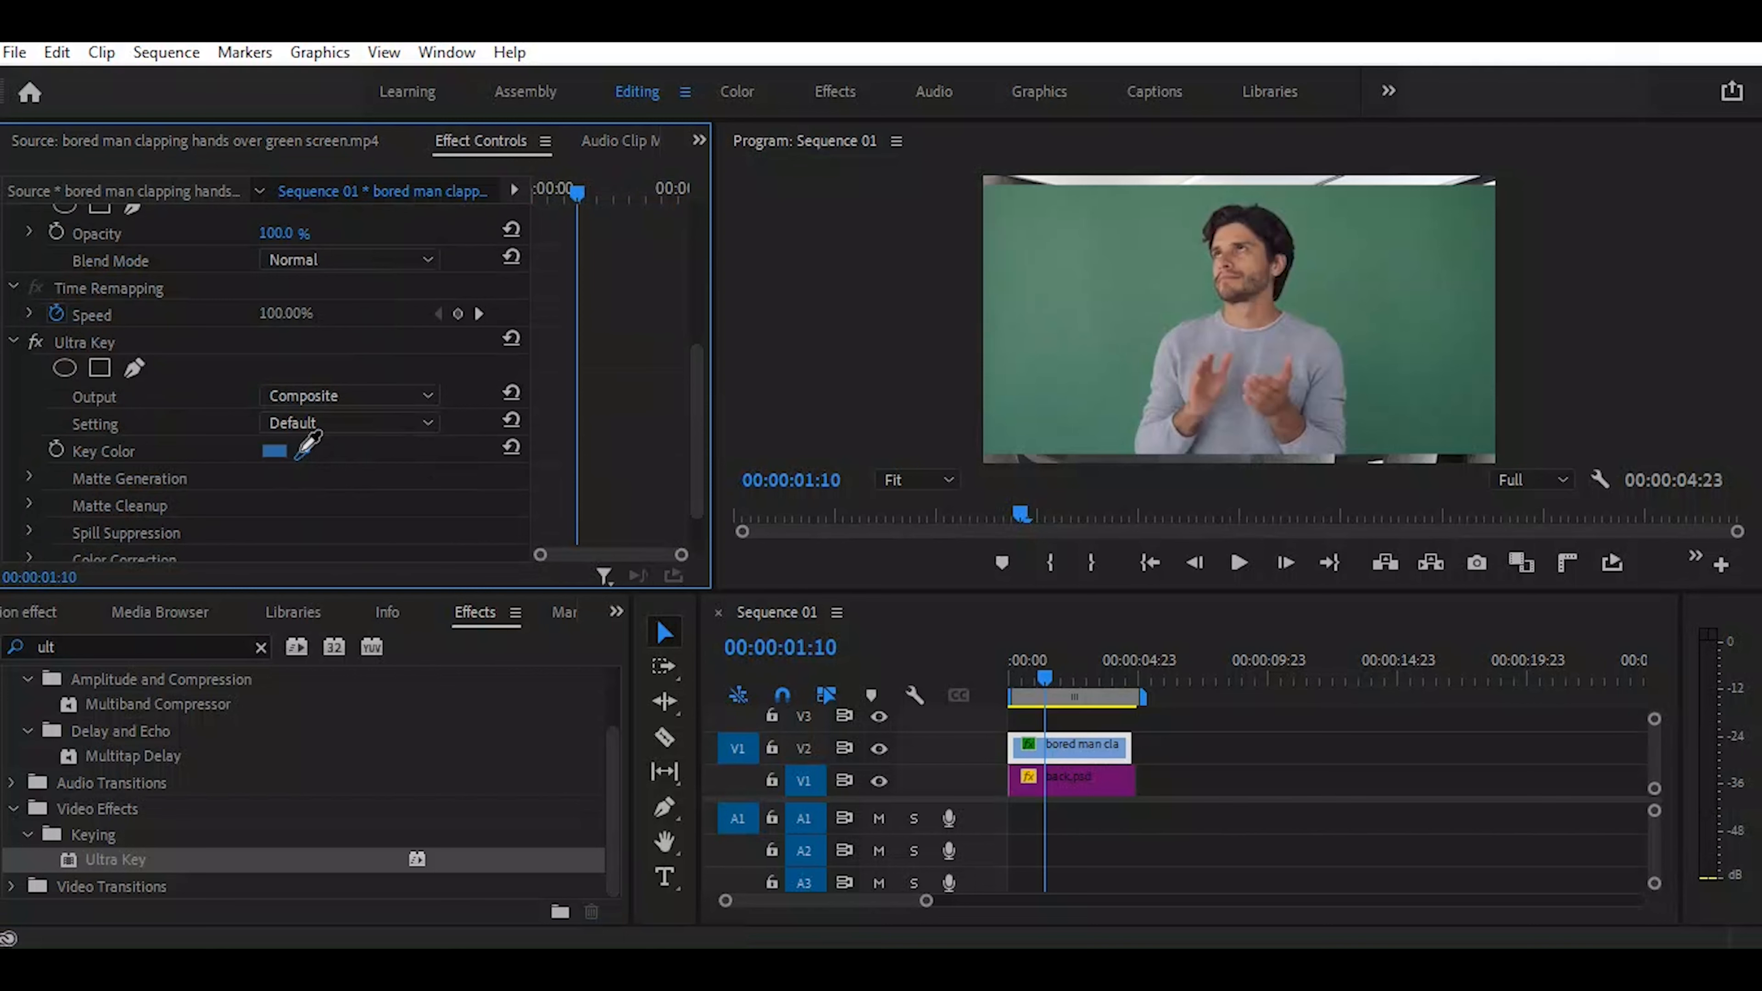
{"action": "left_click", "coordinate": [1113, 311]}
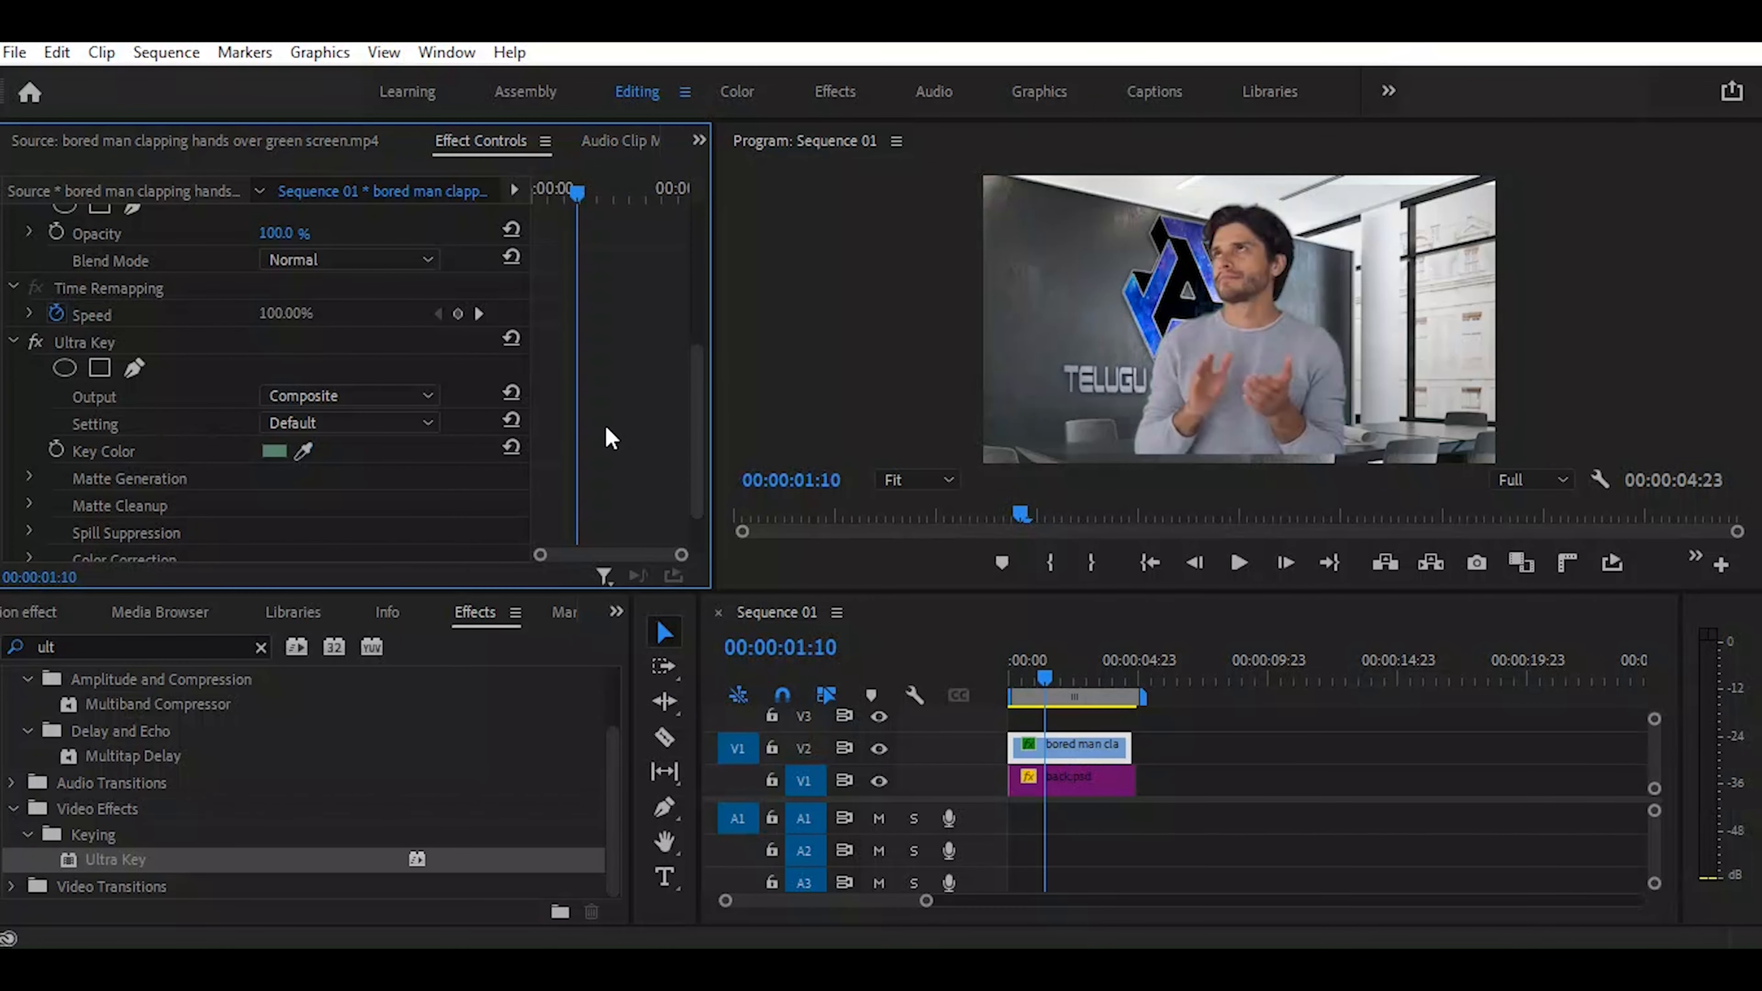
Try the Aggressive setting for Ultra Key and undo it to compare the keying
{"action": "left_click", "coordinate": [427, 424]}
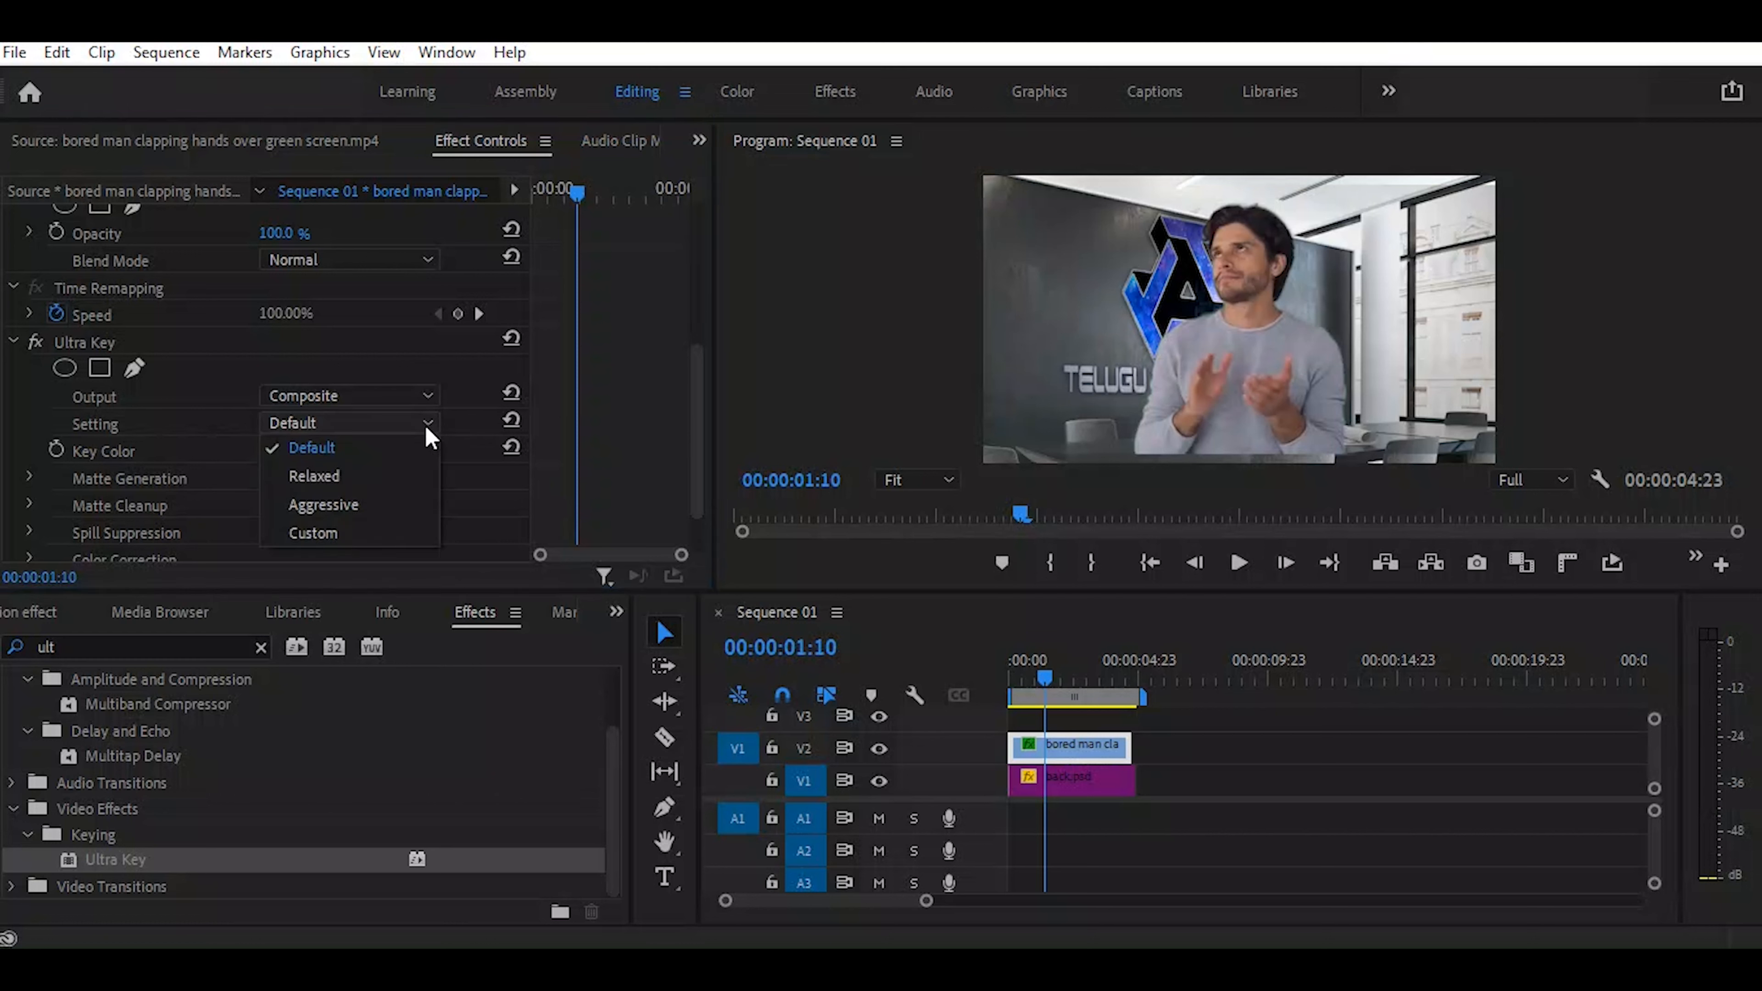
{"action": "left_click", "coordinate": [396, 505]}
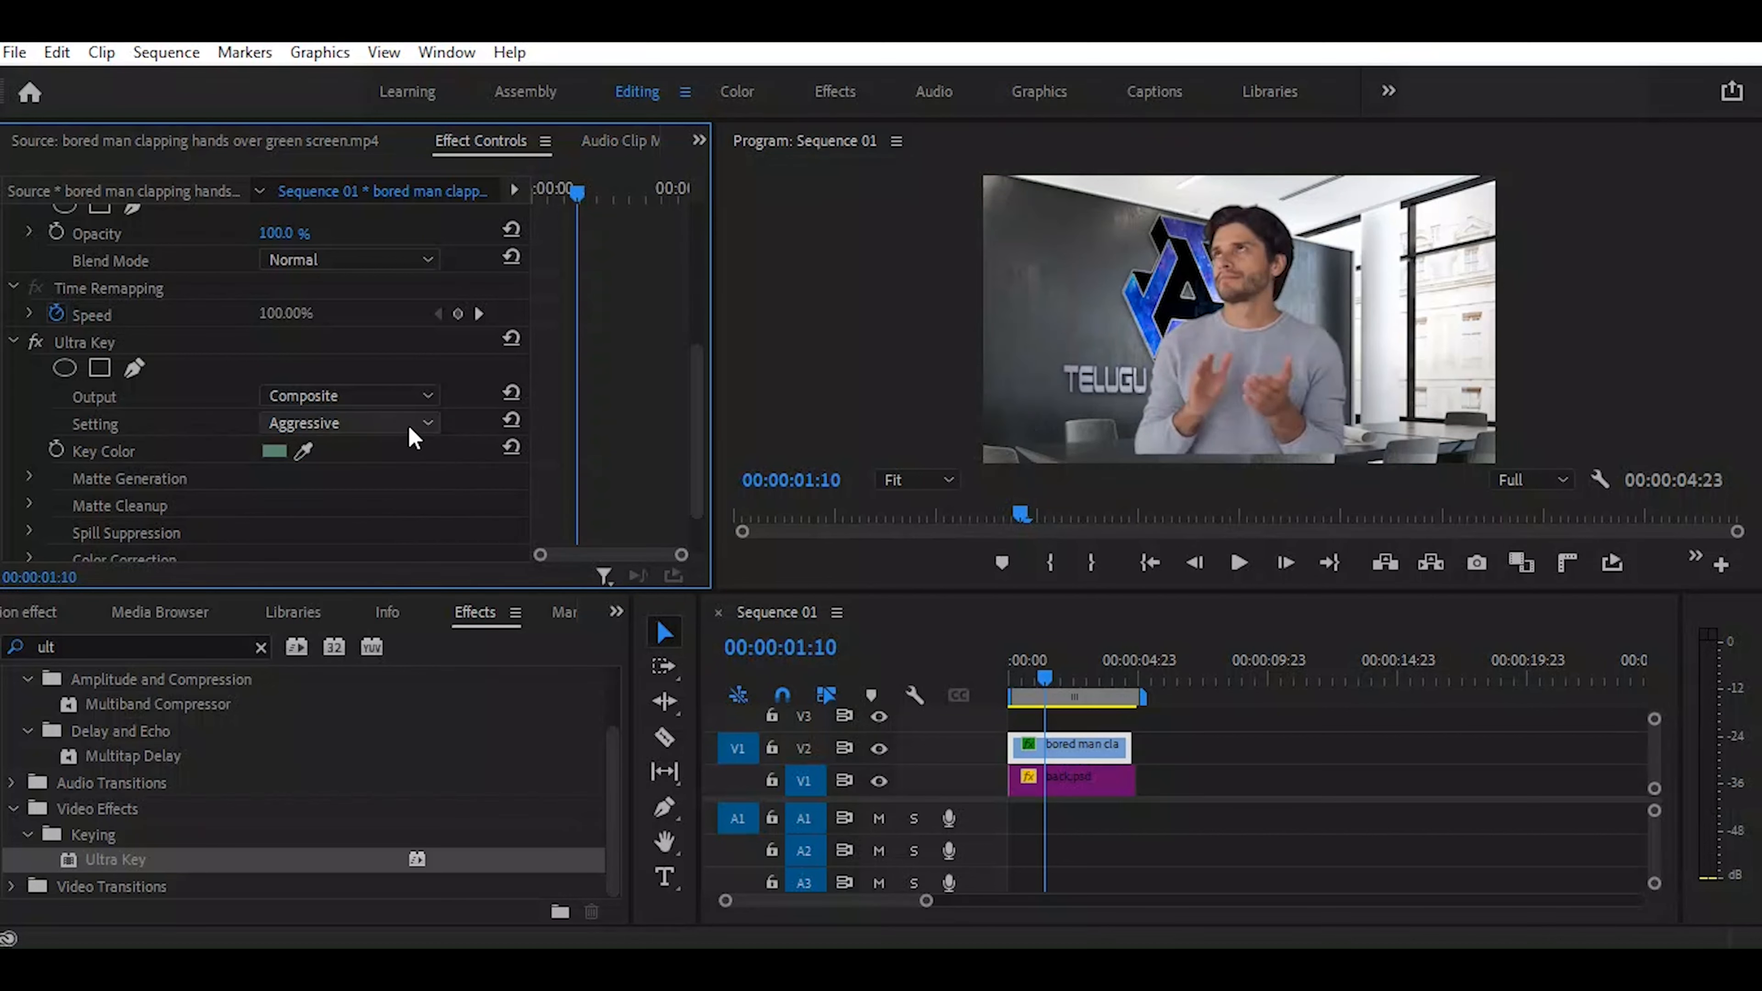
{"action": "key", "text": "ctrl+z"}
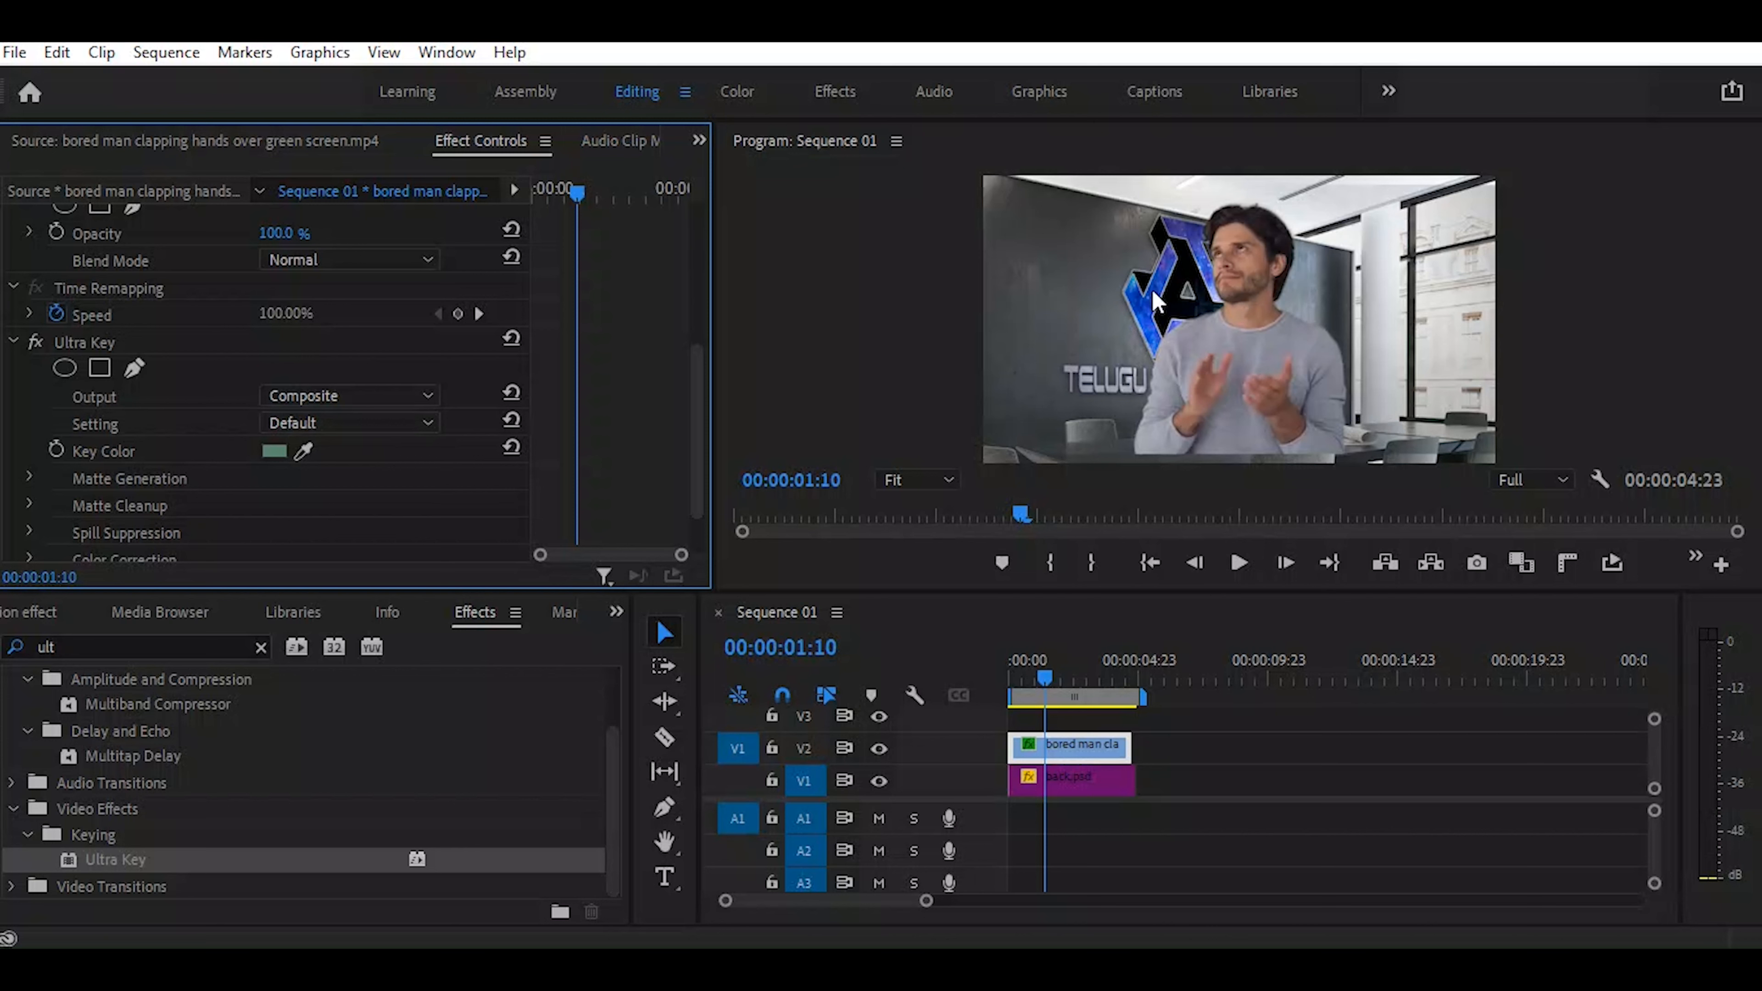
Set the Ultra Key setting to Aggressive and review its Matte Generation parameters
{"action": "left_click", "coordinate": [428, 425]}
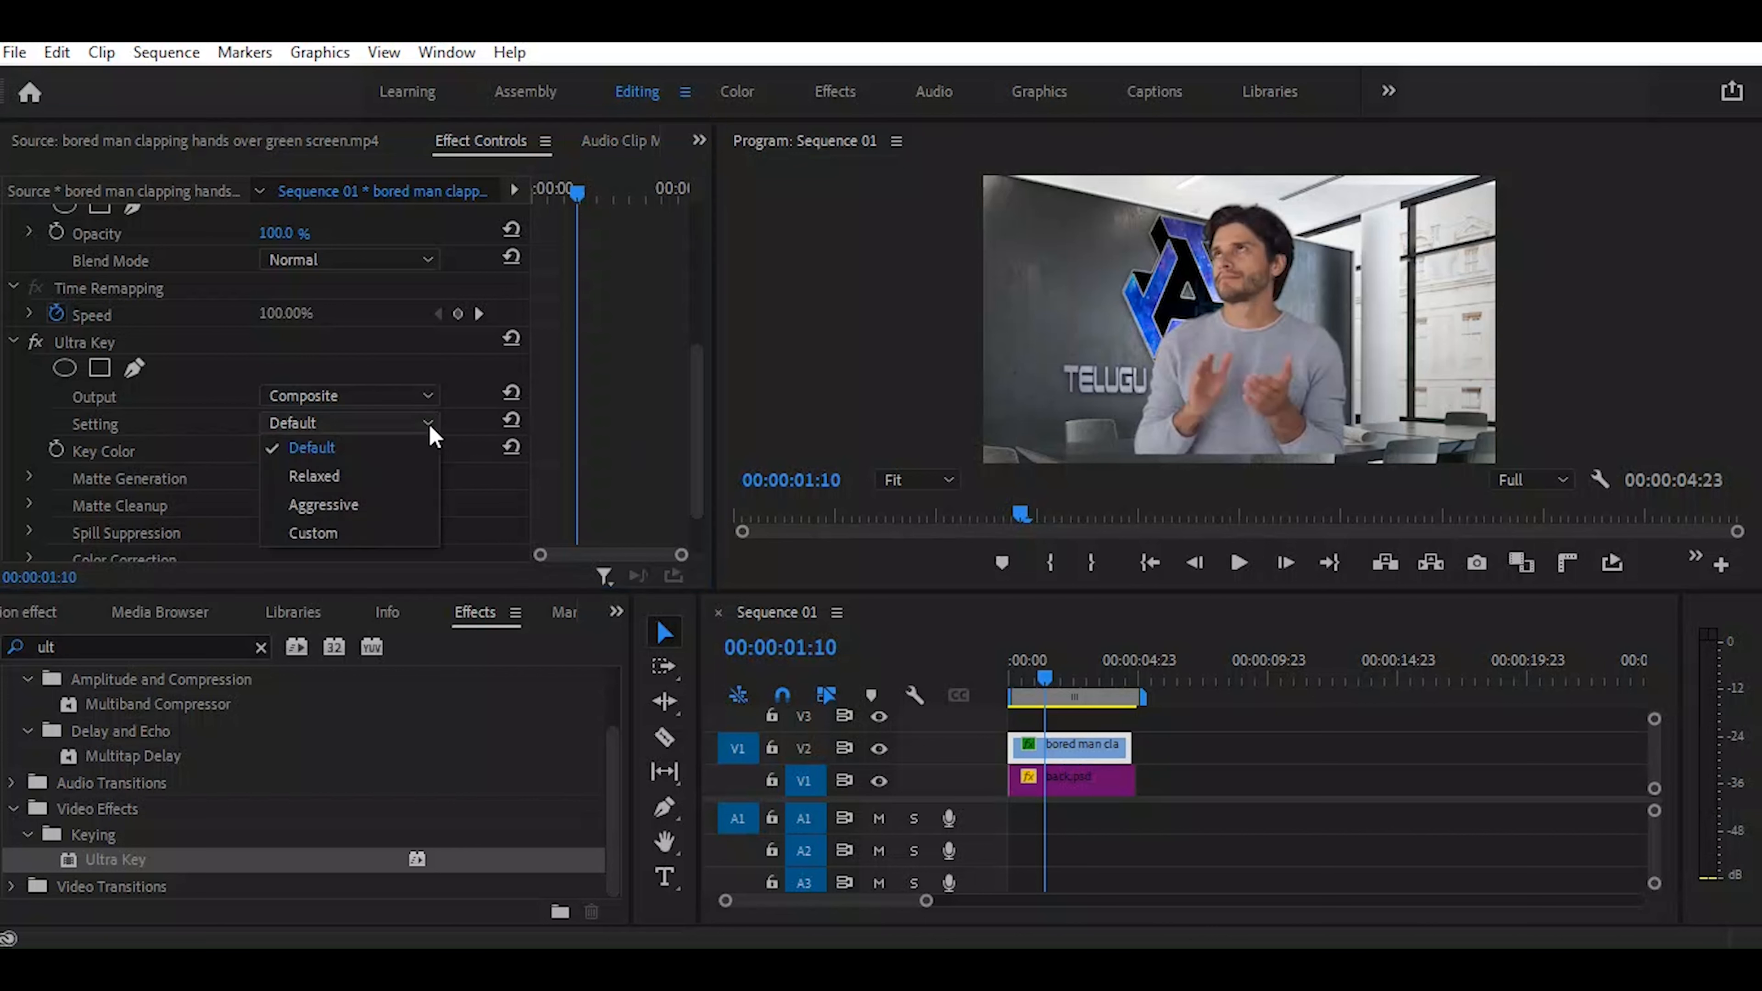
{"action": "left_click", "coordinate": [374, 508]}
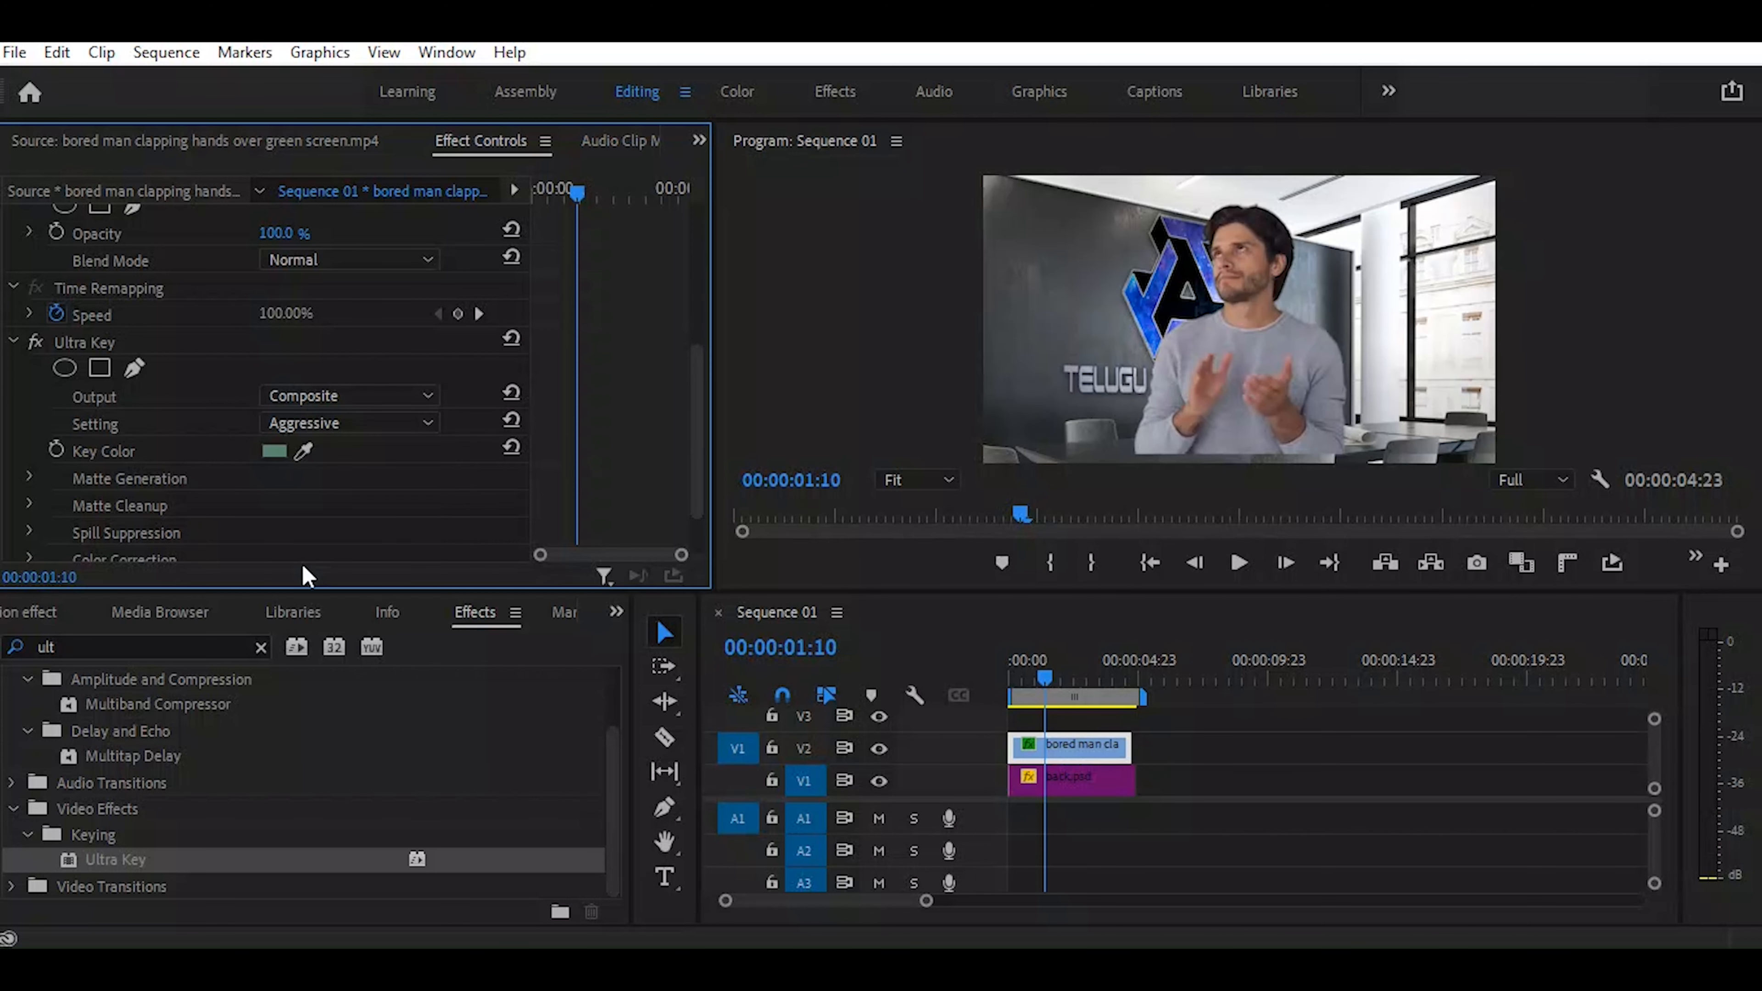
{"action": "left_click", "coordinate": [29, 479]}
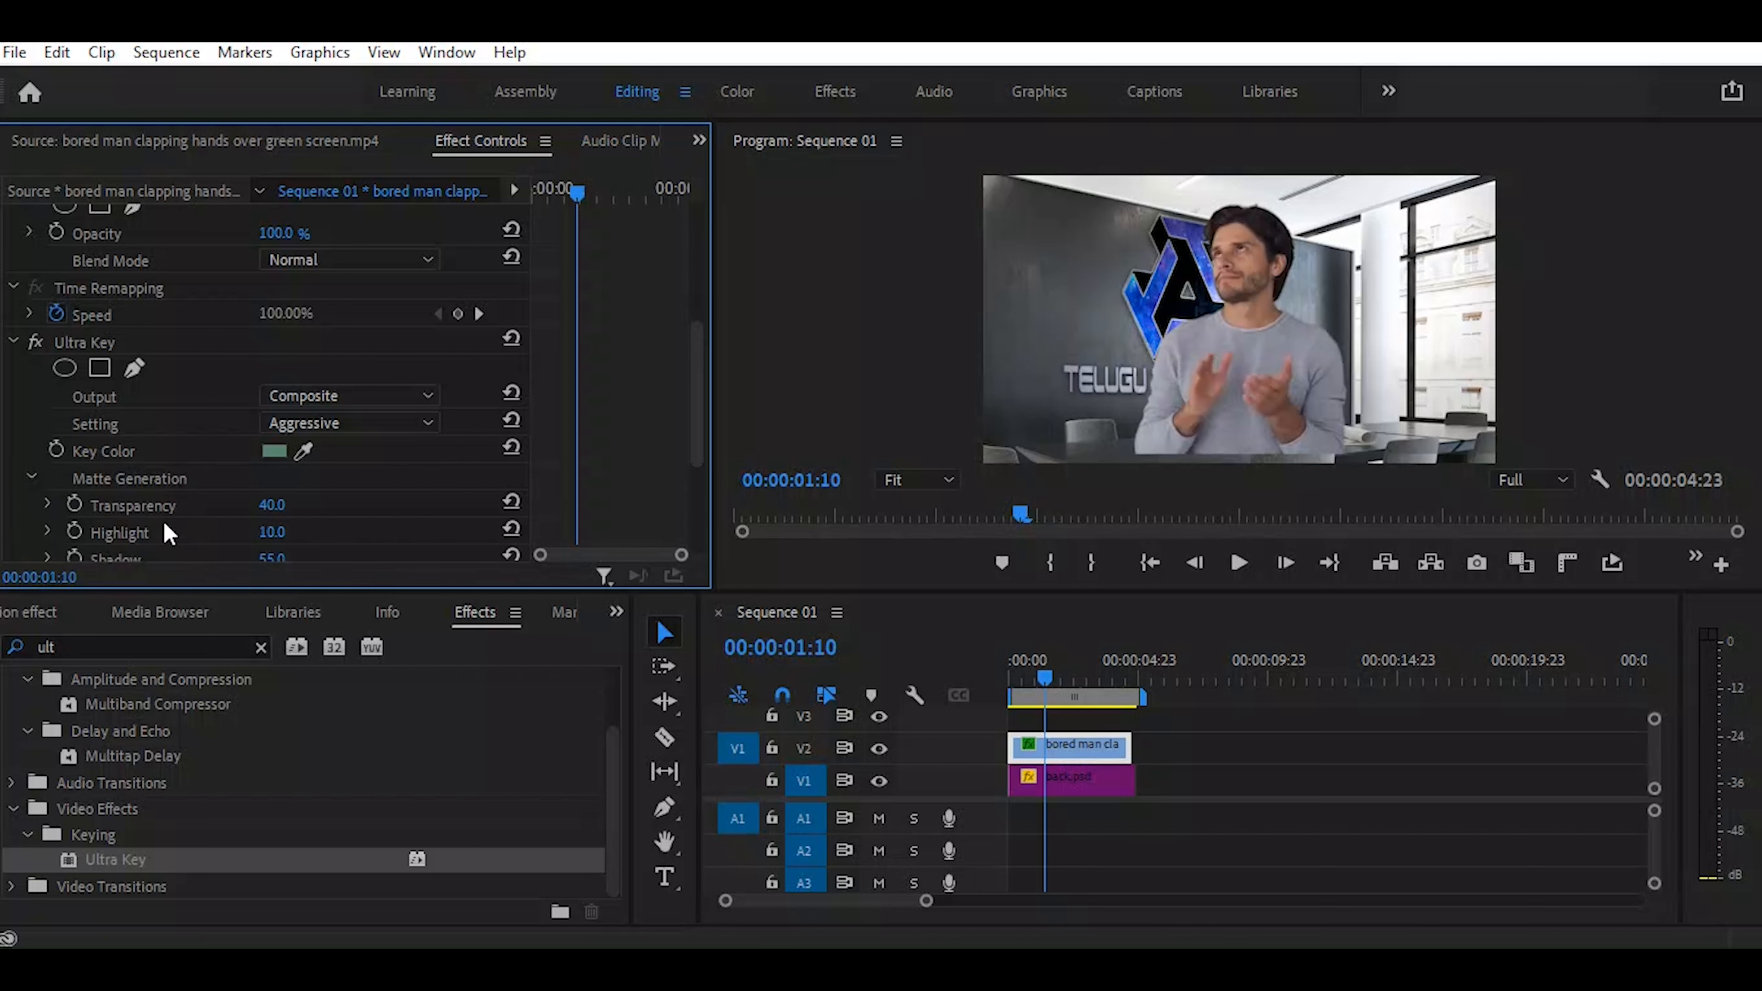
{"action": "scroll", "coordinate": [166, 520], "scroll_direction": "down", "scroll_amount": 1}
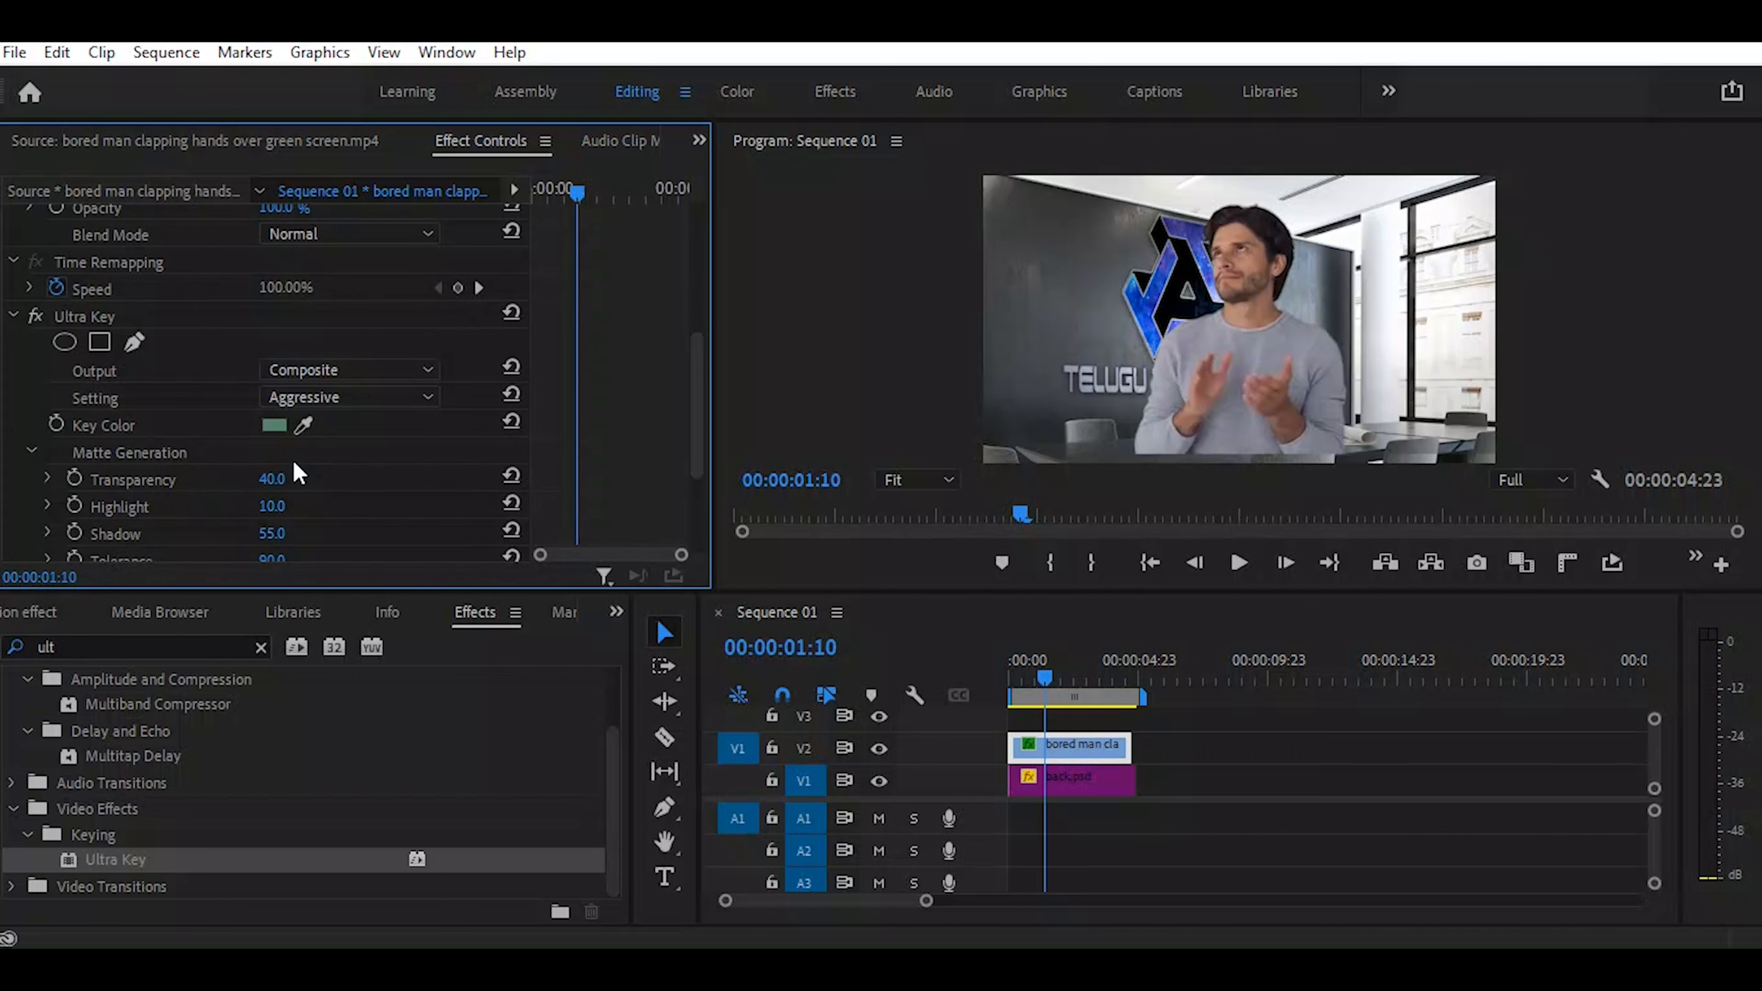
{"action": "scroll", "coordinate": [297, 473], "scroll_direction": "down", "scroll_amount": 2}
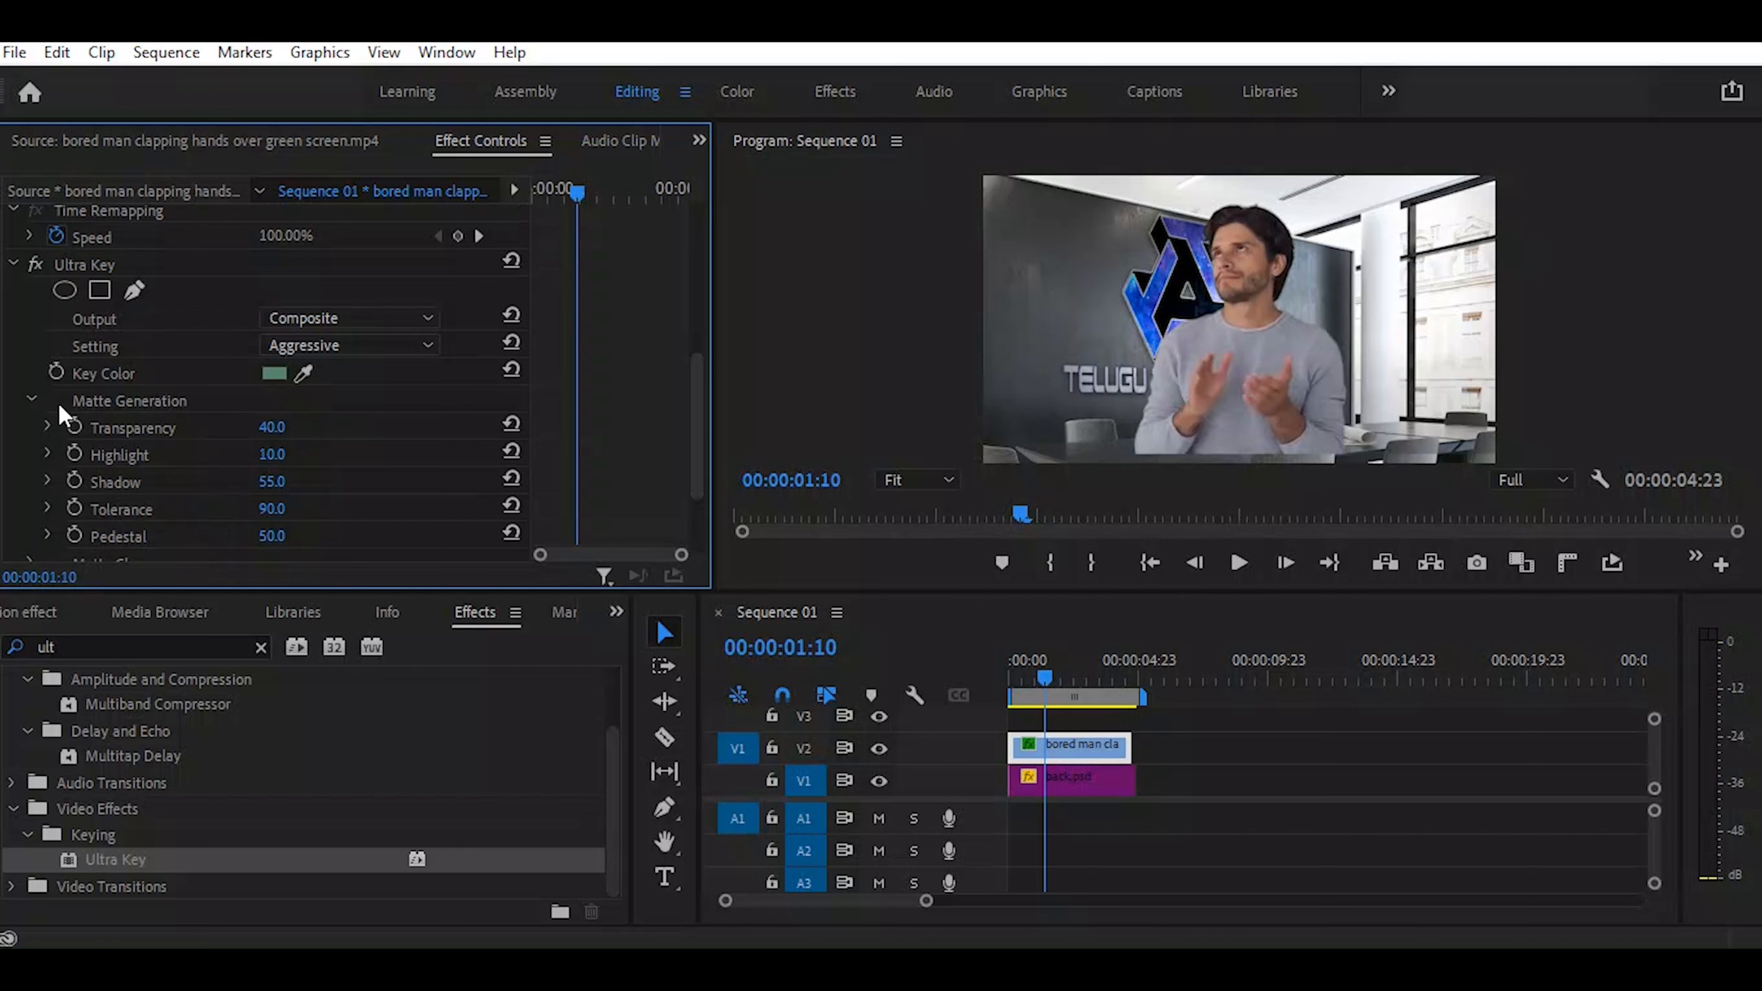
{"action": "left_click", "coordinate": [35, 404]}
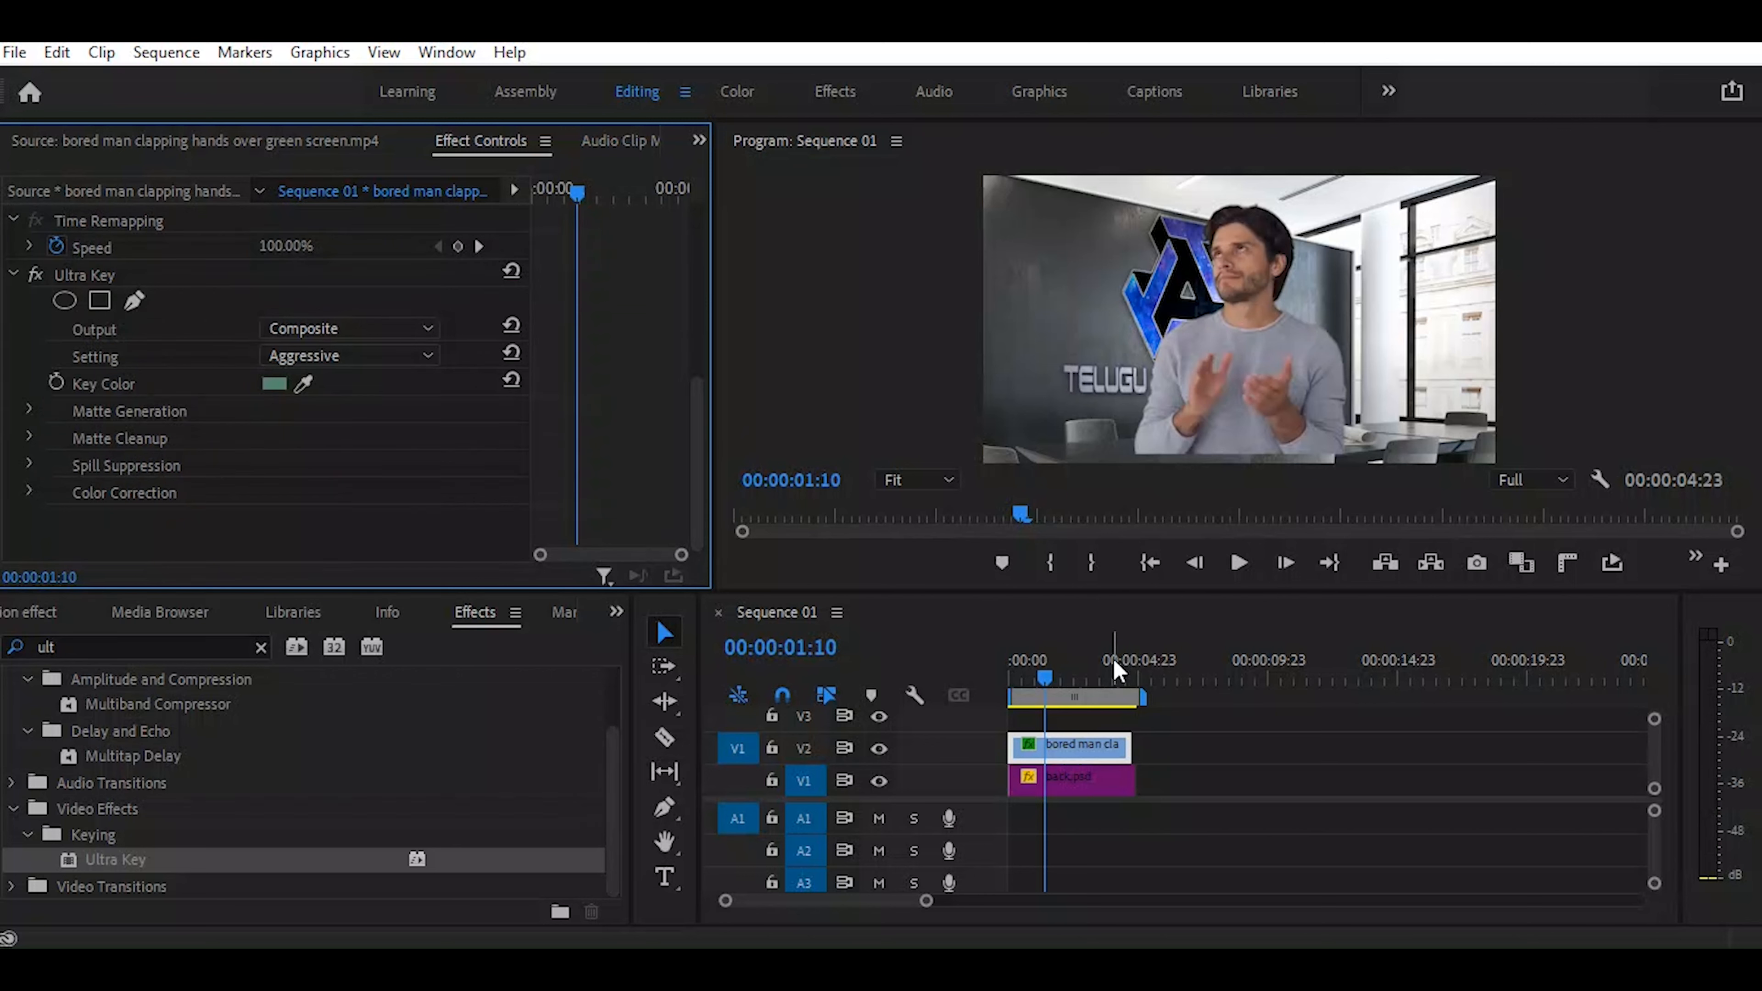
Scrub through the keyed clip and extend back.psd on V1 to a duration of 00:00:07:12
{"action": "left_click", "coordinate": [1041, 678]}
{"action": "left_click_drag", "start_coordinate": [1025, 676], "coordinate": [1094, 676]}
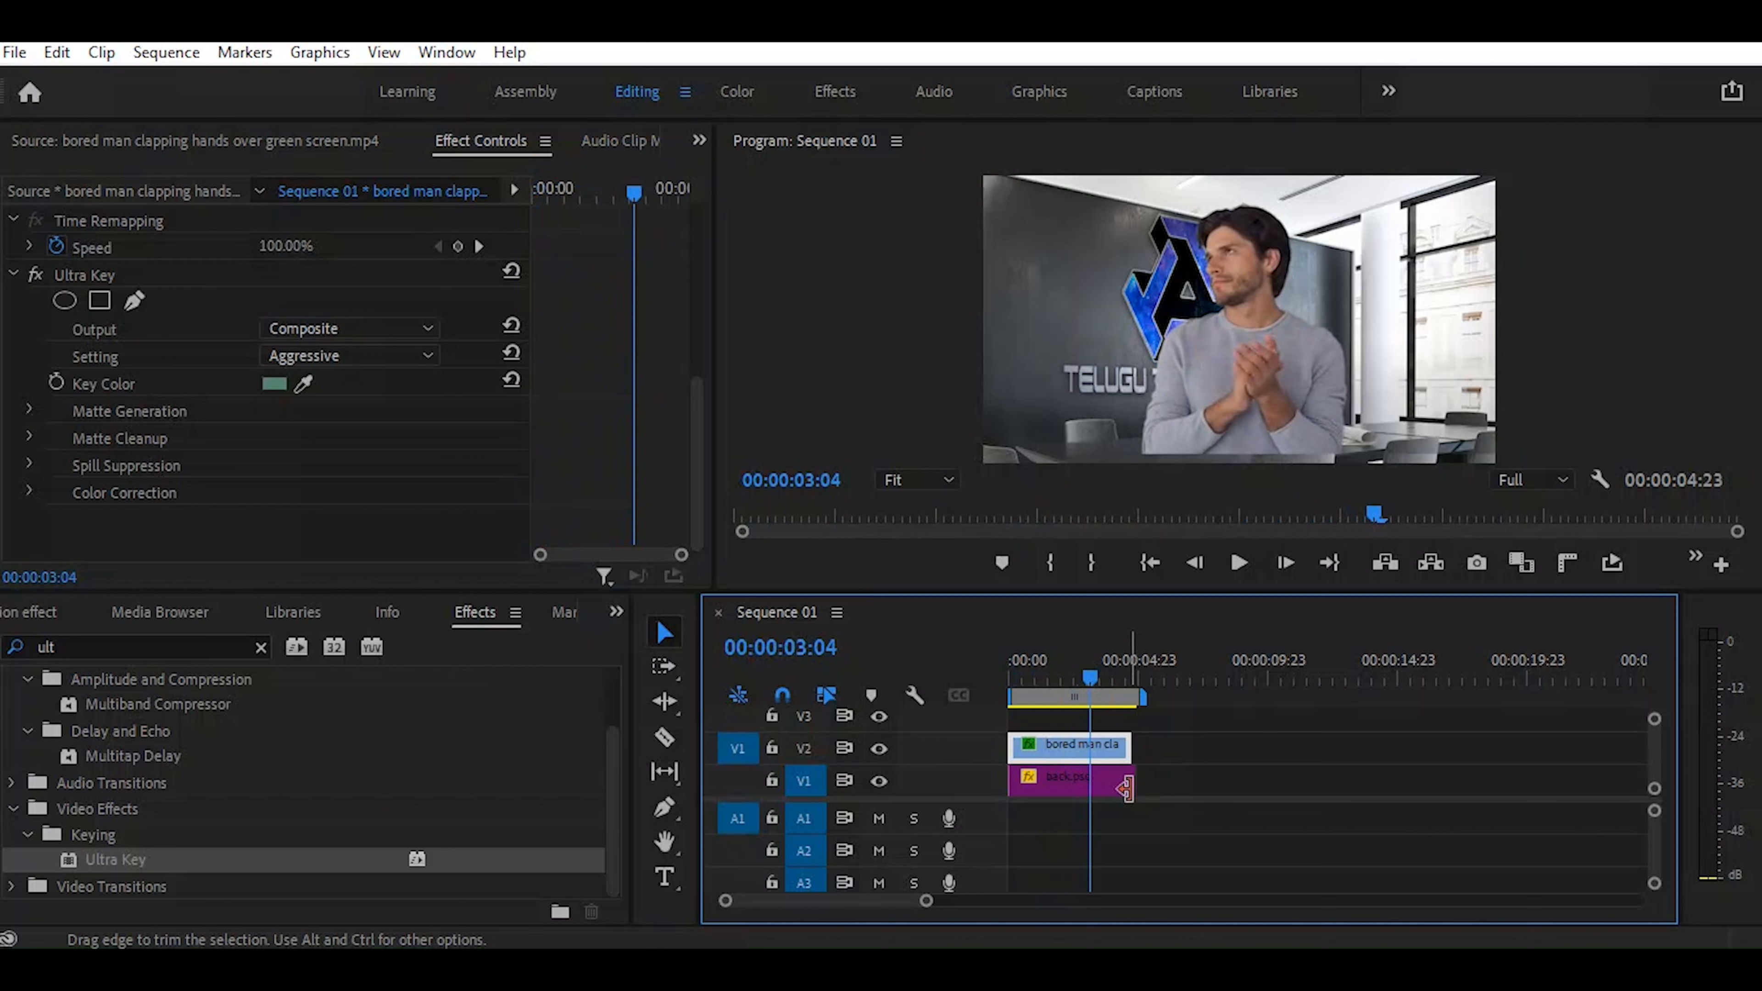
{"action": "left_click_drag", "start_coordinate": [1129, 788], "coordinate": [1196, 795]}
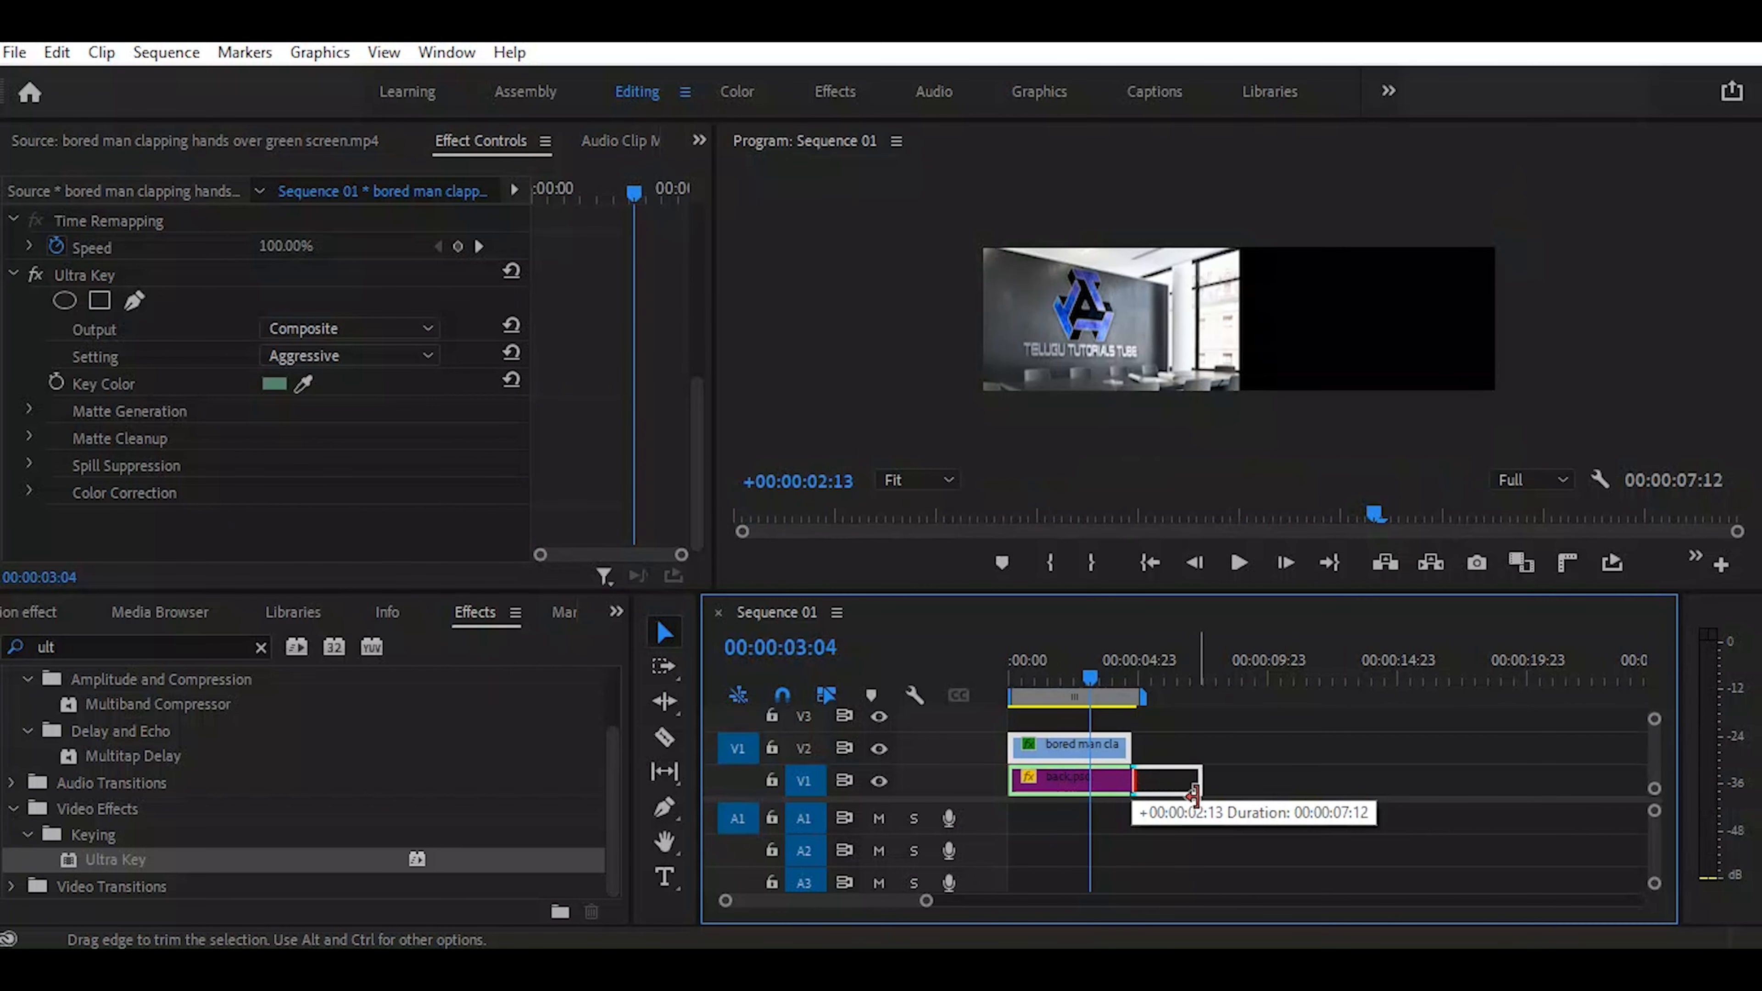
{"action": "left_click_drag", "start_coordinate": [1193, 795], "coordinate": [1192, 797]}
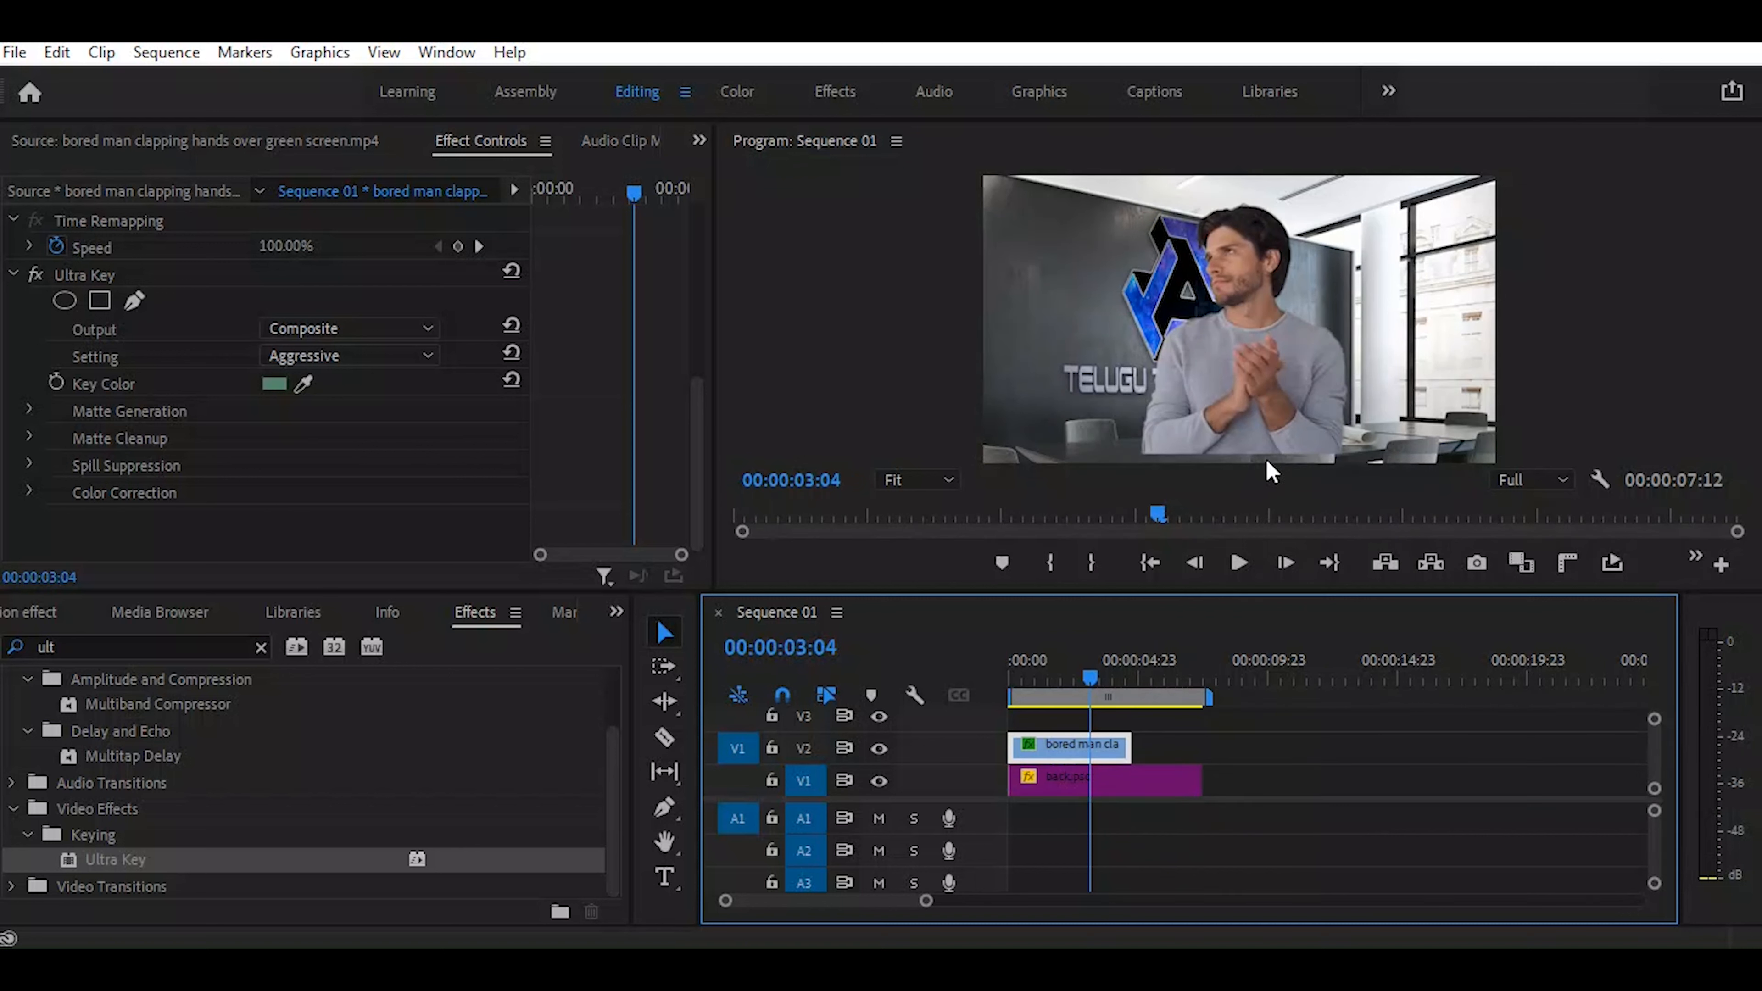
Move the keyed man slightly down and to the right in the frame, and set the playhead to 00:00:01:18
{"action": "key", "text": "="}
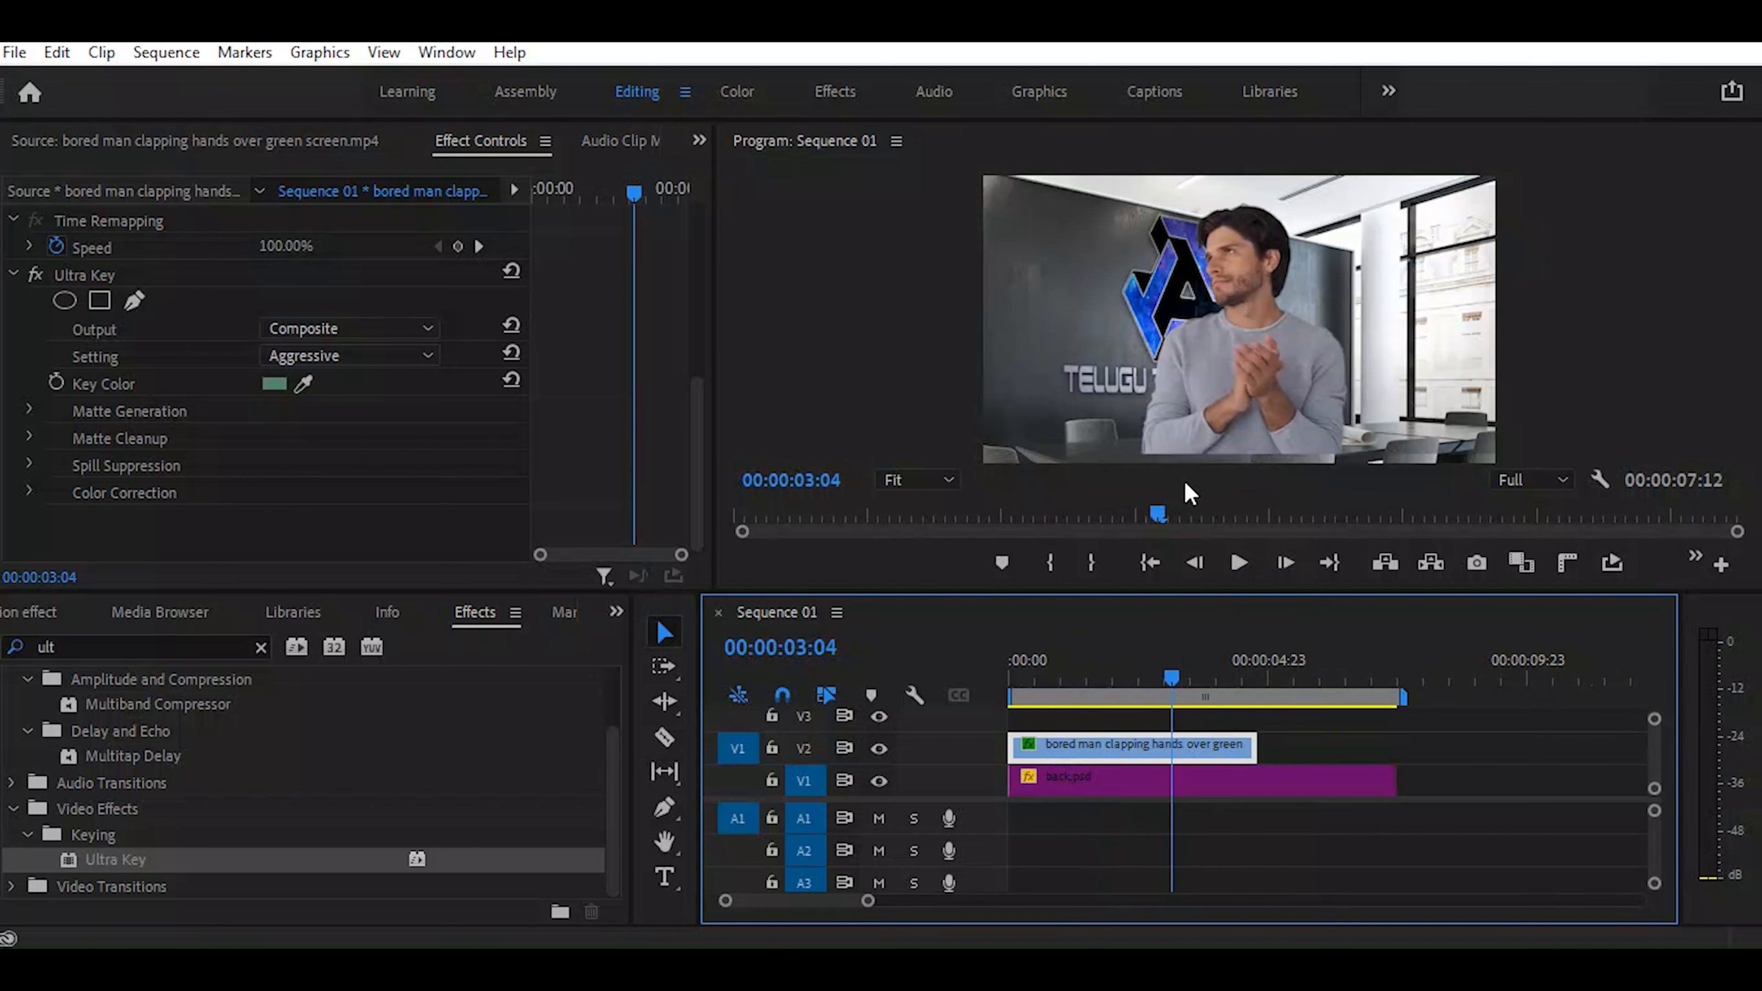
{"action": "left_click", "coordinate": [1246, 378]}
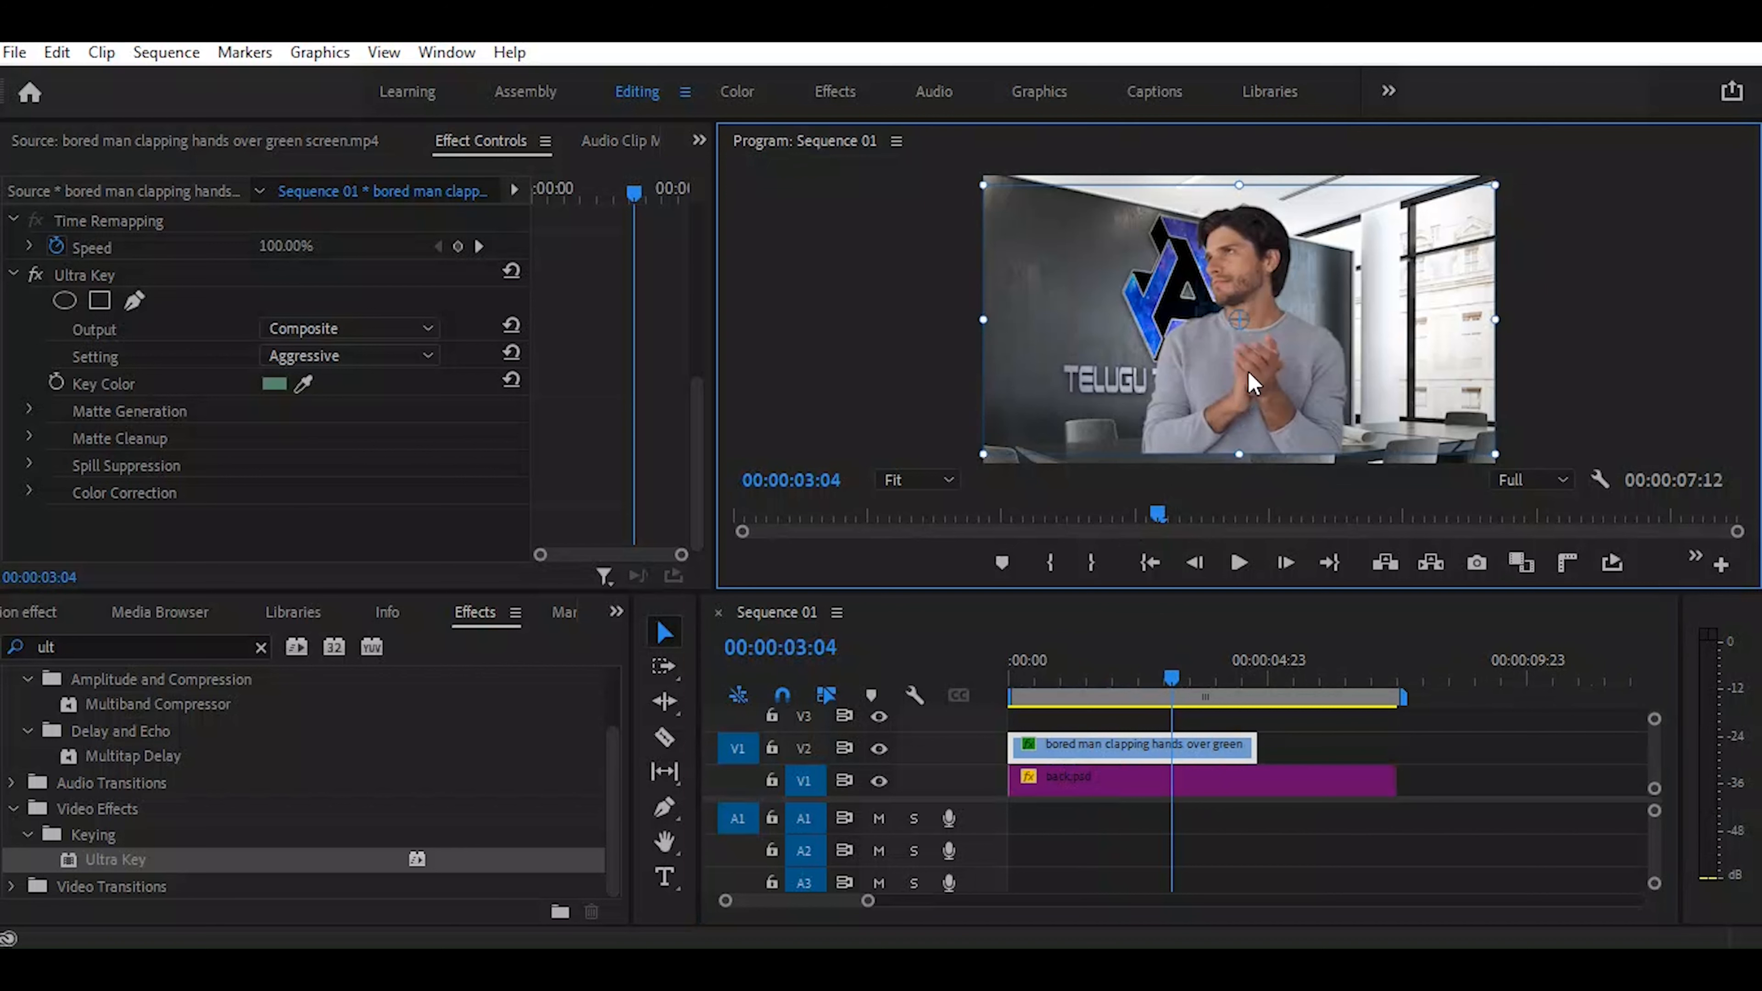
{"action": "double_click", "coordinate": [1258, 358]}
{"action": "left_click_drag", "start_coordinate": [1258, 360], "coordinate": [1271, 369]}
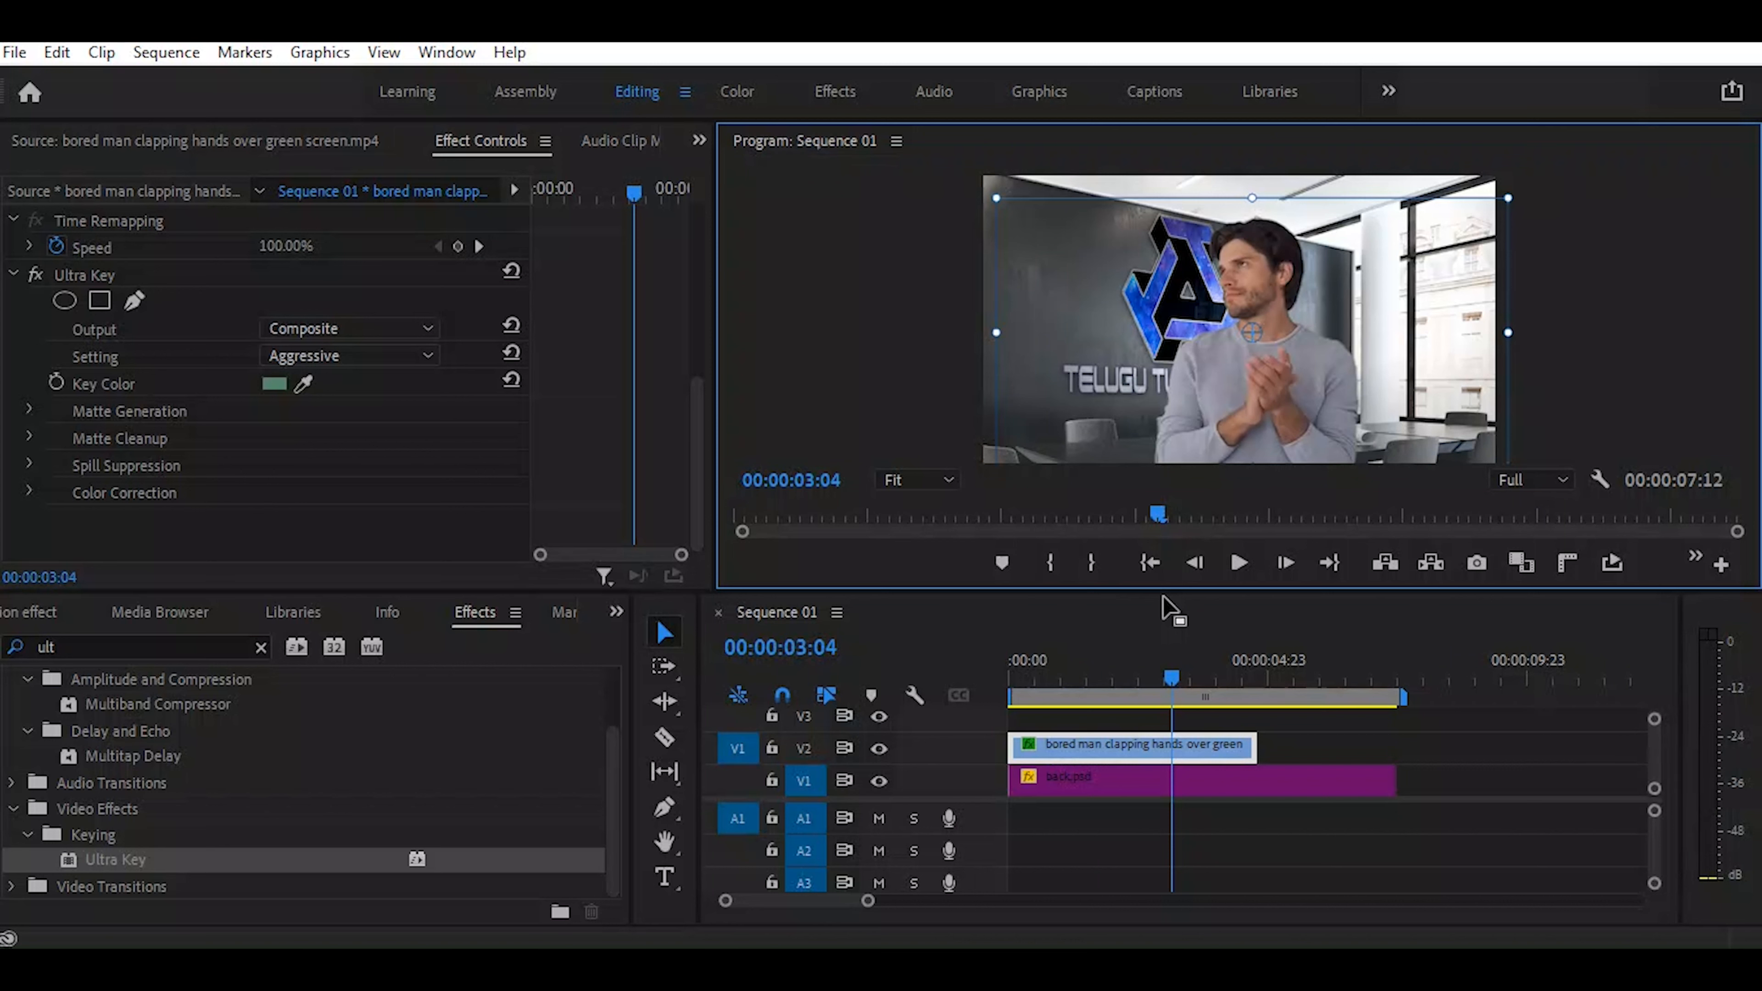
{"action": "left_click", "coordinate": [1098, 677]}
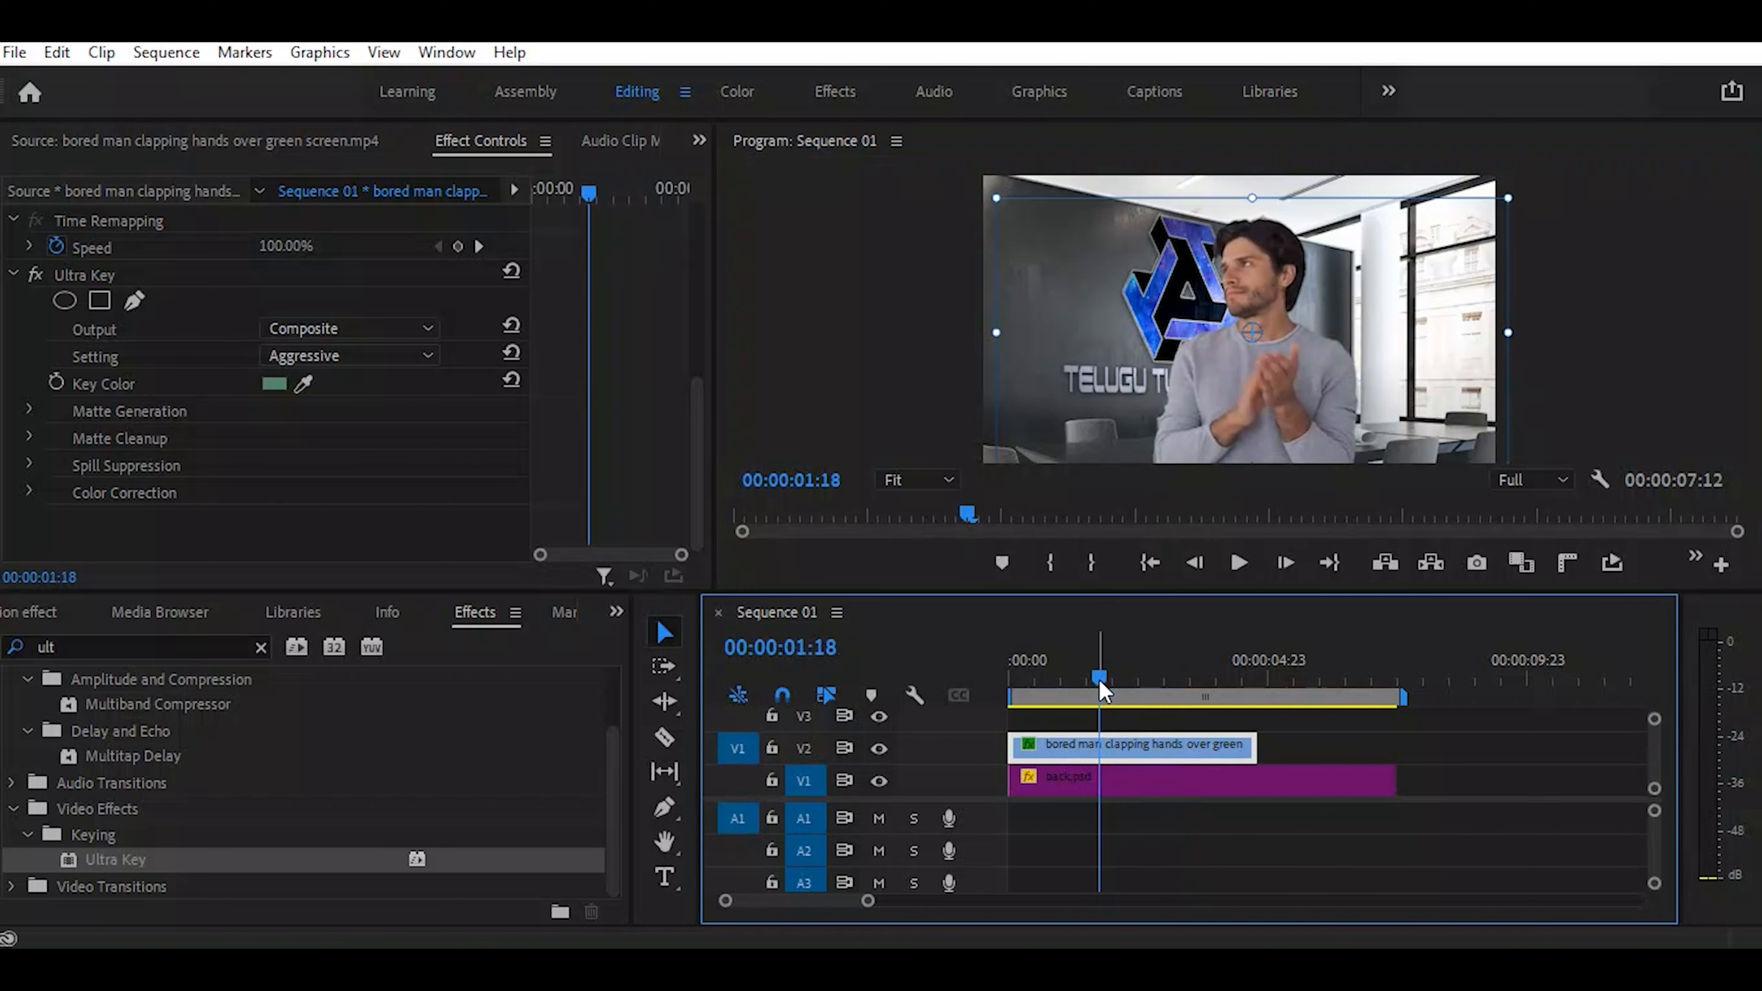
Split the keyed man clip on V2 at 00:00:03:11 with the Razor tool
{"action": "left_click_drag", "start_coordinate": [1103, 684], "coordinate": [1188, 694]}
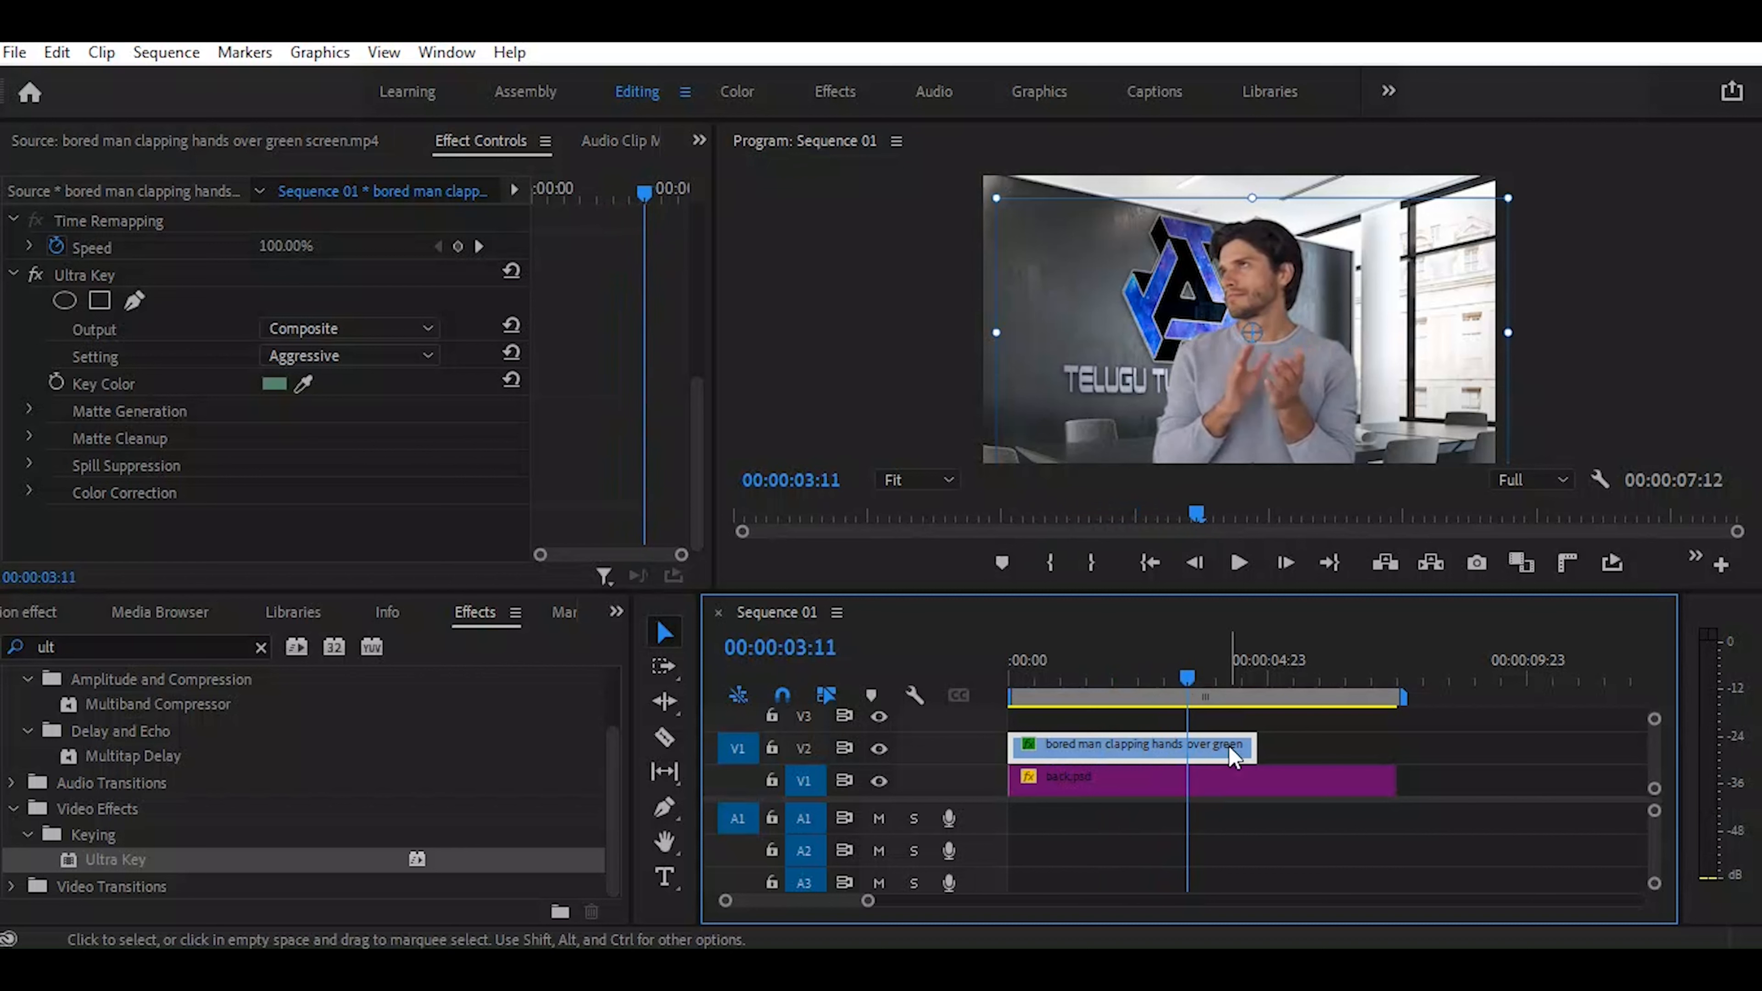
{"action": "key", "text": "c"}
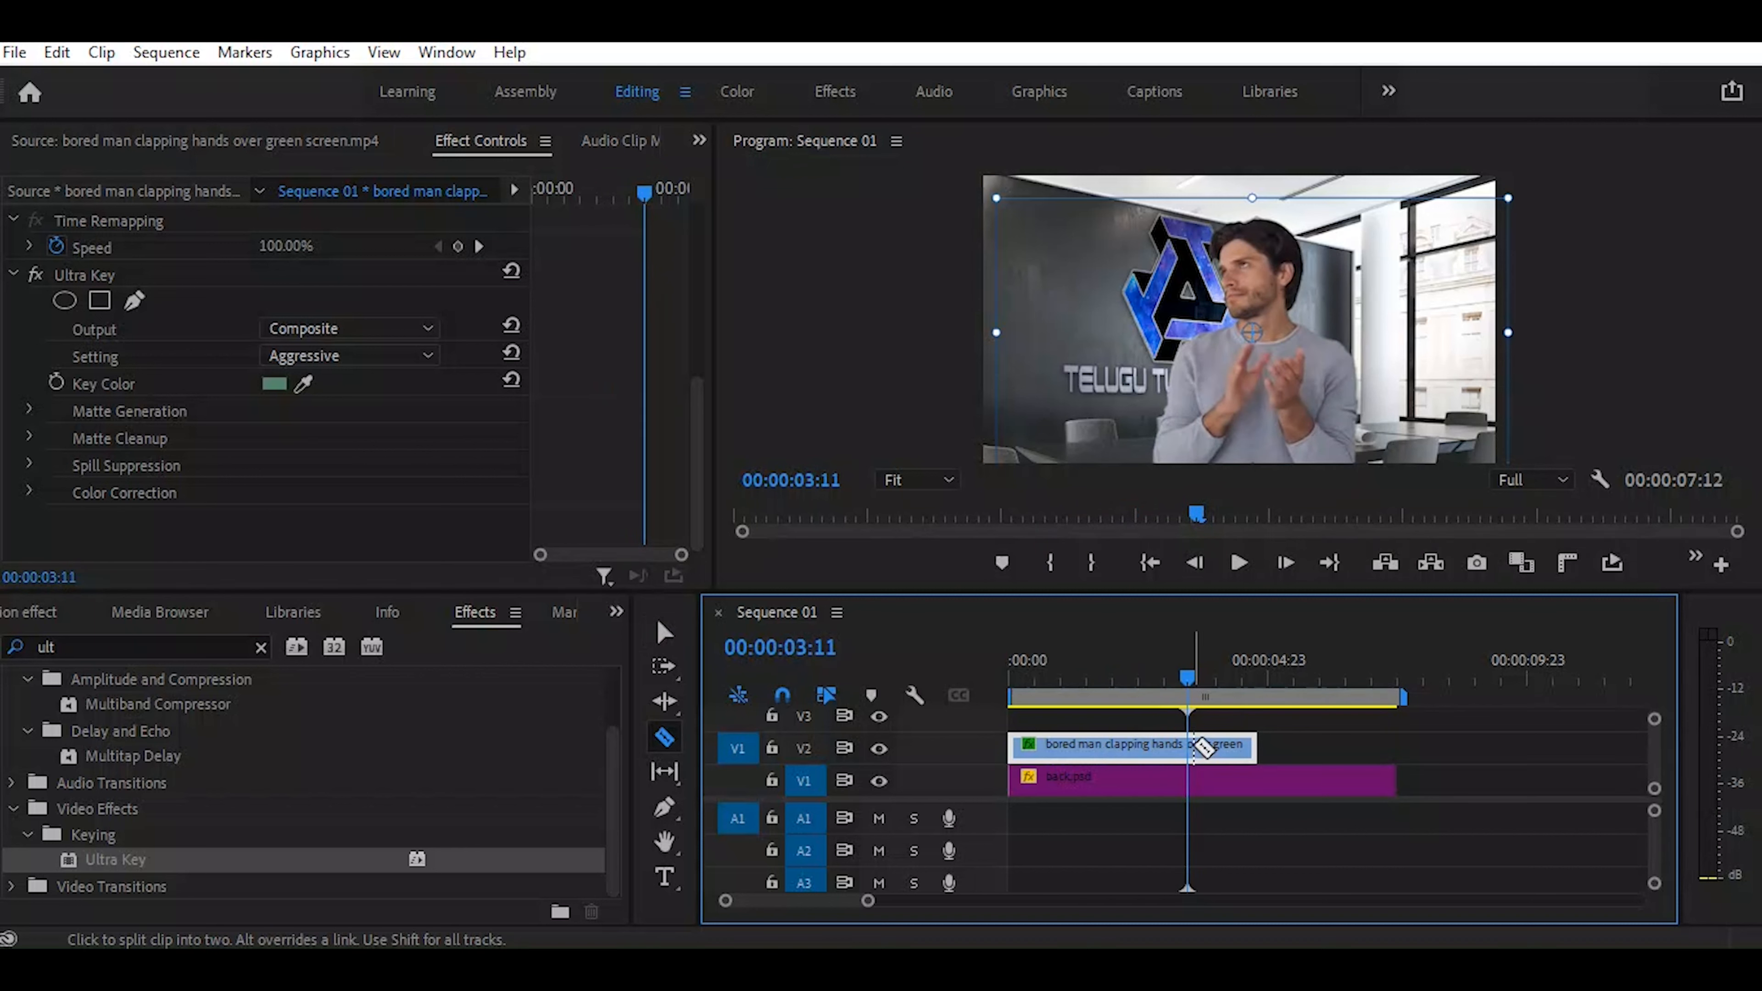
{"action": "left_click", "coordinate": [1204, 747]}
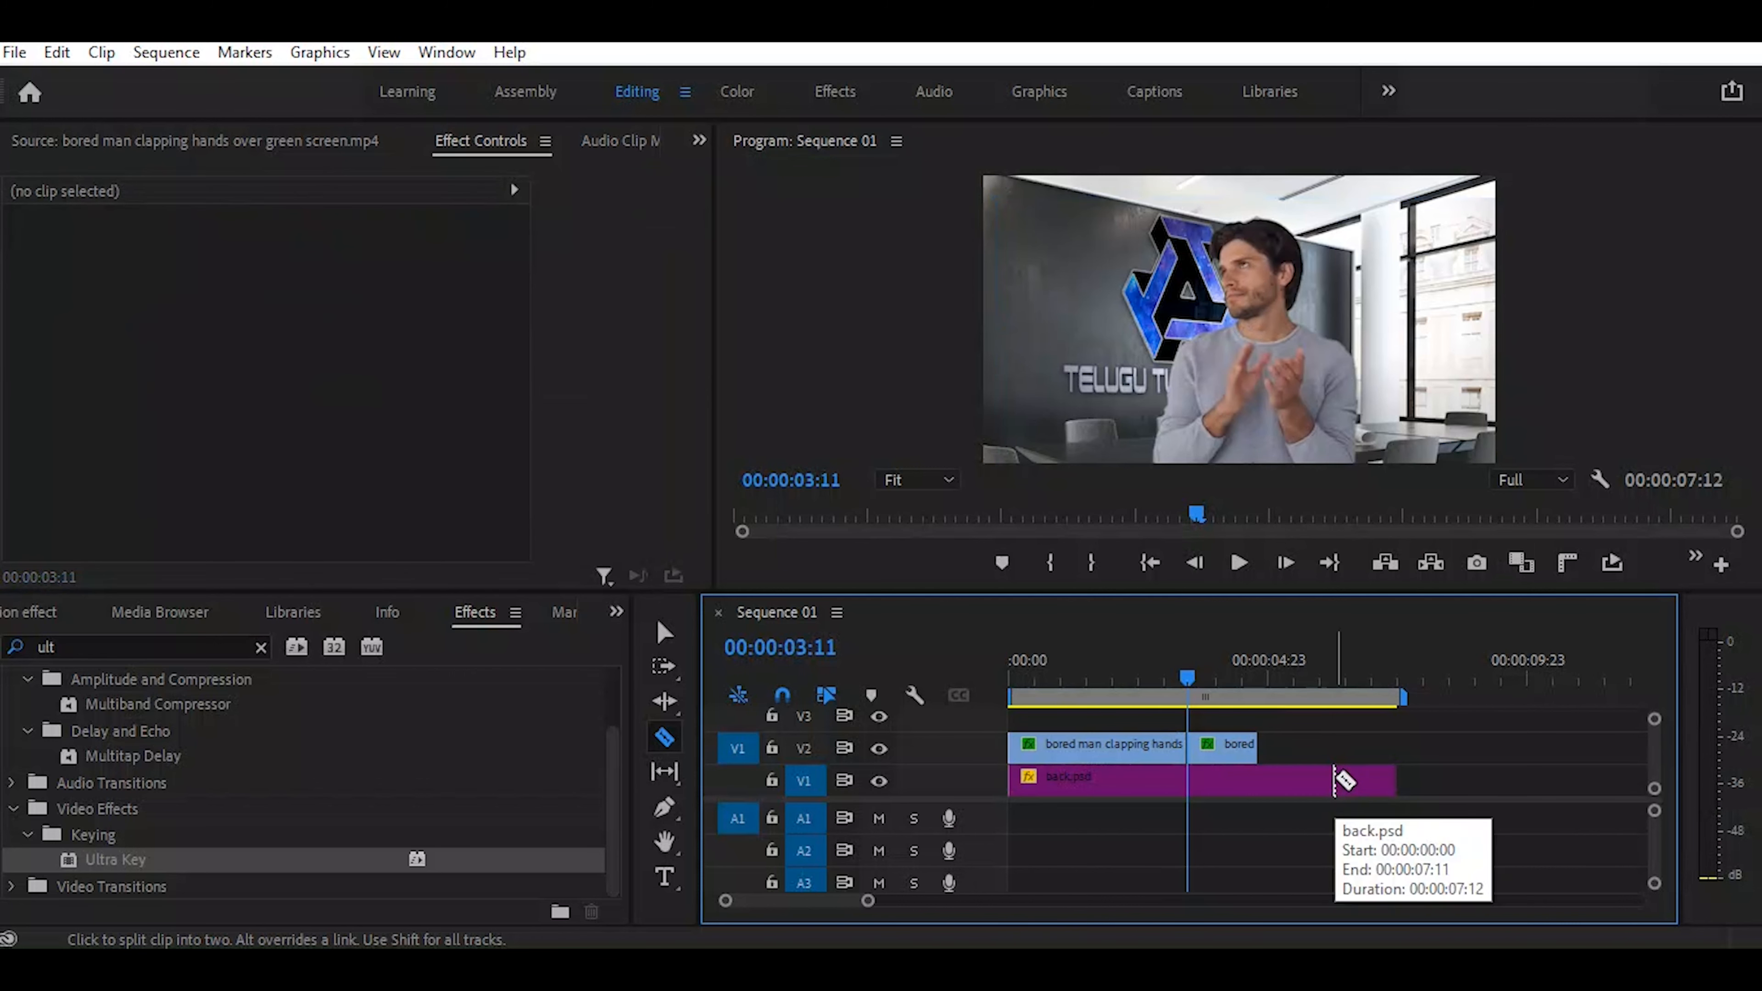
Draw a large ellipse shape over the man with the Ellipse Tool, extending past the lower edge of the frame
{"action": "left_click_drag", "start_coordinate": [610, 787], "coordinate": [611, 687]}
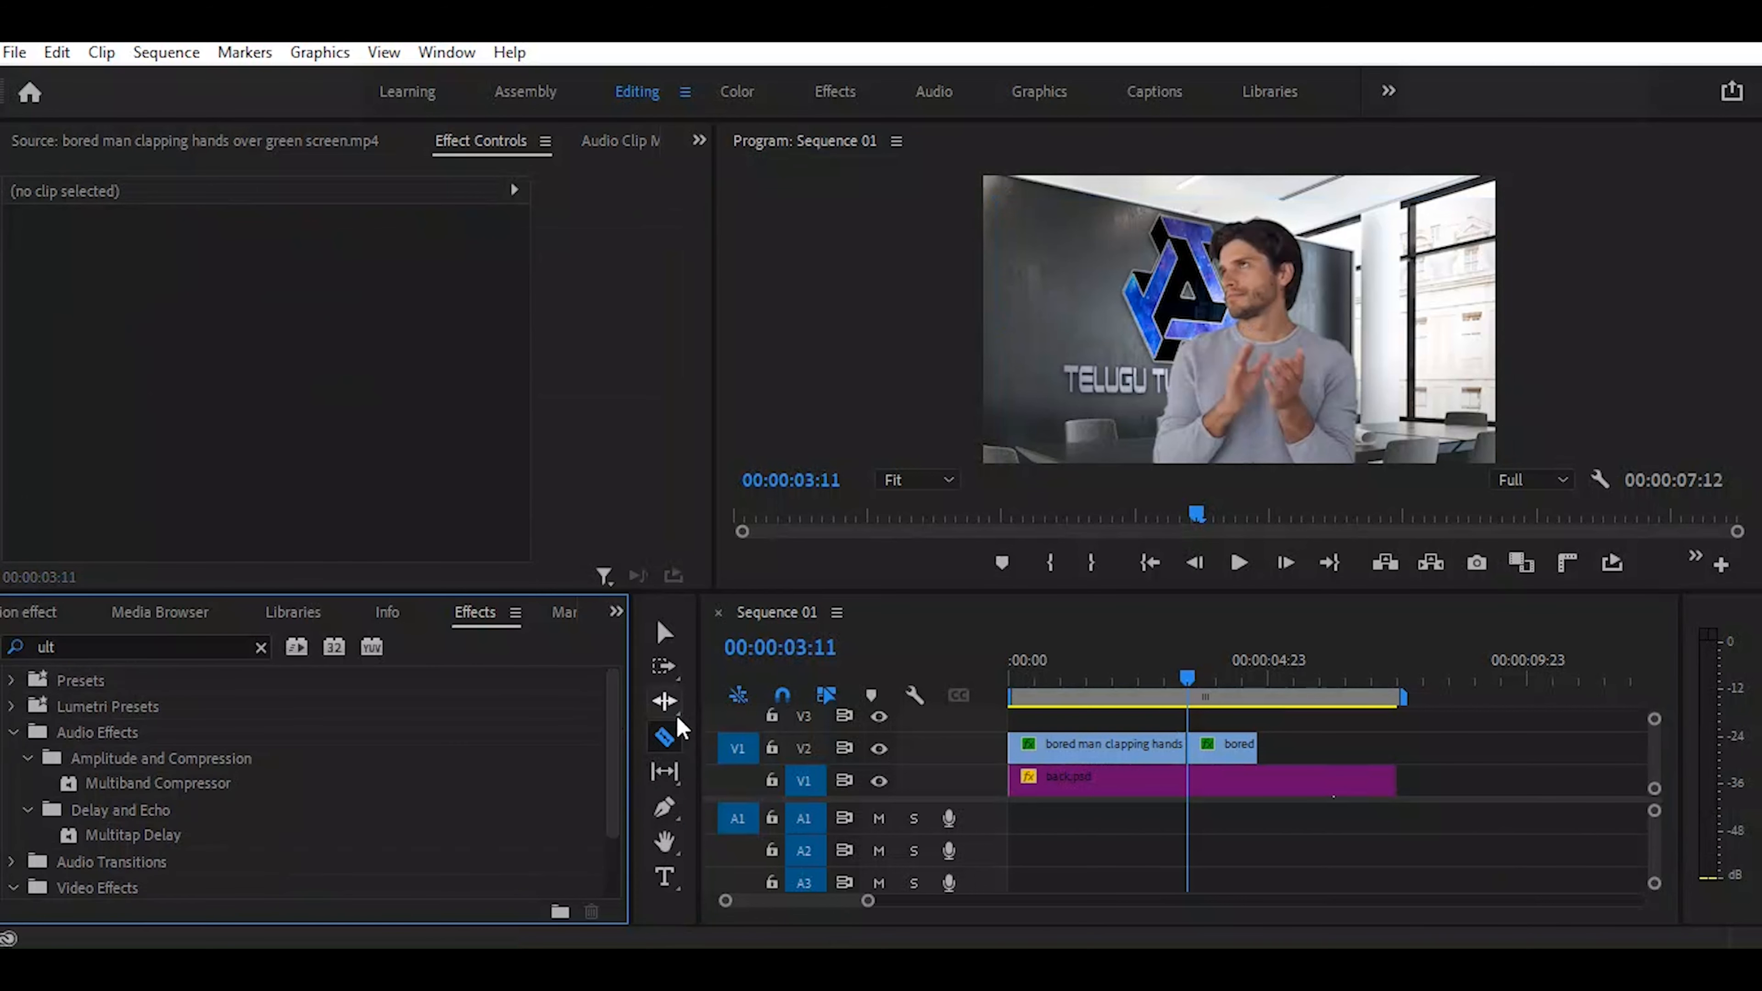
{"action": "left_click", "coordinate": [676, 817]}
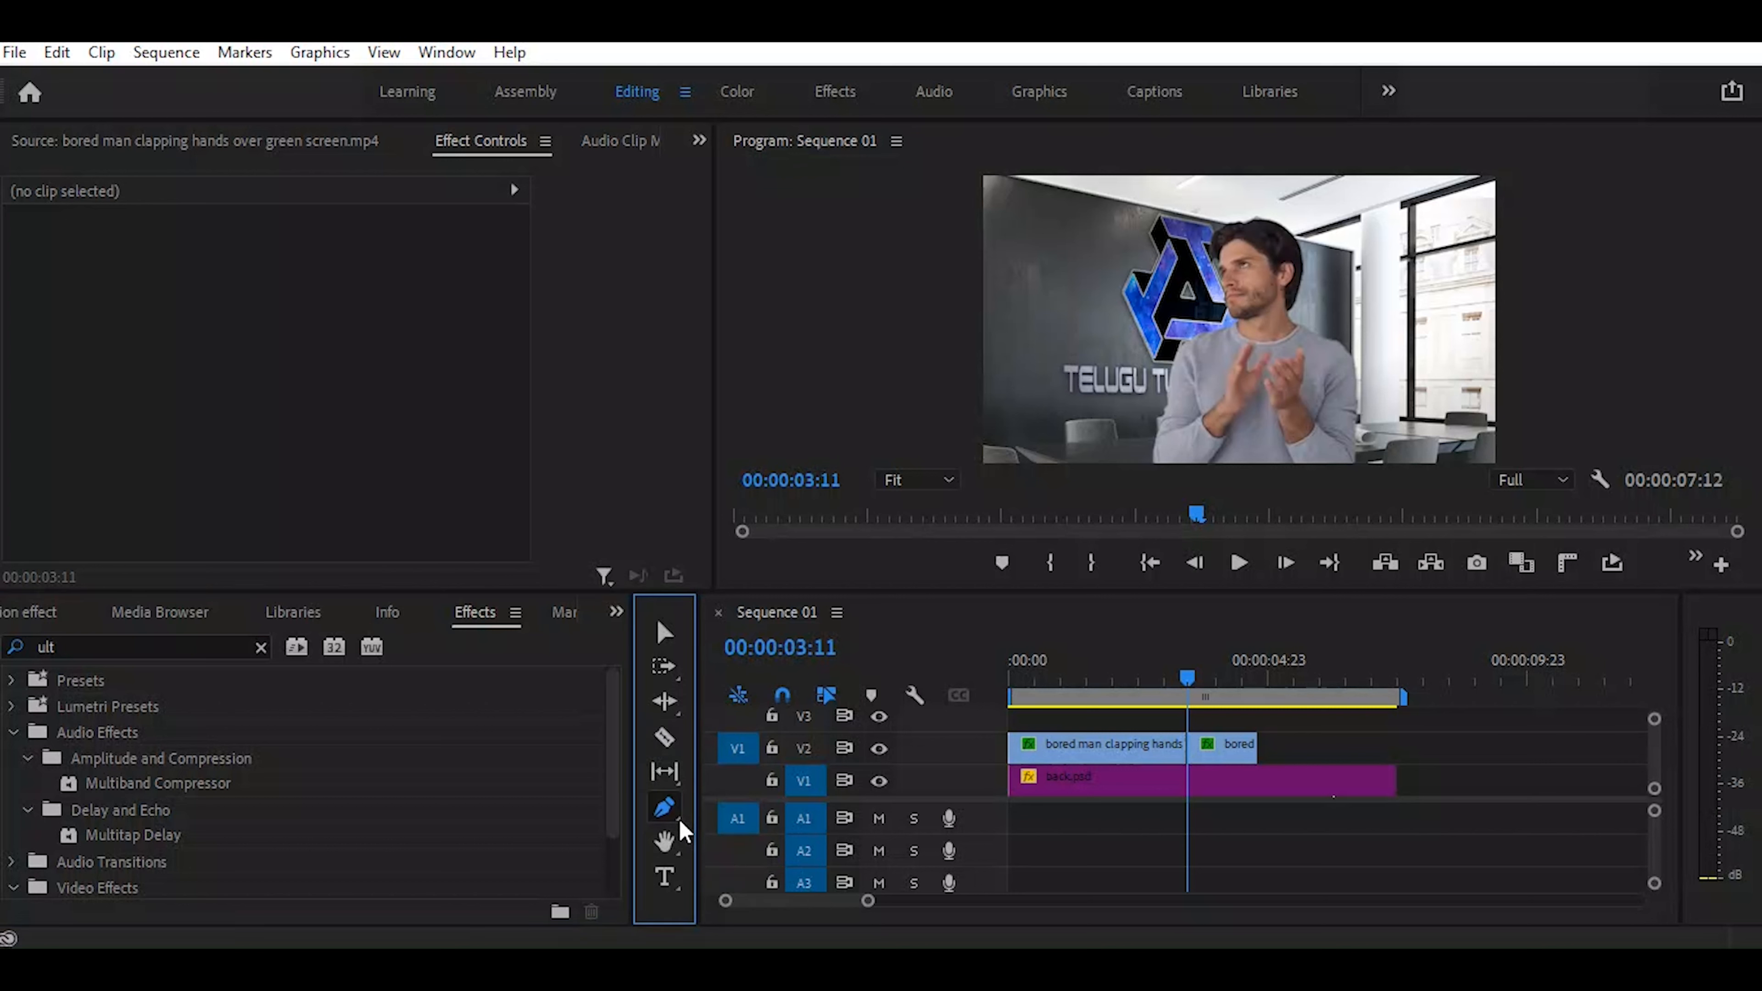
{"action": "left_click", "coordinate": [679, 817]}
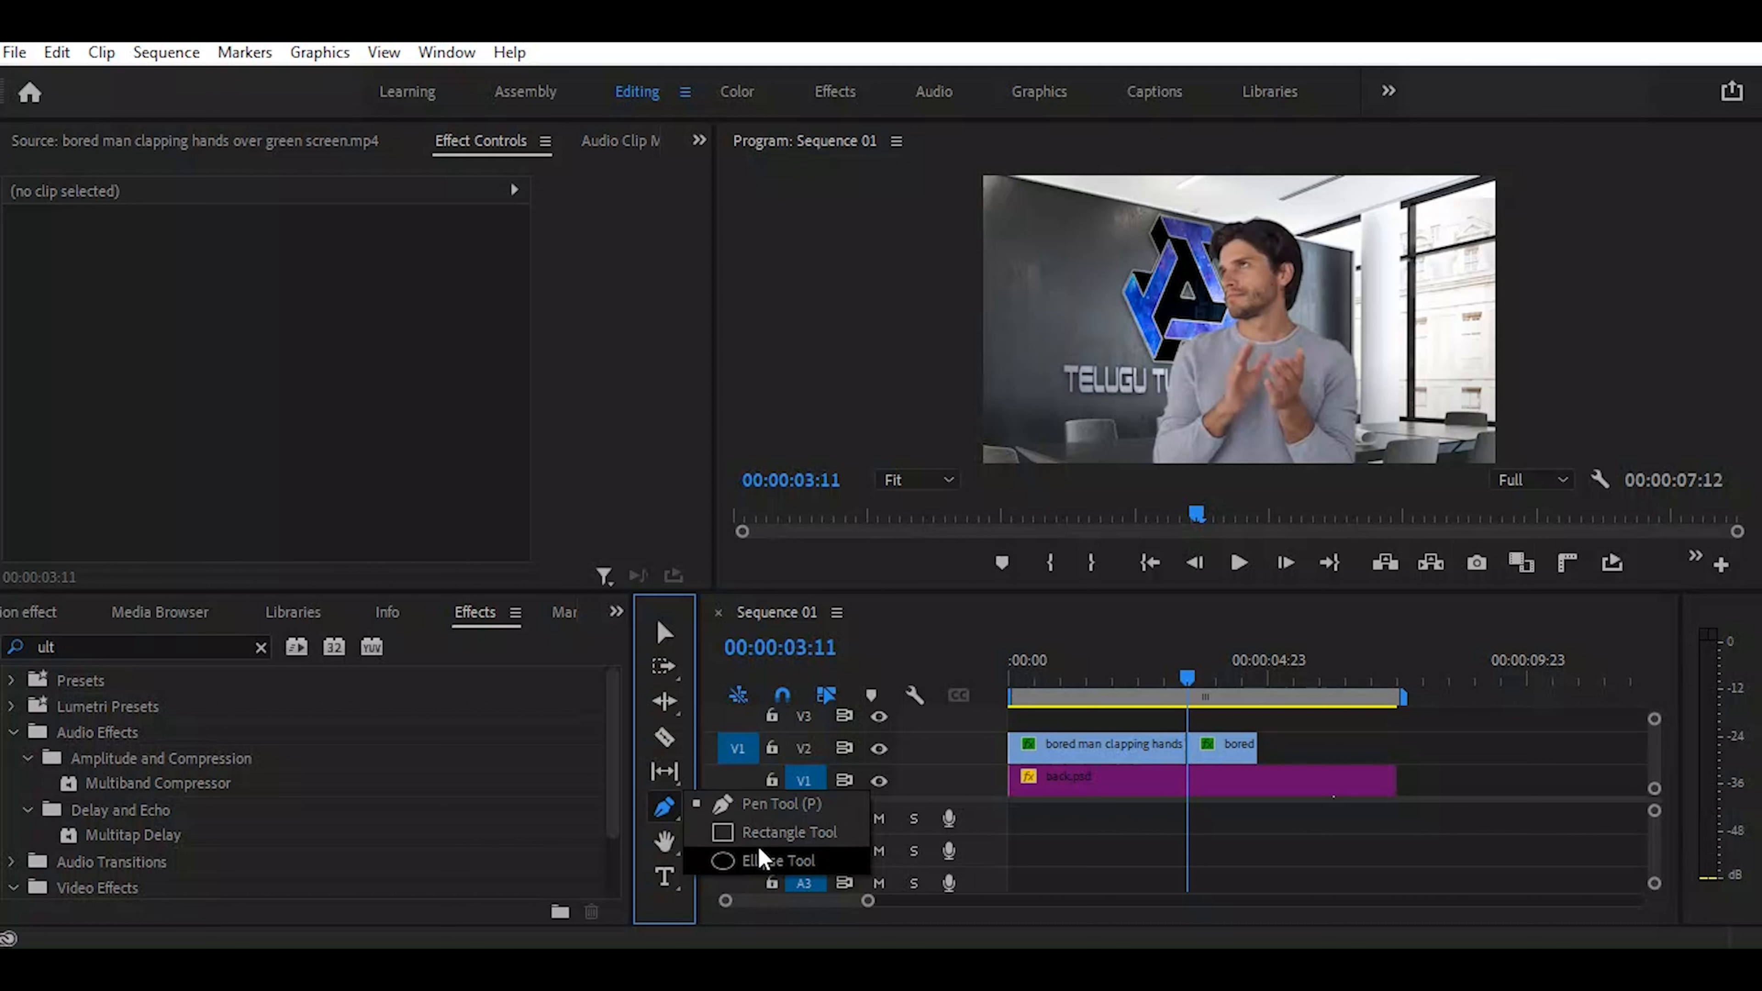
{"action": "left_click", "coordinate": [758, 864]}
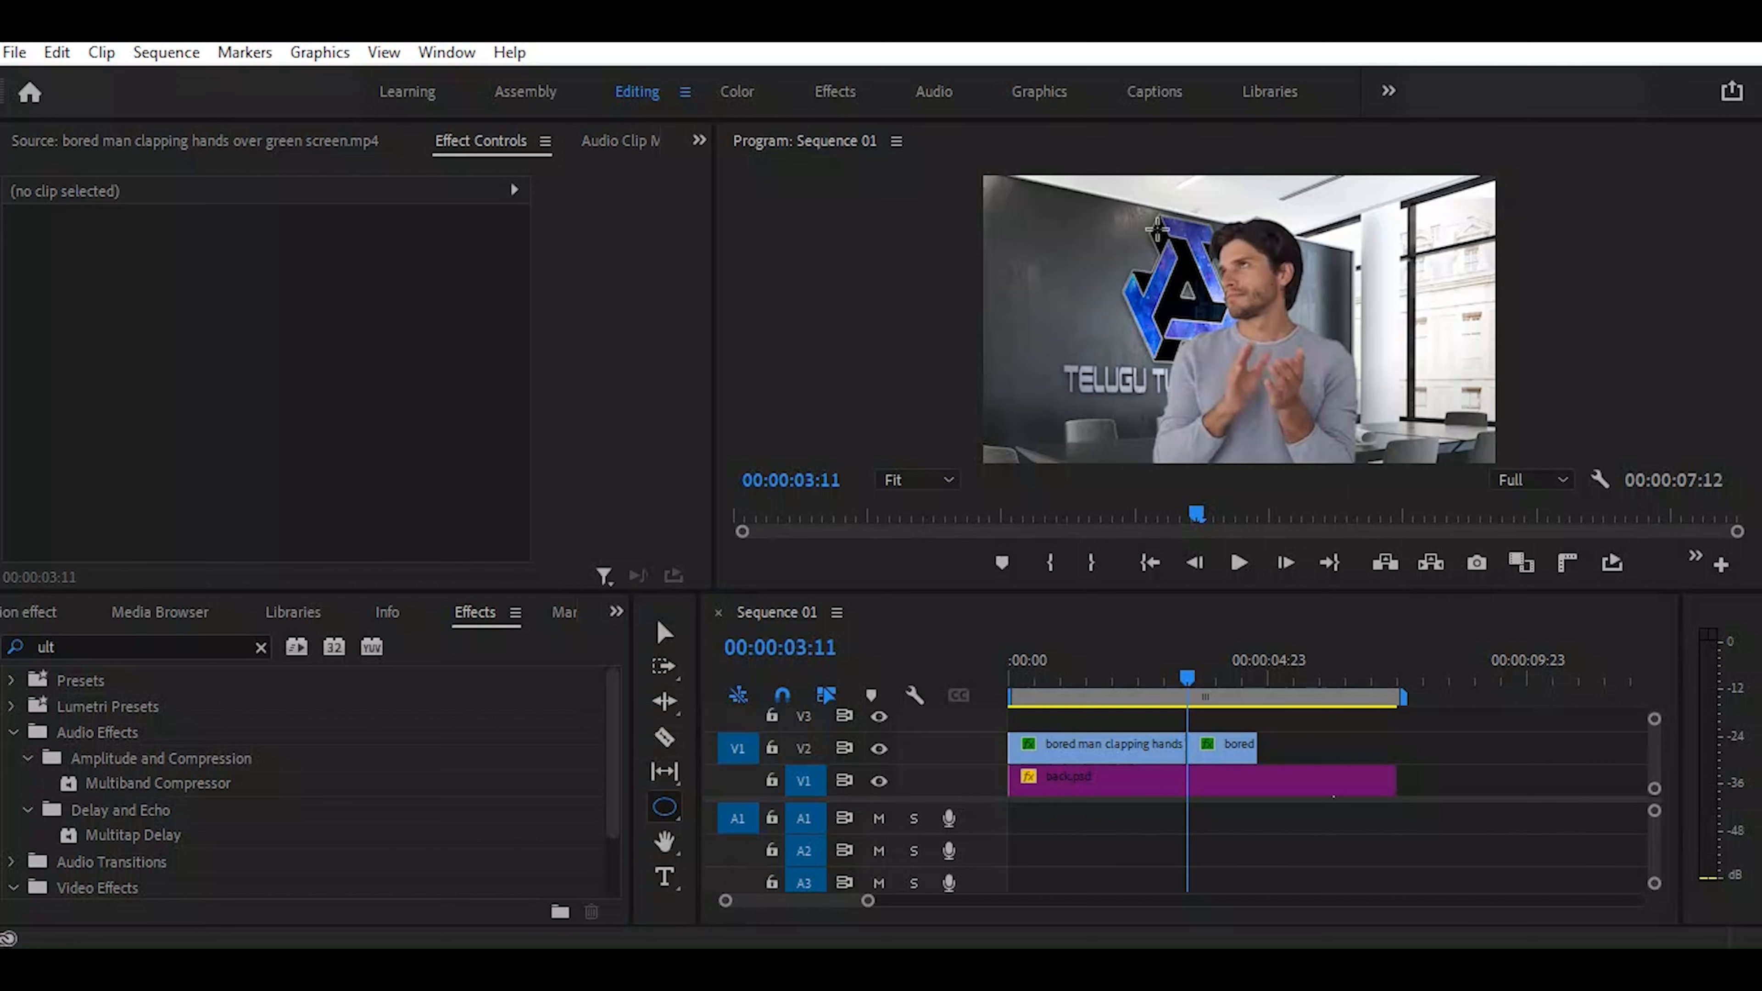
{"action": "mouse_move", "coordinate": [1140, 221]}
{"action": "left_mouse_down"}
{"action": "mouse_move", "coordinate": [1173, 333]}
{"action": "mouse_move", "coordinate": [1447, 601]}
{"action": "left_mouse_up"}
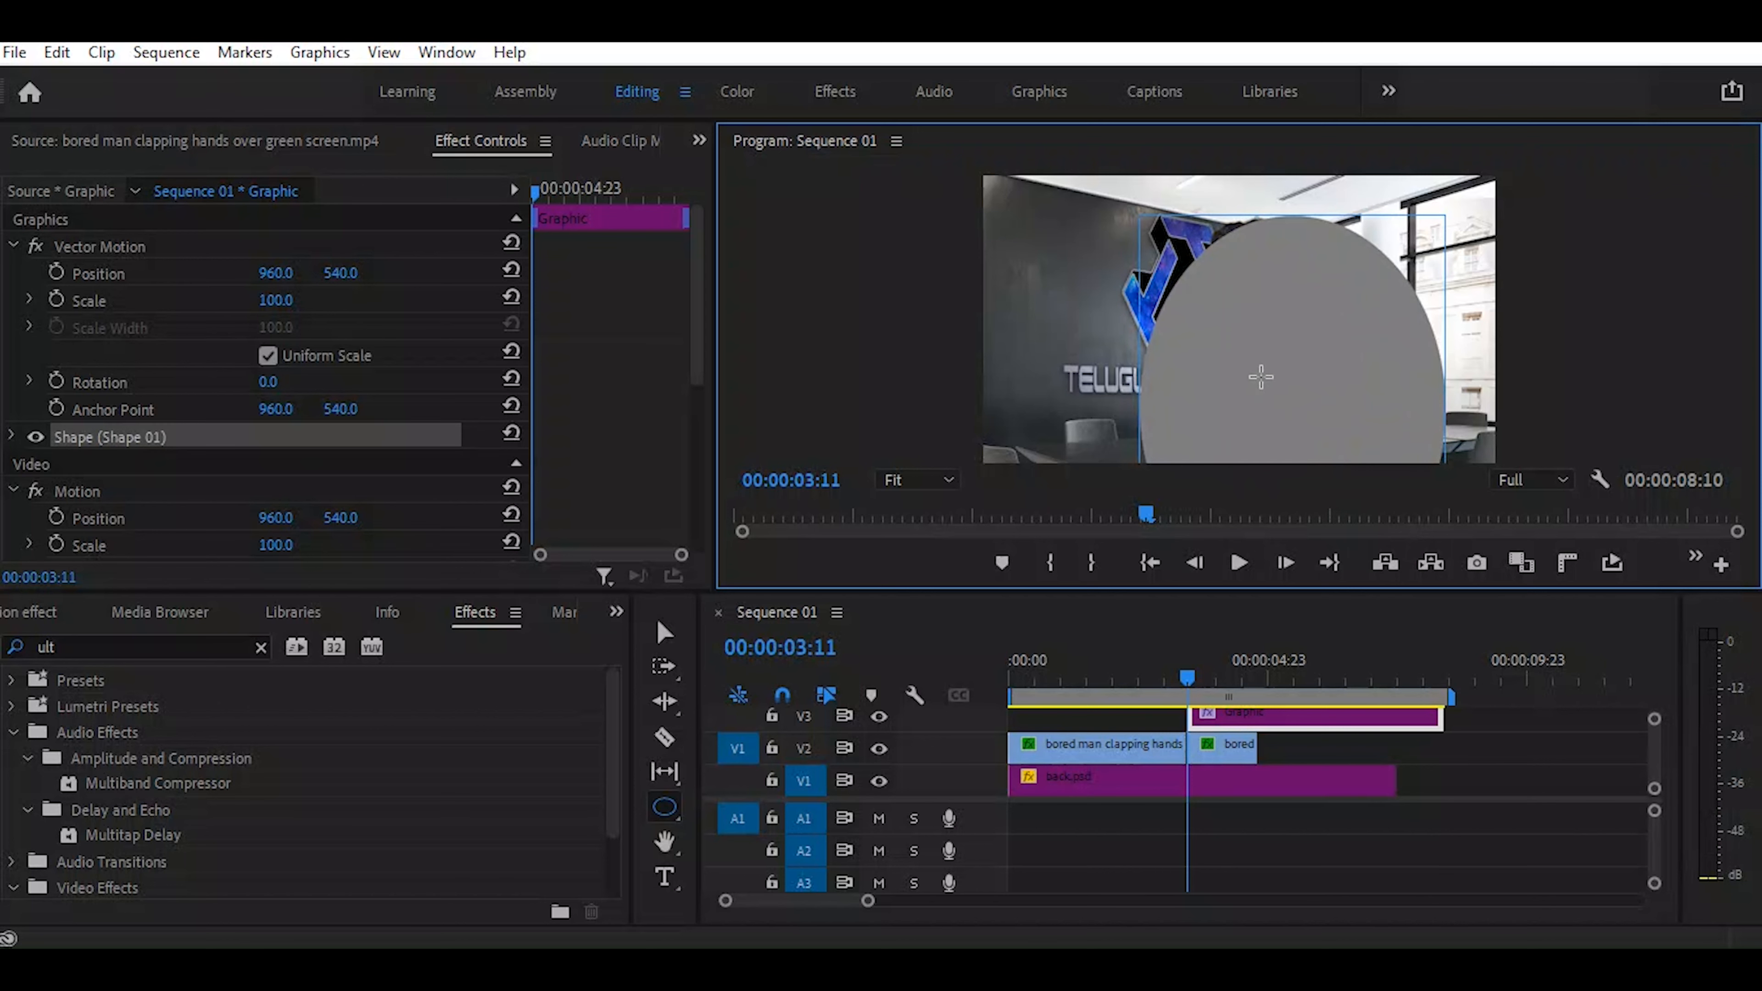
Centre the ellipse over the man and trim its graphic clip on V3 to end with the V2 clip
{"action": "key", "text": "v"}
{"action": "left_click_drag", "start_coordinate": [1296, 405], "coordinate": [1257, 400]}
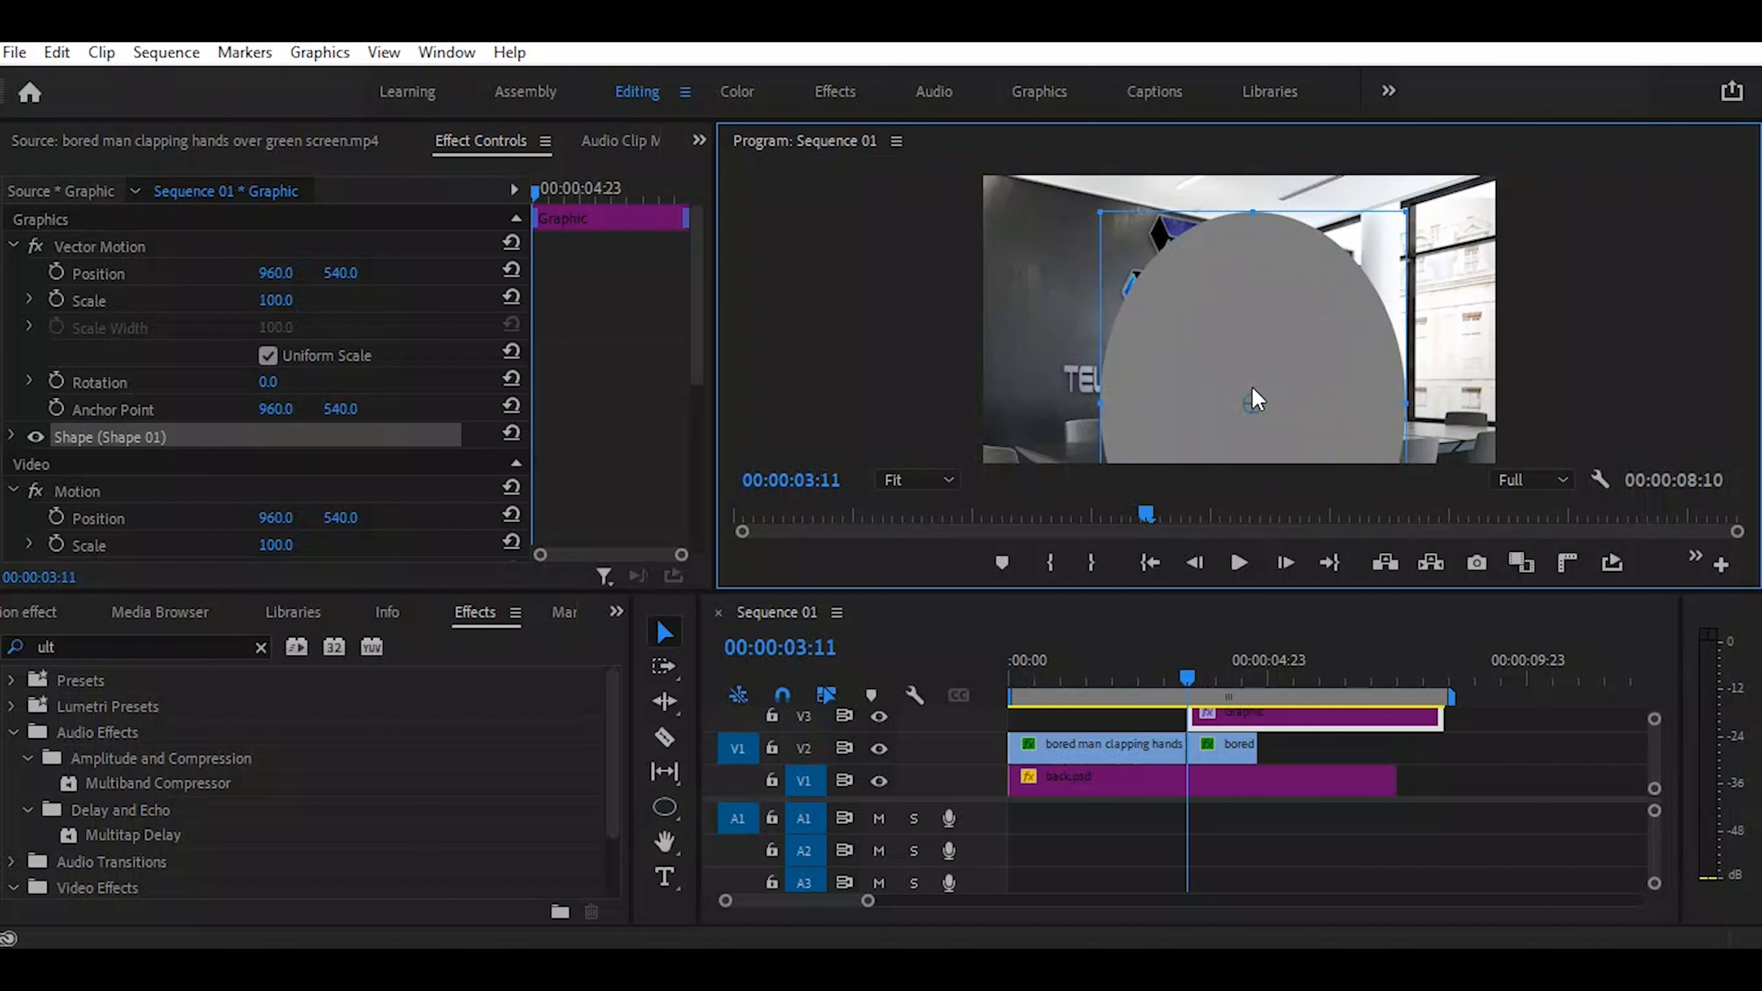
{"action": "left_click_drag", "start_coordinate": [1255, 400], "coordinate": [1255, 390]}
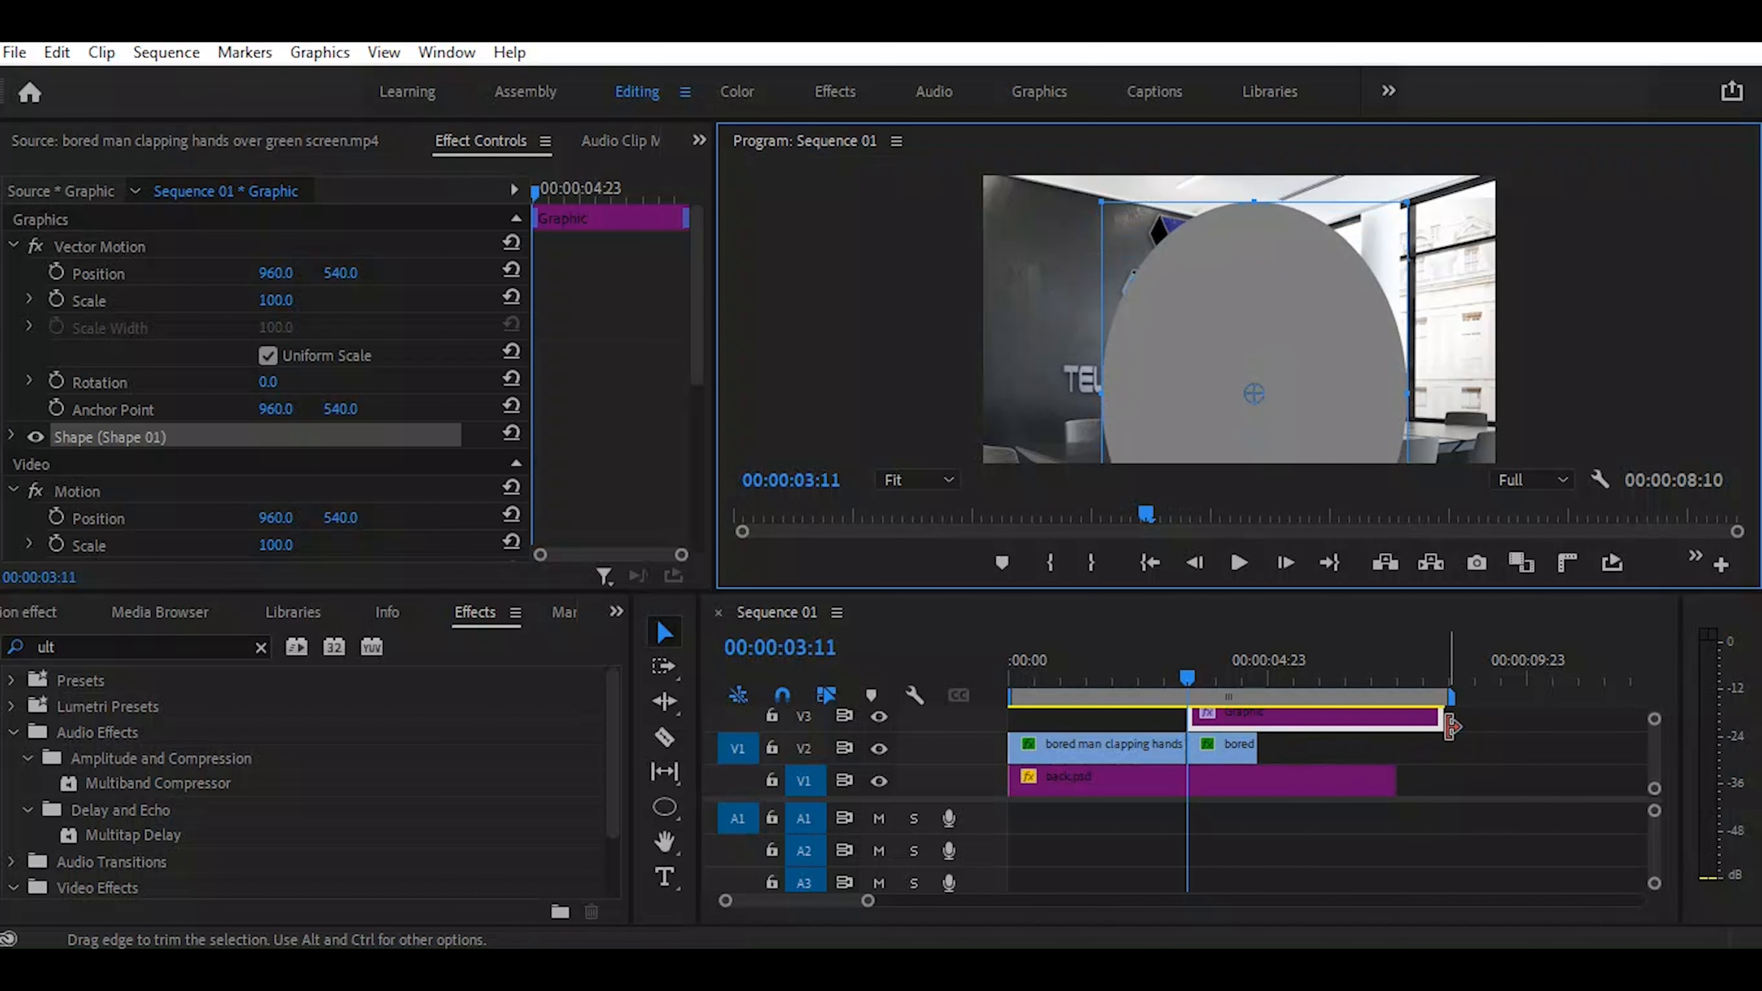
{"action": "left_click_drag", "start_coordinate": [1448, 720], "coordinate": [1257, 720]}
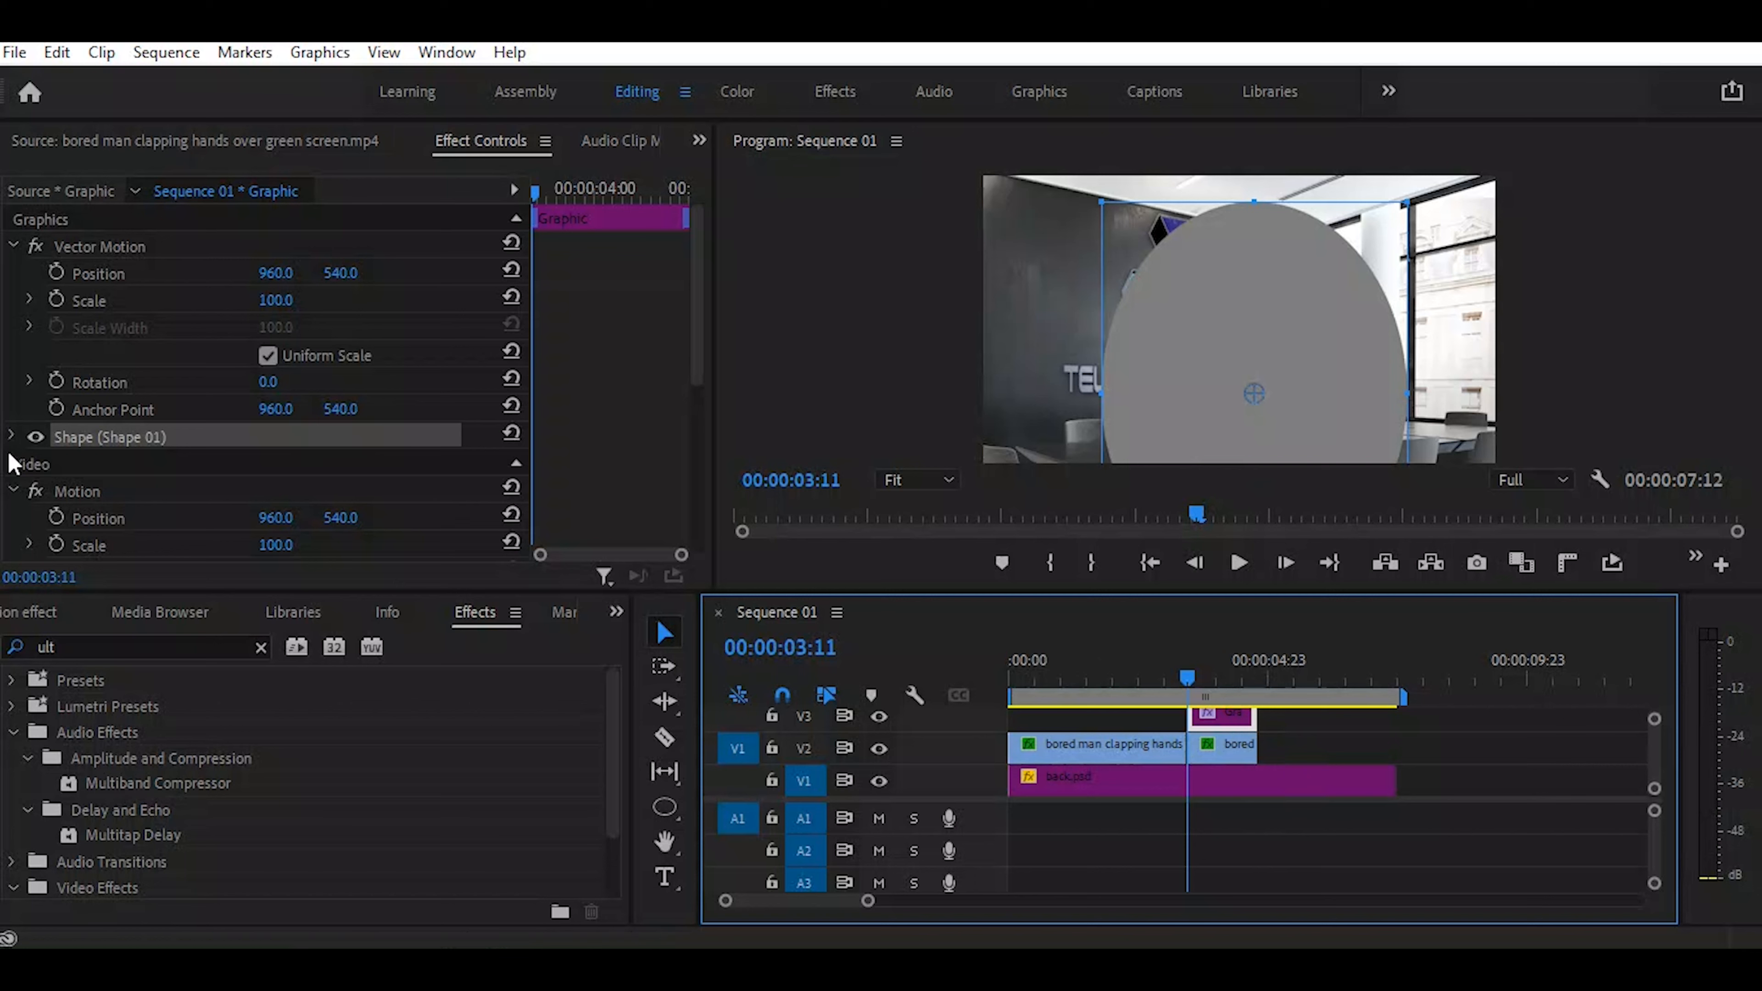
Review the ellipse graphic's appearance, transform and motion properties
{"action": "scroll", "coordinate": [263, 451], "scroll_direction": "down", "scroll_amount": 2}
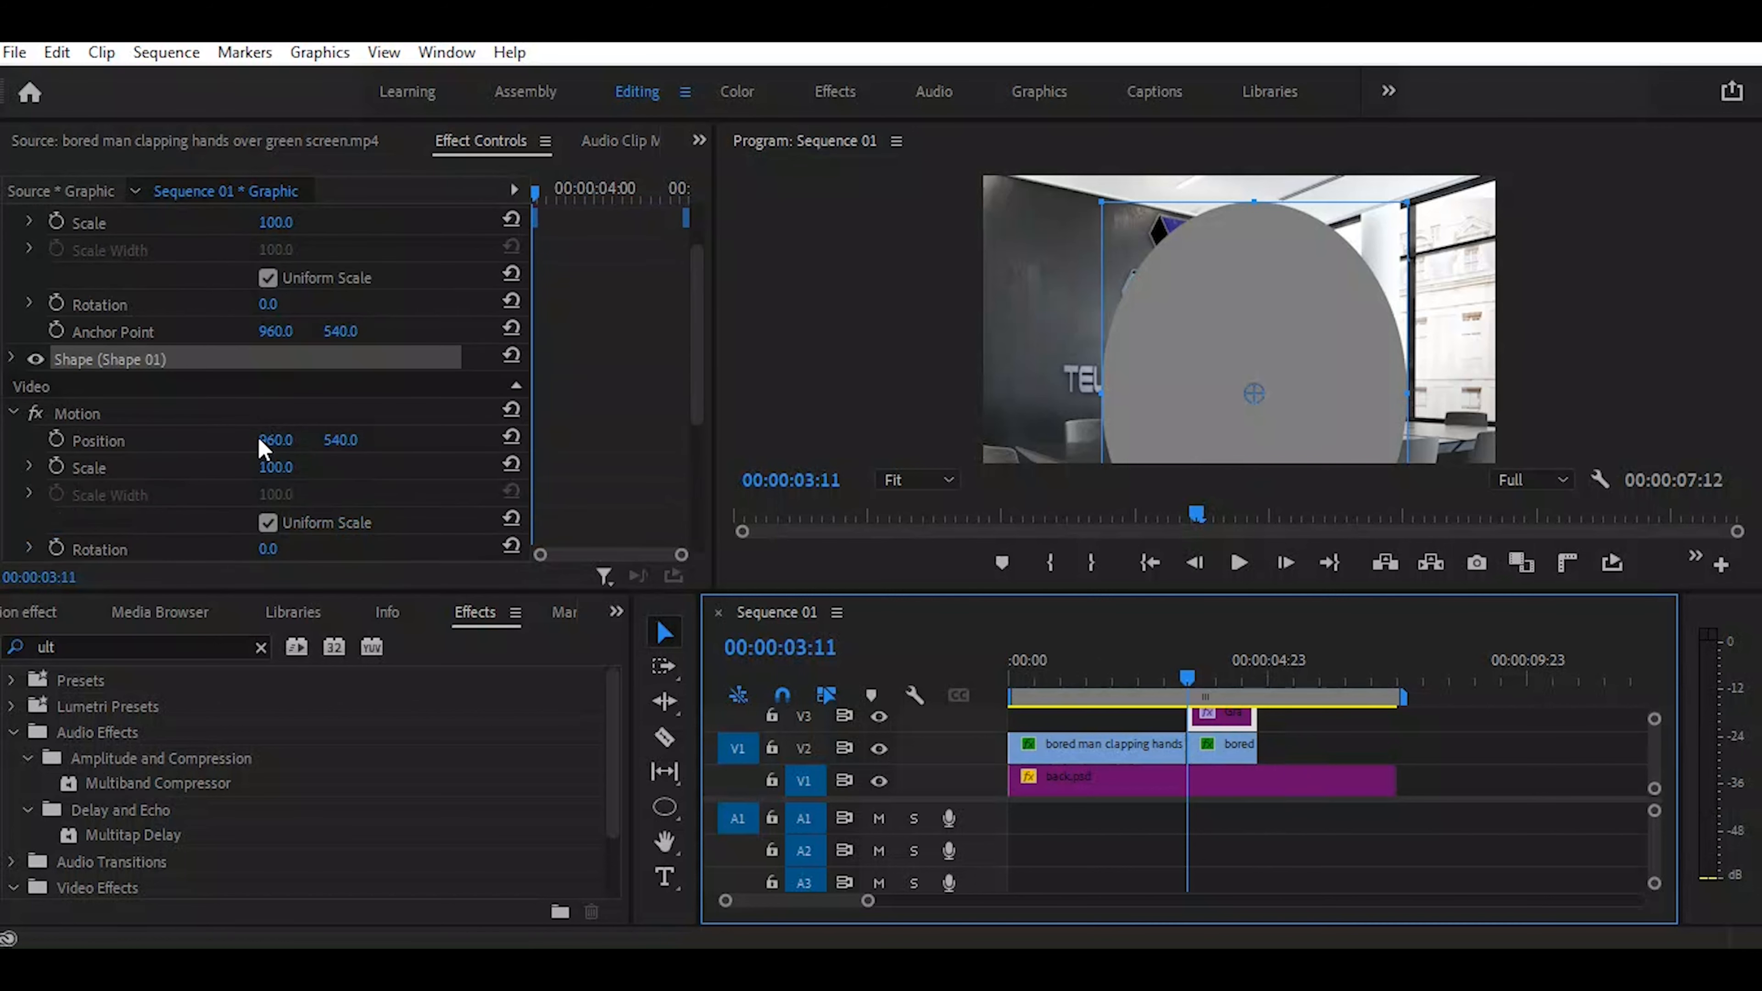
{"action": "scroll", "coordinate": [263, 451], "scroll_direction": "down", "scroll_amount": 1}
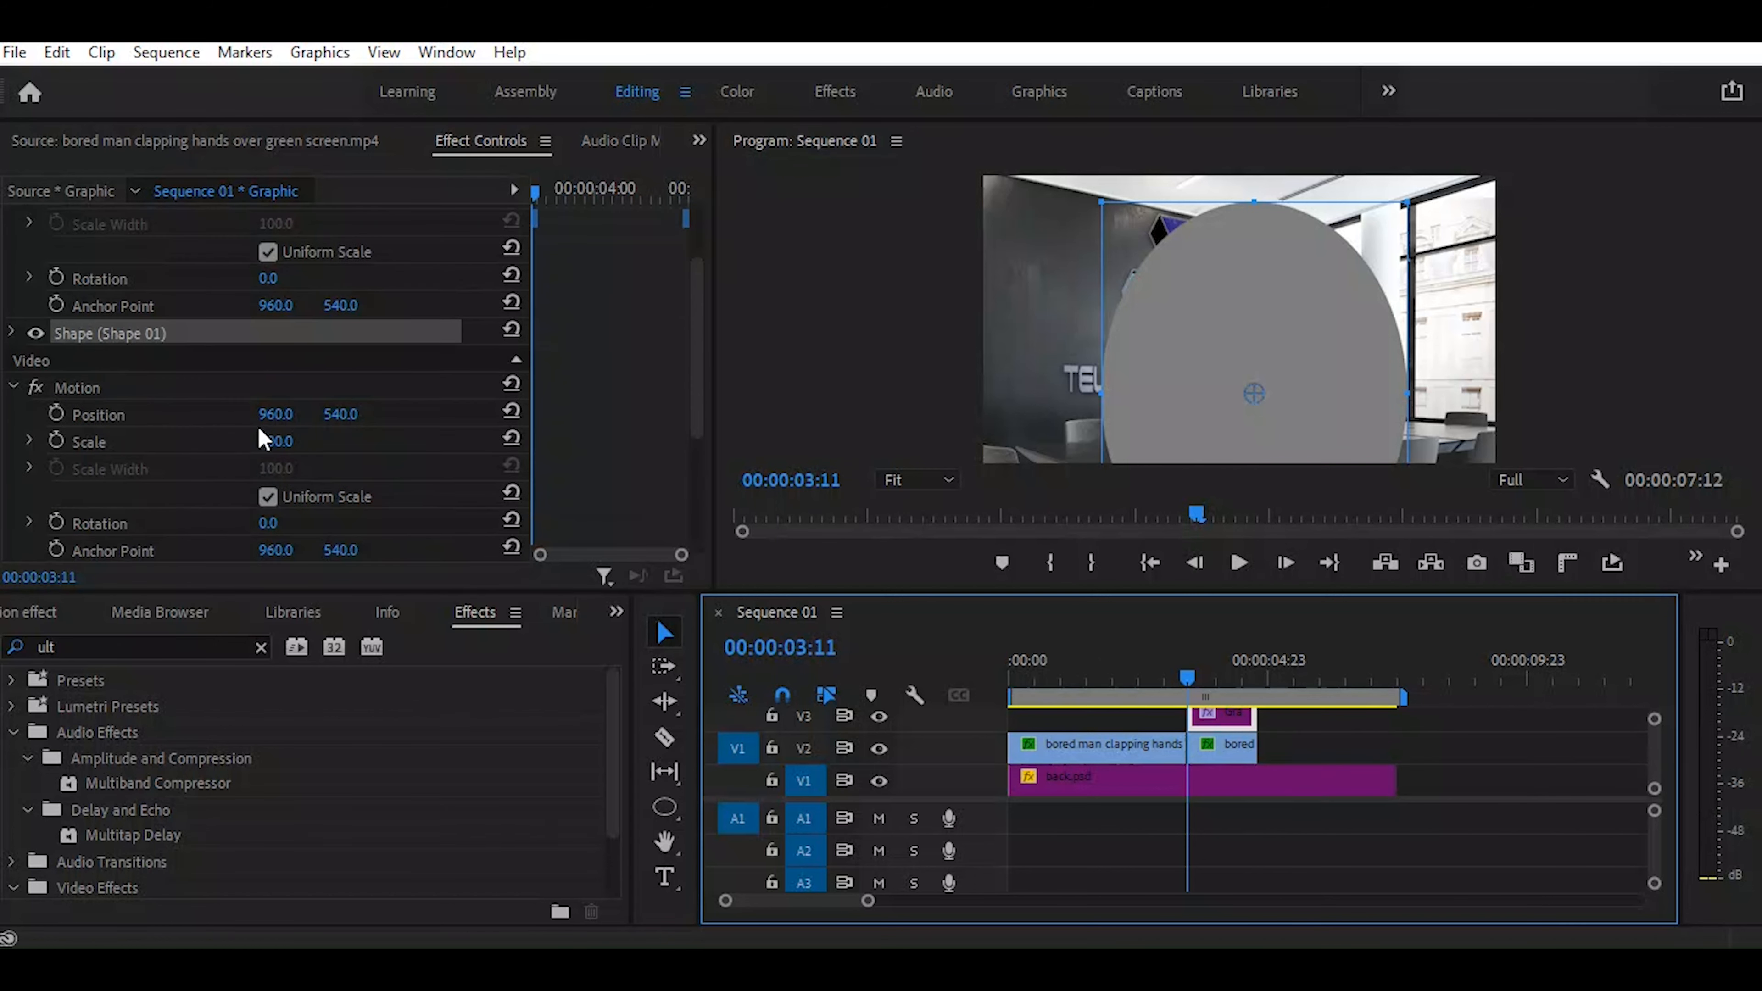
{"action": "left_click", "coordinate": [11, 332]}
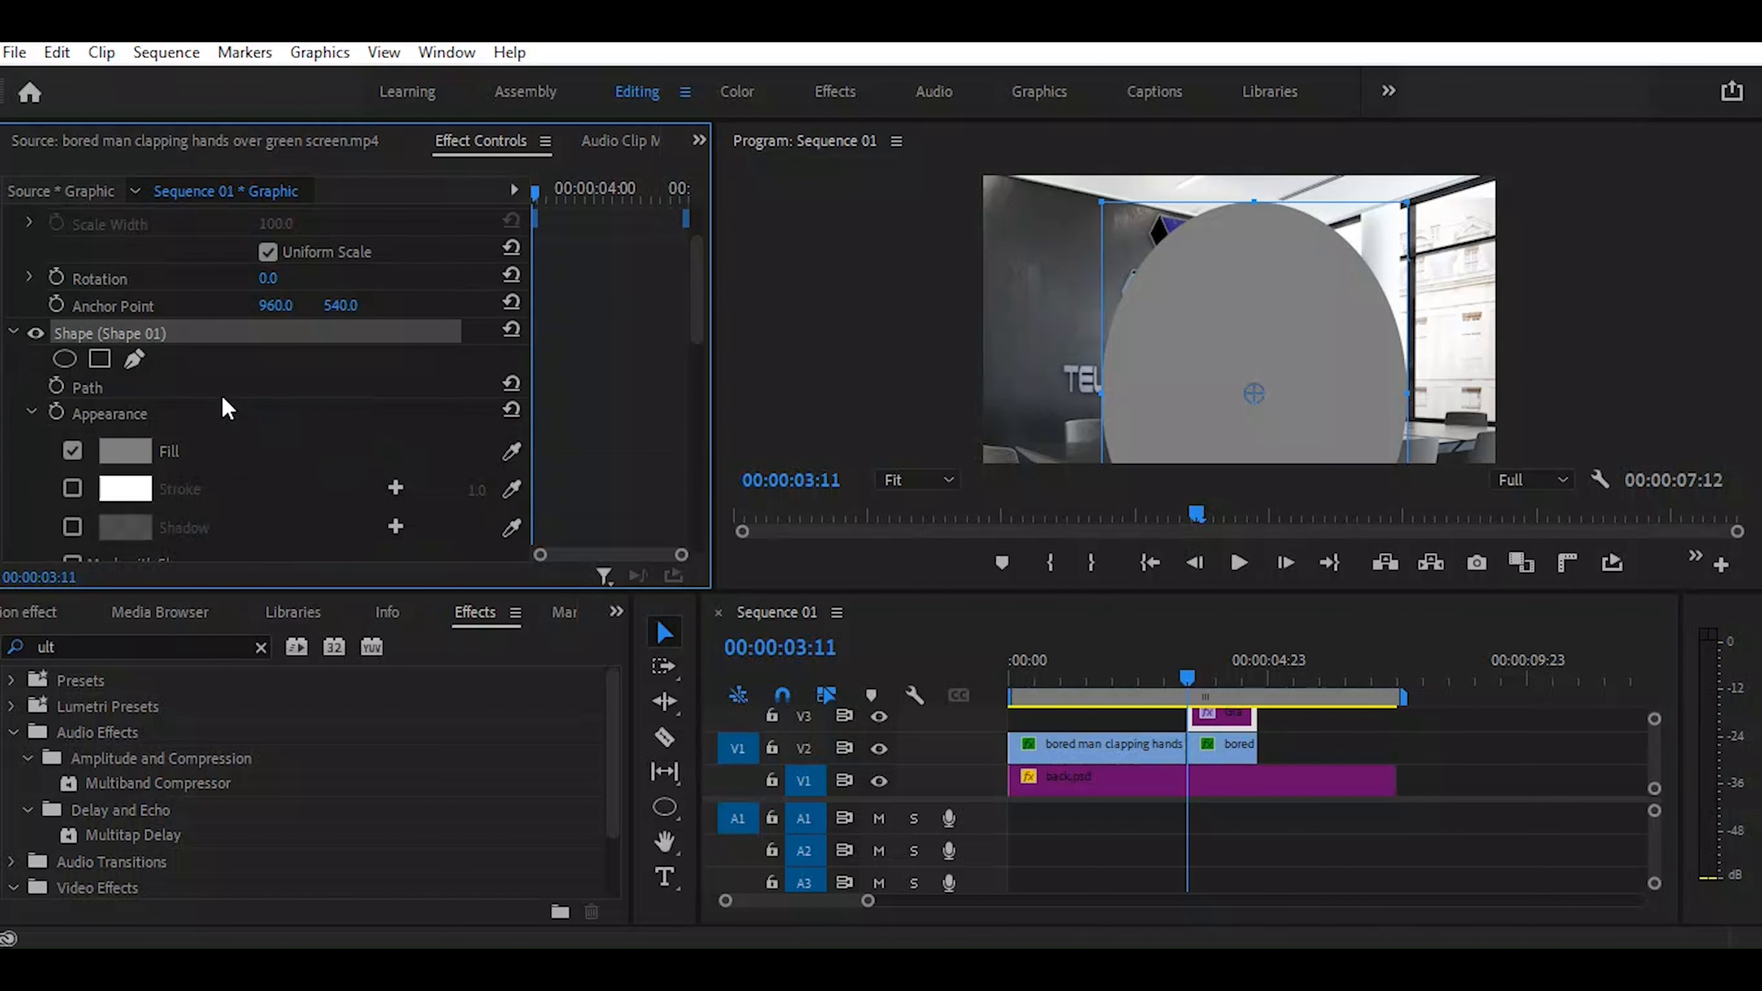
{"action": "scroll", "coordinate": [219, 395], "scroll_direction": "down", "scroll_amount": 10}
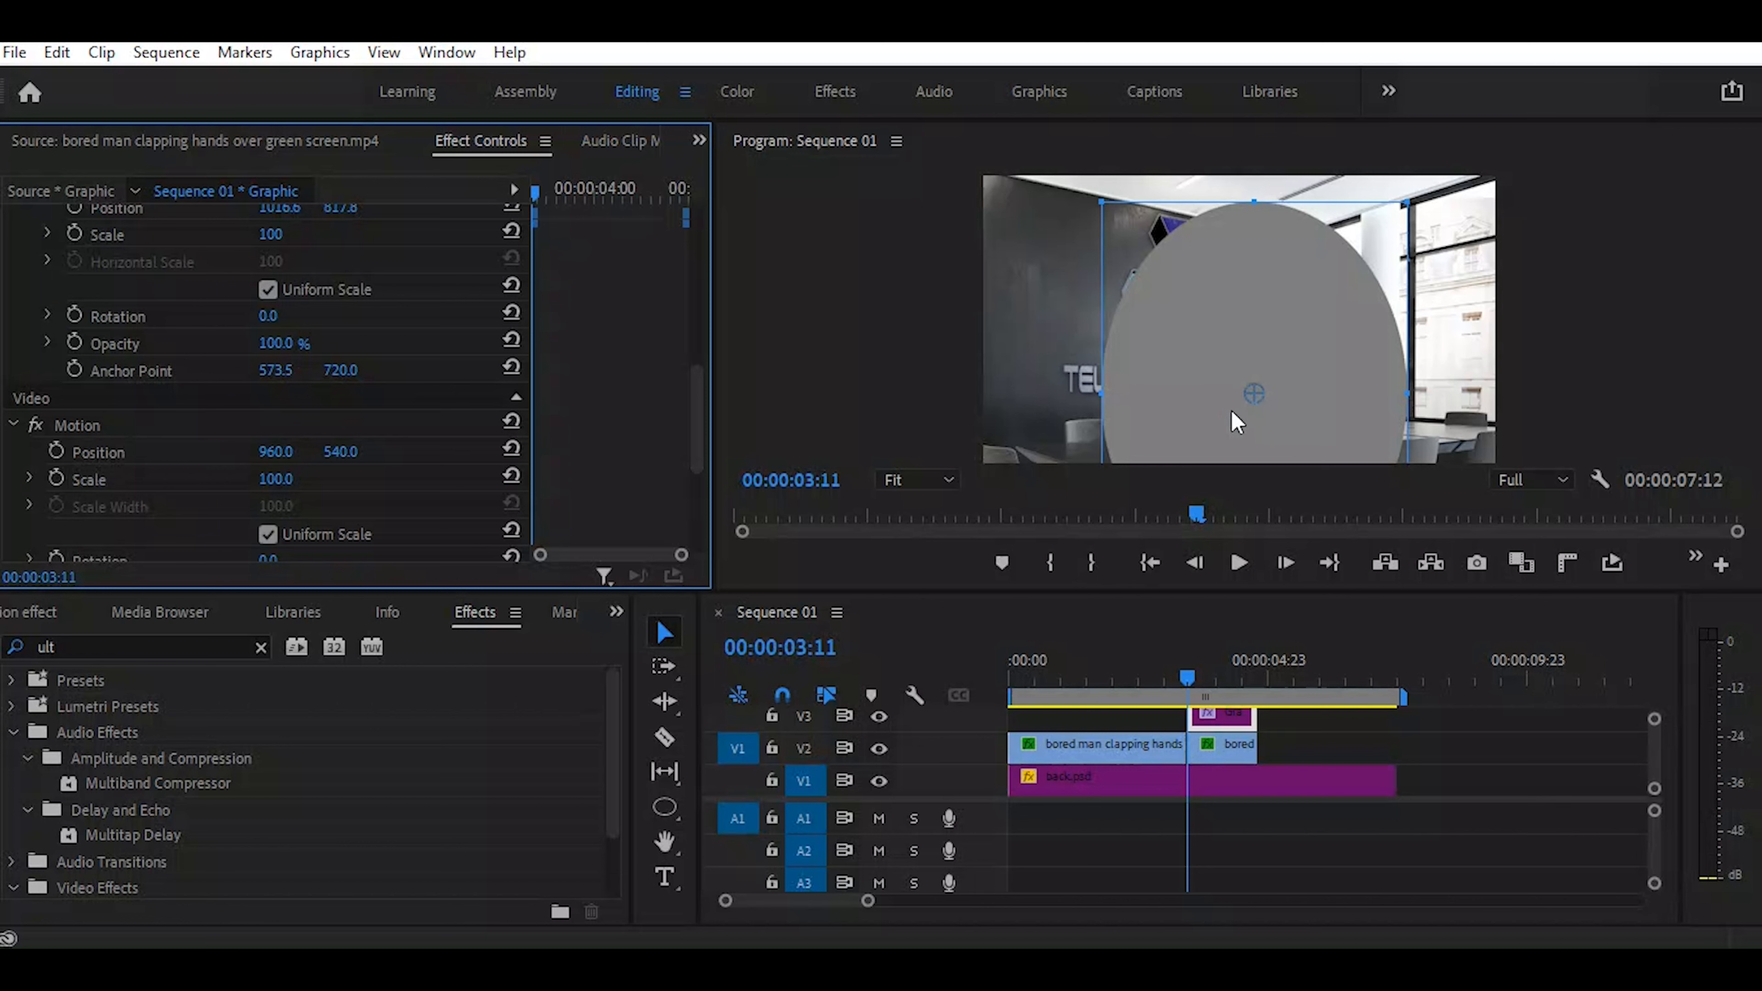
{"action": "left_click", "coordinate": [1251, 401]}
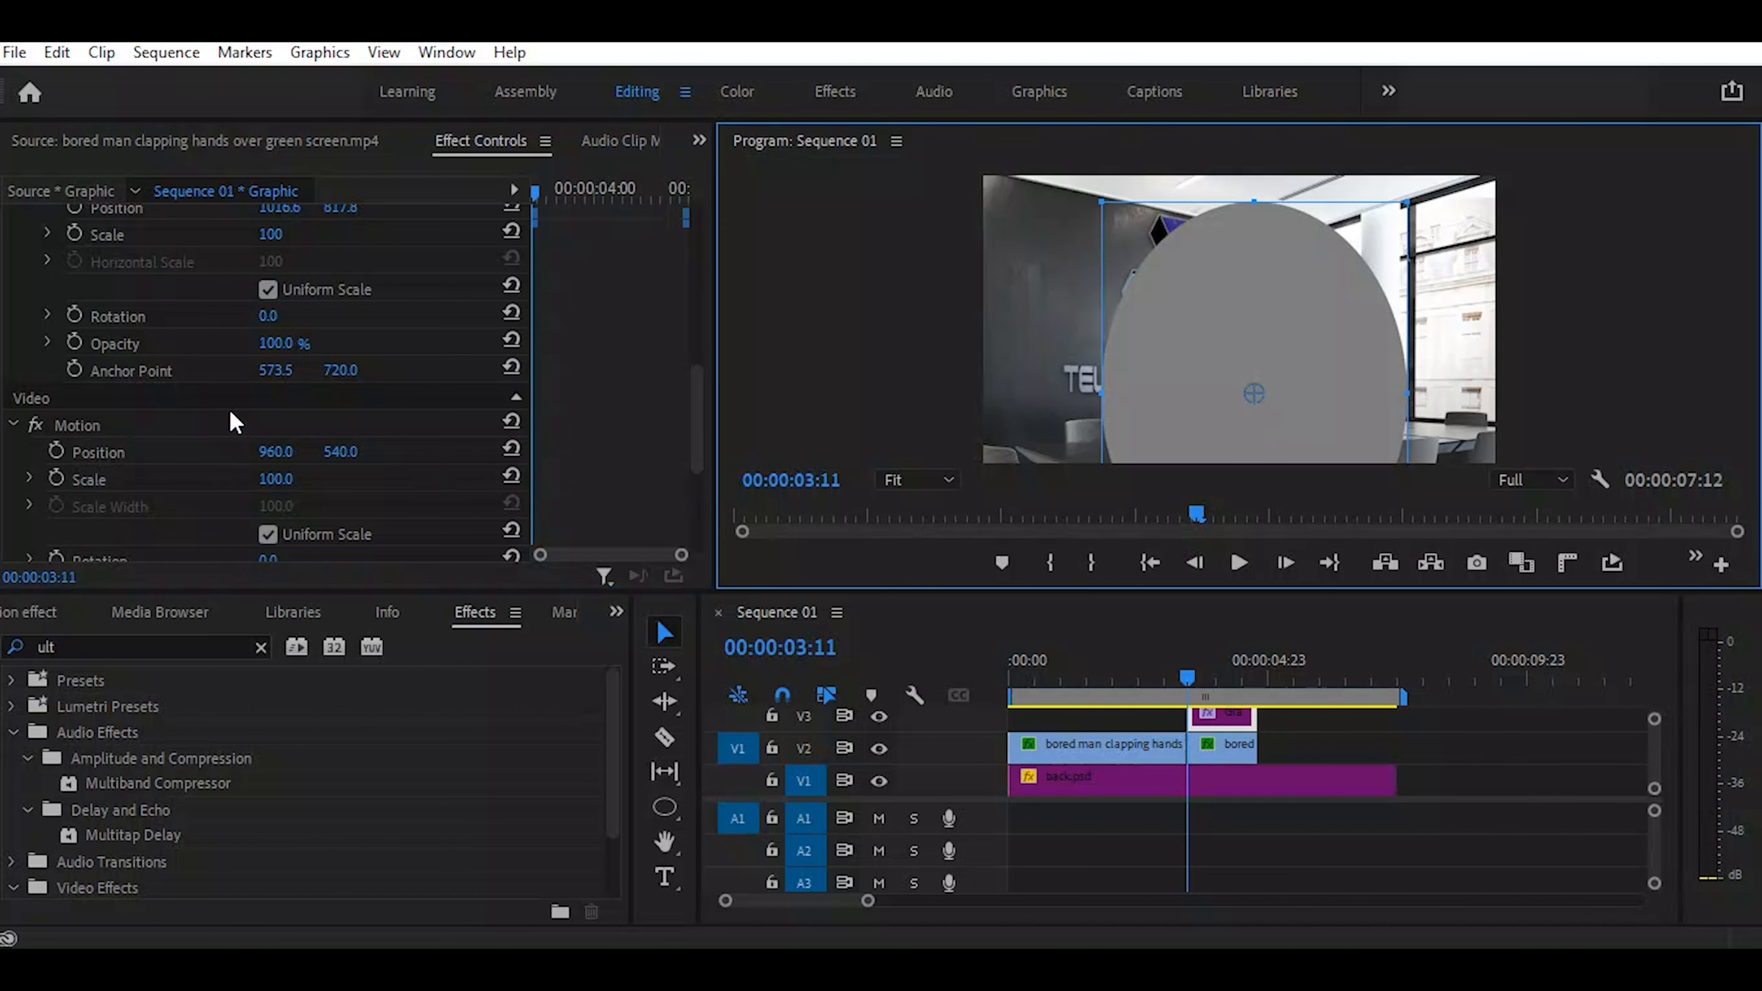
{"action": "left_click", "coordinate": [222, 394]}
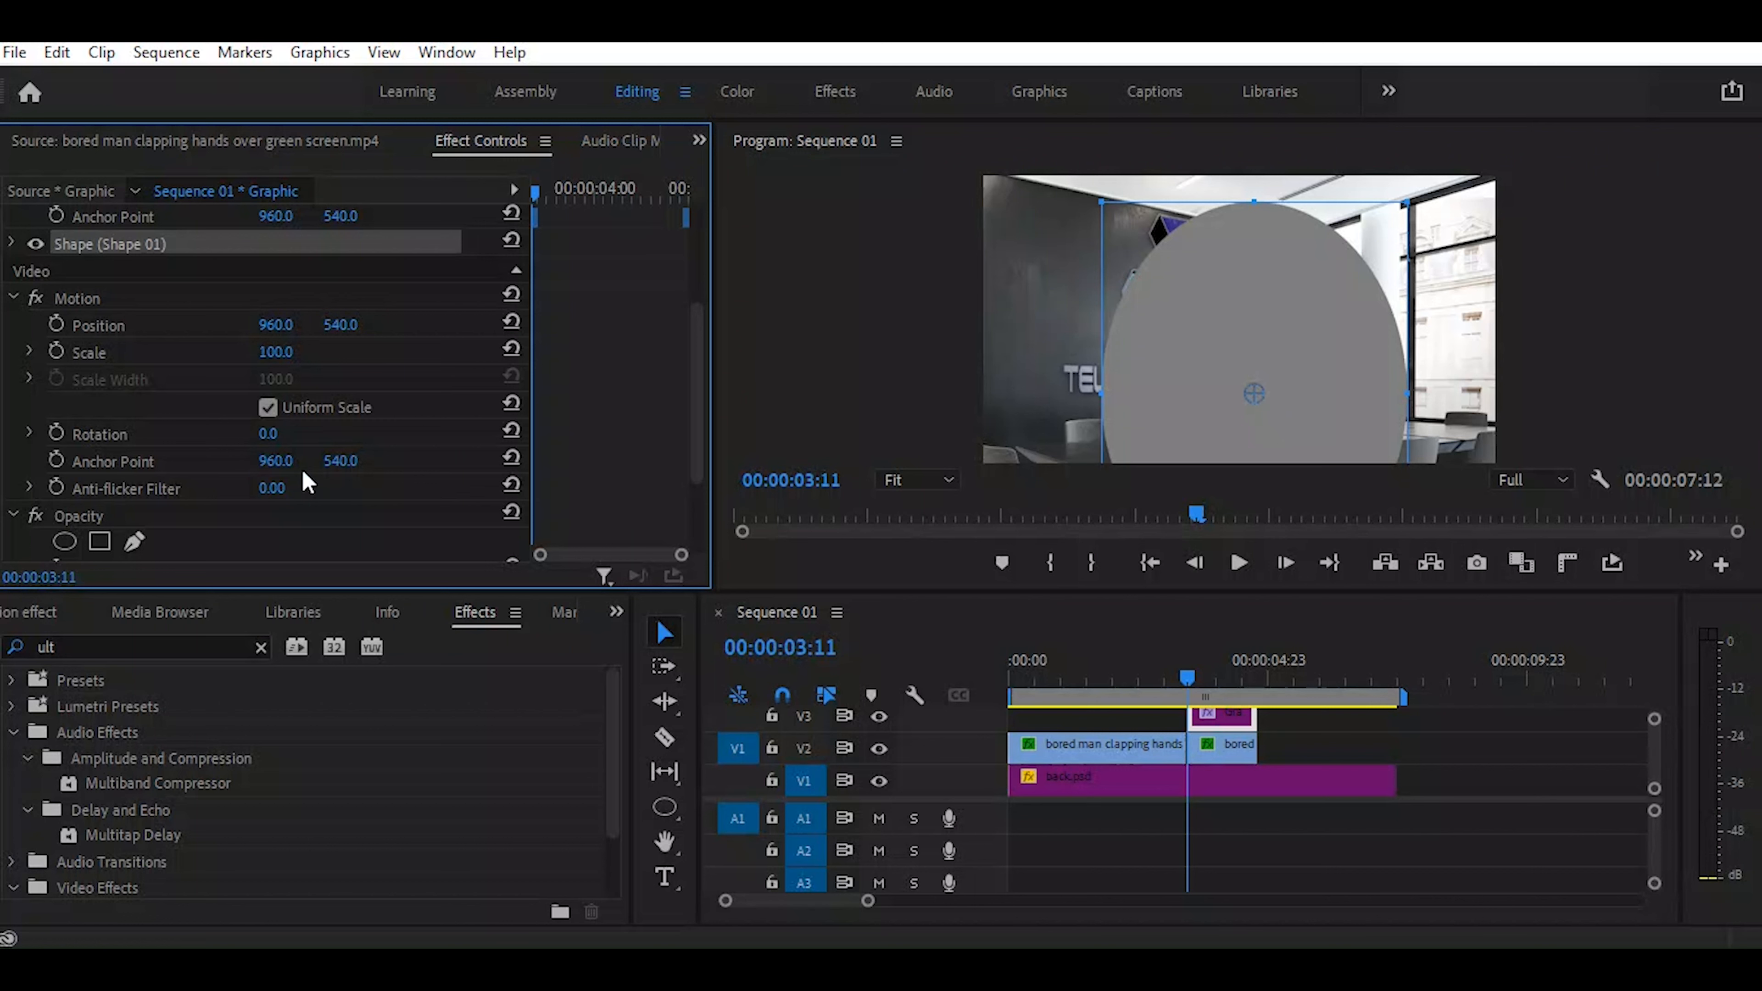
{"action": "scroll", "coordinate": [307, 482], "scroll_direction": "up", "scroll_amount": 3}
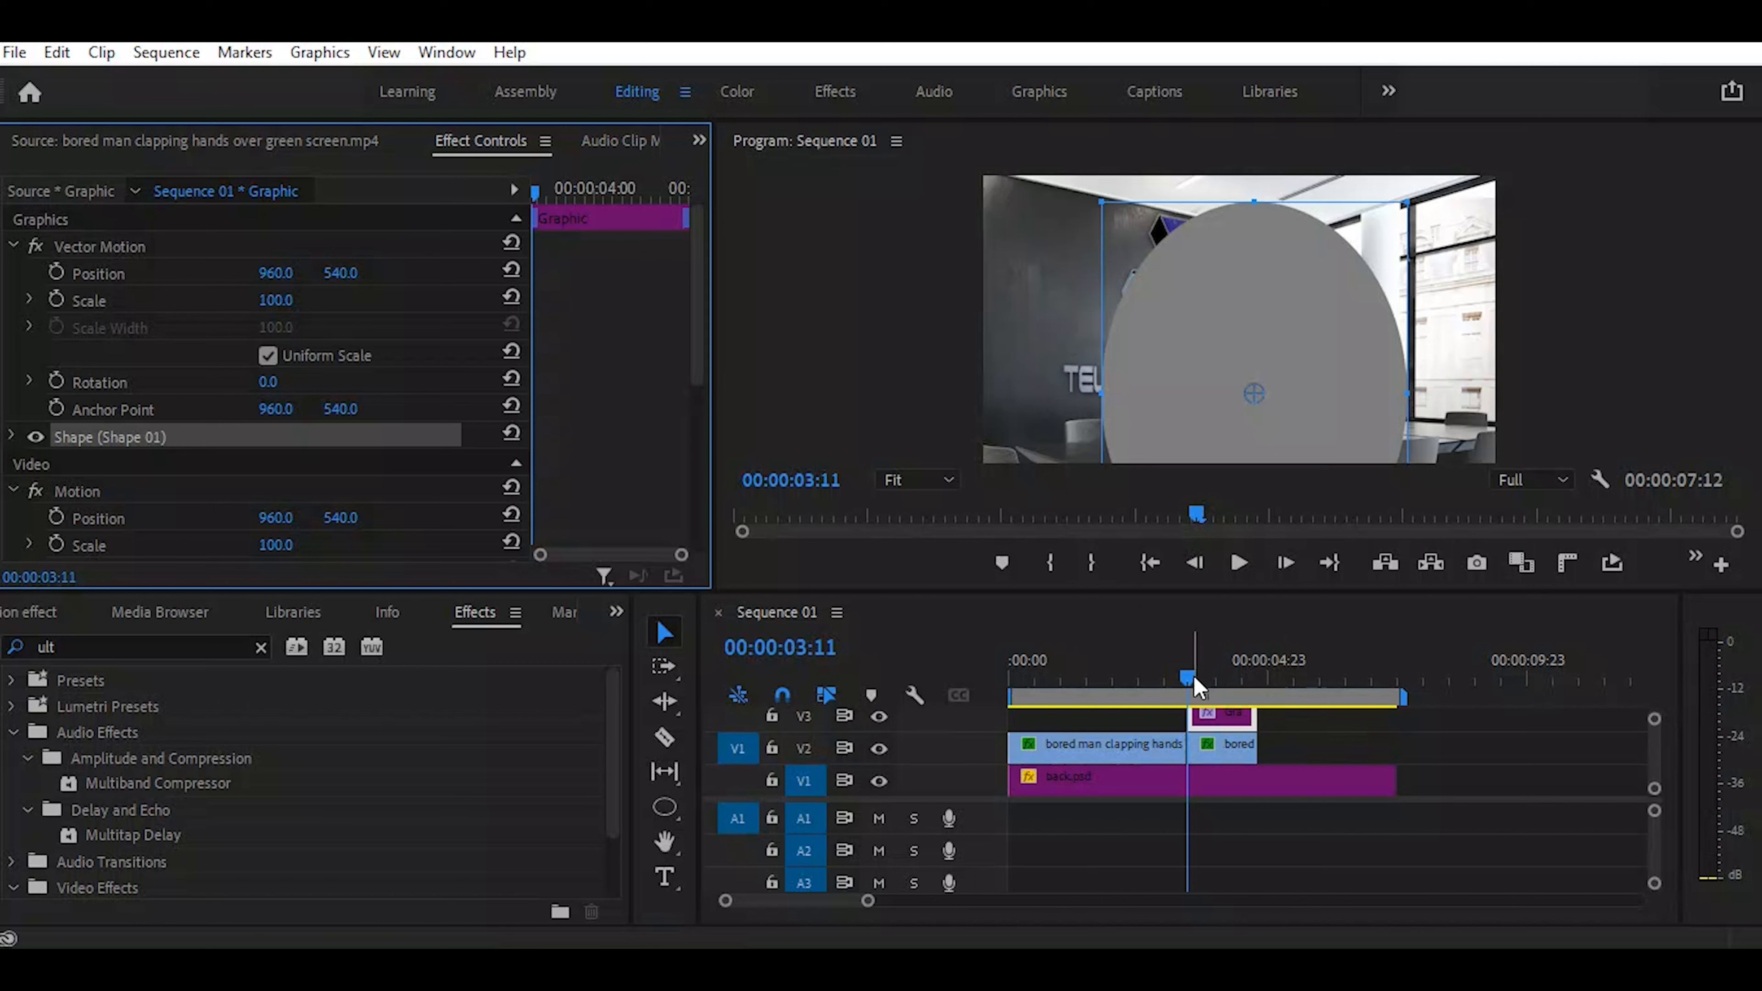
Add a Vector Motion Scale keyframe of 100 to the ellipse graphic at 00:00:04:16
{"action": "left_click_drag", "start_coordinate": [1192, 676], "coordinate": [1248, 683]}
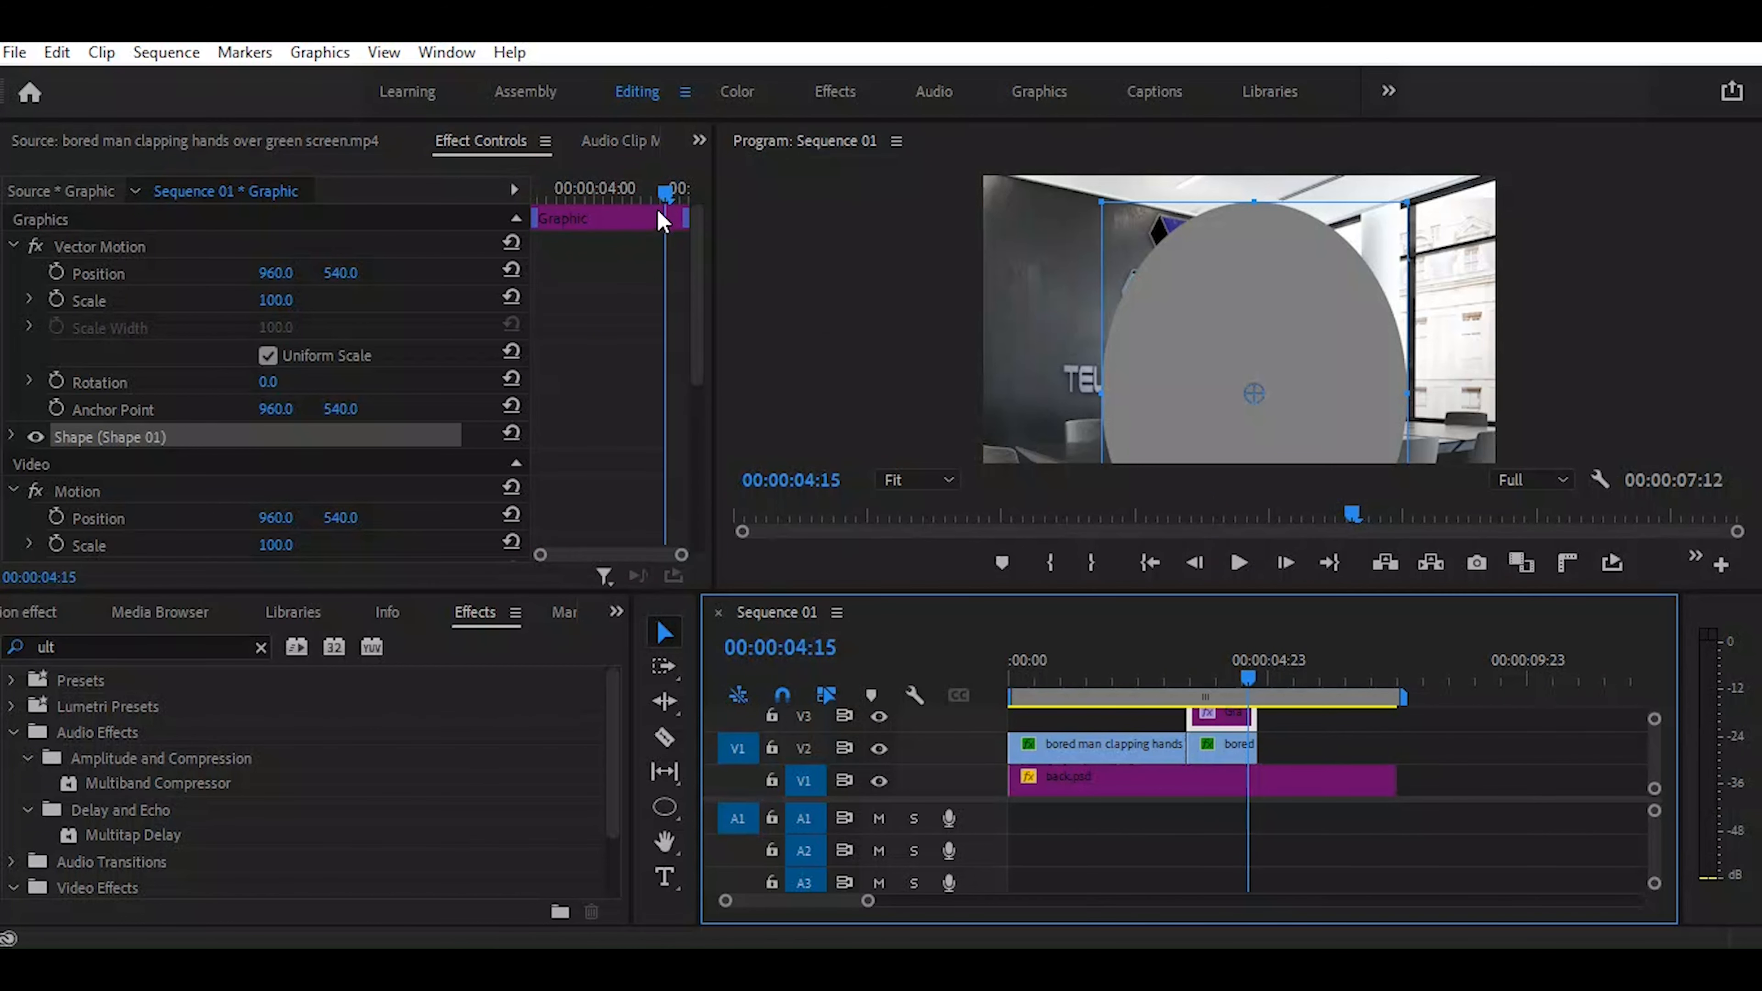
{"action": "left_click_drag", "start_coordinate": [673, 186], "coordinate": [629, 201]}
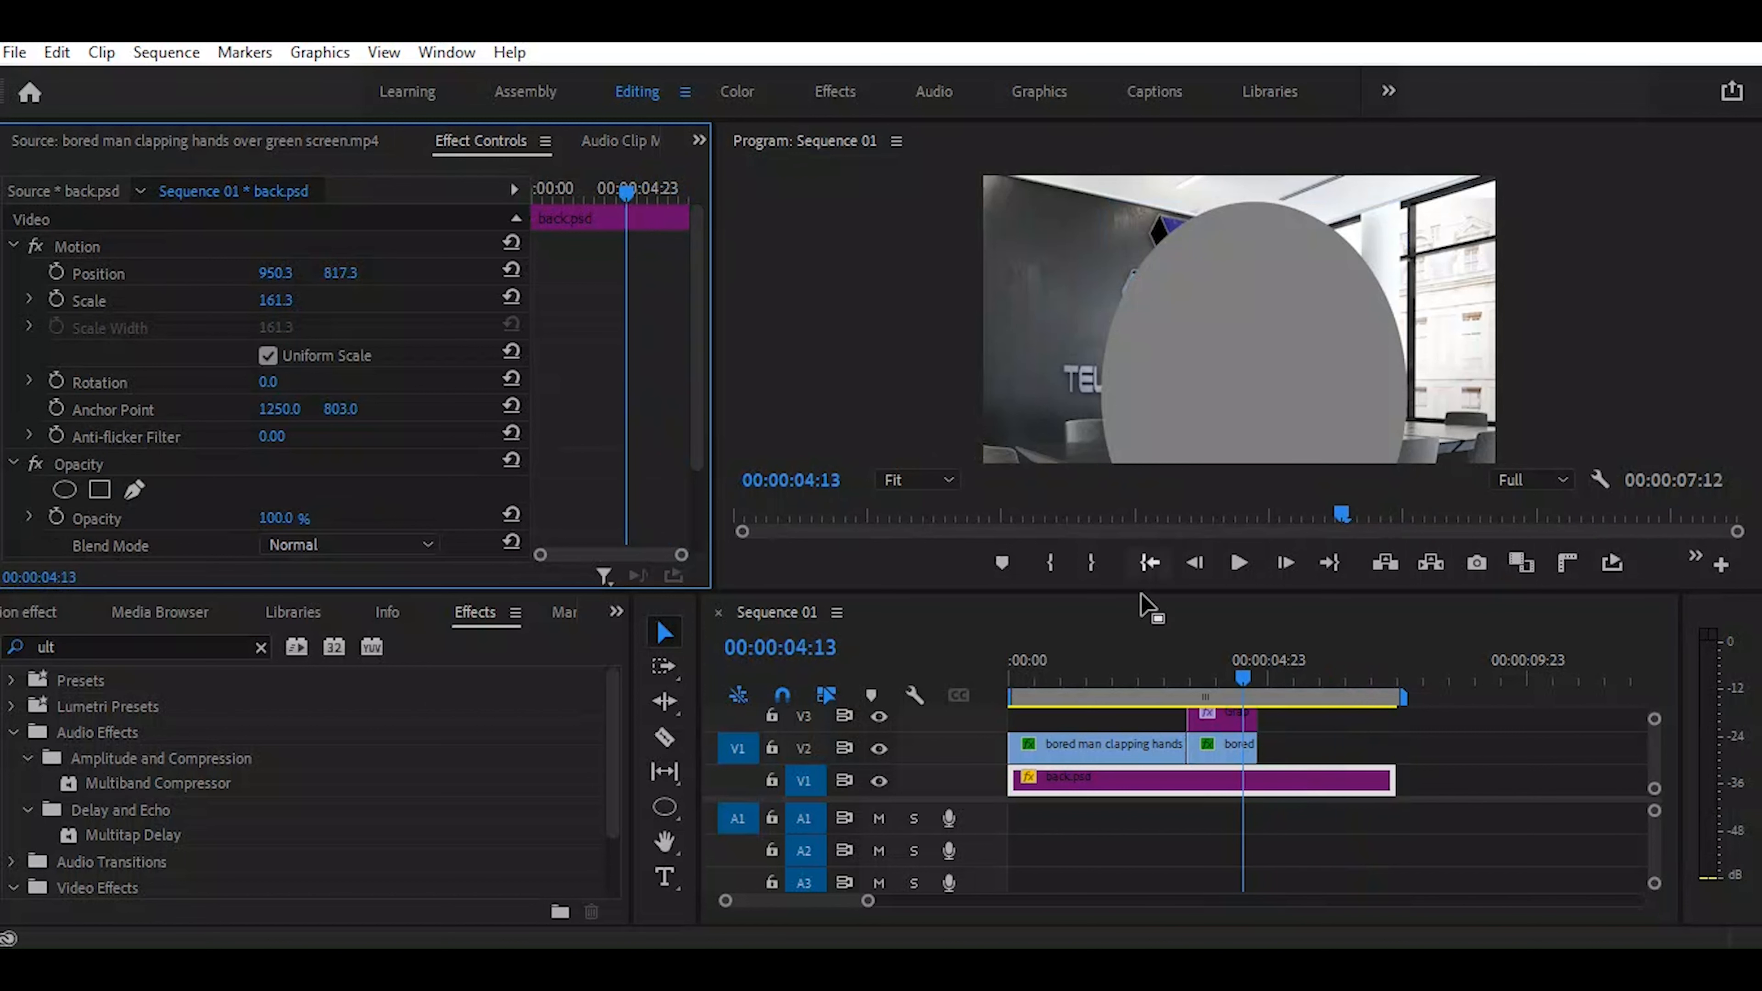
{"action": "left_click", "coordinate": [1223, 720]}
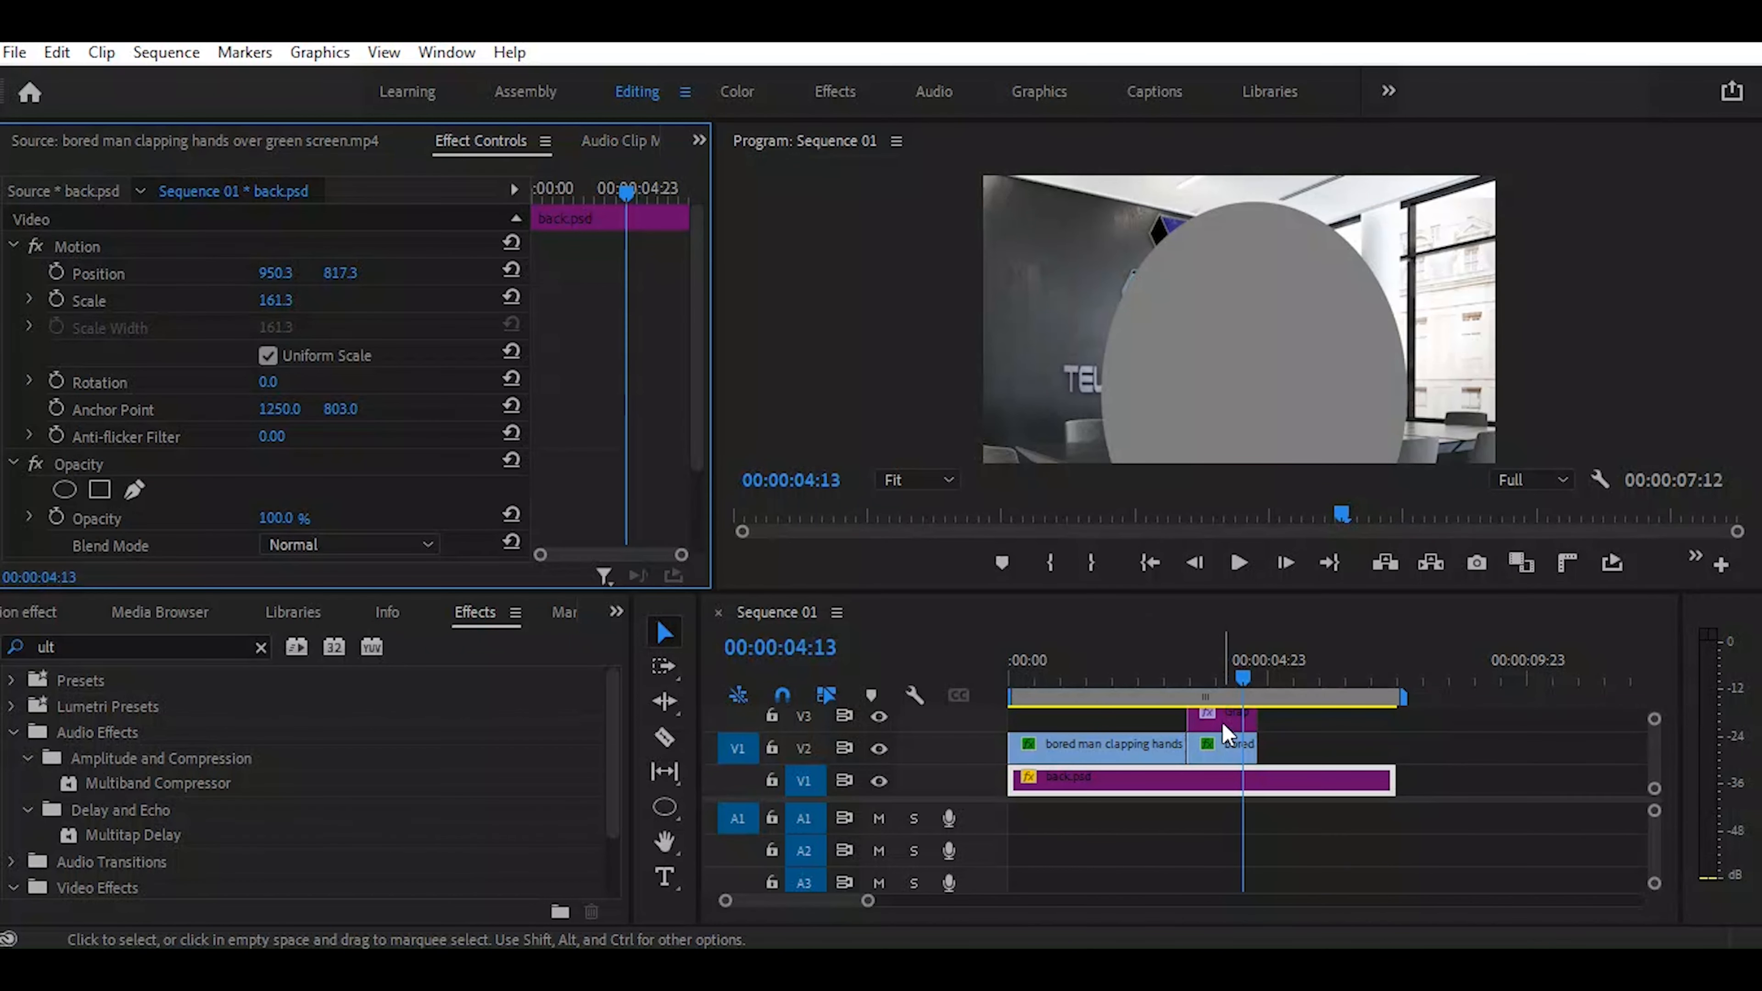
{"action": "left_click_drag", "start_coordinate": [662, 182], "coordinate": [680, 208]}
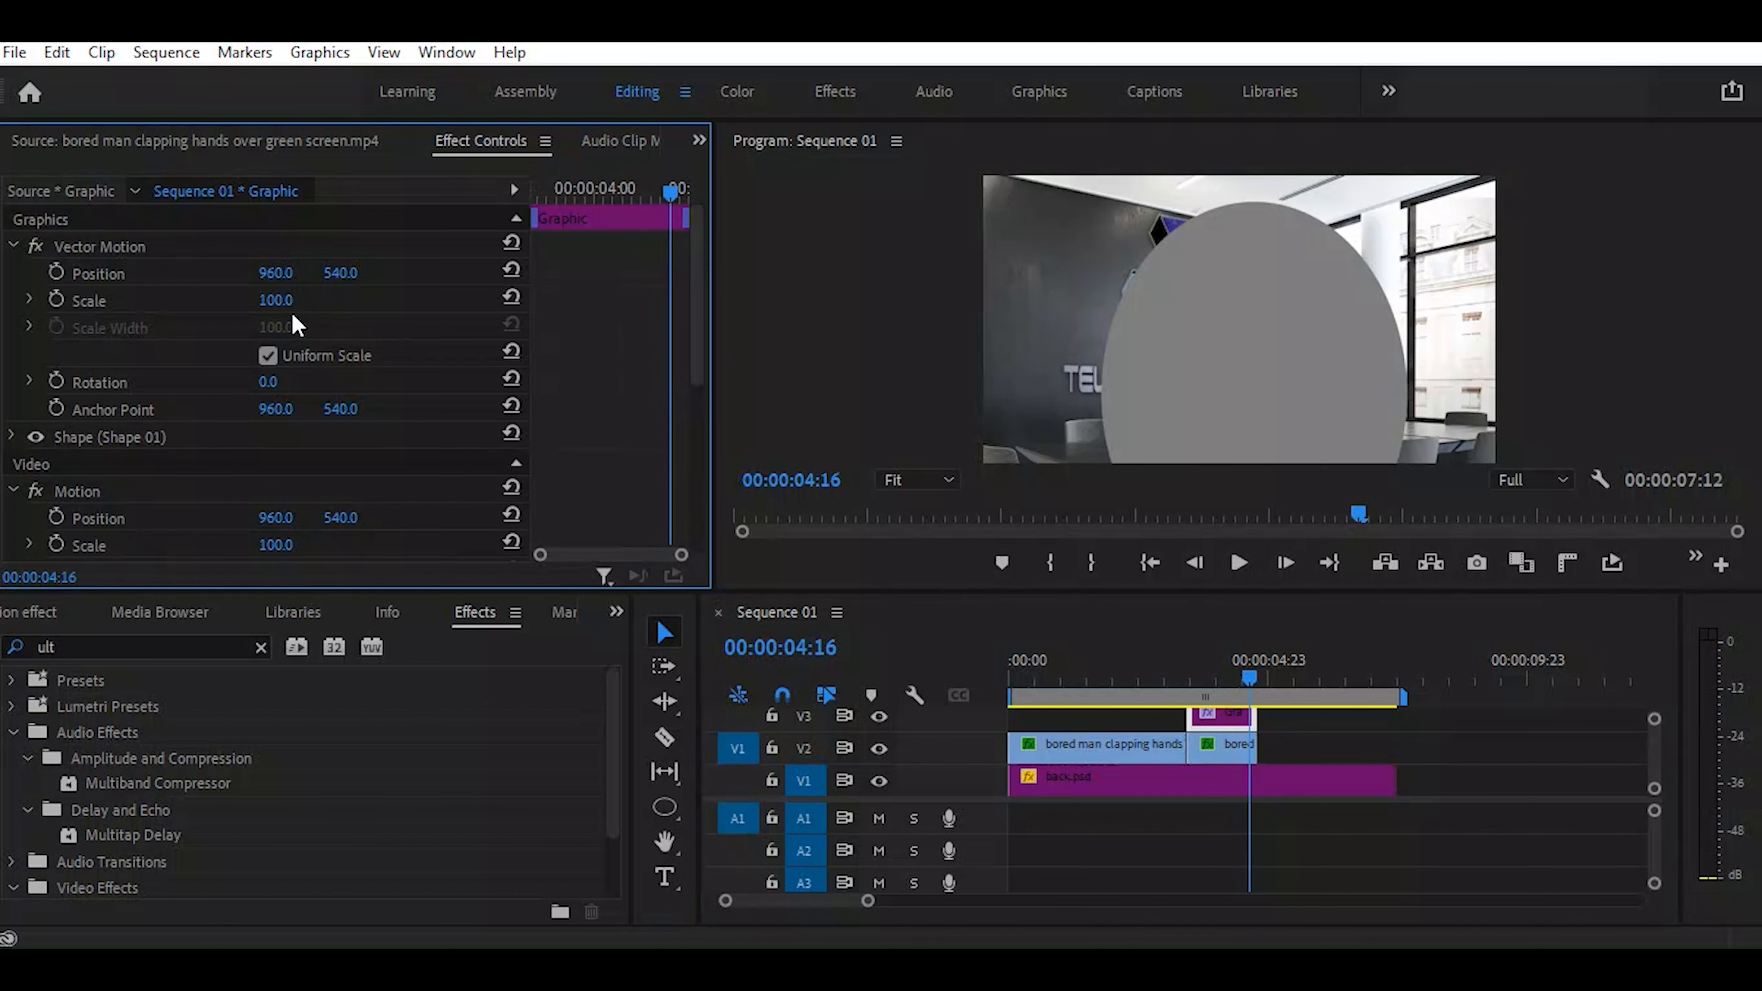
{"action": "left_click", "coordinate": [59, 297]}
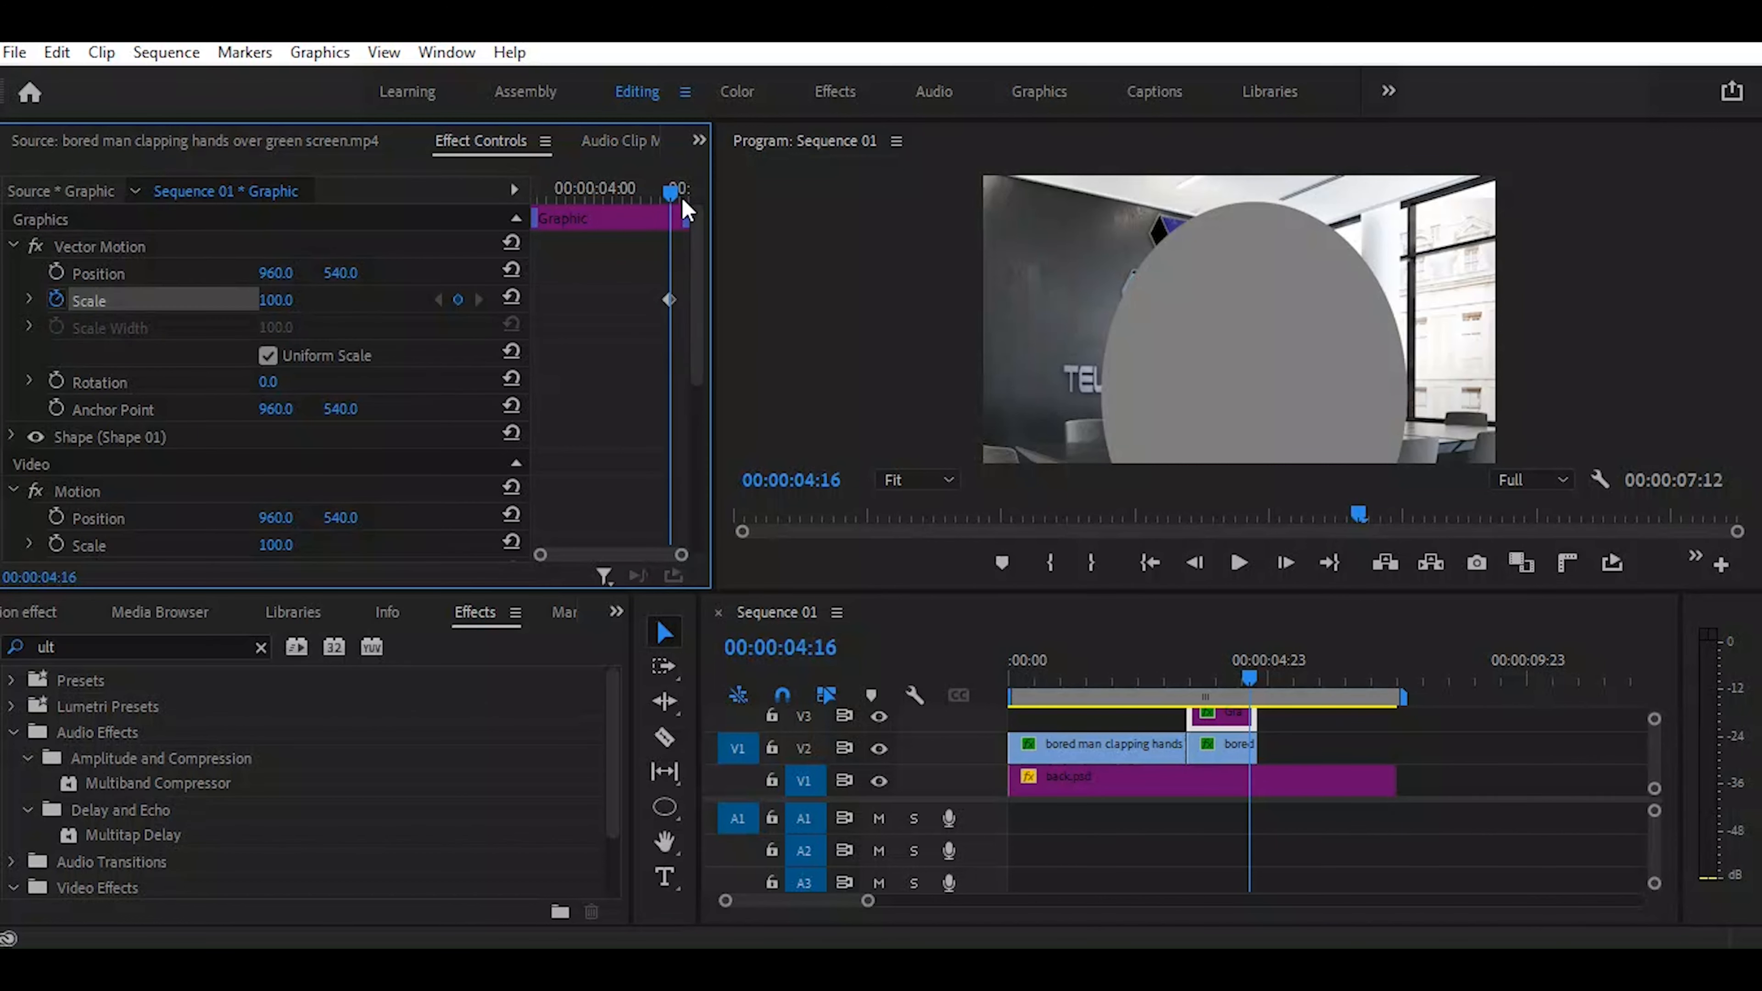
Set the ellipse graphic's Vector Motion Scale to 0 at its first frame, 00:00:03:11
{"action": "left_click_drag", "start_coordinate": [668, 186], "coordinate": [534, 186]}
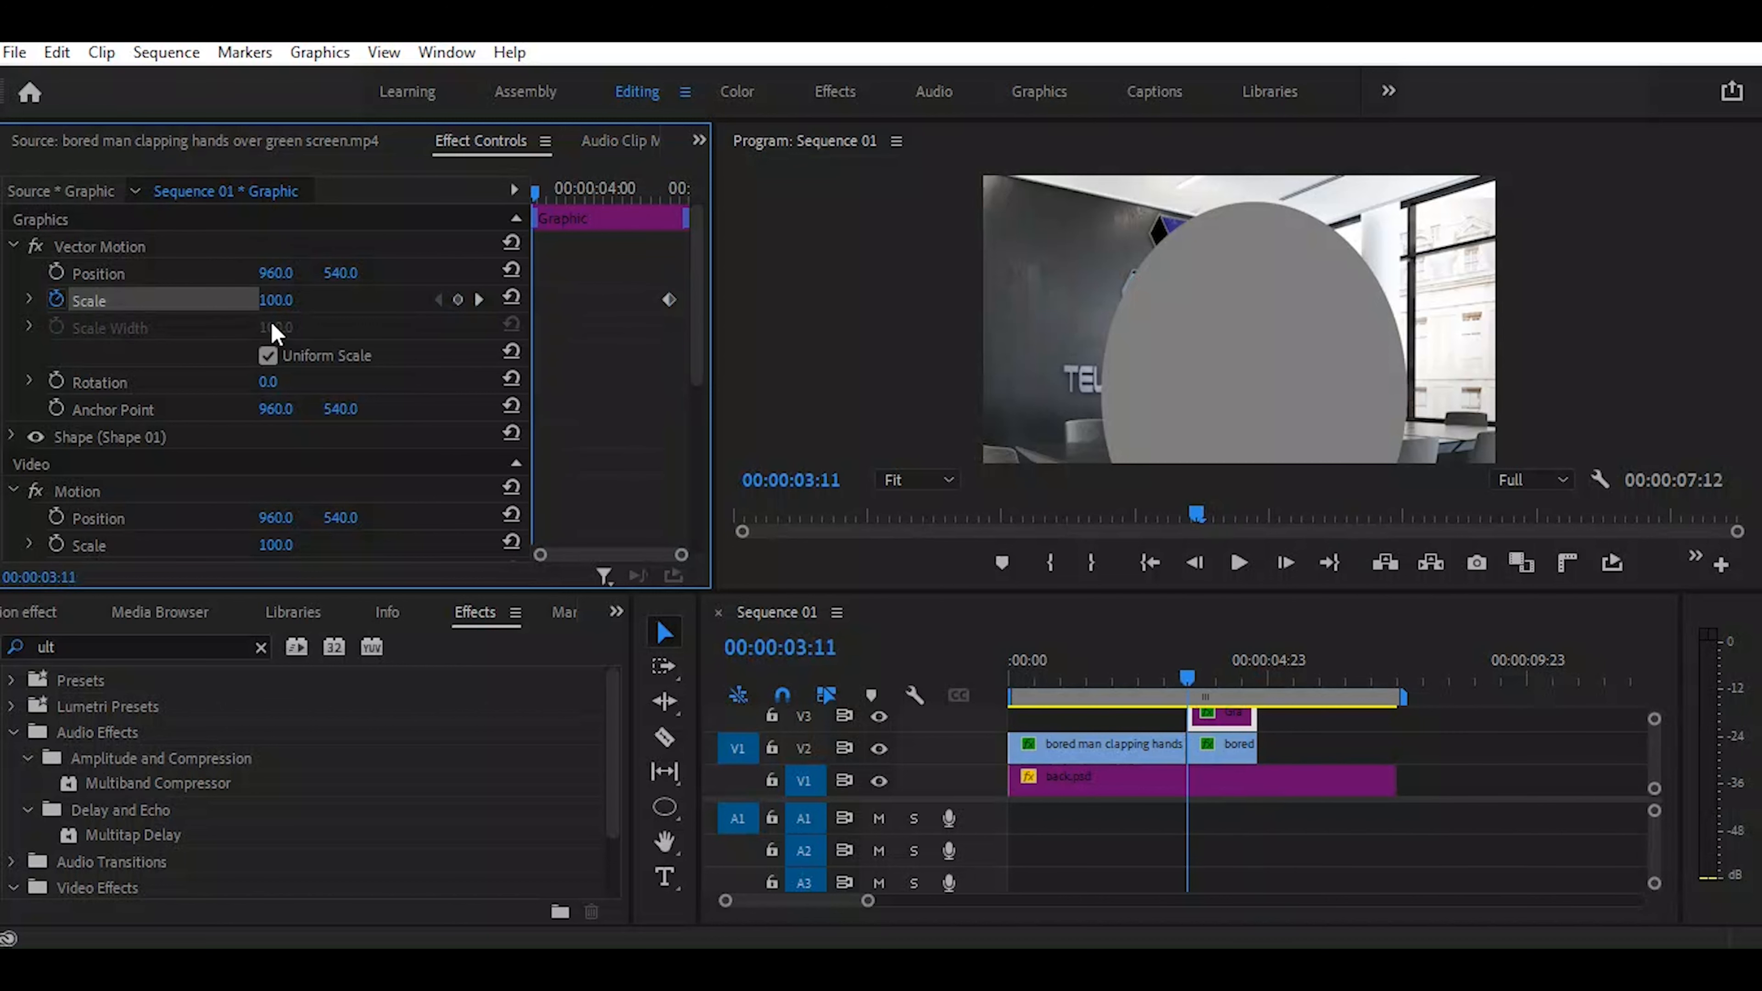
{"action": "left_click", "coordinate": [275, 300]}
{"action": "type", "text": "0"}
{"action": "key", "text": "Return"}
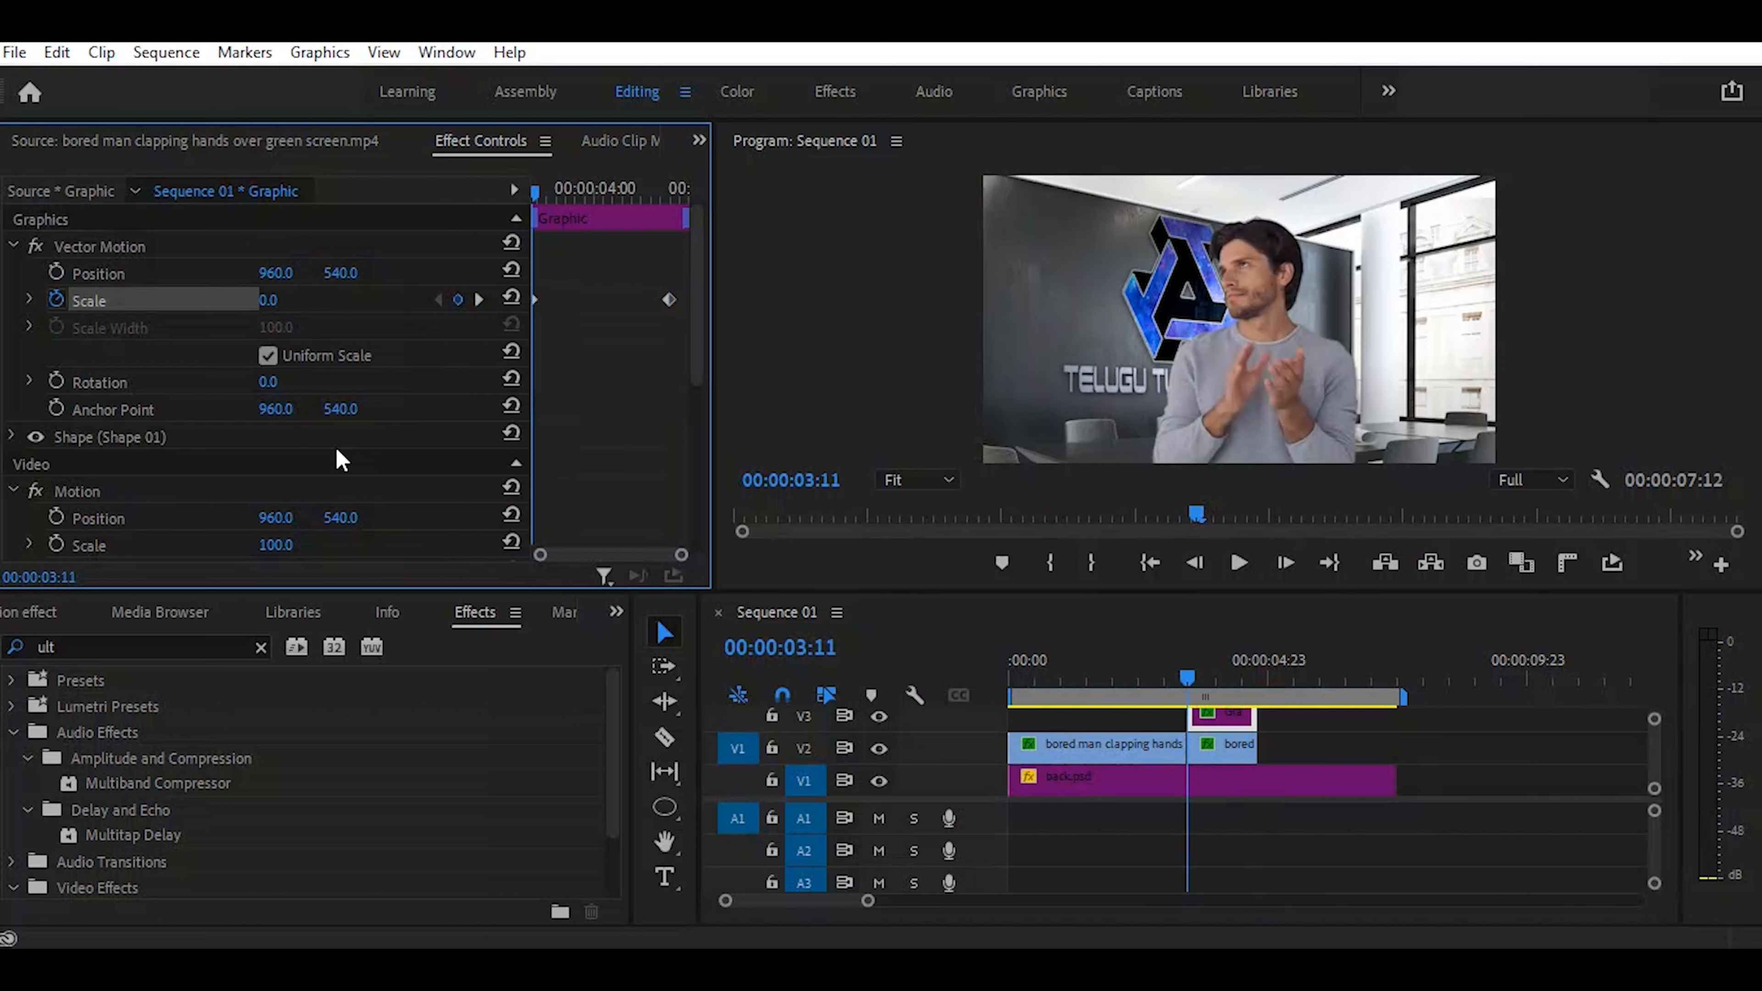
Apply Ease Out to the first Scale keyframe and Ease In to the last one
{"action": "right_click", "coordinate": [534, 300]}
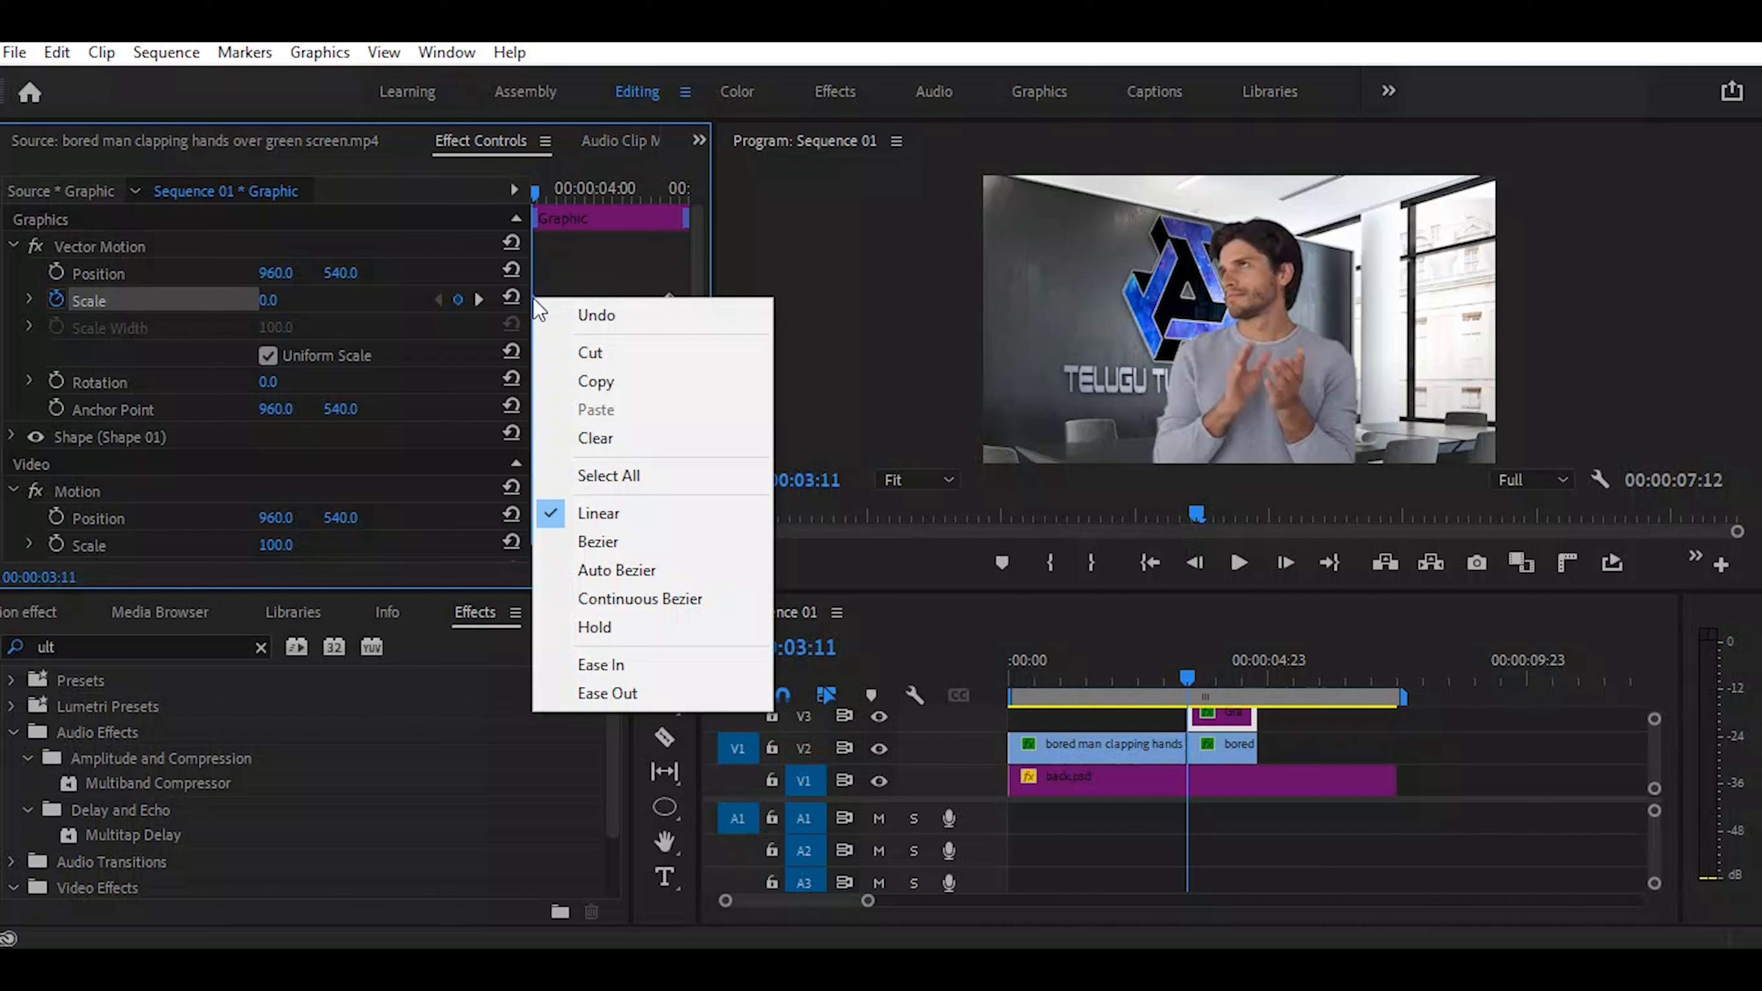
{"action": "left_click", "coordinate": [621, 693]}
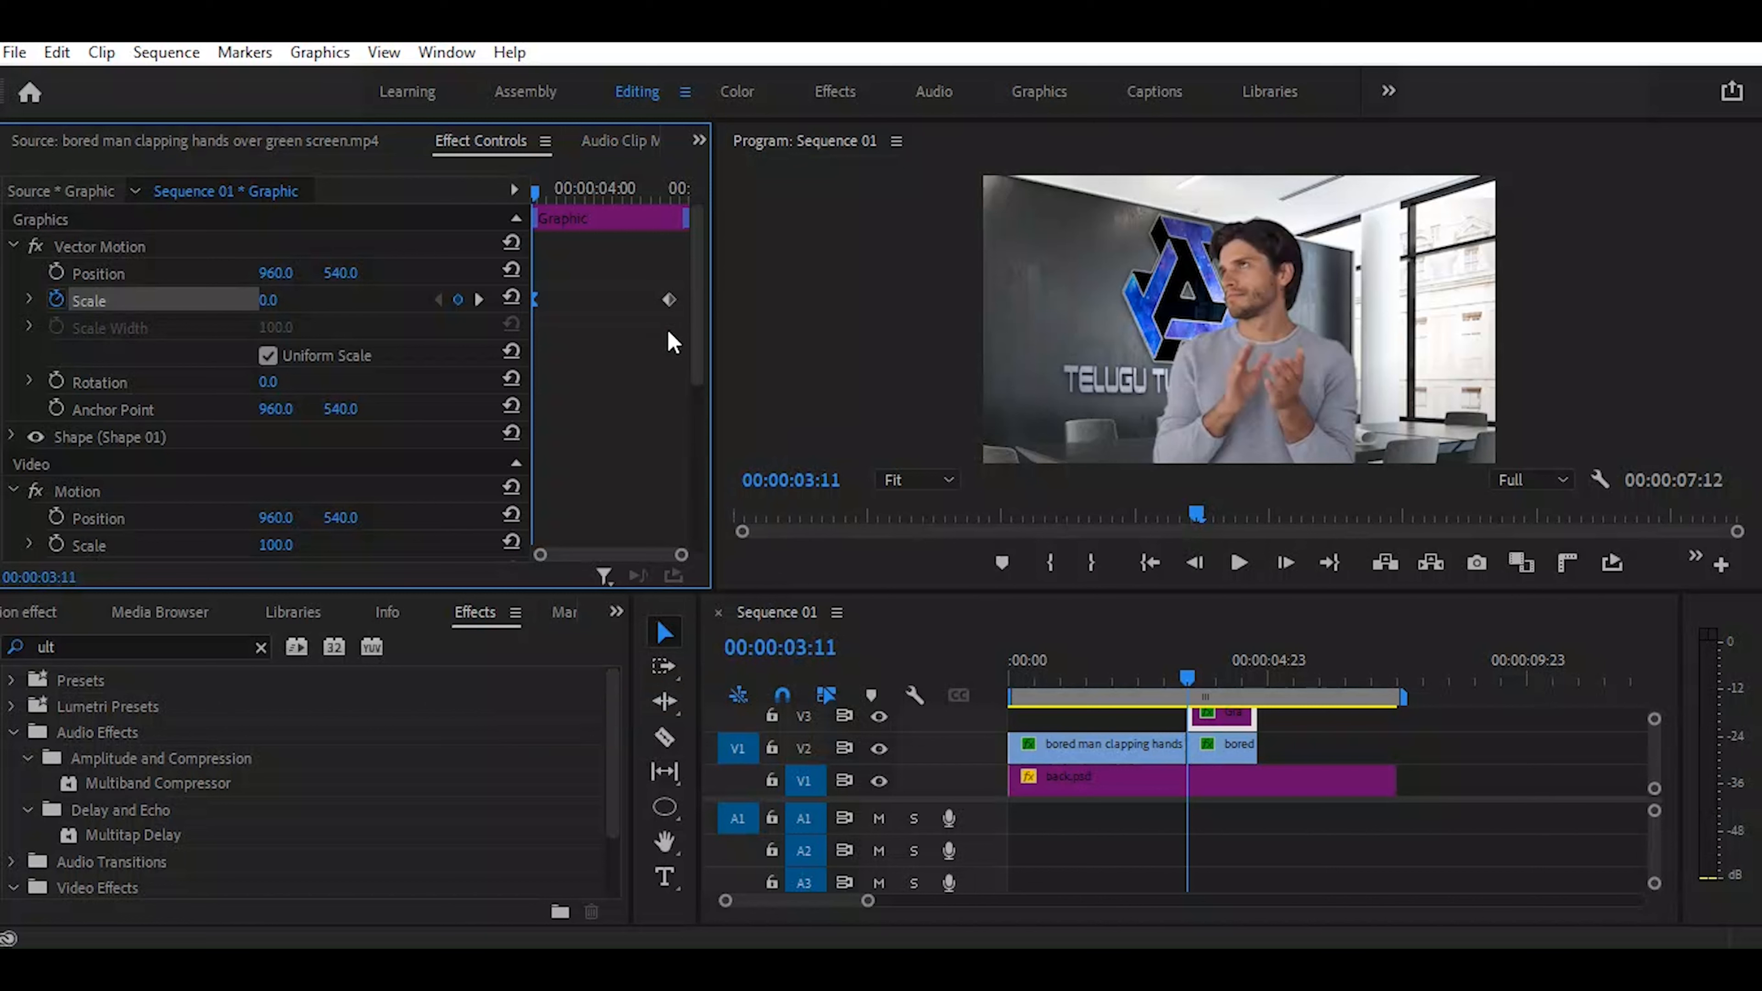
{"action": "left_click", "coordinate": [668, 300]}
{"action": "right_click", "coordinate": [668, 306]}
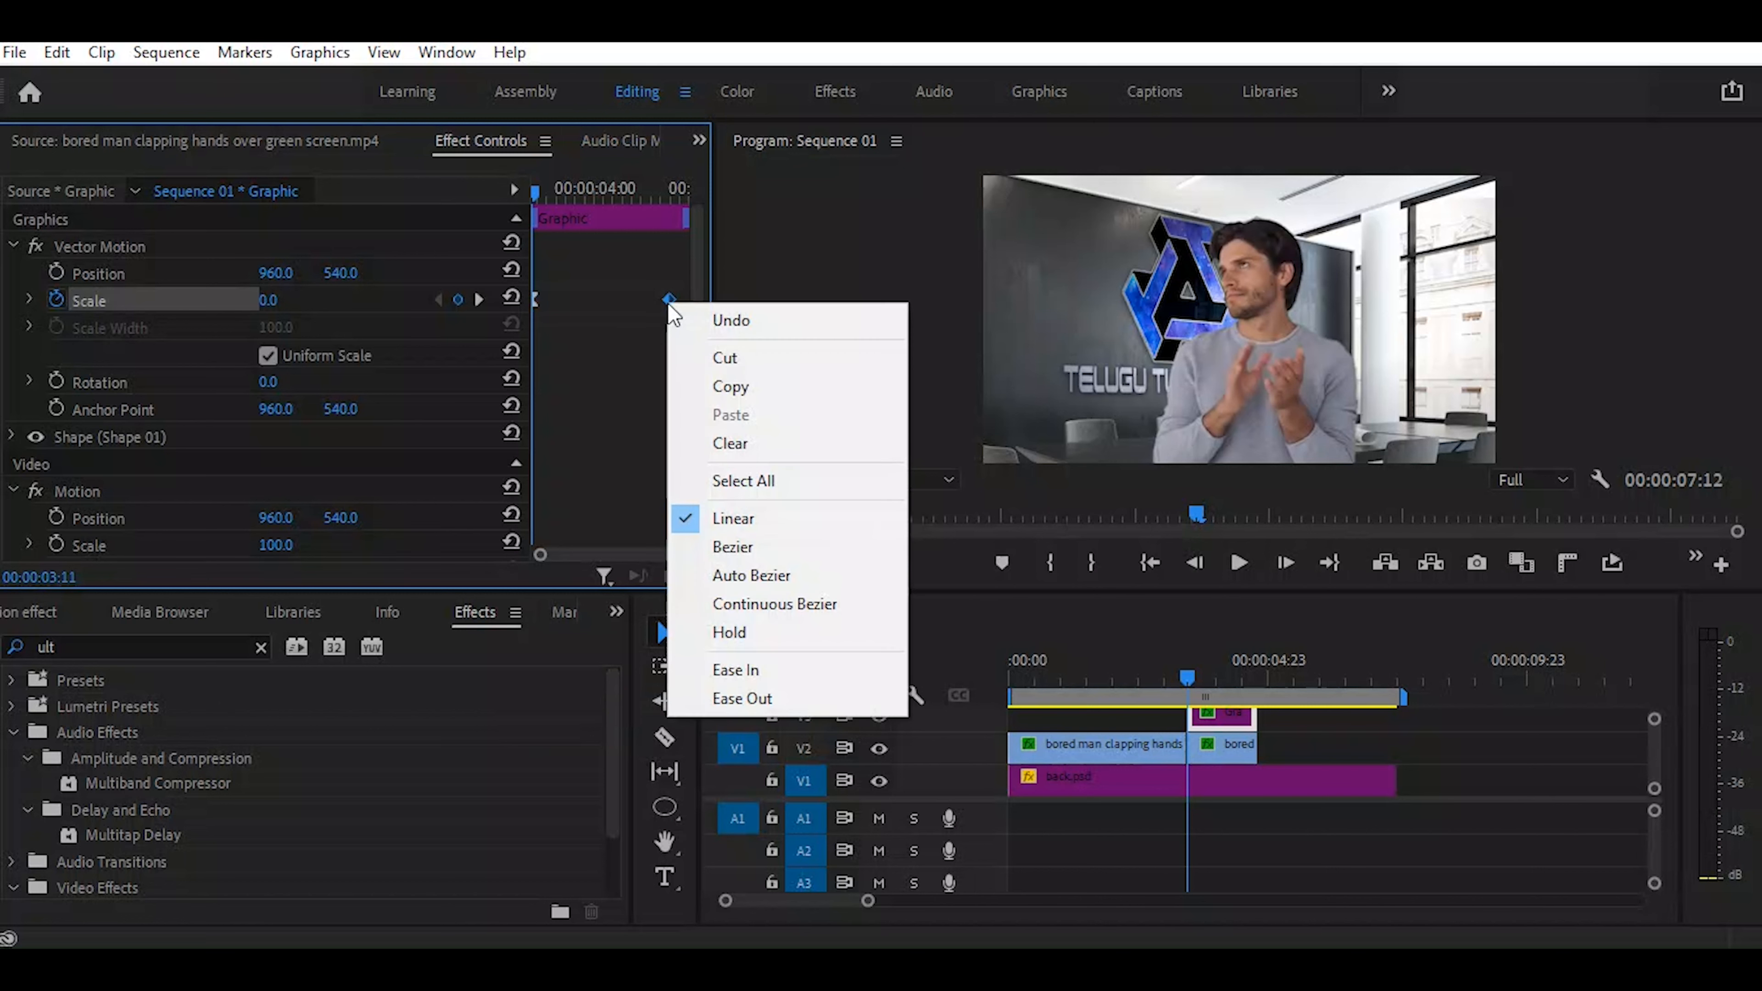
{"action": "left_click", "coordinate": [773, 673]}
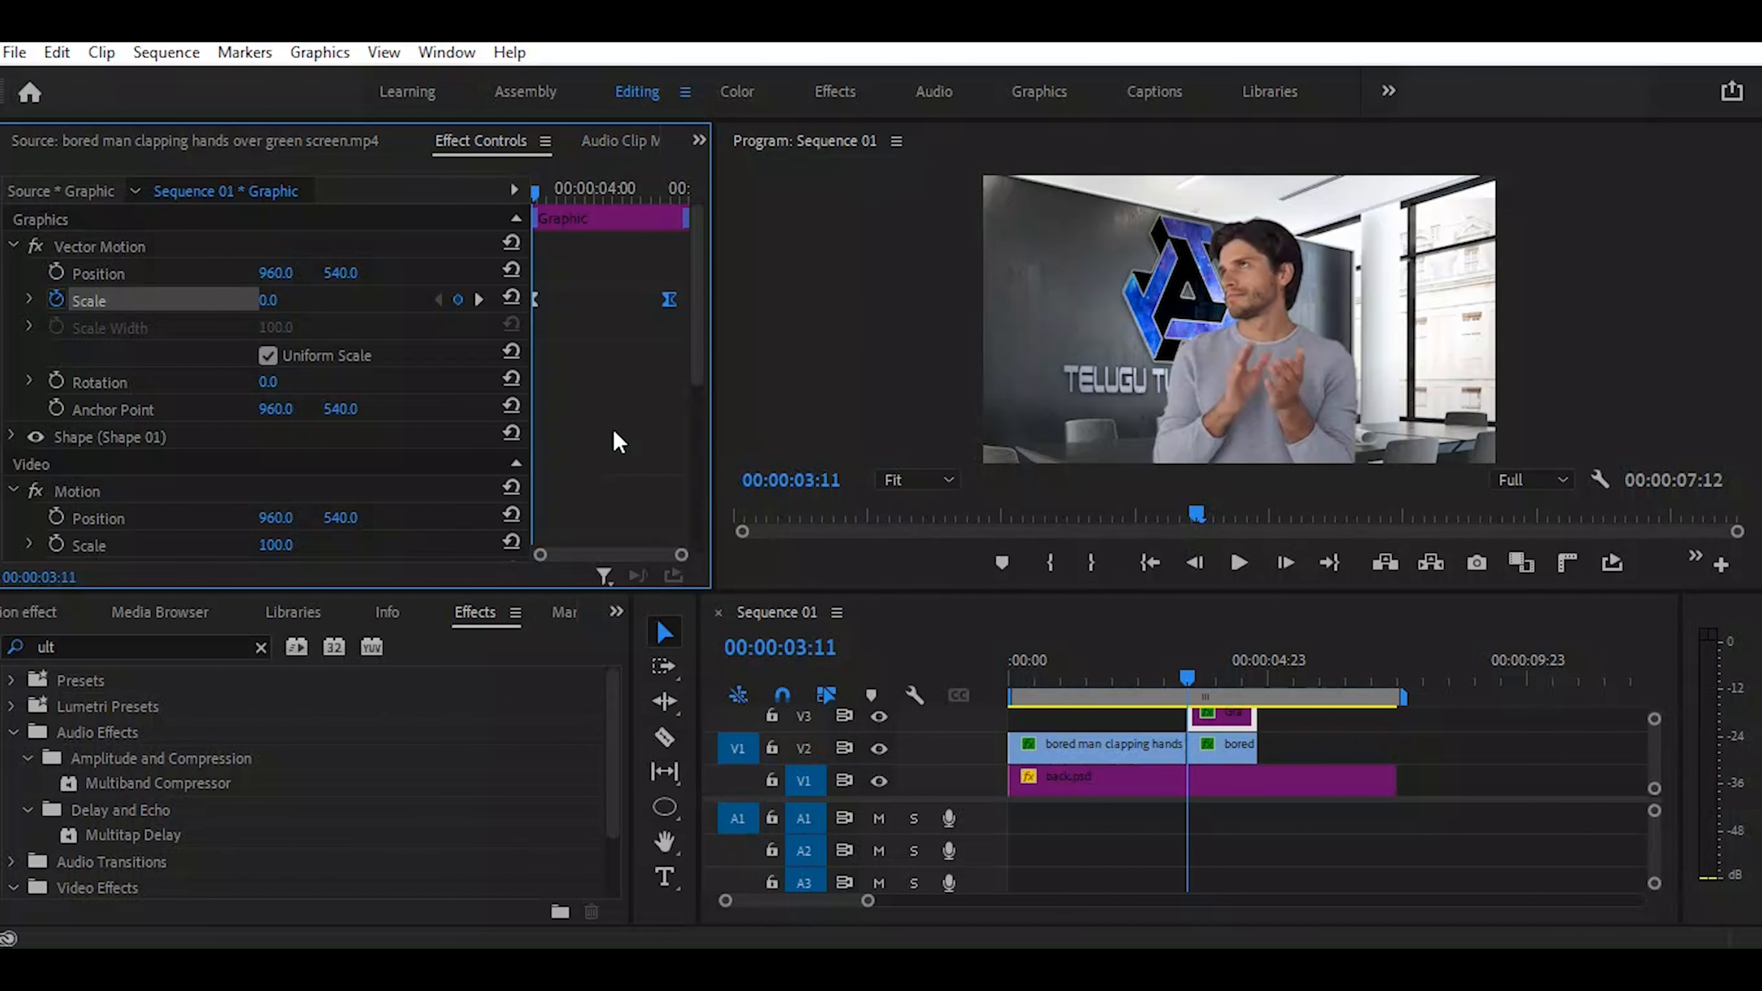
Stretch the last Scale keyframe's velocity handle well toward the first keyframe and preview the ellipse's growth from 00:00:03:11
{"action": "left_click", "coordinate": [29, 300]}
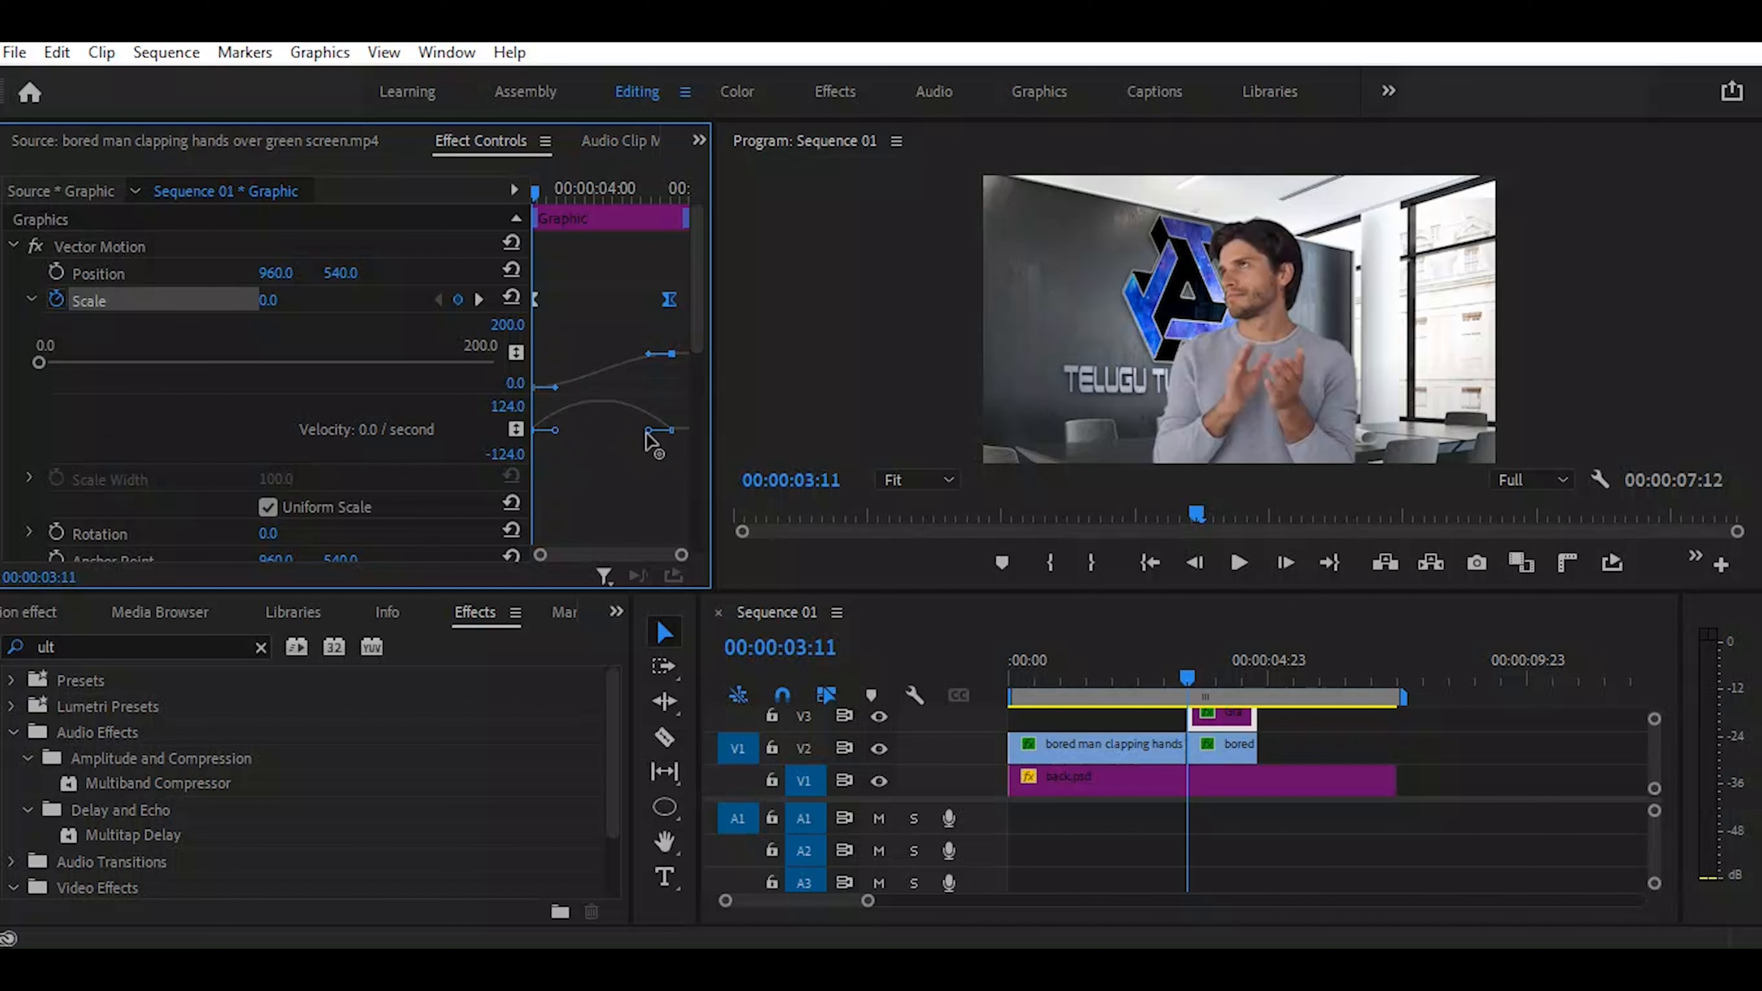
{"action": "left_click_drag", "start_coordinate": [649, 432], "coordinate": [588, 430]}
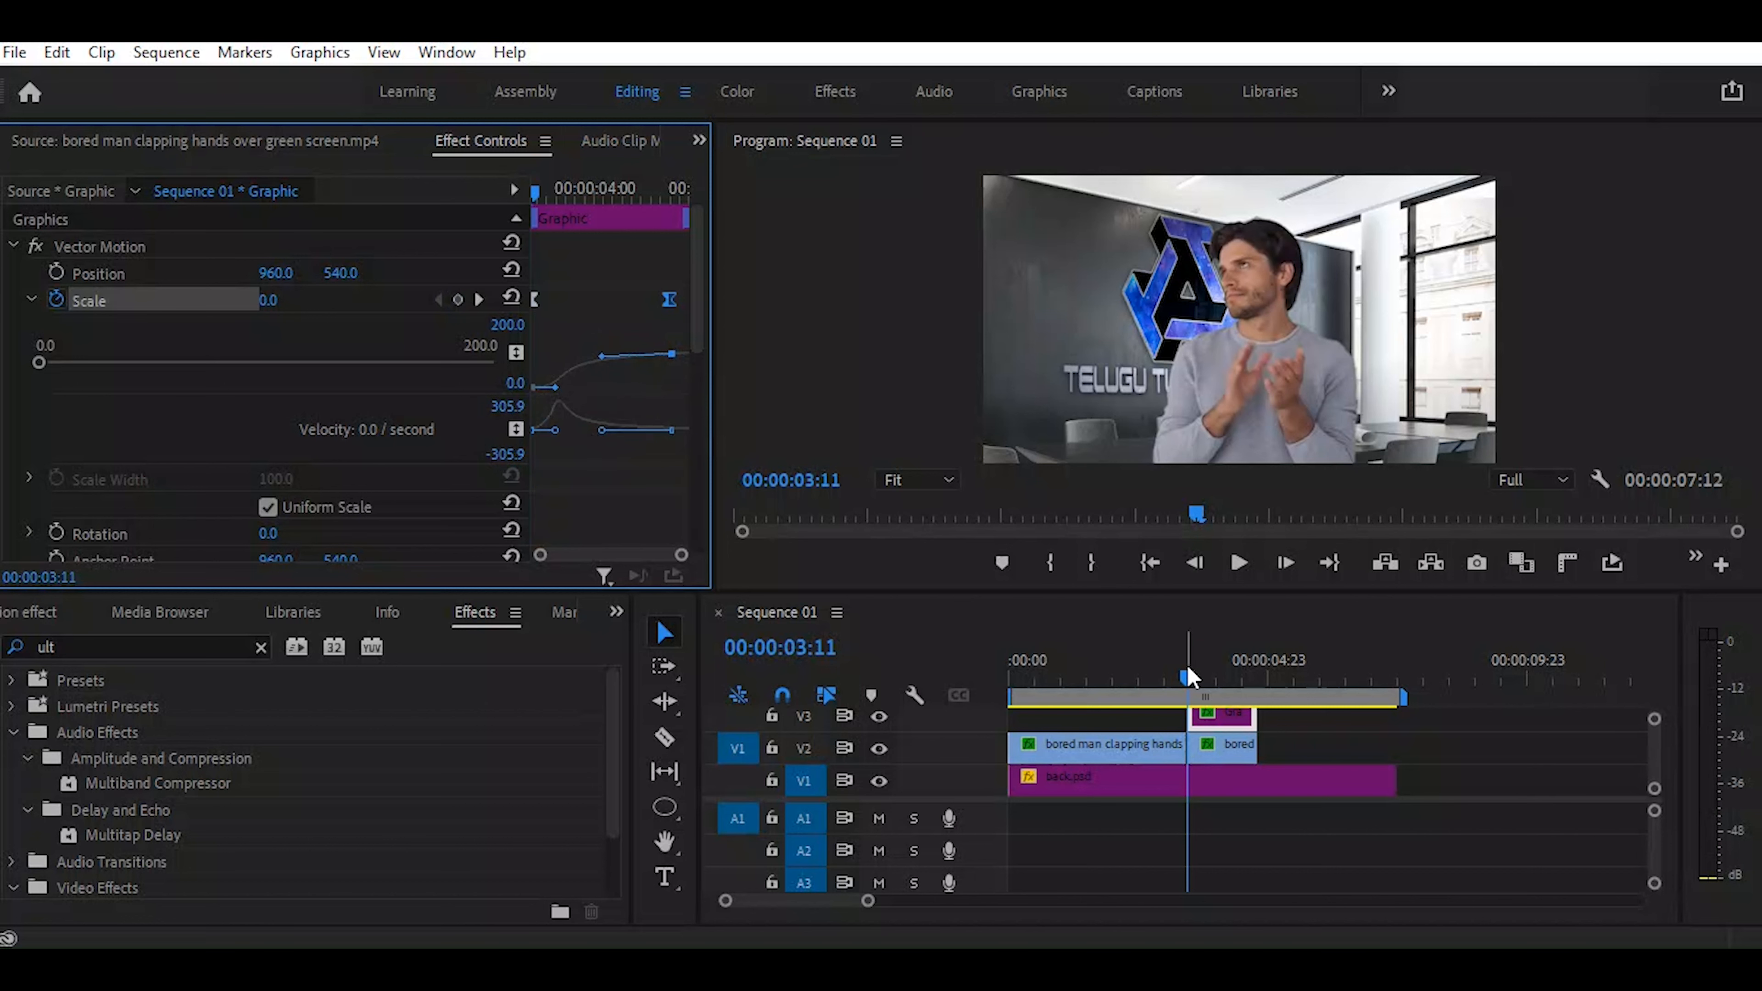
{"action": "left_click", "coordinate": [1188, 670]}
{"action": "key", "text": "space"}
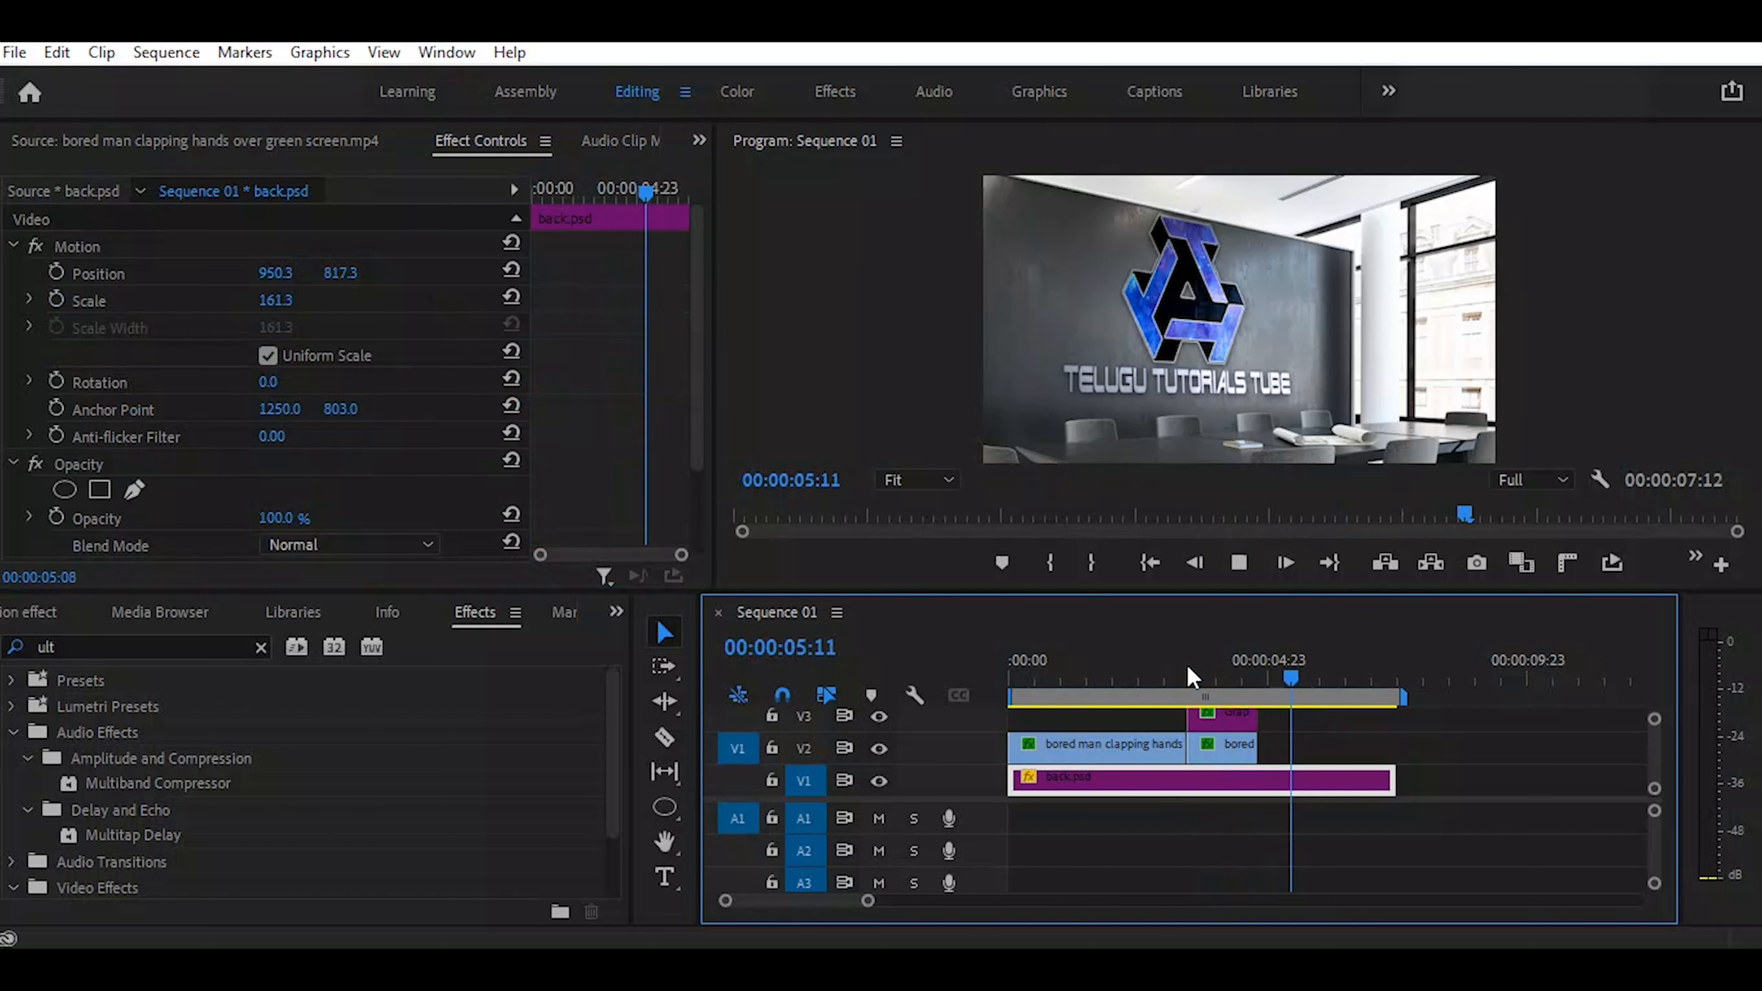
{"action": "left_click", "coordinate": [1227, 674]}
{"action": "left_click_drag", "start_coordinate": [1230, 668], "coordinate": [1188, 704]}
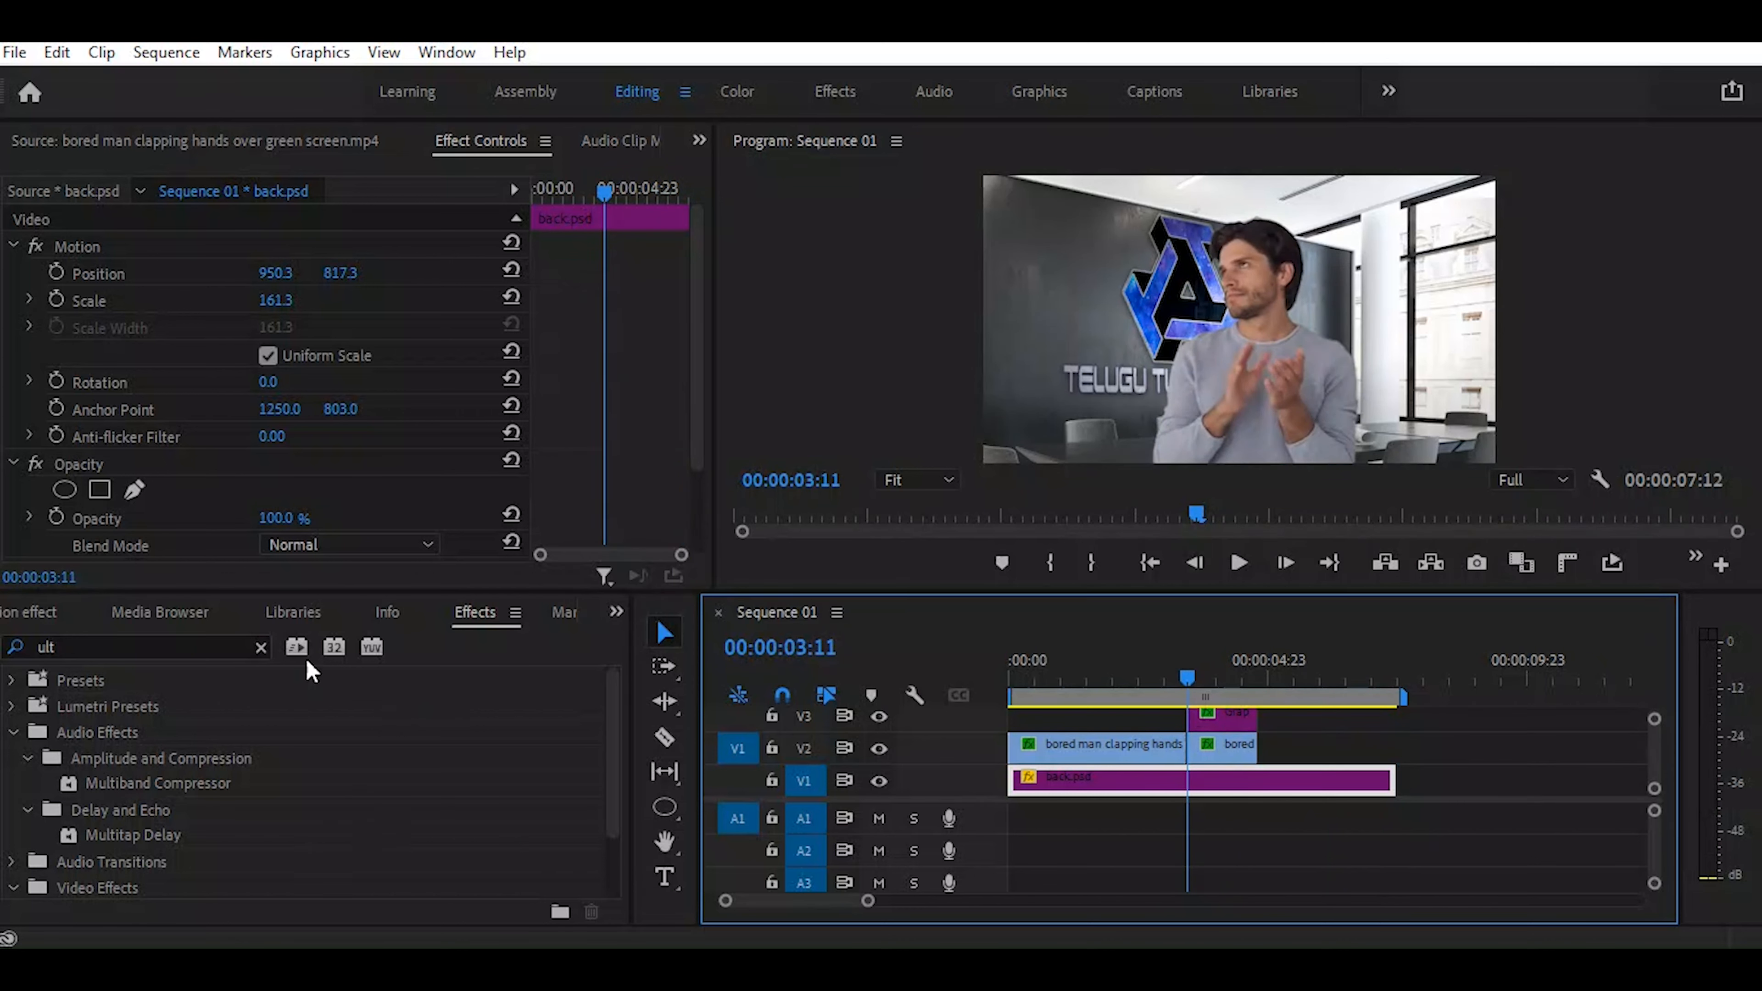
Find the Track Matte Key effect and apply it to the second bored man clip on V2, starting at 00:00:03:11
{"action": "left_click", "coordinate": [17, 655]}
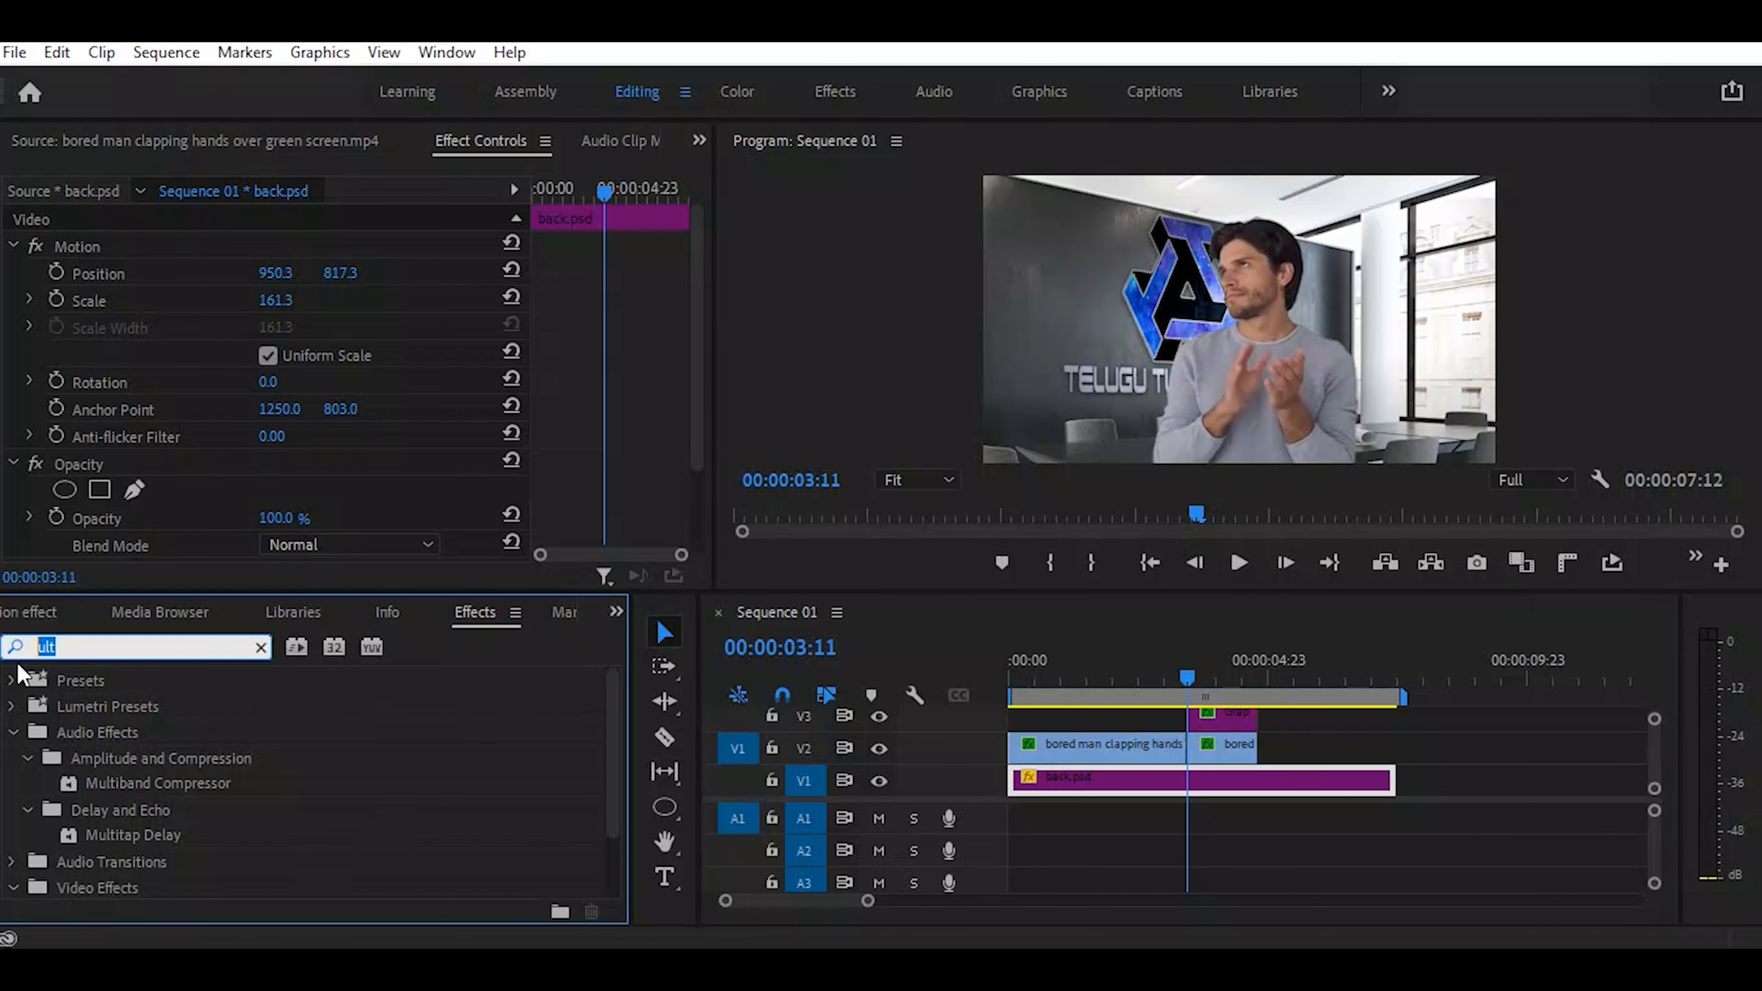
{"action": "type", "text": "track"}
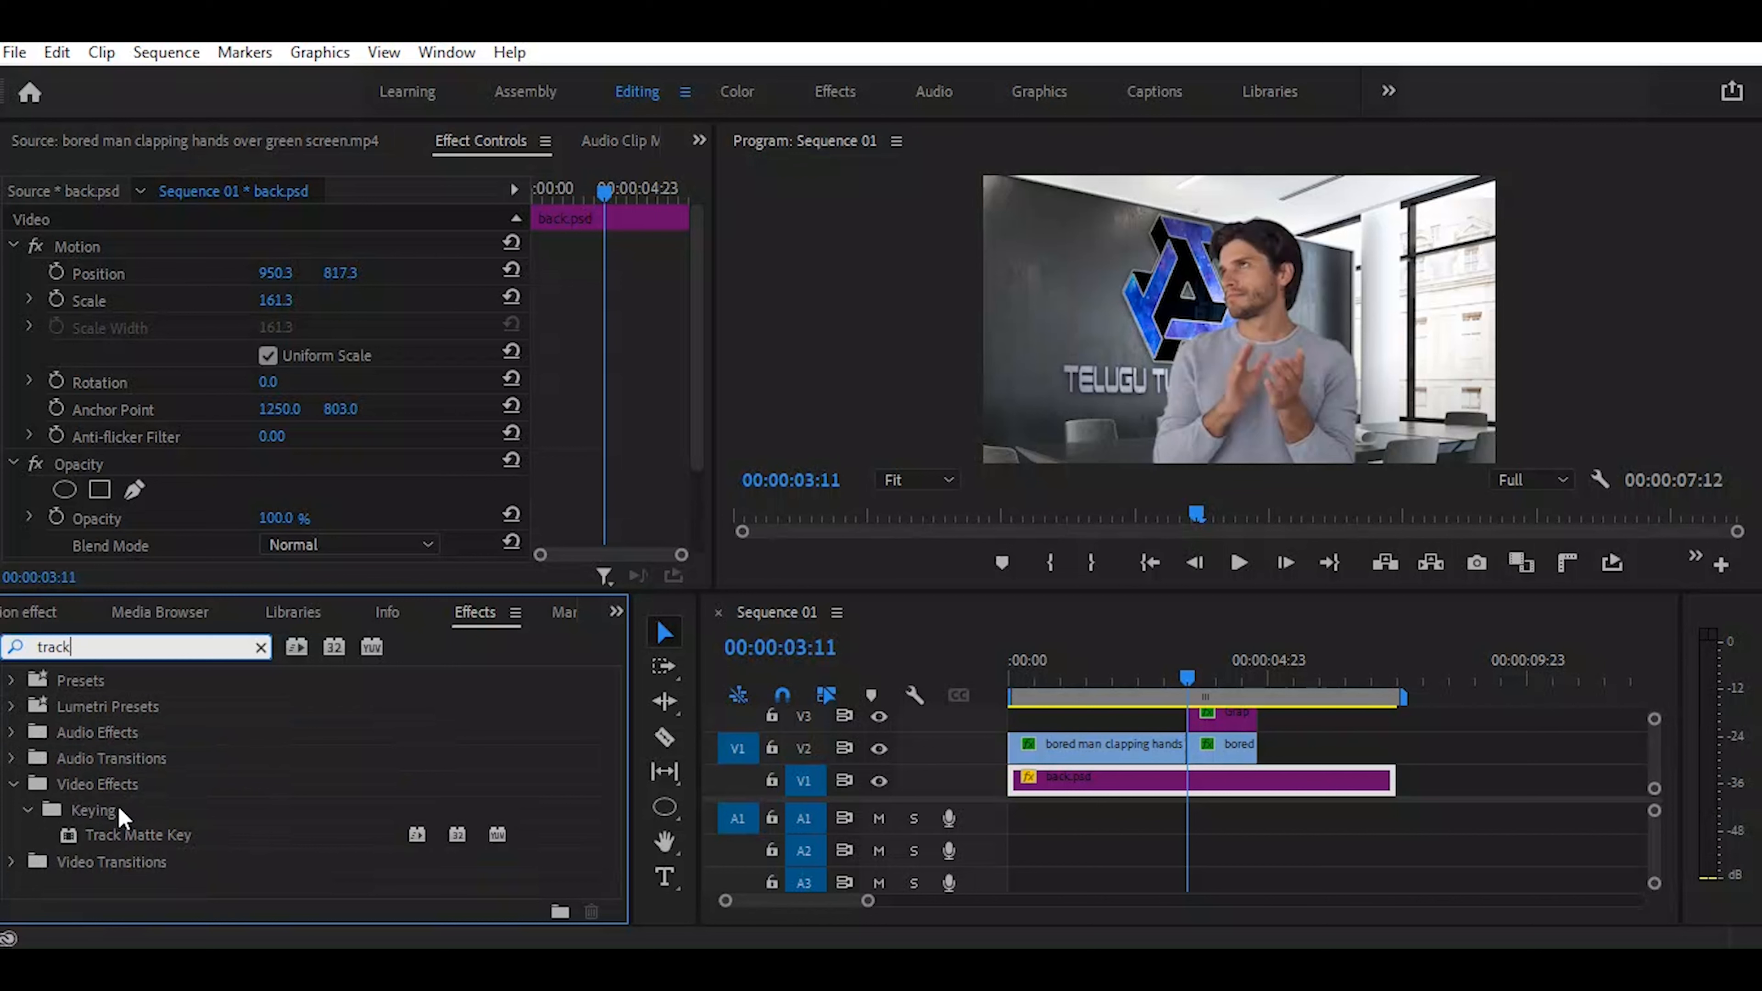
{"action": "left_click", "coordinate": [146, 835]}
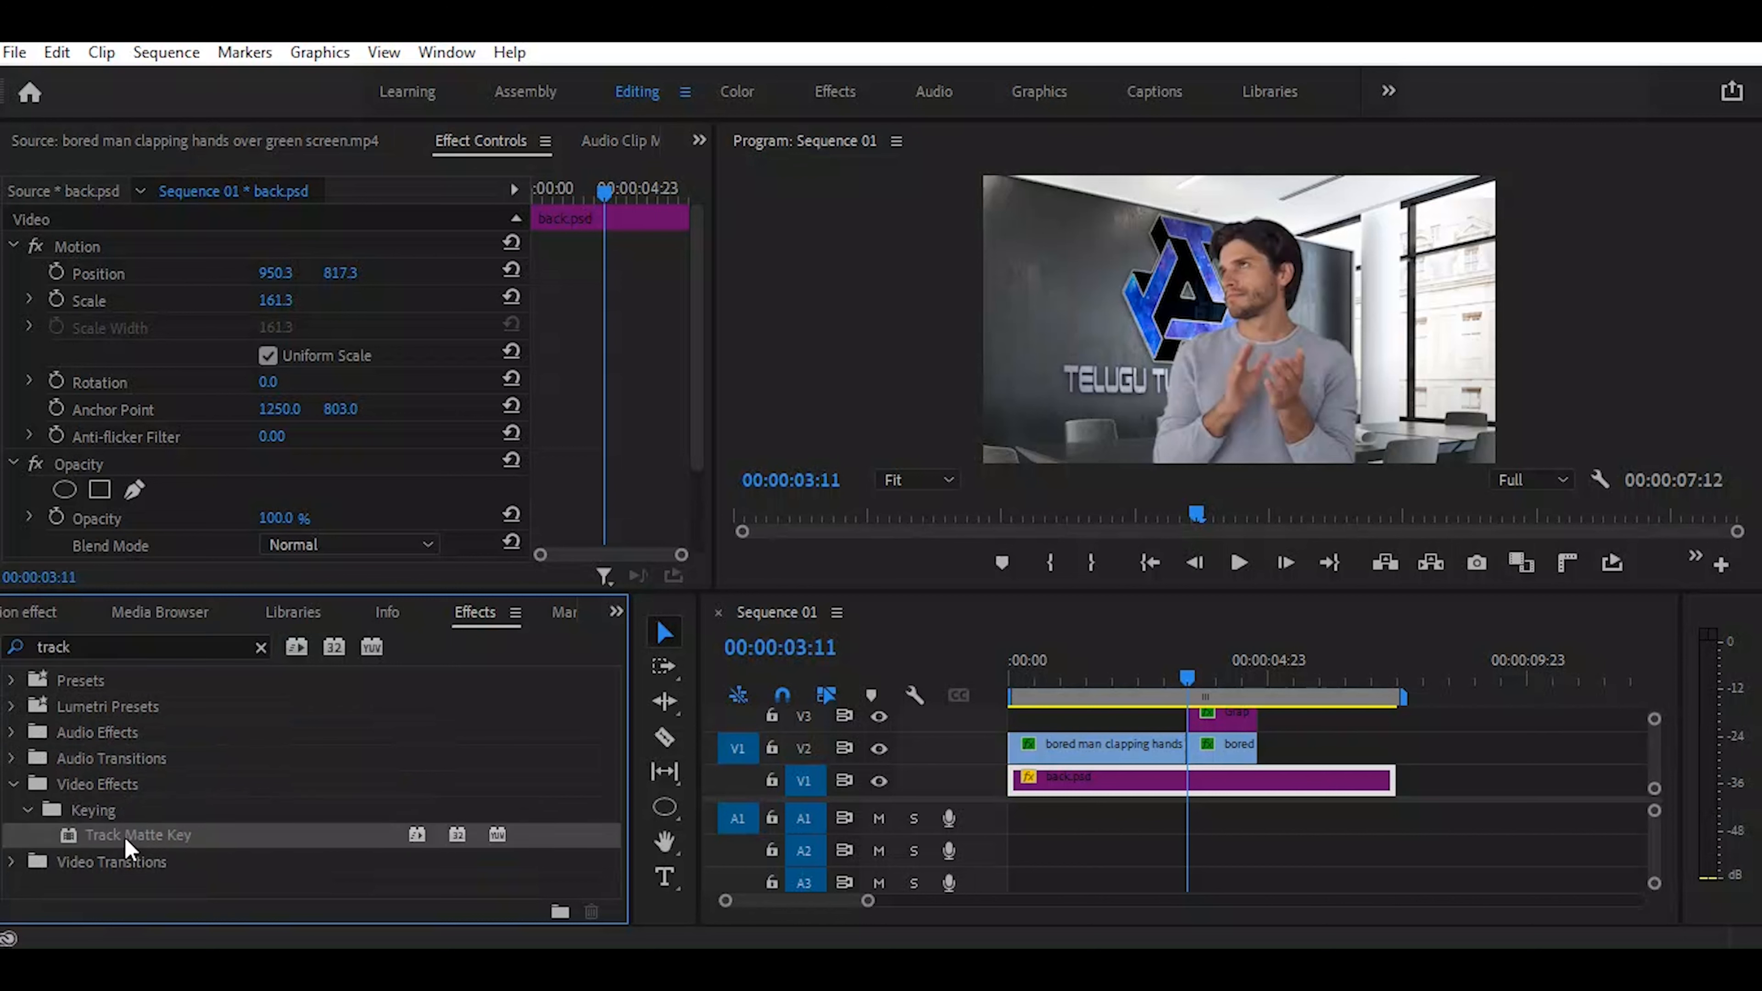
{"action": "left_click_drag", "start_coordinate": [126, 844], "coordinate": [1237, 750]}
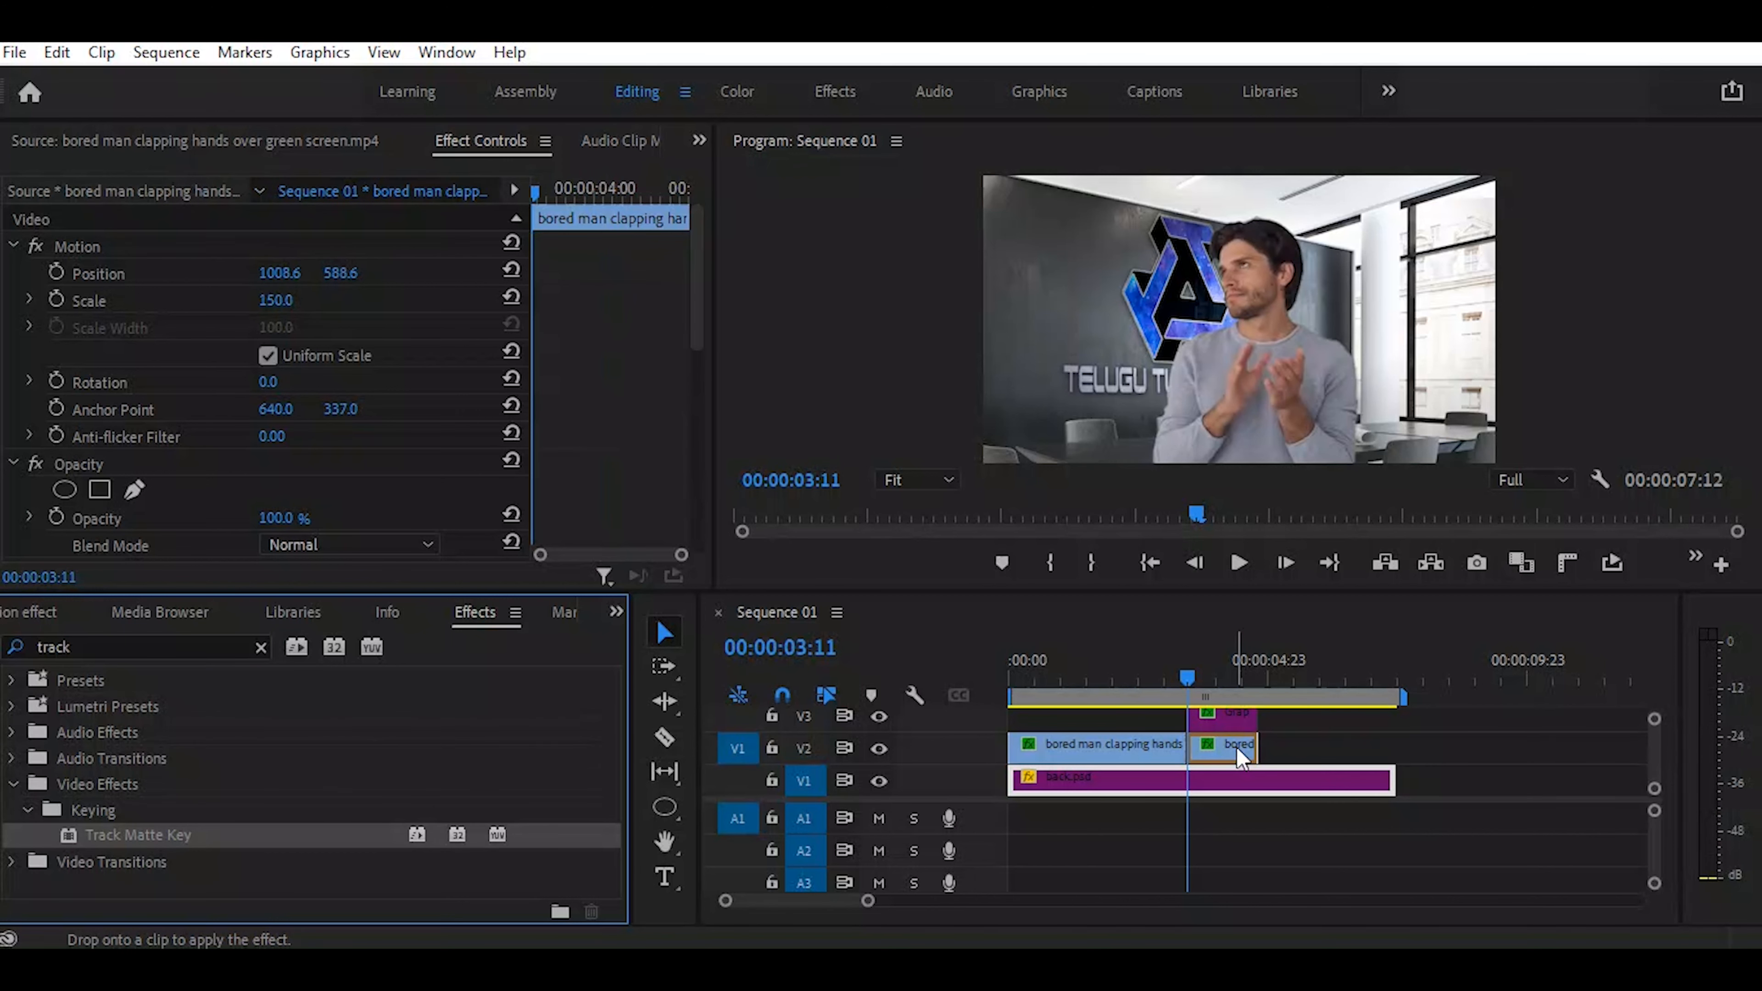
{"action": "left_click", "coordinate": [1239, 750]}
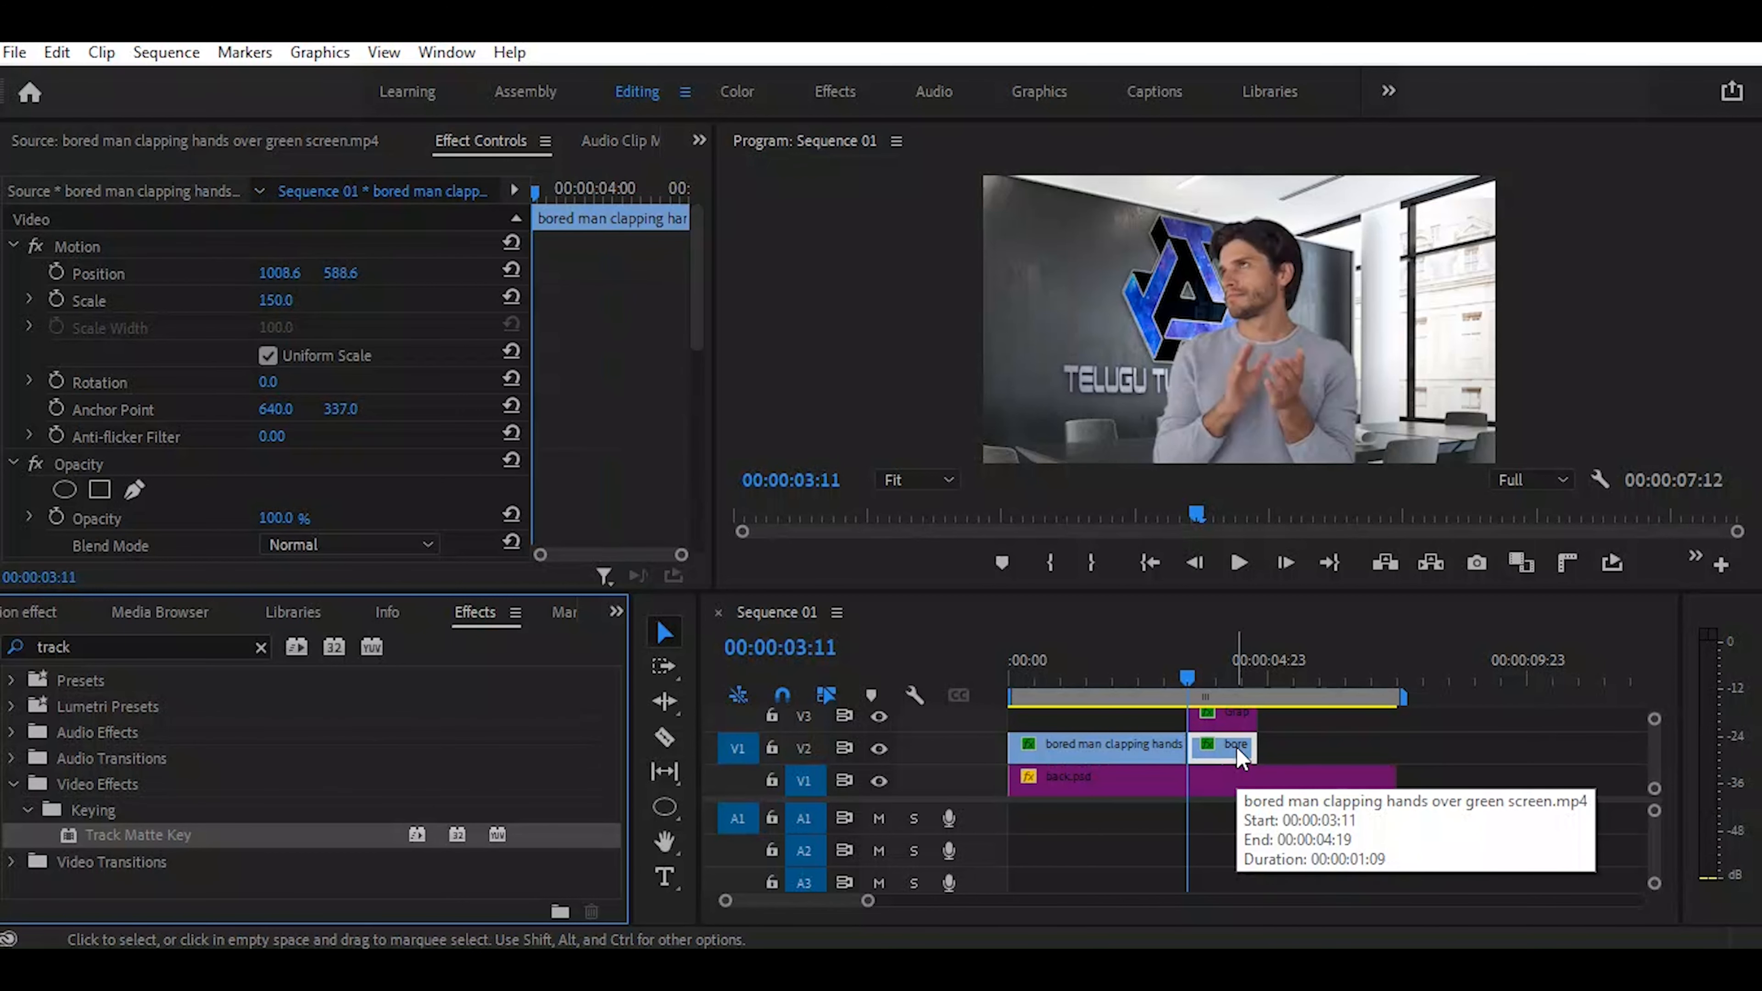
Set the Track Matte Key's Matte to Video 3 and scrub through the clip to check the reveal
{"action": "left_click", "coordinate": [703, 277]}
{"action": "scroll", "coordinate": [700, 455], "scroll_direction": "down", "scroll_amount": 10}
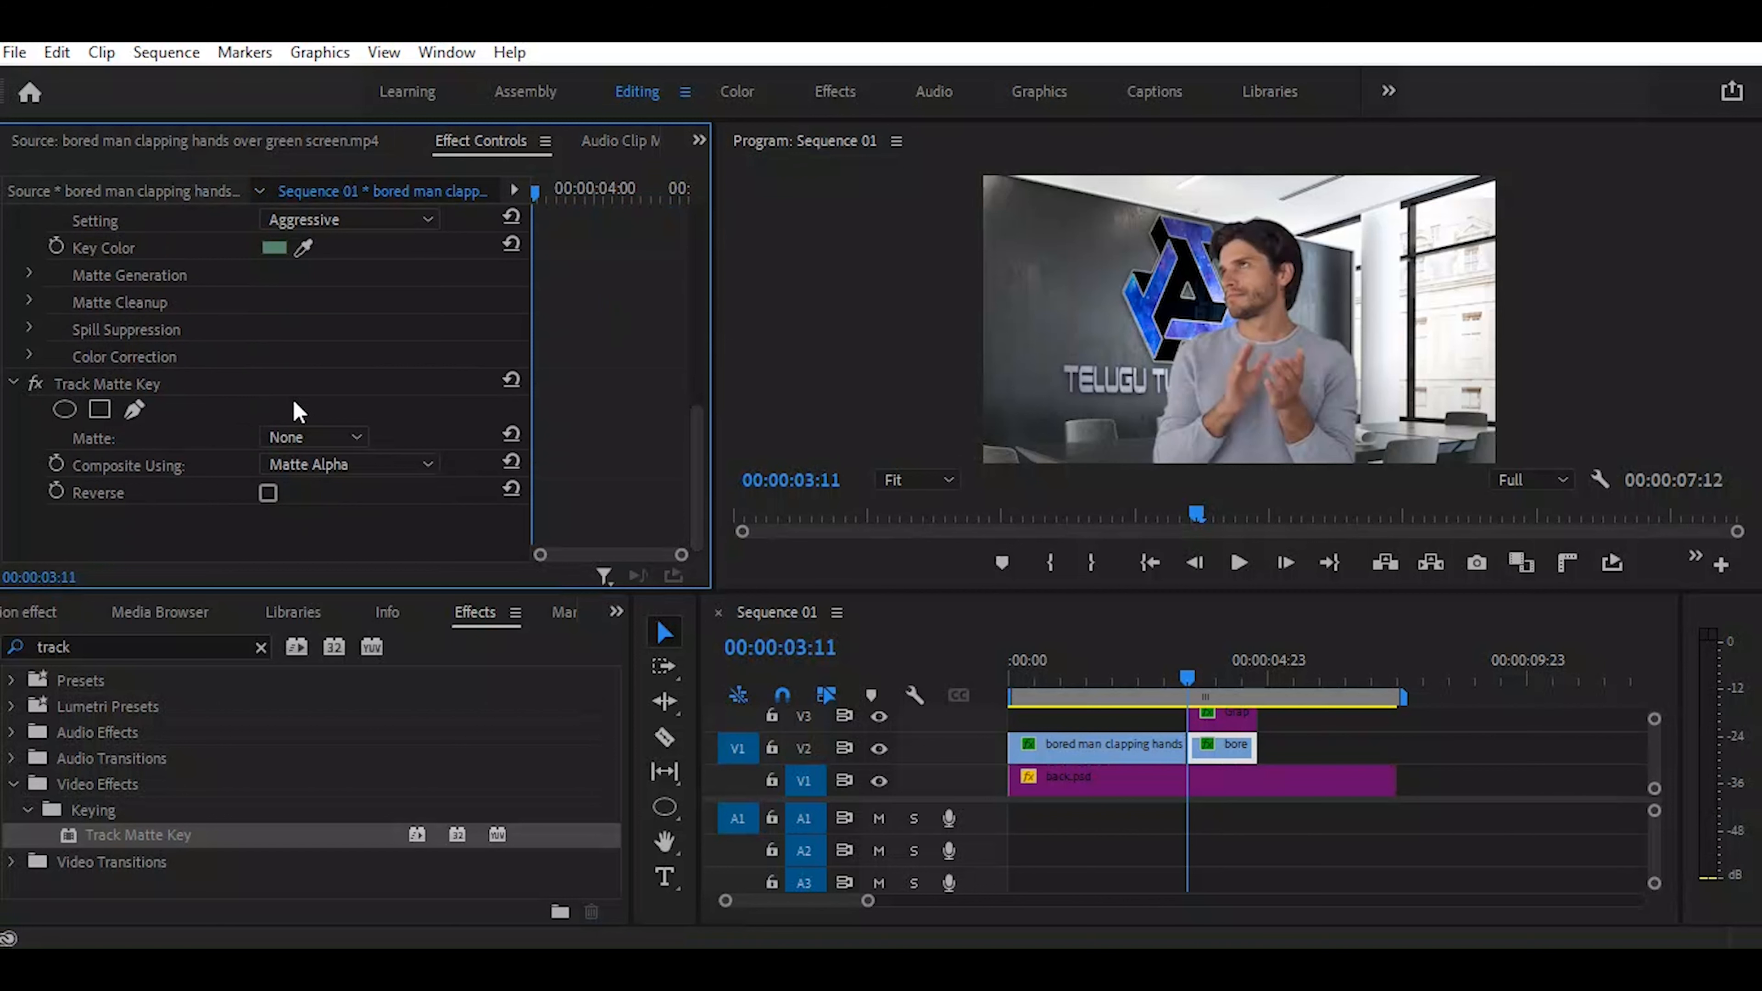
{"action": "left_click", "coordinate": [358, 435]}
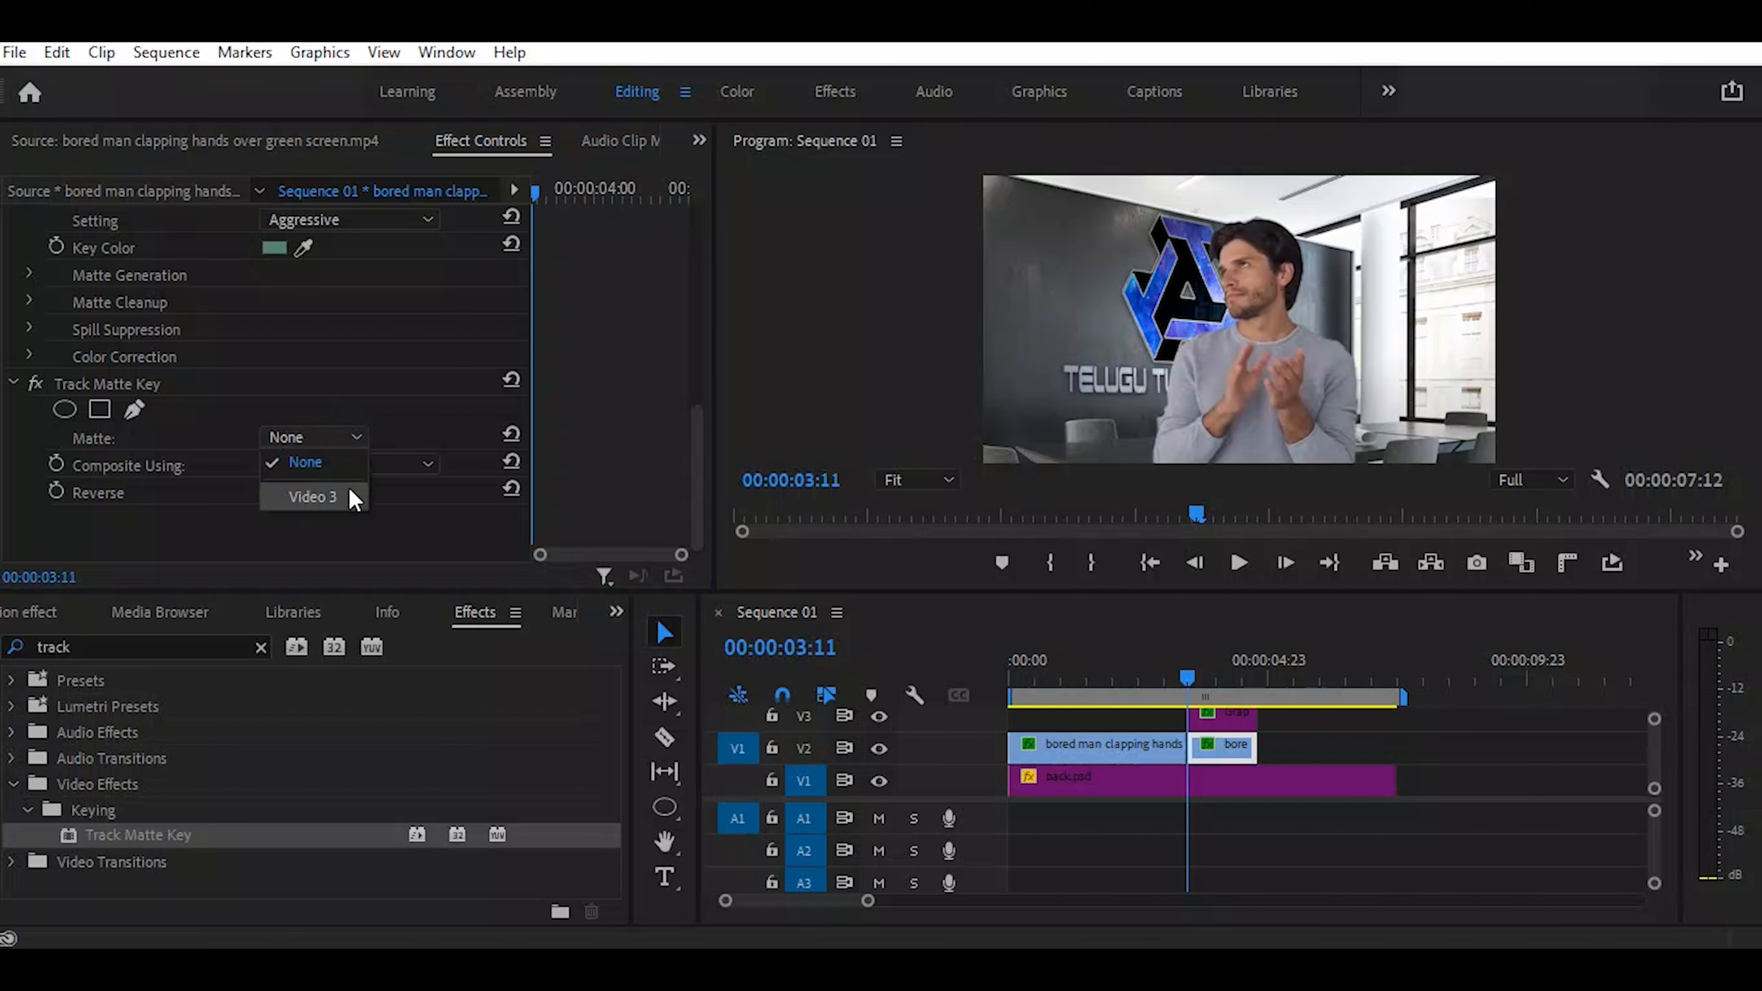
{"action": "left_click", "coordinate": [313, 497]}
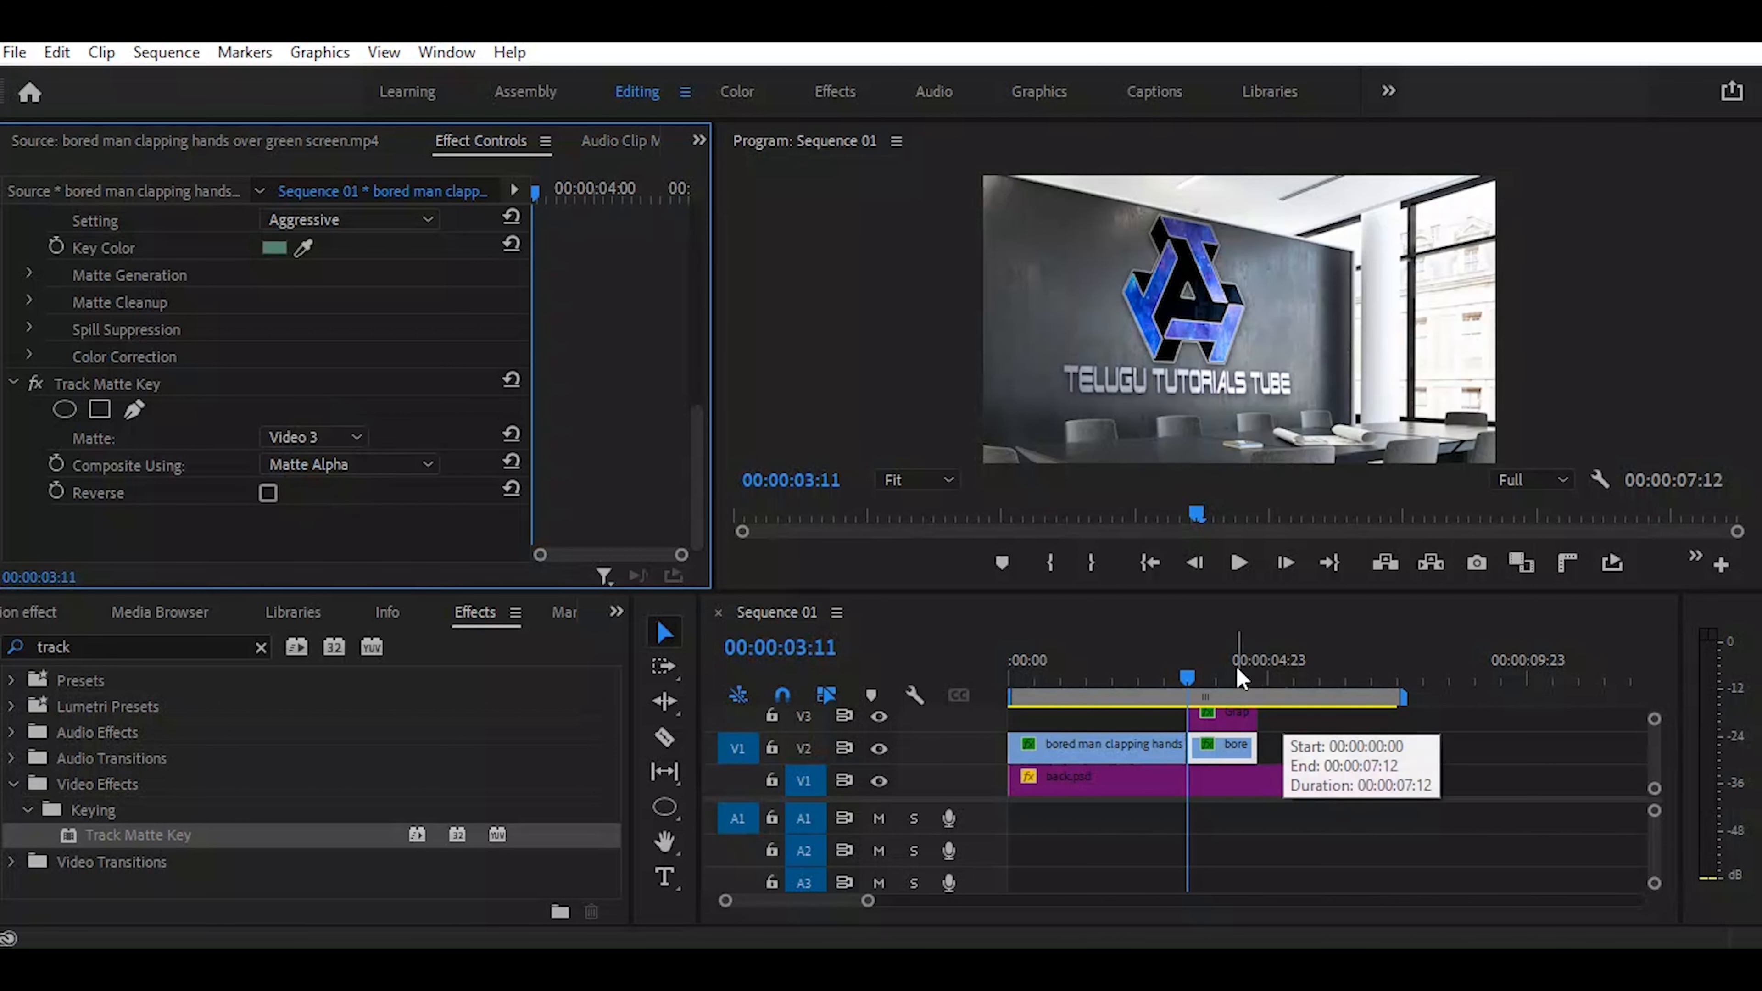
{"action": "left_click_drag", "start_coordinate": [1186, 679], "coordinate": [1226, 690]}
{"action": "mouse_move", "coordinate": [1241, 692]}
{"action": "left_mouse_down"}
{"action": "mouse_move", "coordinate": [1284, 697]}
{"action": "mouse_move", "coordinate": [1228, 695]}
{"action": "left_mouse_up"}
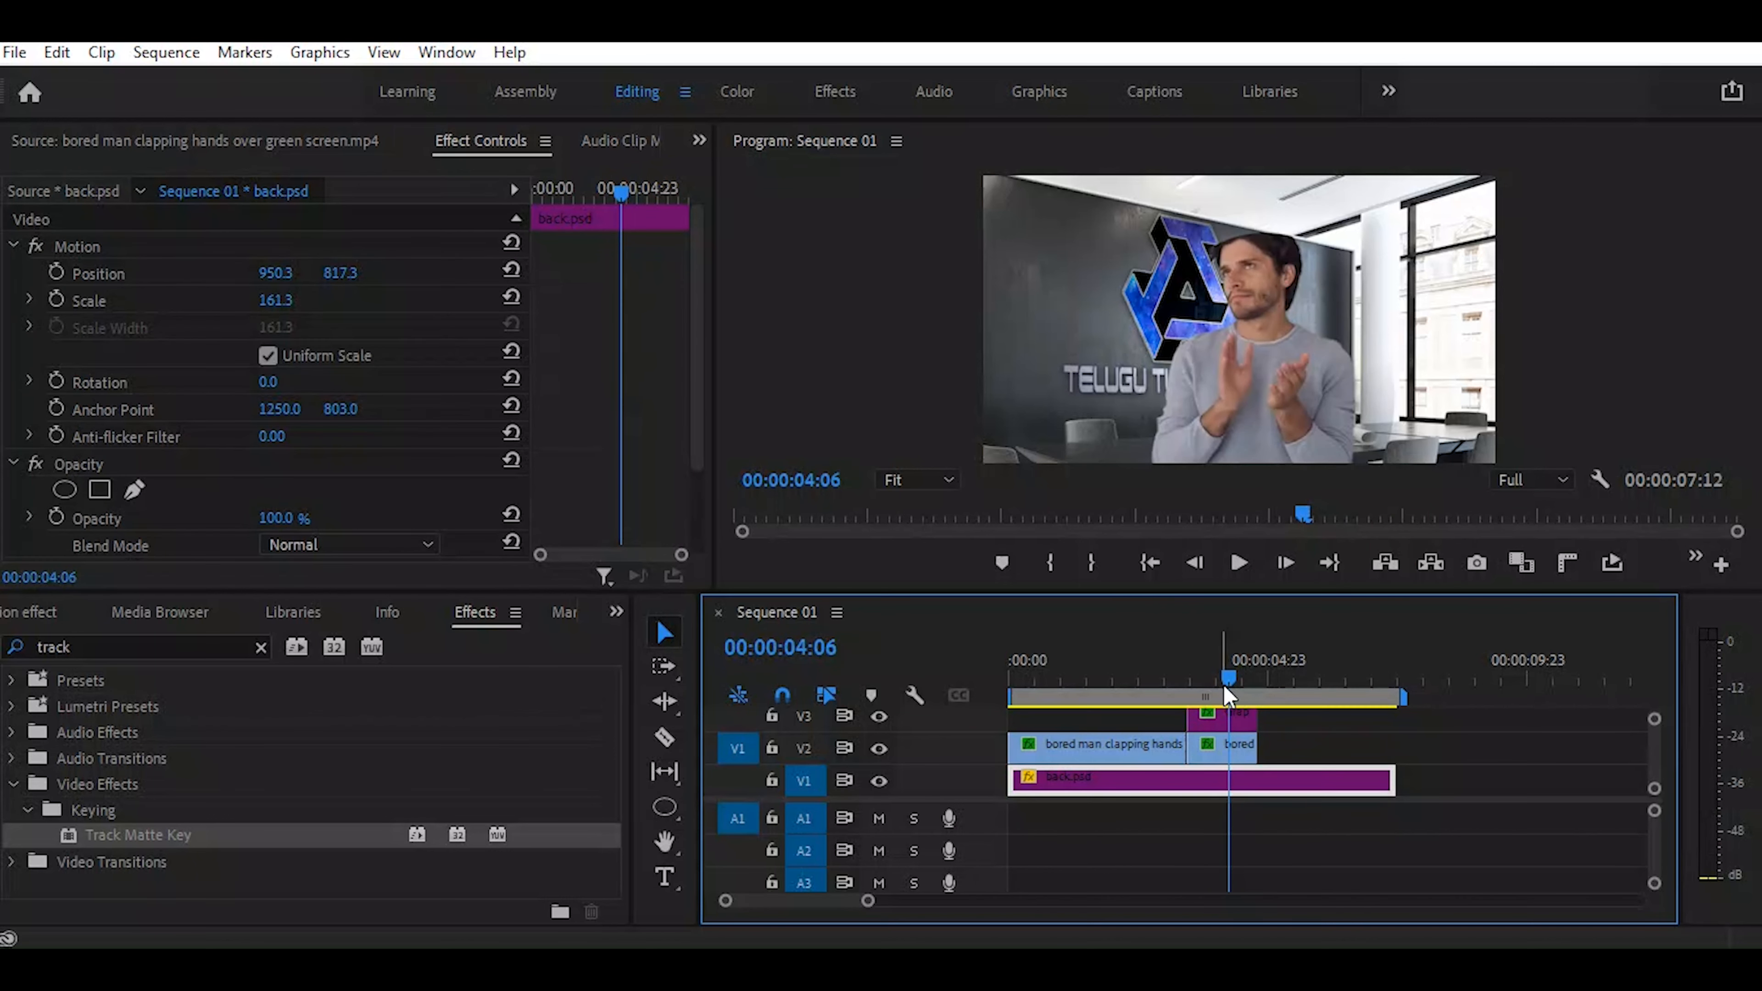
Enable Reverse on the clip's Track Matte Key and play back the disappearance from 00:00:03:10
{"action": "left_click", "coordinate": [268, 493]}
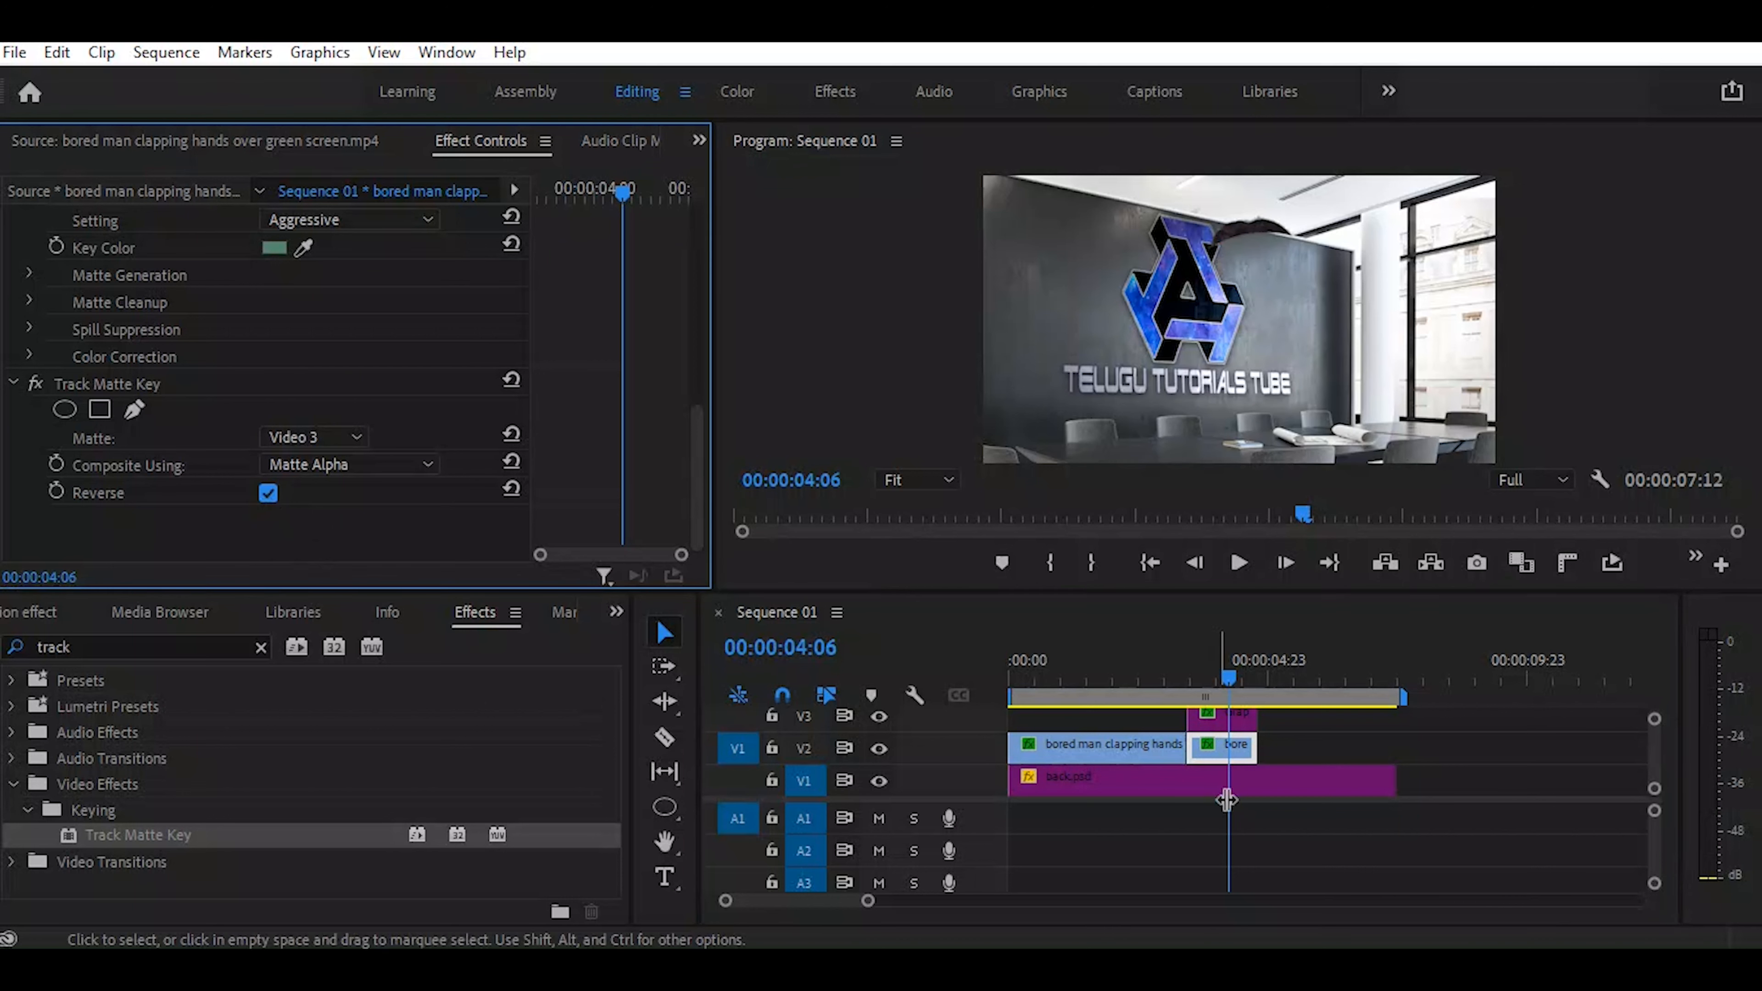
{"action": "left_click", "coordinate": [1222, 678]}
{"action": "left_click_drag", "start_coordinate": [1223, 687], "coordinate": [1186, 682]}
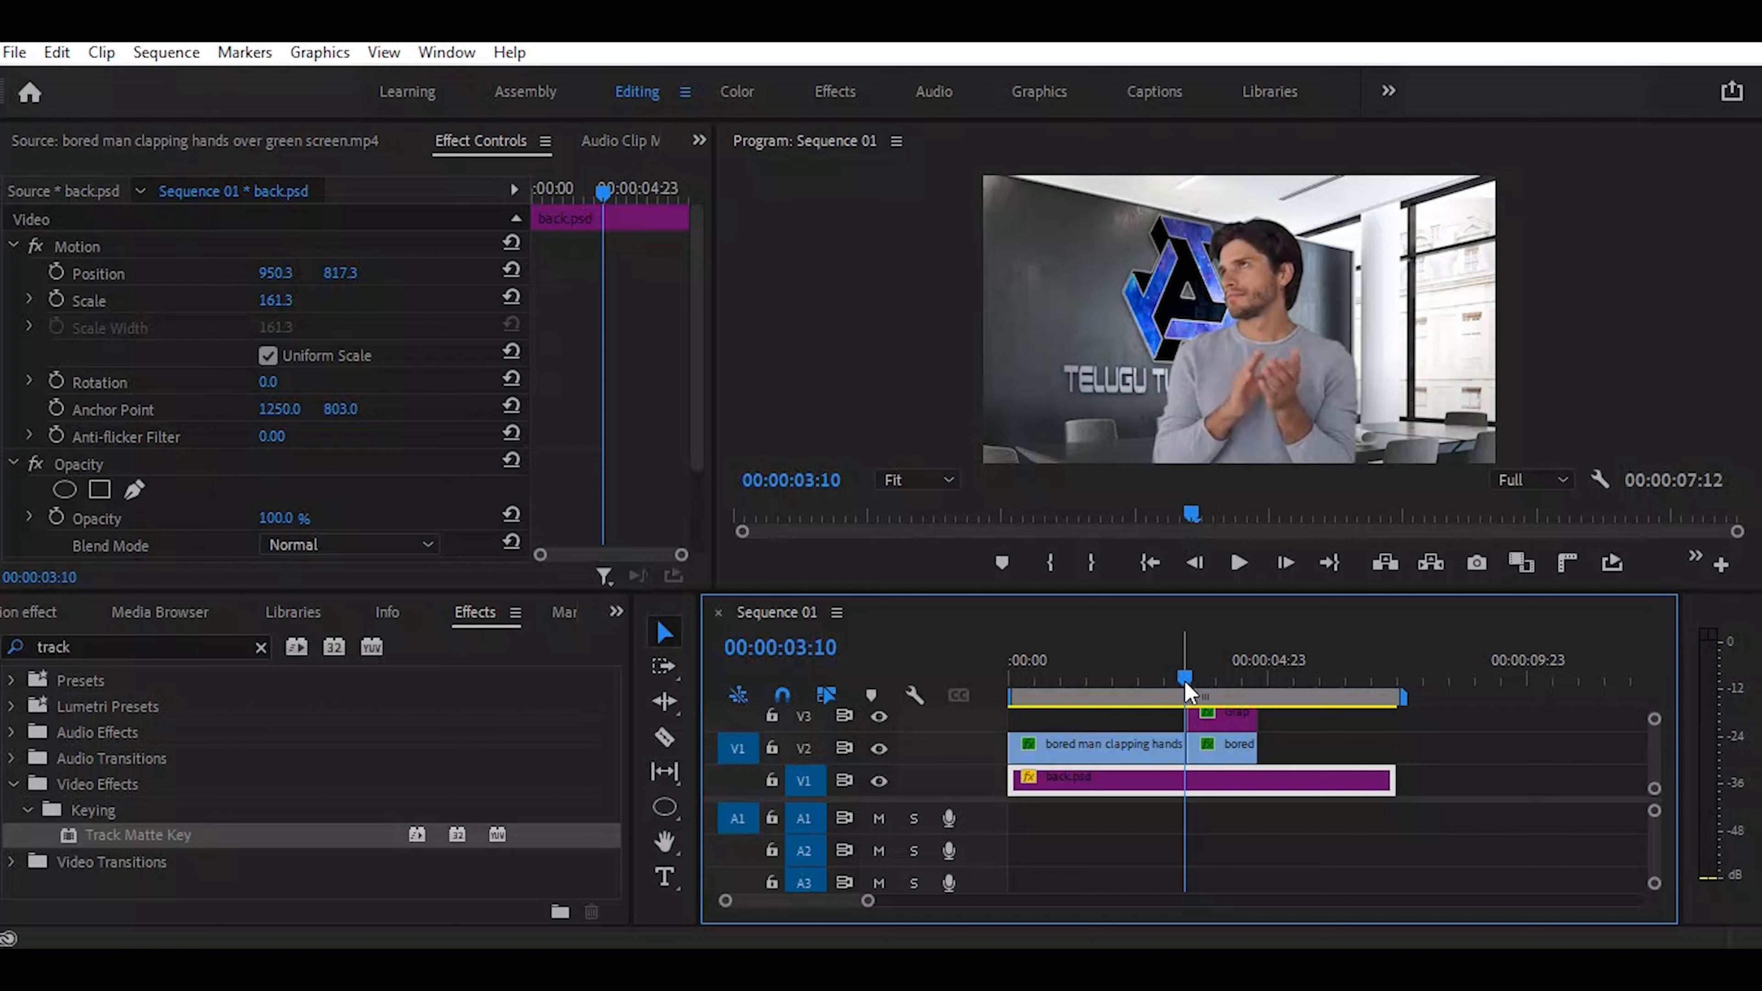
{"action": "key", "text": "space"}
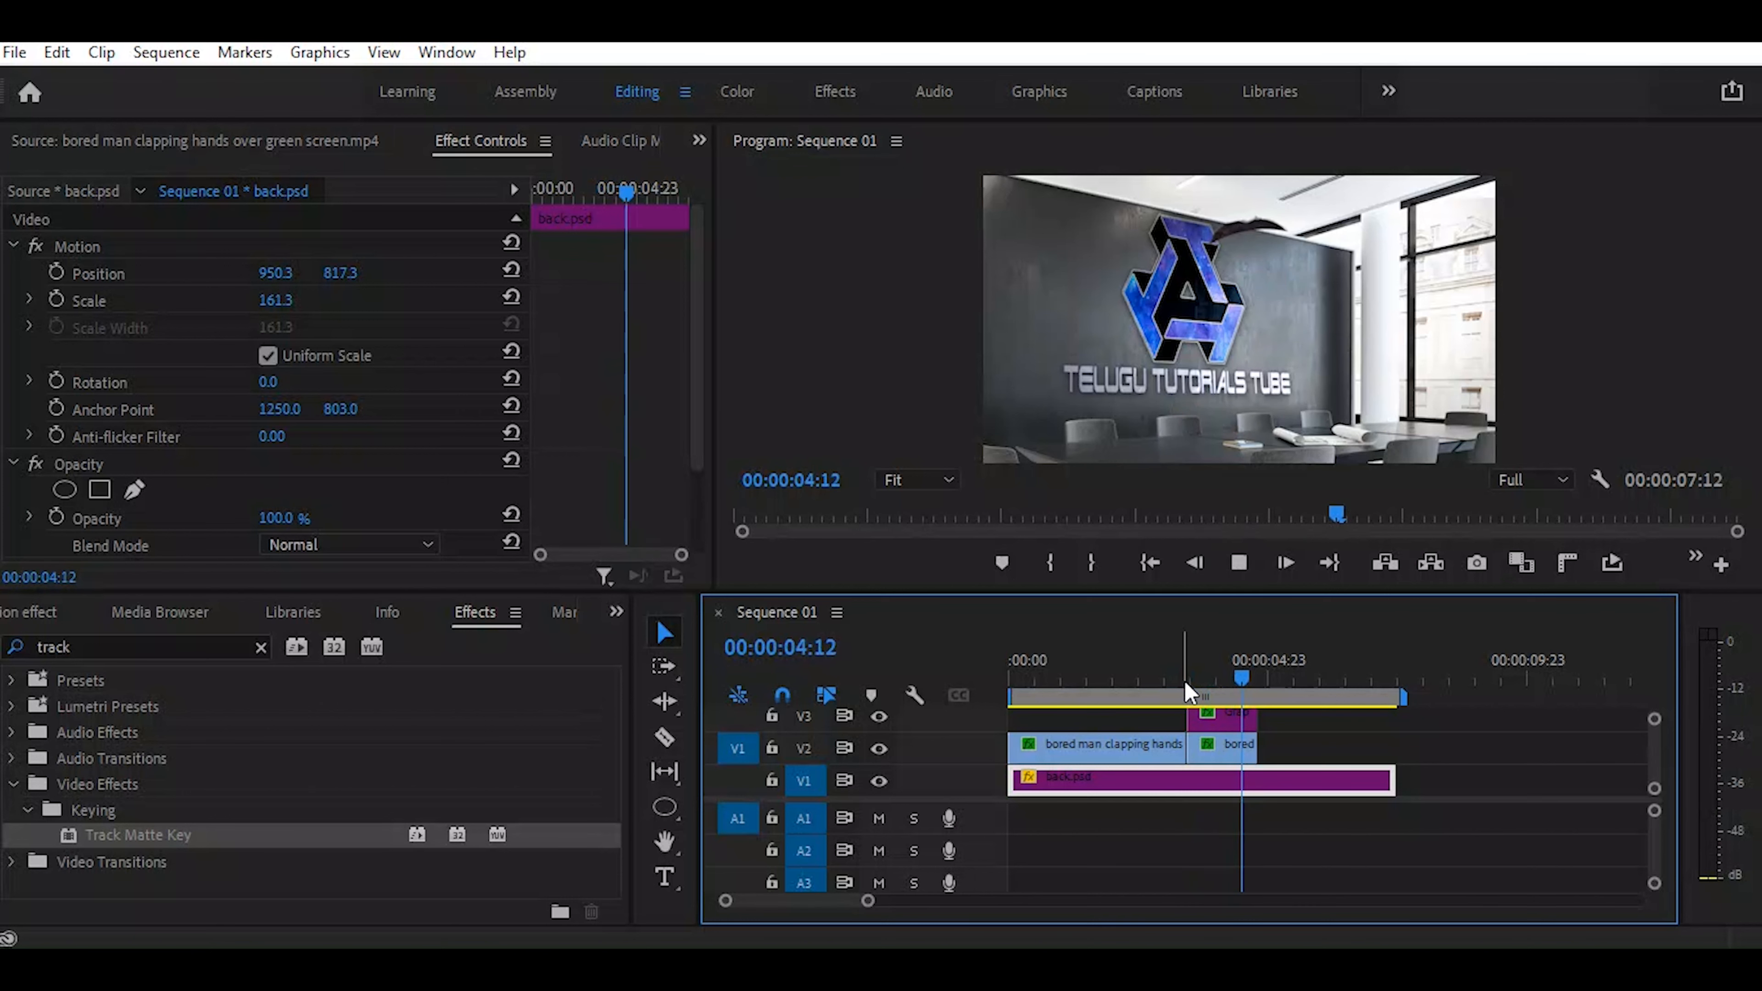
{"action": "key", "text": "space"}
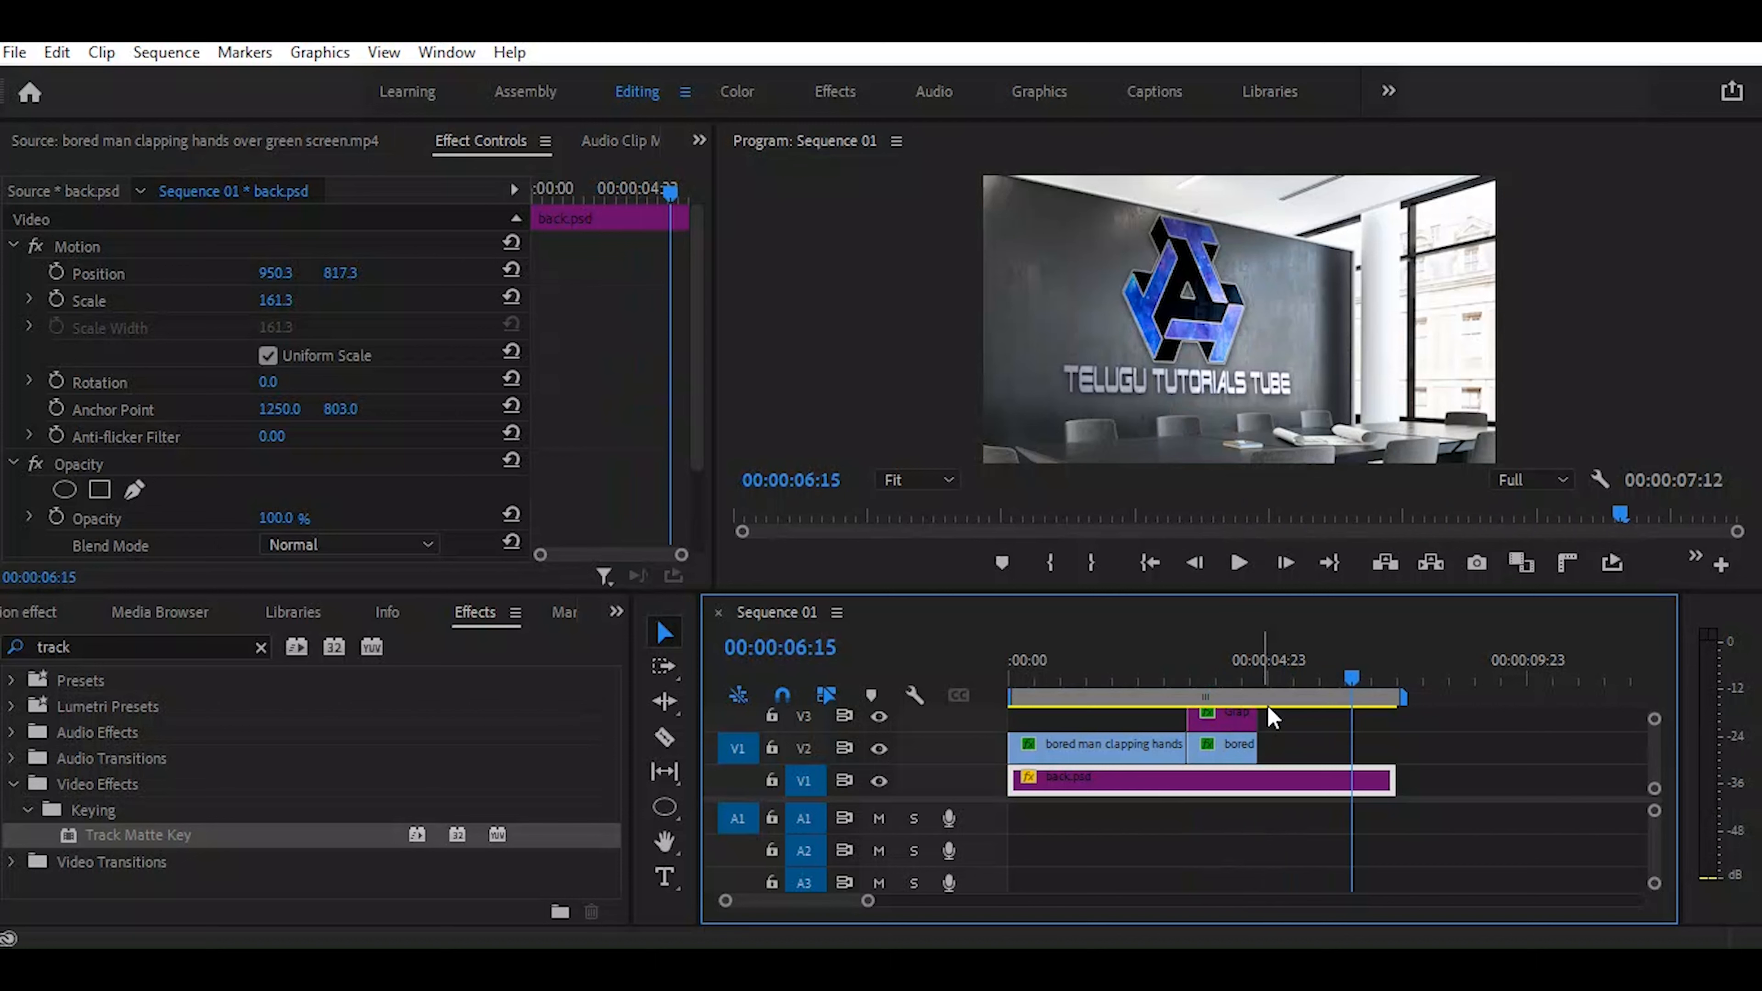
{"action": "scroll", "coordinate": [445, 410], "scroll_direction": "down", "scroll_amount": 2}
{"action": "scroll", "coordinate": [451, 390], "scroll_direction": "down", "scroll_amount": 2}
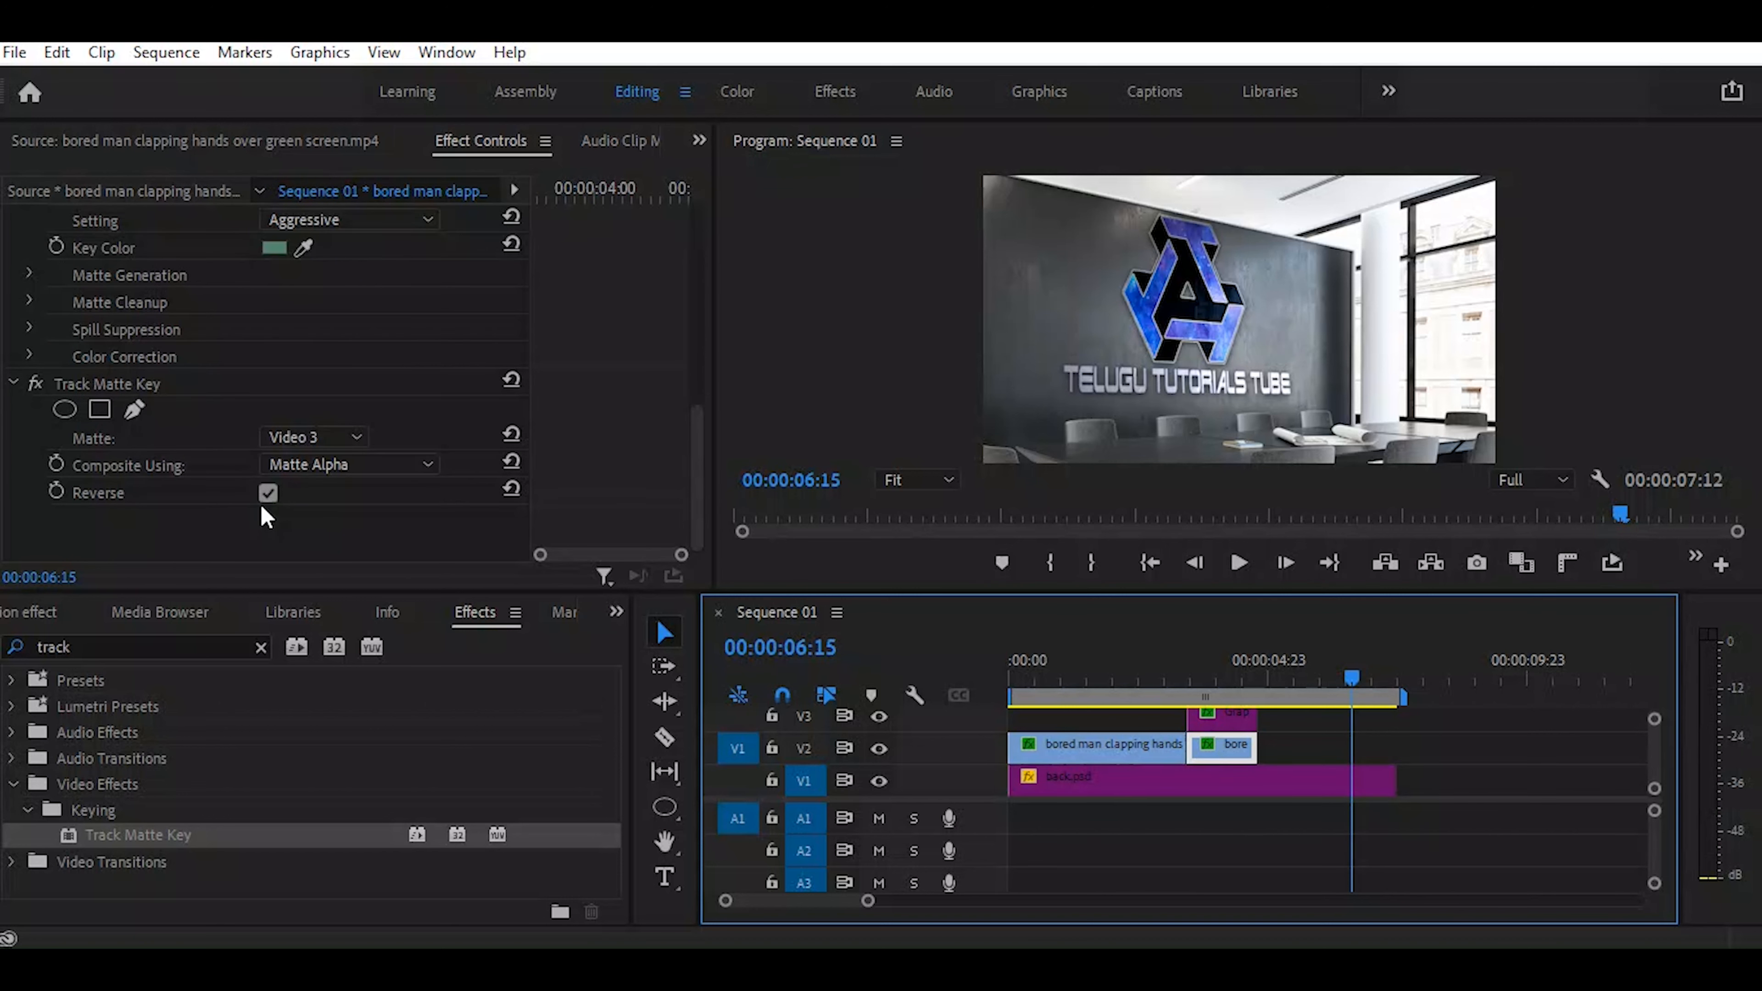
Find the Turbulent Displace effect and apply it to the ellipse graphic on V3
{"action": "left_click", "coordinate": [1246, 722]}
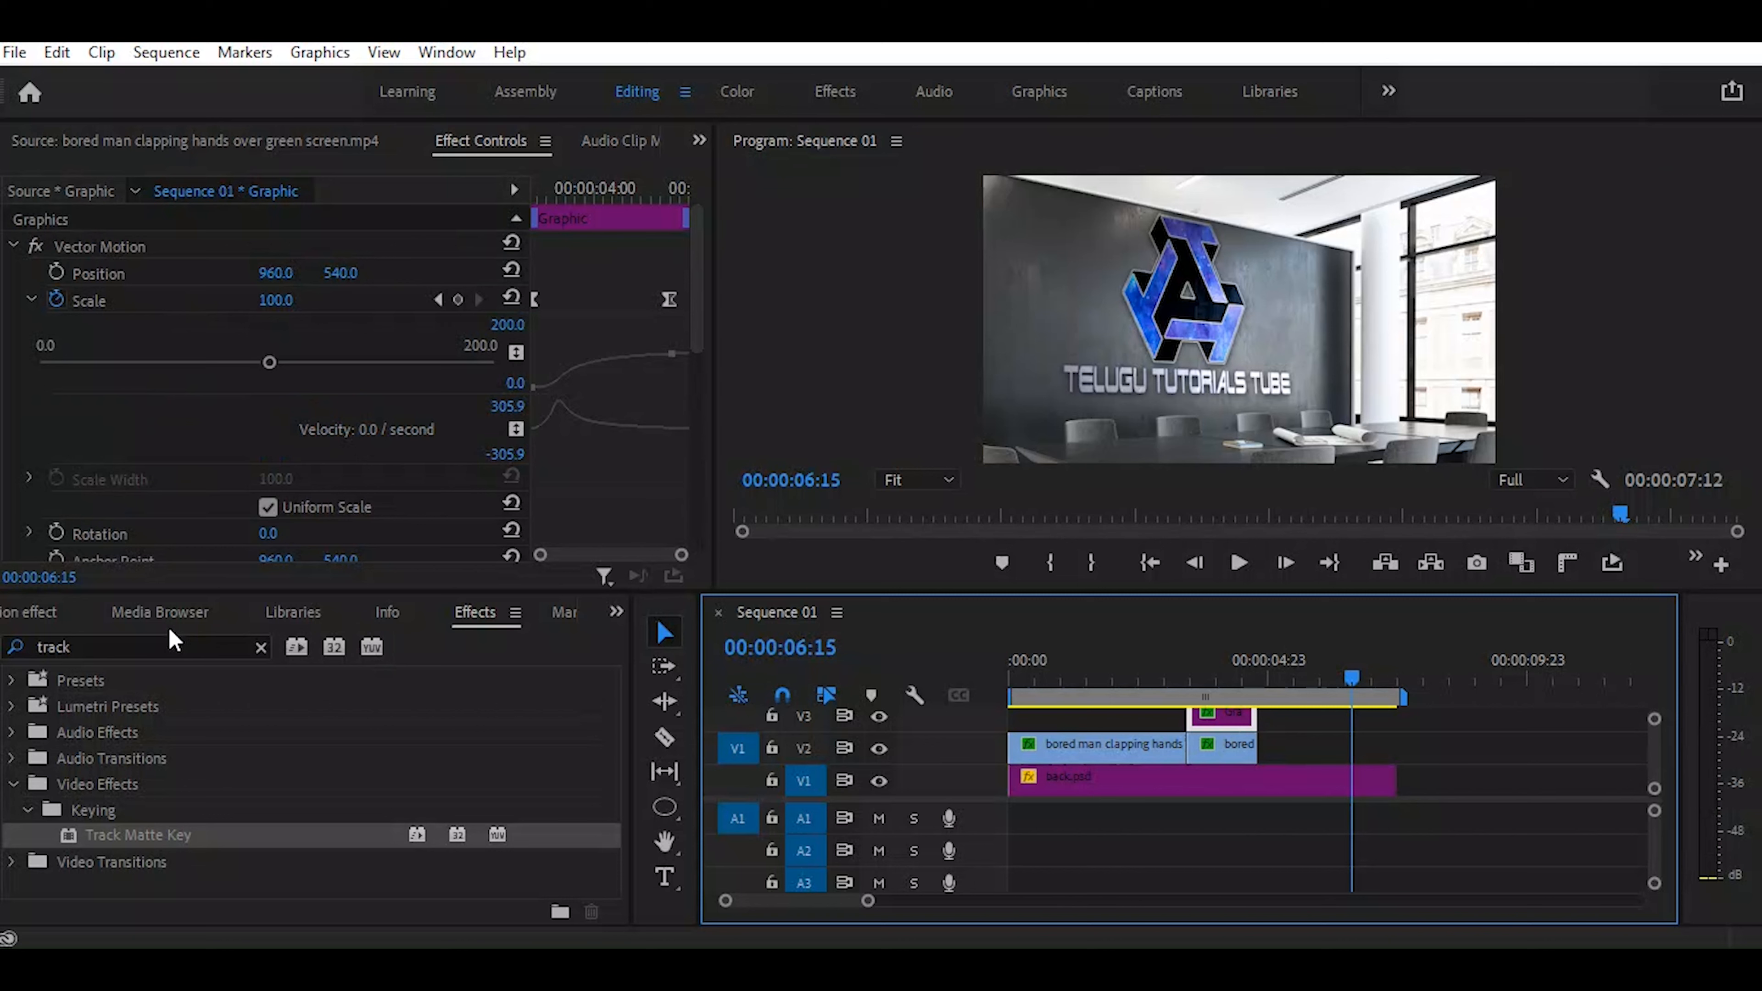
{"action": "double_click", "coordinate": [105, 647]}
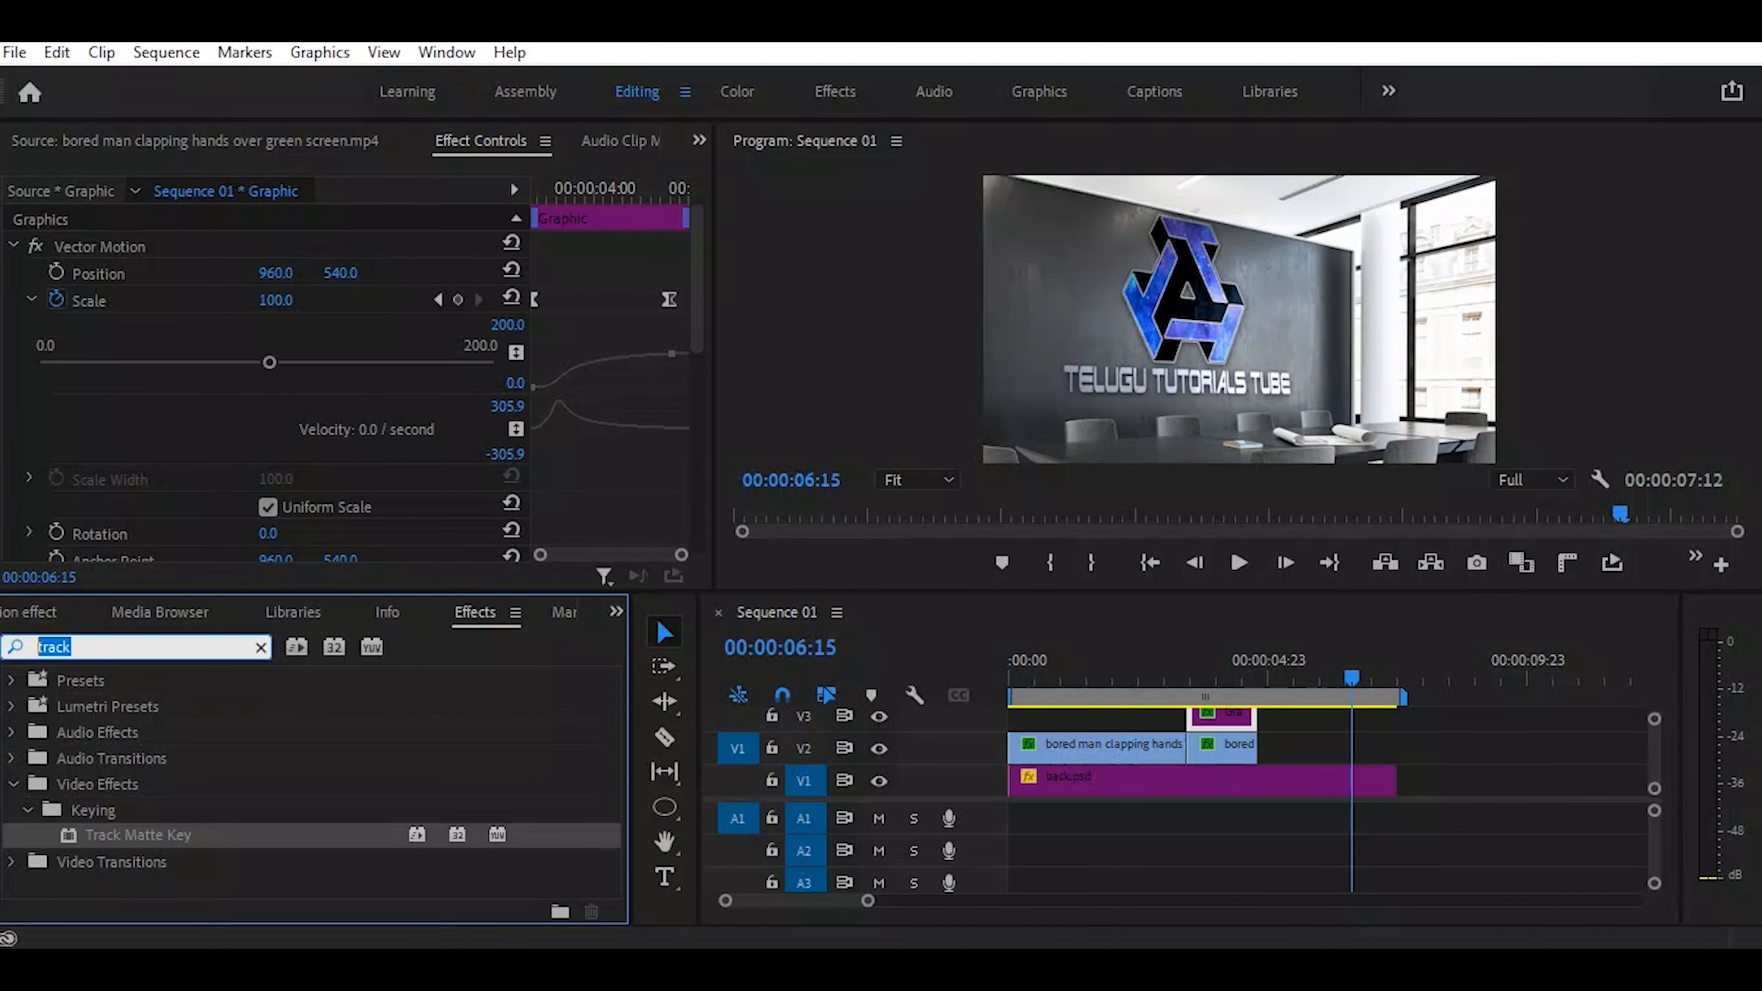
{"action": "type", "text": "tur"}
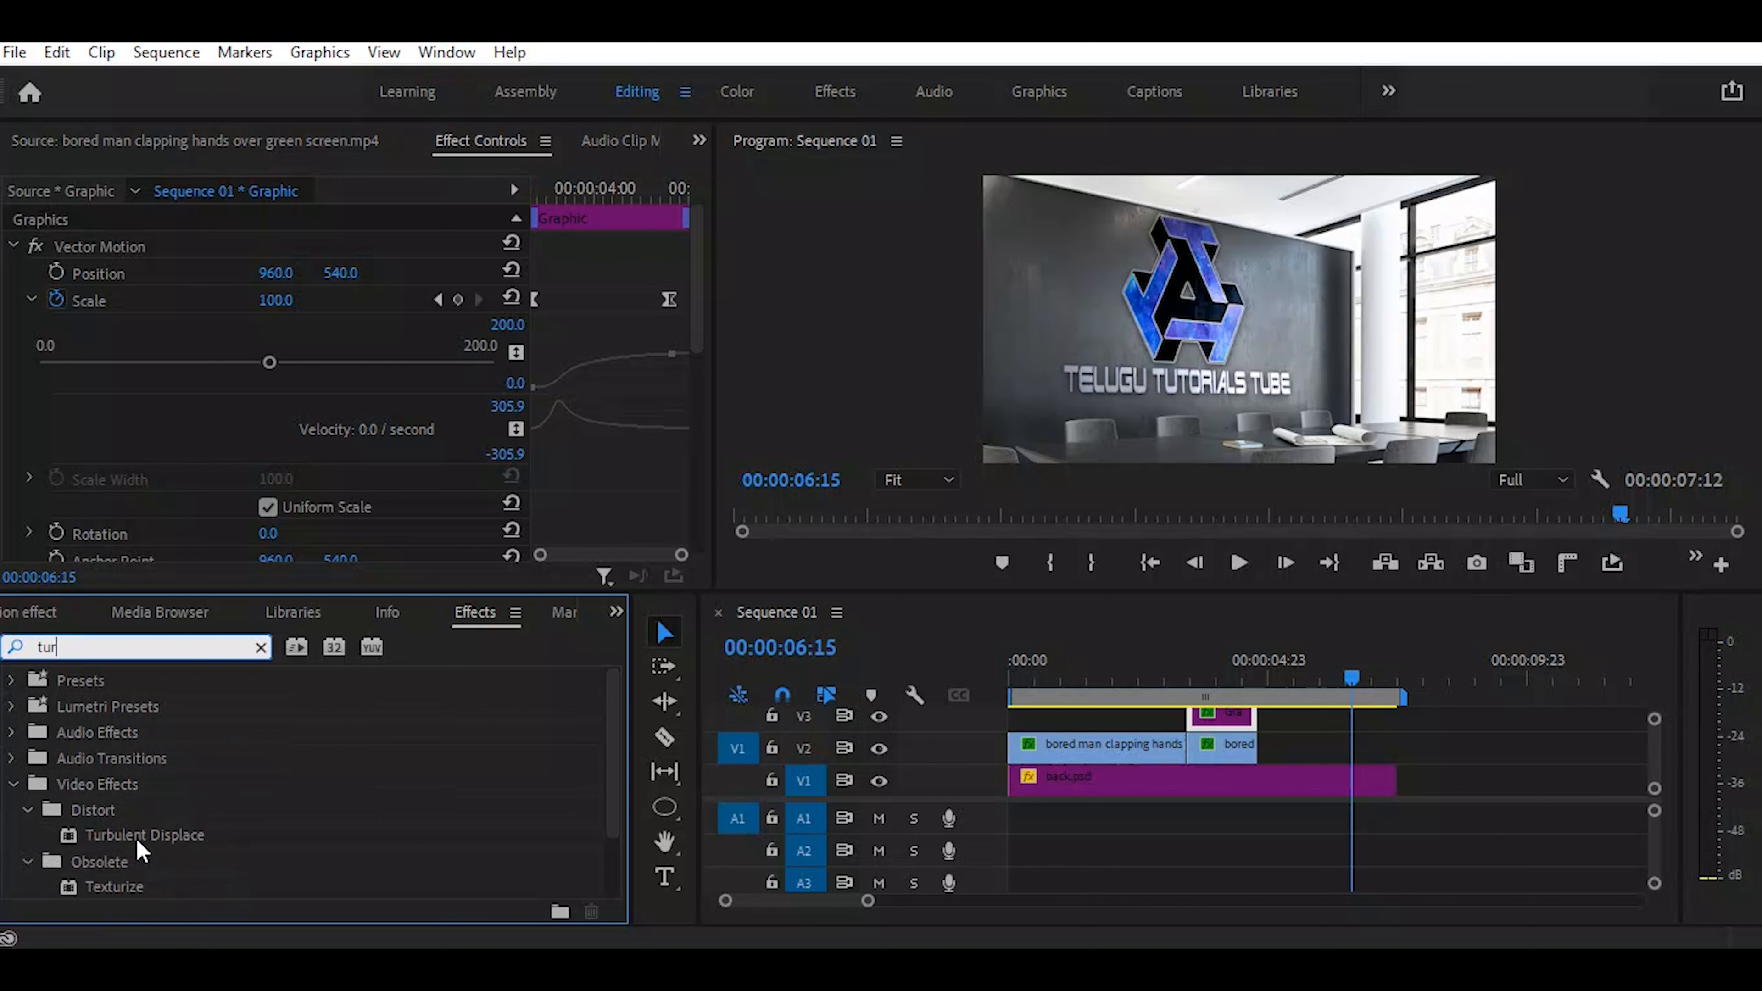
{"action": "left_click_drag", "start_coordinate": [139, 848], "coordinate": [1228, 718]}
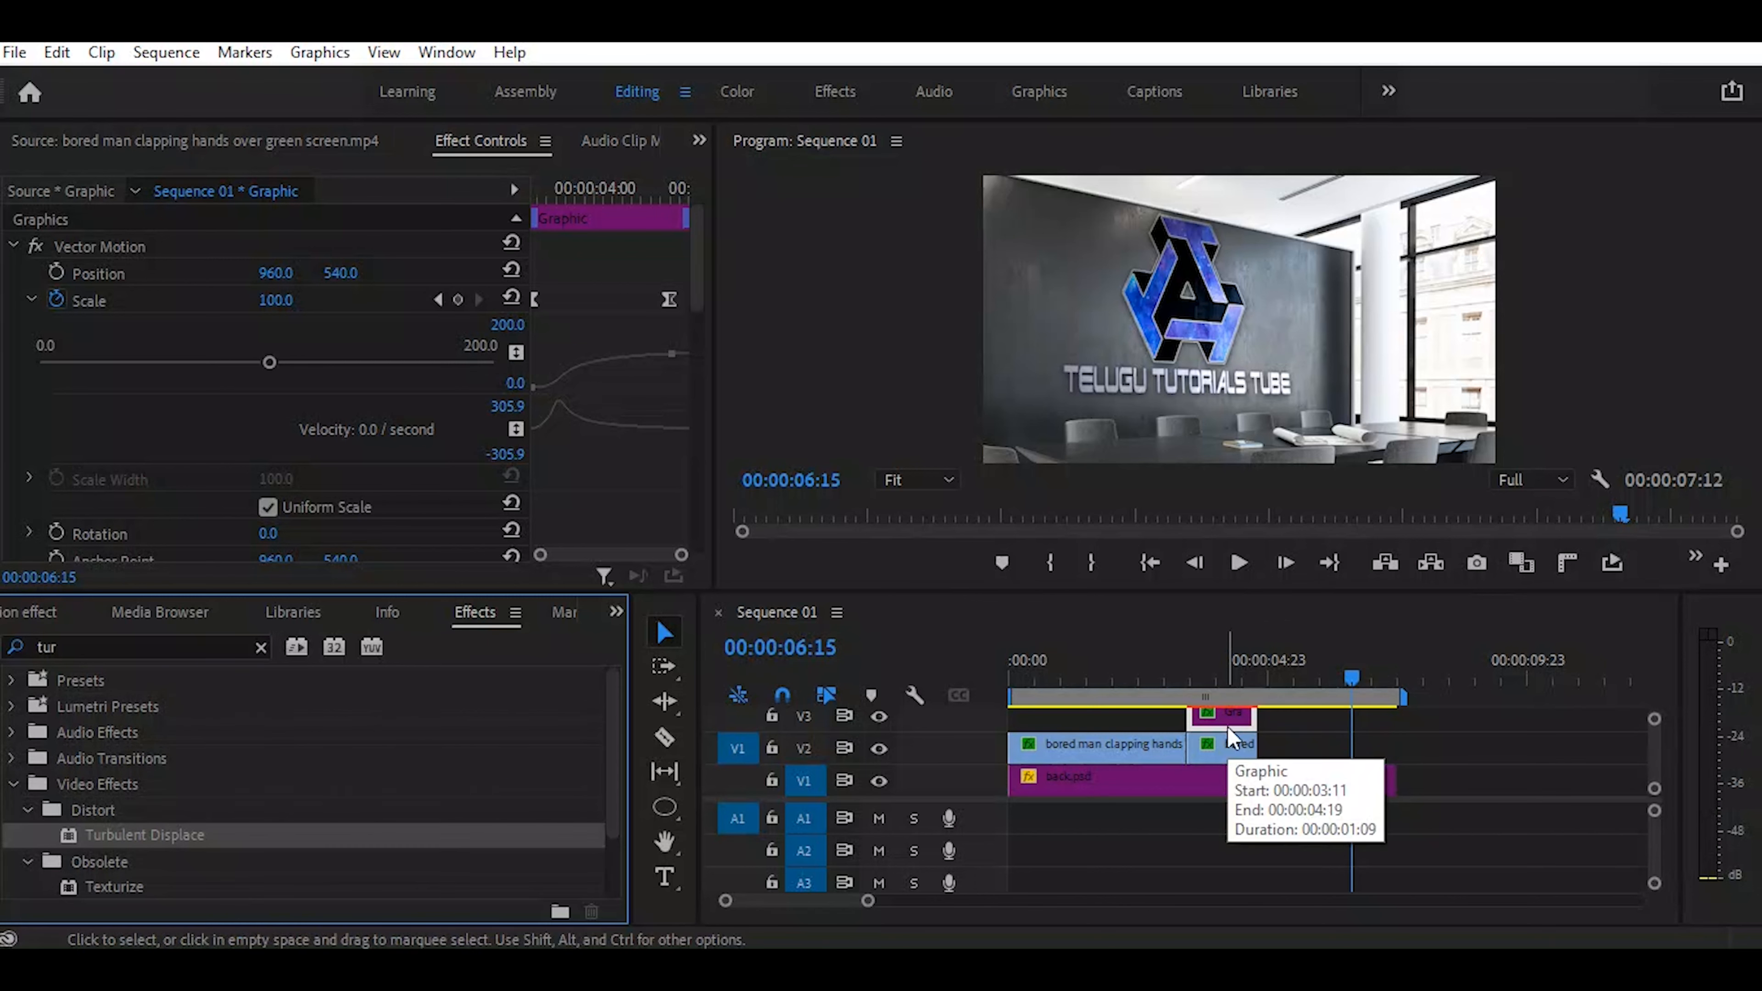
Set the graphic's Turbulent Displace Amount to 530, checking the distortion at 00:00:04:02
{"action": "left_click_drag", "start_coordinate": [698, 287], "coordinate": [683, 525]}
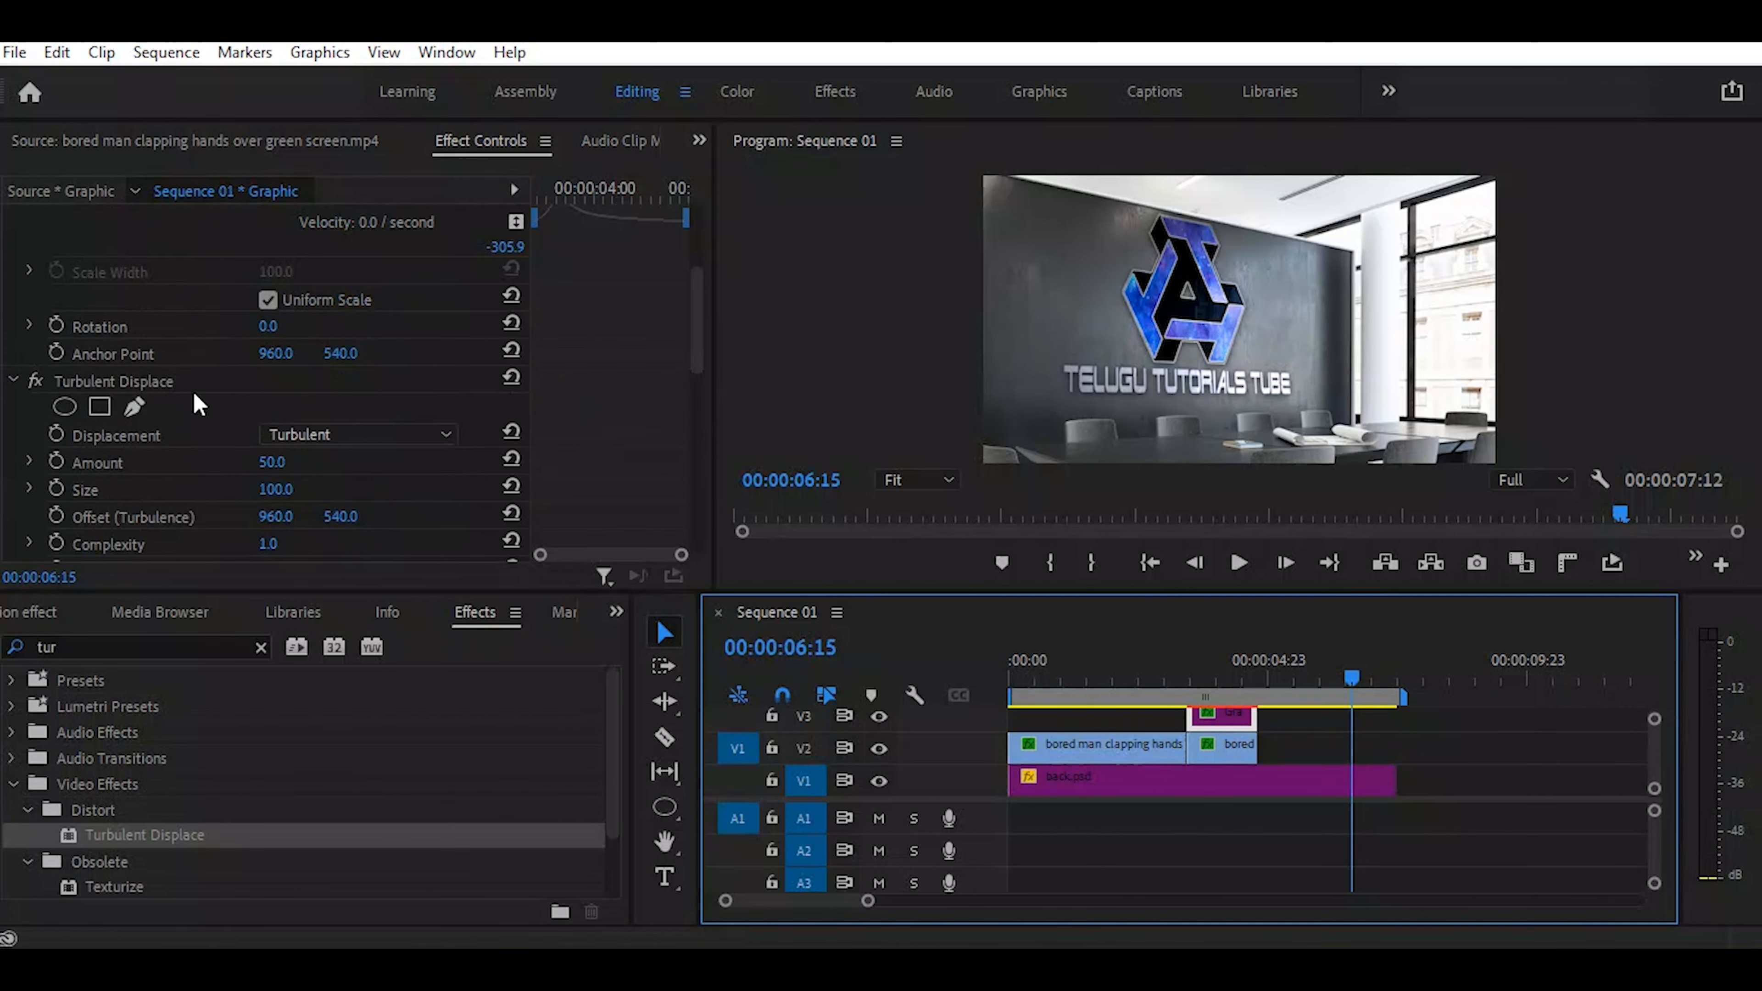
{"action": "scroll", "coordinate": [364, 401], "scroll_direction": "down", "scroll_amount": 2}
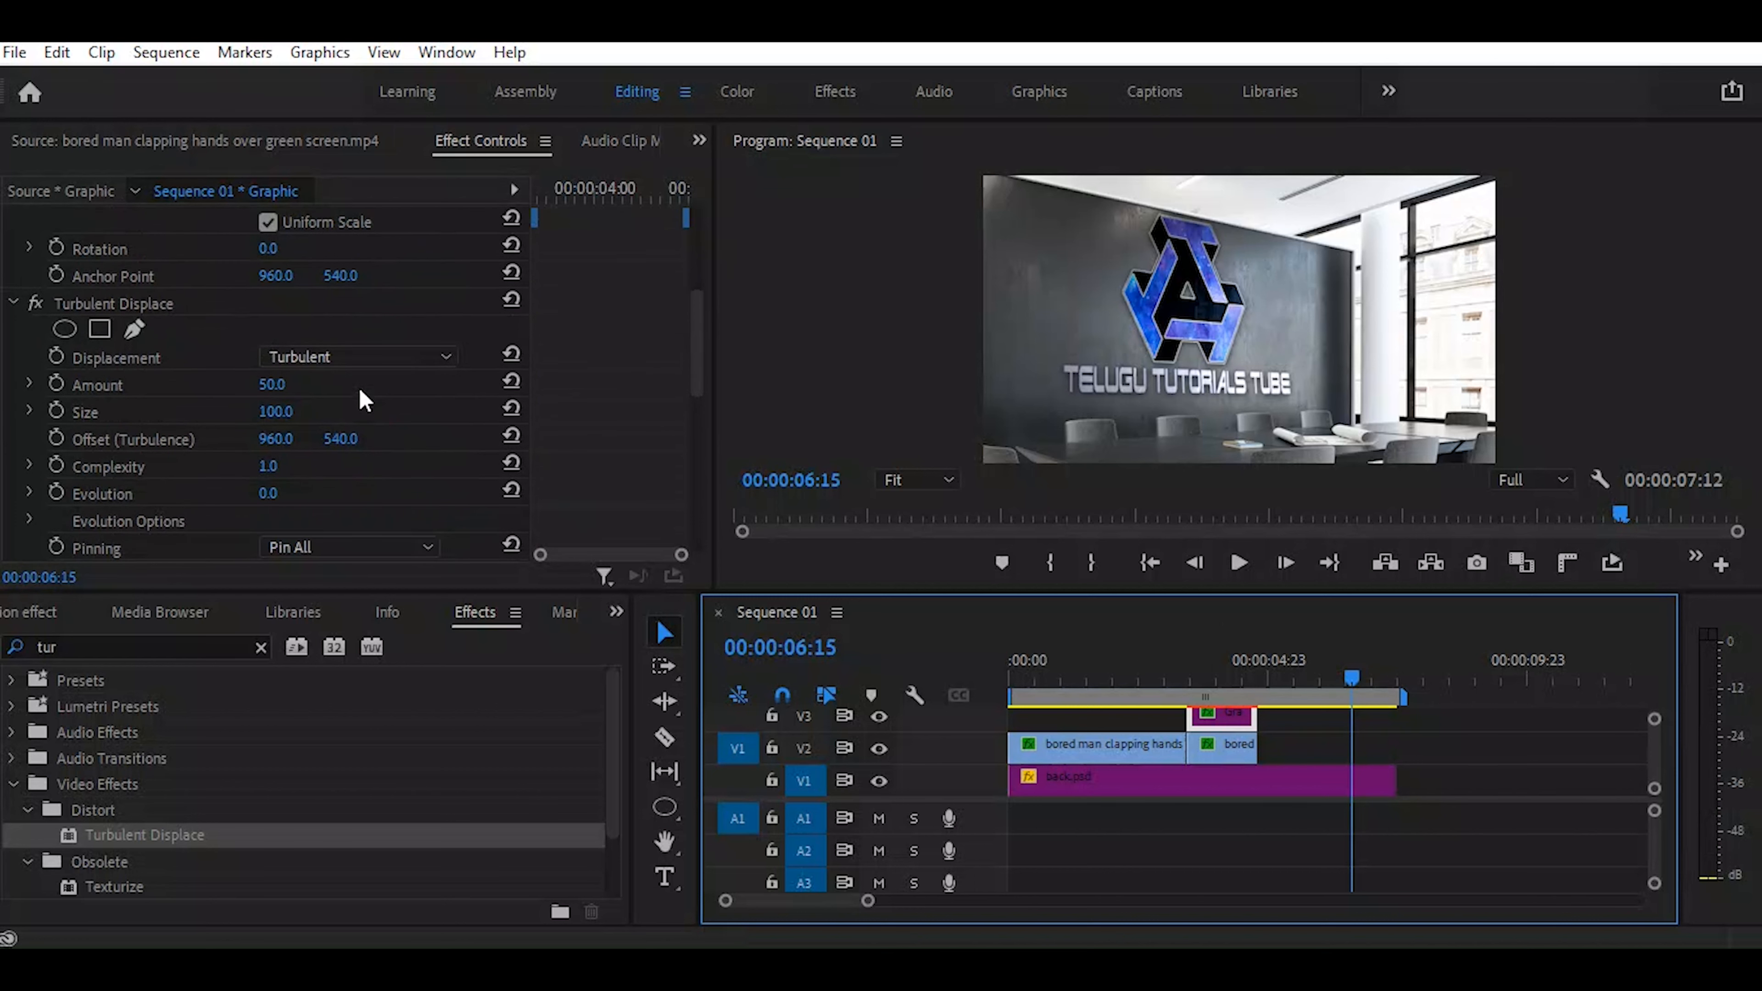
{"action": "left_click_drag", "start_coordinate": [274, 385], "coordinate": [587, 385]}
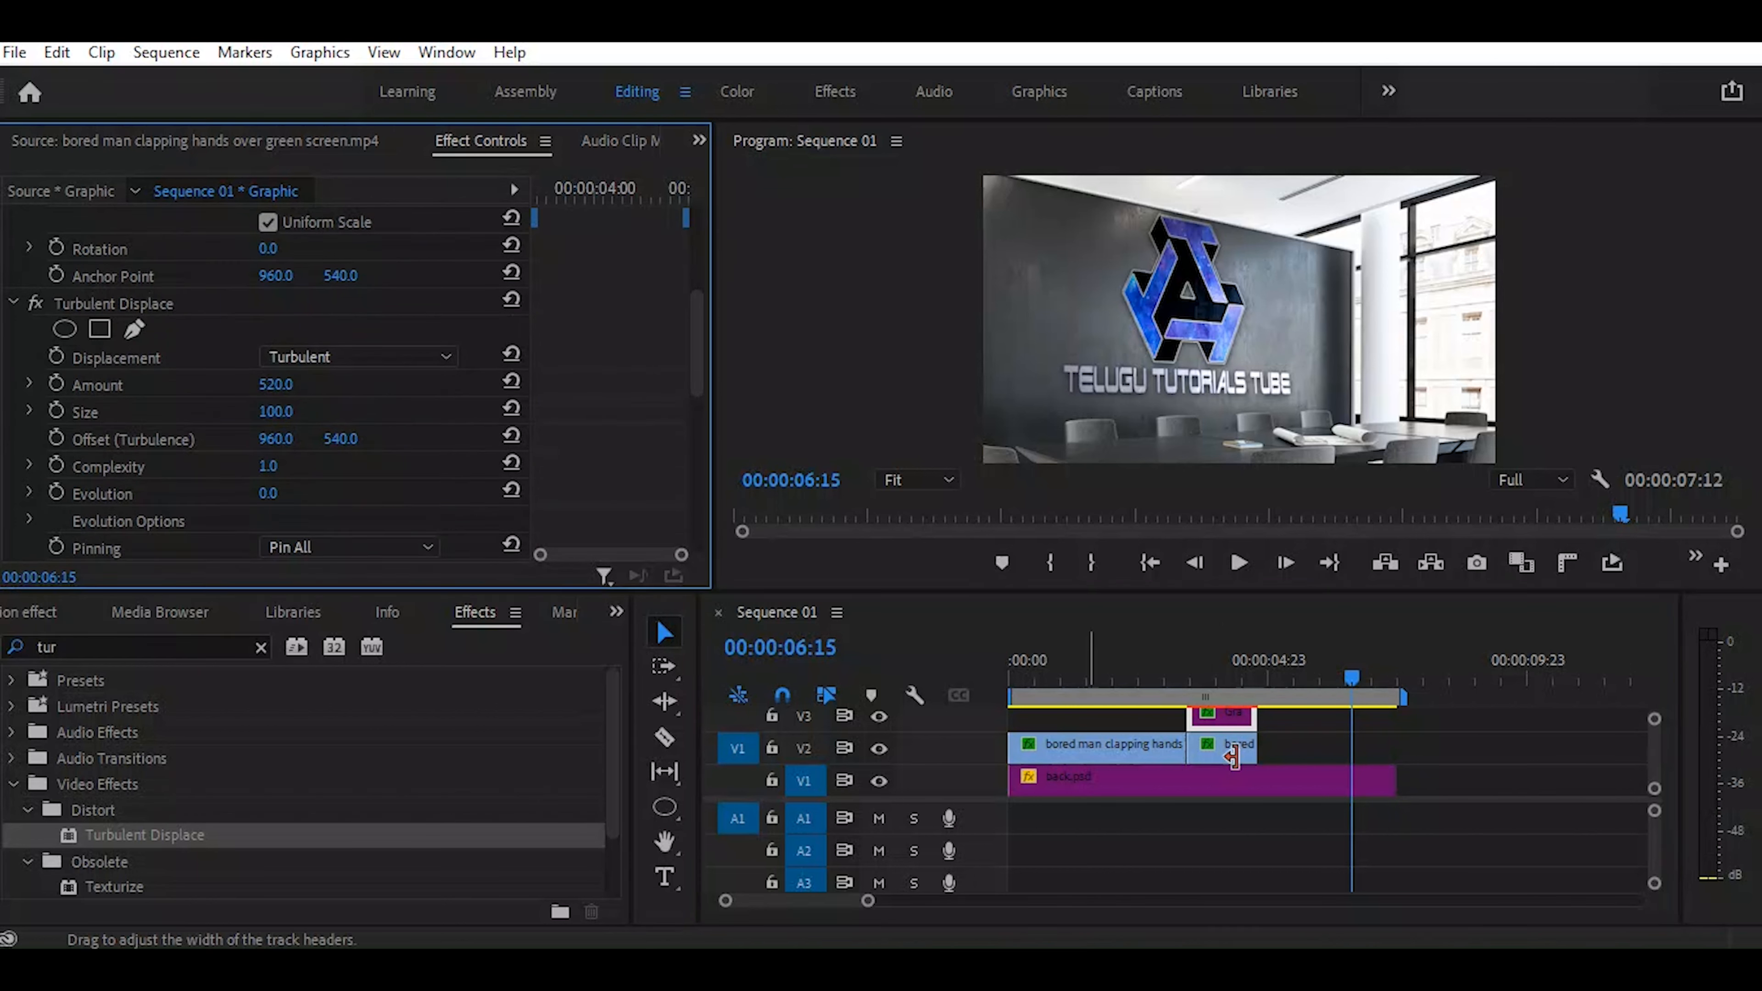
{"action": "left_click", "coordinate": [1221, 673]}
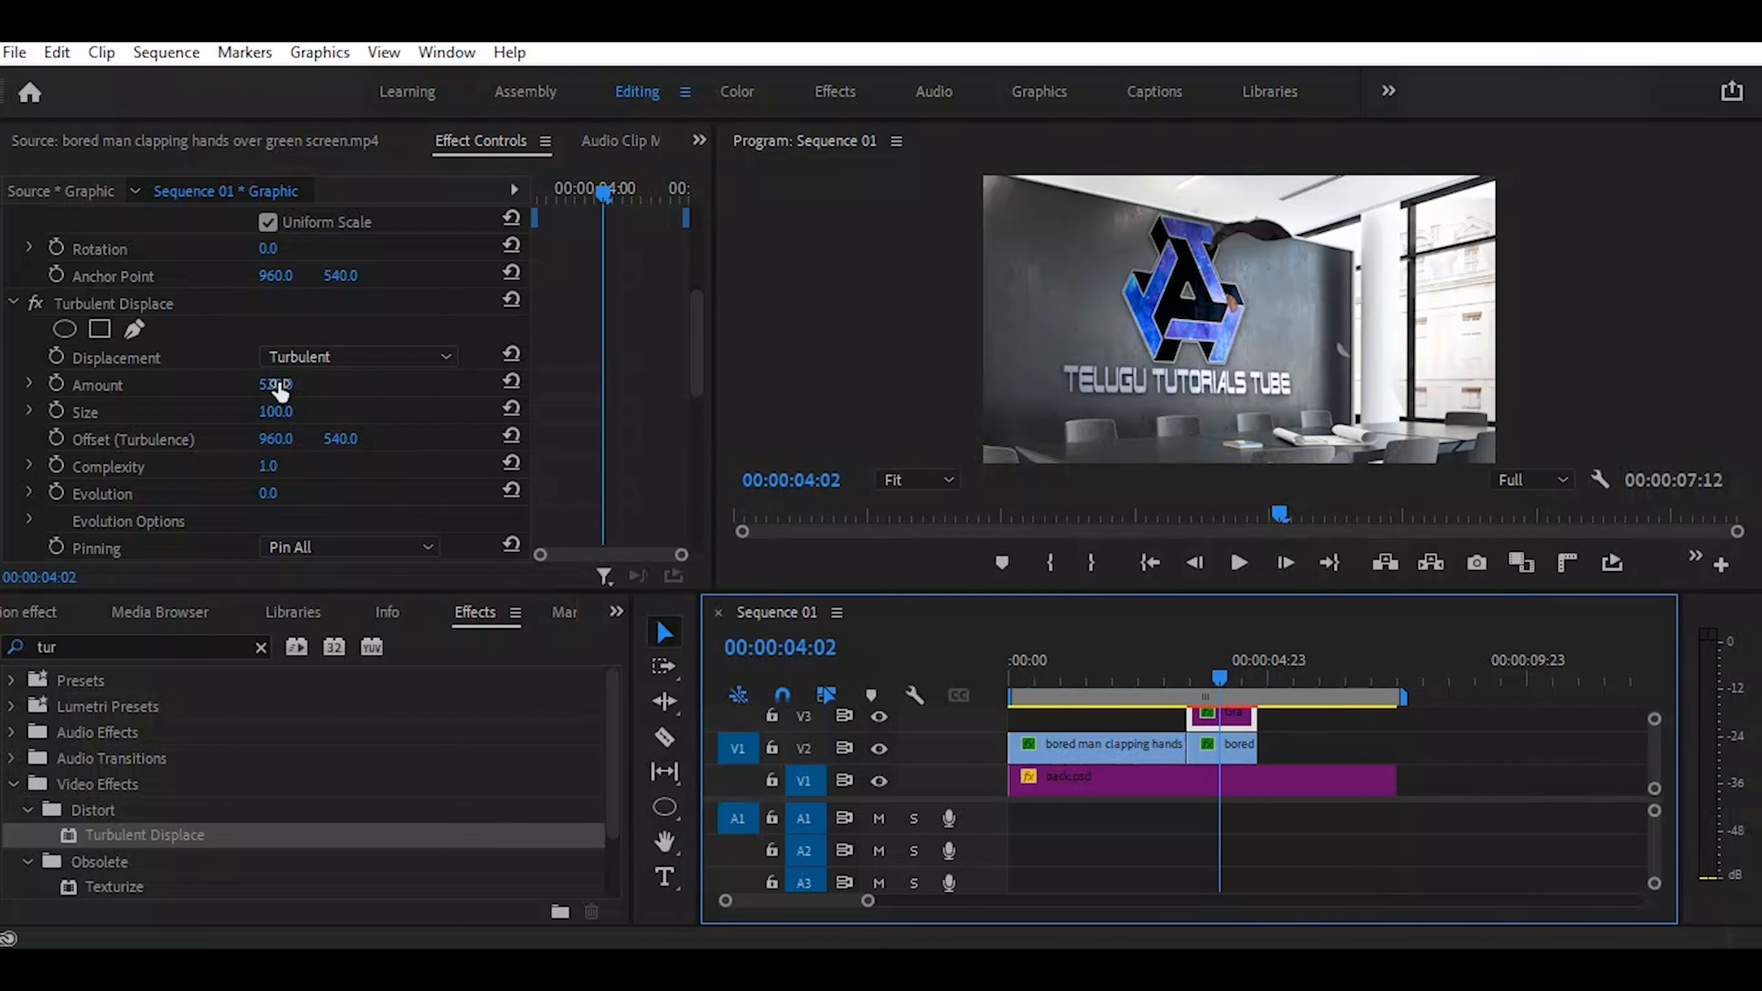
{"action": "mouse_move", "coordinate": [276, 384]}
{"action": "left_mouse_down"}
{"action": "mouse_move", "coordinate": [166, 385]}
{"action": "mouse_move", "coordinate": [282, 385]}
{"action": "left_mouse_up"}
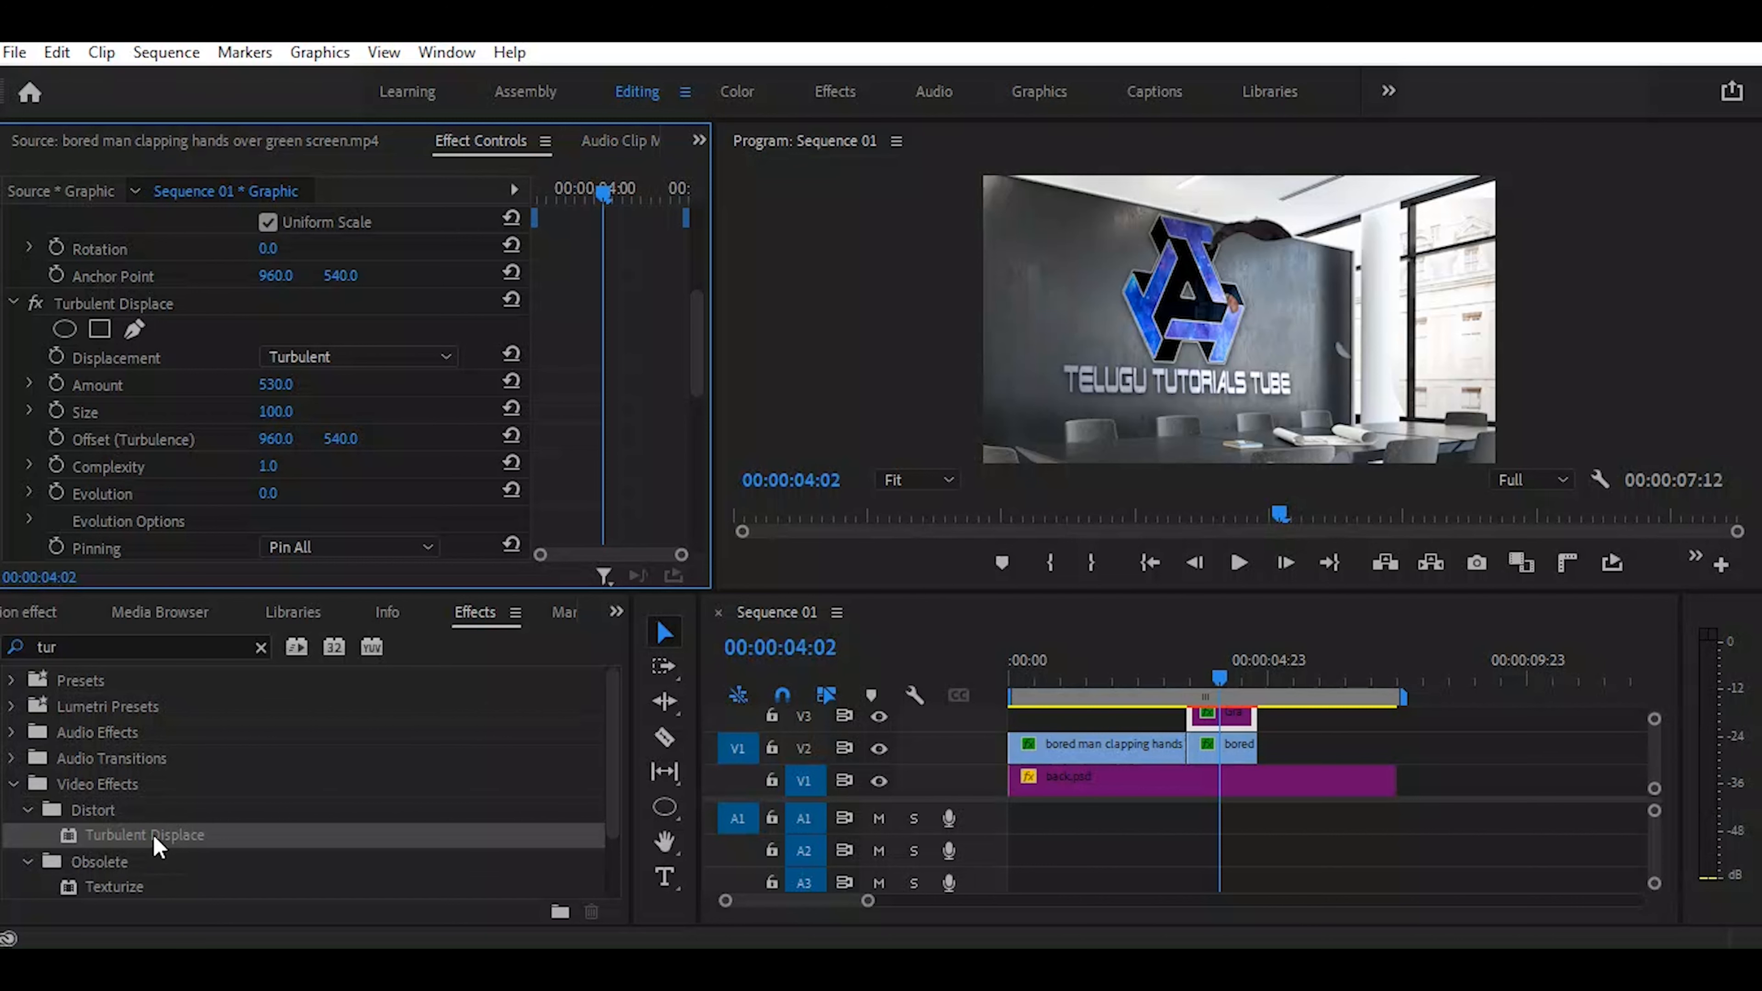
Add a second Turbulent Displace effect to the graphic, placed directly above the existing one
{"action": "left_click_drag", "start_coordinate": [153, 836], "coordinate": [100, 285]}
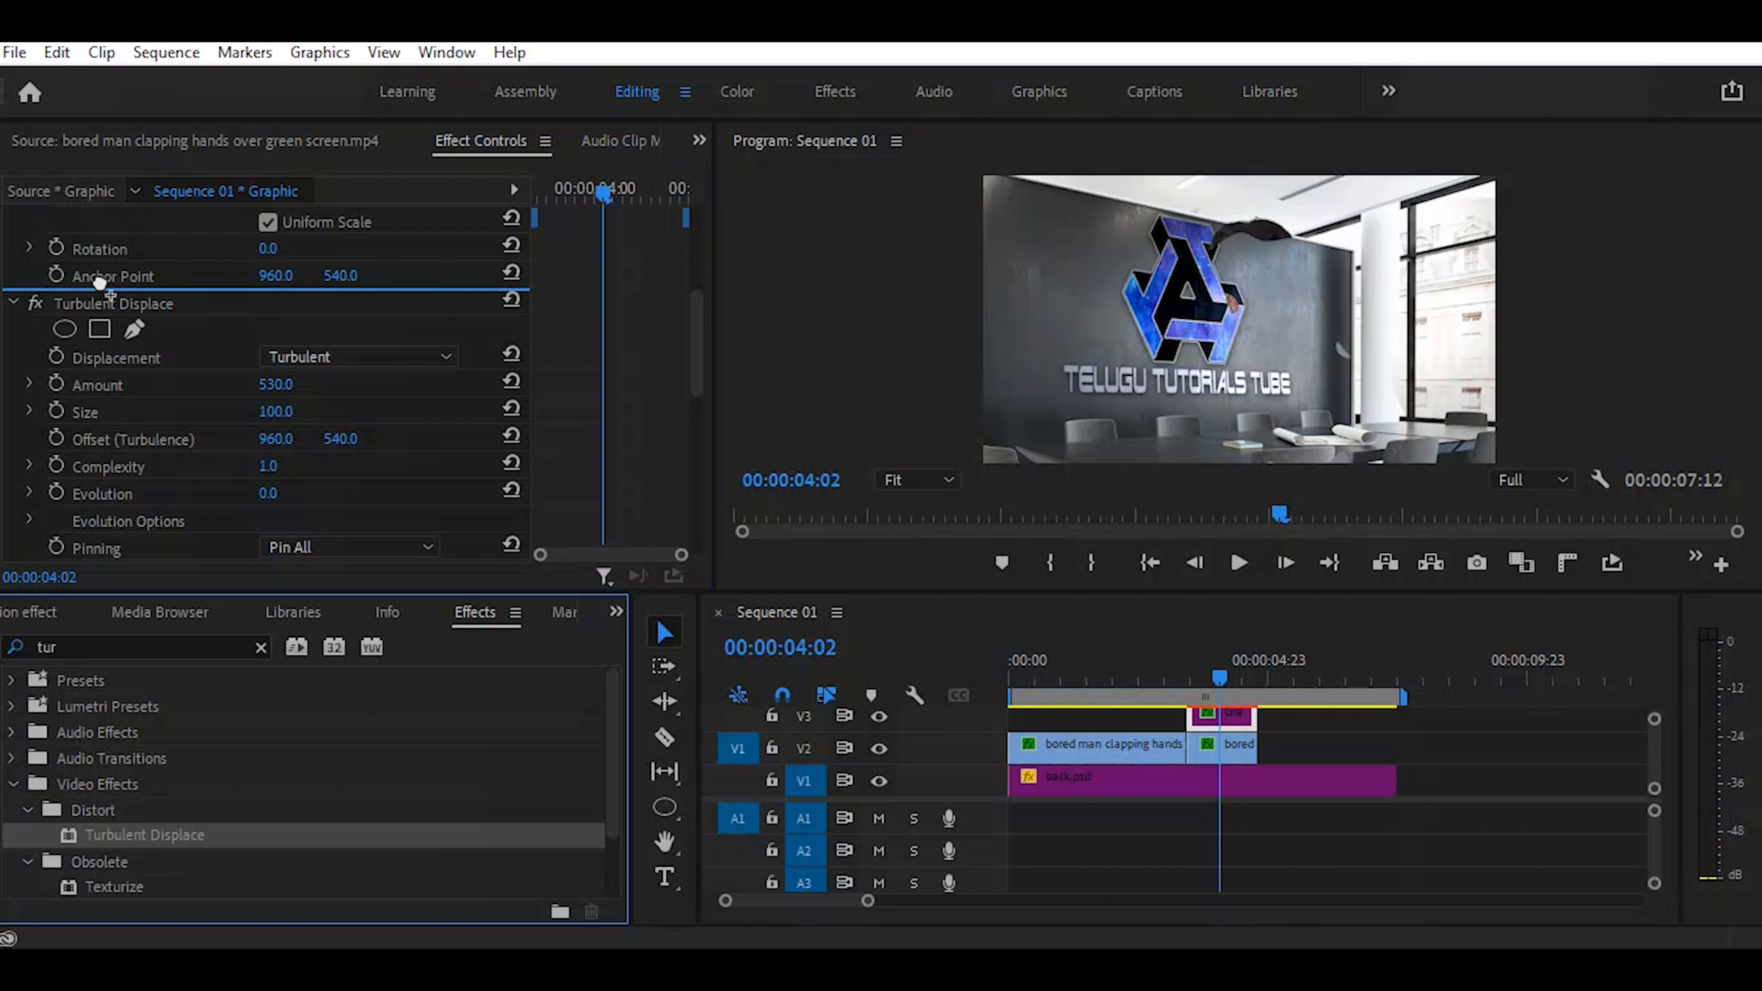
{"action": "left_click_drag", "start_coordinate": [101, 284], "coordinate": [105, 284]}
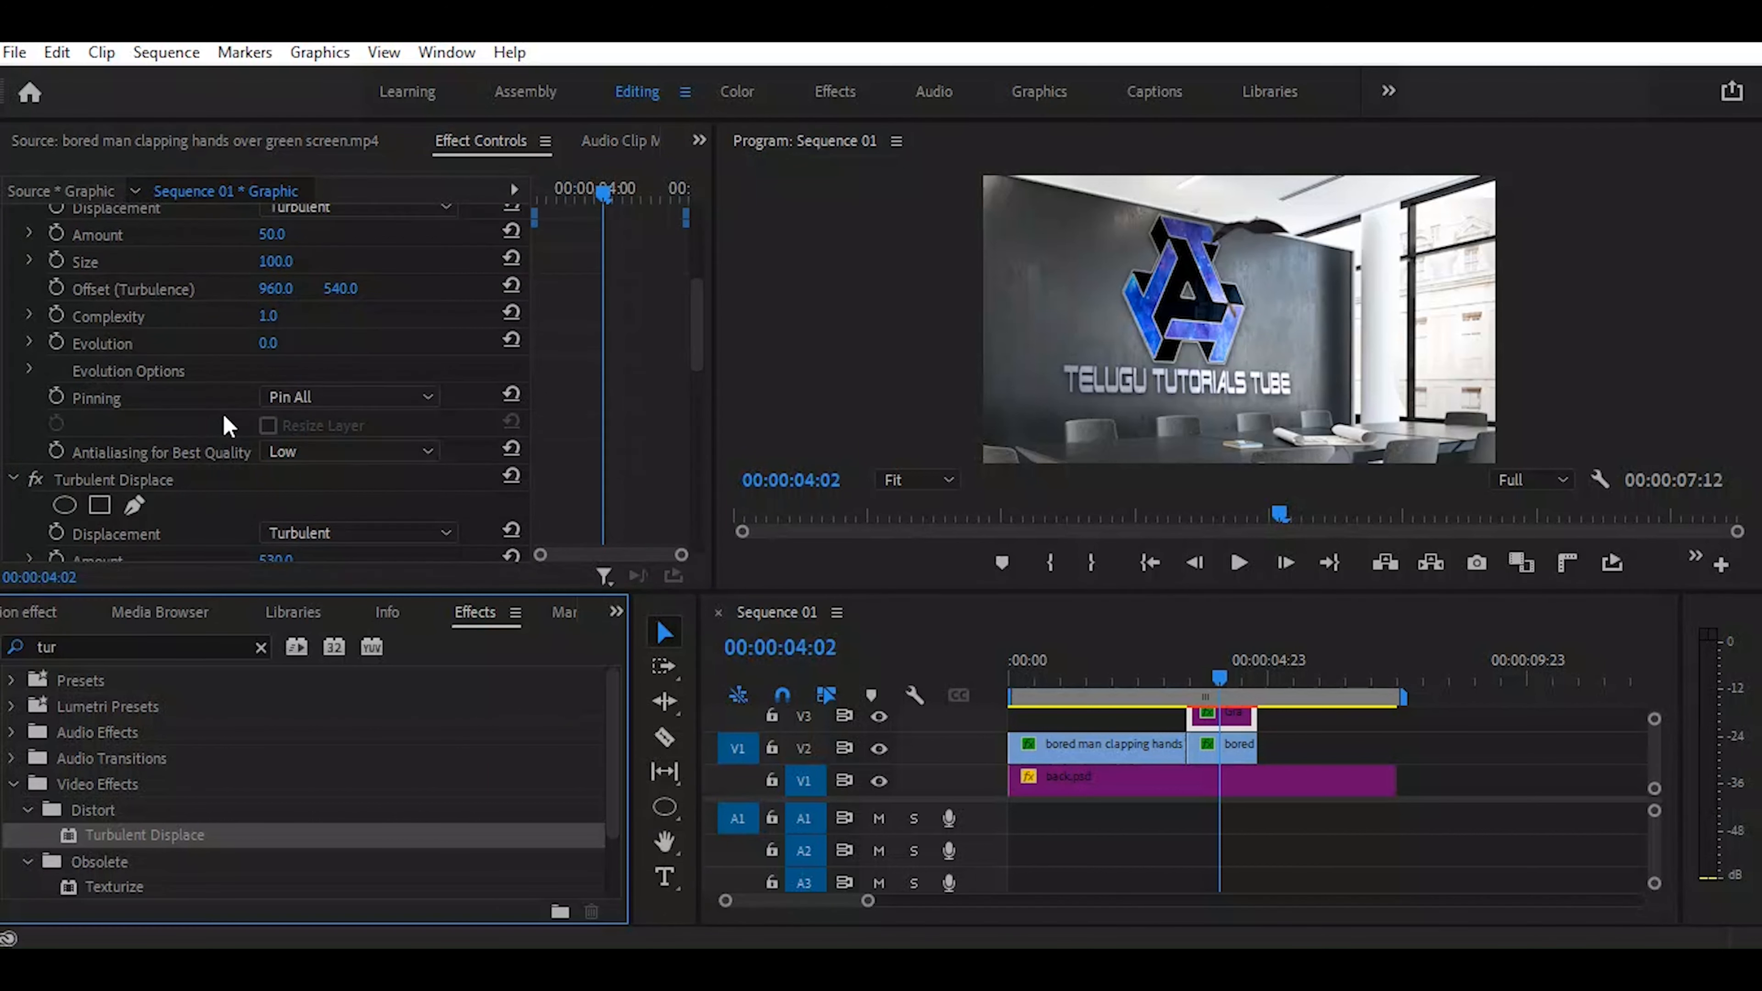
{"action": "scroll", "coordinate": [243, 417], "scroll_direction": "up", "scroll_amount": 3}
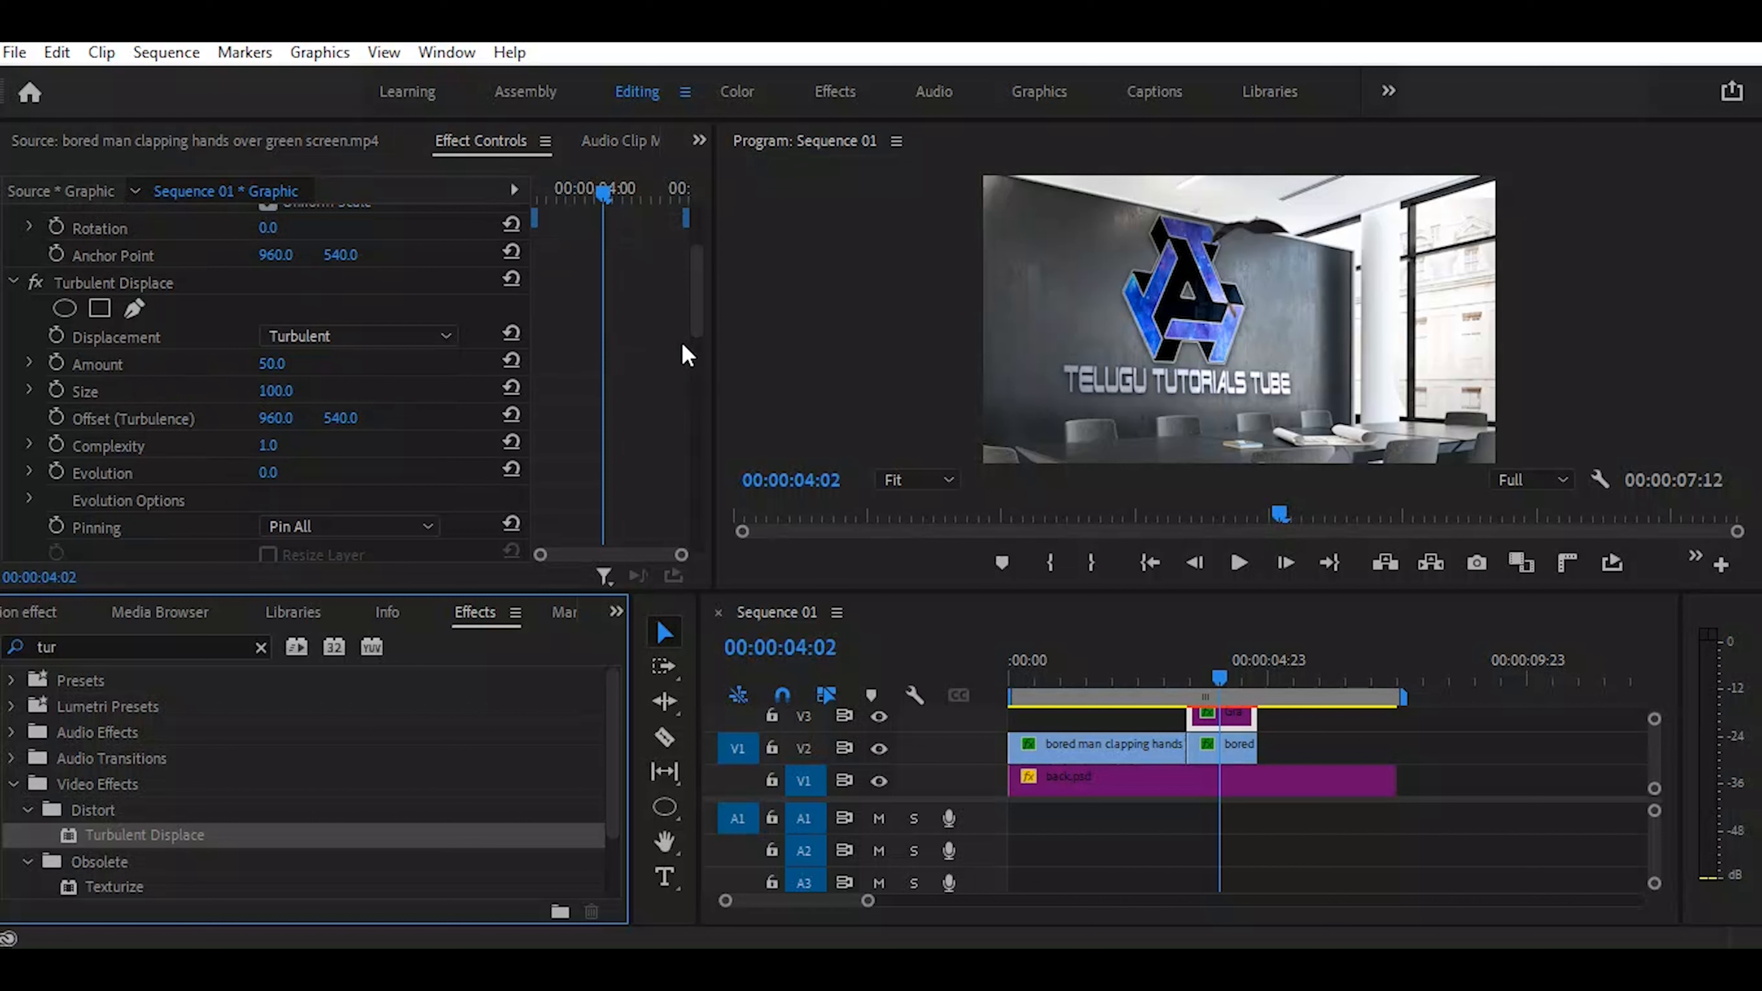
Keyframe the upper Turbulent Displace's Amount at 50 at 00:00:04:17 and at the graphic's first frame, 00:00:03:11
{"action": "left_click_drag", "start_coordinate": [611, 197], "coordinate": [683, 223]}
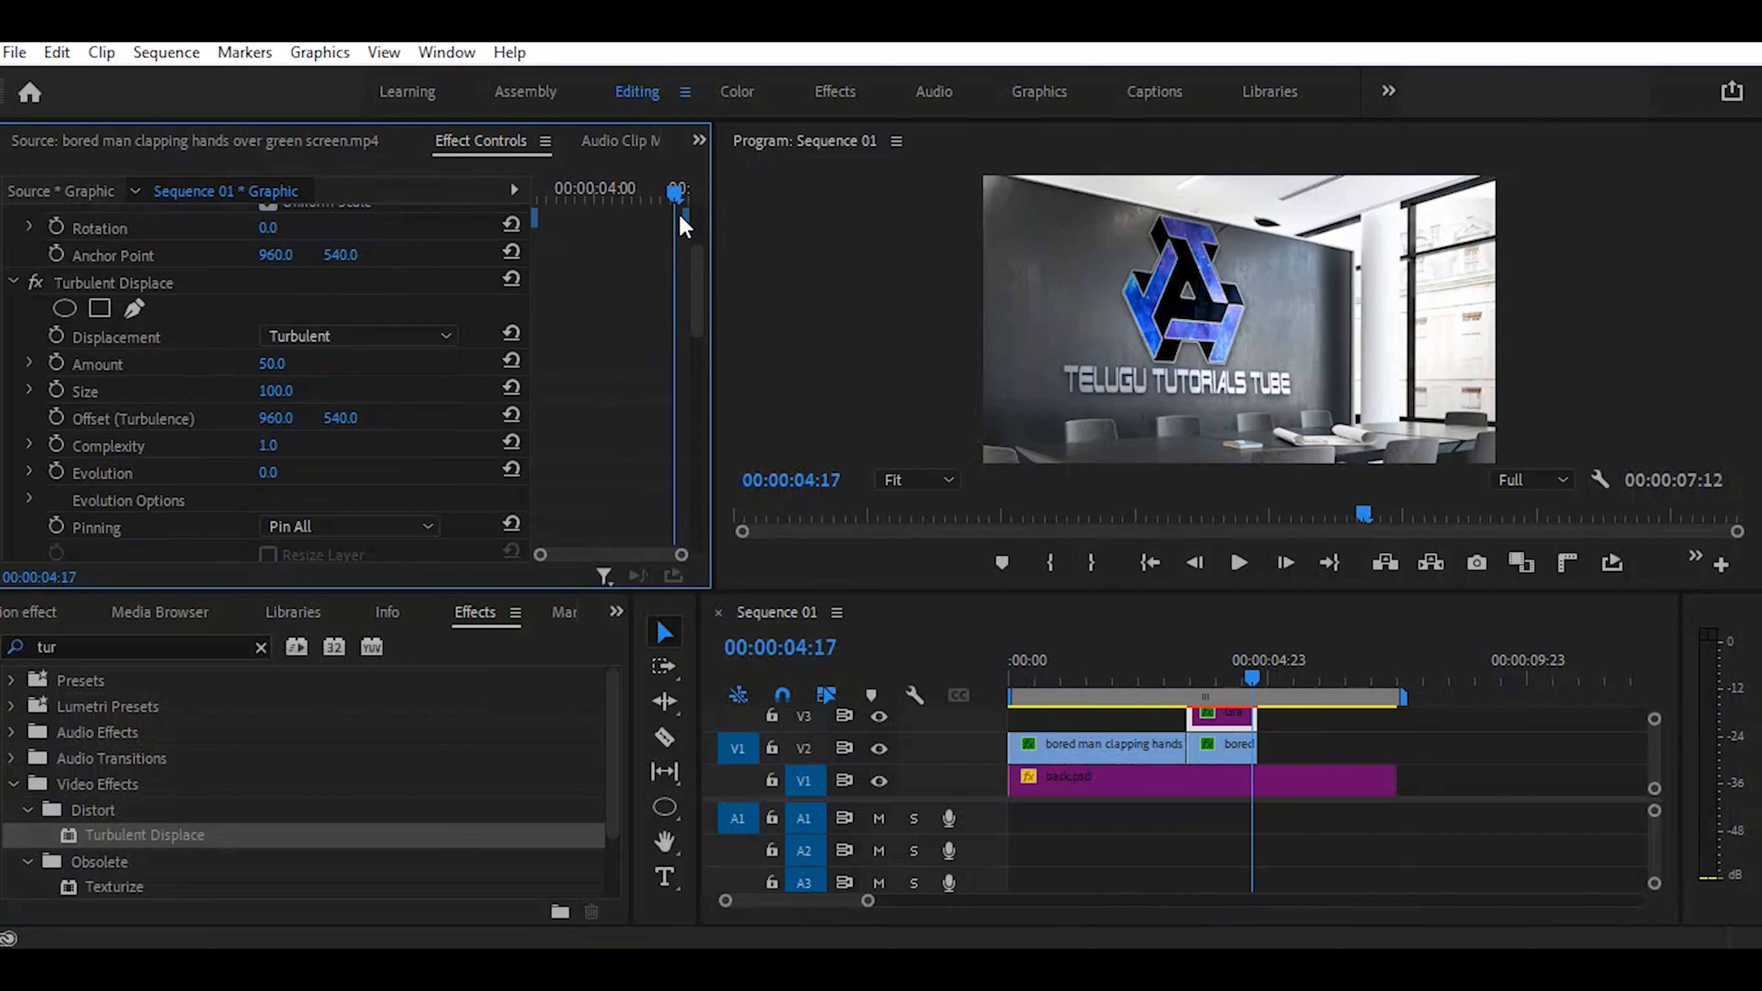
{"action": "left_click", "coordinate": [56, 362]}
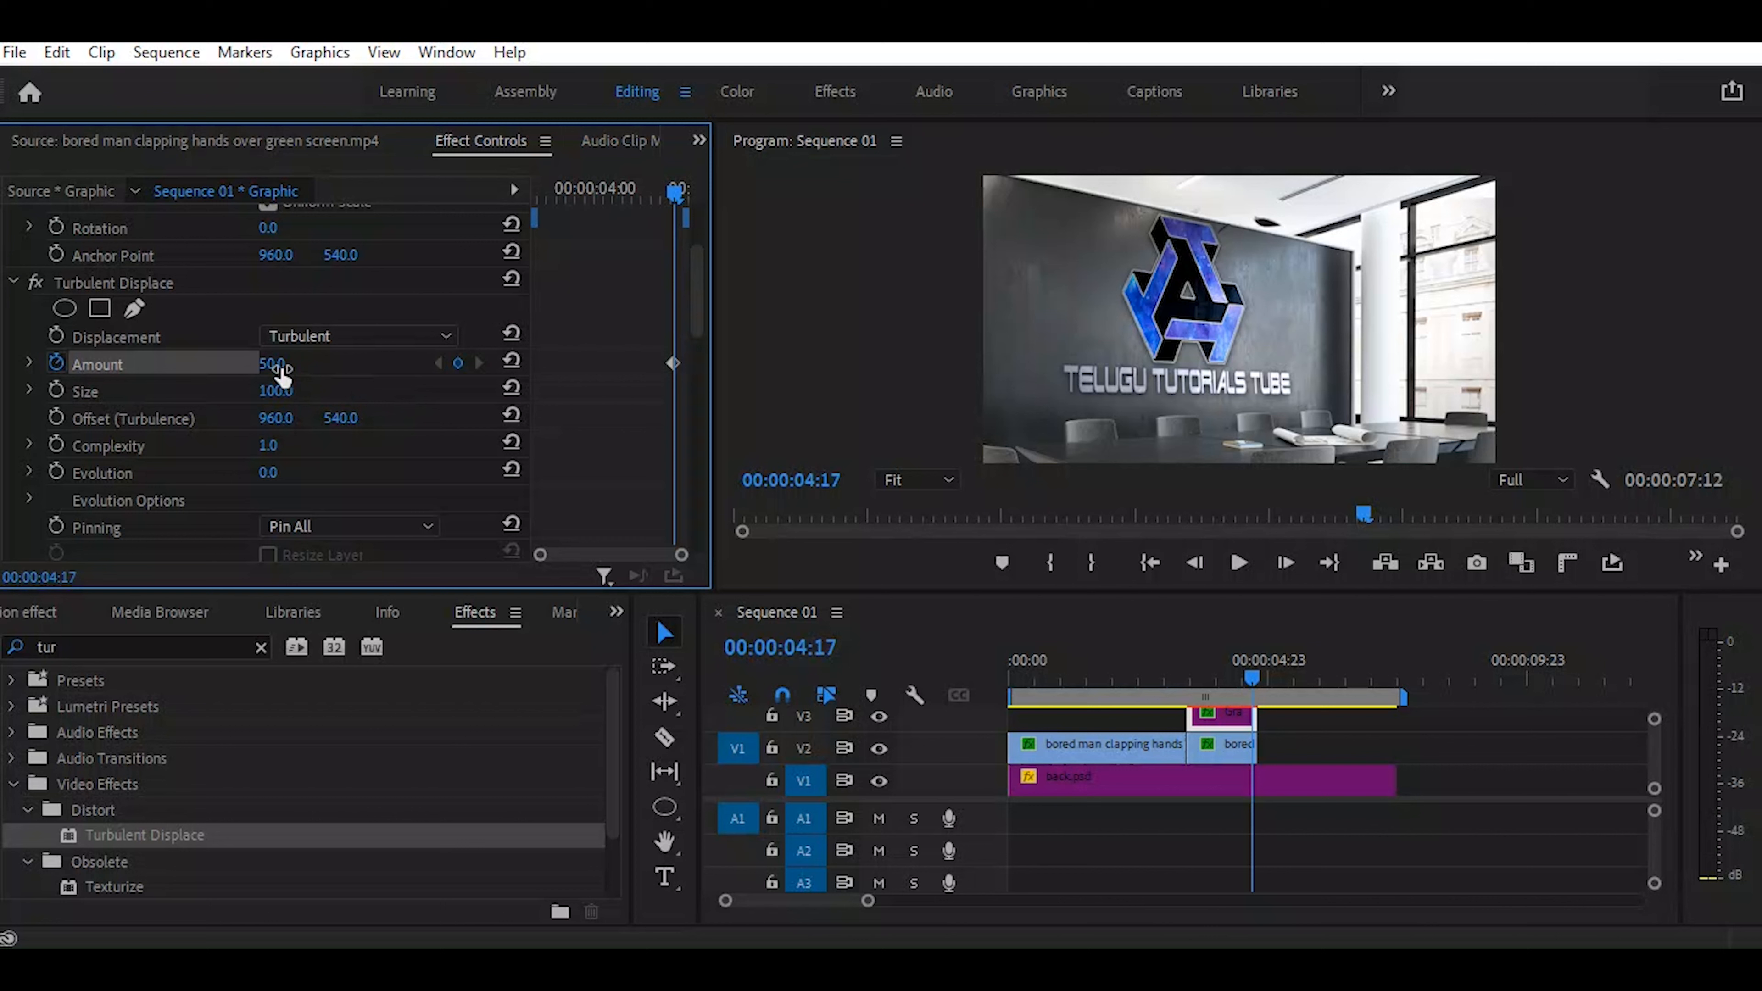
{"action": "left_click_drag", "start_coordinate": [674, 191], "coordinate": [513, 253]}
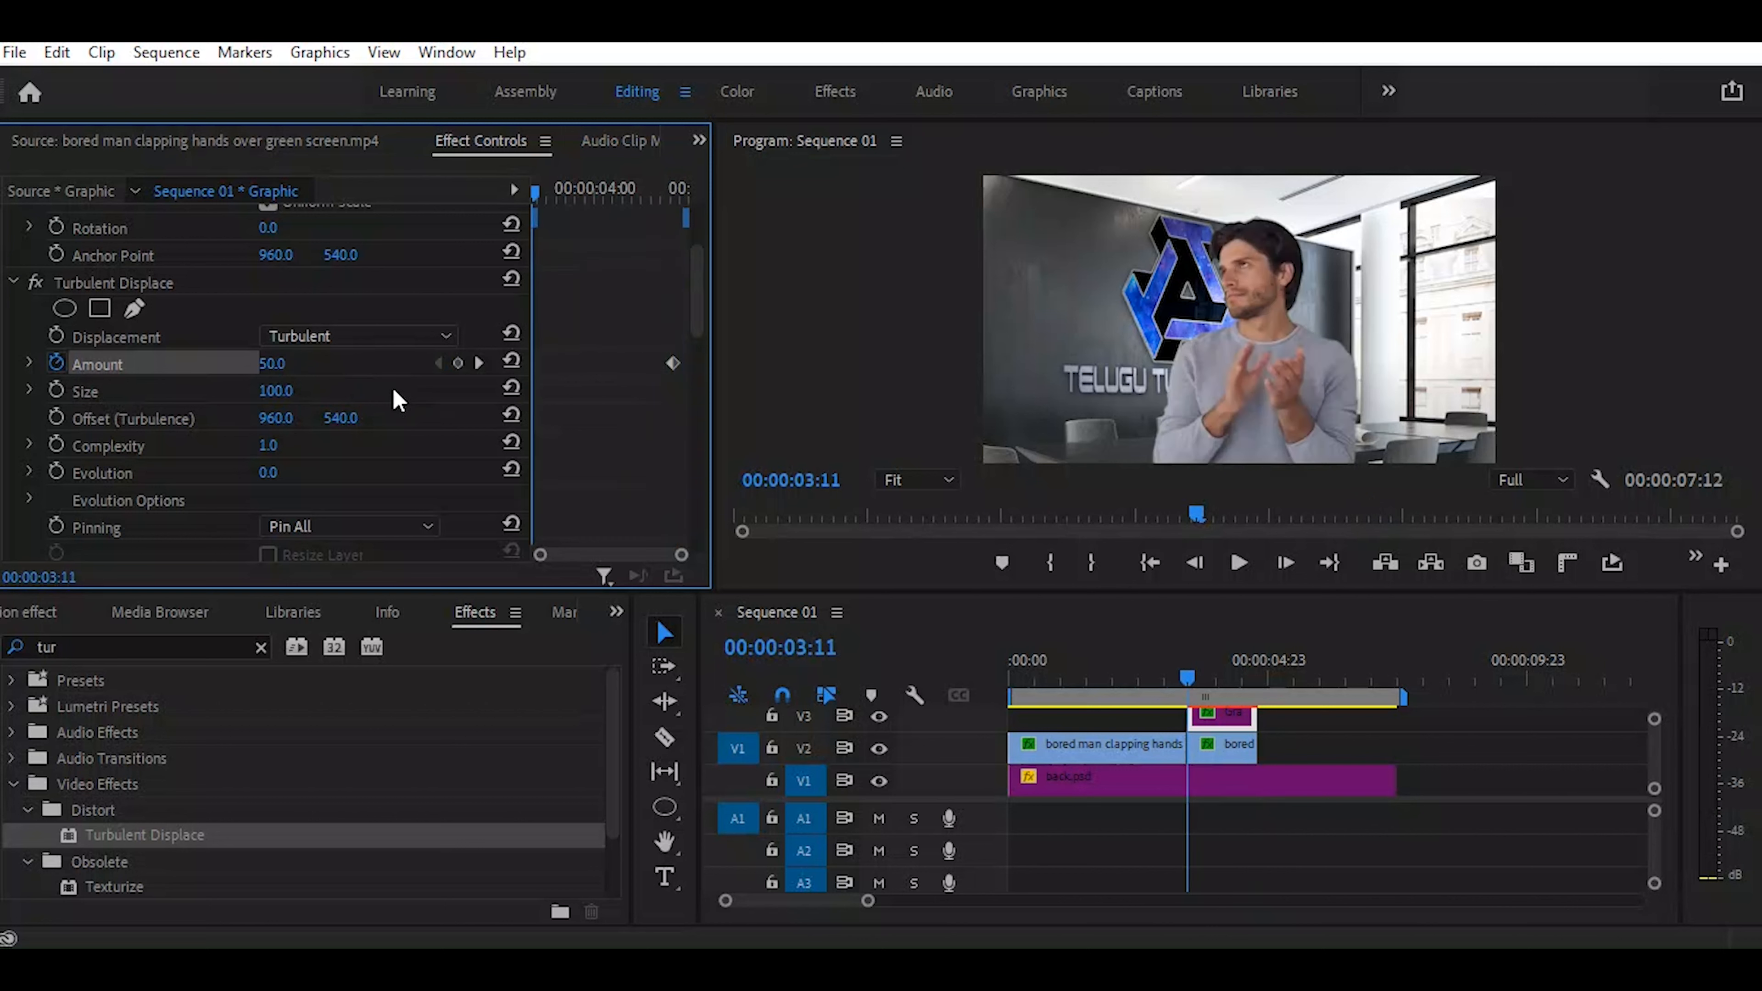
{"action": "left_click", "coordinate": [457, 362]}
Set the upper Turbulent Displace's Amount to 424 at 00:00:04:17 and scrub back to 00:00:03:14 to check the distortion
{"action": "left_click_drag", "start_coordinate": [548, 197], "coordinate": [674, 229]}
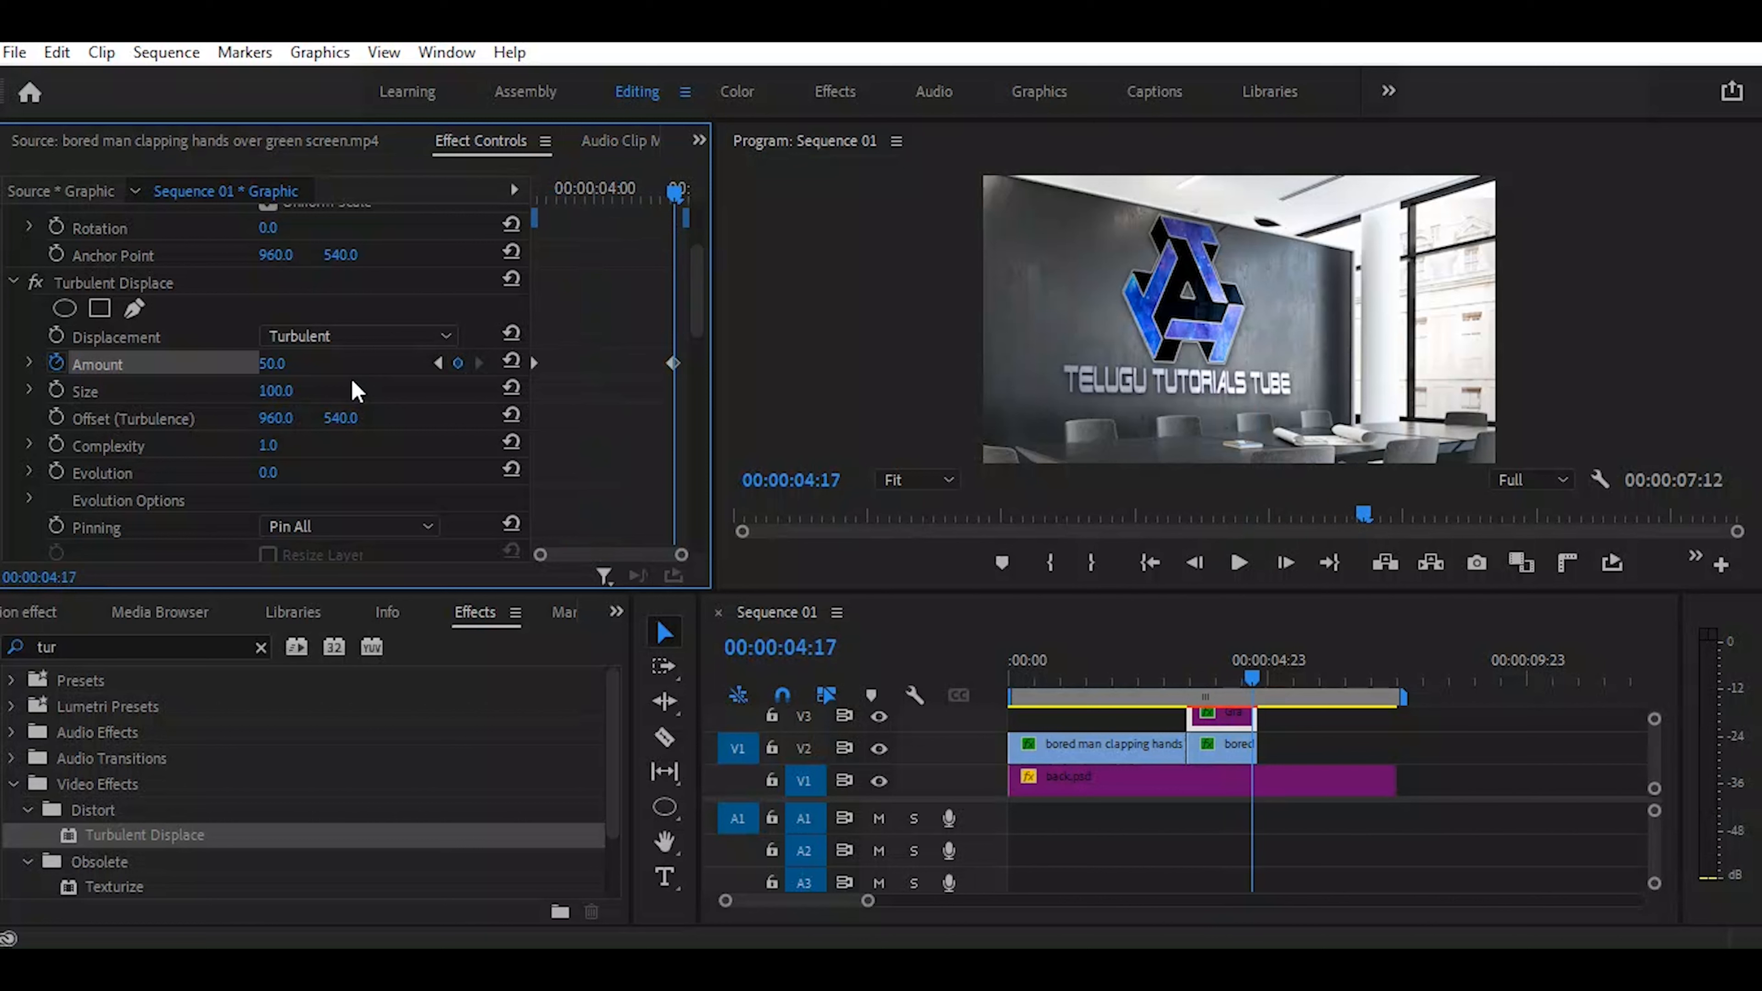
{"action": "left_click_drag", "start_coordinate": [271, 364], "coordinate": [655, 519]}
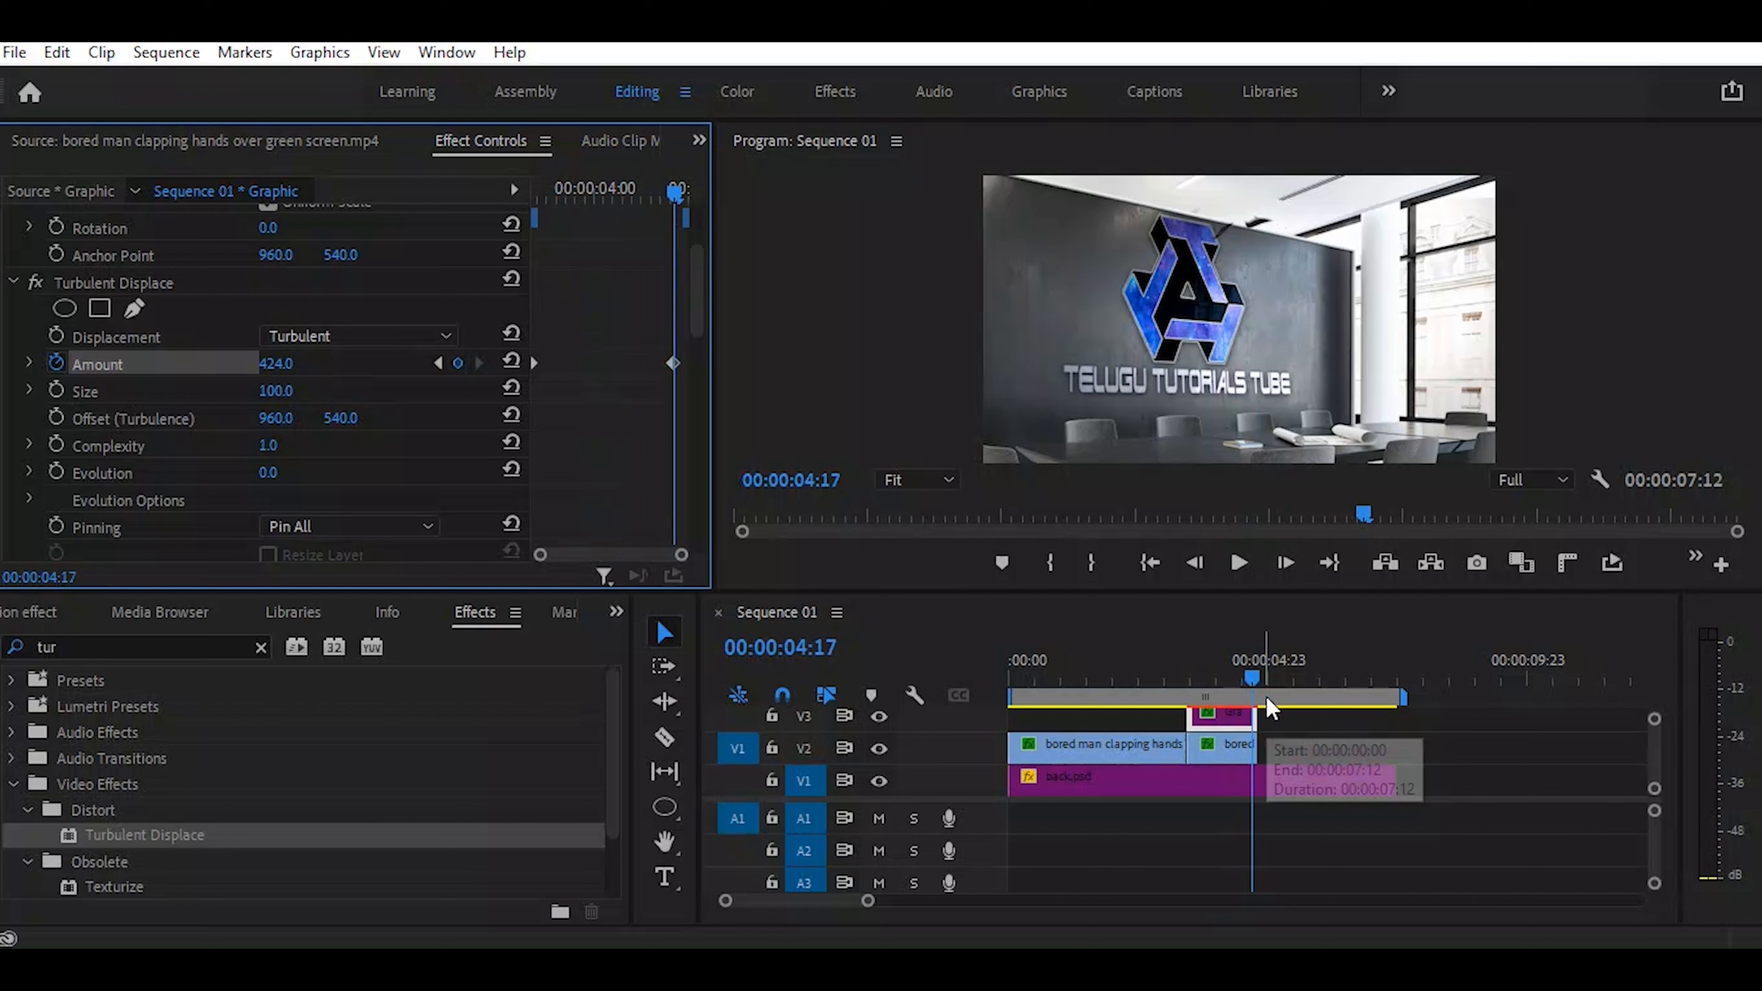
{"action": "left_click", "coordinate": [1207, 680]}
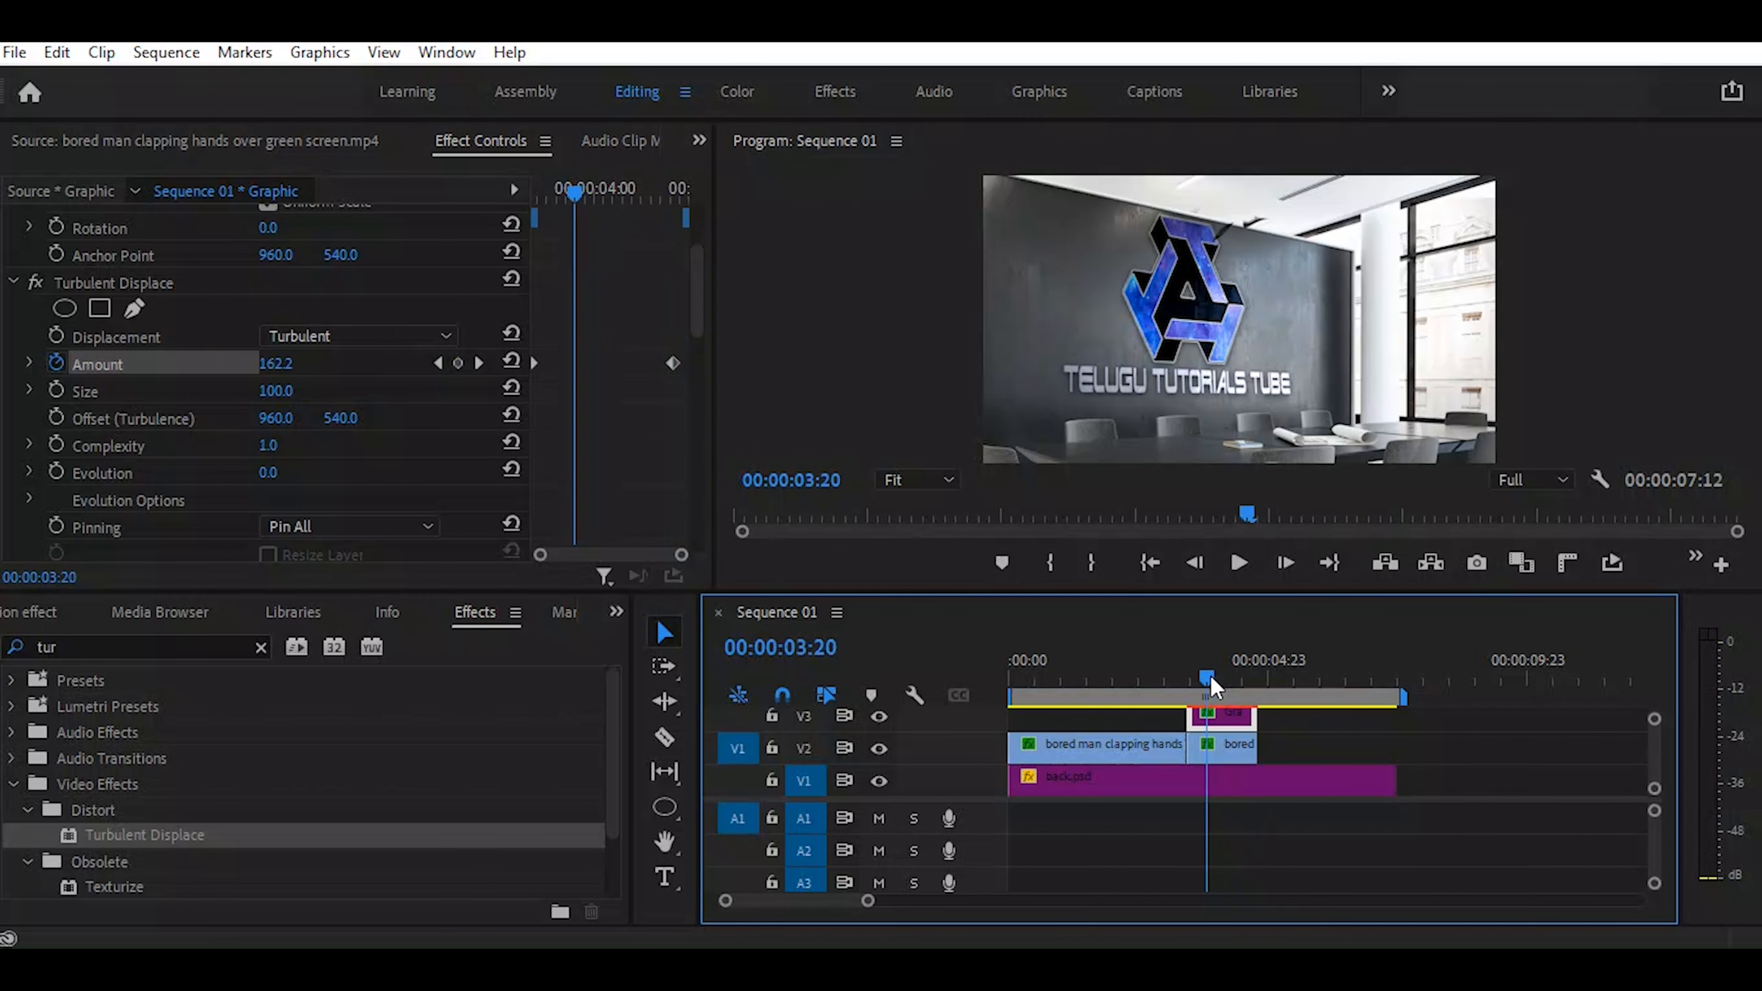
{"action": "left_click_drag", "start_coordinate": [1210, 679], "coordinate": [1202, 679]}
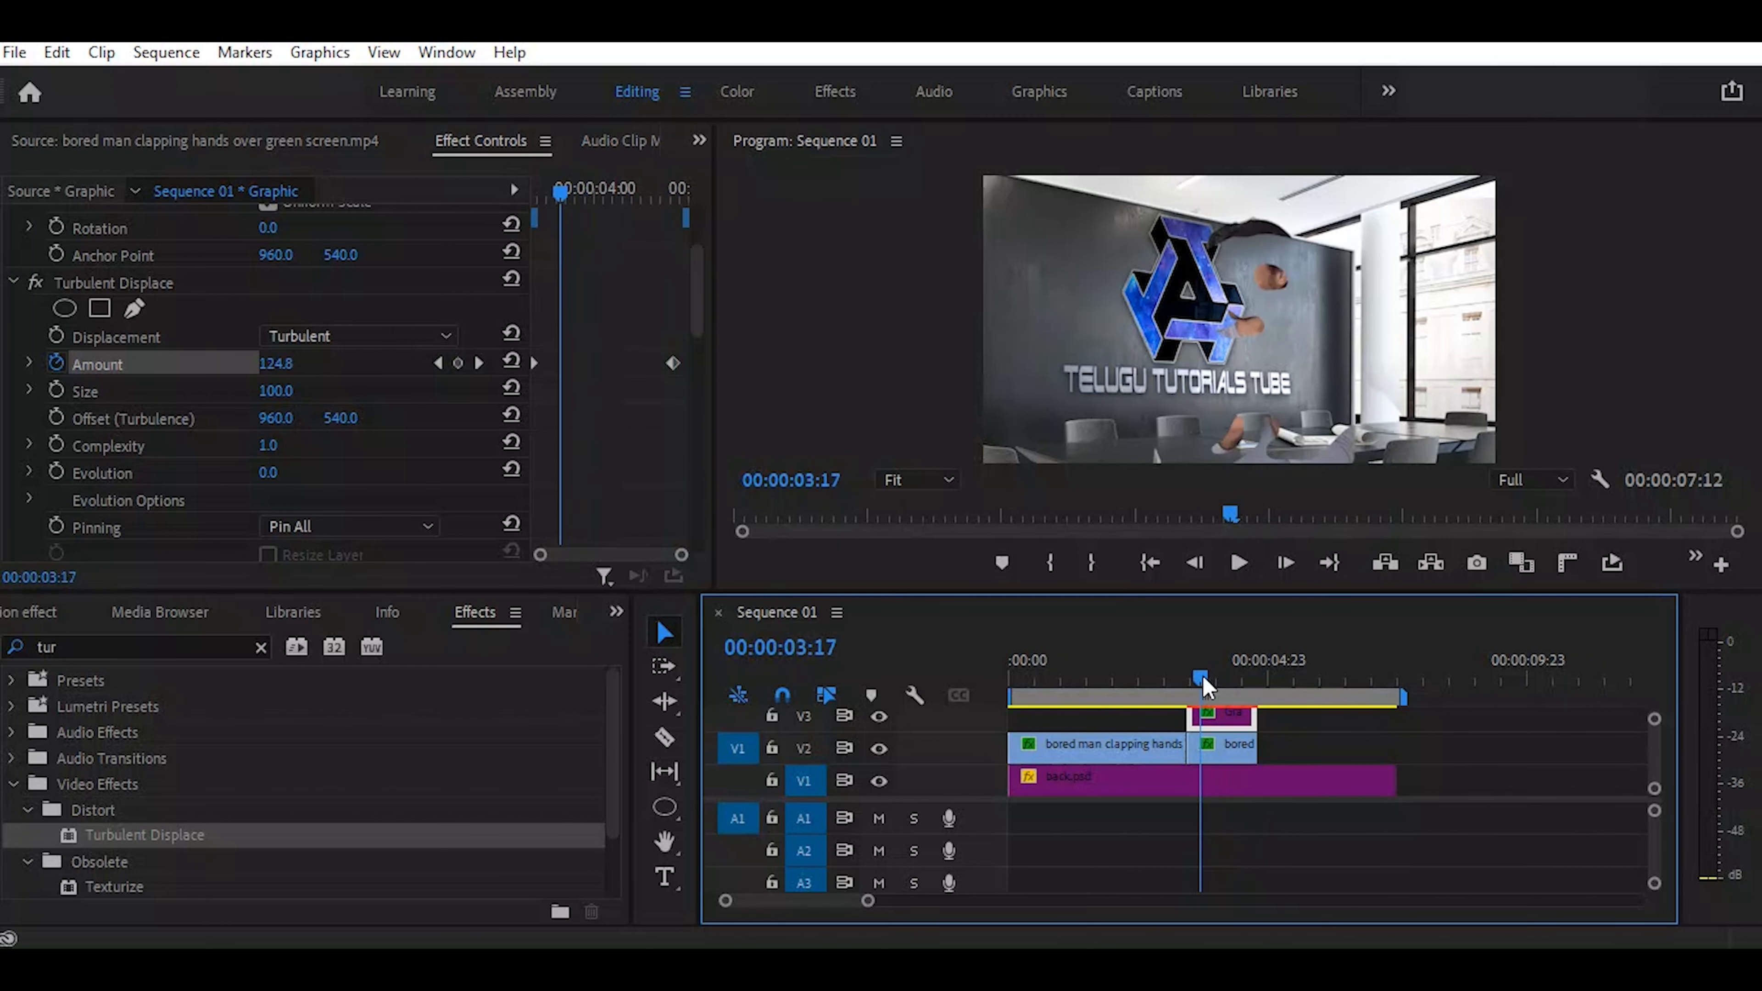
{"action": "left_click_drag", "start_coordinate": [1203, 679], "coordinate": [1198, 689]}
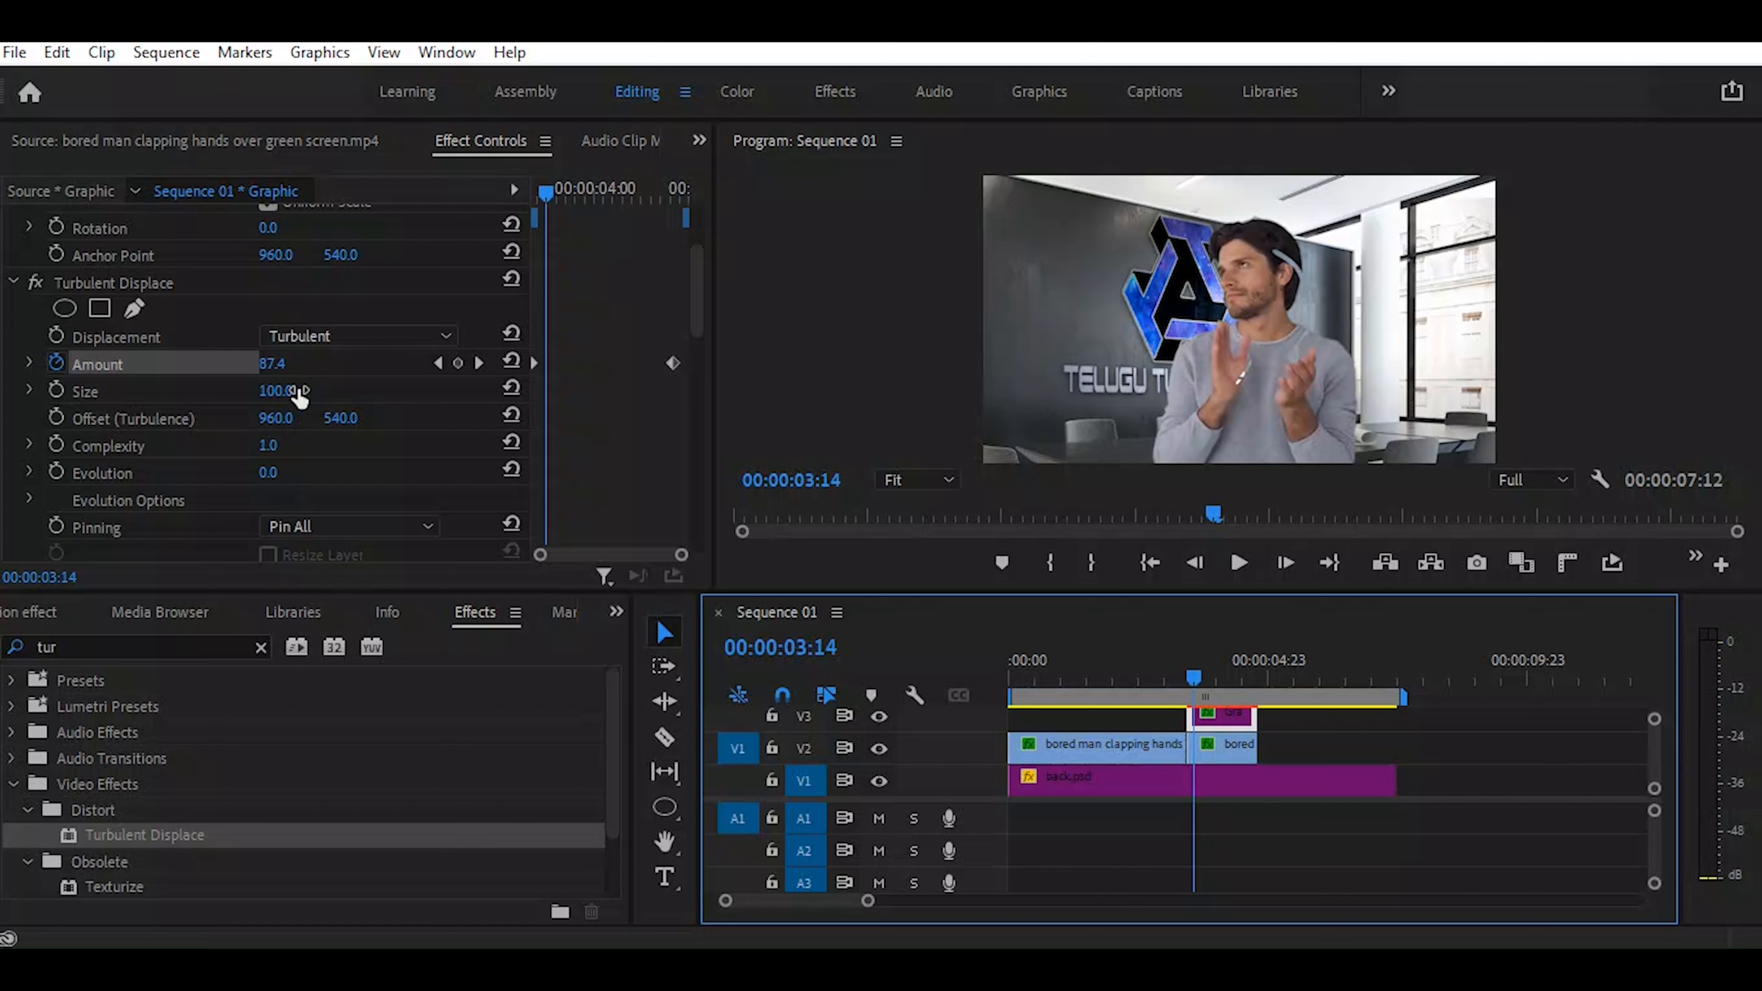
Reduce the upper Turbulent Displace's Size to 27
{"action": "left_click", "coordinate": [274, 391]}
{"action": "type", "text": "37"}
{"action": "key", "text": "Return"}
{"action": "left_click_drag", "start_coordinate": [274, 391], "coordinate": [261, 391]}
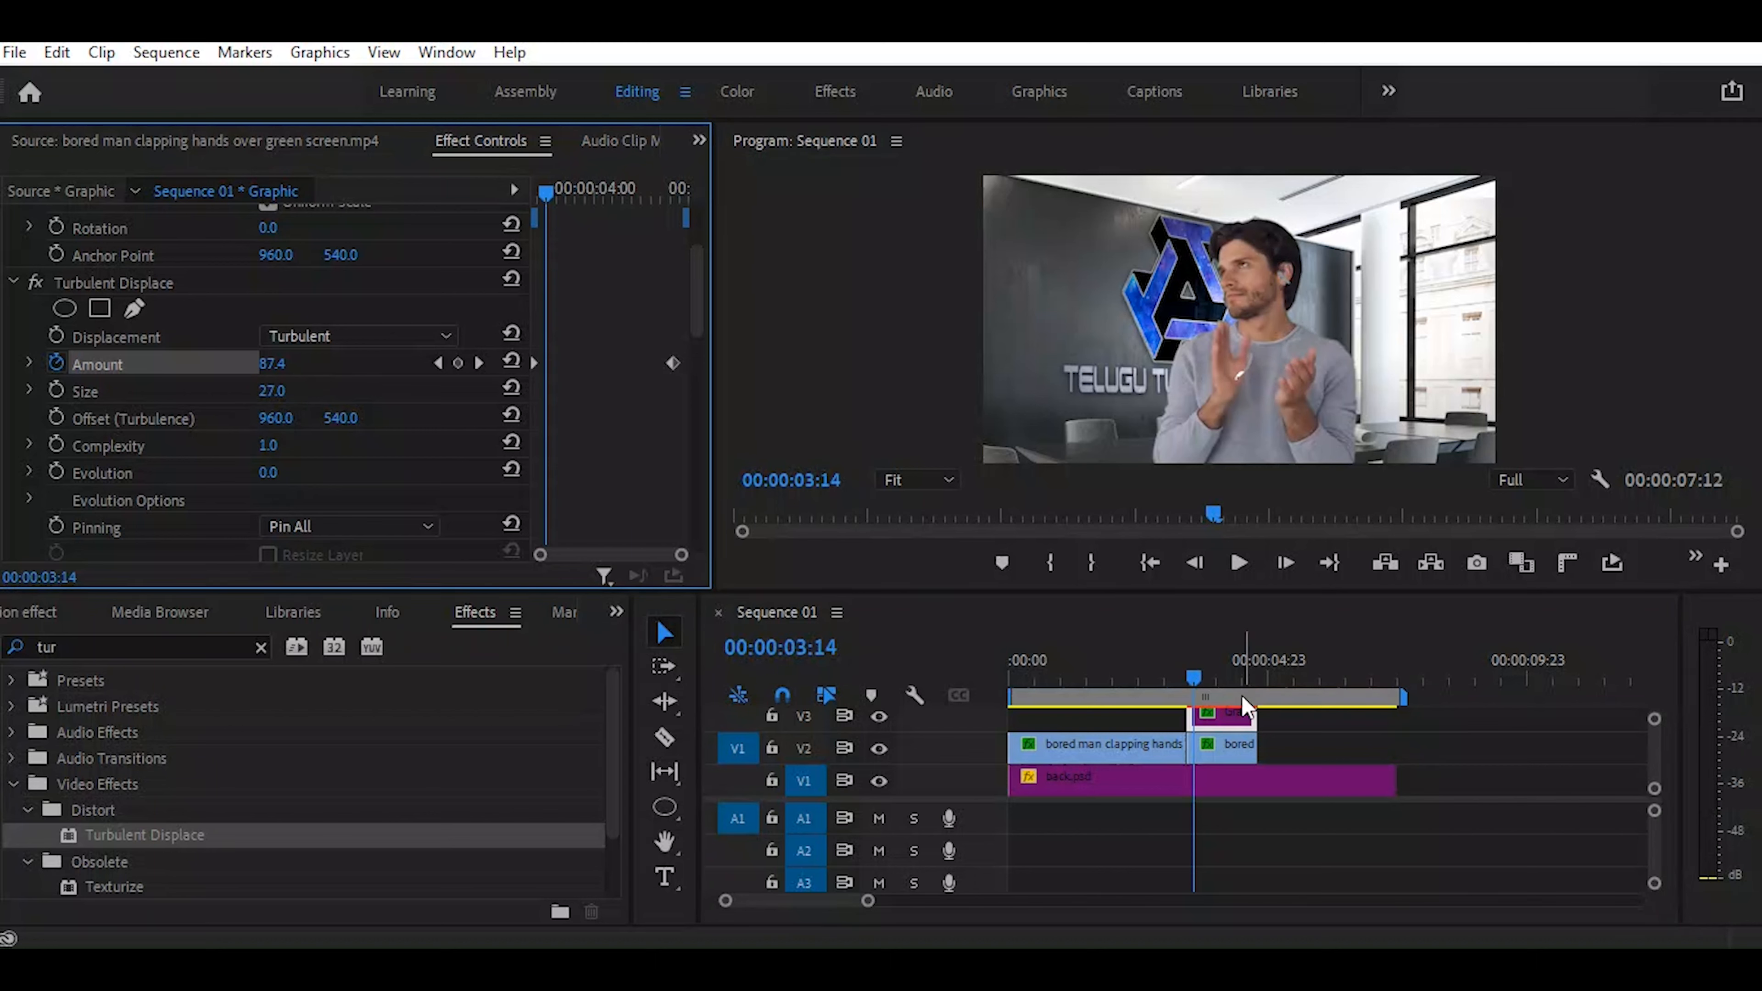
Set the upper Turbulent Displace's Complexity to 10 on the graphic and scrub around 00:00:04:01 to check the distortion
{"action": "left_click_drag", "start_coordinate": [1194, 673], "coordinate": [1230, 685]}
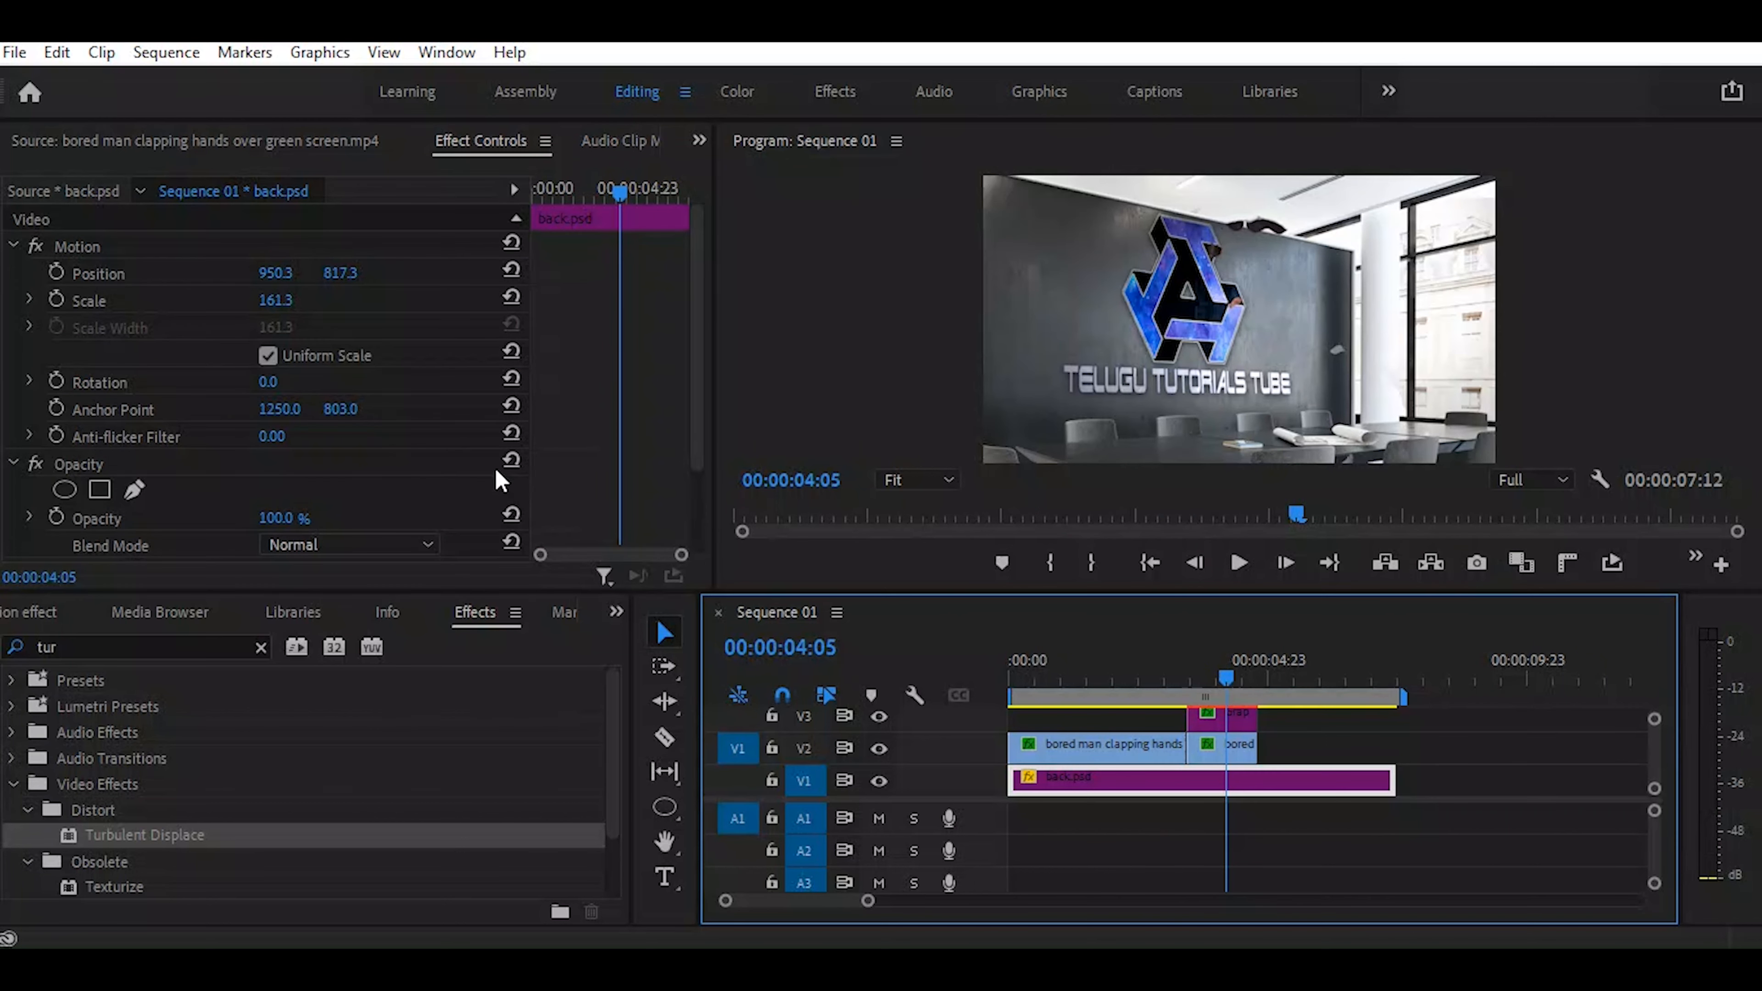
{"action": "left_click", "coordinate": [1210, 720]}
{"action": "scroll", "coordinate": [582, 400], "scroll_direction": "down", "scroll_amount": 2}
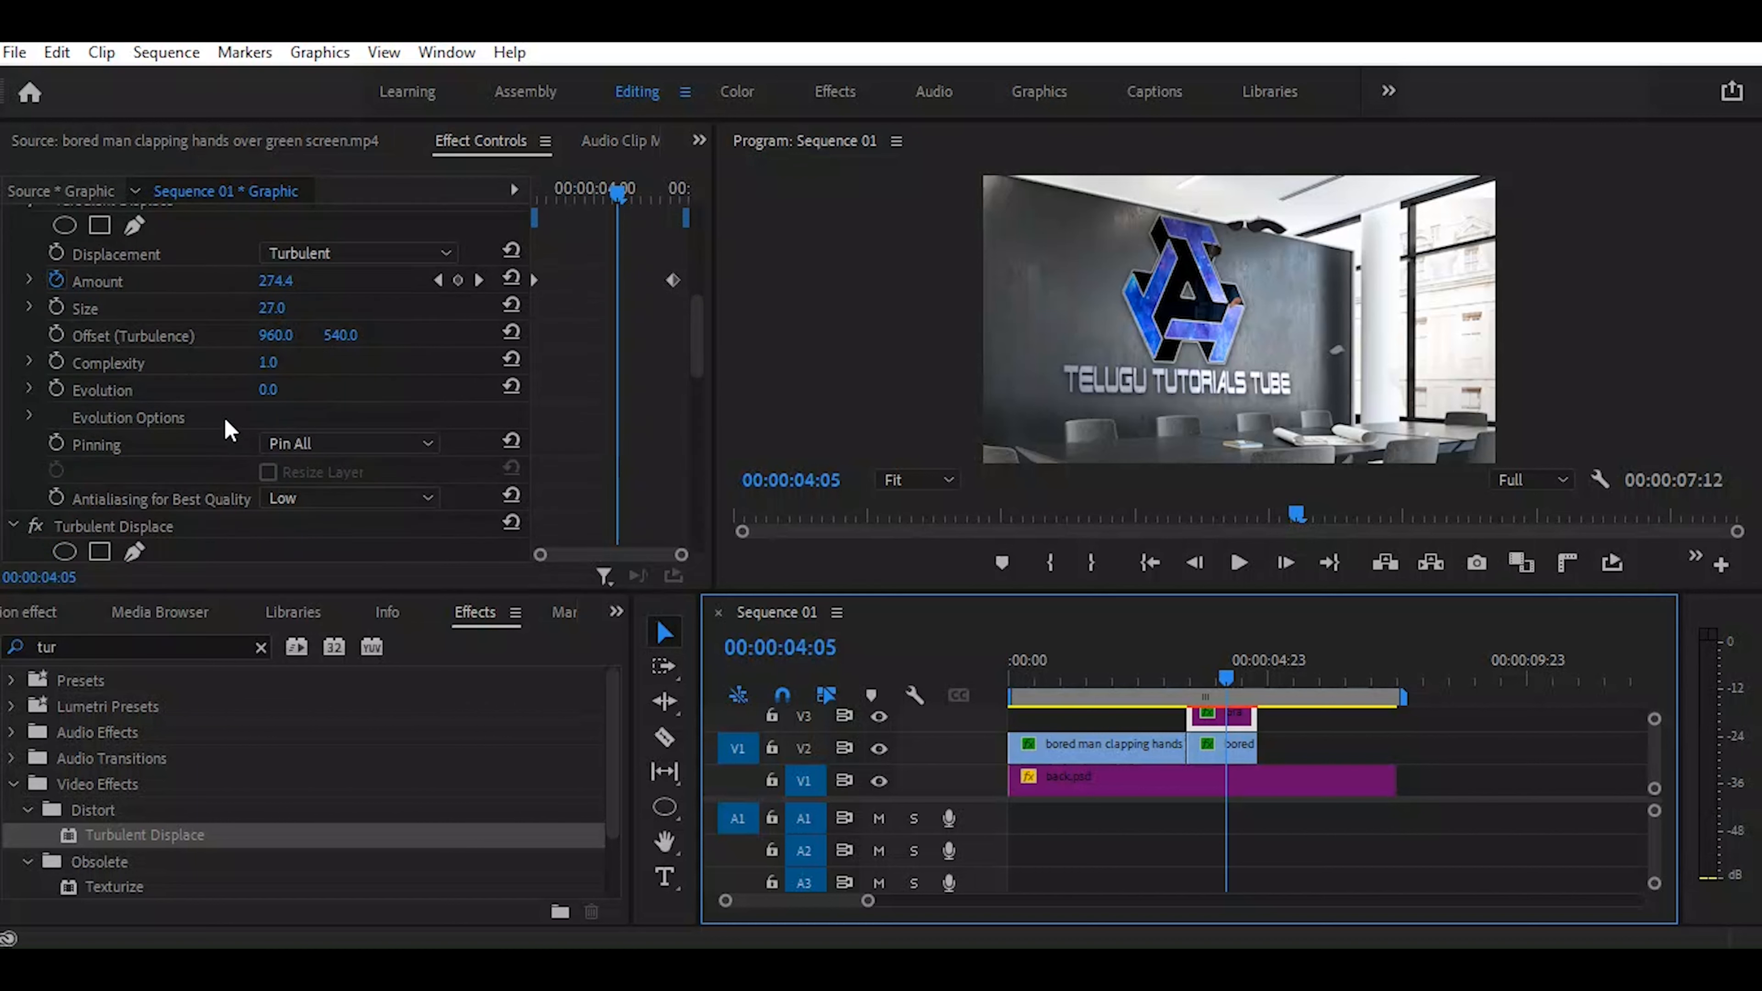
{"action": "left_click", "coordinate": [172, 386]}
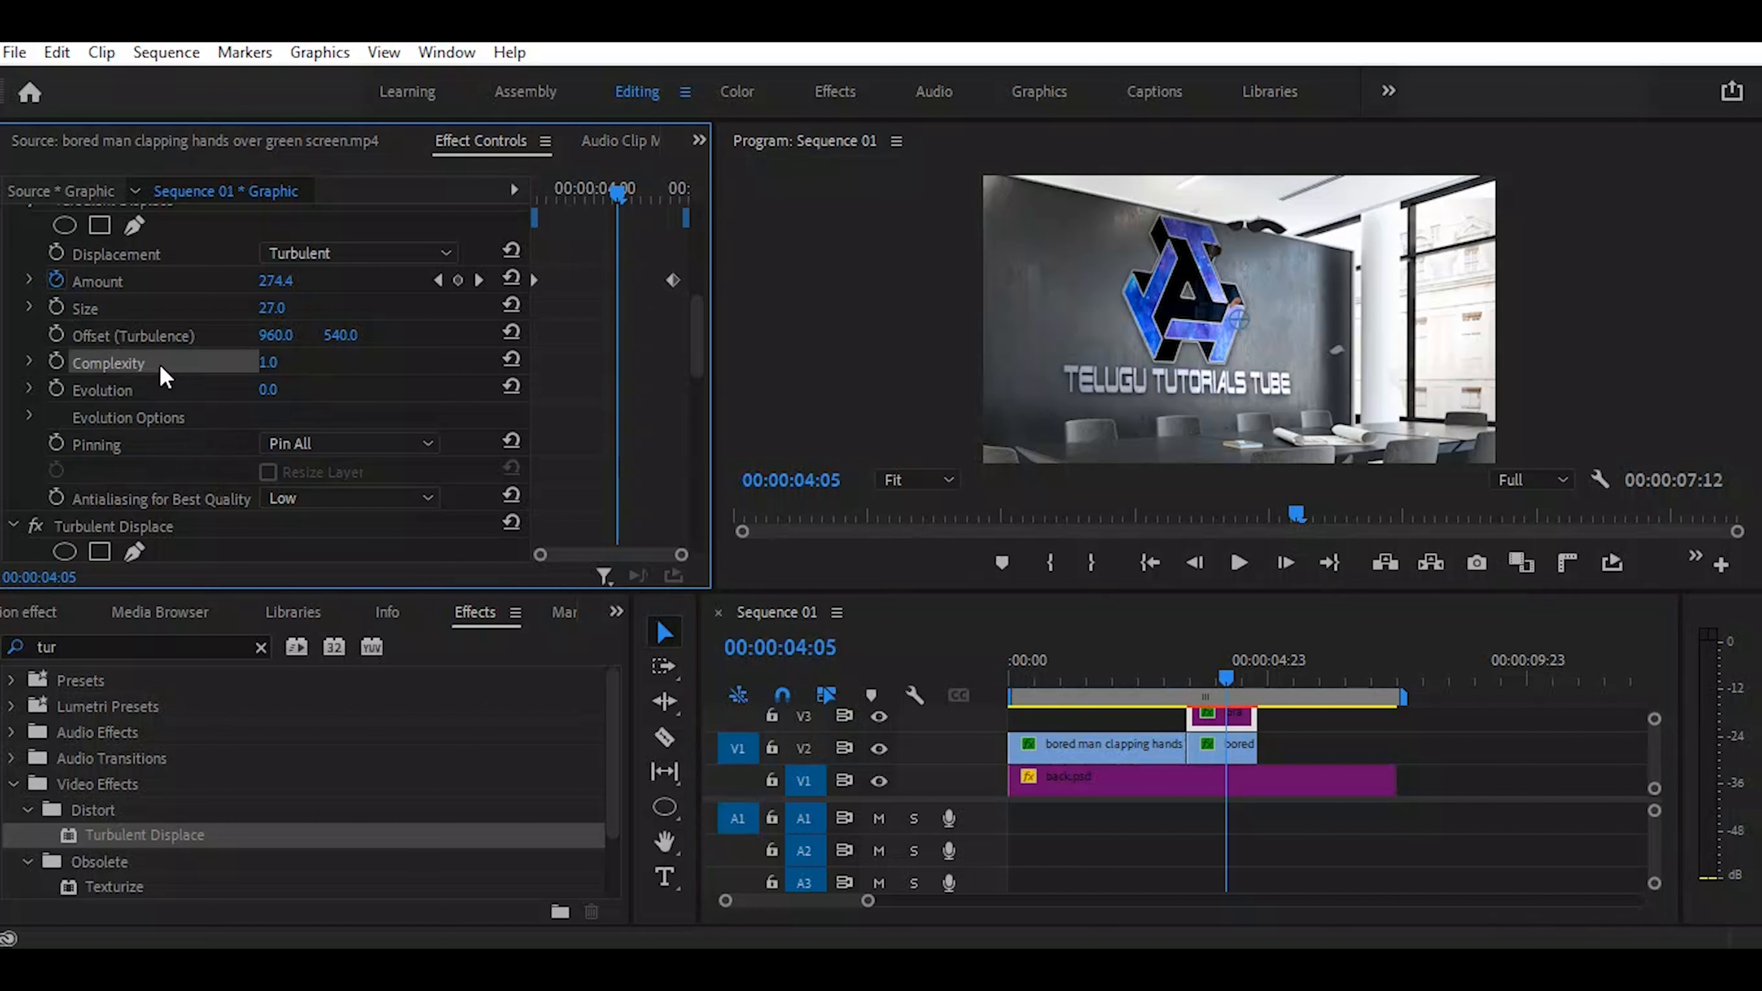
{"action": "left_click", "coordinate": [270, 362]}
{"action": "type", "text": "10"}
{"action": "key", "text": "Return"}
{"action": "left_click", "coordinate": [1211, 696]}
{"action": "left_click_drag", "start_coordinate": [1211, 696], "coordinate": [1218, 701]}
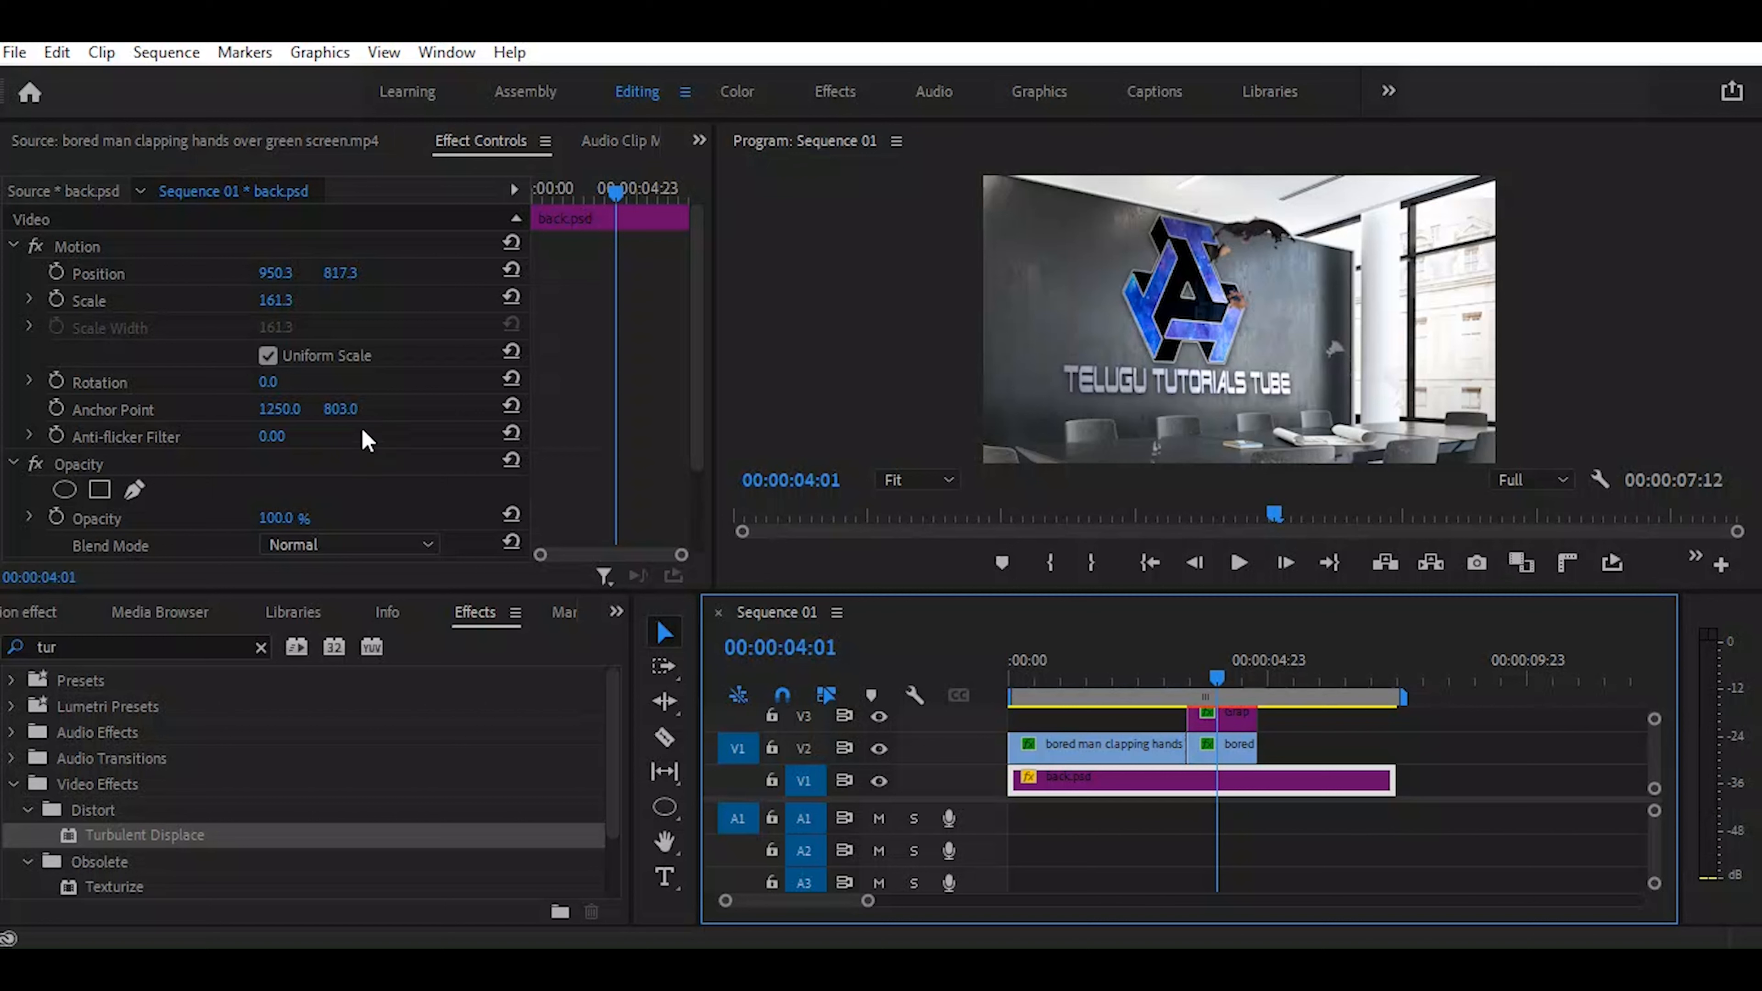
Keyframe the upper Turbulent Displace's Evolution at 0 on the graphic at 00:00:03:14
{"action": "left_click_drag", "start_coordinate": [619, 190], "coordinate": [545, 236]}
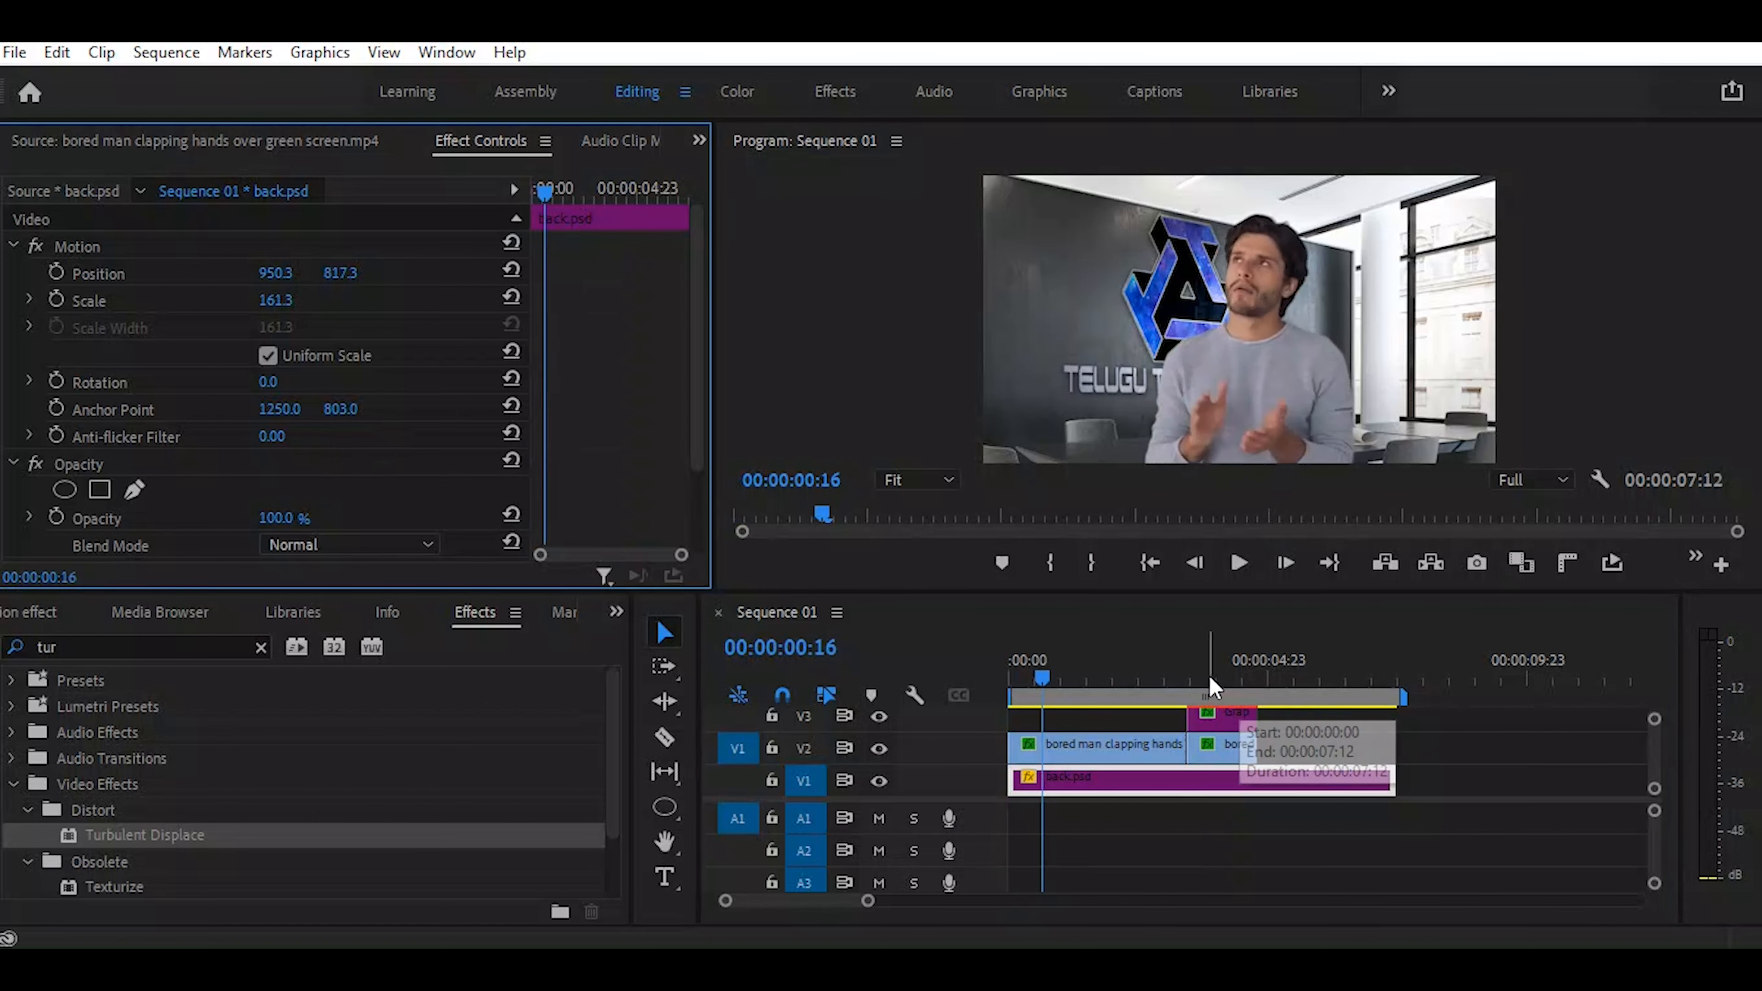
{"action": "left_click", "coordinate": [1190, 676]}
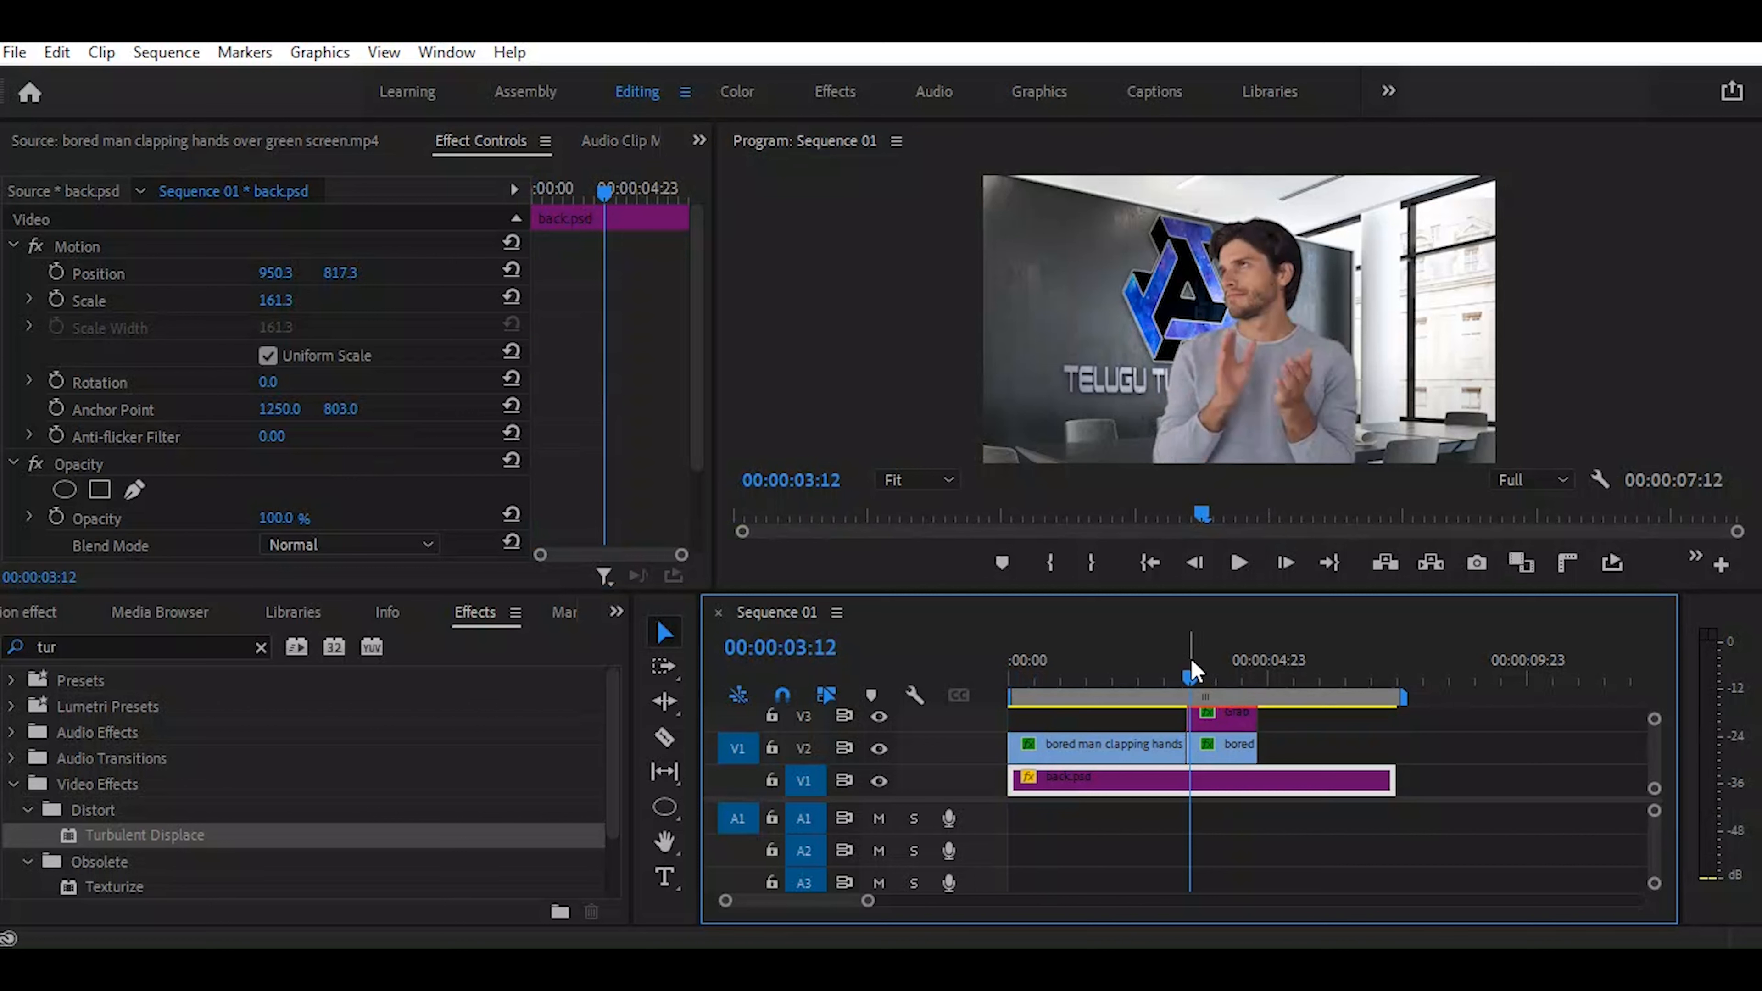
{"action": "left_click", "coordinate": [1201, 678]}
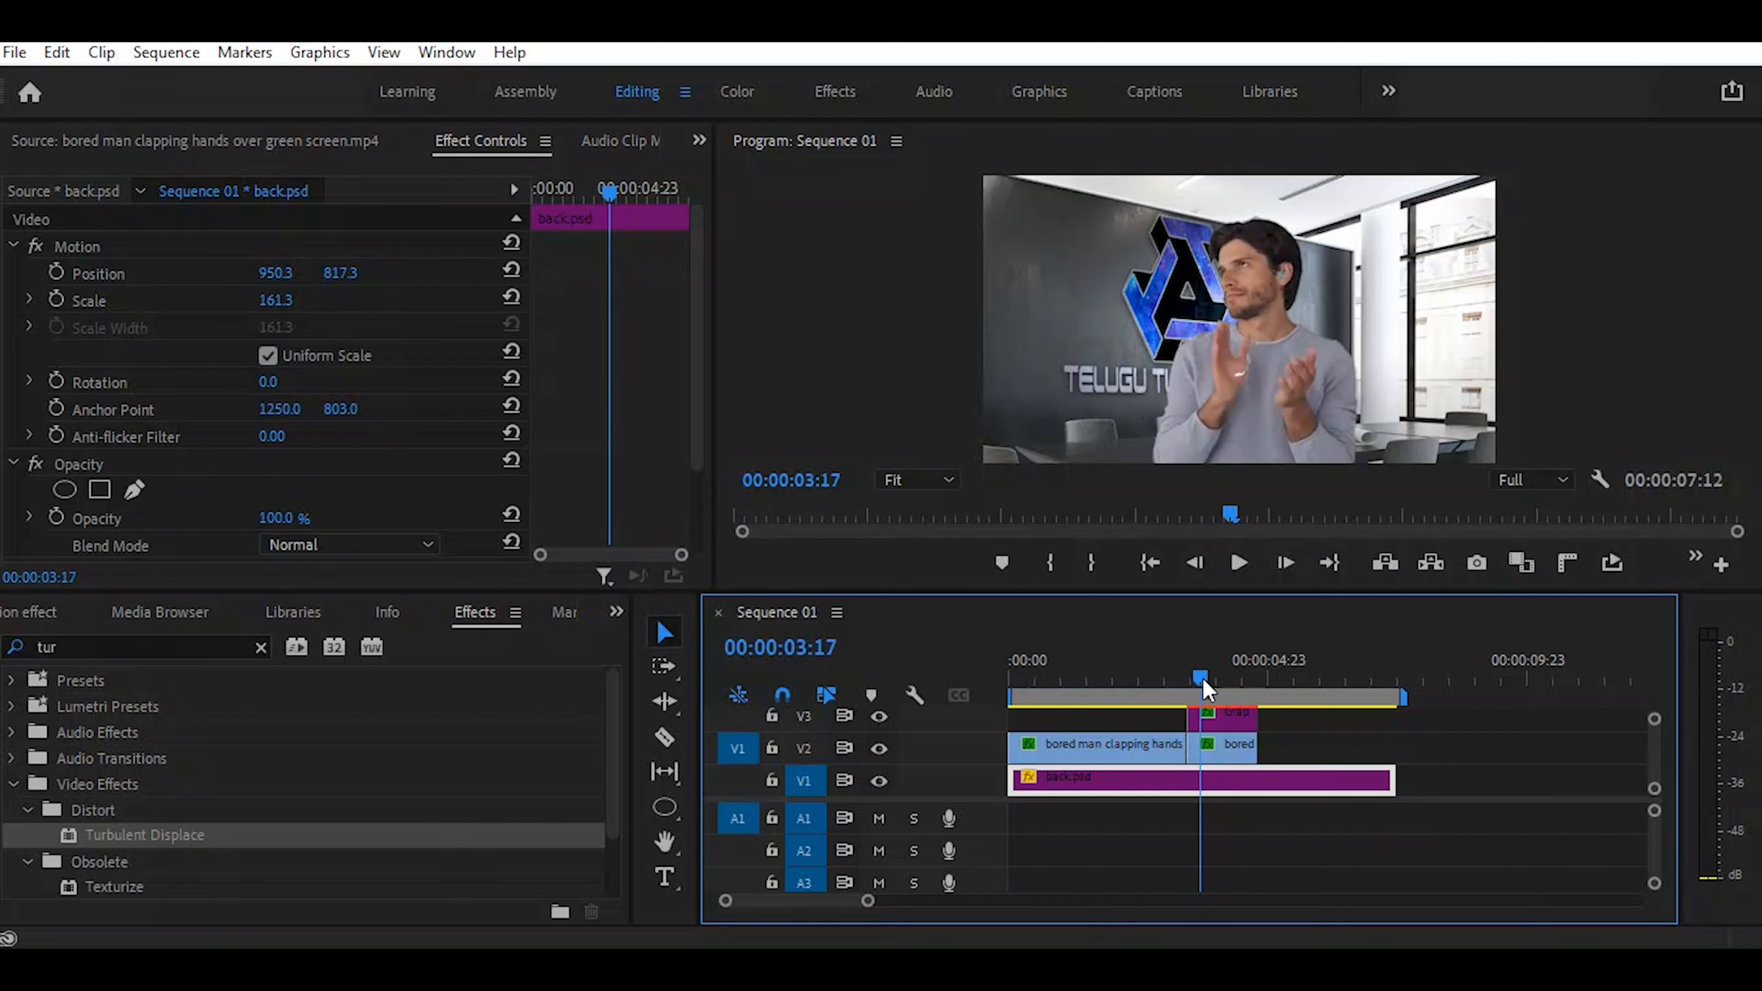
{"action": "left_click_drag", "start_coordinate": [1203, 678], "coordinate": [1195, 677]}
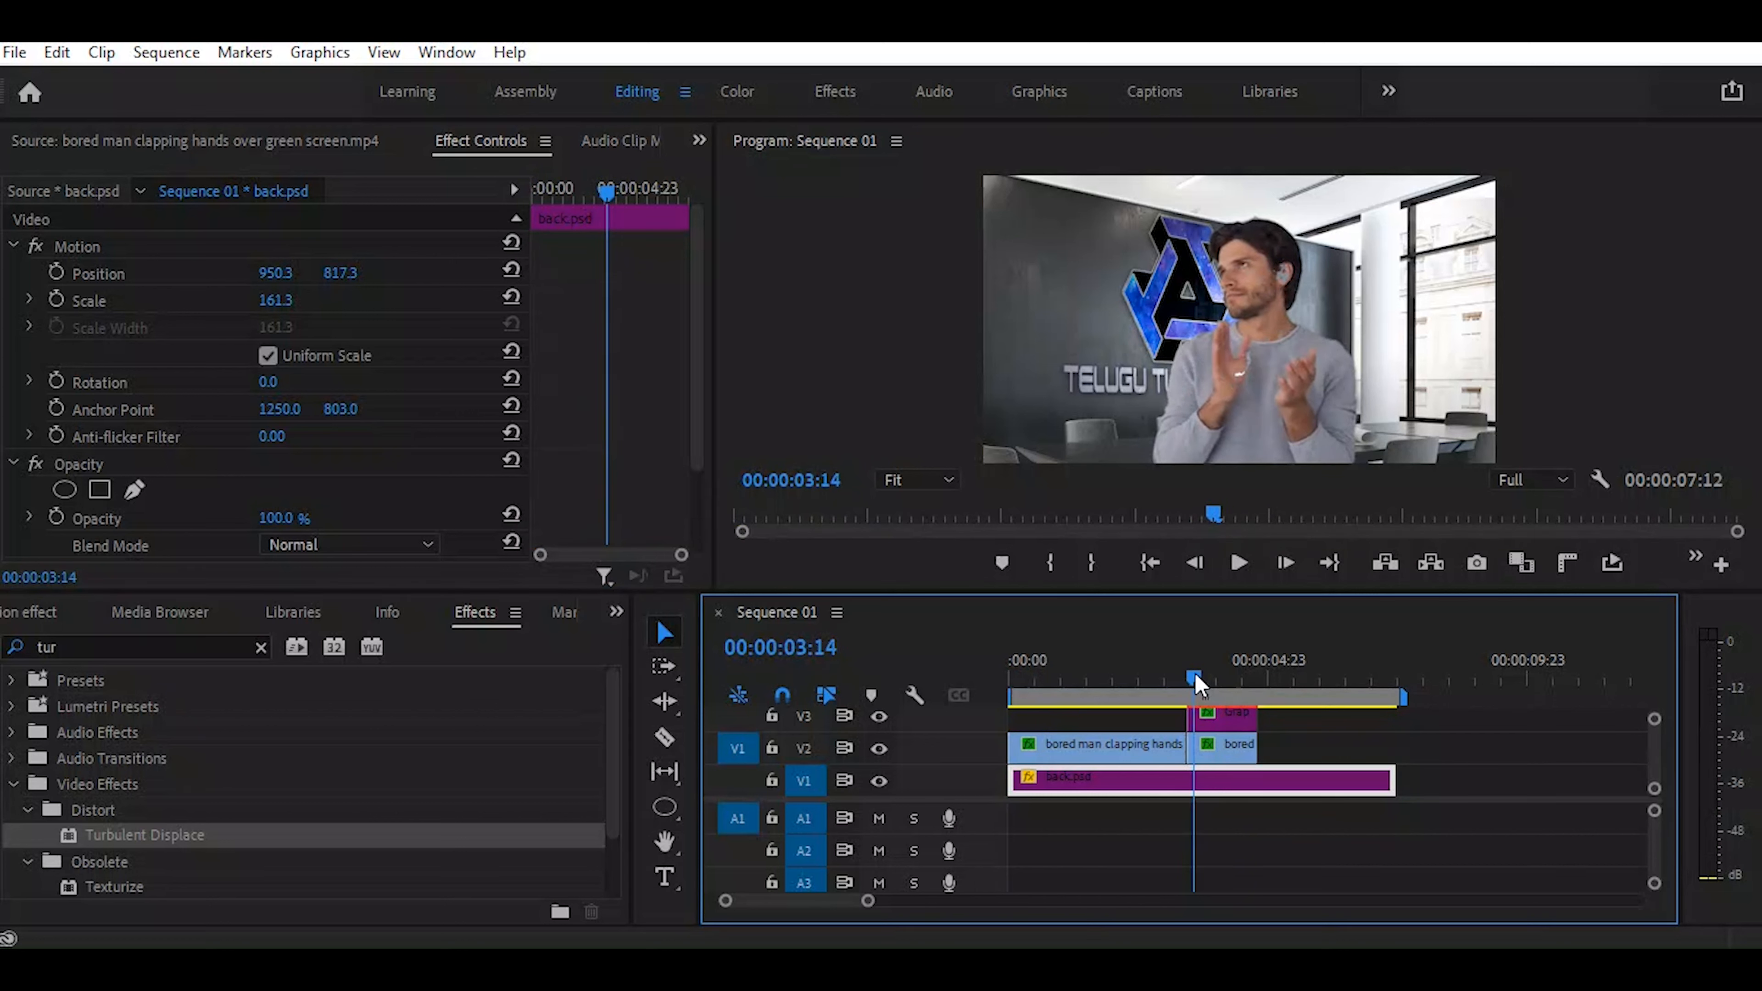
{"action": "left_click", "coordinate": [1227, 712]}
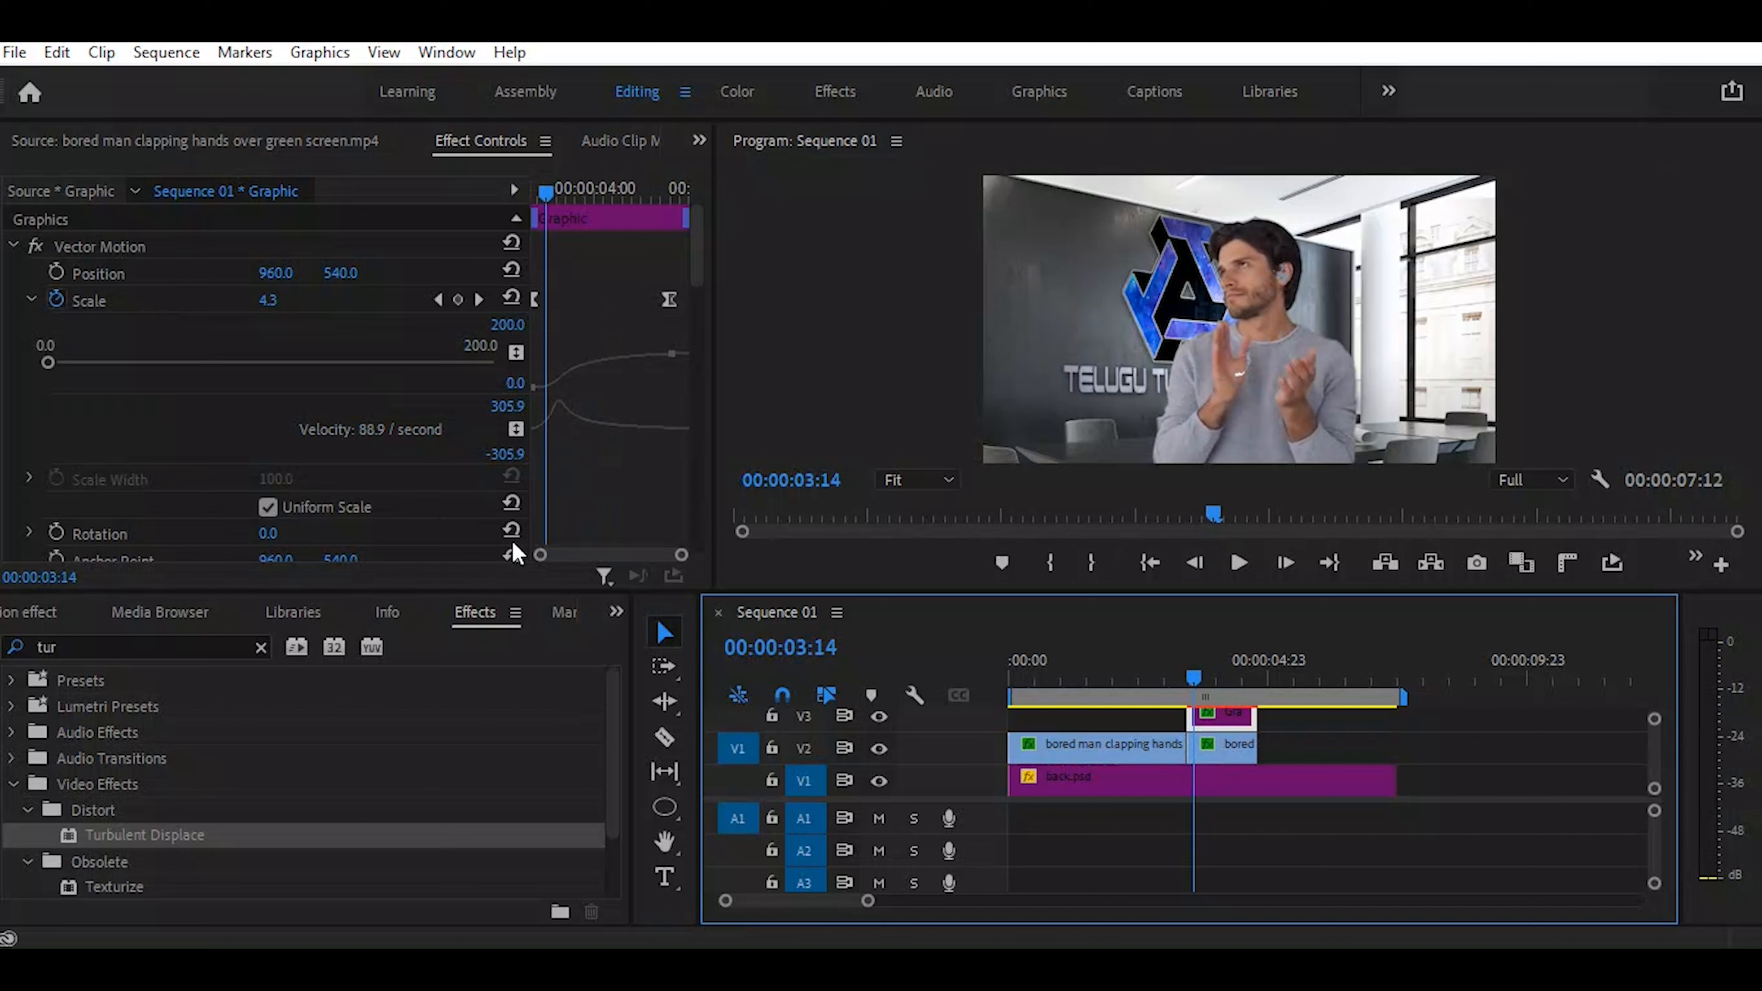
{"action": "left_click_drag", "start_coordinate": [701, 305], "coordinate": [697, 344]}
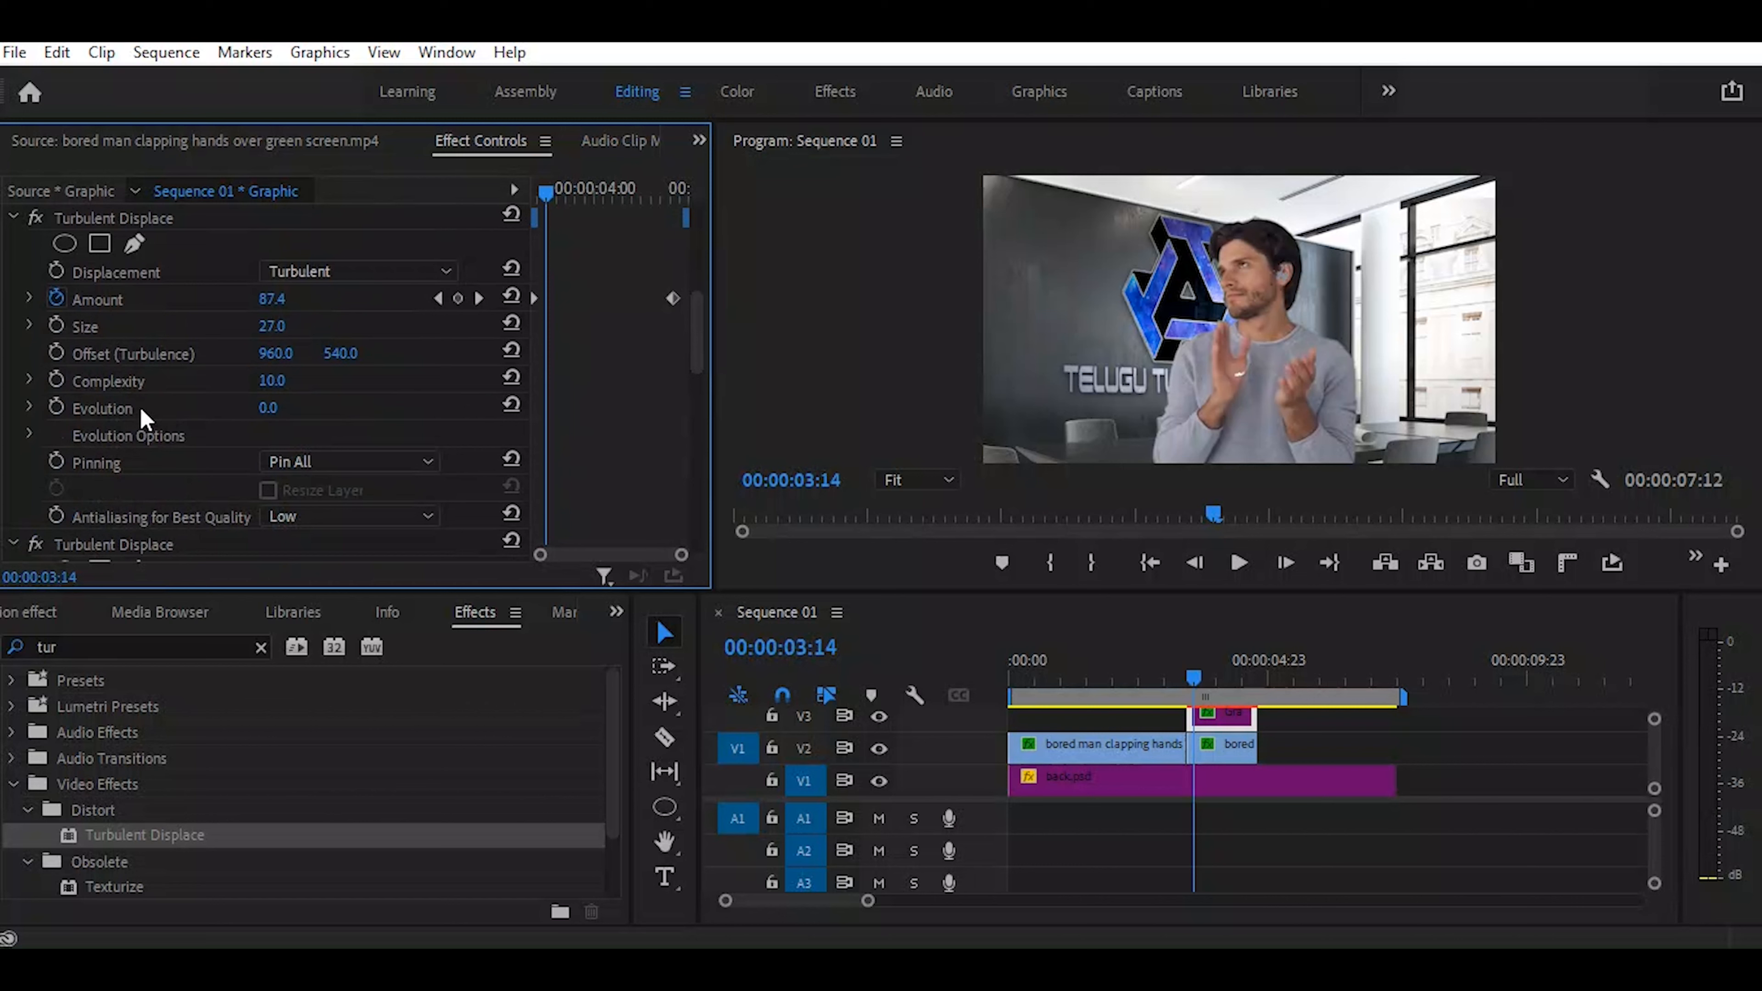
{"action": "left_click", "coordinate": [54, 406]}
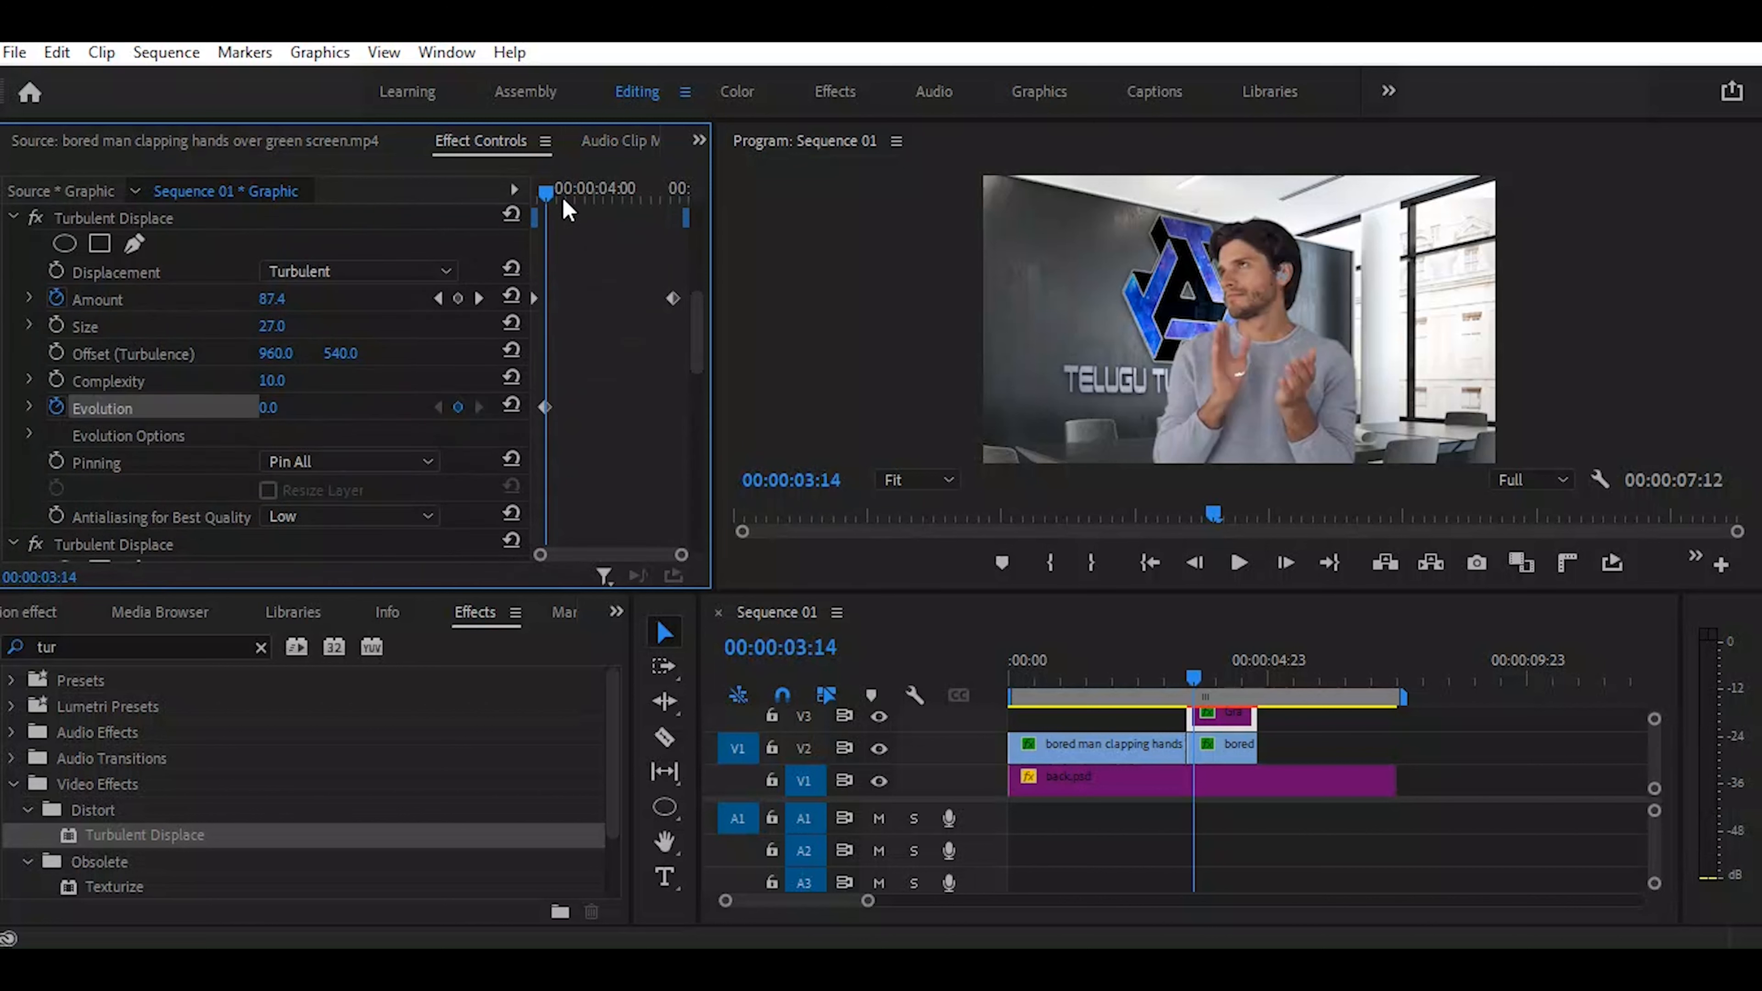
Raise the upper Turbulent Displace's Evolution at 00:00:04:11 to animate the turbulence, and scrub through the start of the disappearance
{"action": "left_click_drag", "start_coordinate": [548, 194], "coordinate": [653, 232]}
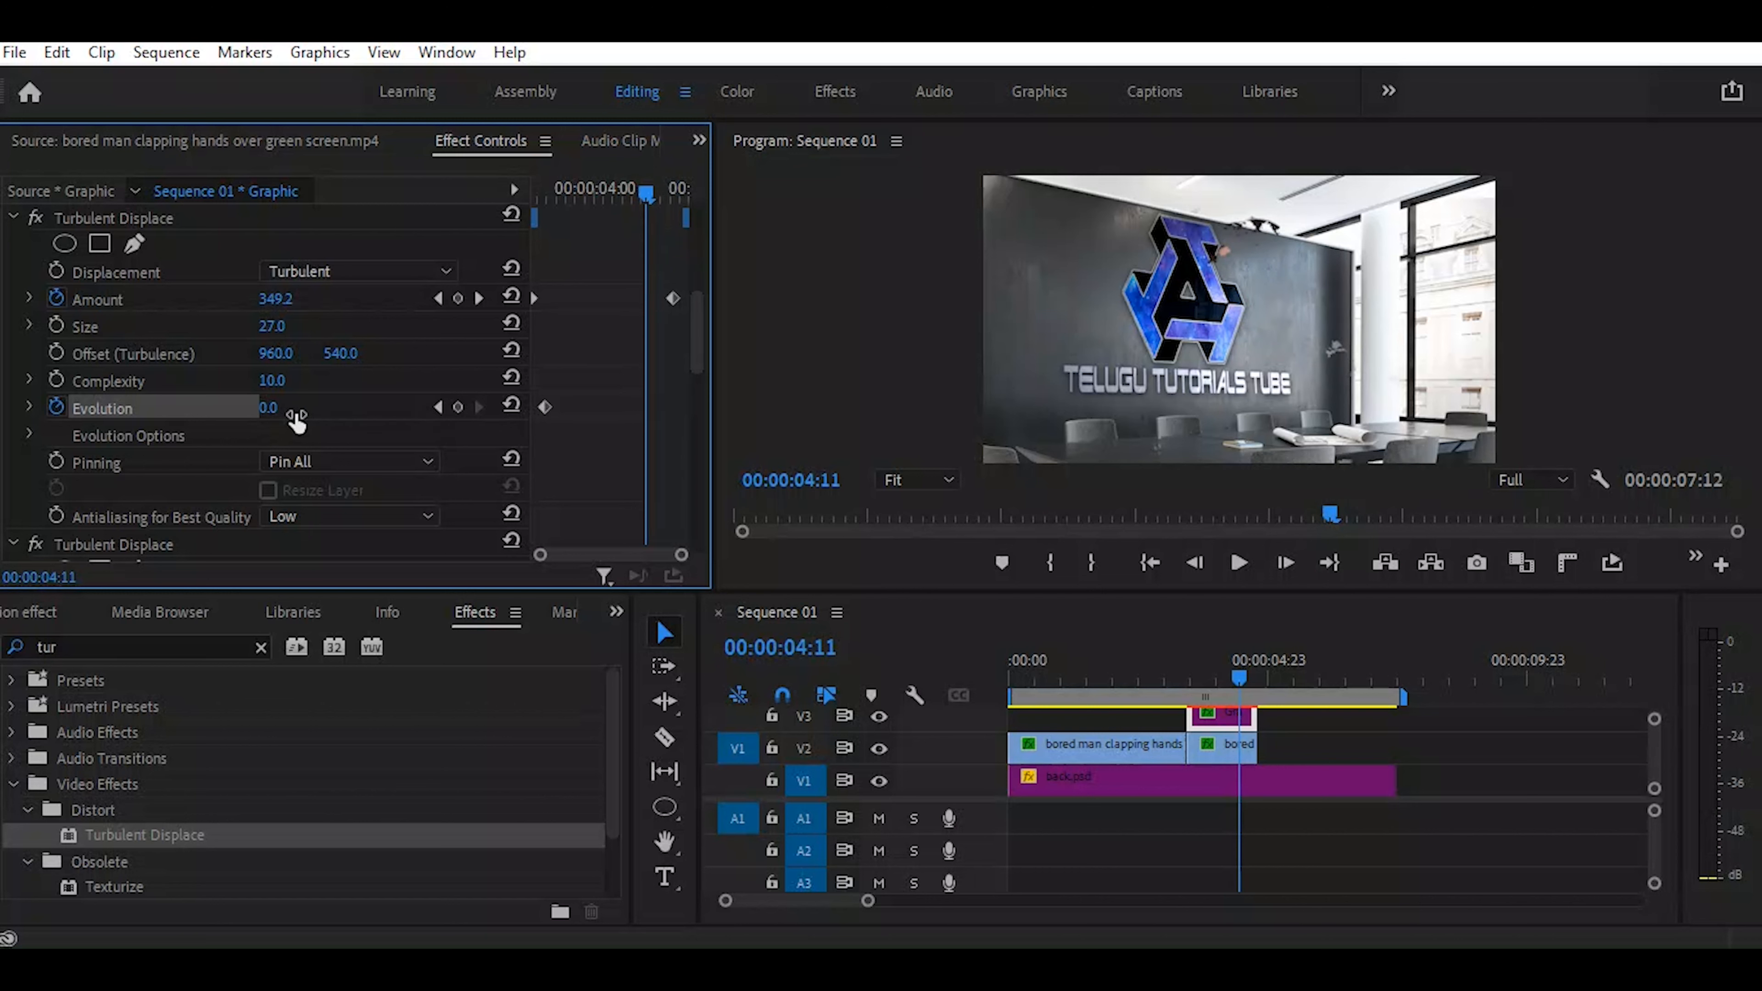
{"action": "left_click_drag", "start_coordinate": [275, 410], "coordinate": [368, 411]}
{"action": "left_click_drag", "start_coordinate": [372, 411], "coordinate": [499, 411]}
{"action": "left_click", "coordinate": [1196, 674]}
{"action": "left_click_drag", "start_coordinate": [1193, 671], "coordinate": [1198, 672]}
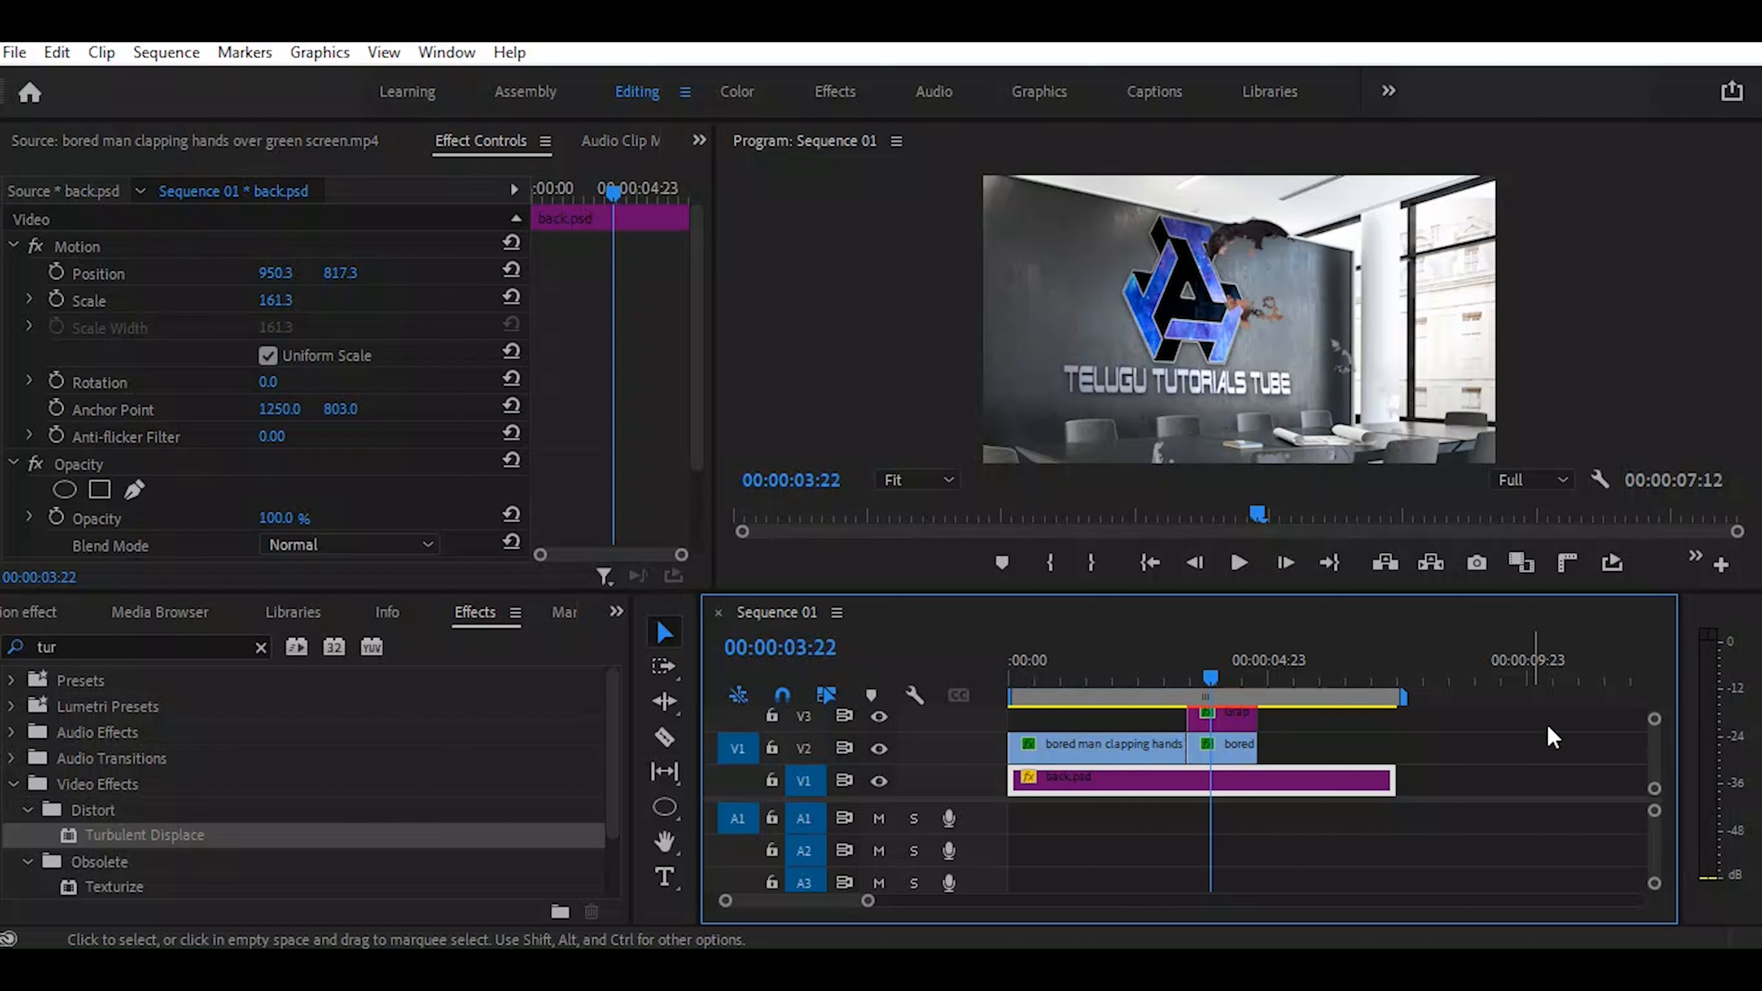
Duplicate the graphic clip from V3 onto V4 directly above it, at the same start time
{"action": "scroll", "coordinate": [1654, 771], "scroll_direction": "up", "scroll_amount": 1}
{"action": "scroll", "coordinate": [1654, 772], "scroll_direction": "up", "scroll_amount": 1}
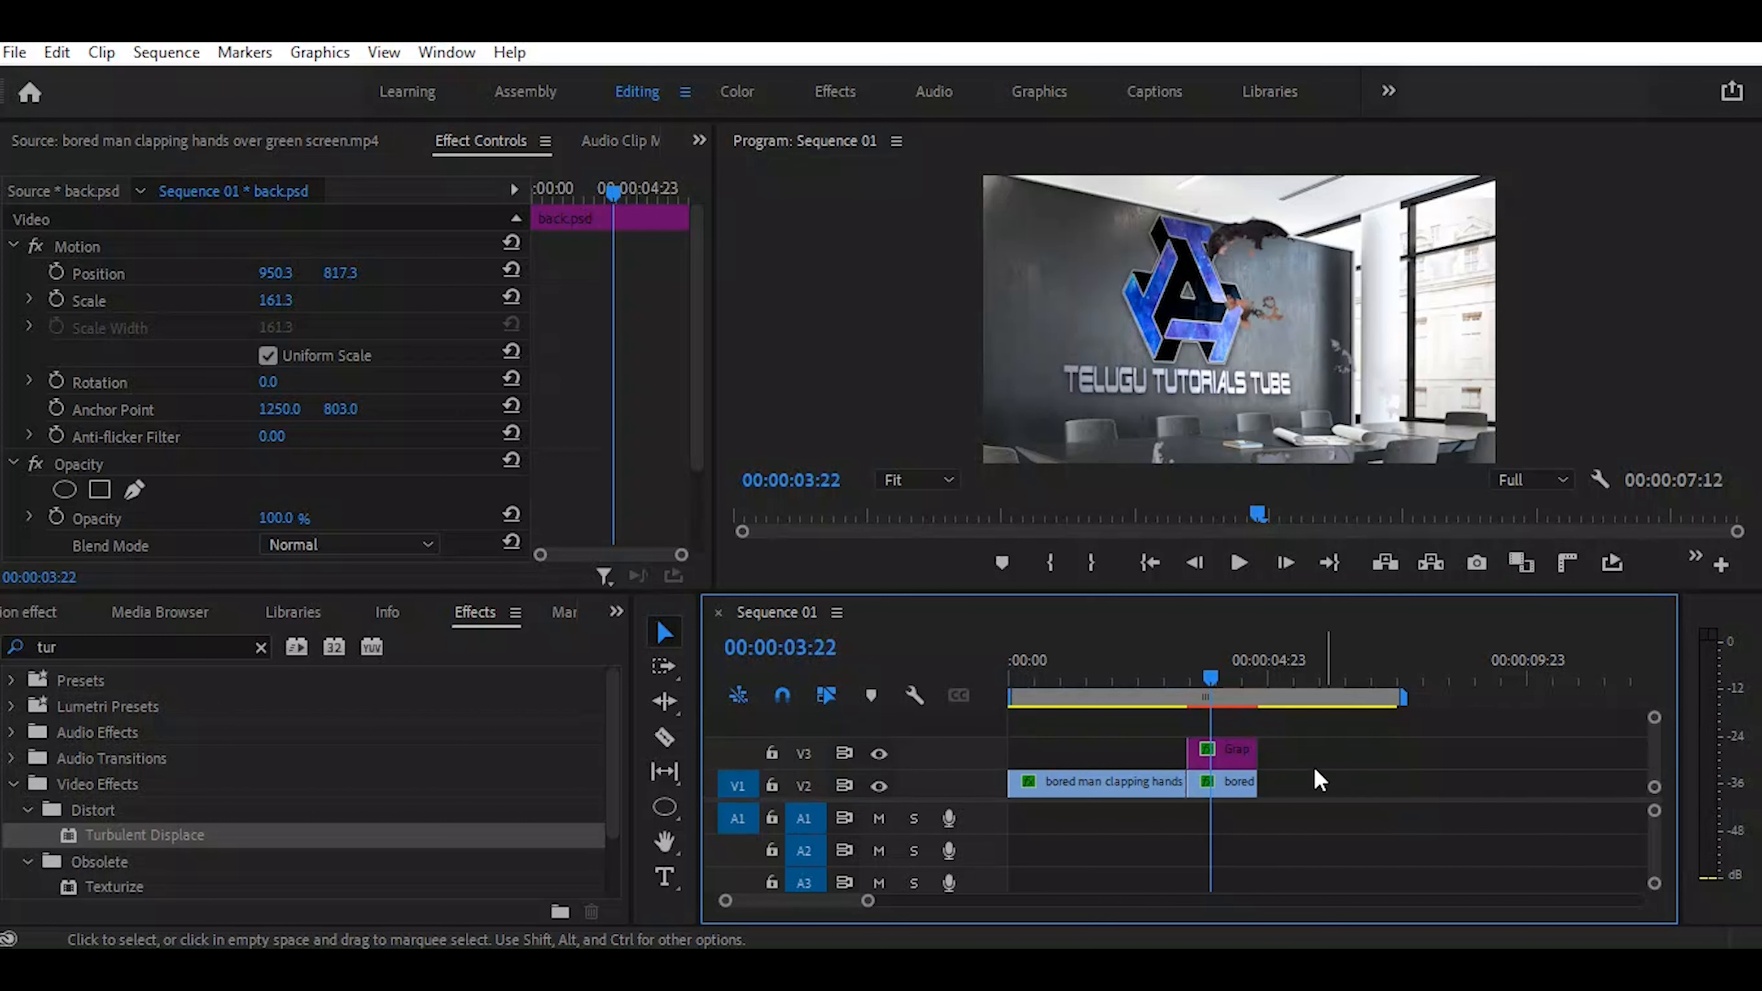
{"action": "left_click", "coordinate": [1240, 753]}
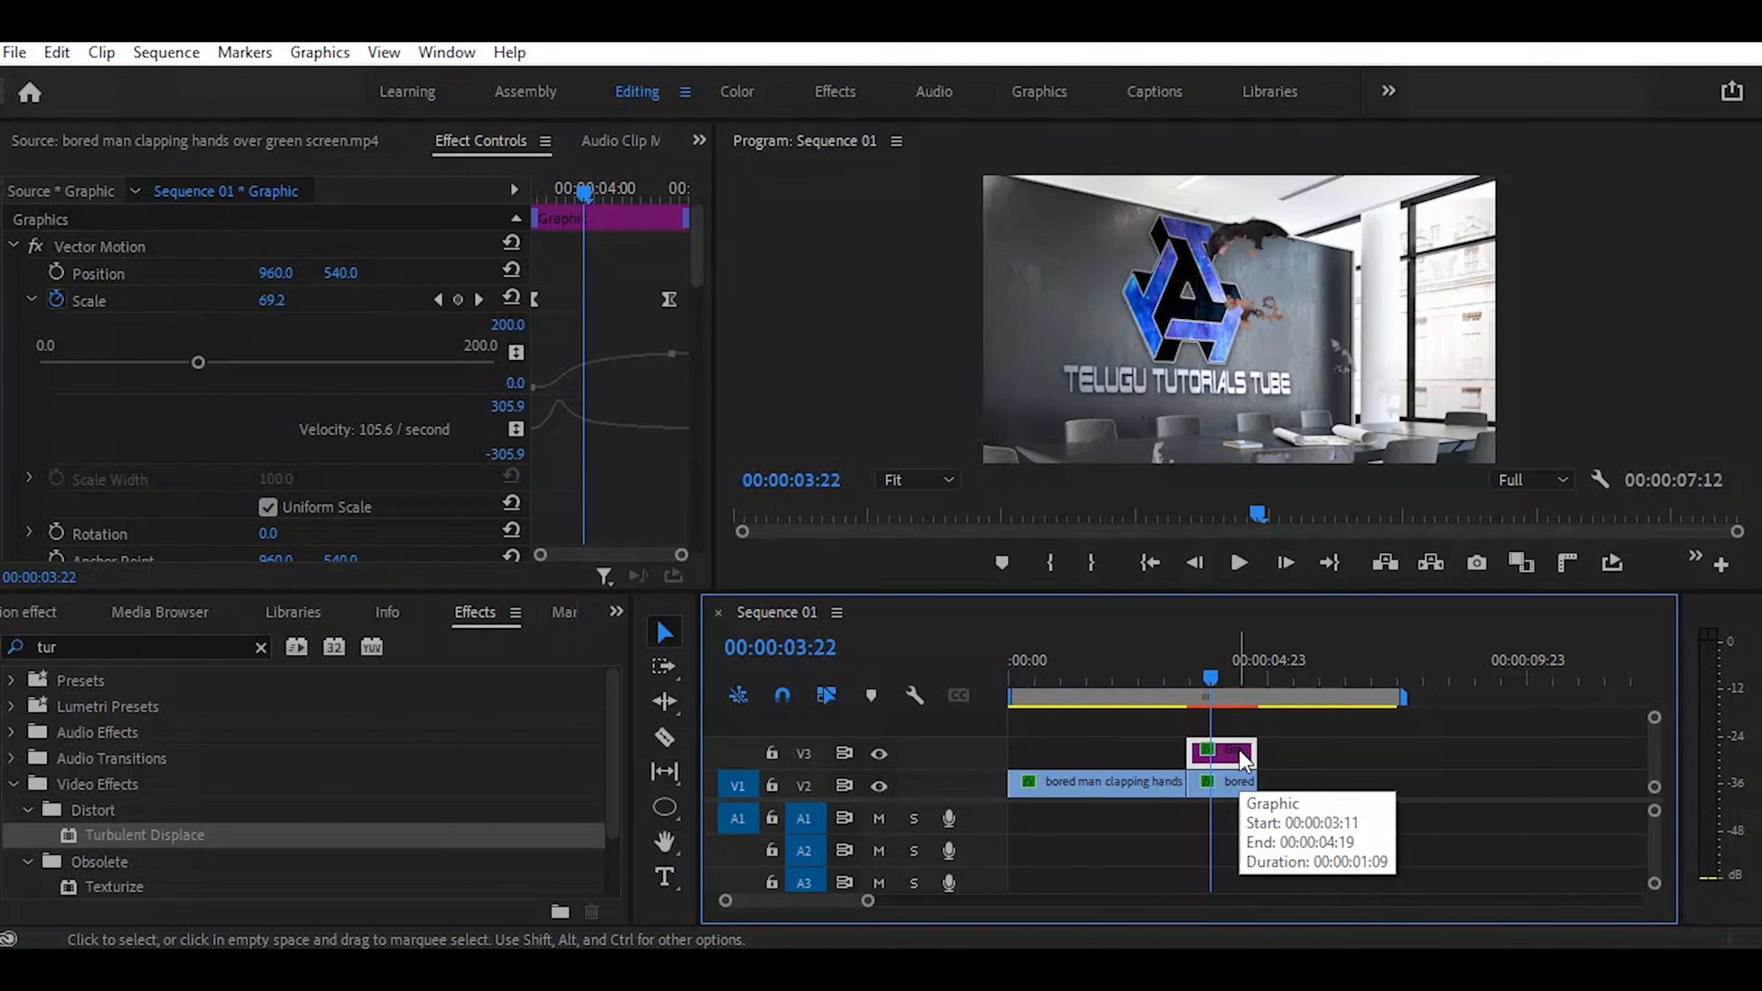
{"action": "left_click_drag", "start_coordinate": [1240, 751], "coordinate": [1240, 727]}
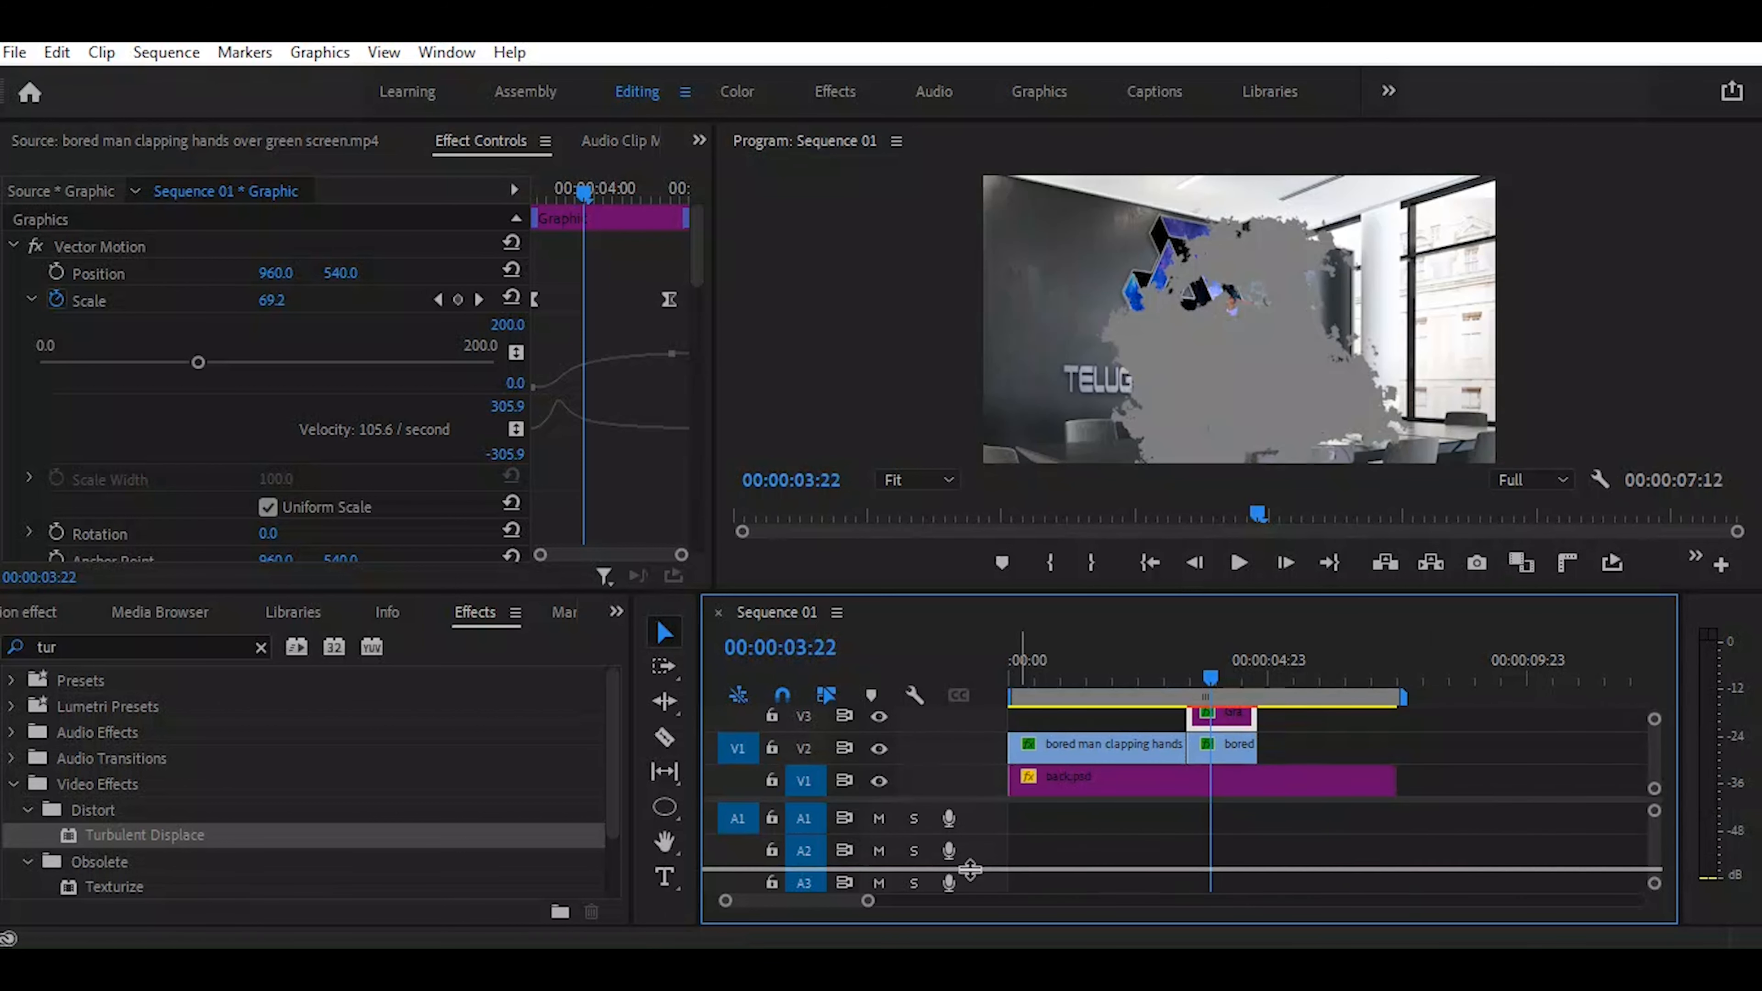
Duplicate the shorter second man clip from V2 onto V5, above both graphics
{"action": "left_click_drag", "start_coordinate": [969, 869], "coordinate": [970, 870]}
{"action": "left_click", "coordinate": [1236, 810]}
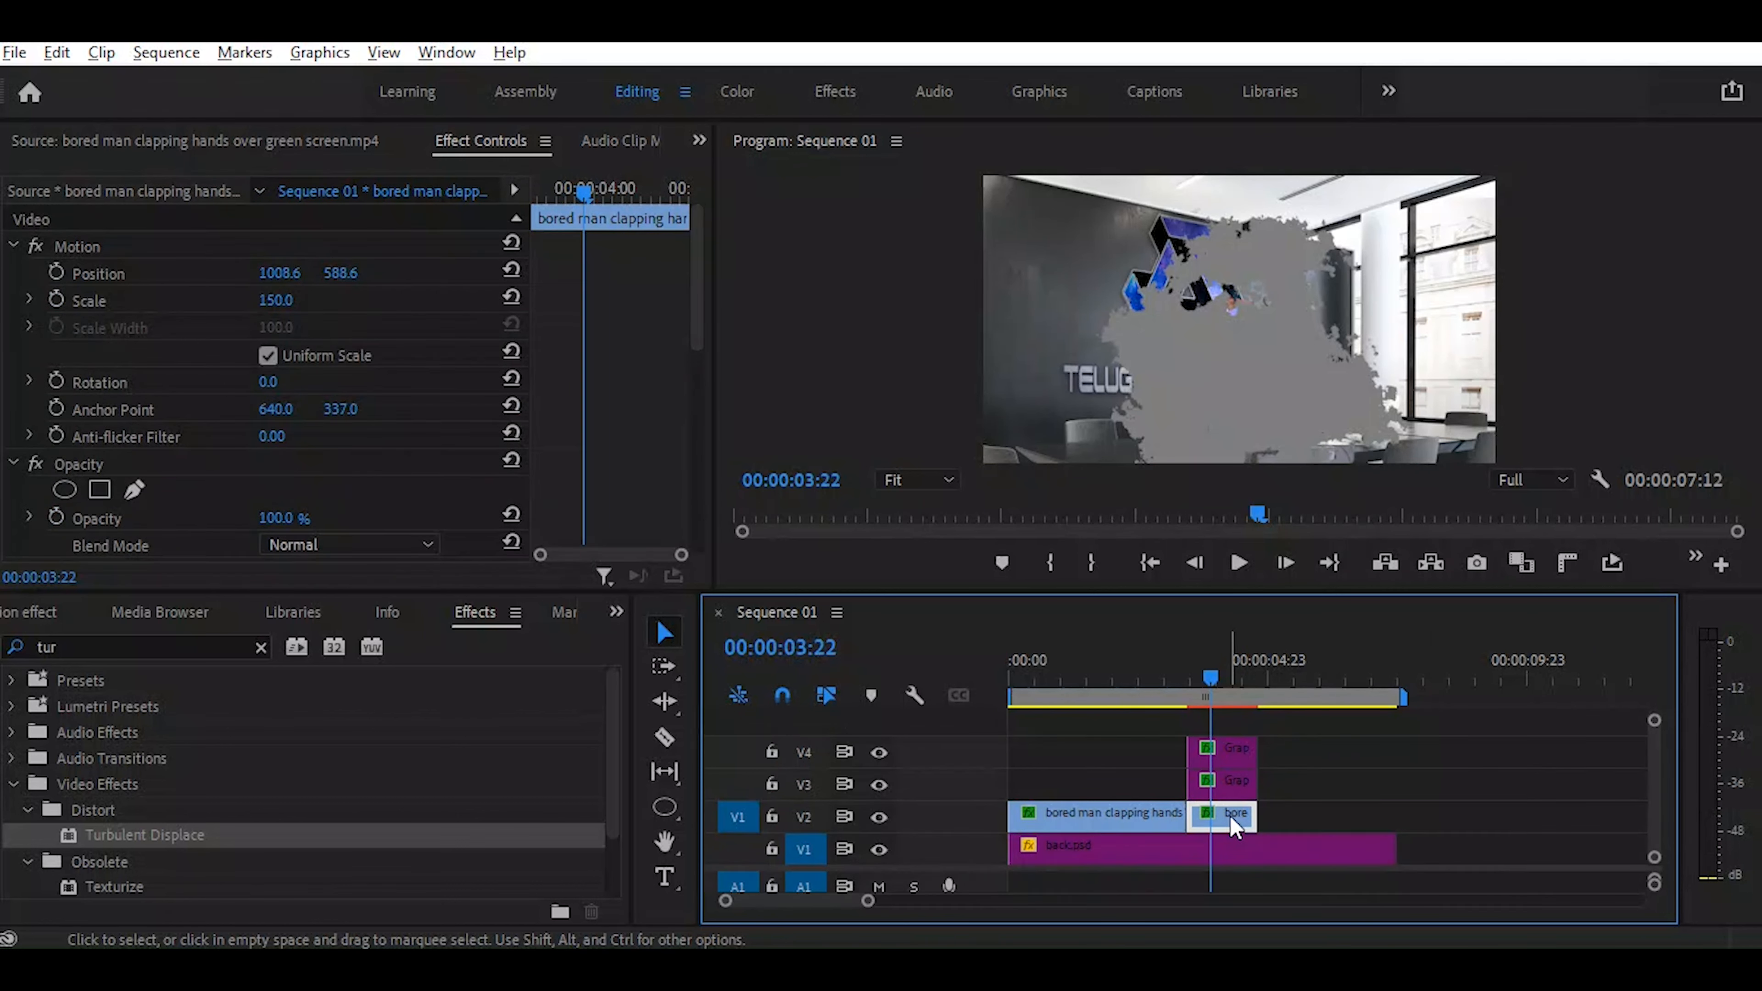
{"action": "left_click_drag", "start_coordinate": [1230, 817], "coordinate": [1225, 724]}
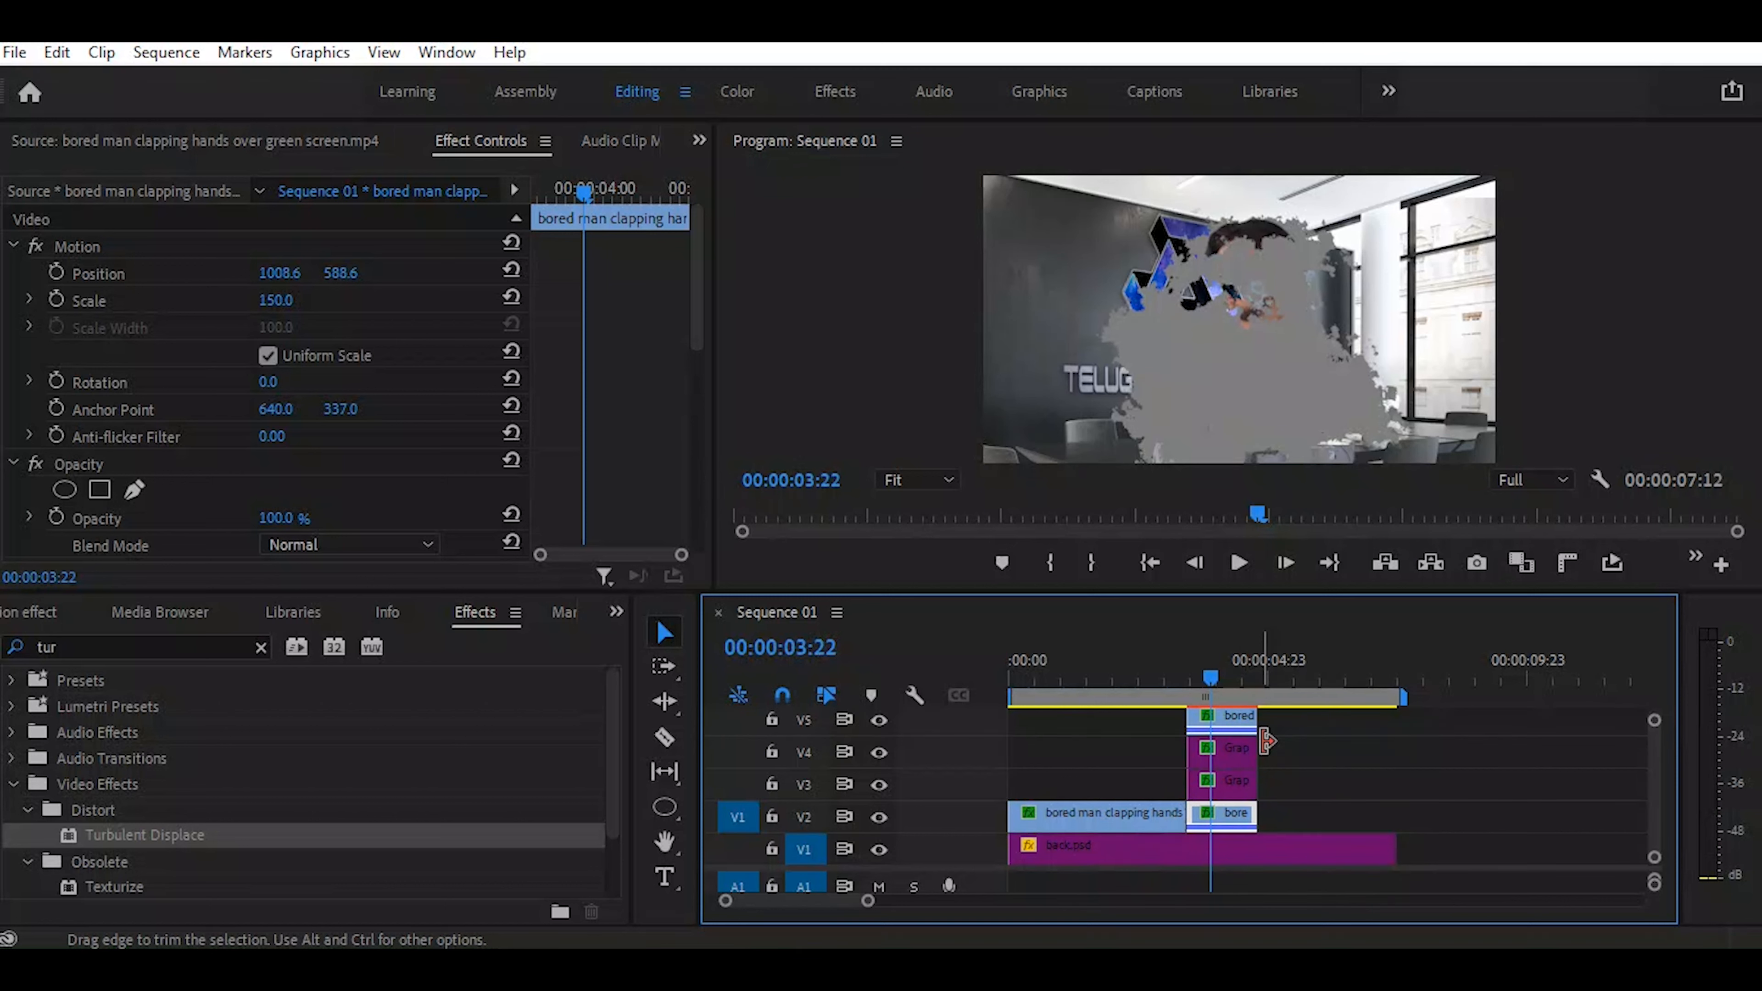
Delete the Track Matte Key effect from the man clip on V5
{"action": "left_click", "coordinate": [1227, 725]}
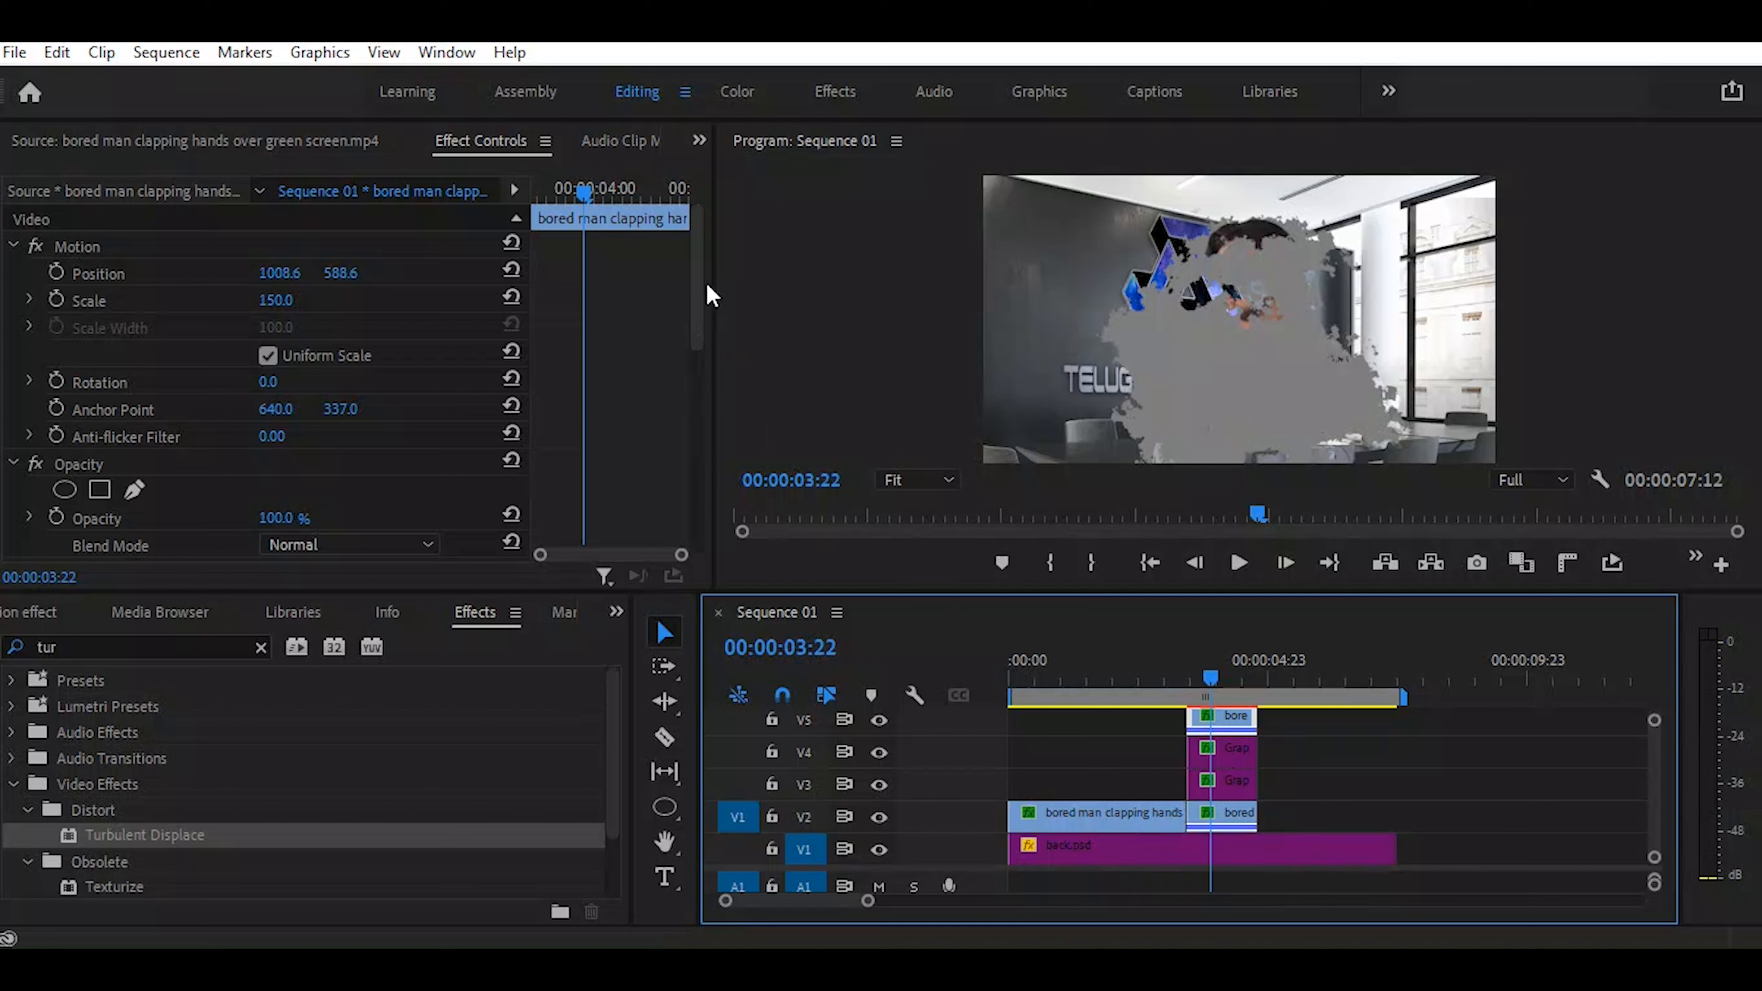
{"action": "left_click_drag", "start_coordinate": [702, 285], "coordinate": [701, 463]}
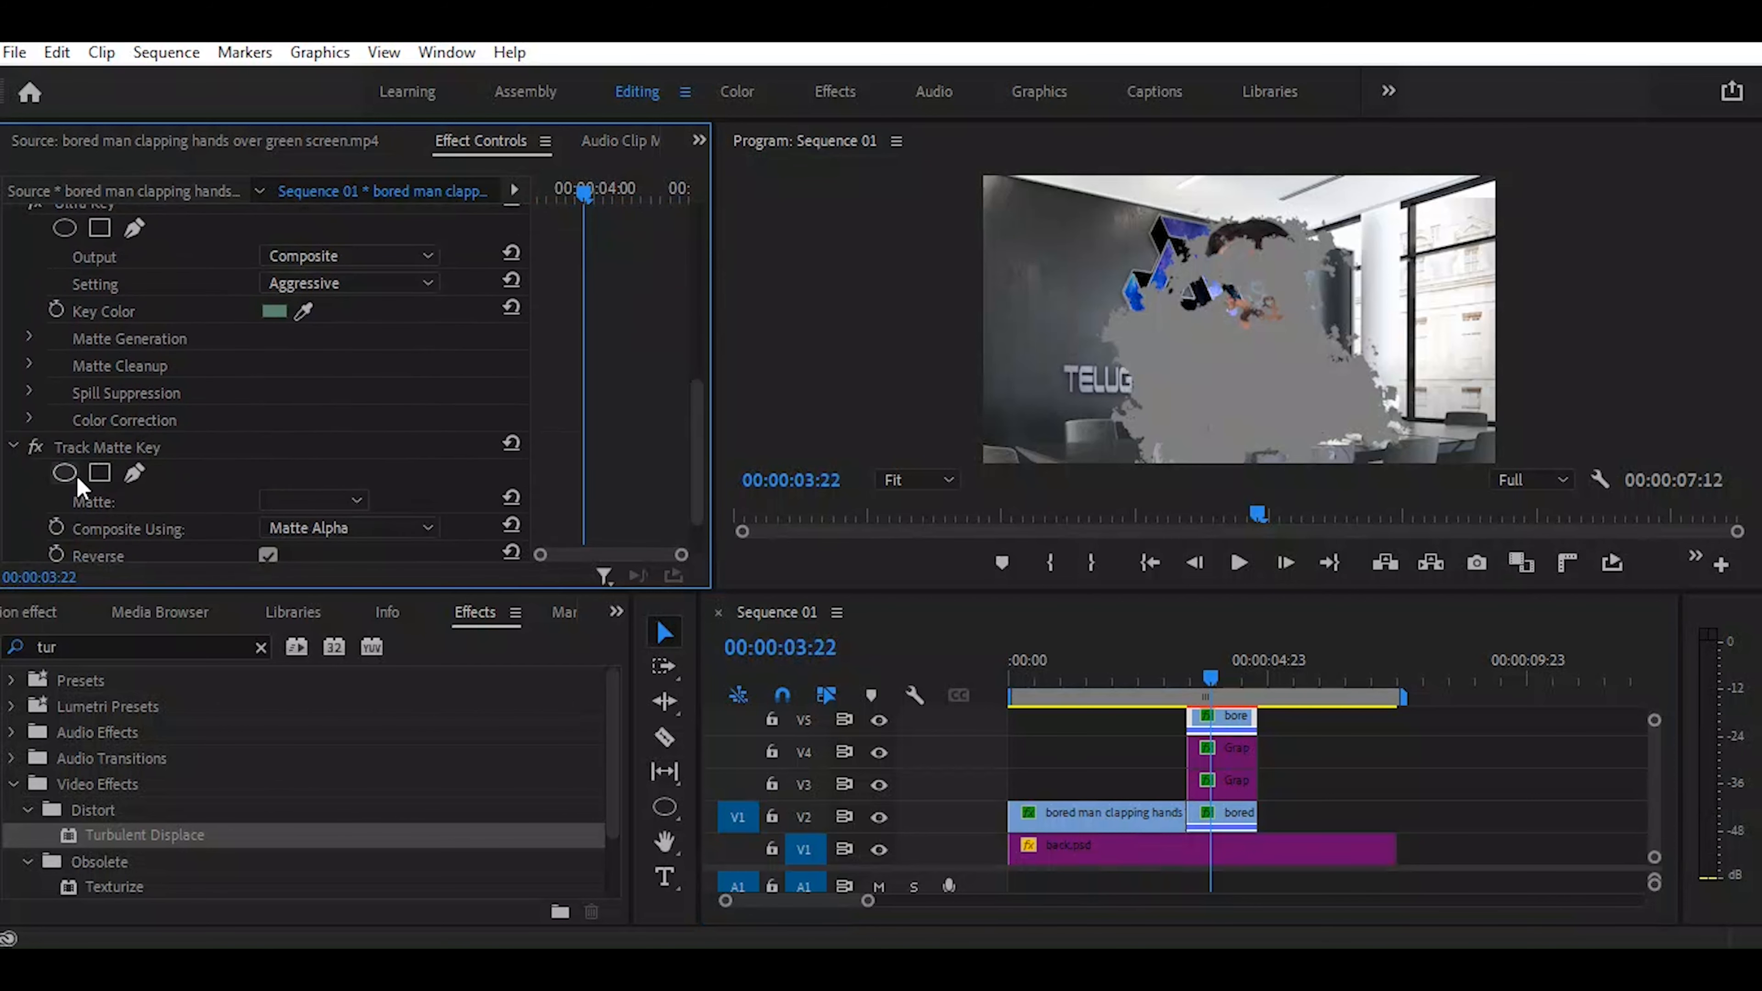
{"action": "left_click", "coordinate": [99, 452]}
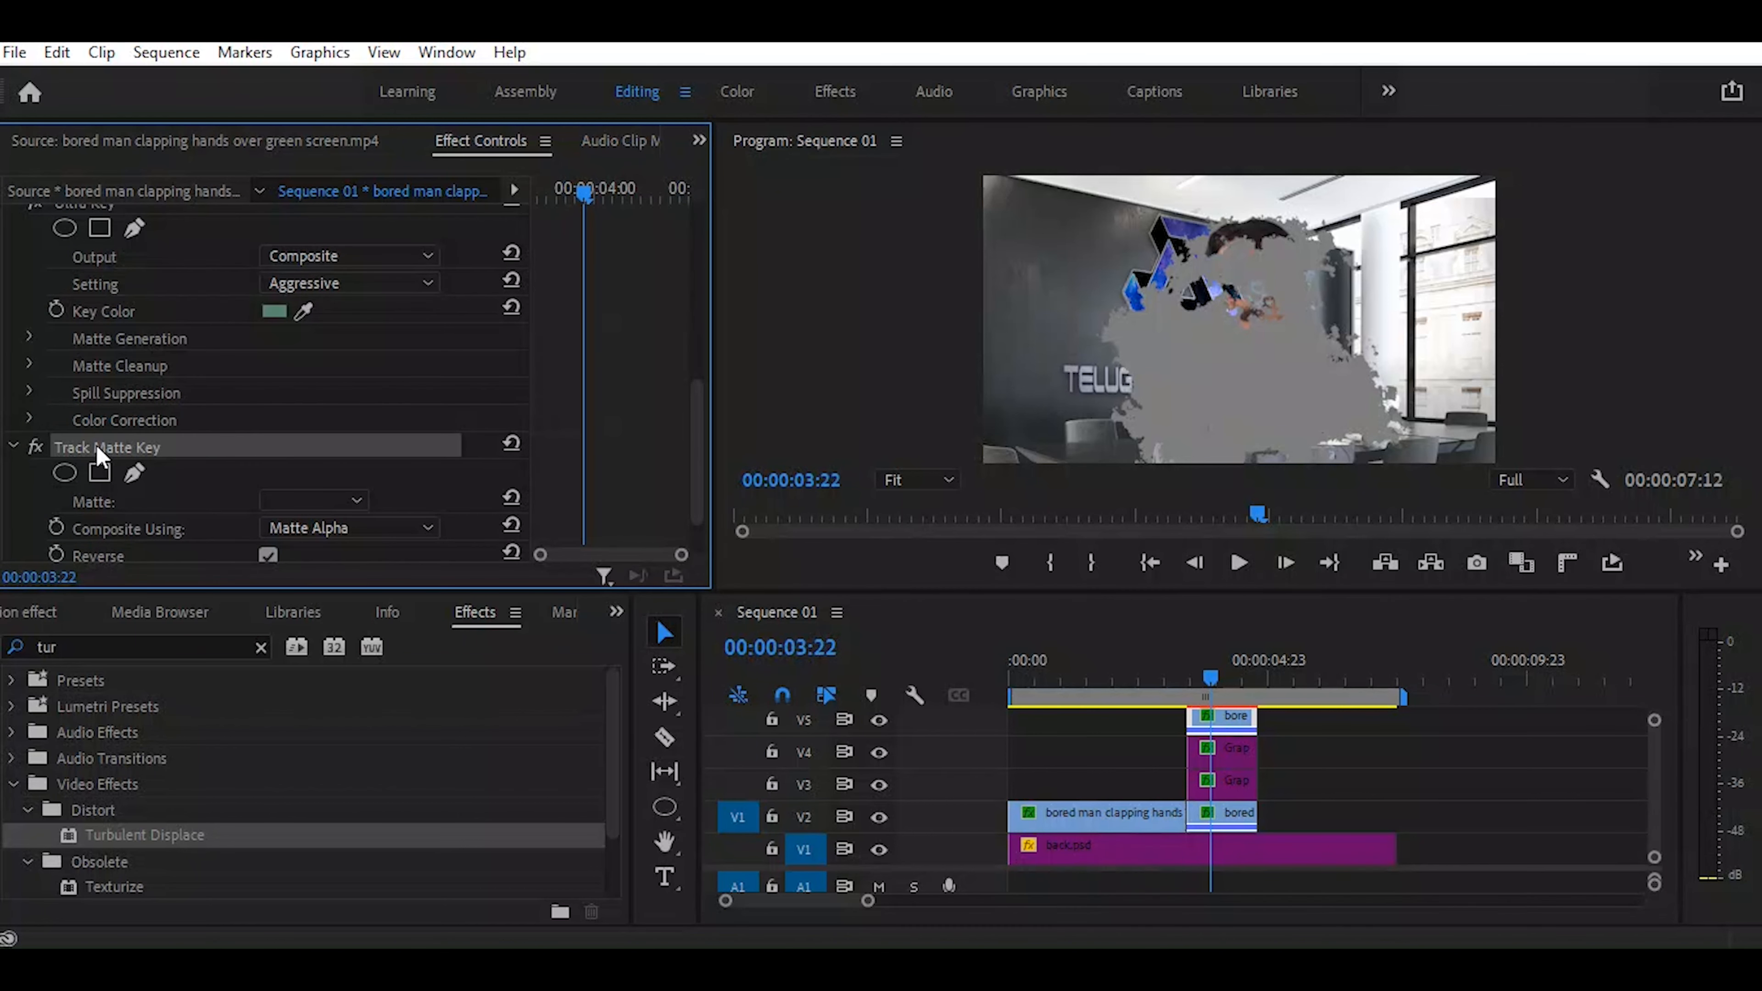
{"action": "key", "text": "Delete"}
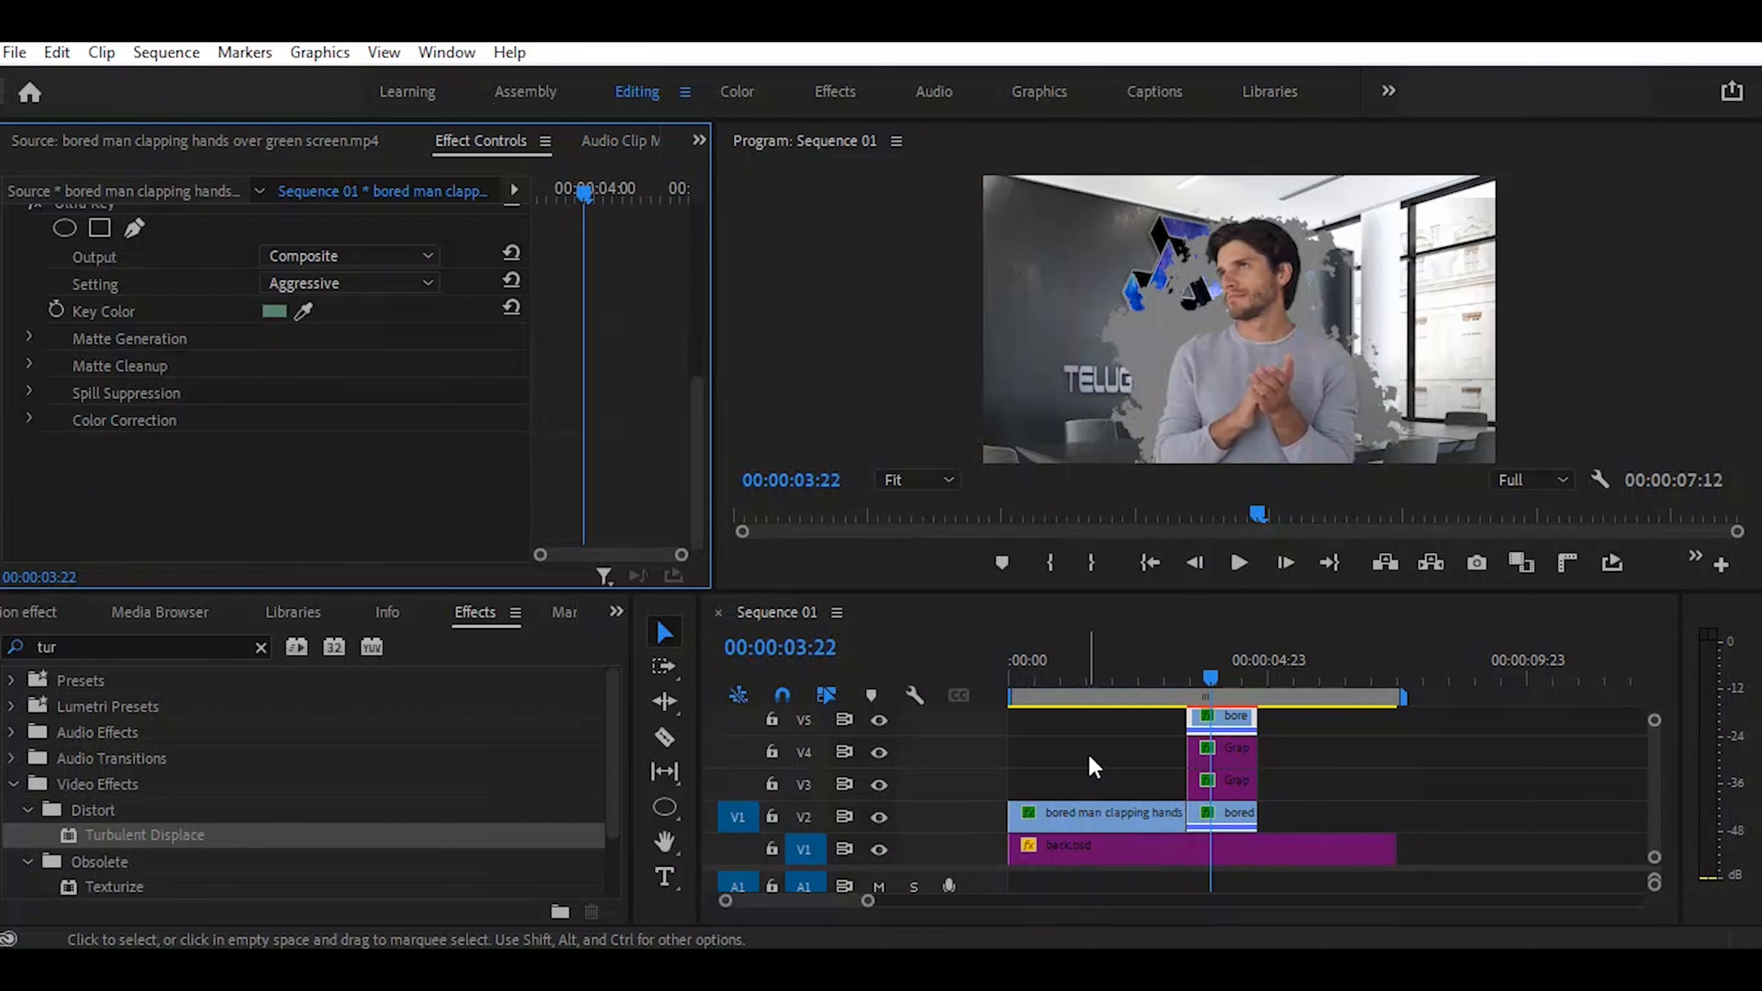
Find the Track Matte Key effect and apply it to the graphic clip on V4
{"action": "left_click", "coordinate": [1240, 761]}
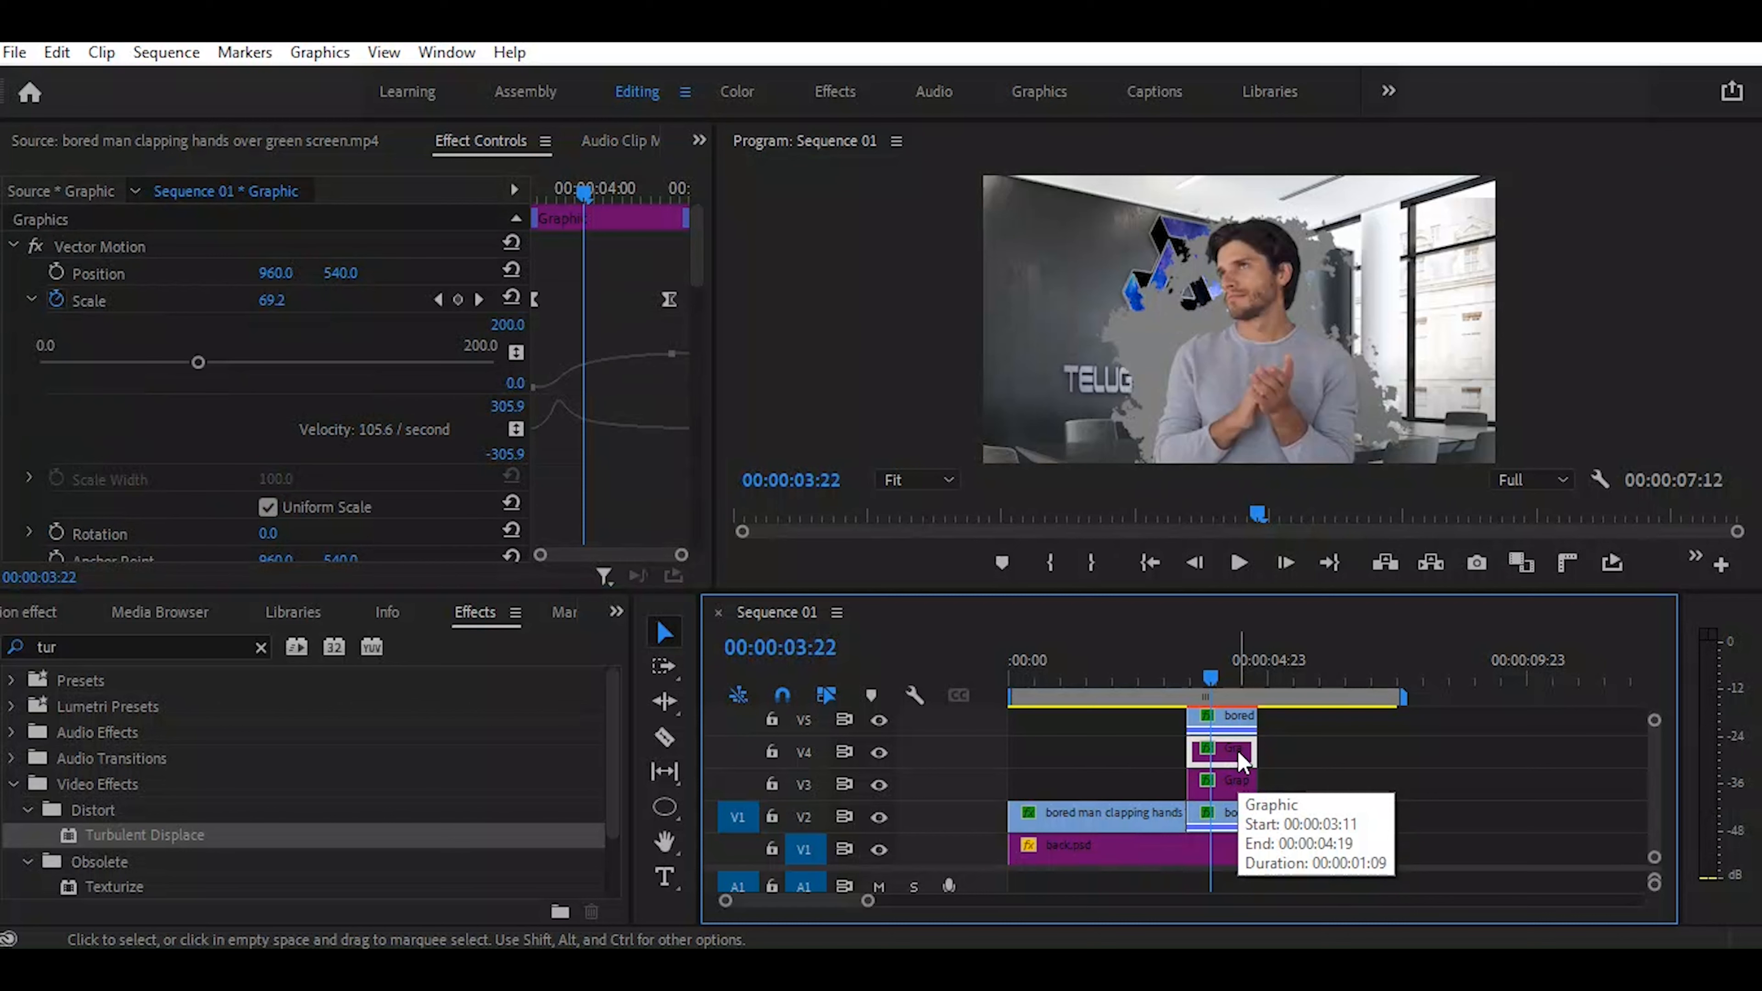
{"action": "left_click", "coordinate": [138, 647]}
{"action": "type", "text": "trac"}
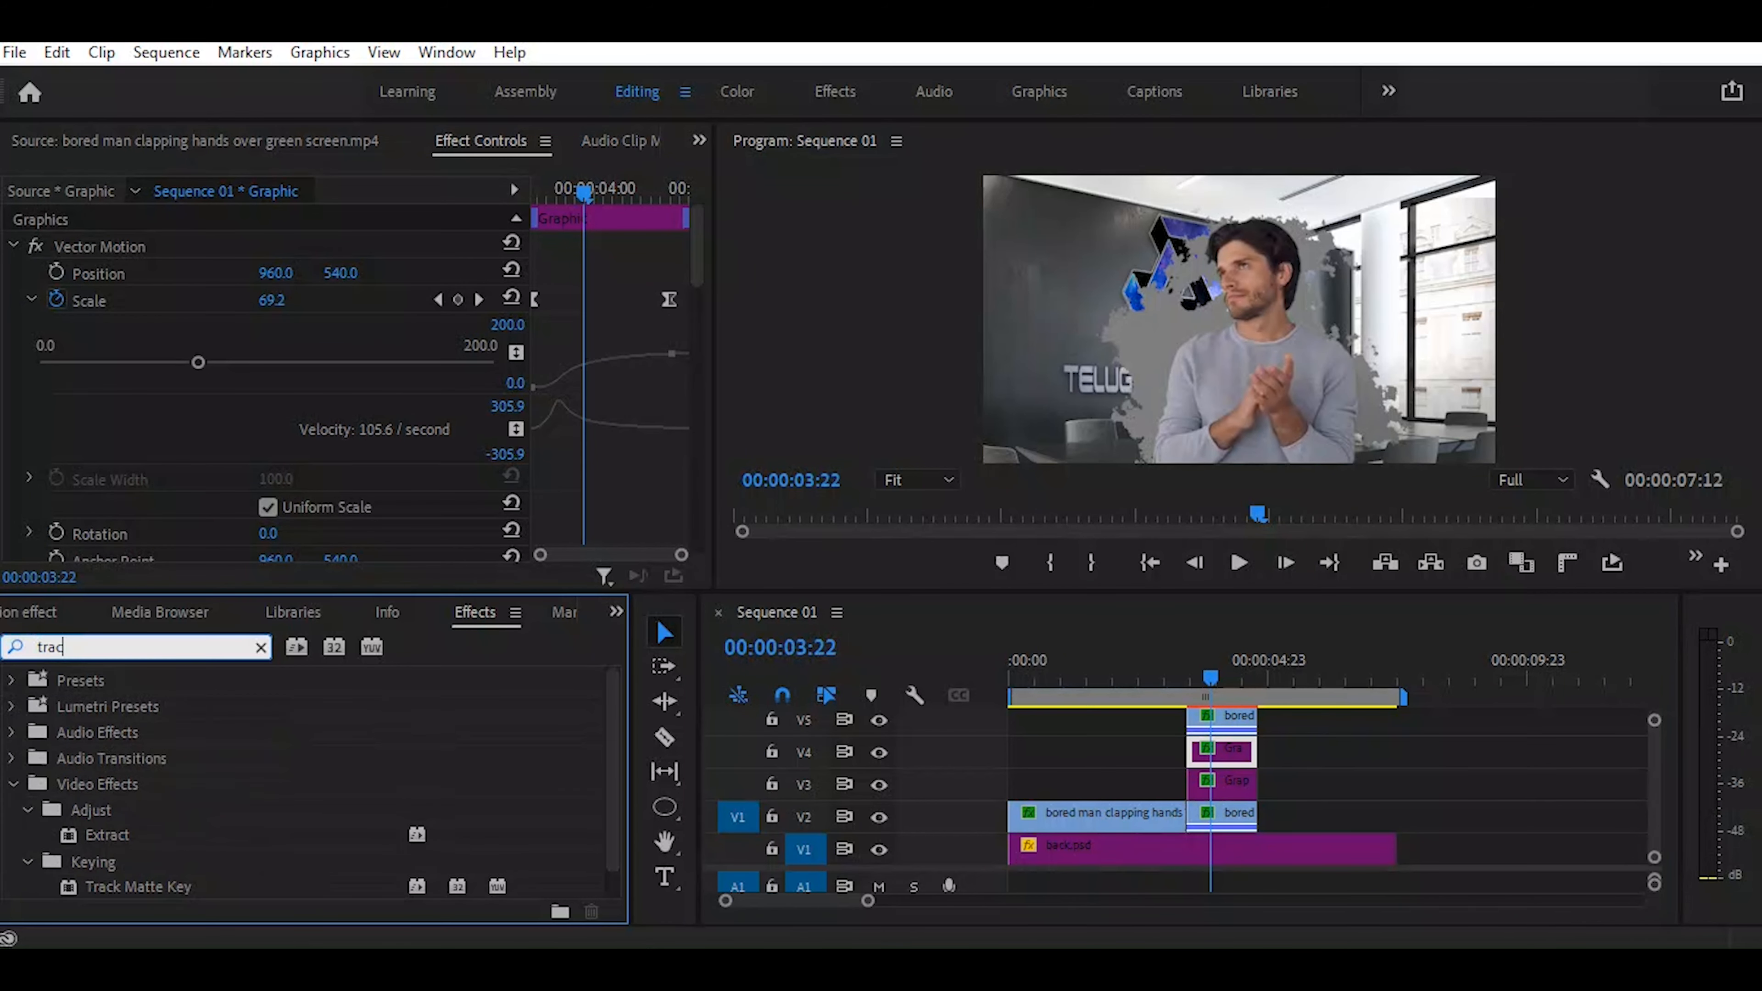
{"action": "left_click", "coordinate": [186, 885]}
{"action": "left_click_drag", "start_coordinate": [137, 896], "coordinate": [1234, 762]}
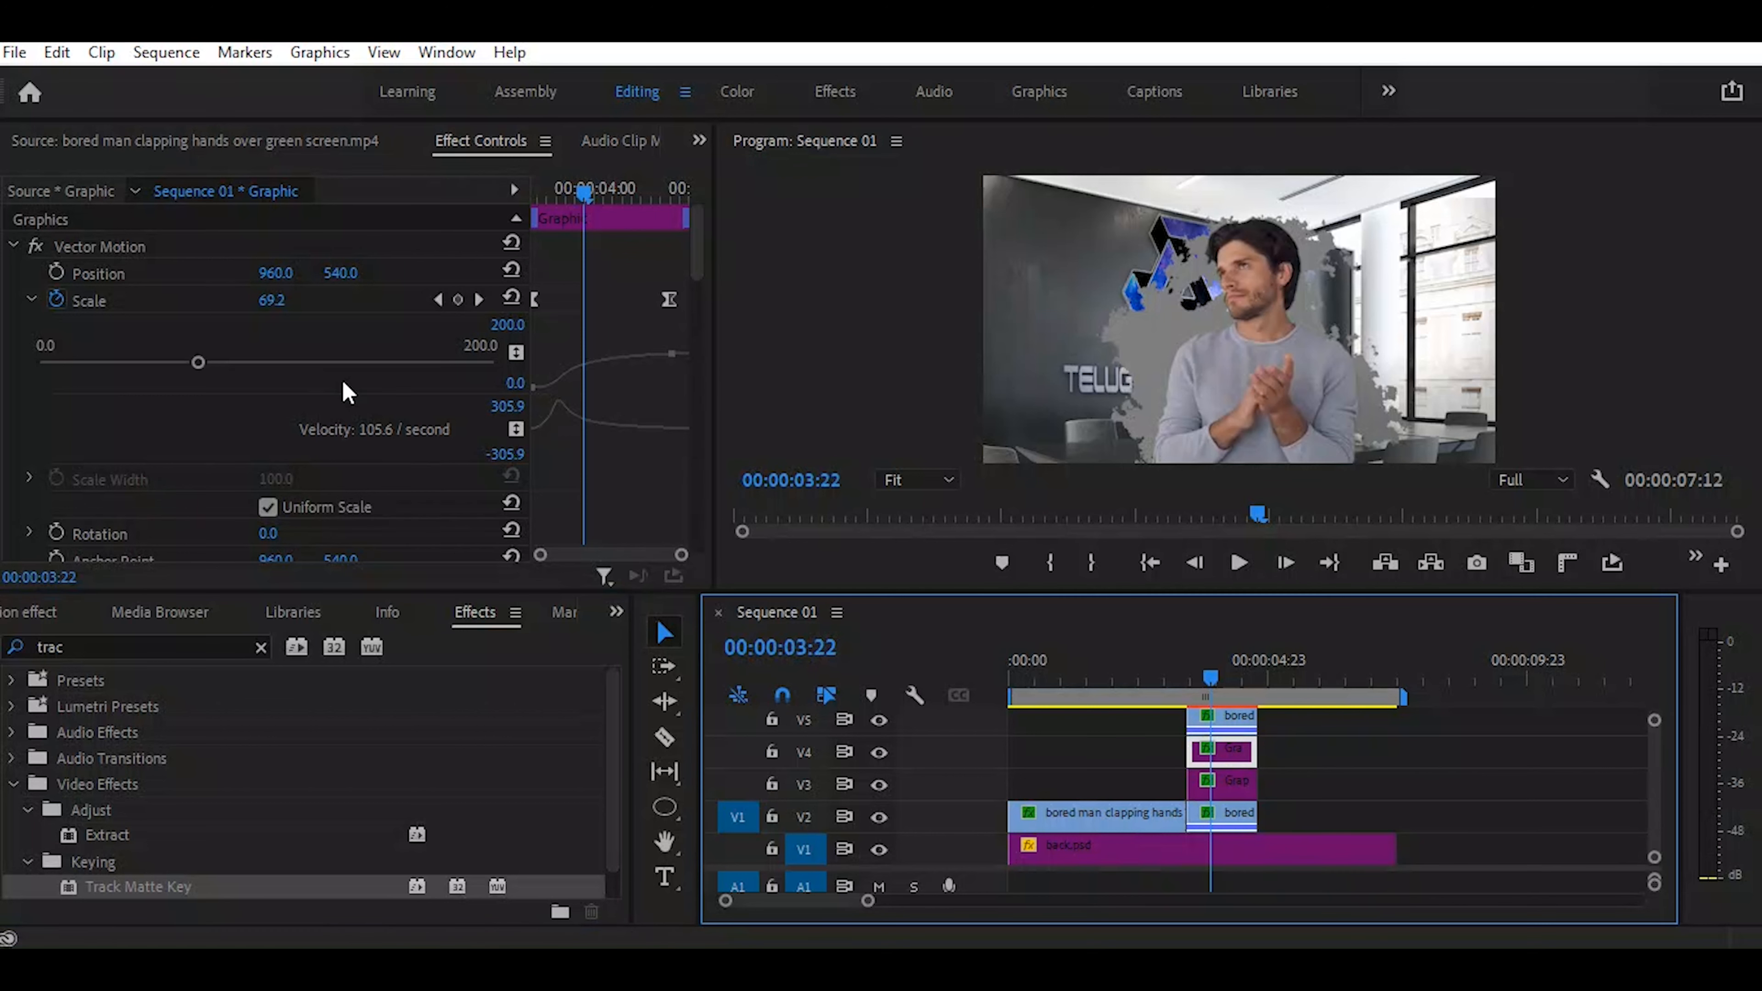
Set the Track Matte Key's matte to Video 5 on the V4 graphic
{"action": "scroll", "coordinate": [344, 384], "scroll_direction": "down", "scroll_amount": 5}
{"action": "scroll", "coordinate": [347, 393], "scroll_direction": "down", "scroll_amount": 2}
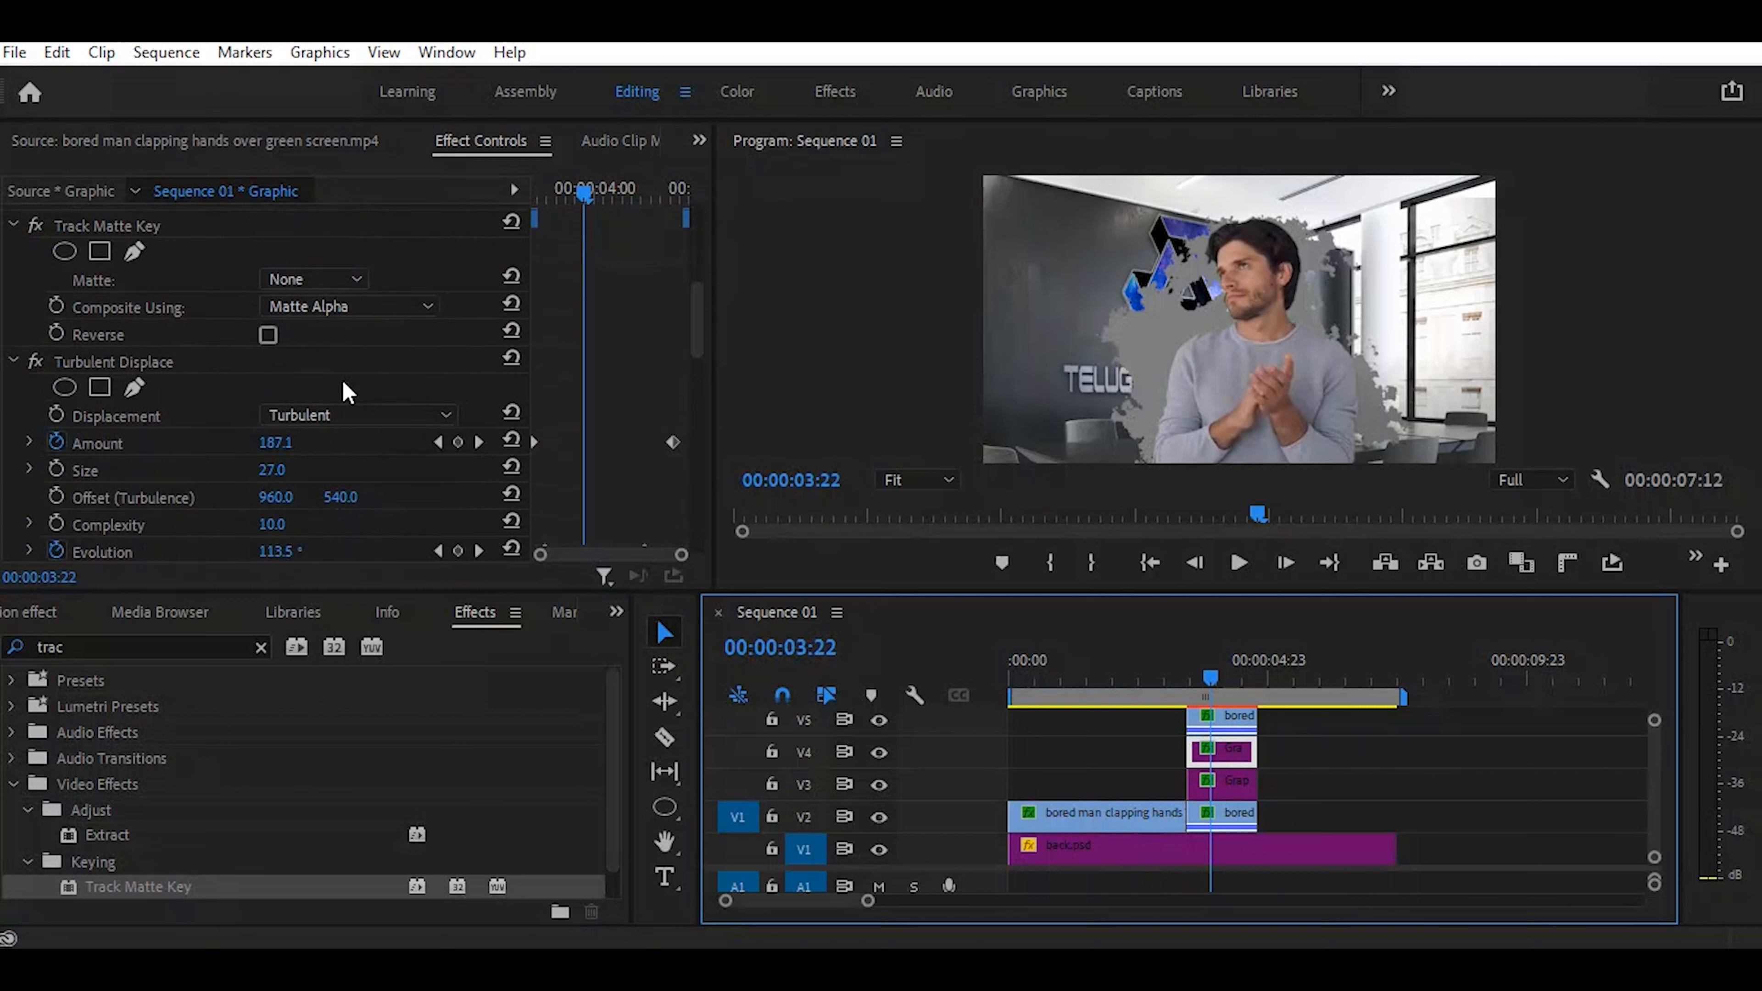
{"action": "scroll", "coordinate": [343, 383], "scroll_direction": "up", "scroll_amount": 2}
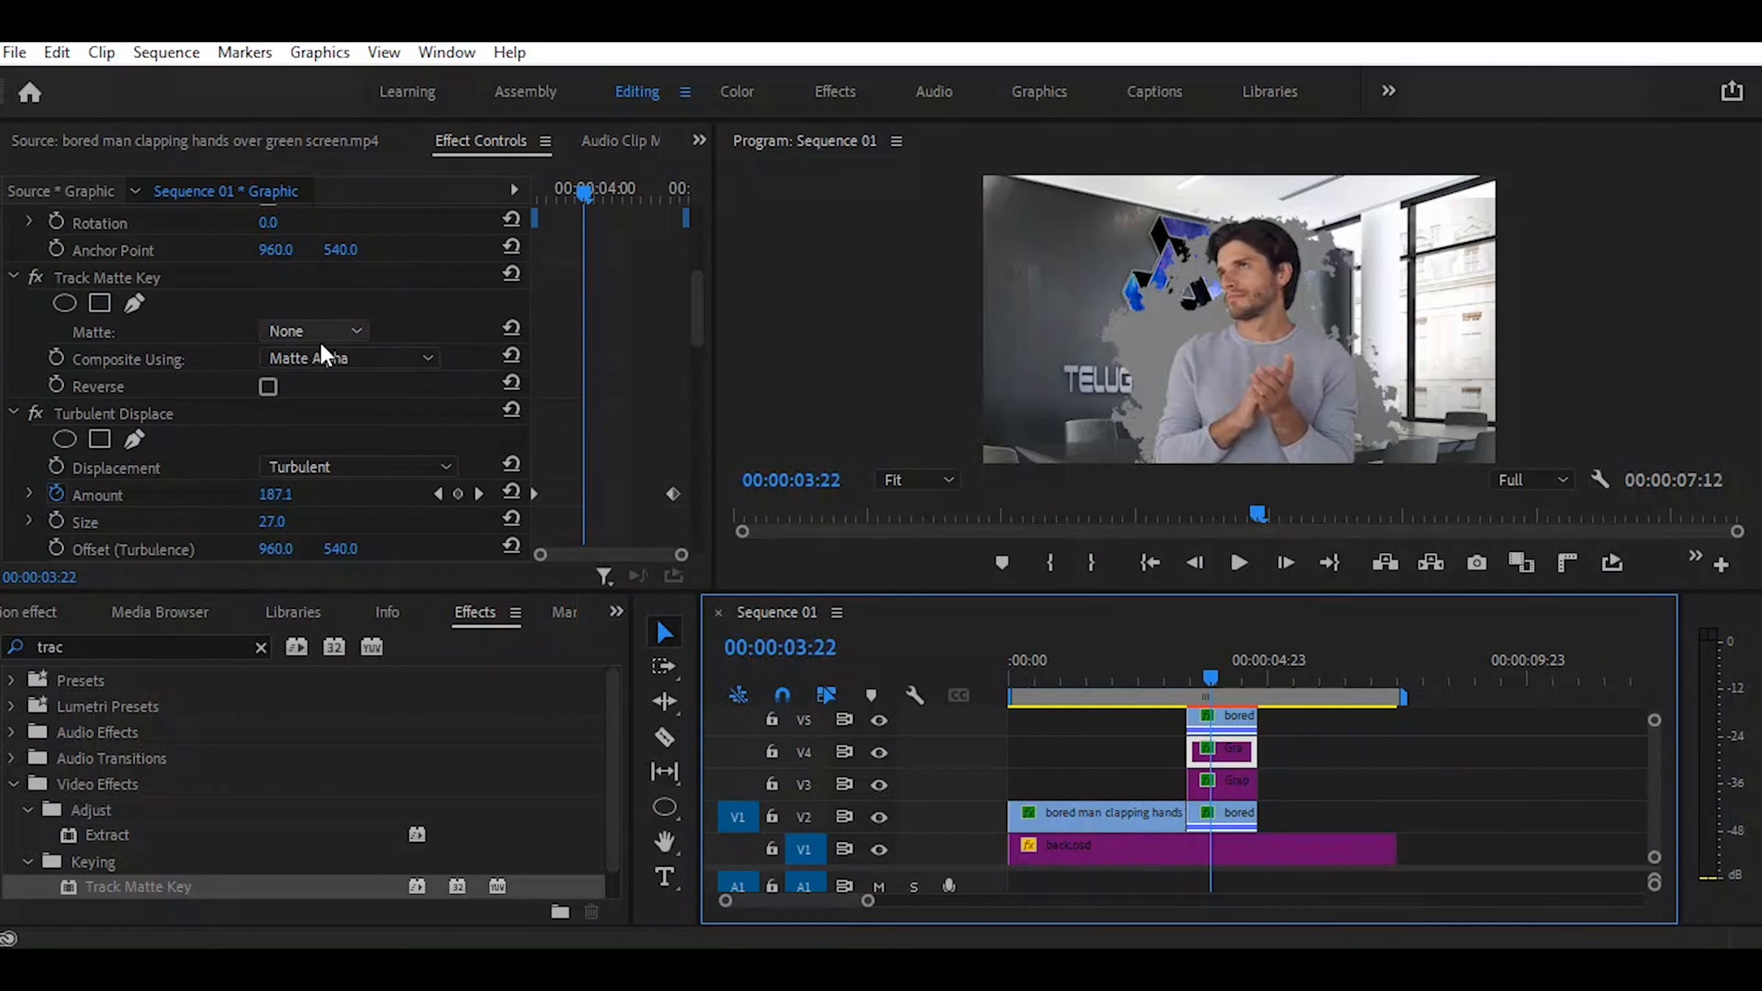
{"action": "left_click", "coordinate": [356, 333]}
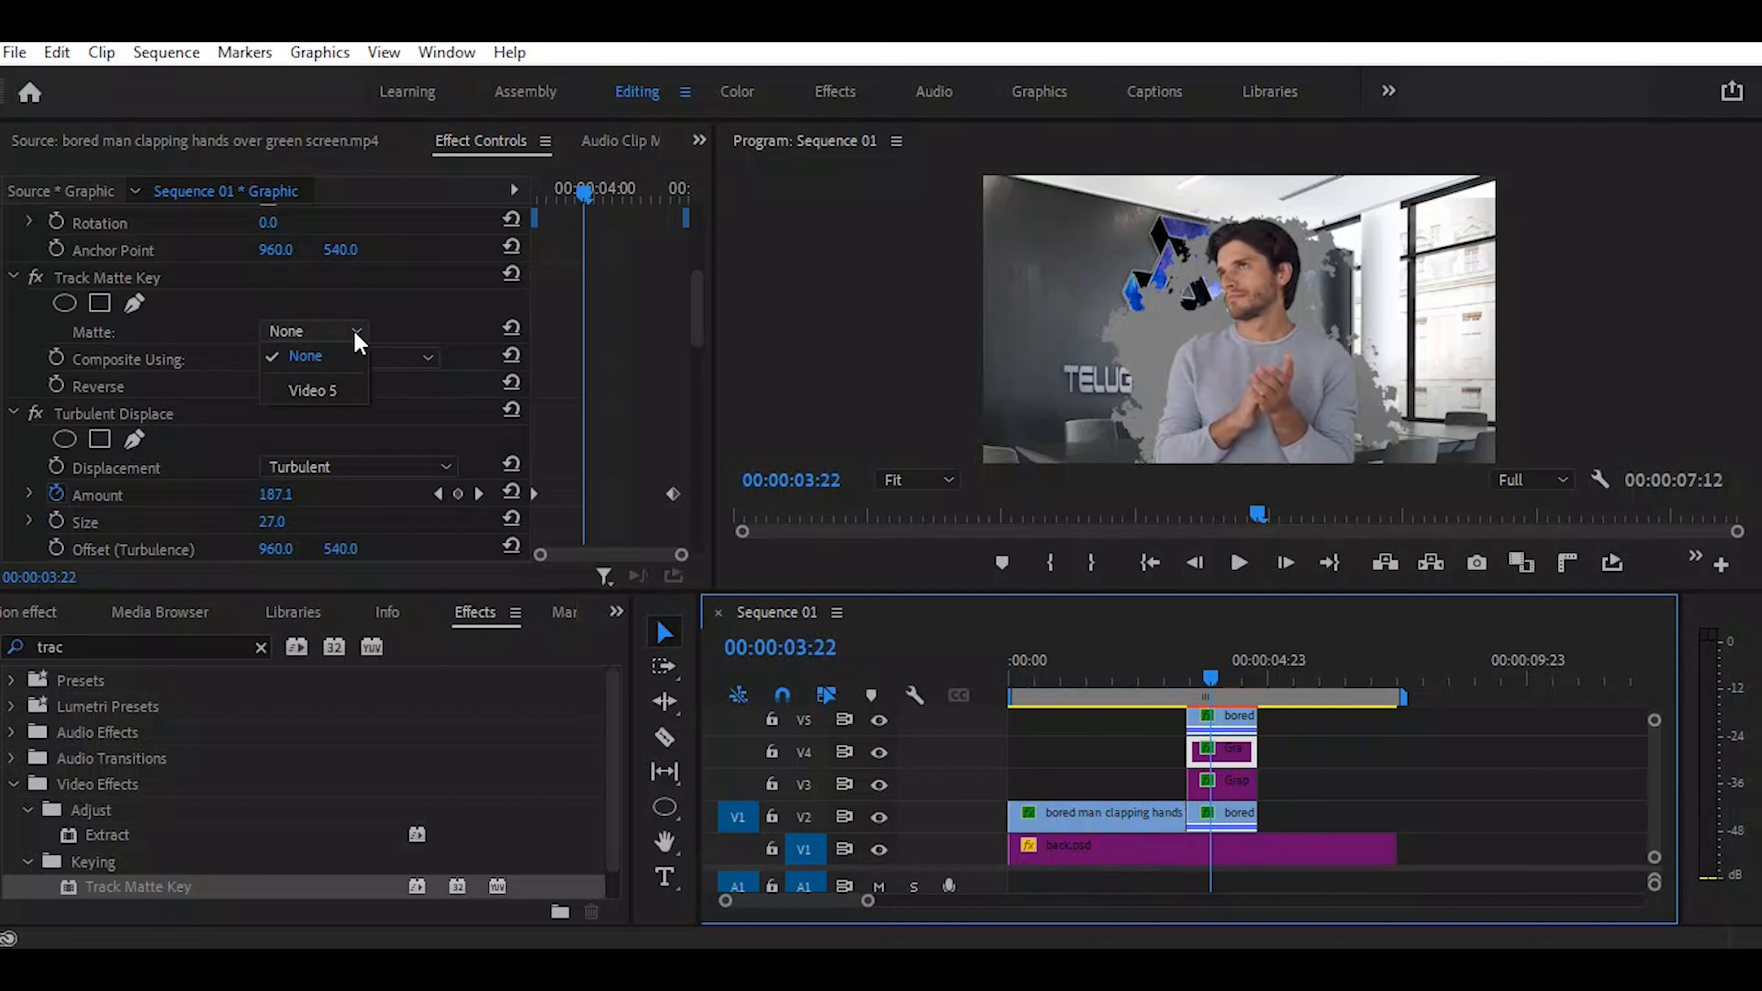
{"action": "left_click", "coordinate": [342, 403]}
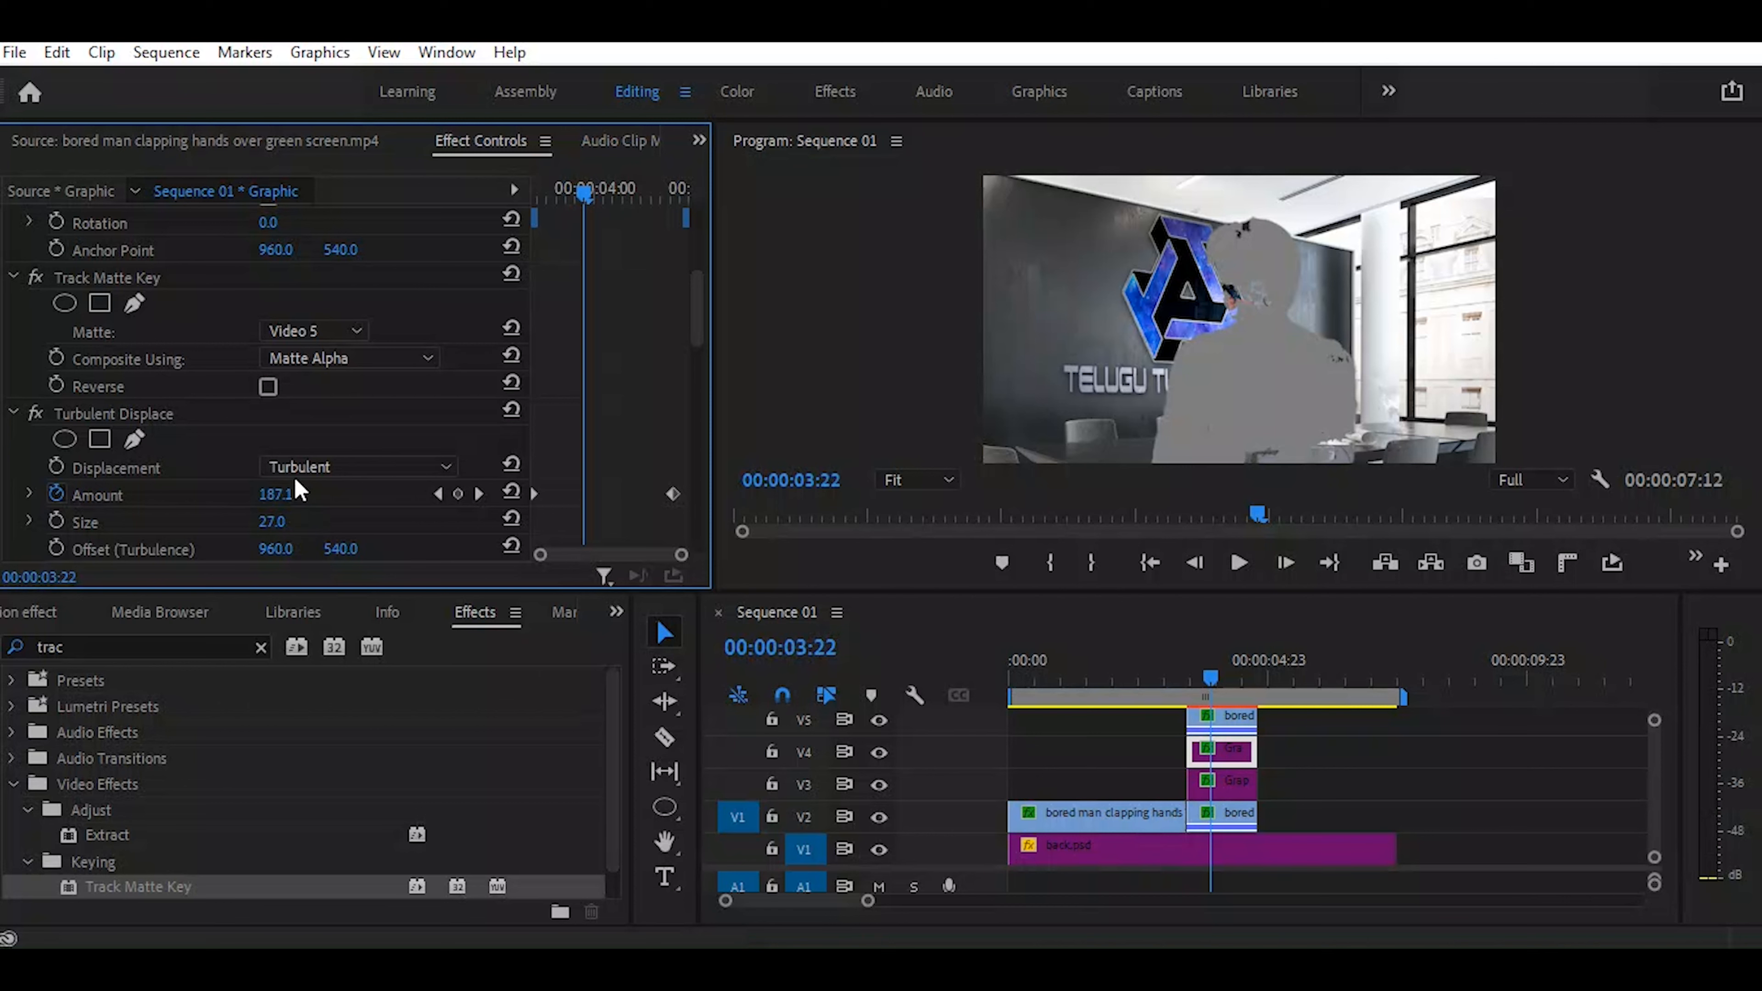
Turn off the fill and turn on the stroke for the V4 graphic's ellipse shape
{"action": "scroll", "coordinate": [13, 300], "scroll_direction": "down", "scroll_amount": 5}
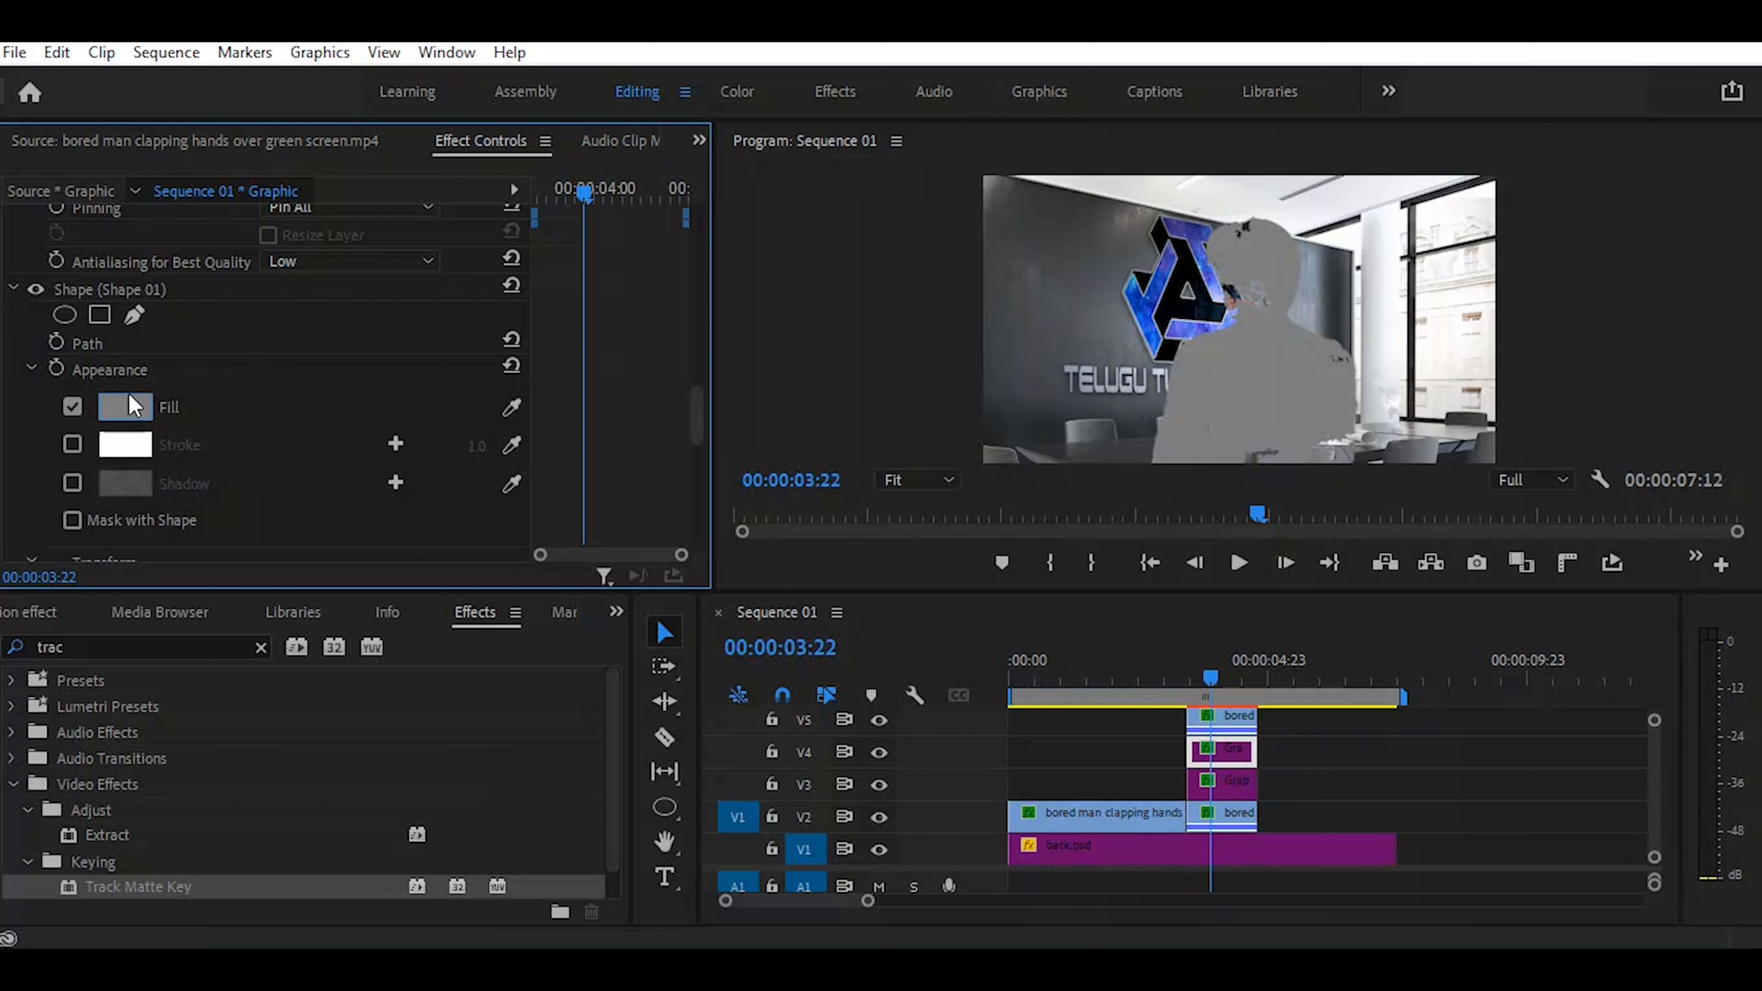
{"action": "left_click", "coordinate": [73, 405]}
{"action": "left_click", "coordinate": [72, 444]}
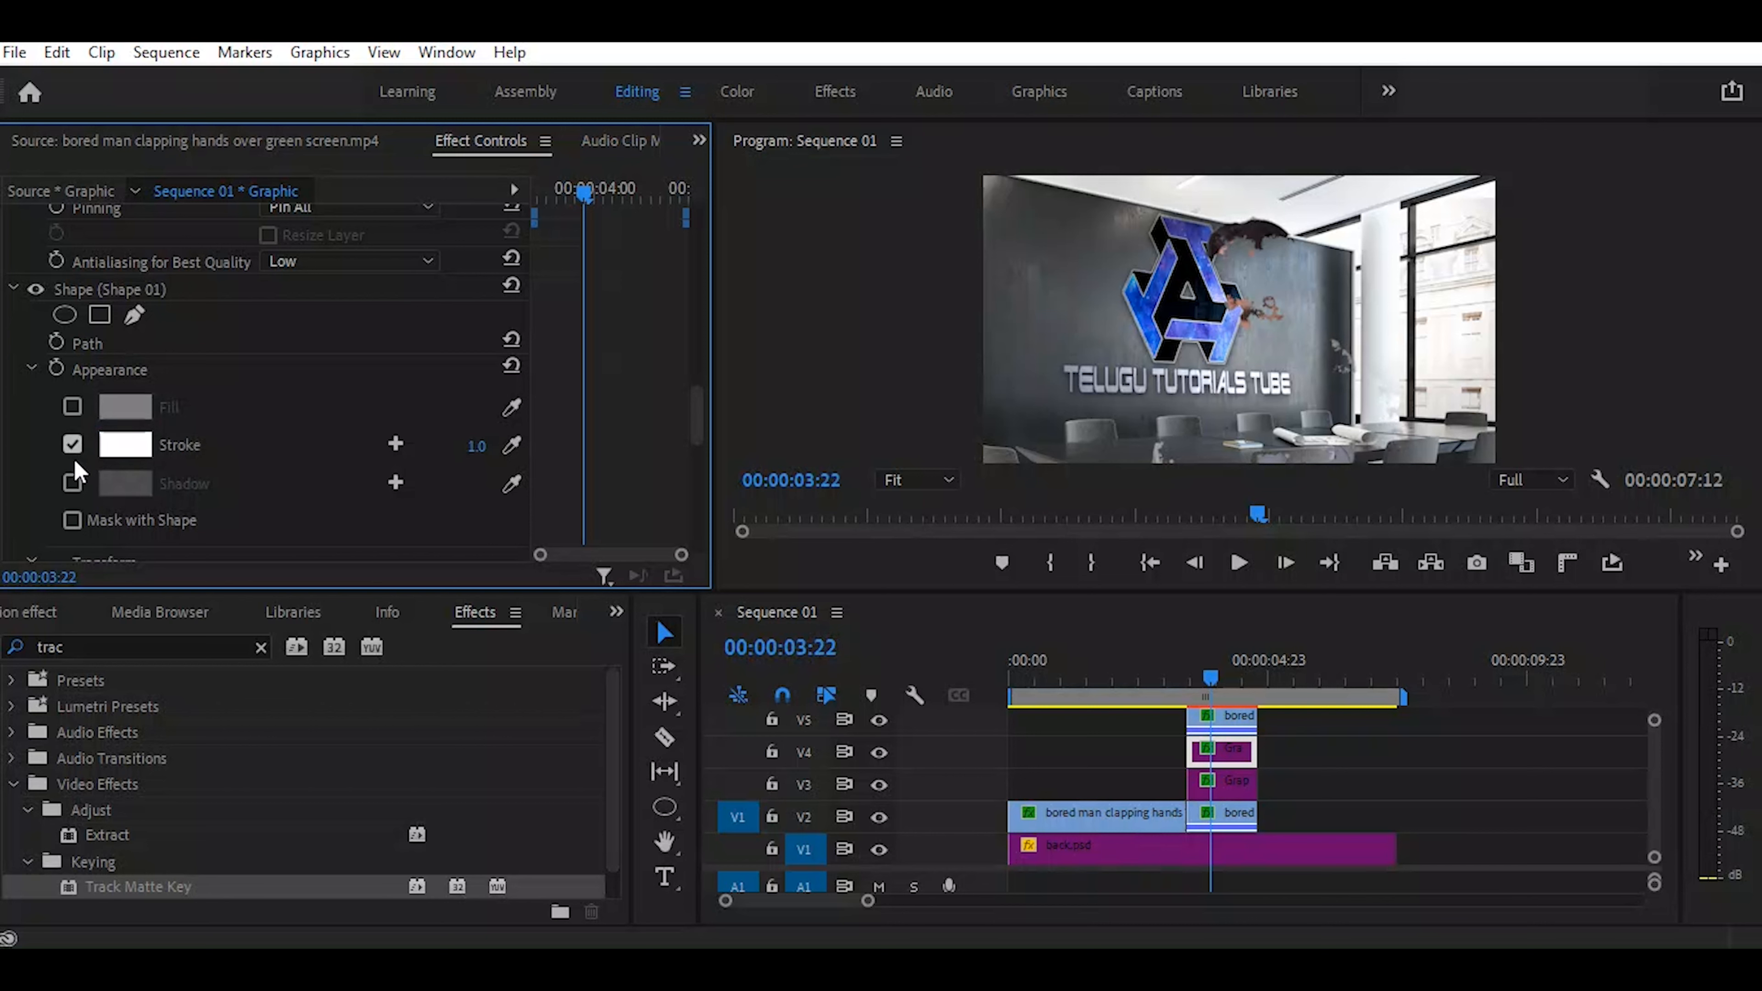
Set the stroke color of the V4 graphic's ellipse to orange EE7407
{"action": "left_click", "coordinate": [127, 449]}
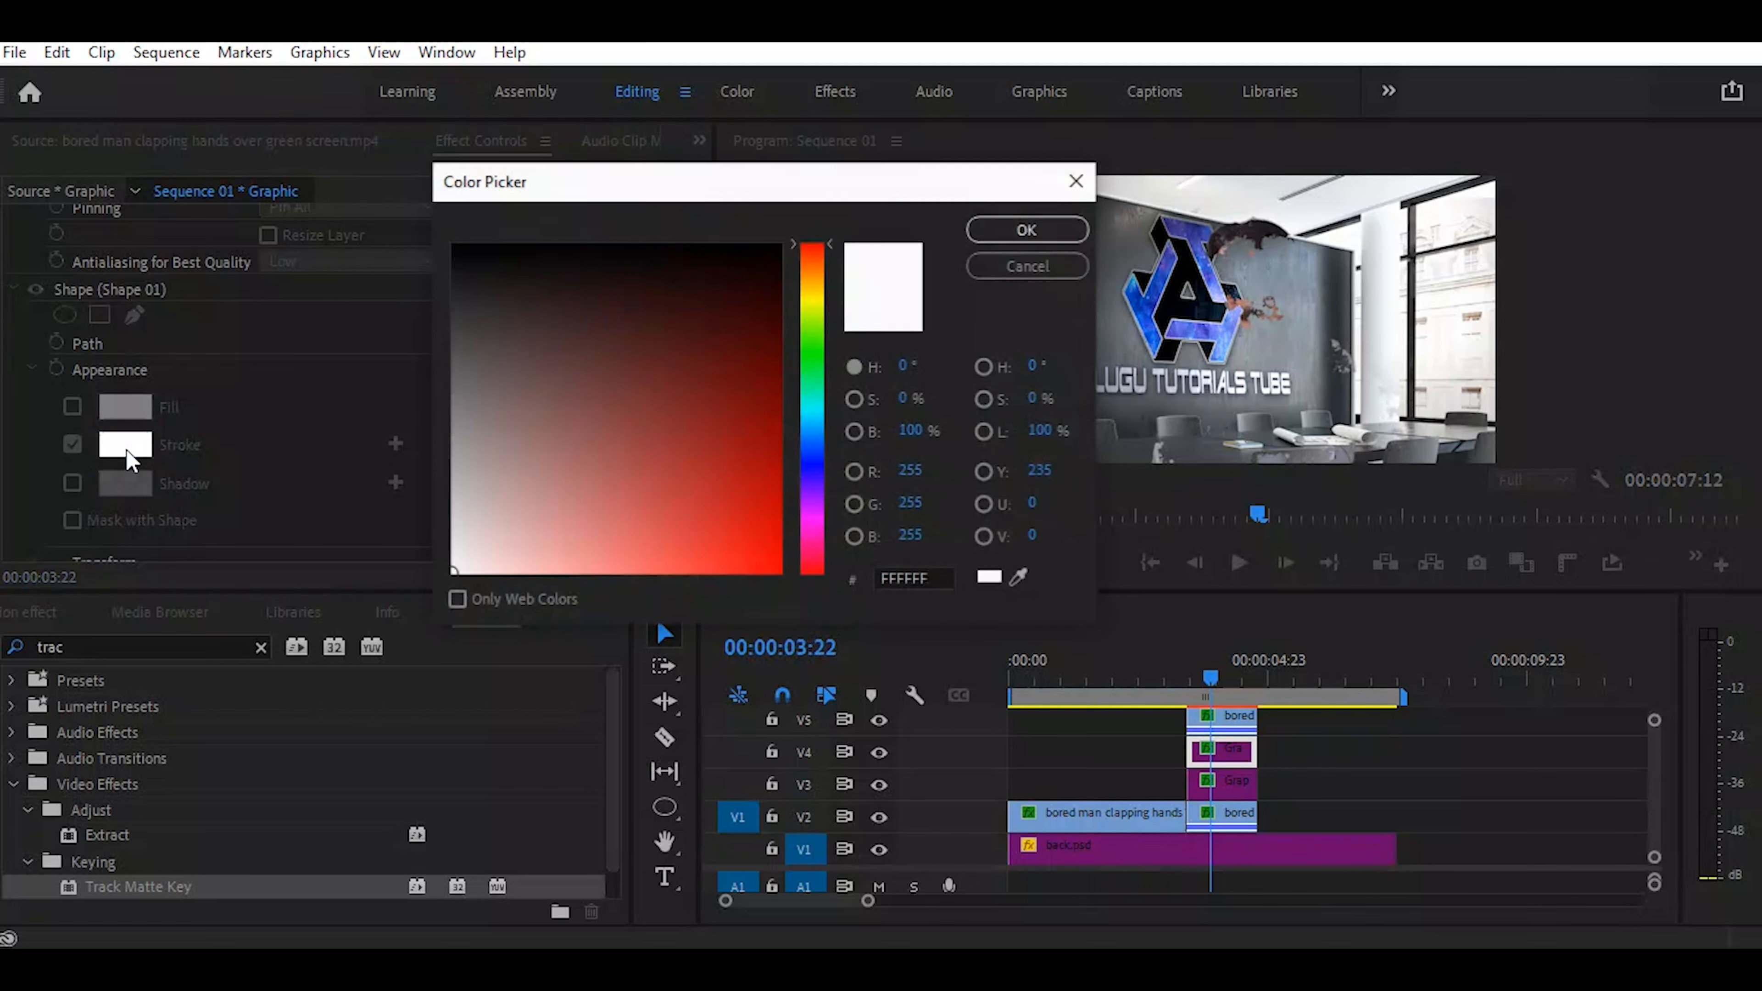
{"action": "left_click", "coordinate": [818, 279]}
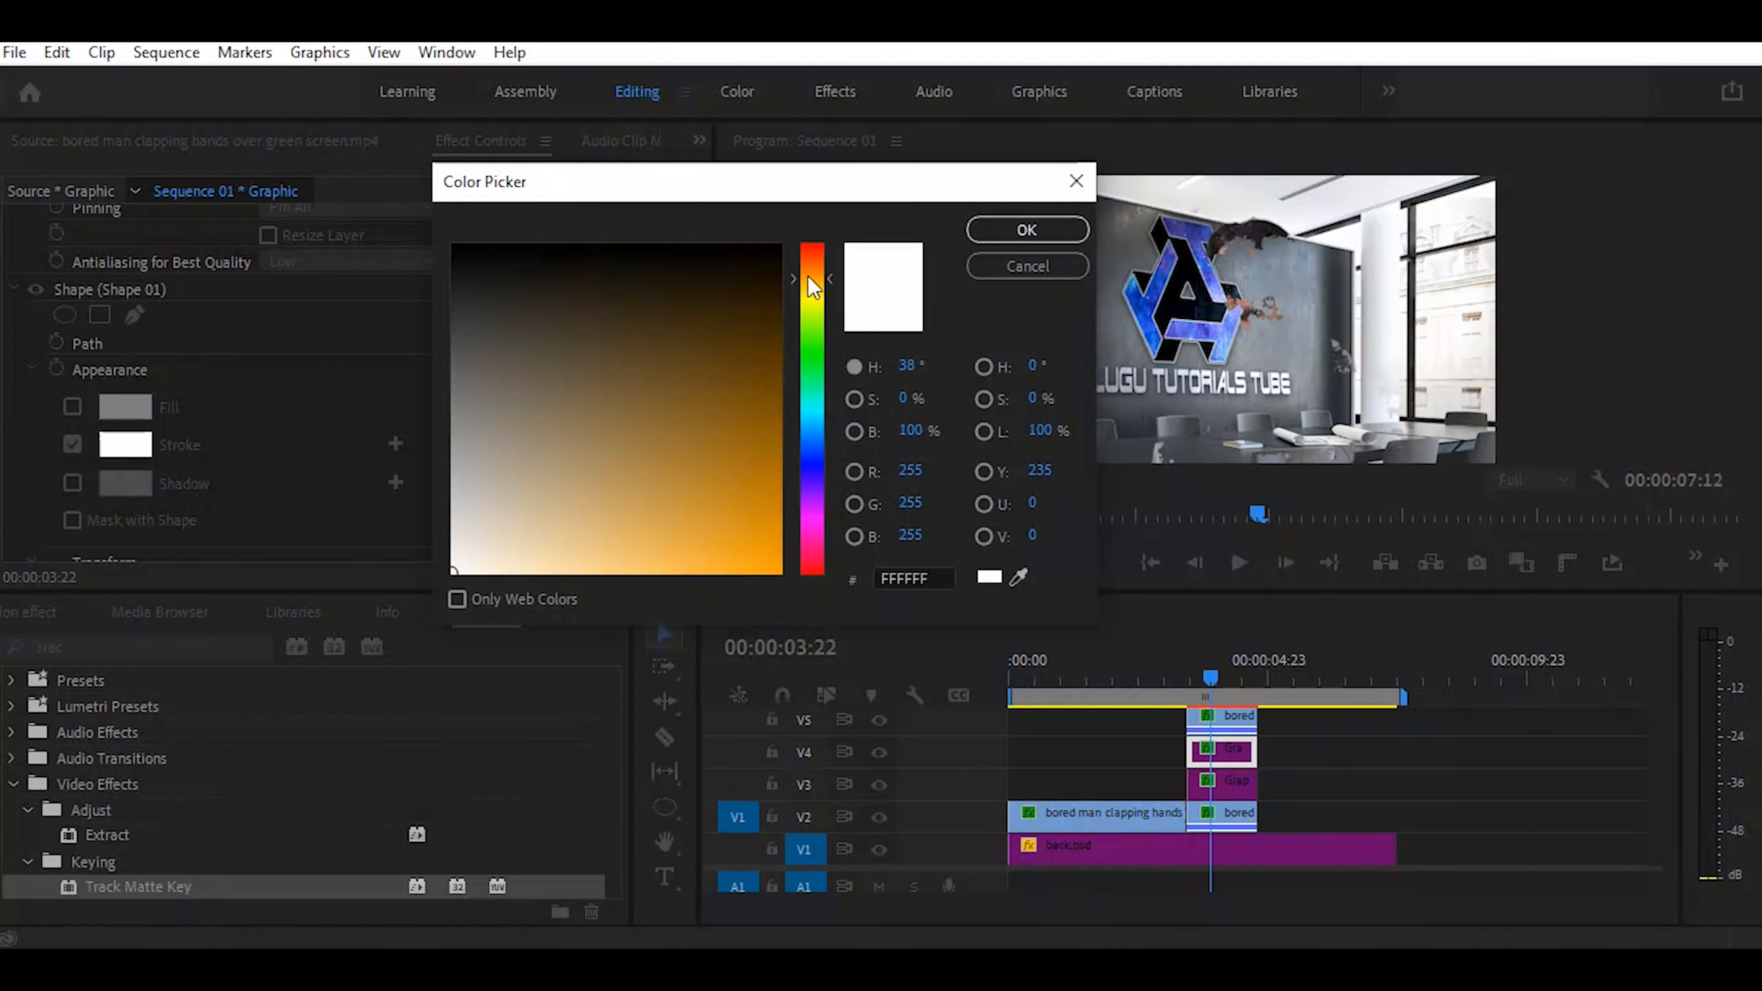
{"action": "mouse_move", "coordinate": [803, 280]}
{"action": "left_mouse_down"}
{"action": "mouse_move", "coordinate": [812, 245]}
{"action": "mouse_move", "coordinate": [813, 282]}
{"action": "left_mouse_up"}
{"action": "left_click_drag", "start_coordinate": [755, 439], "coordinate": [769, 471]}
{"action": "left_click", "coordinate": [817, 287]}
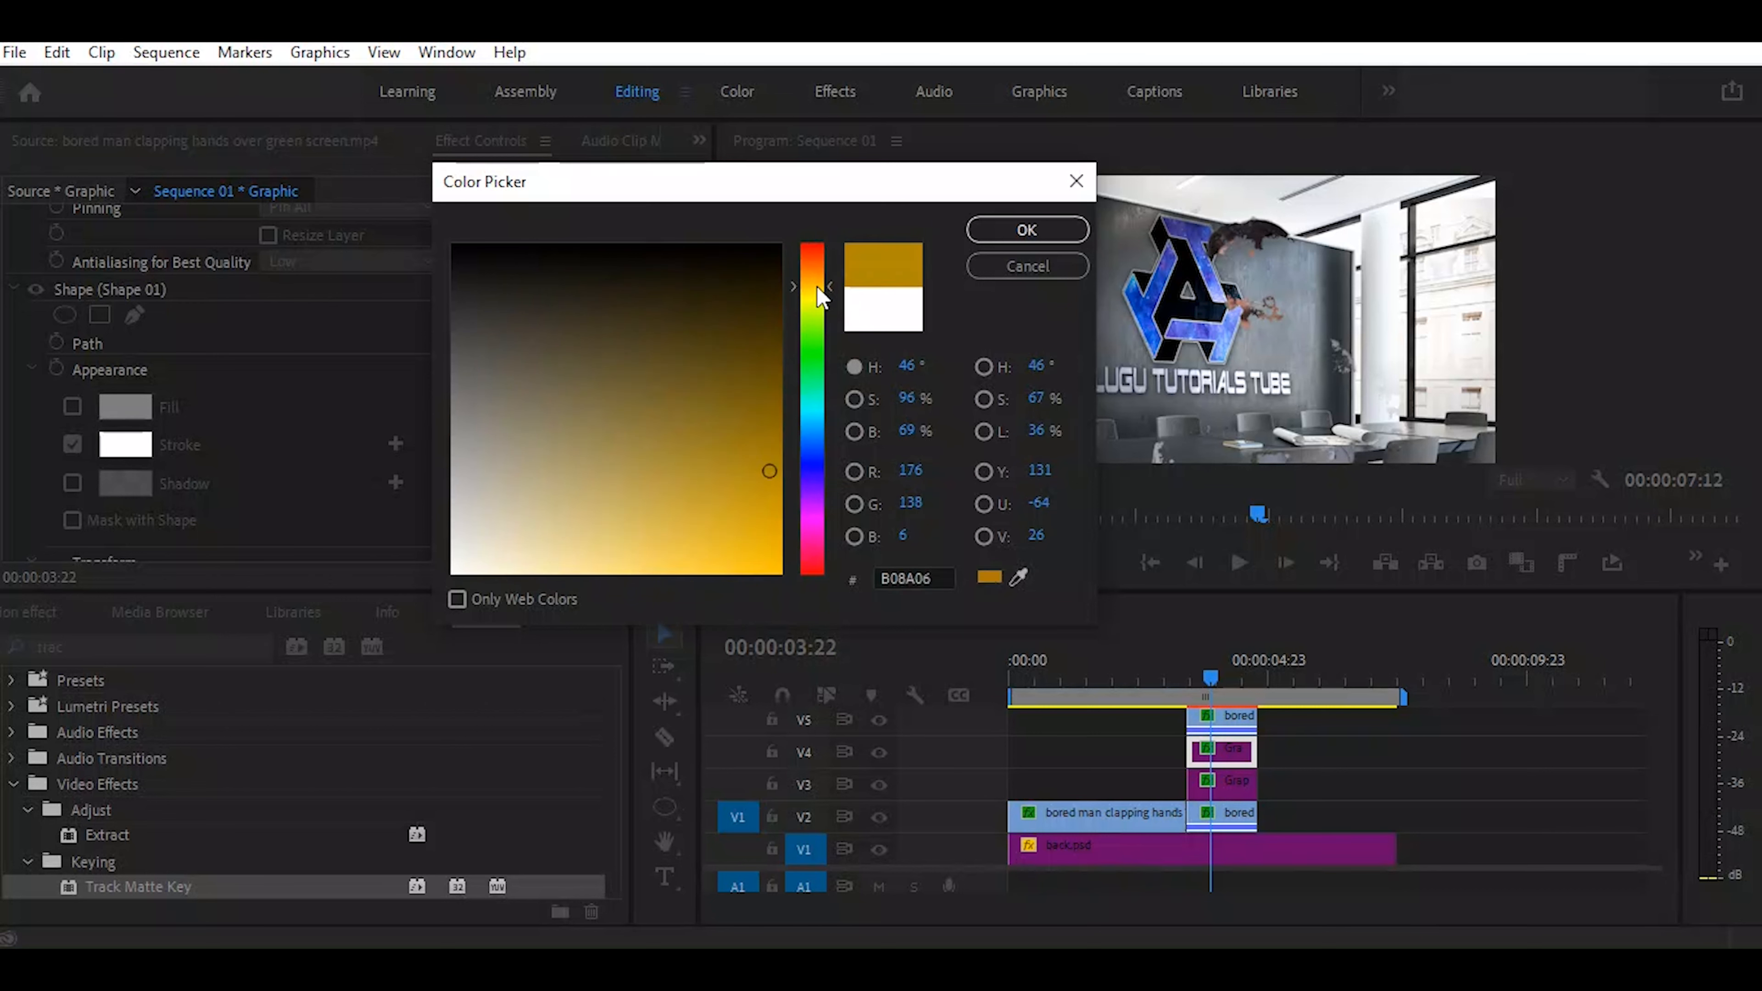
{"action": "left_click", "coordinate": [816, 273]}
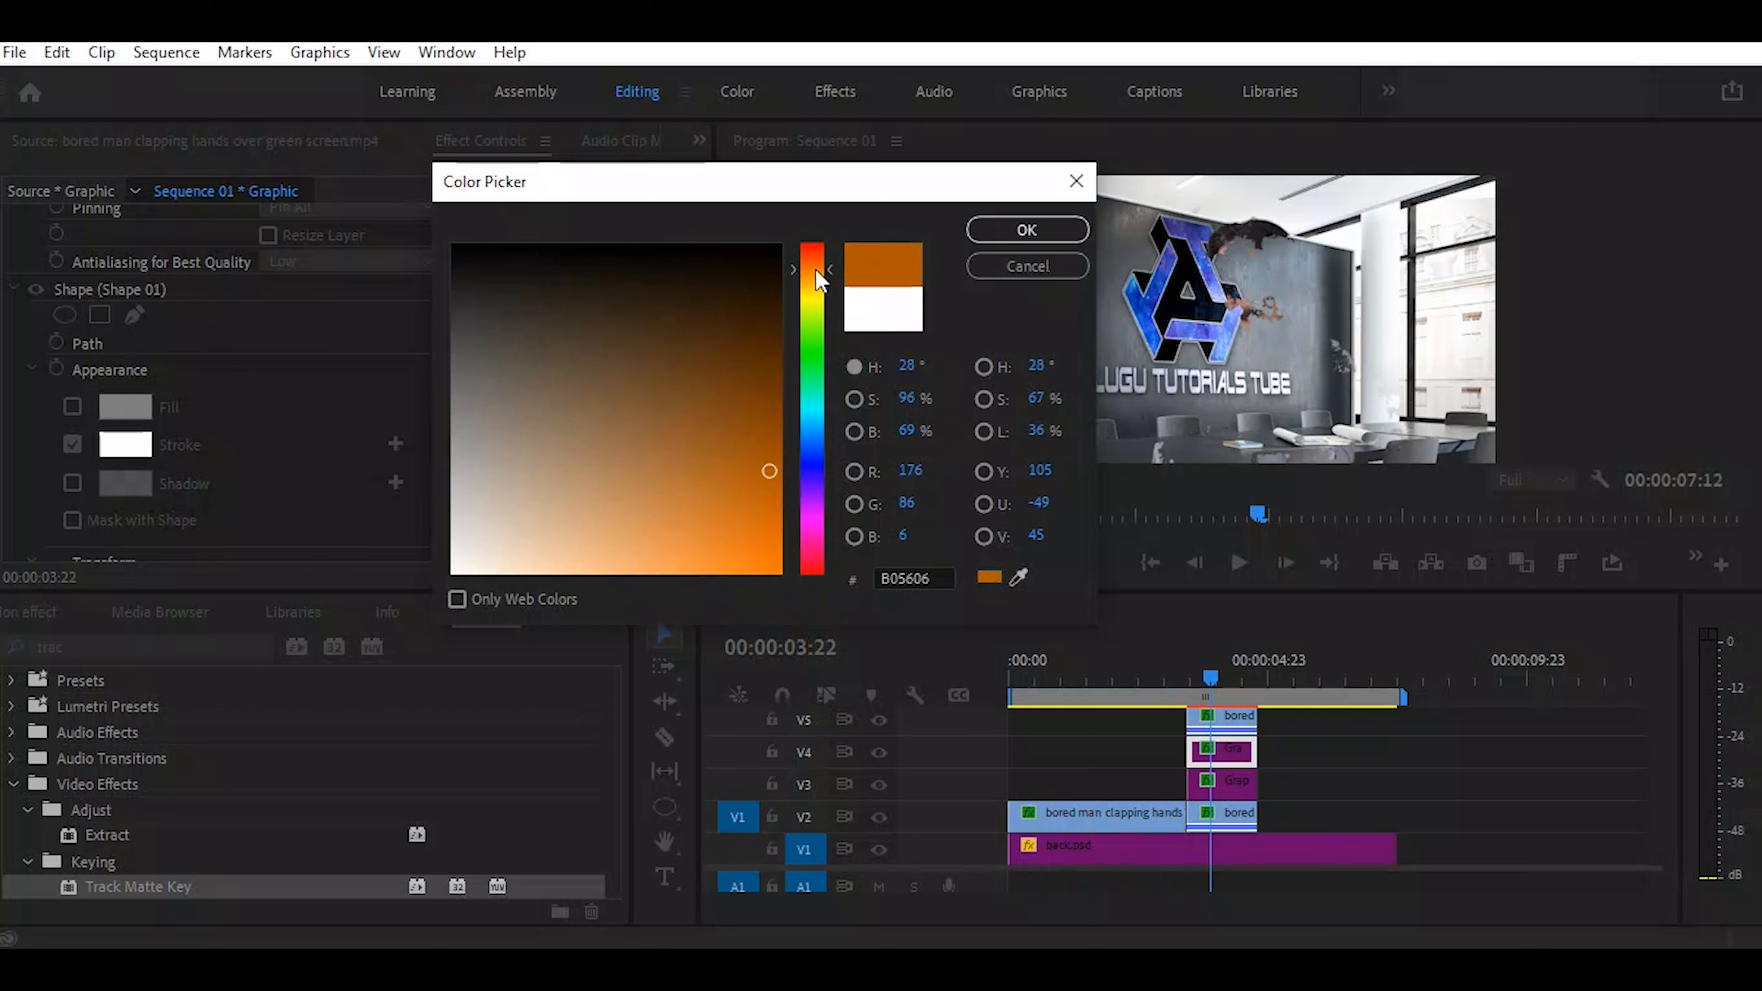
{"action": "left_click_drag", "start_coordinate": [769, 471], "coordinate": [770, 551]}
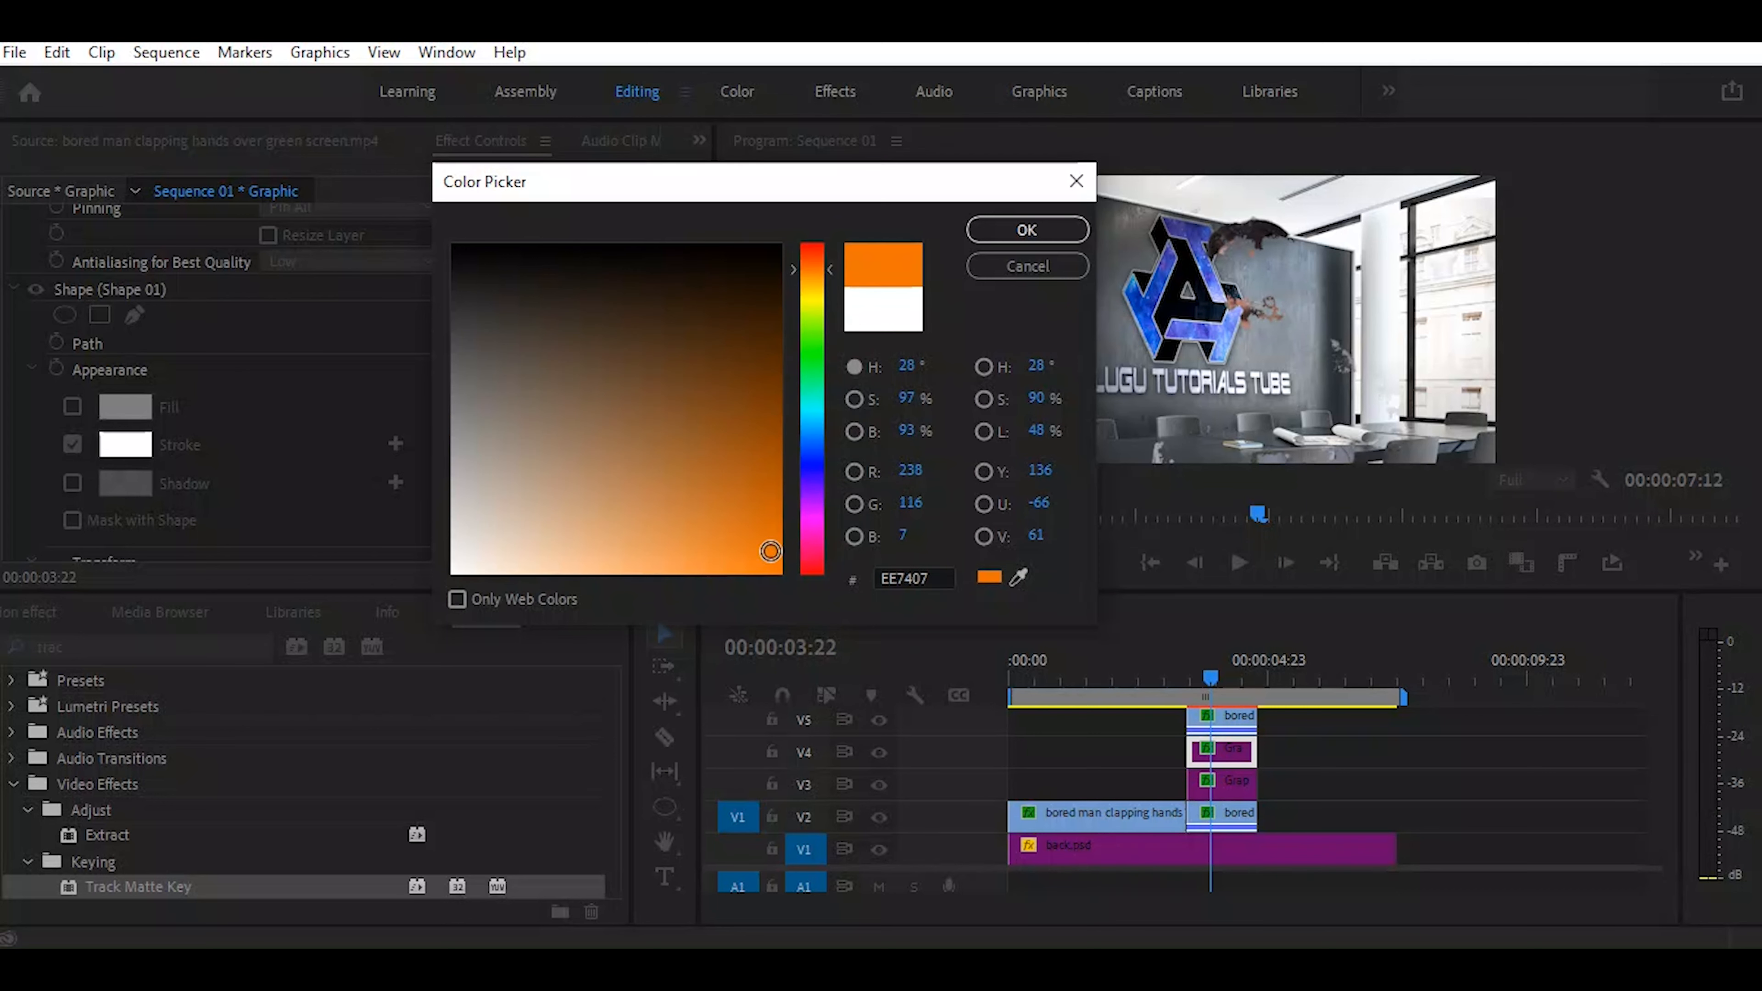
{"action": "left_click", "coordinate": [1008, 232]}
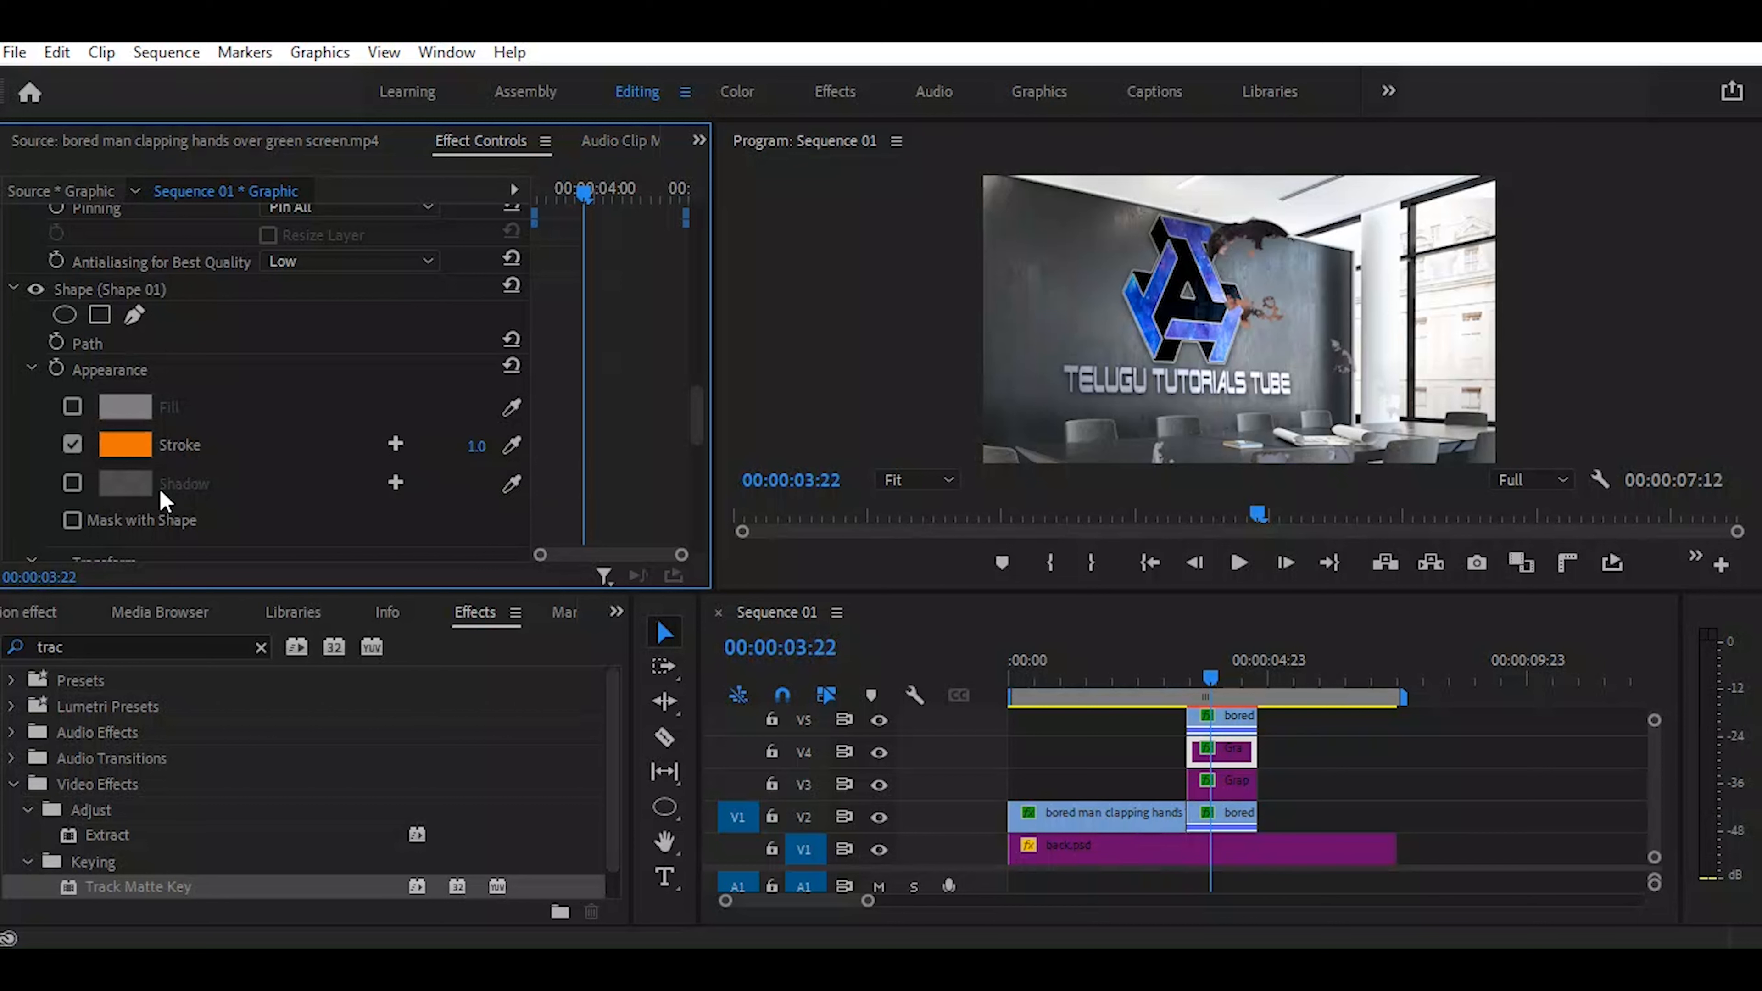
Set the ellipse's orange stroke width to 60, keeping only a single stroke on the shape
{"action": "left_click", "coordinate": [396, 444]}
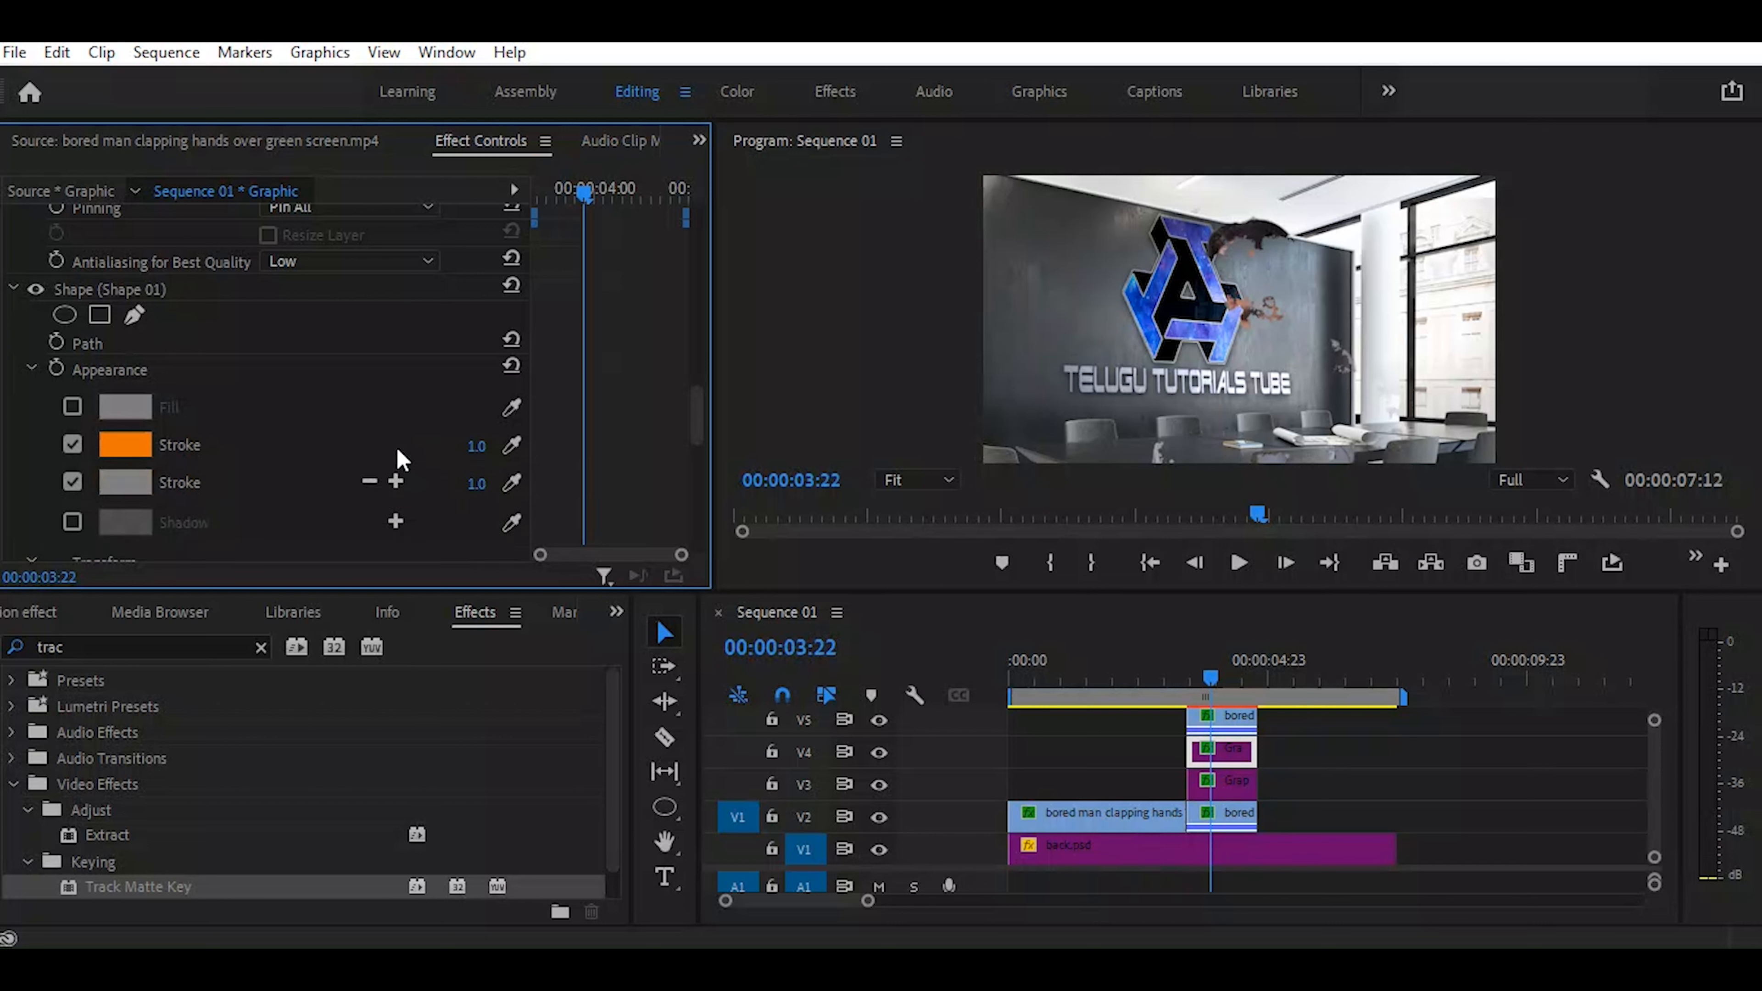
{"action": "left_click", "coordinate": [369, 481]}
{"action": "left_click", "coordinate": [473, 446]}
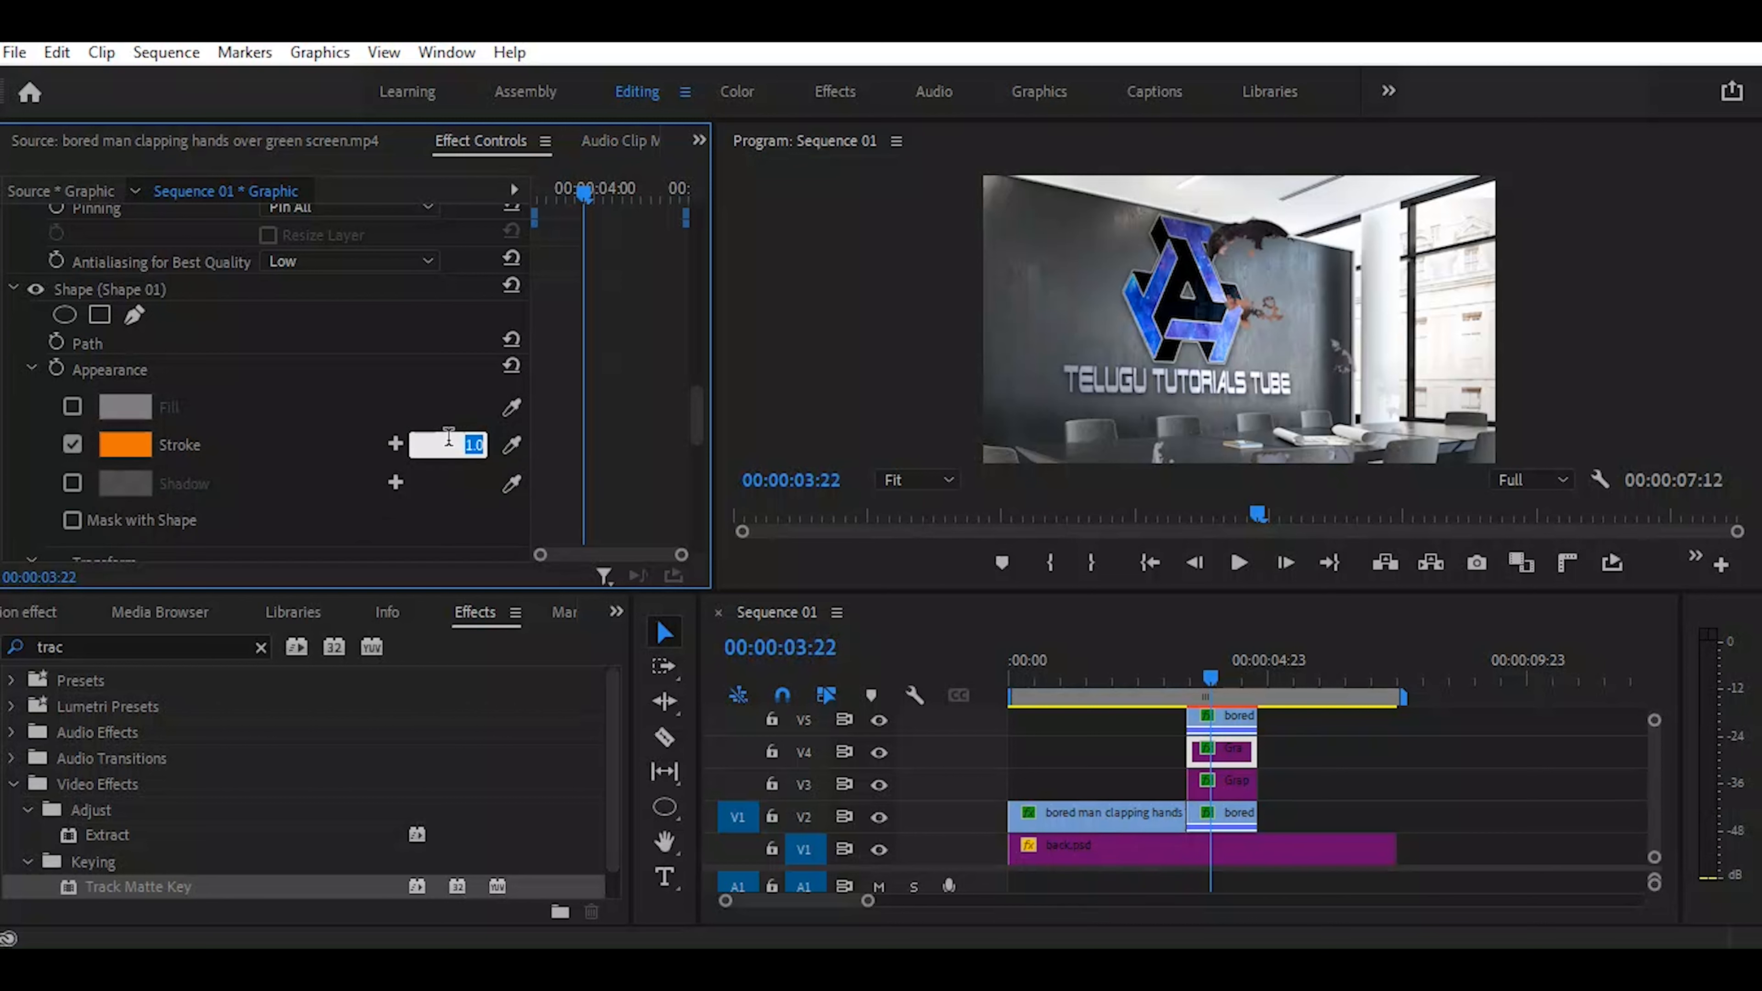
{"action": "type", "text": "60"}
{"action": "key", "text": "Return"}
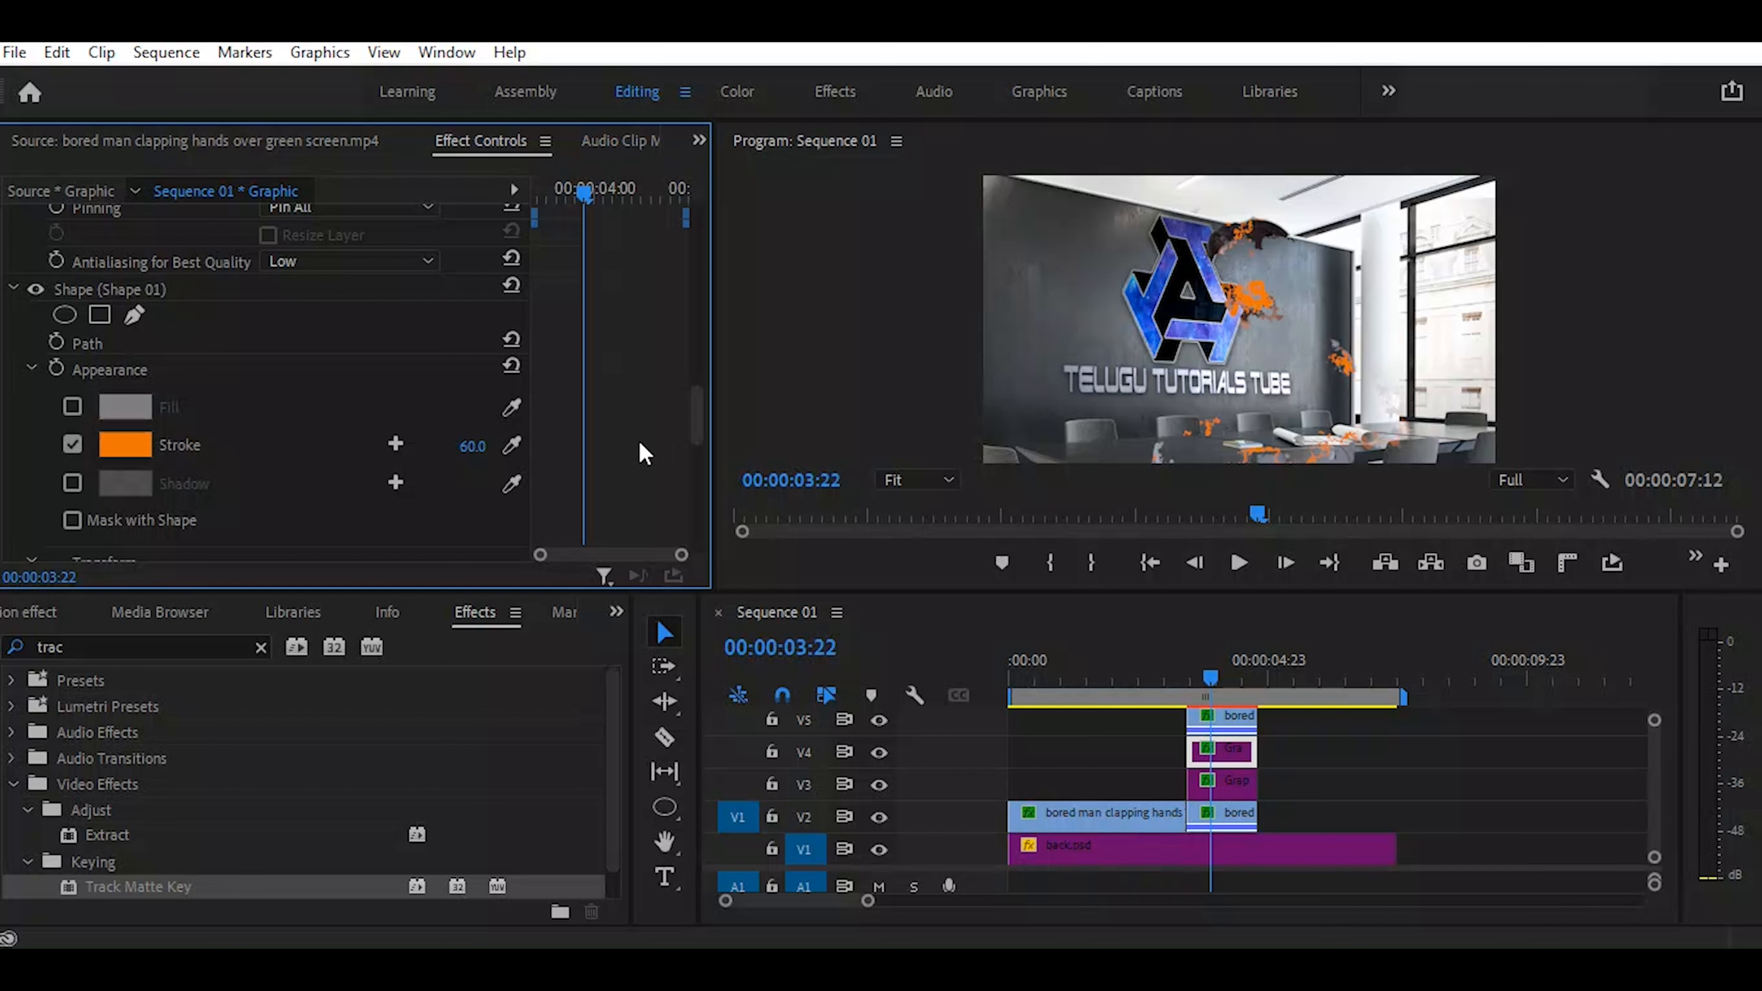
Nest the man clip on V5 and the graphic on V4 together as Nested Sequence 01
{"action": "left_click", "coordinate": [1305, 722]}
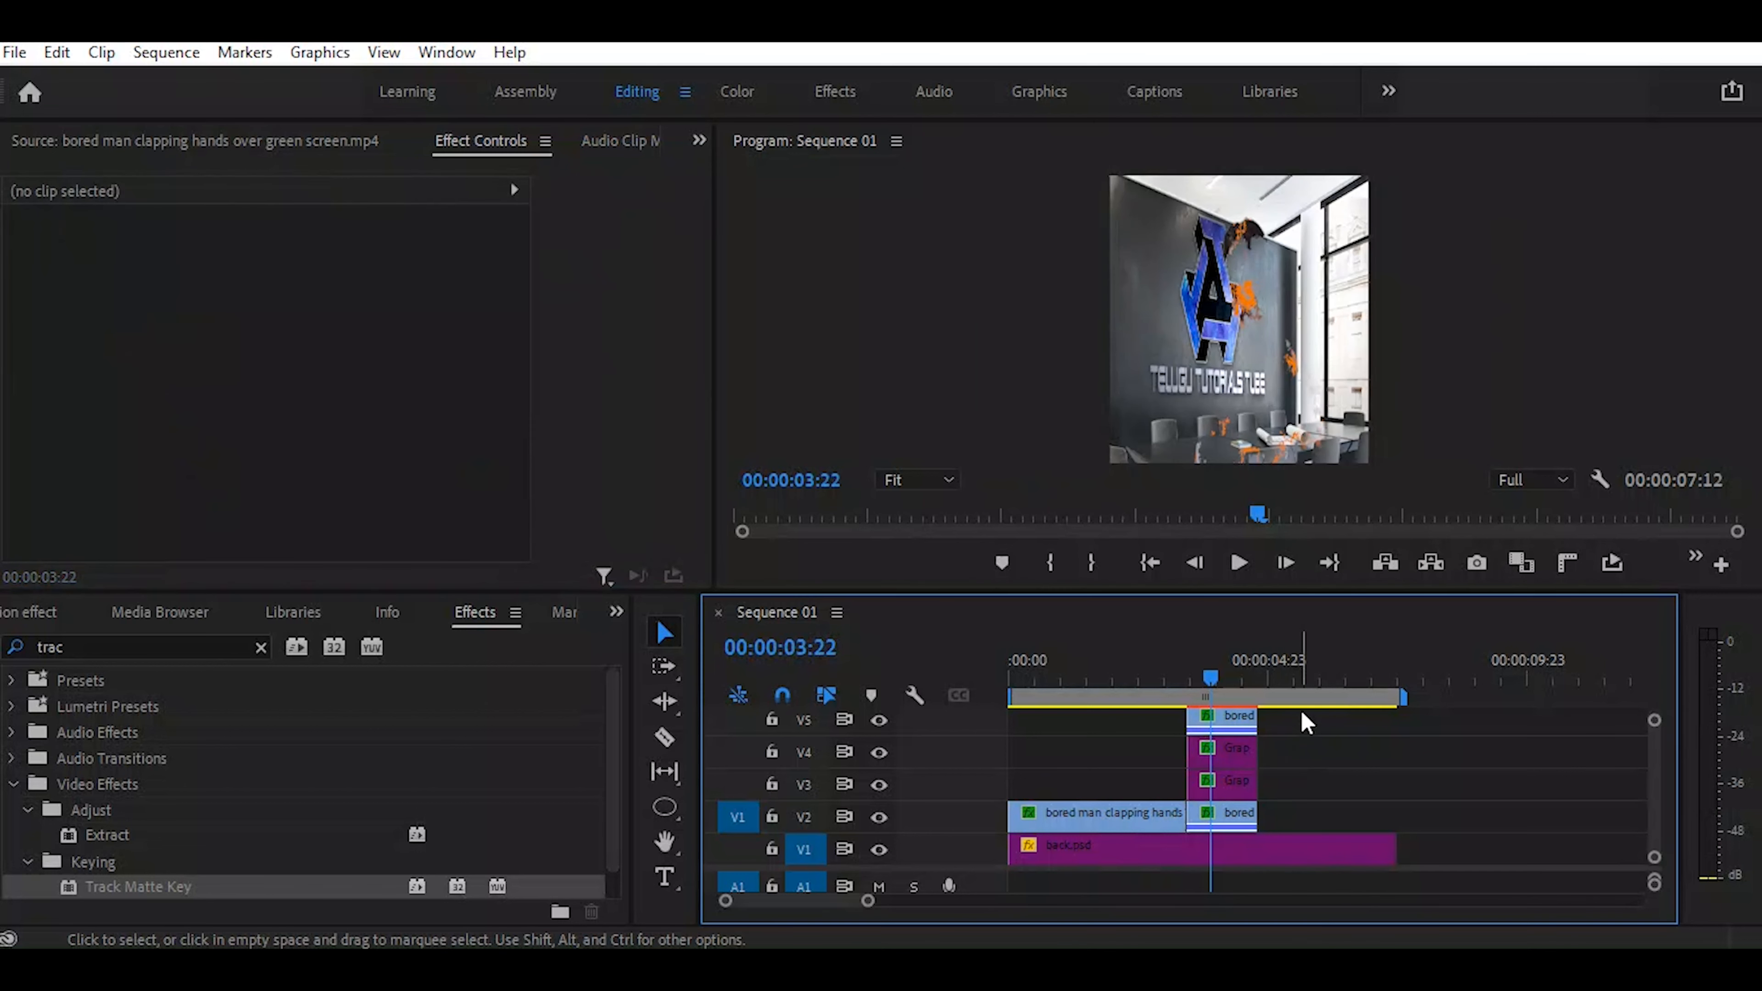
{"action": "left_click_drag", "start_coordinate": [1310, 719], "coordinate": [1204, 760]}
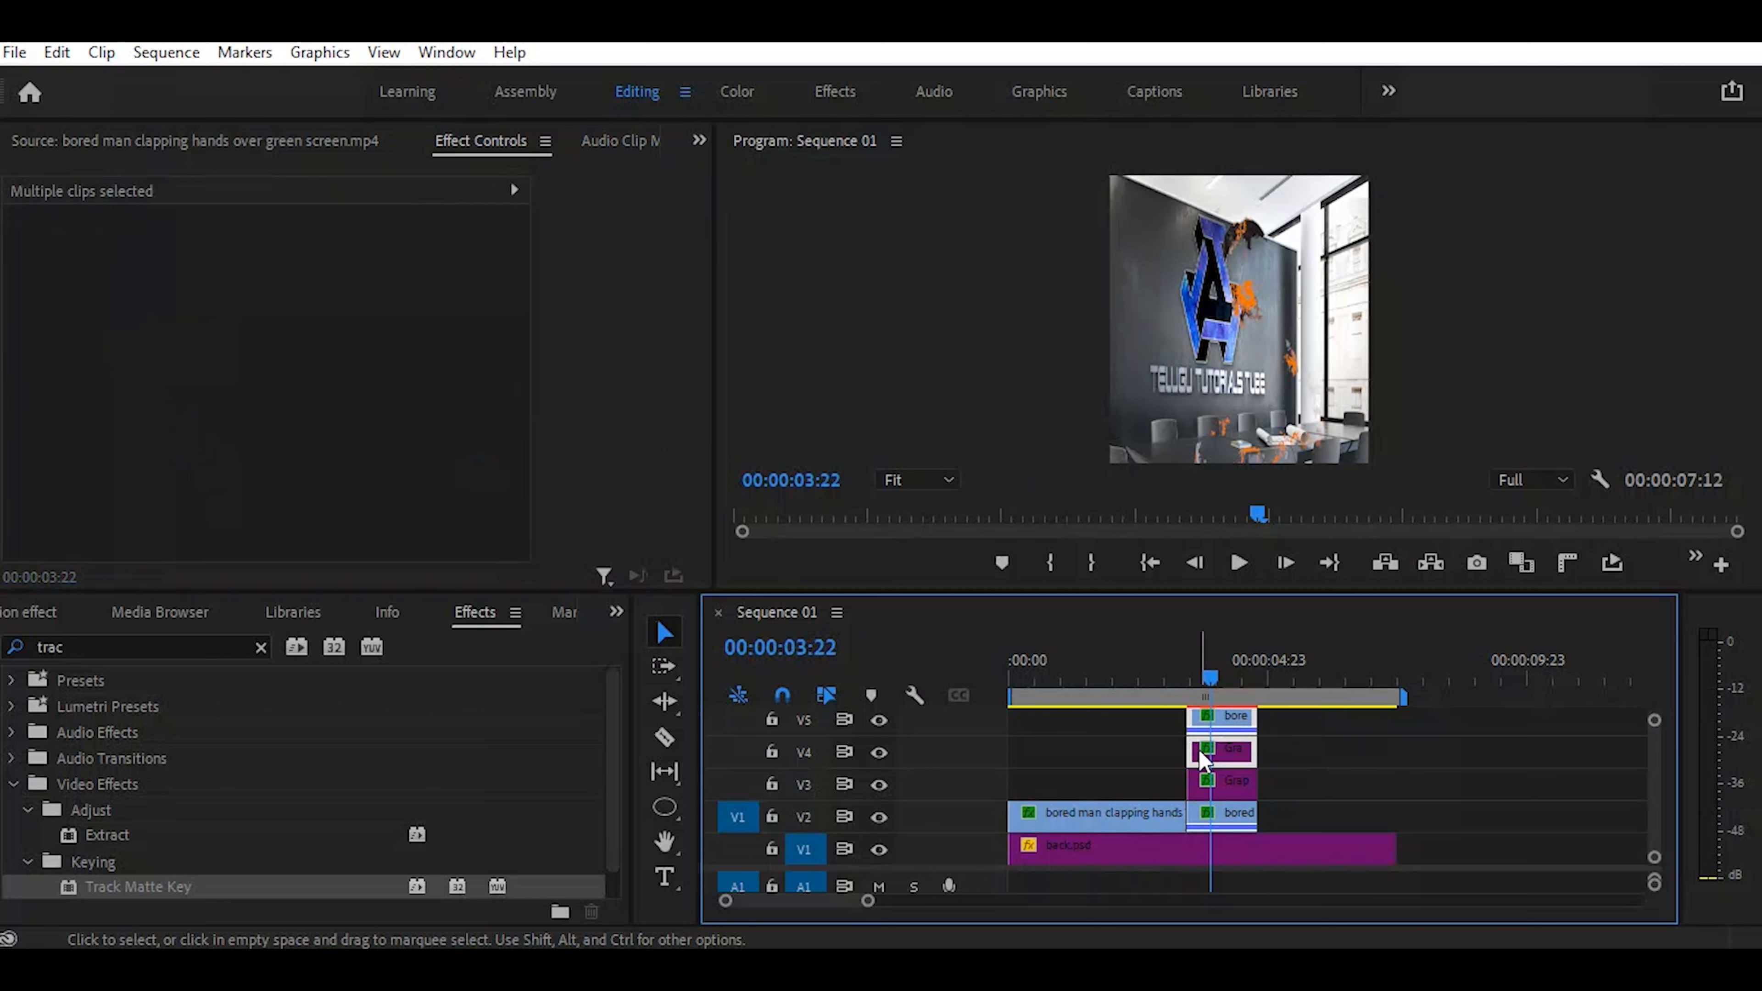
{"action": "right_click", "coordinate": [1236, 758]}
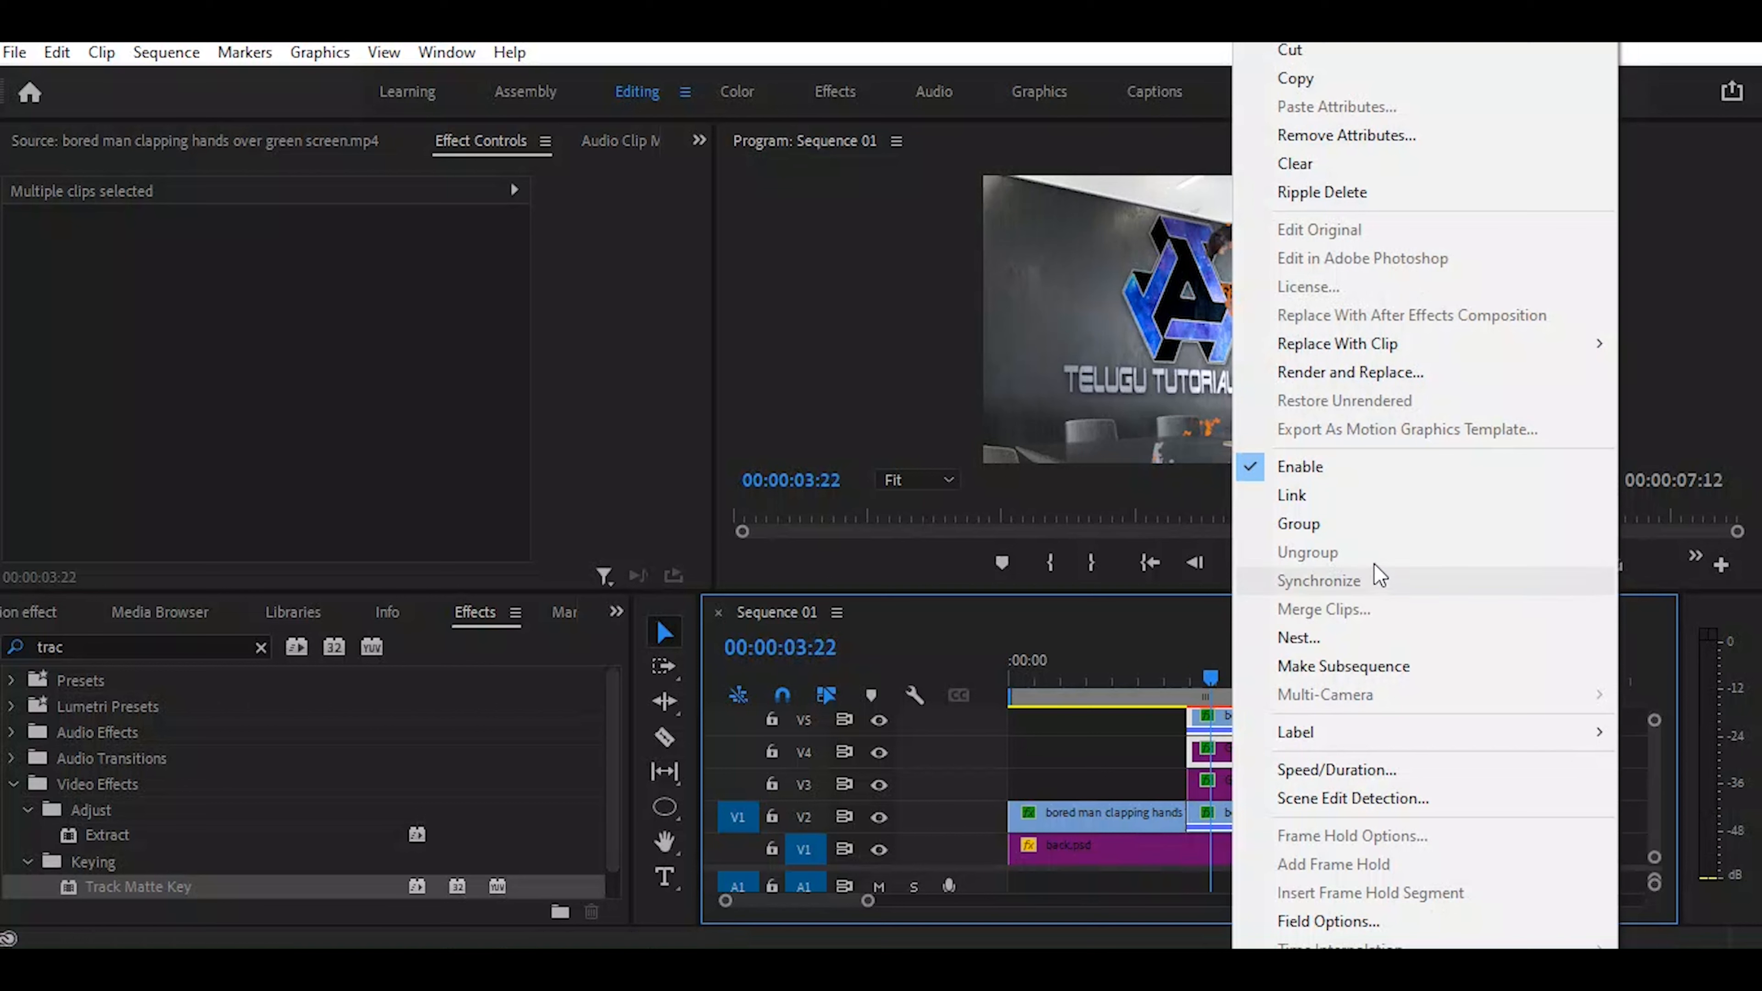
{"action": "left_click", "coordinate": [1337, 637]}
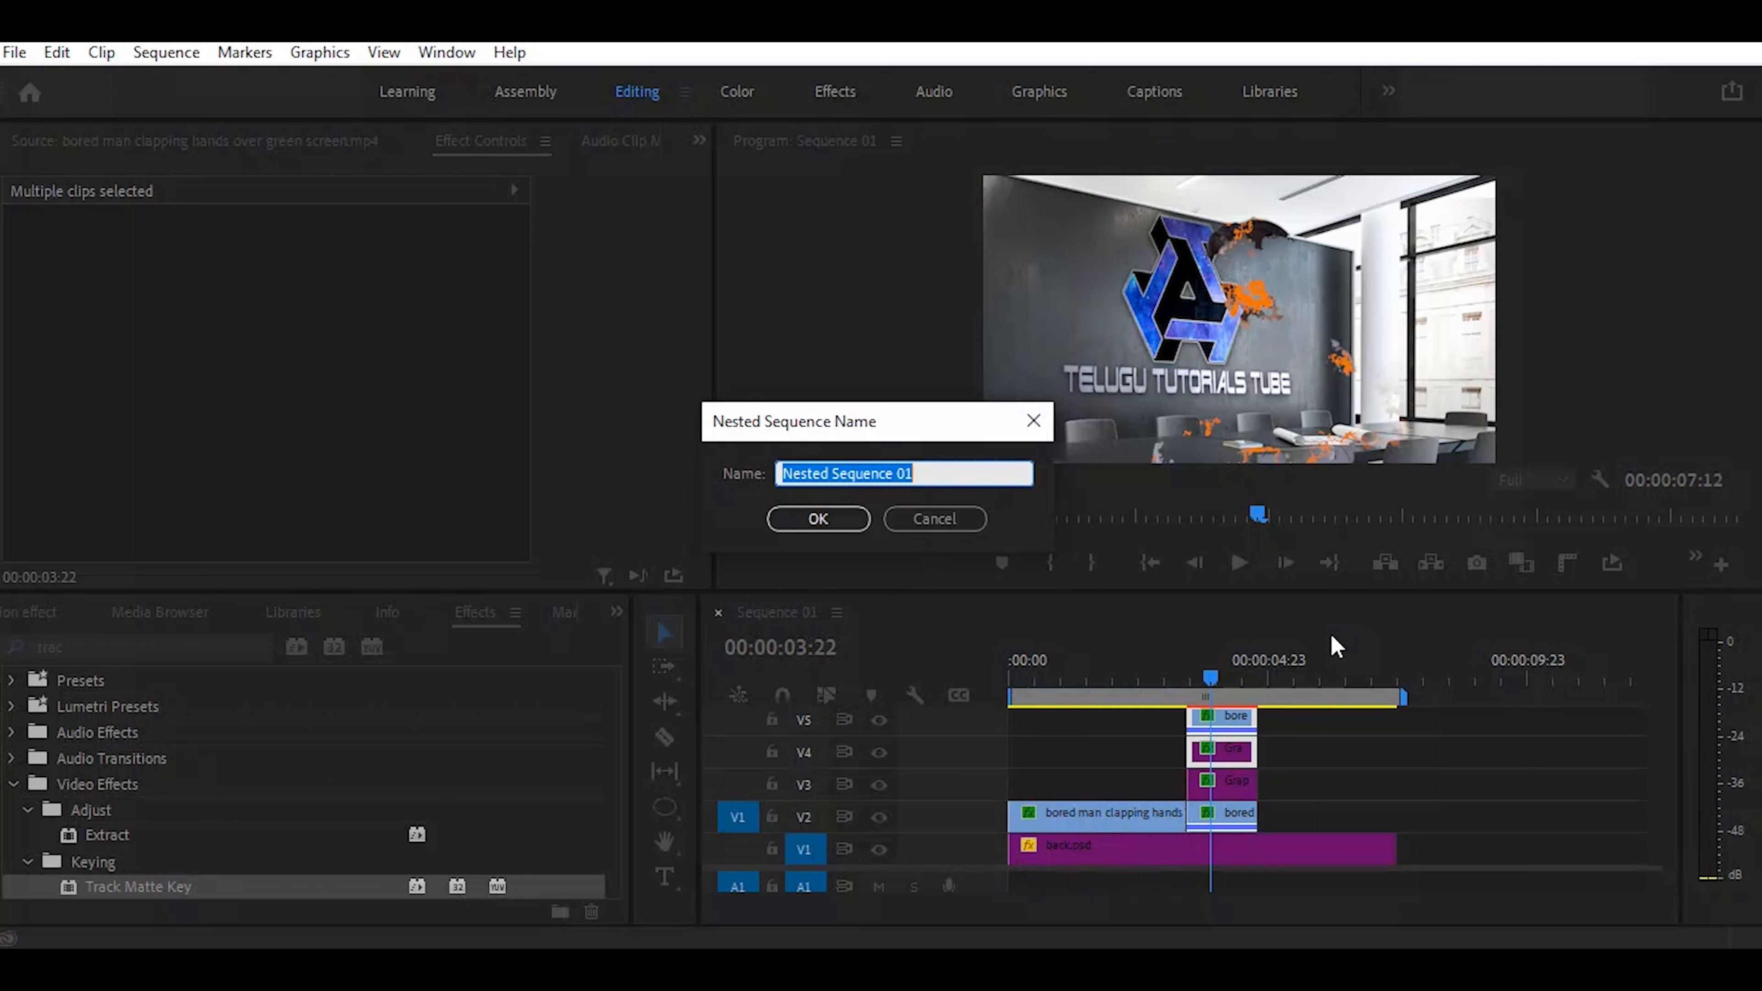
{"action": "left_click", "coordinate": [809, 530]}
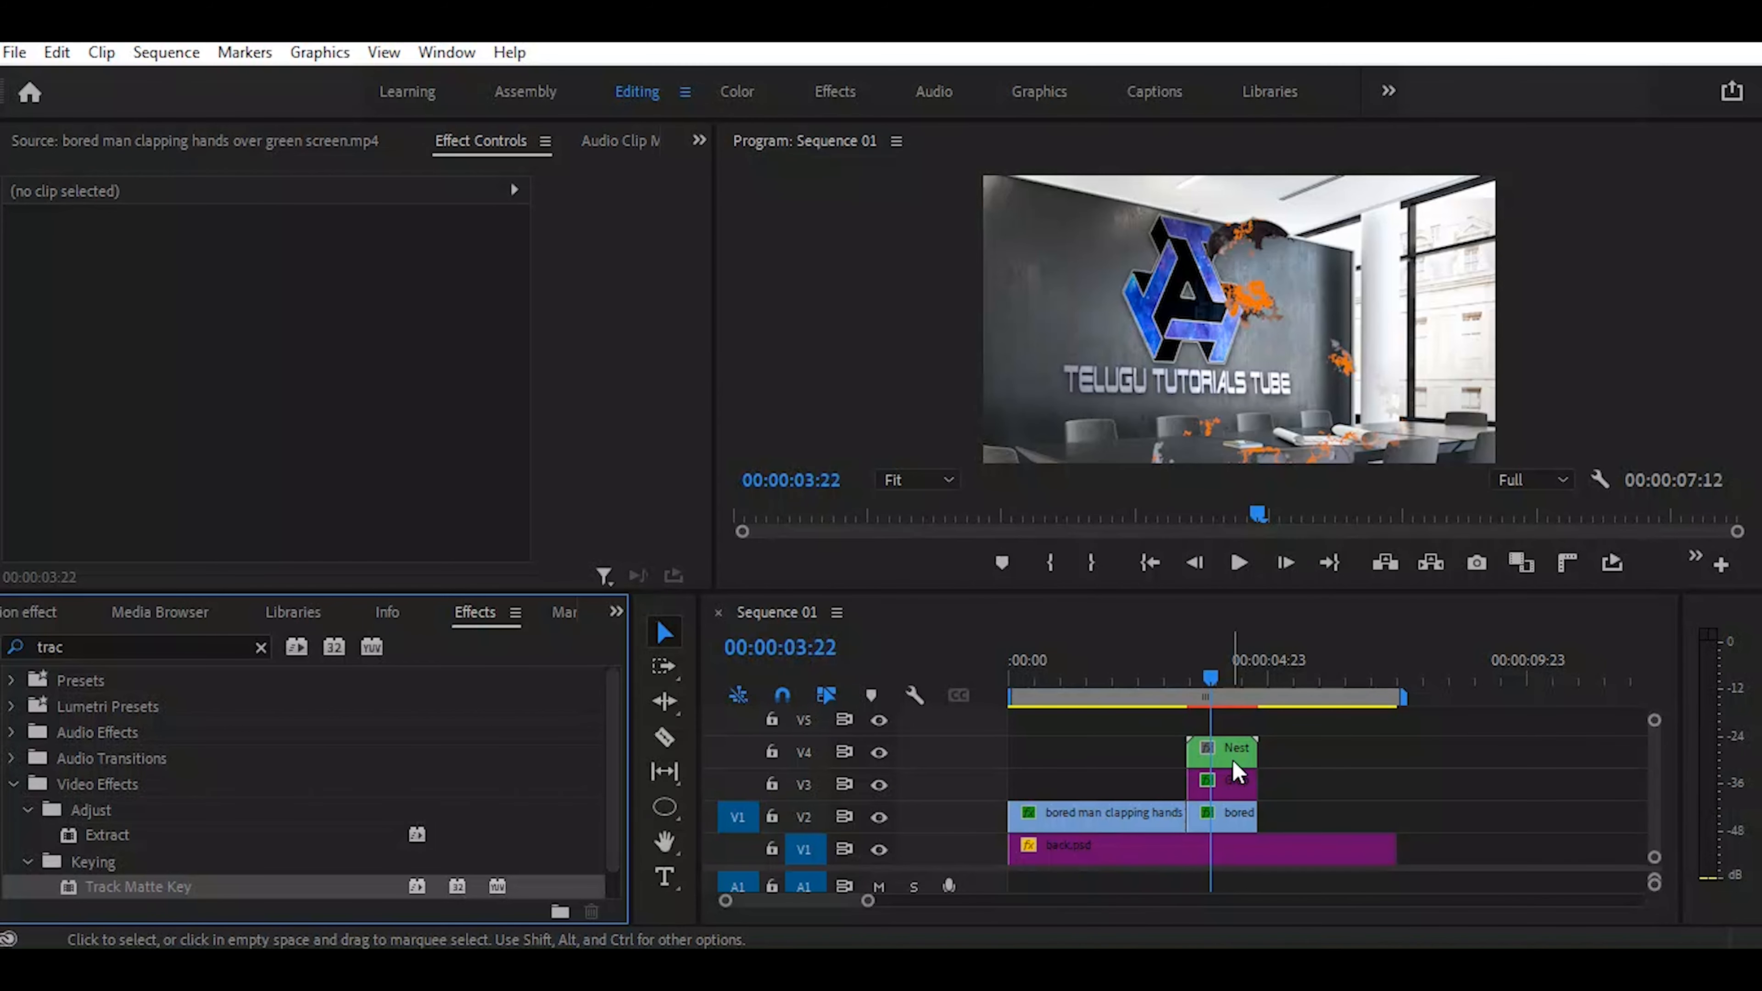
Find the VR Glow effect and apply it to the nested sequence on V4
{"action": "left_click_drag", "start_coordinate": [106, 645], "coordinate": [38, 647]}
{"action": "type", "text": "vr"}
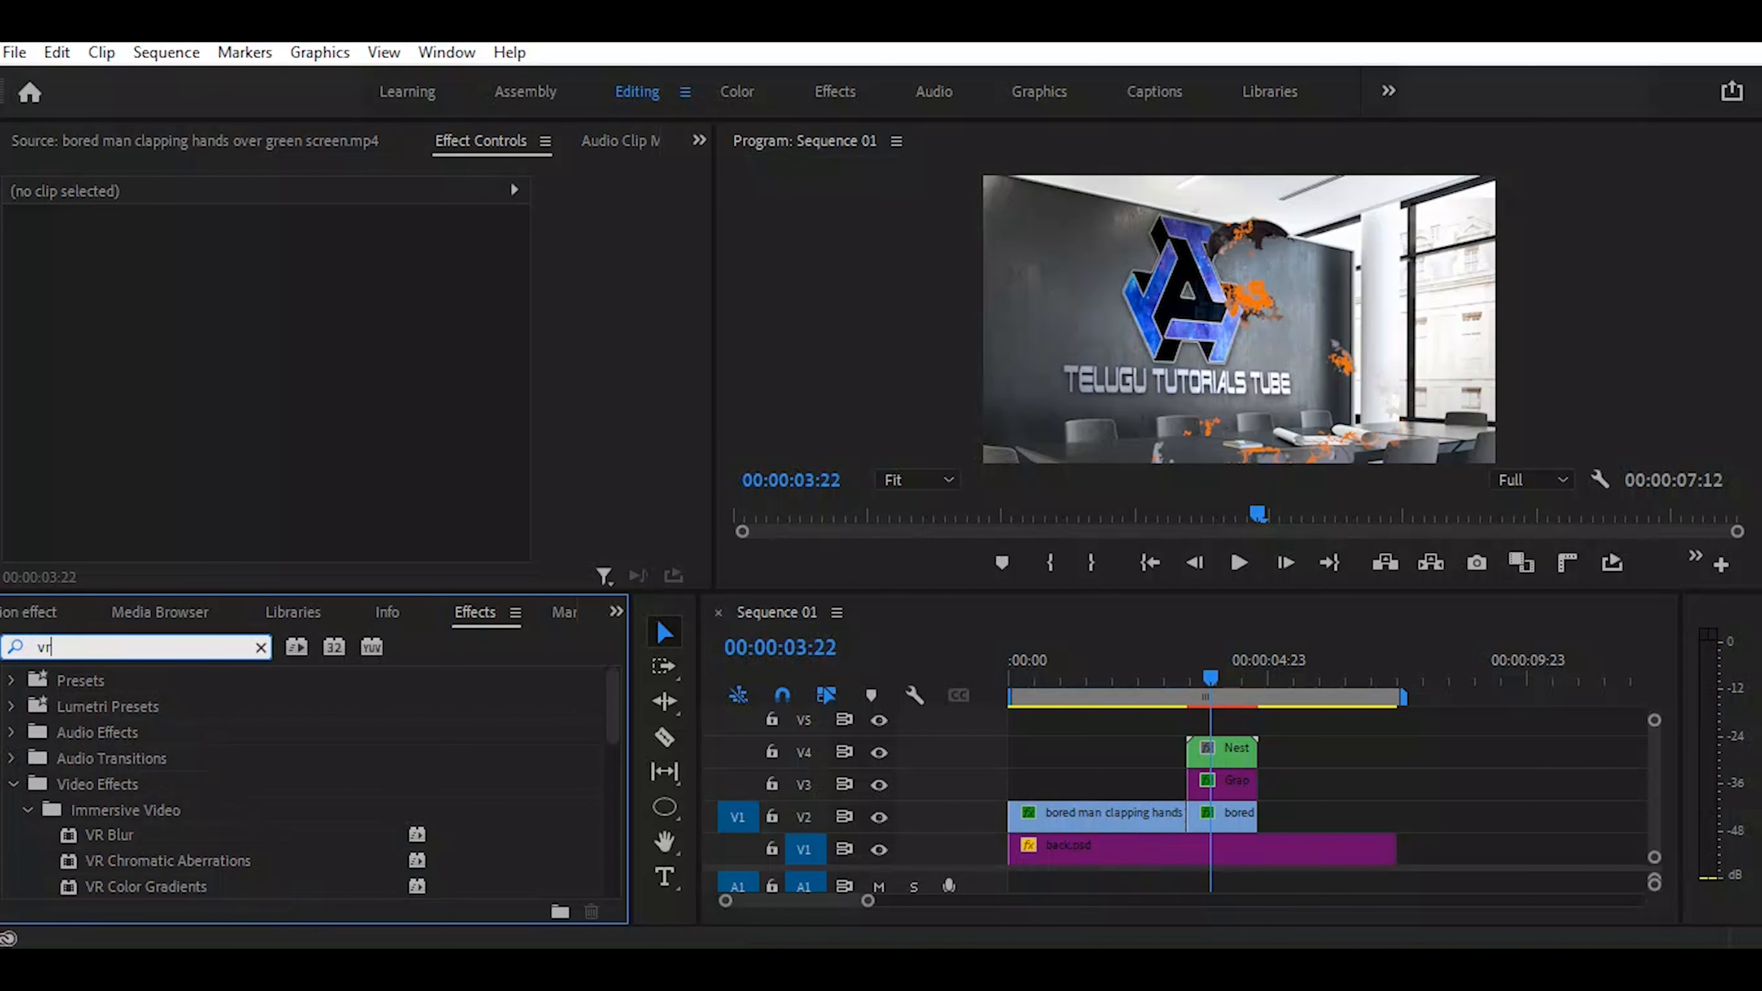
{"action": "type", "text": "g"}
{"action": "key", "text": "BackSpace"}
{"action": "type", "text": "g"}
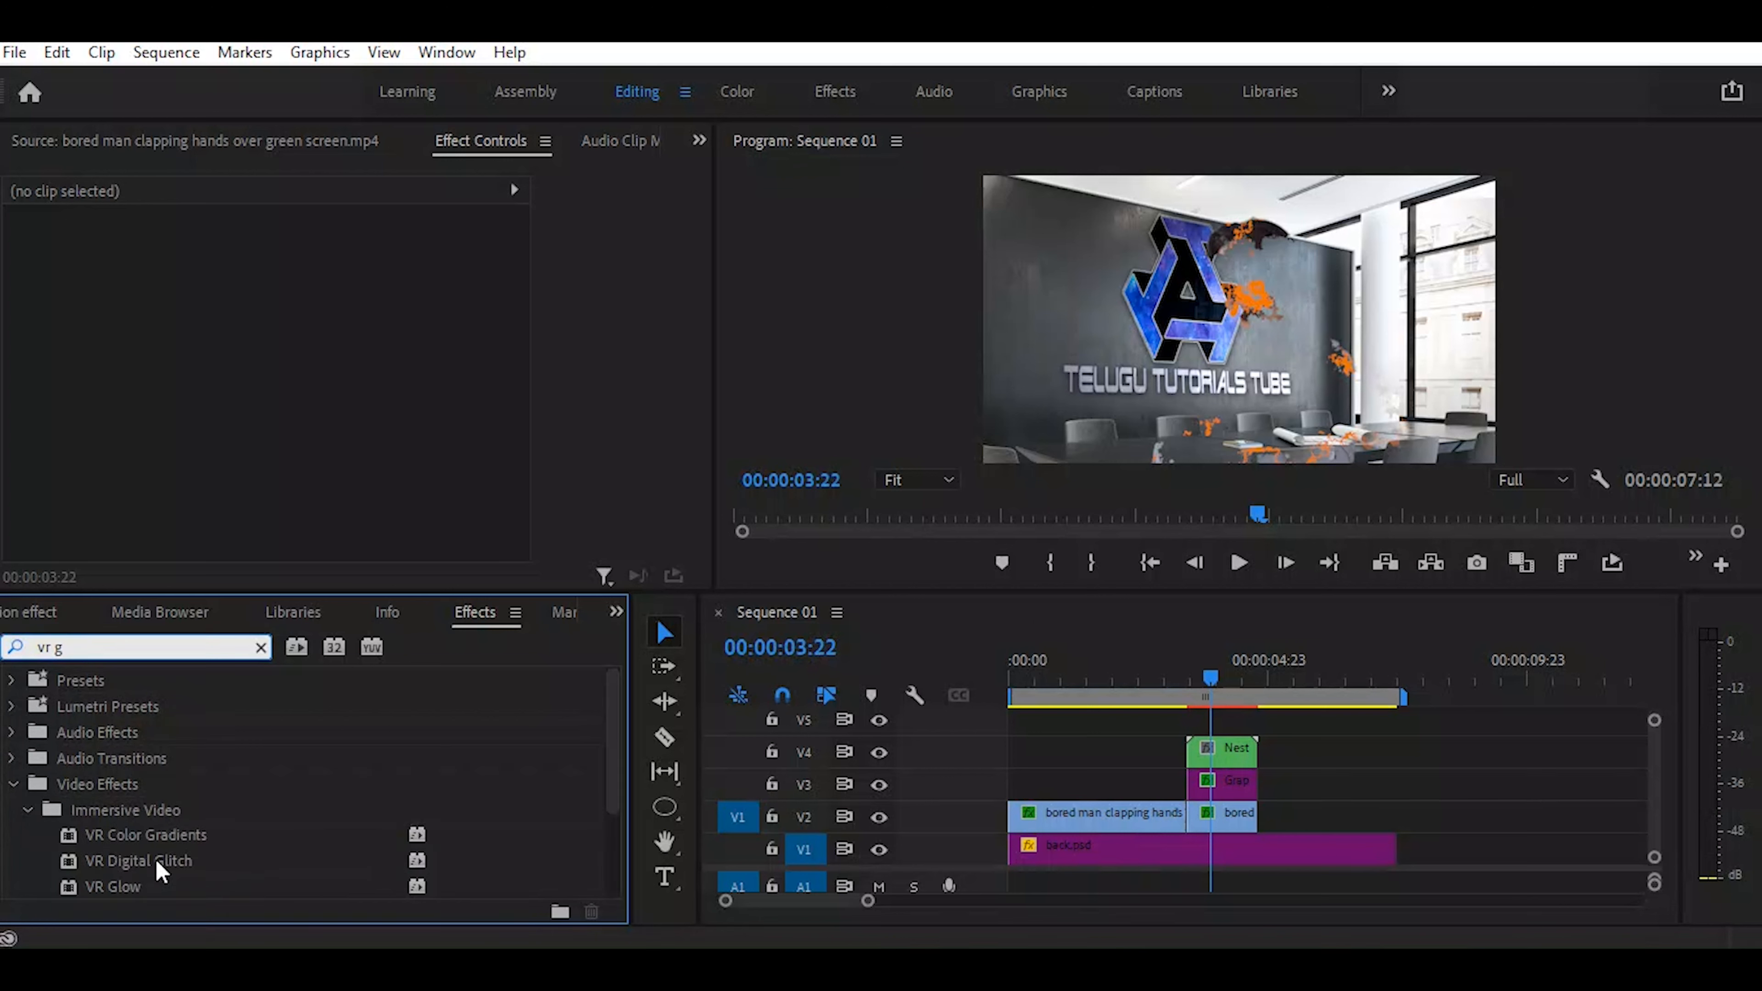
{"action": "left_click", "coordinate": [109, 894]}
{"action": "left_click_drag", "start_coordinate": [93, 902], "coordinate": [1220, 748]}
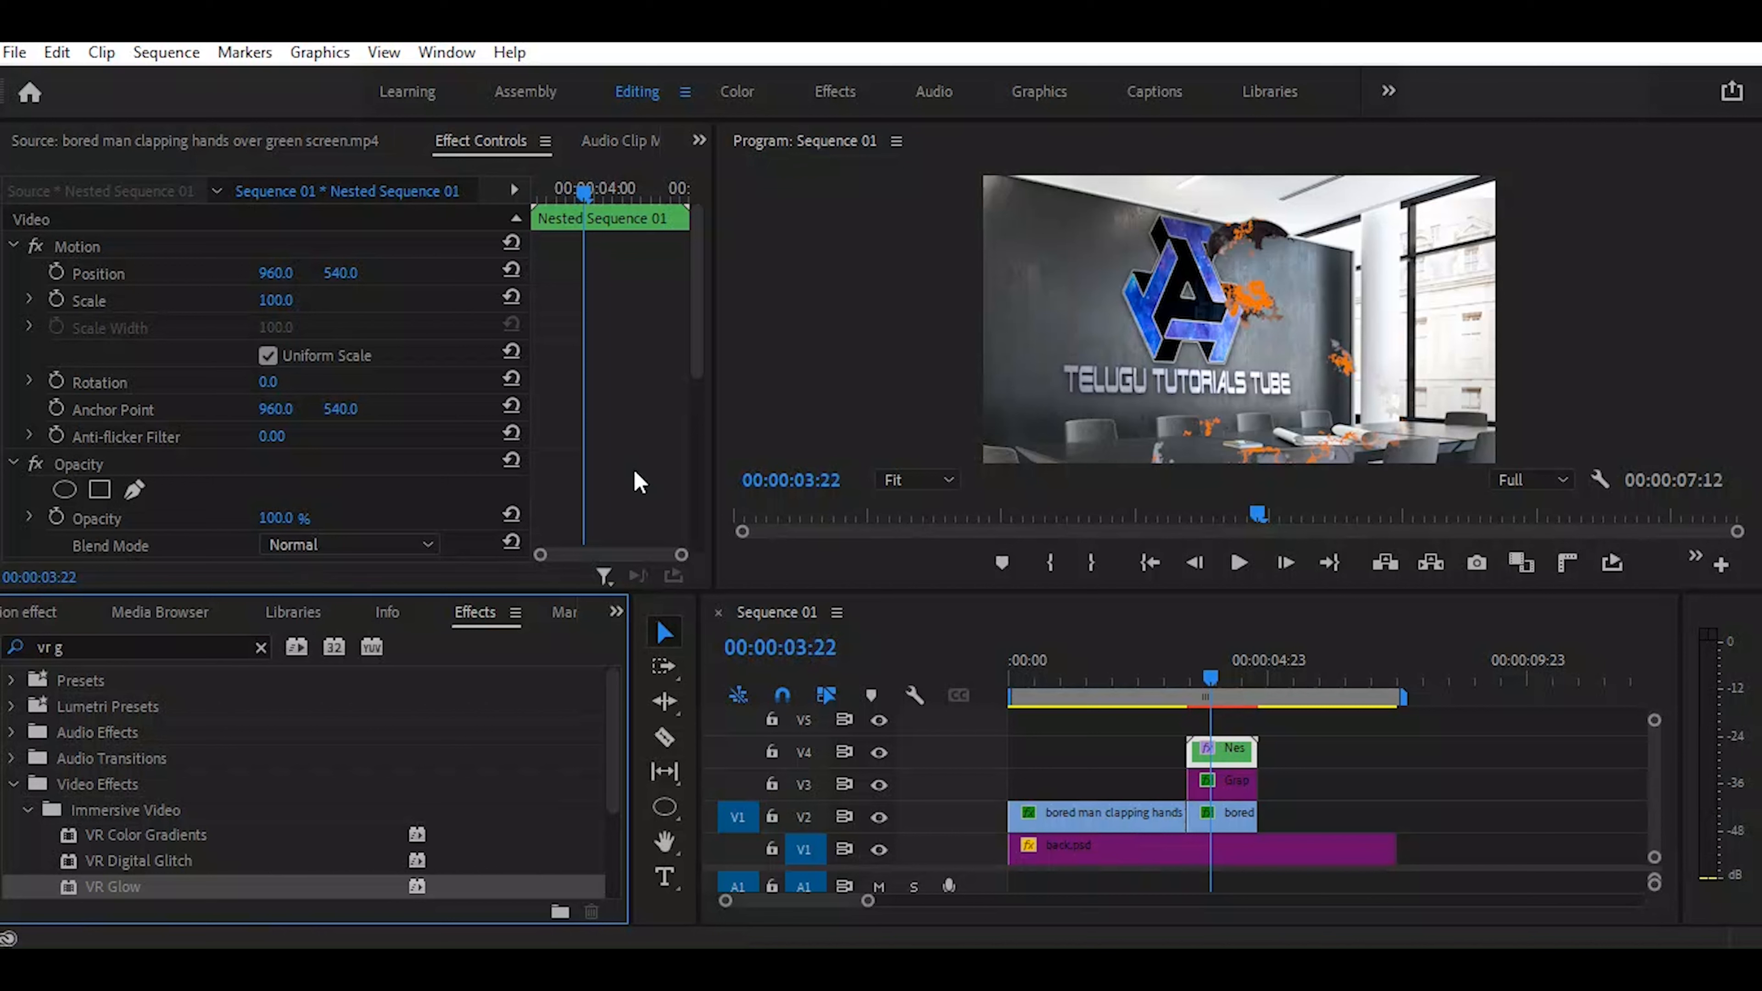
Set the V4 nested sequence's blend mode to Linear Dodge (Add)
{"action": "left_click_drag", "start_coordinate": [697, 319], "coordinate": [696, 472]}
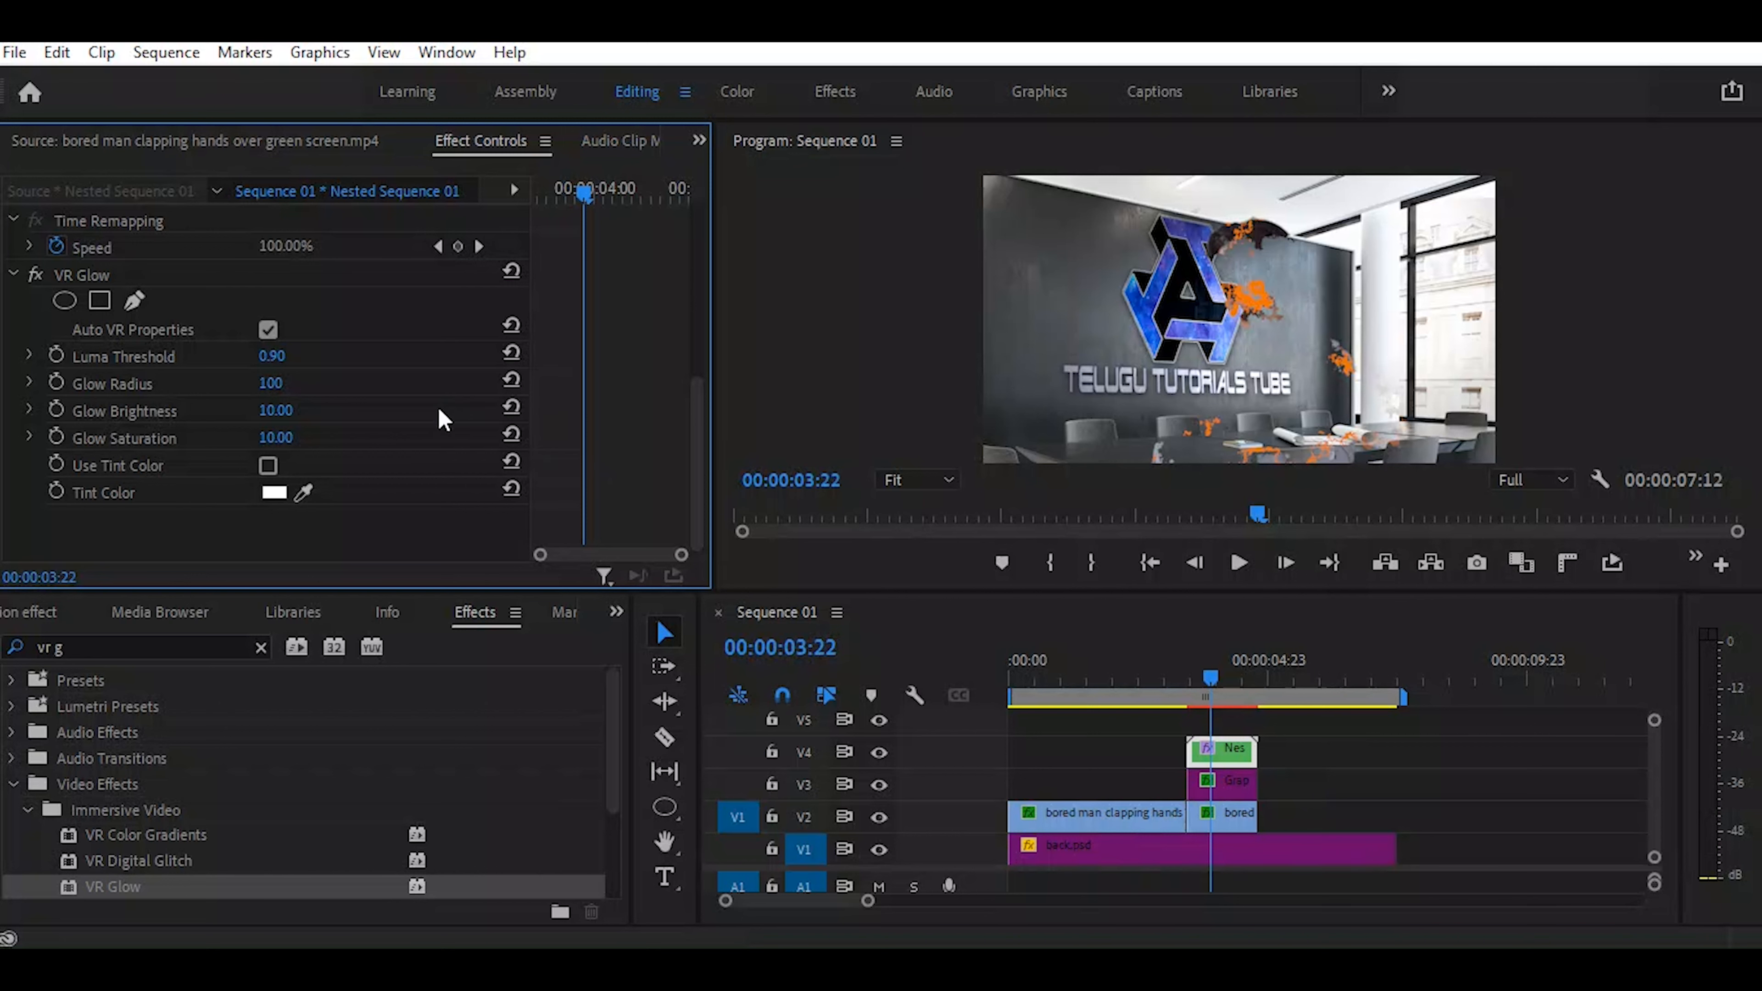
{"action": "scroll", "coordinate": [444, 420], "scroll_direction": "up", "scroll_amount": 2}
{"action": "scroll", "coordinate": [438, 405], "scroll_direction": "up", "scroll_amount": 2}
{"action": "left_click", "coordinate": [364, 345]}
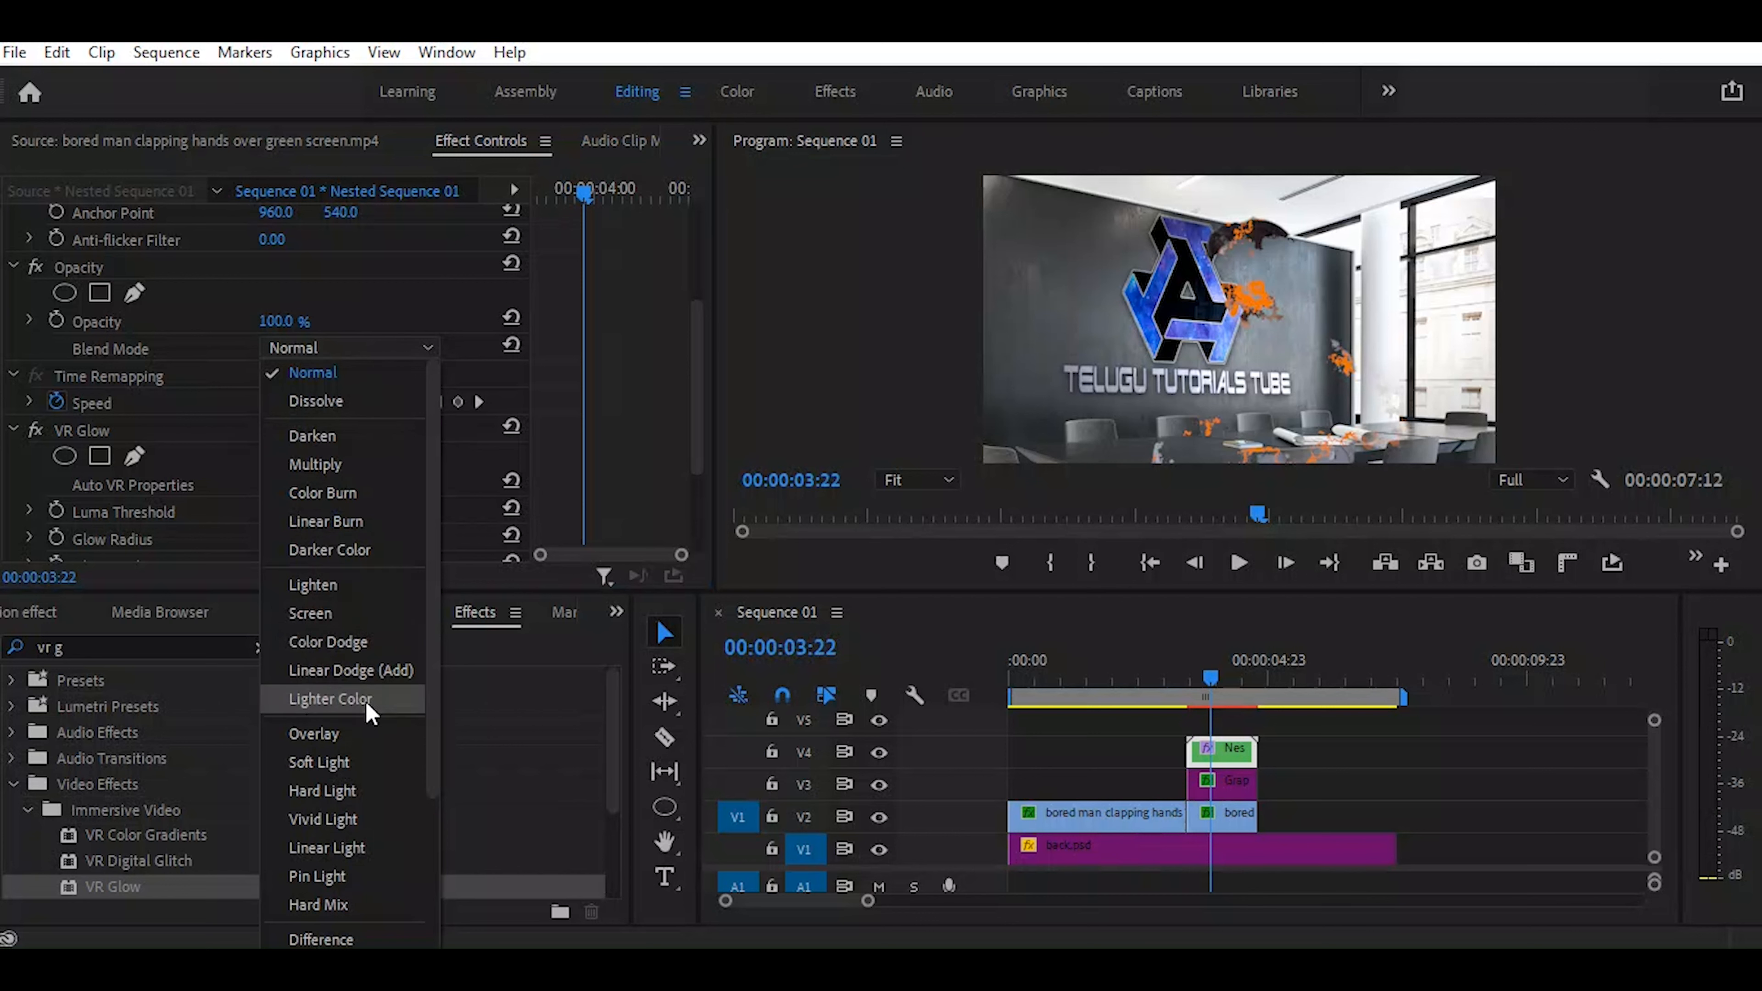
{"action": "left_click", "coordinate": [368, 671]}
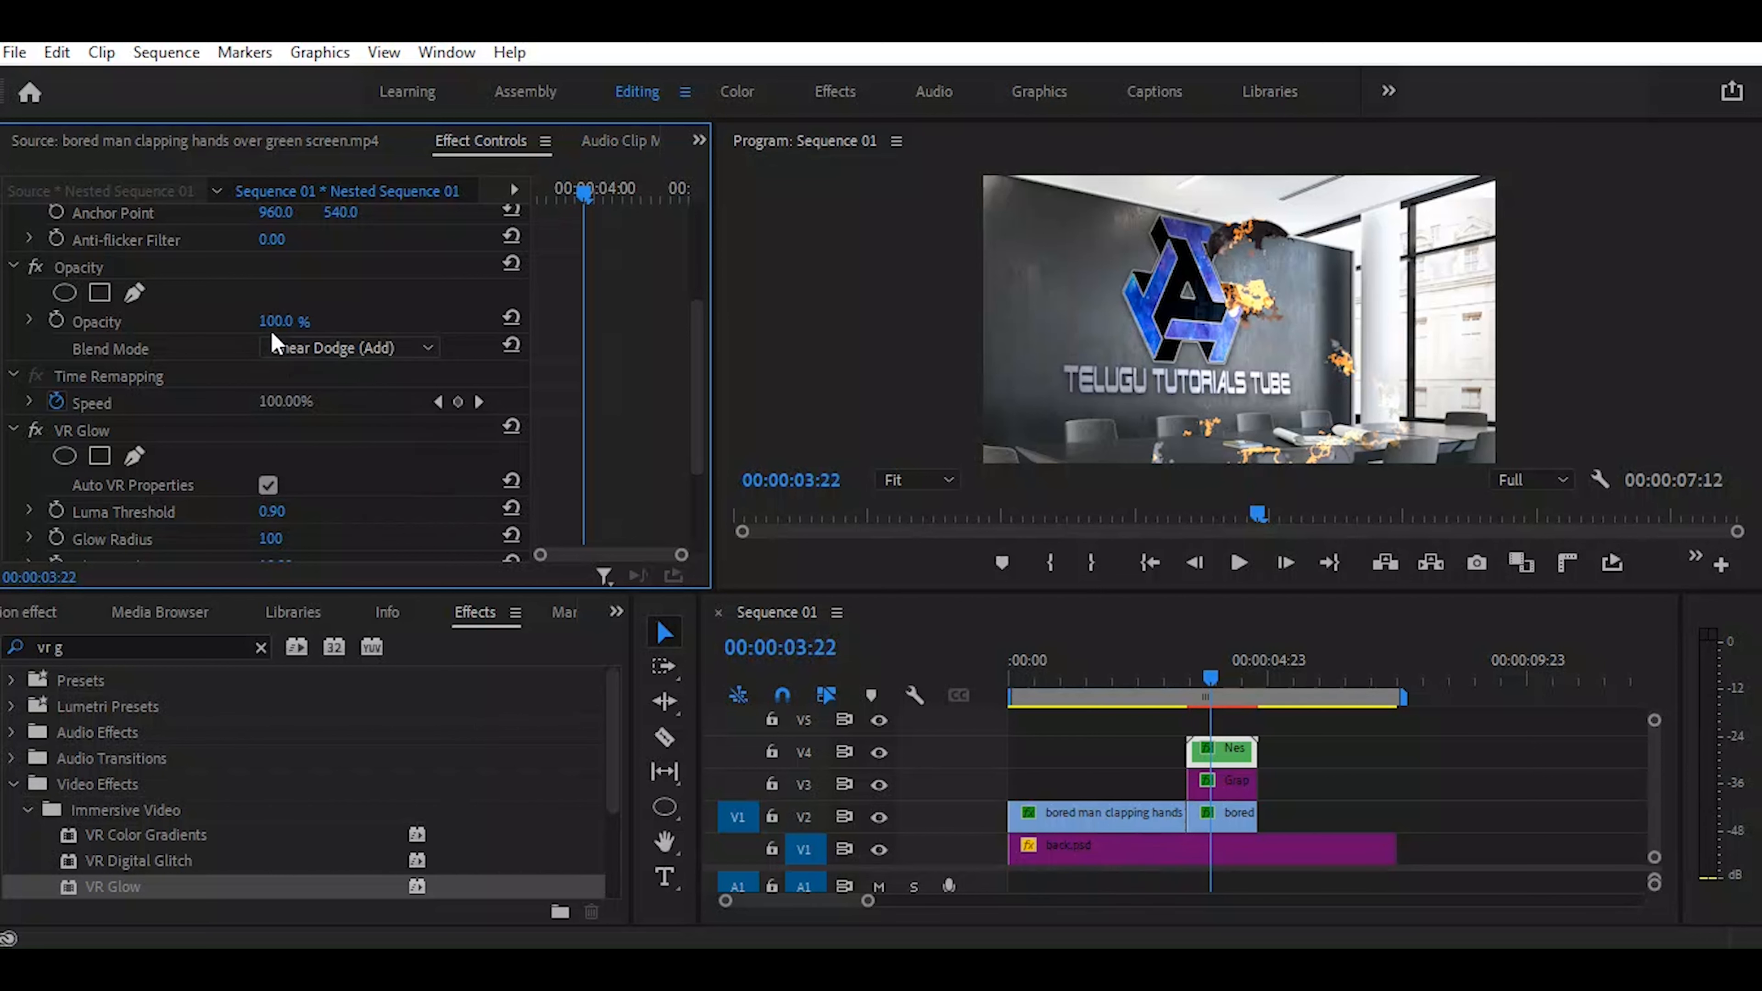
Set the V4 nested sequence's opacity to 70% and duplicate it onto V5
{"action": "left_click", "coordinate": [283, 325]}
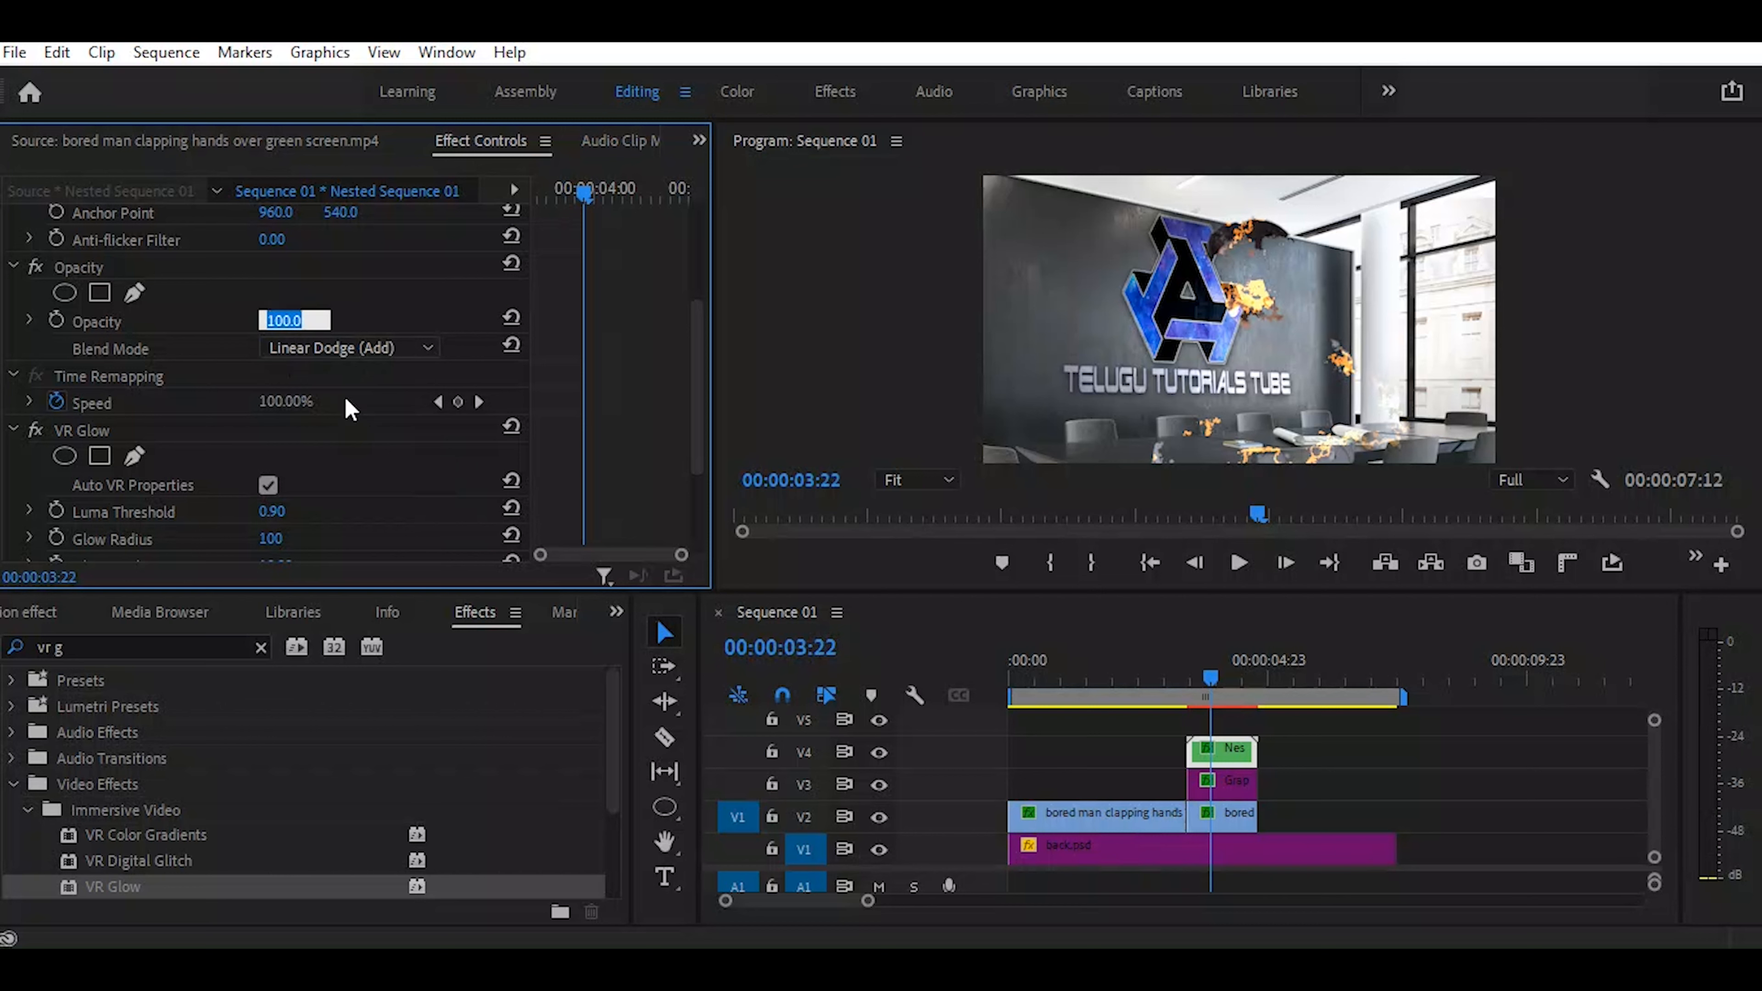
{"action": "type", "text": "70"}
{"action": "key", "text": "Return"}
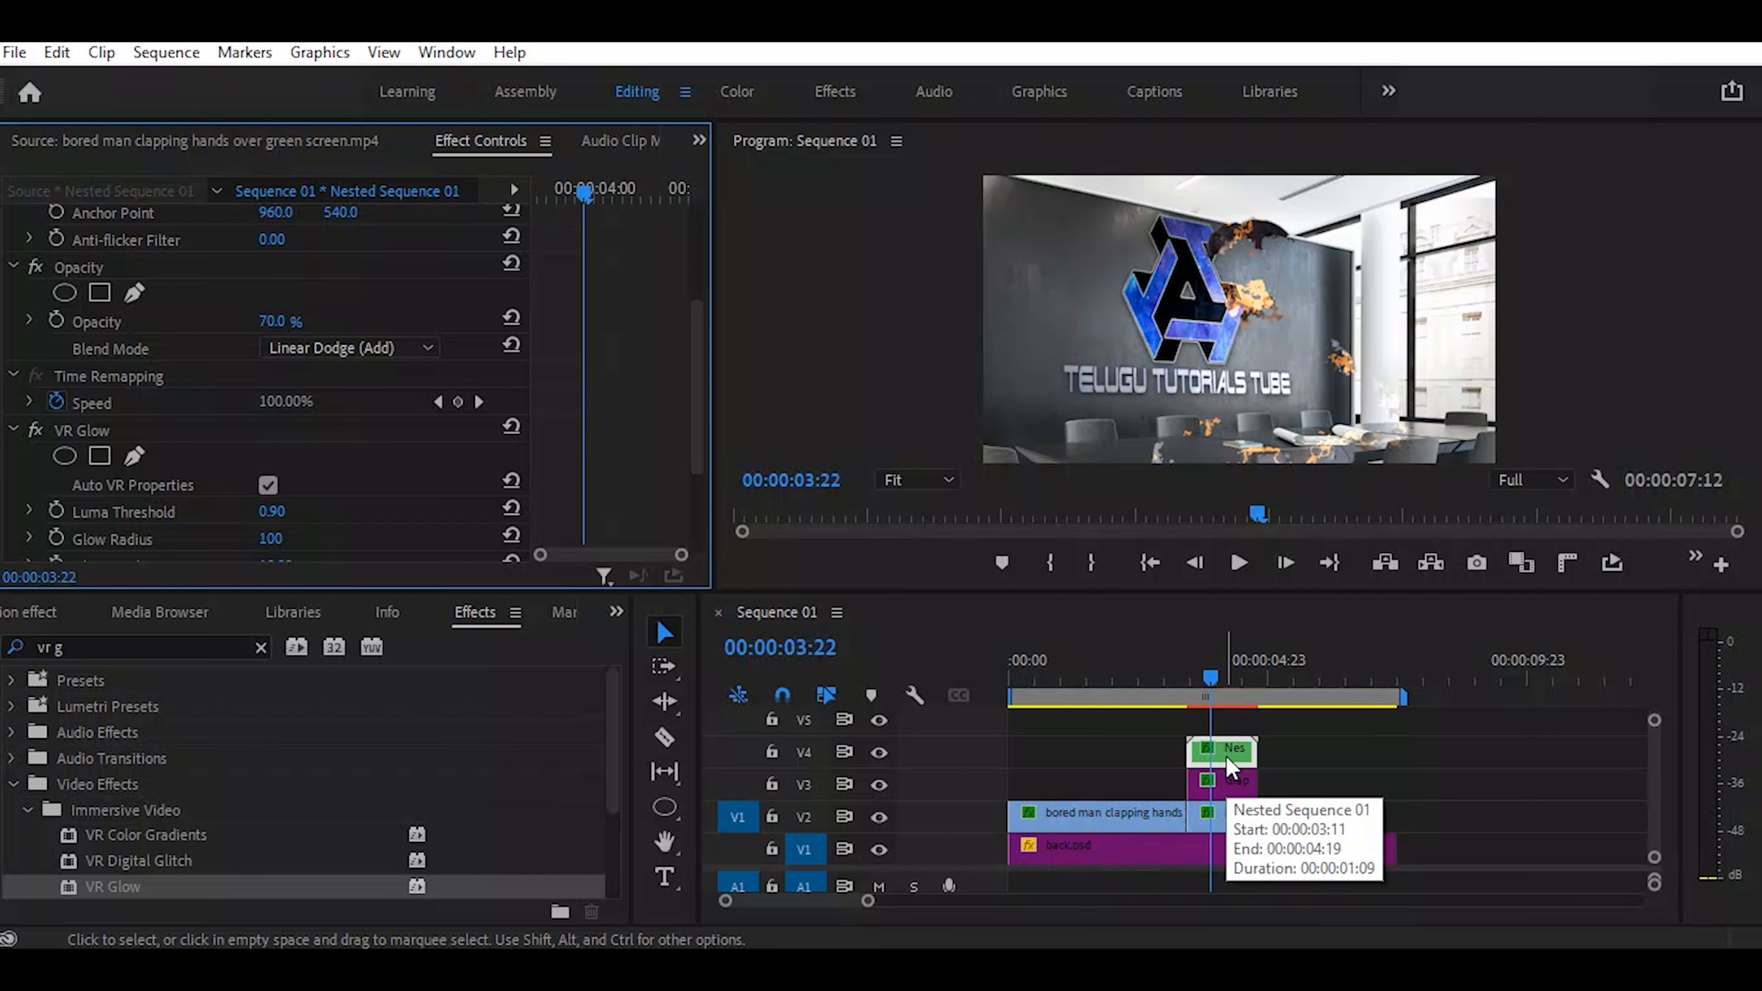
{"action": "left_click_drag", "start_coordinate": [1227, 759], "coordinate": [1225, 730]}
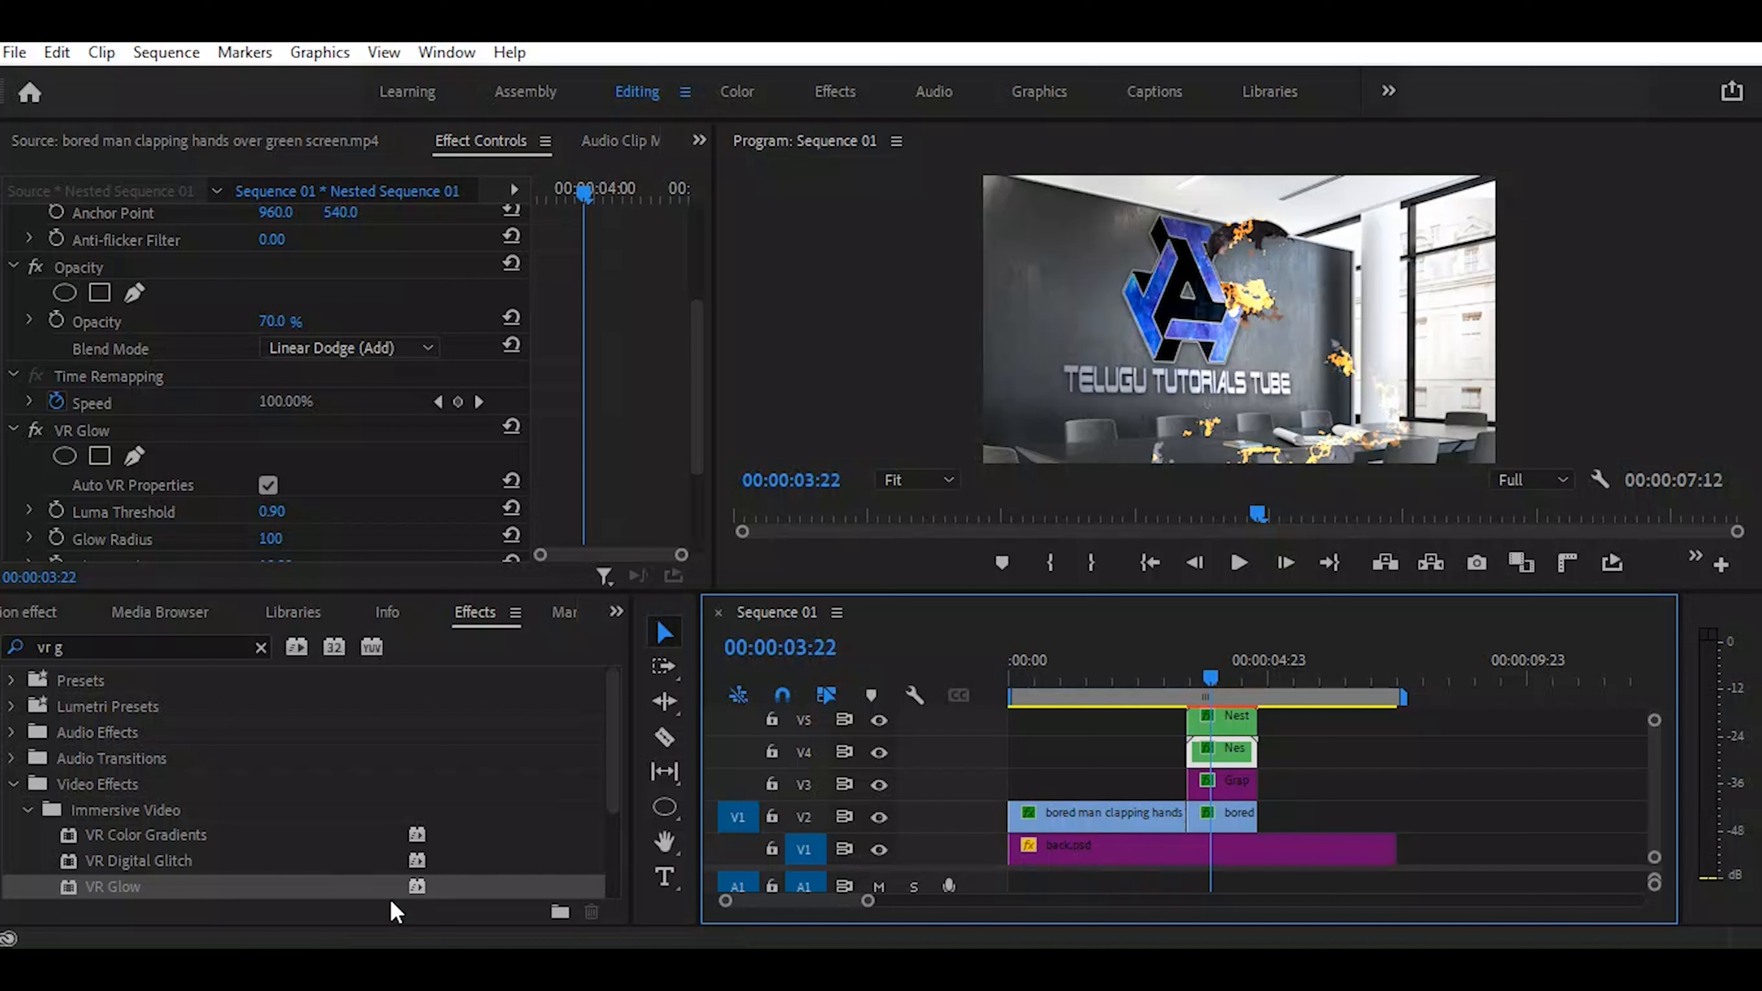
Apply the Directional Blur effect to the nested sequence copy on V5 with a Blur Length of 296
{"action": "left_click", "coordinate": [116, 644]}
{"action": "type", "text": "blur"}
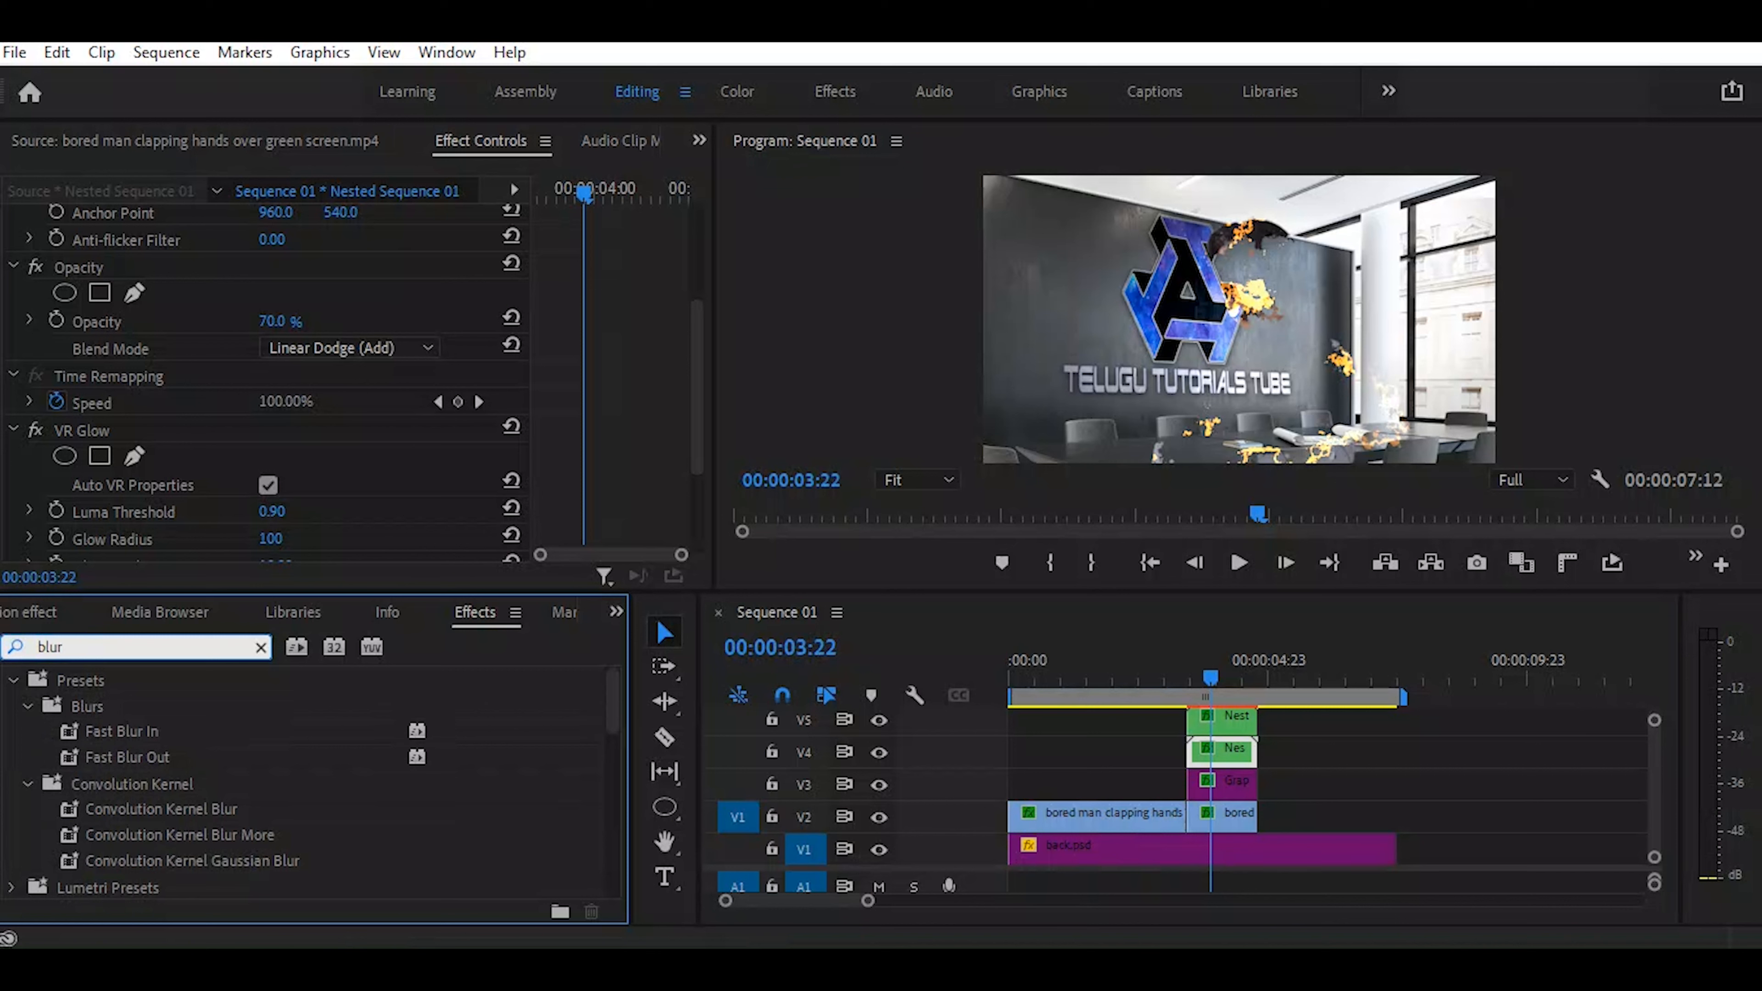
{"action": "scroll", "coordinate": [114, 750], "scroll_direction": "down", "scroll_amount": 4}
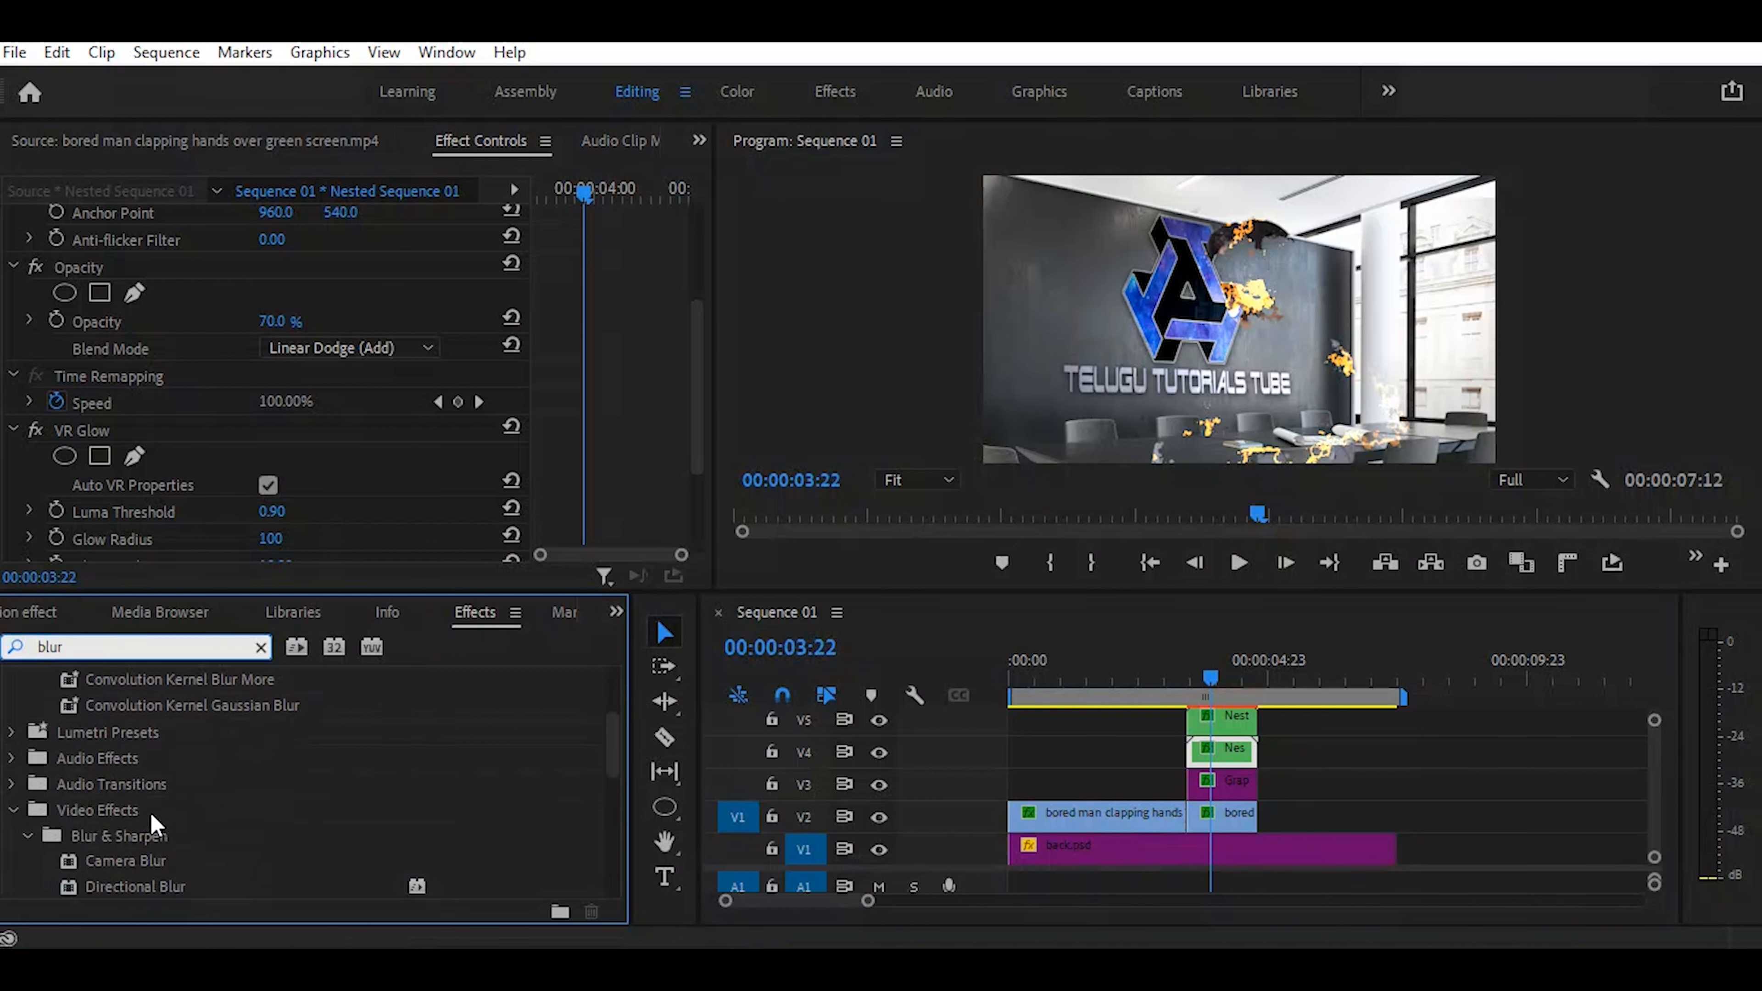
{"action": "scroll", "coordinate": [153, 822], "scroll_direction": "down", "scroll_amount": 3}
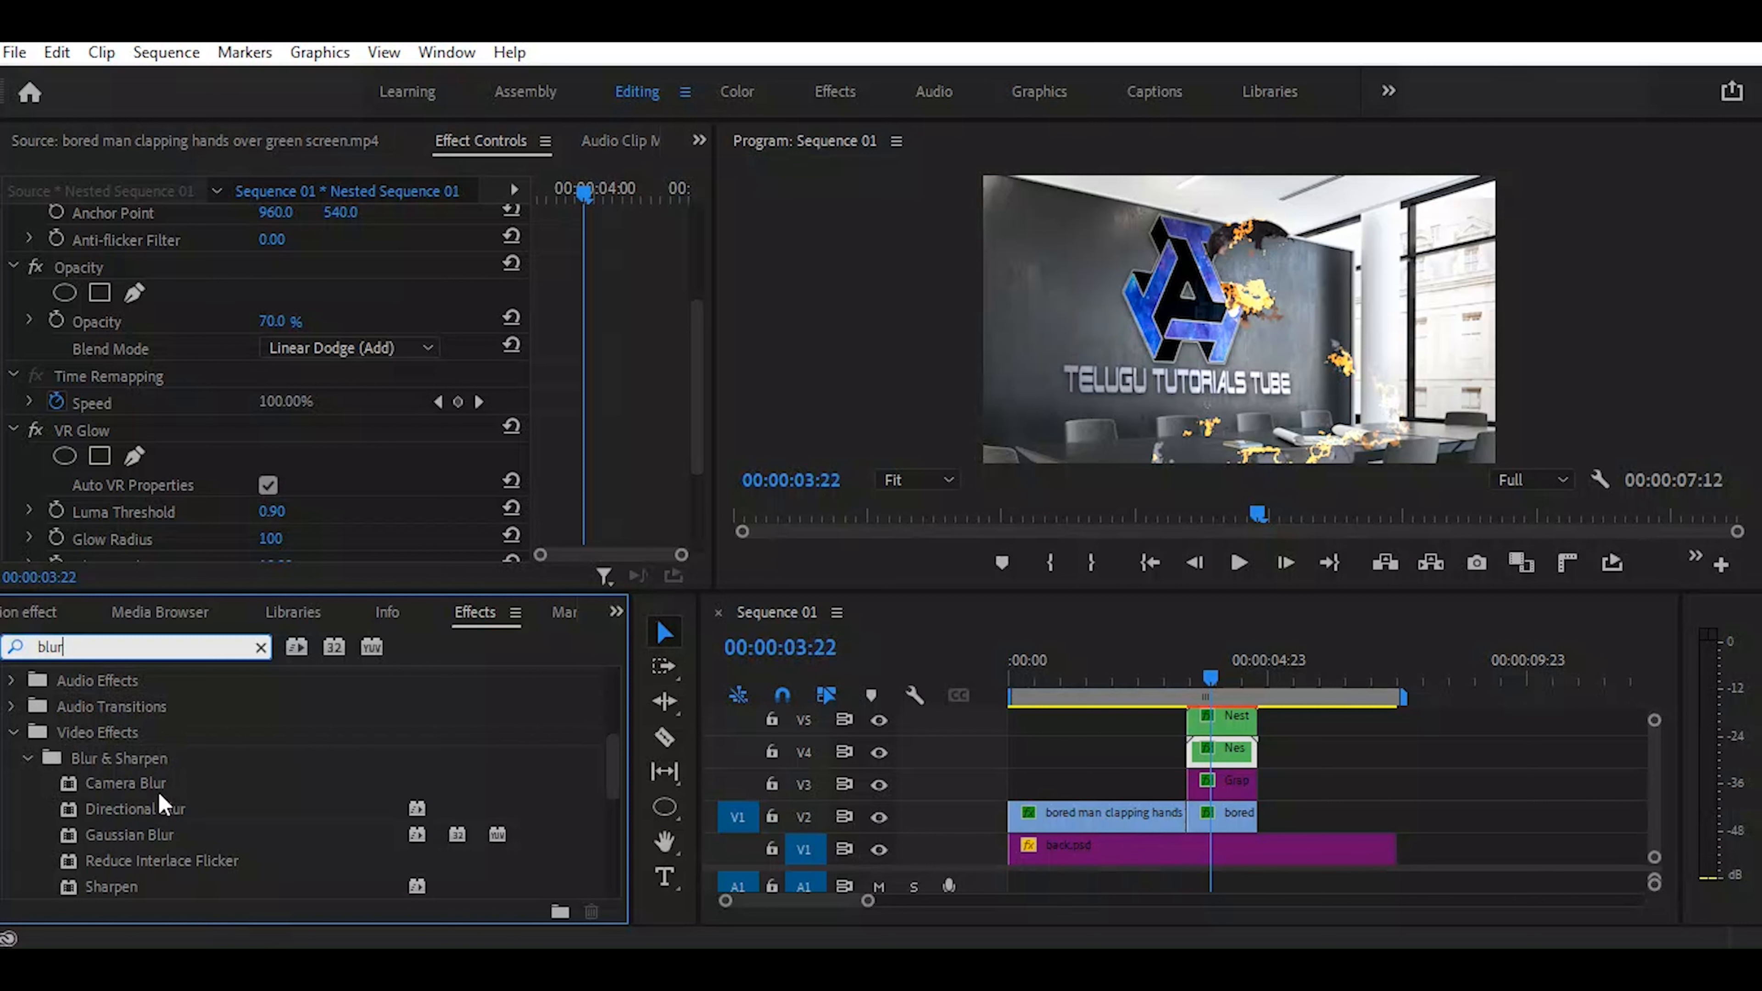
{"action": "left_click", "coordinate": [122, 818]}
{"action": "left_click_drag", "start_coordinate": [74, 811], "coordinate": [1239, 727]}
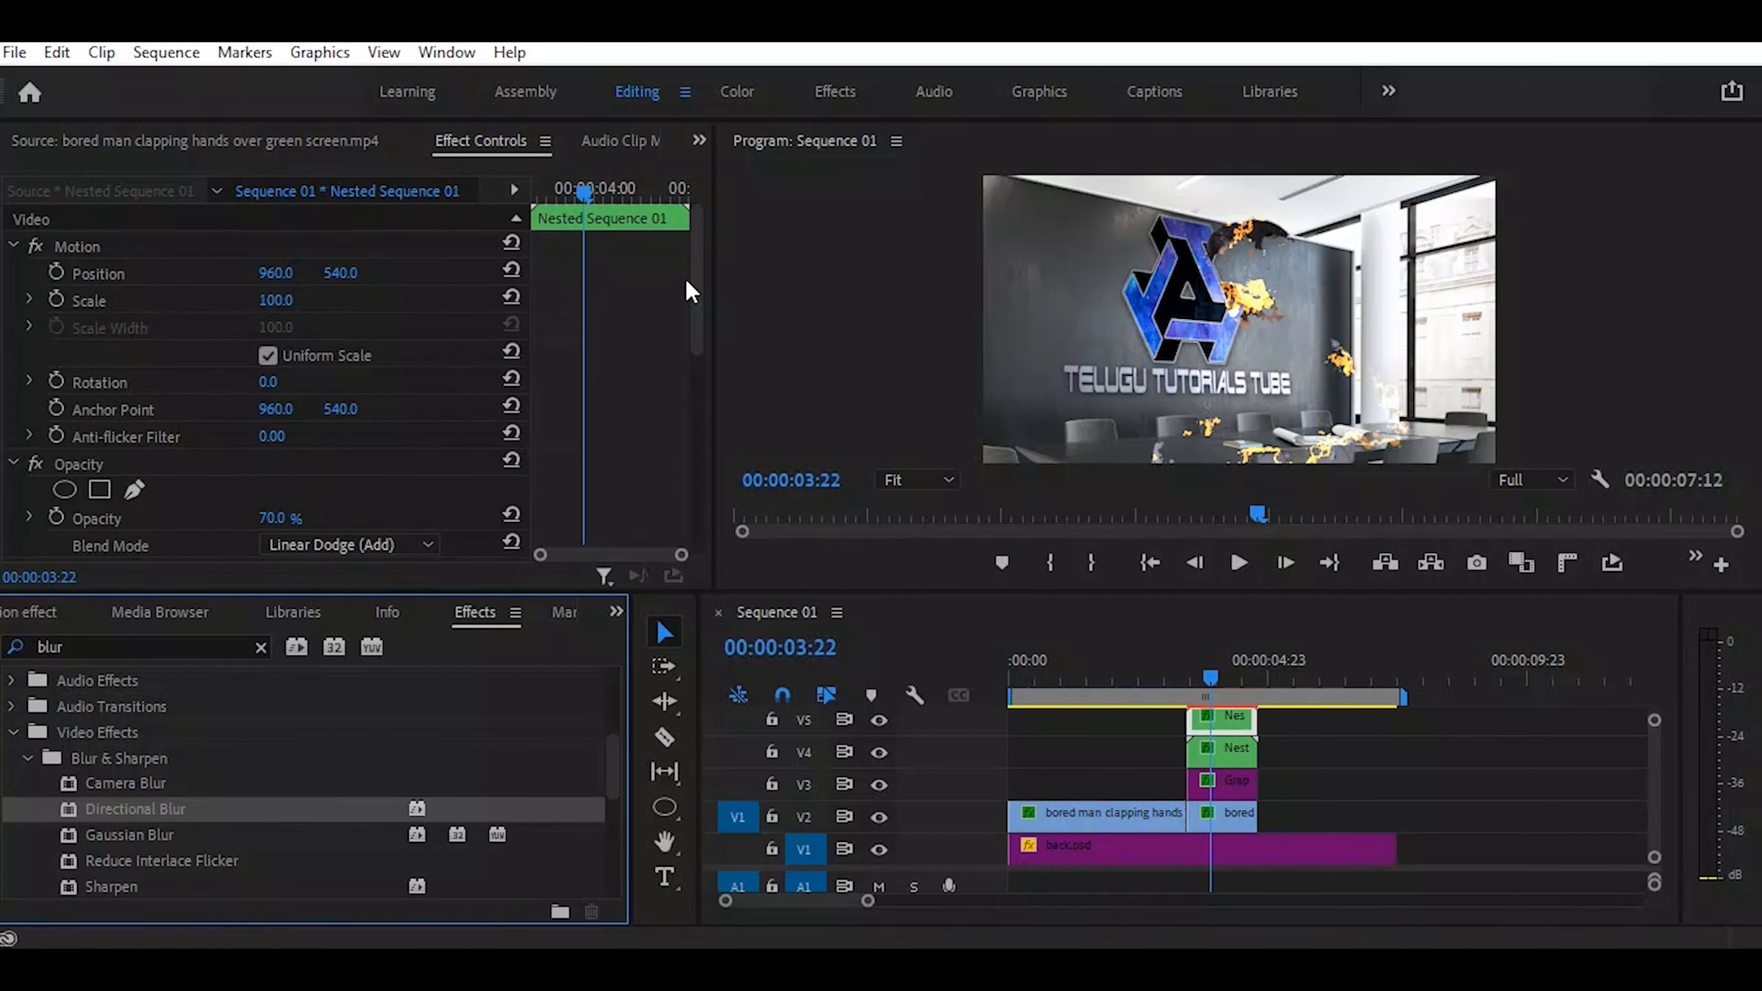
{"action": "left_click_drag", "start_coordinate": [687, 281], "coordinate": [687, 485]}
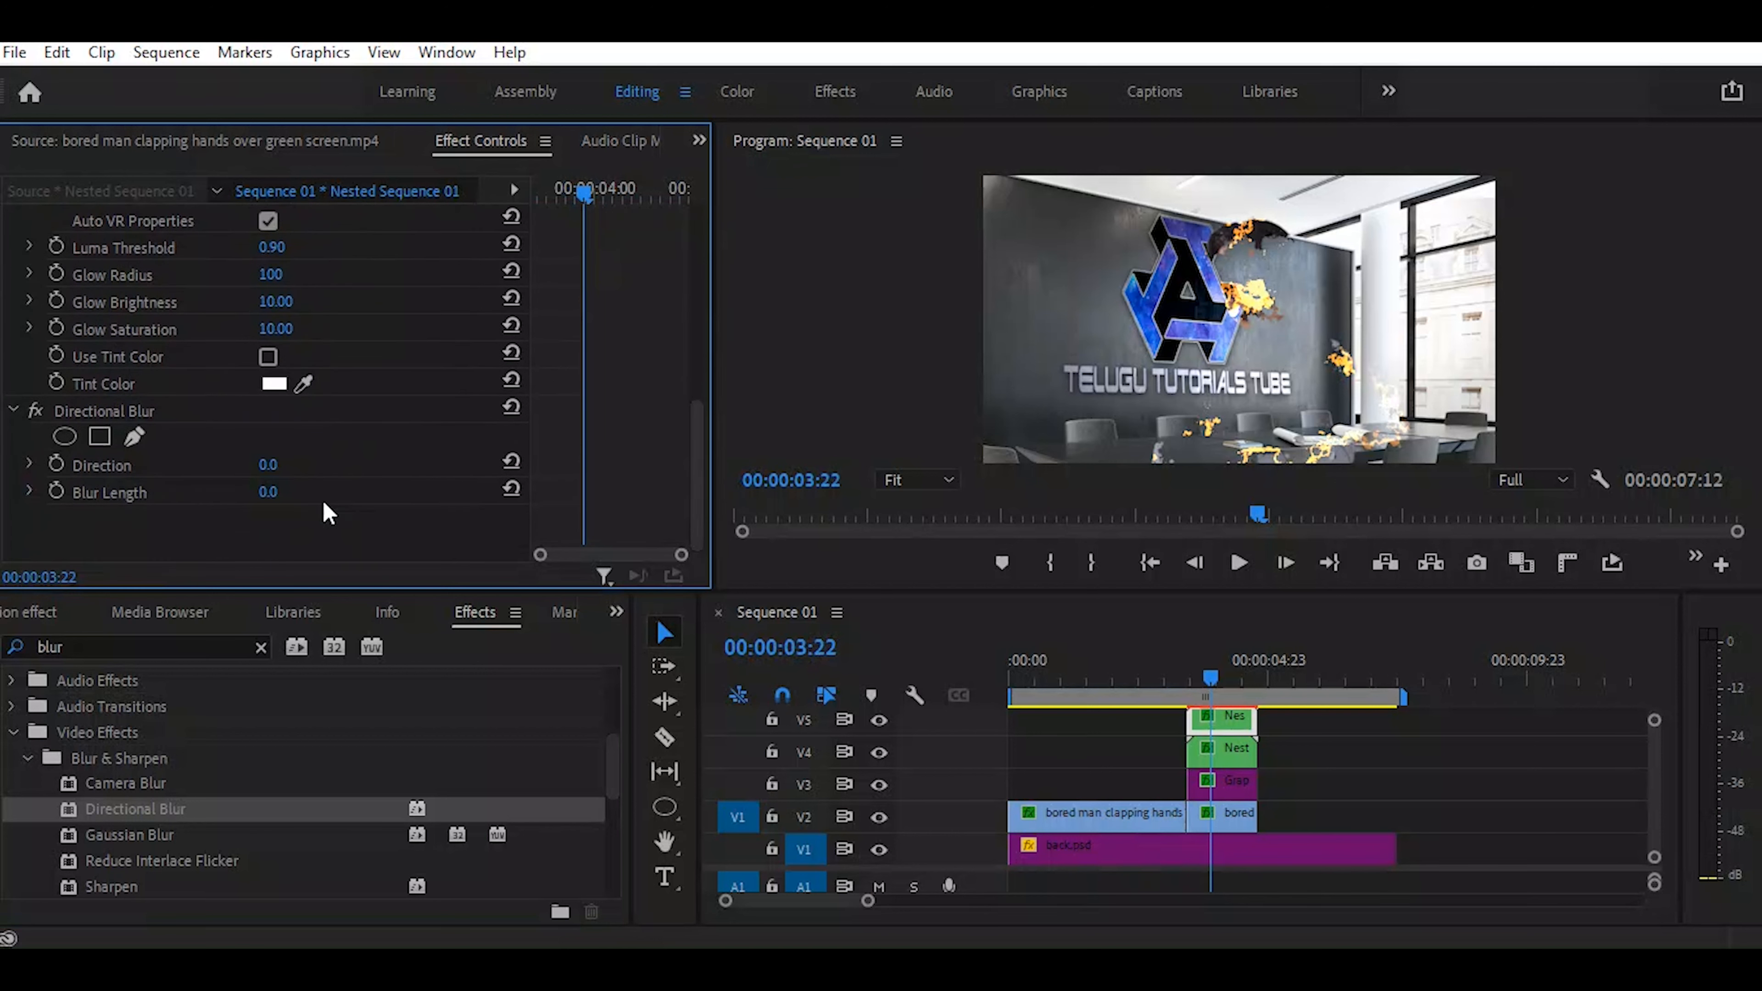
{"action": "left_click_drag", "start_coordinate": [267, 494], "coordinate": [446, 494]}
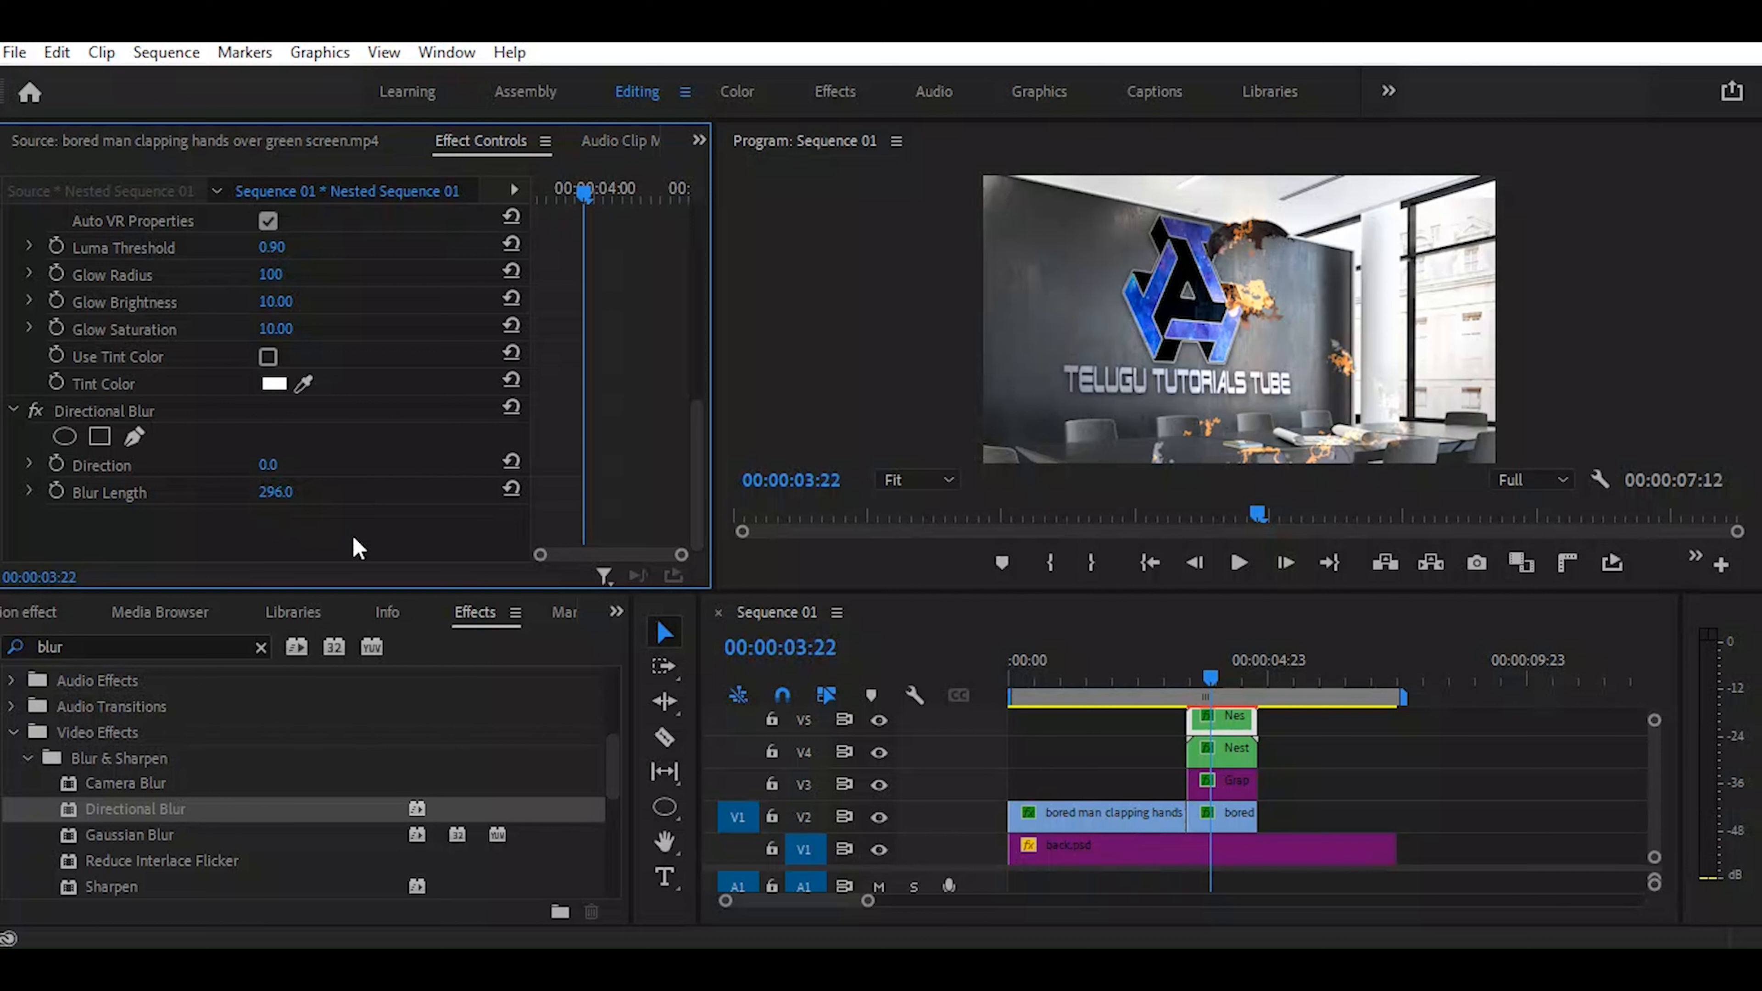
Play back the sequence from 00:00:03:09 and scrub through the disappearance to review the glowing edges
{"action": "left_click", "coordinate": [1182, 678]}
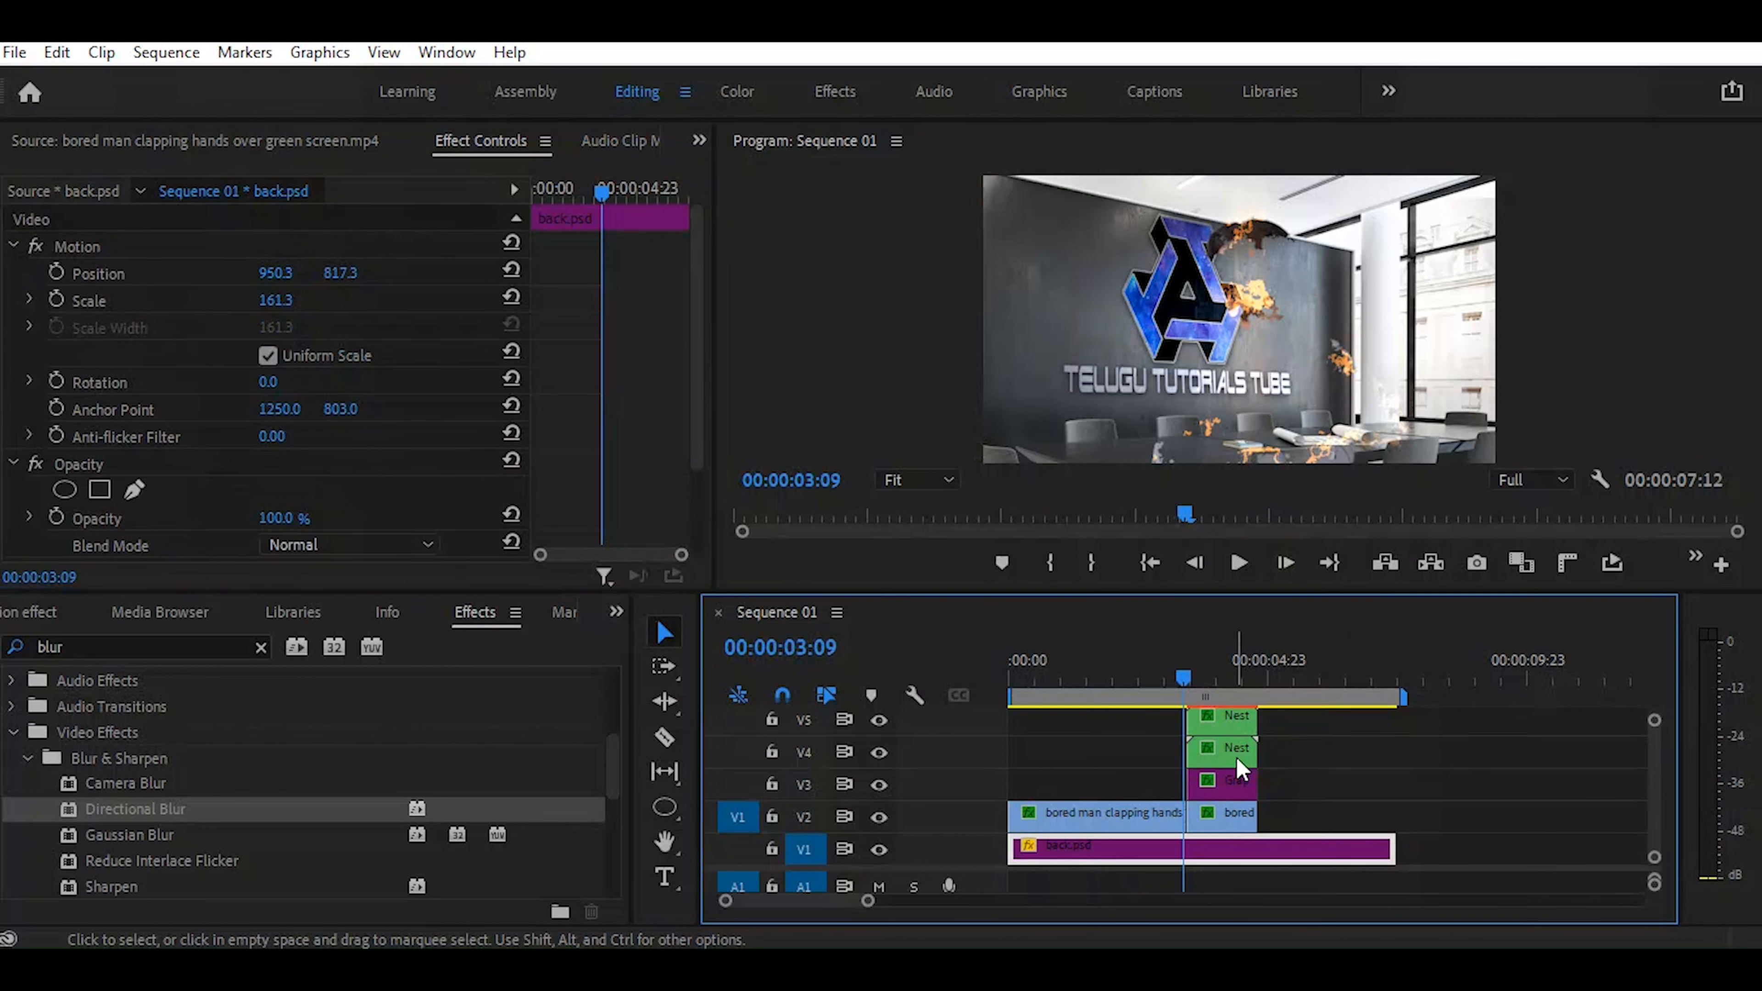
{"action": "key", "text": "space"}
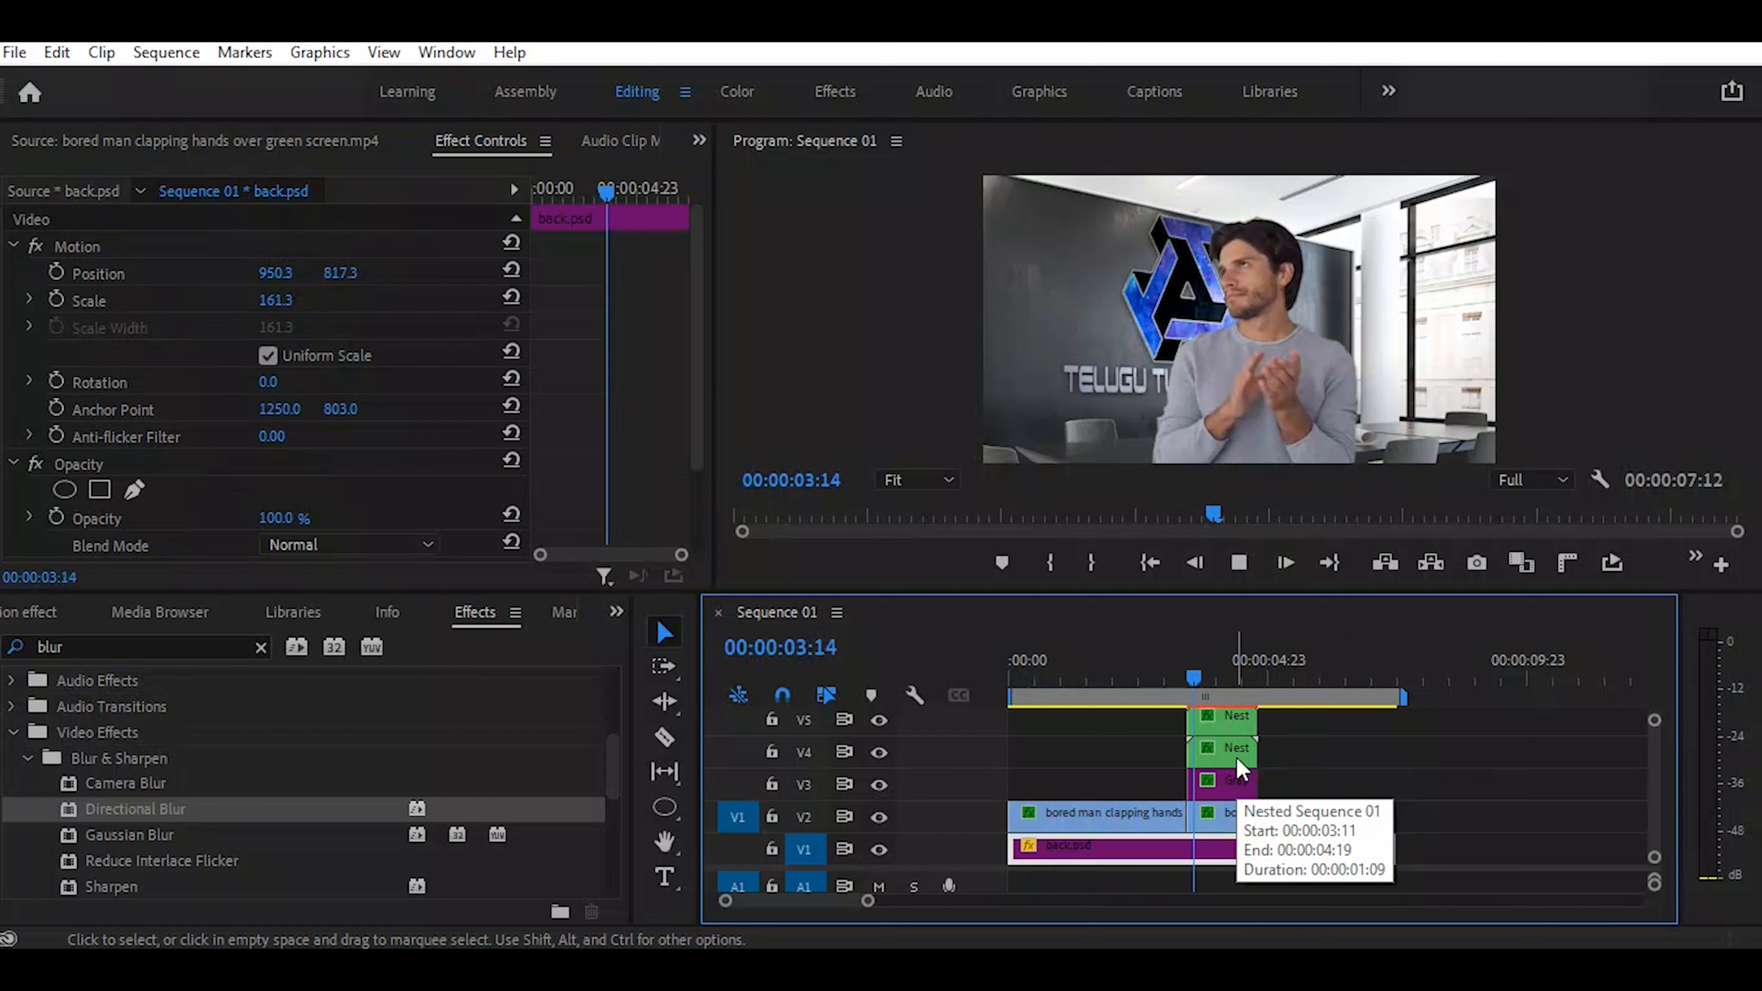
{"action": "key", "text": "space"}
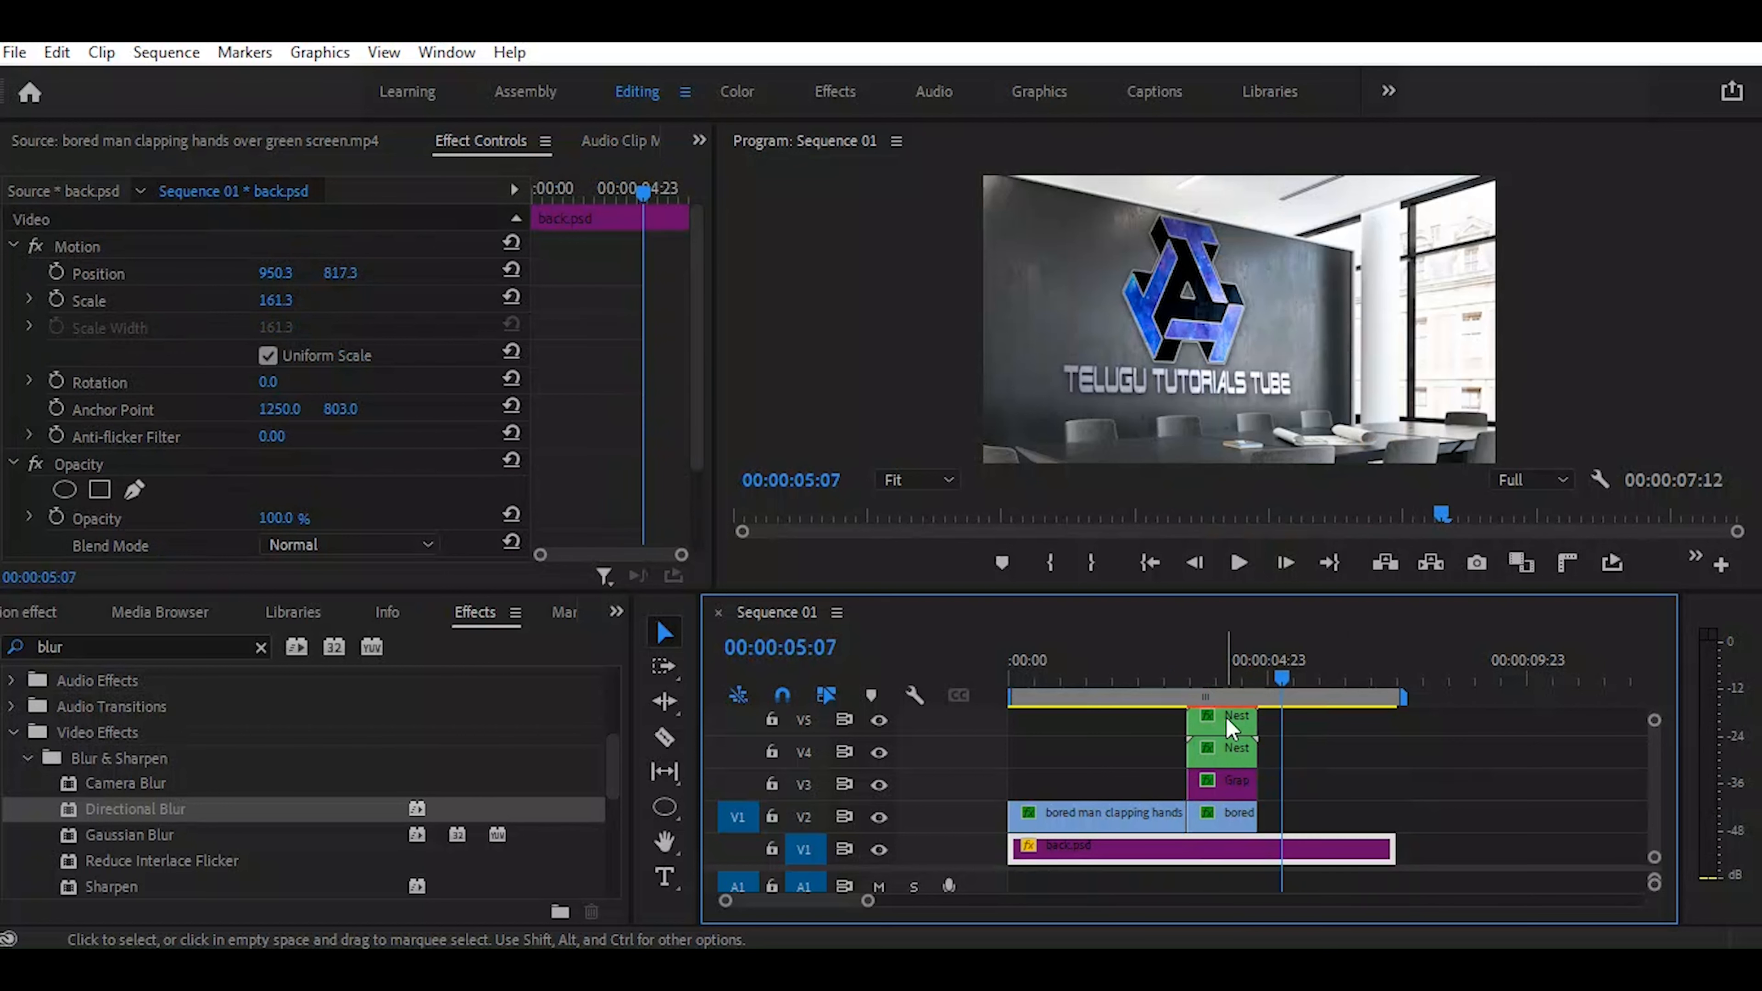
{"action": "left_click_drag", "start_coordinate": [1184, 666], "coordinate": [1222, 673]}
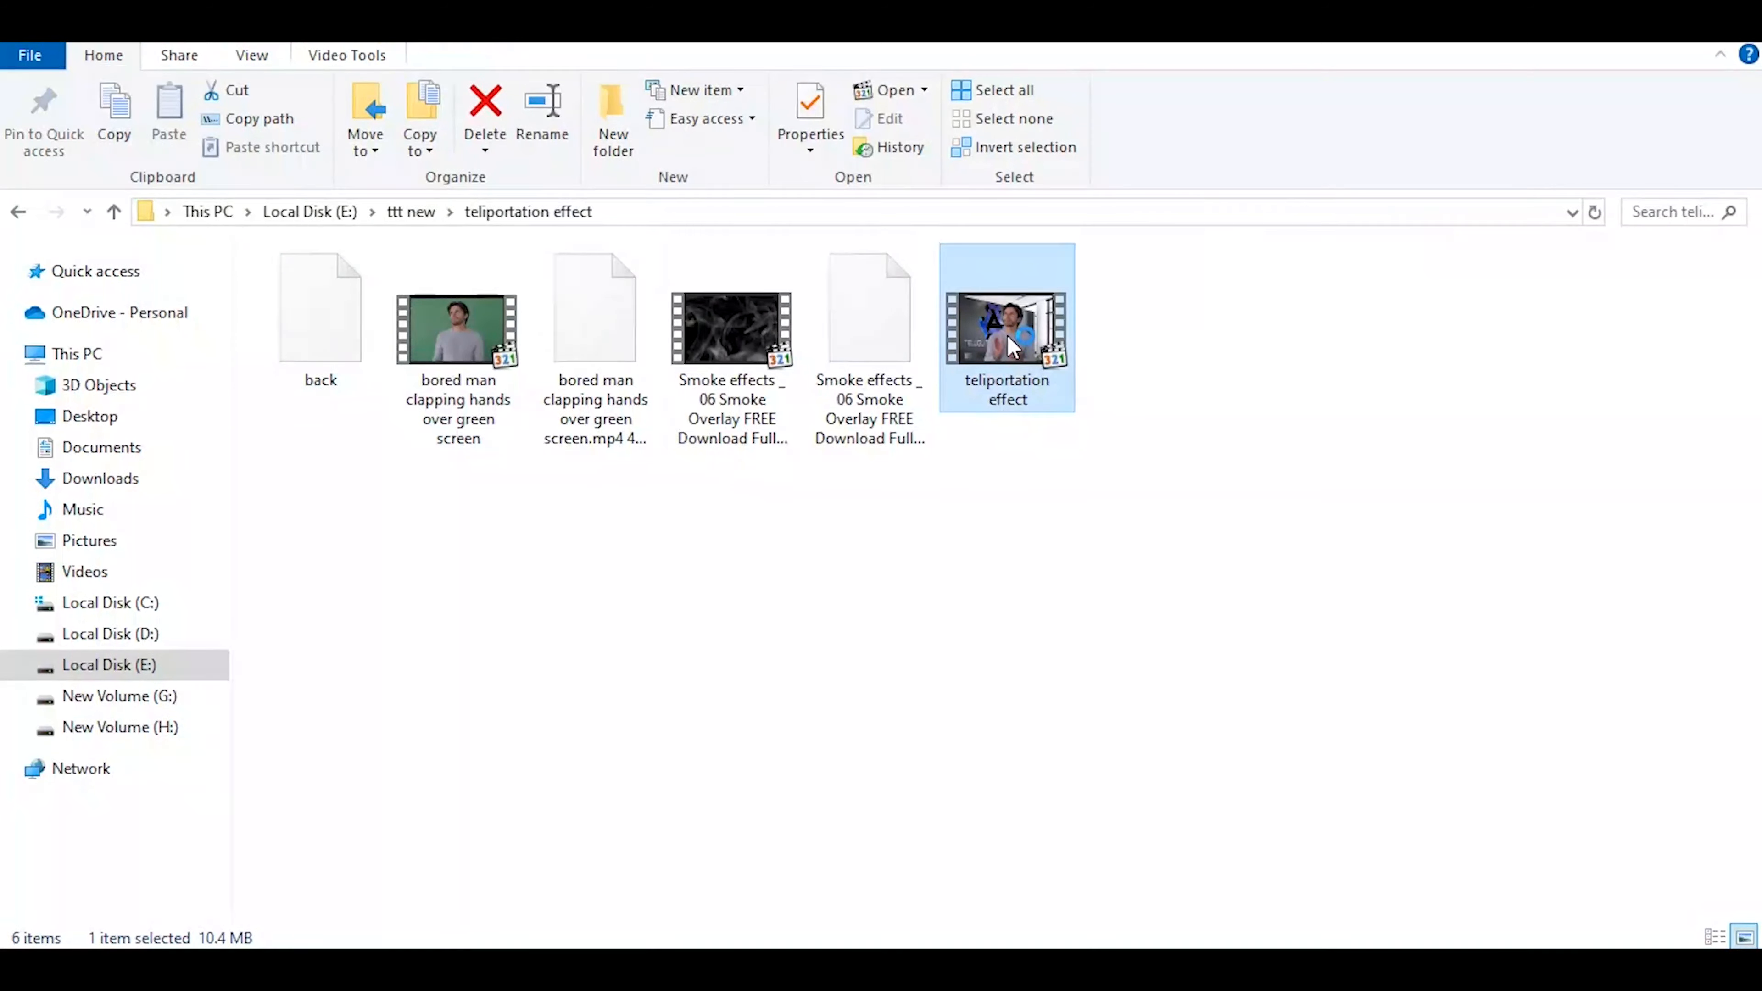
Open the rendered "teliportation effect" video from File Explorer and jump to about 4 seconds to view the effect
{"action": "double_click", "coordinate": [1008, 335]}
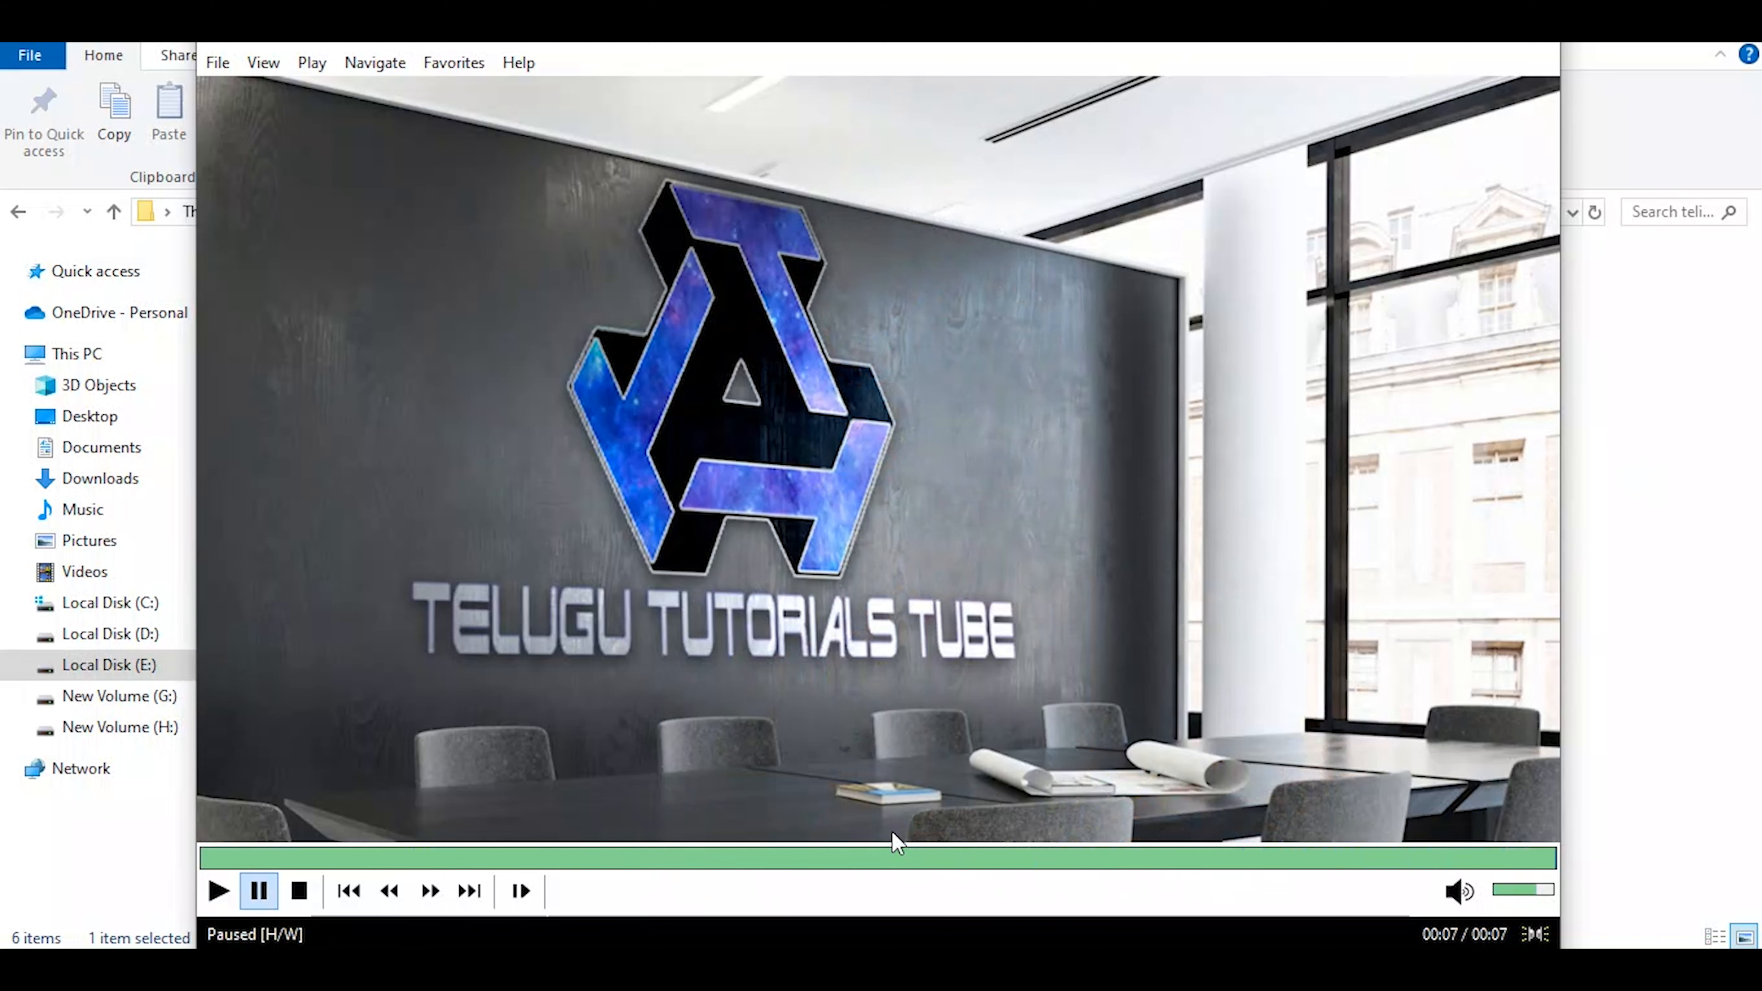
{"action": "left_click", "coordinate": [860, 860]}
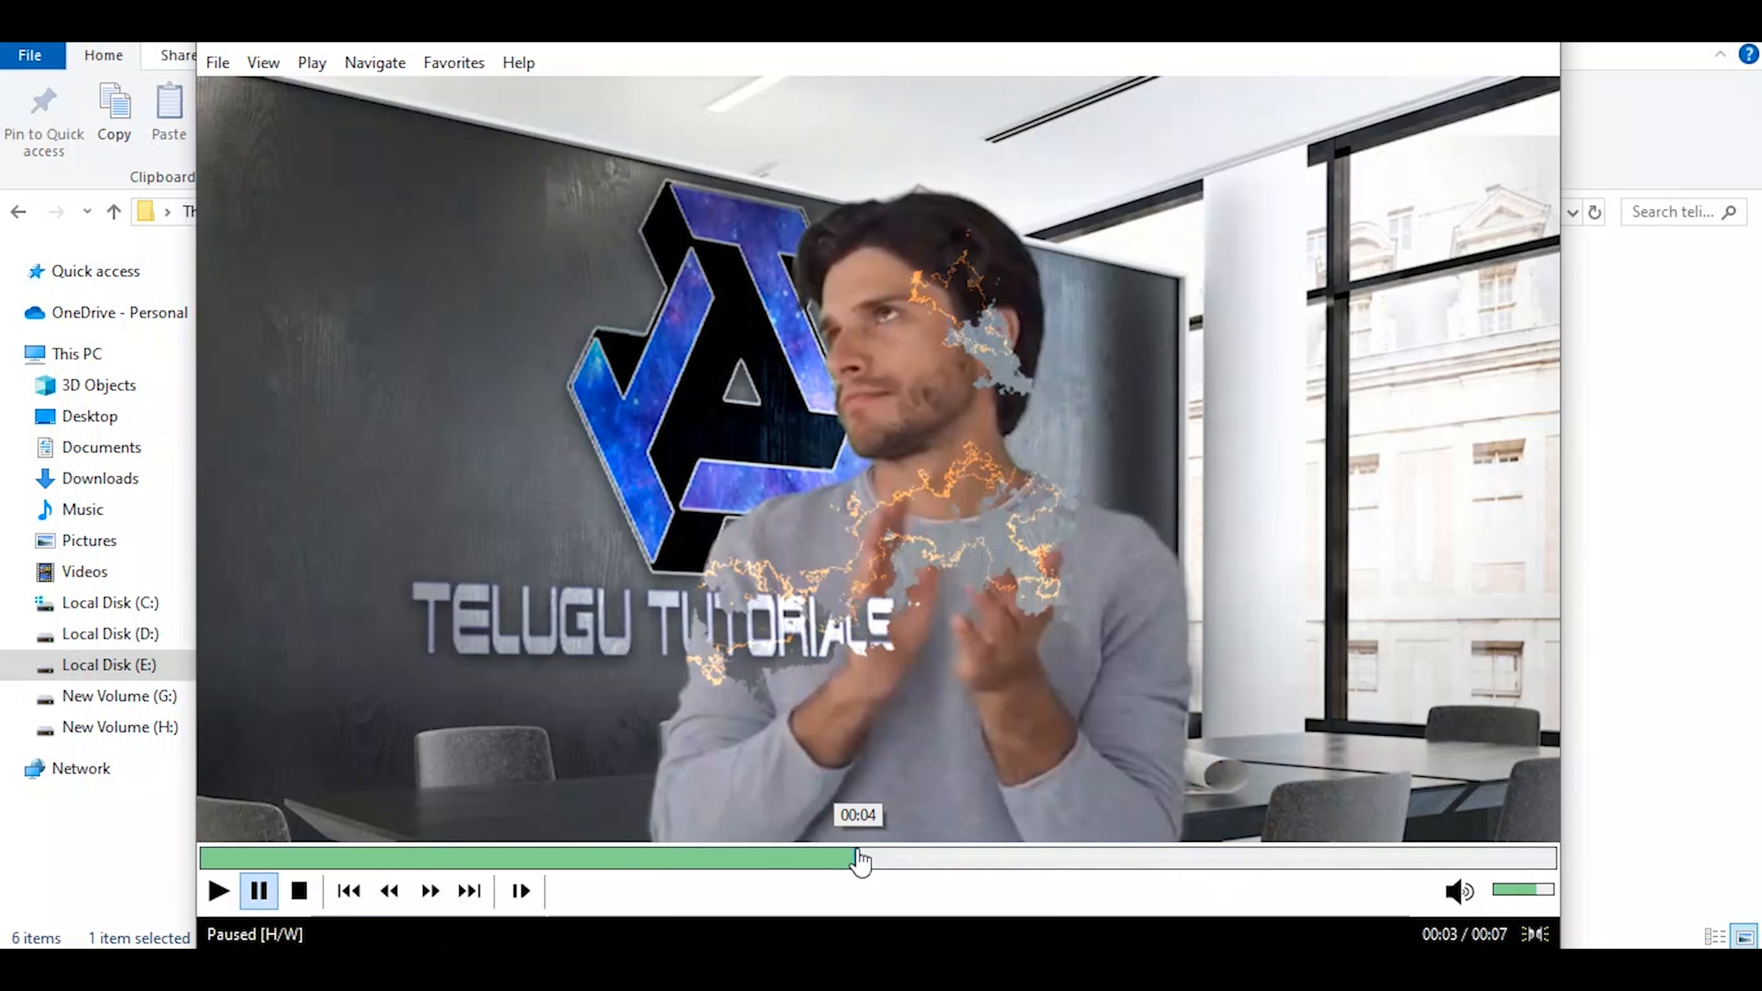
Replay the rendered video from about 3 seconds, scrub through the man's disappearance, and close the player
{"action": "left_click_drag", "start_coordinate": [860, 862], "coordinate": [780, 863]}
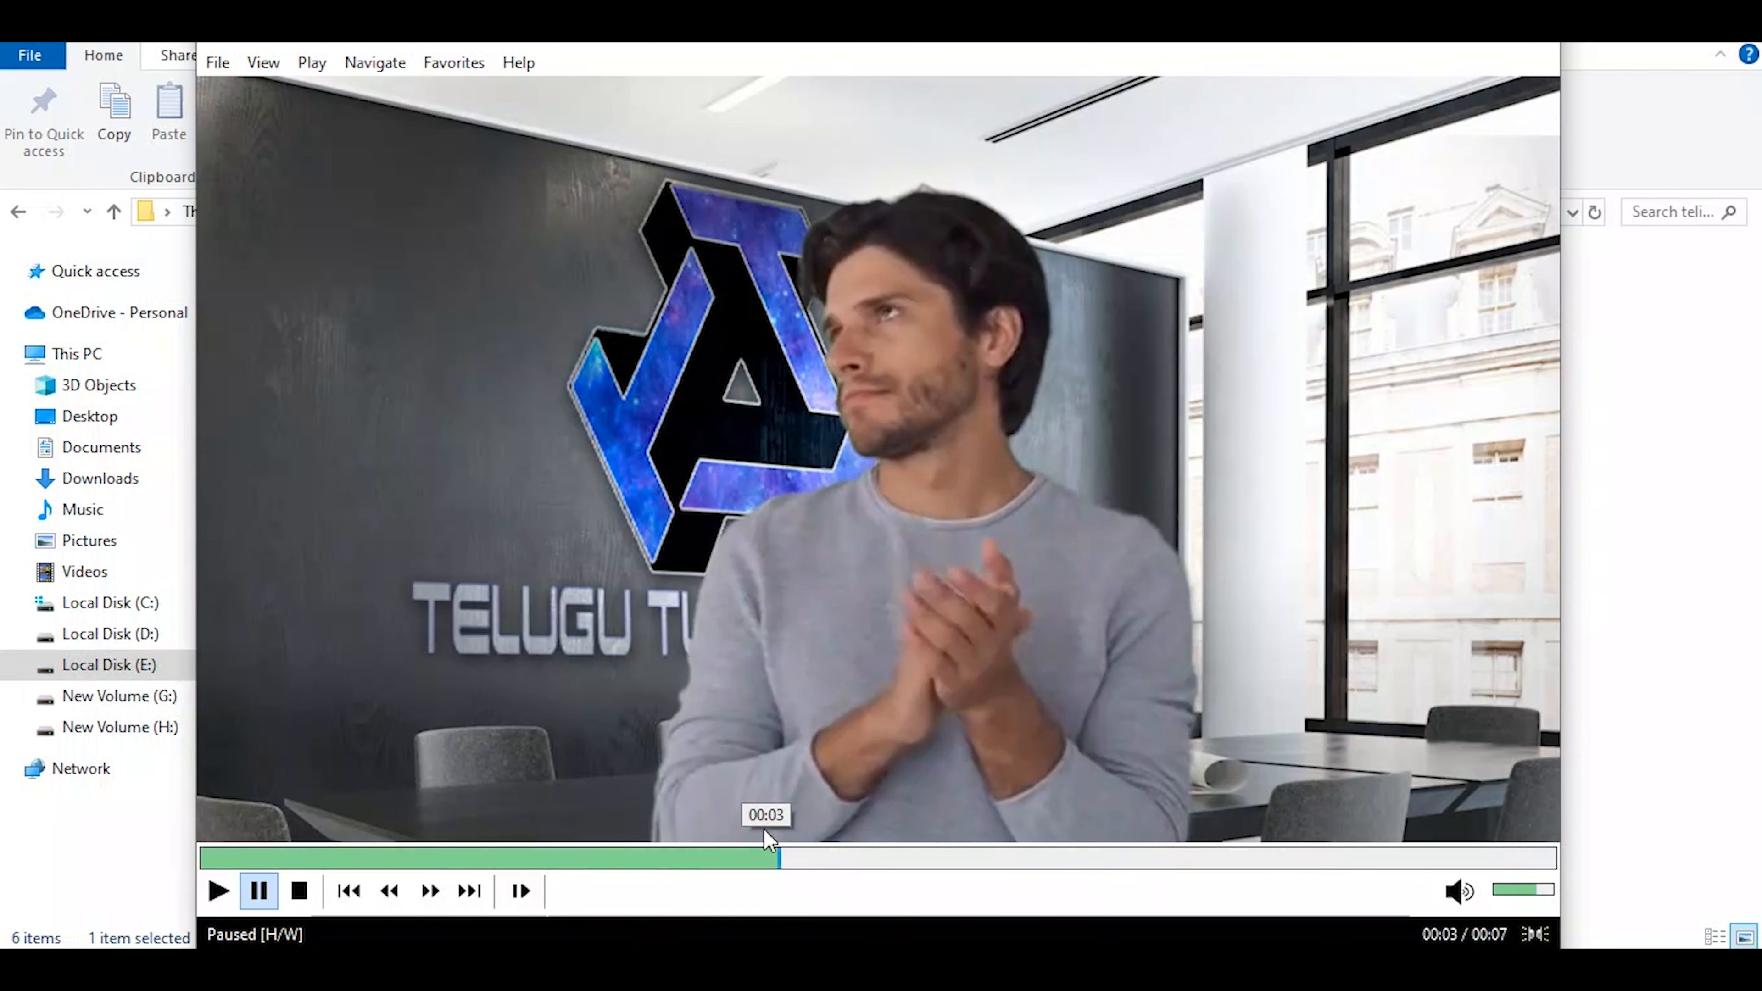
{"action": "left_click", "coordinate": [522, 714]}
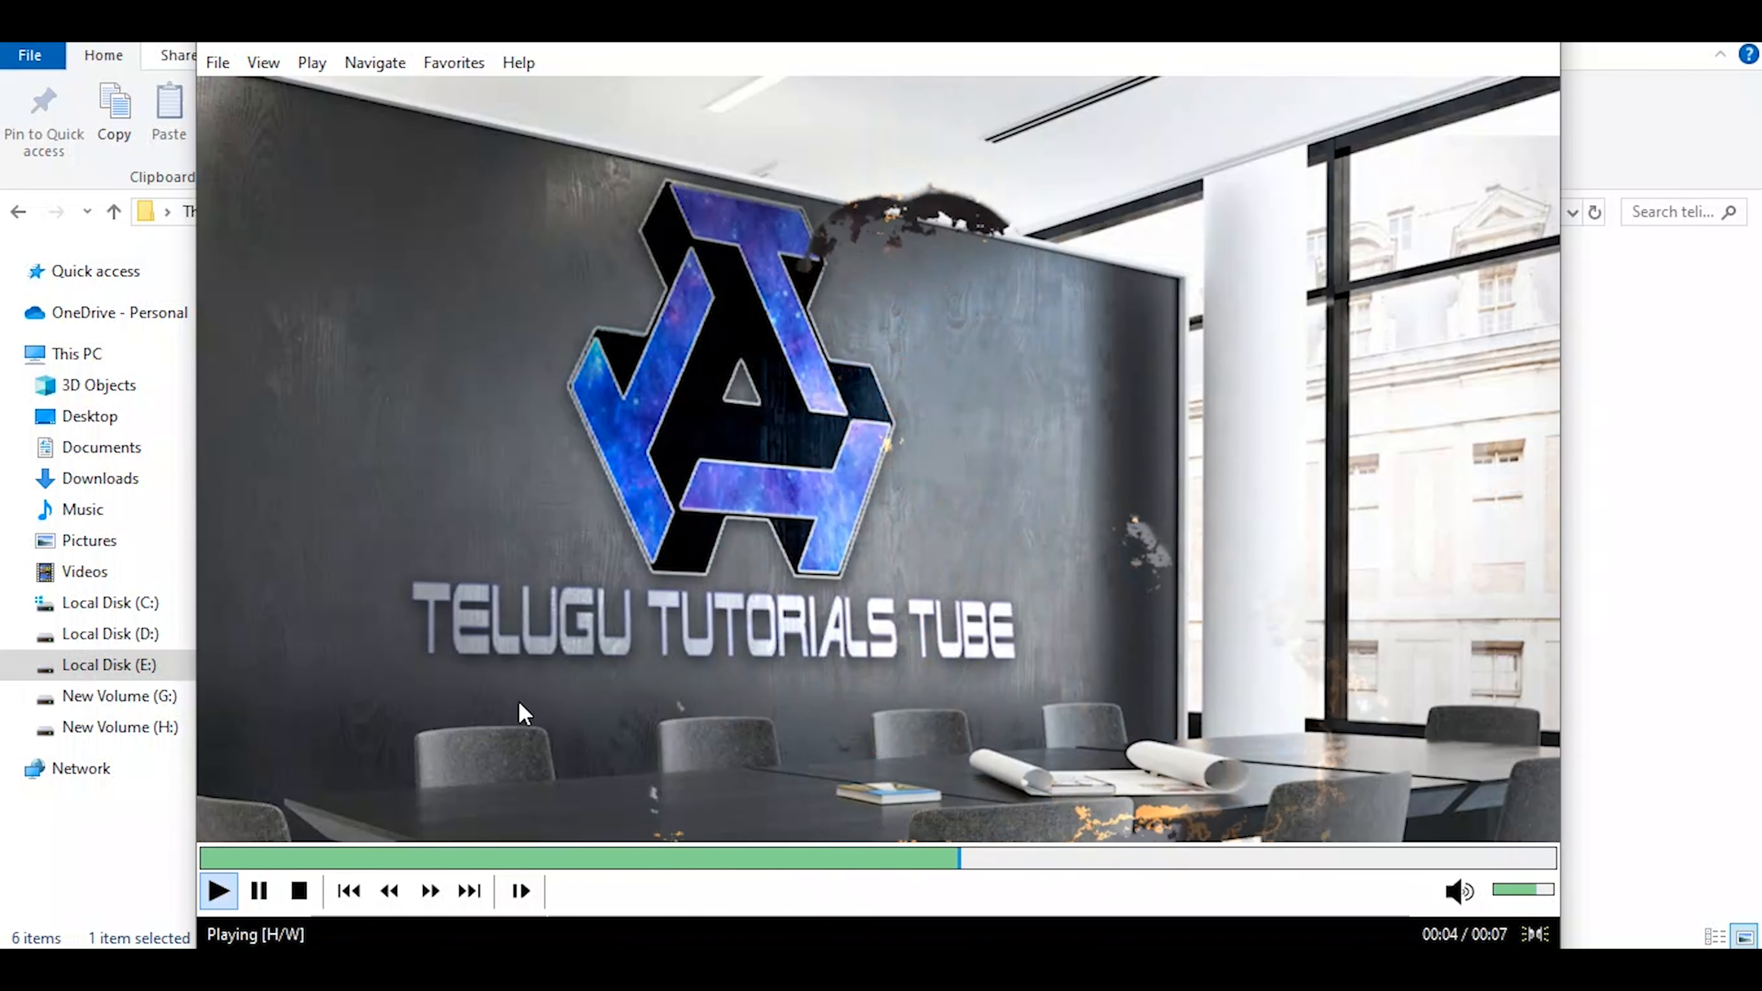
{"action": "left_click", "coordinate": [522, 714]}
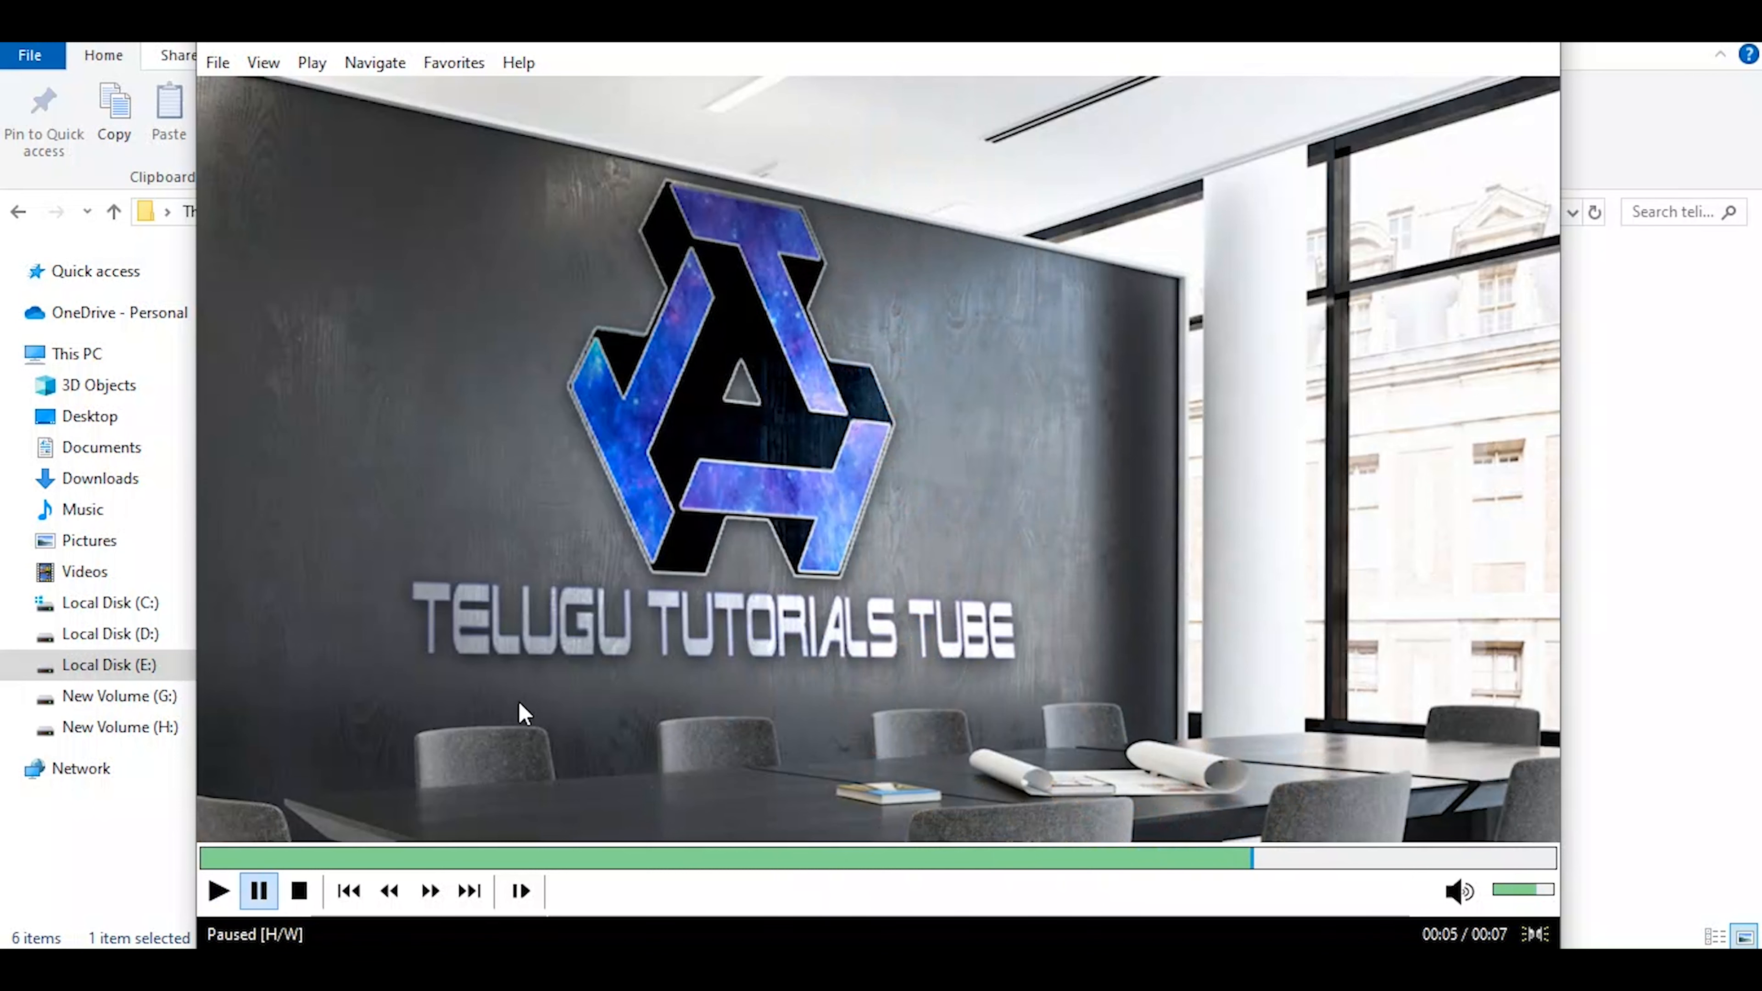
{"action": "left_click", "coordinate": [876, 860]}
{"action": "left_click", "coordinate": [899, 859]}
{"action": "left_click", "coordinate": [925, 861]}
{"action": "left_click_drag", "start_coordinate": [926, 861], "coordinate": [1184, 861]}
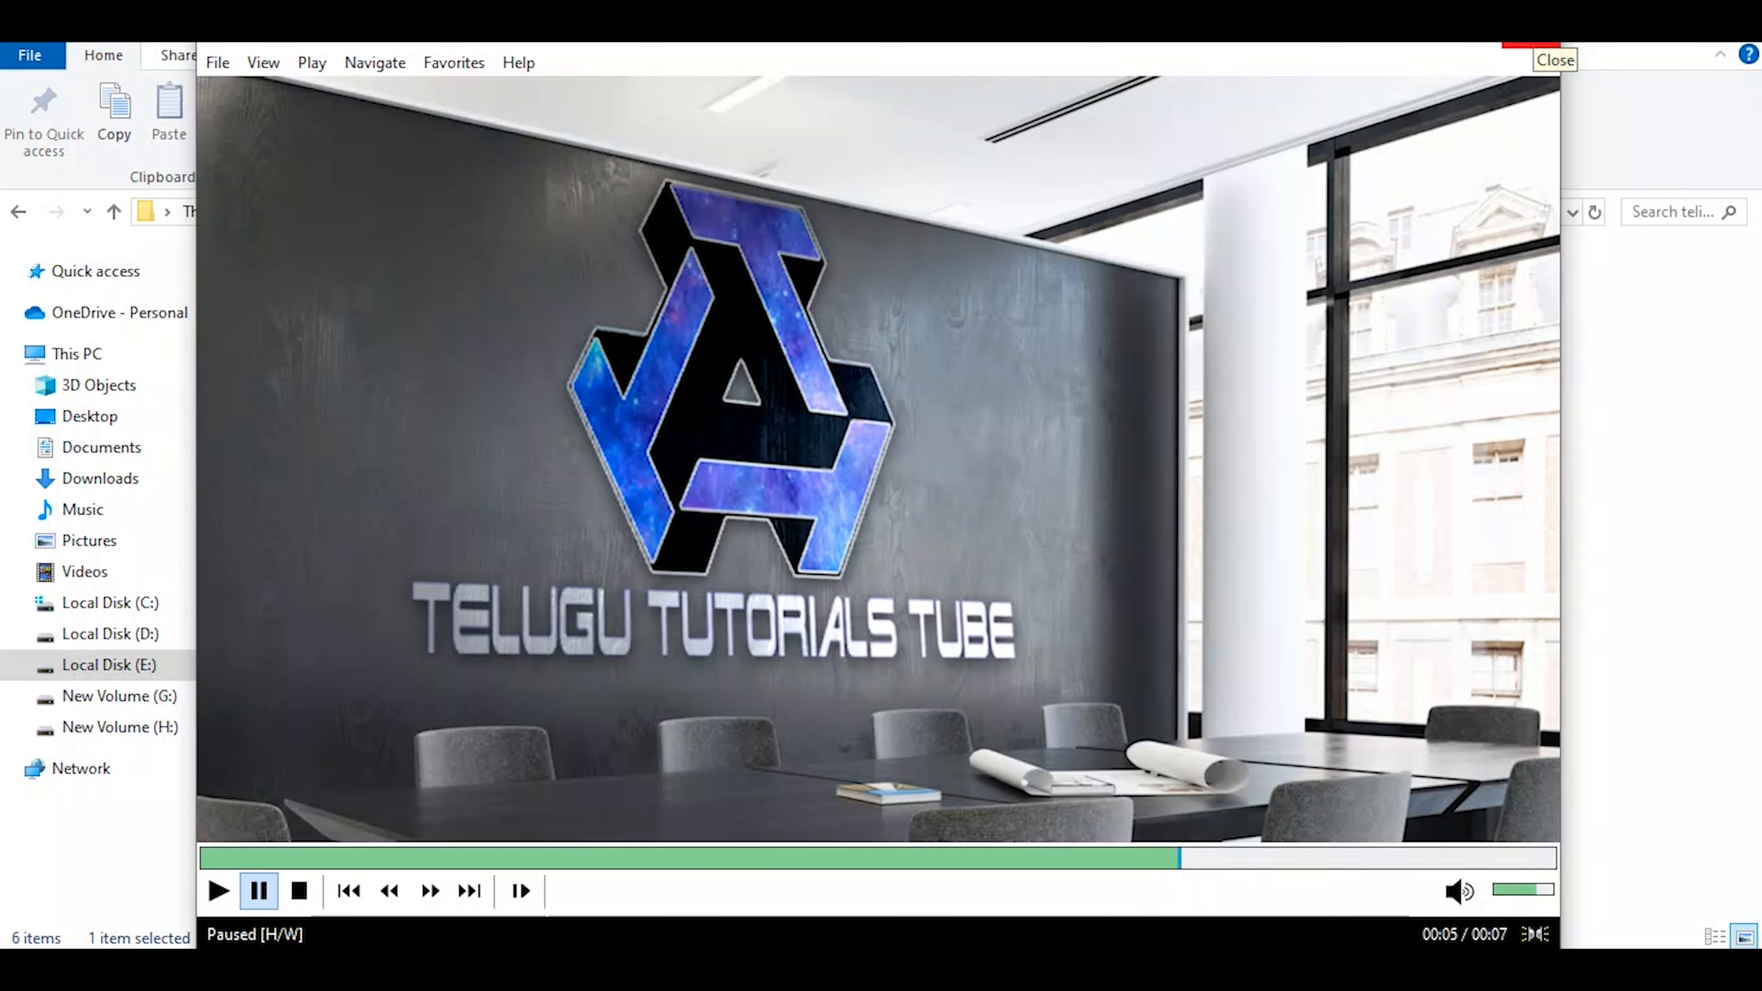
{"action": "left_click", "coordinate": [1531, 45]}
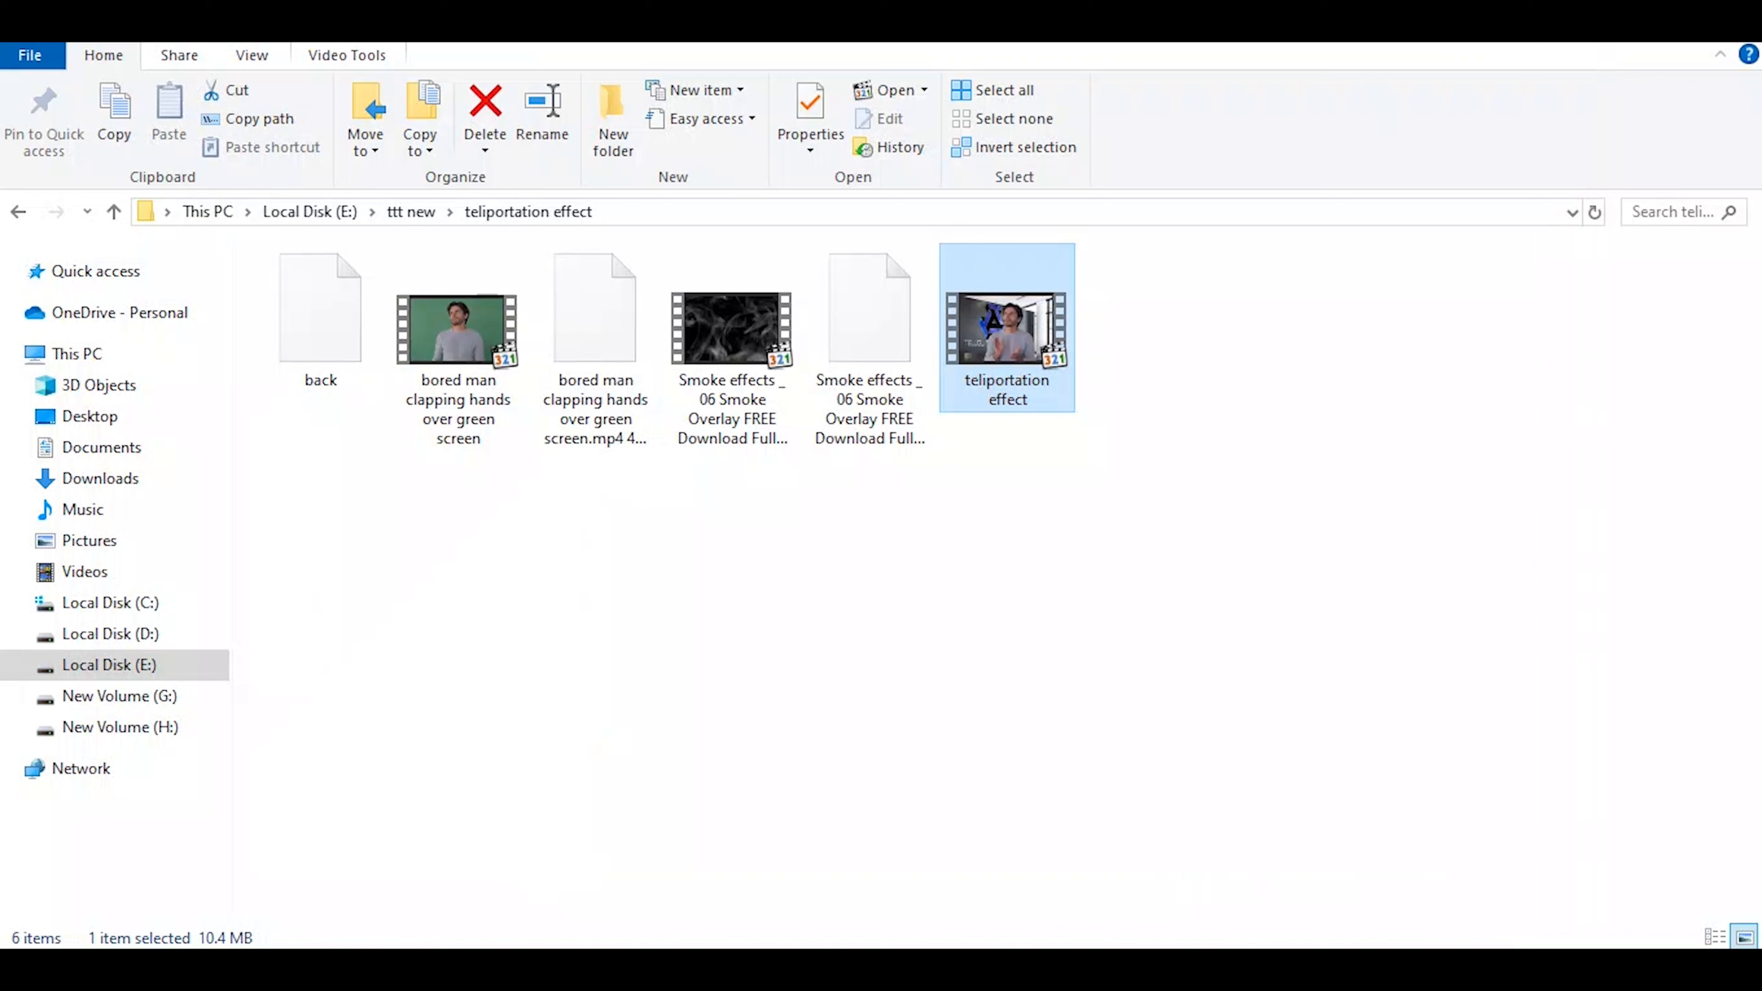
Switch to Premiere Pro and move all clips above the back.psd background up one track, leaving V2 empty
{"action": "left_click", "coordinate": [498, 963]}
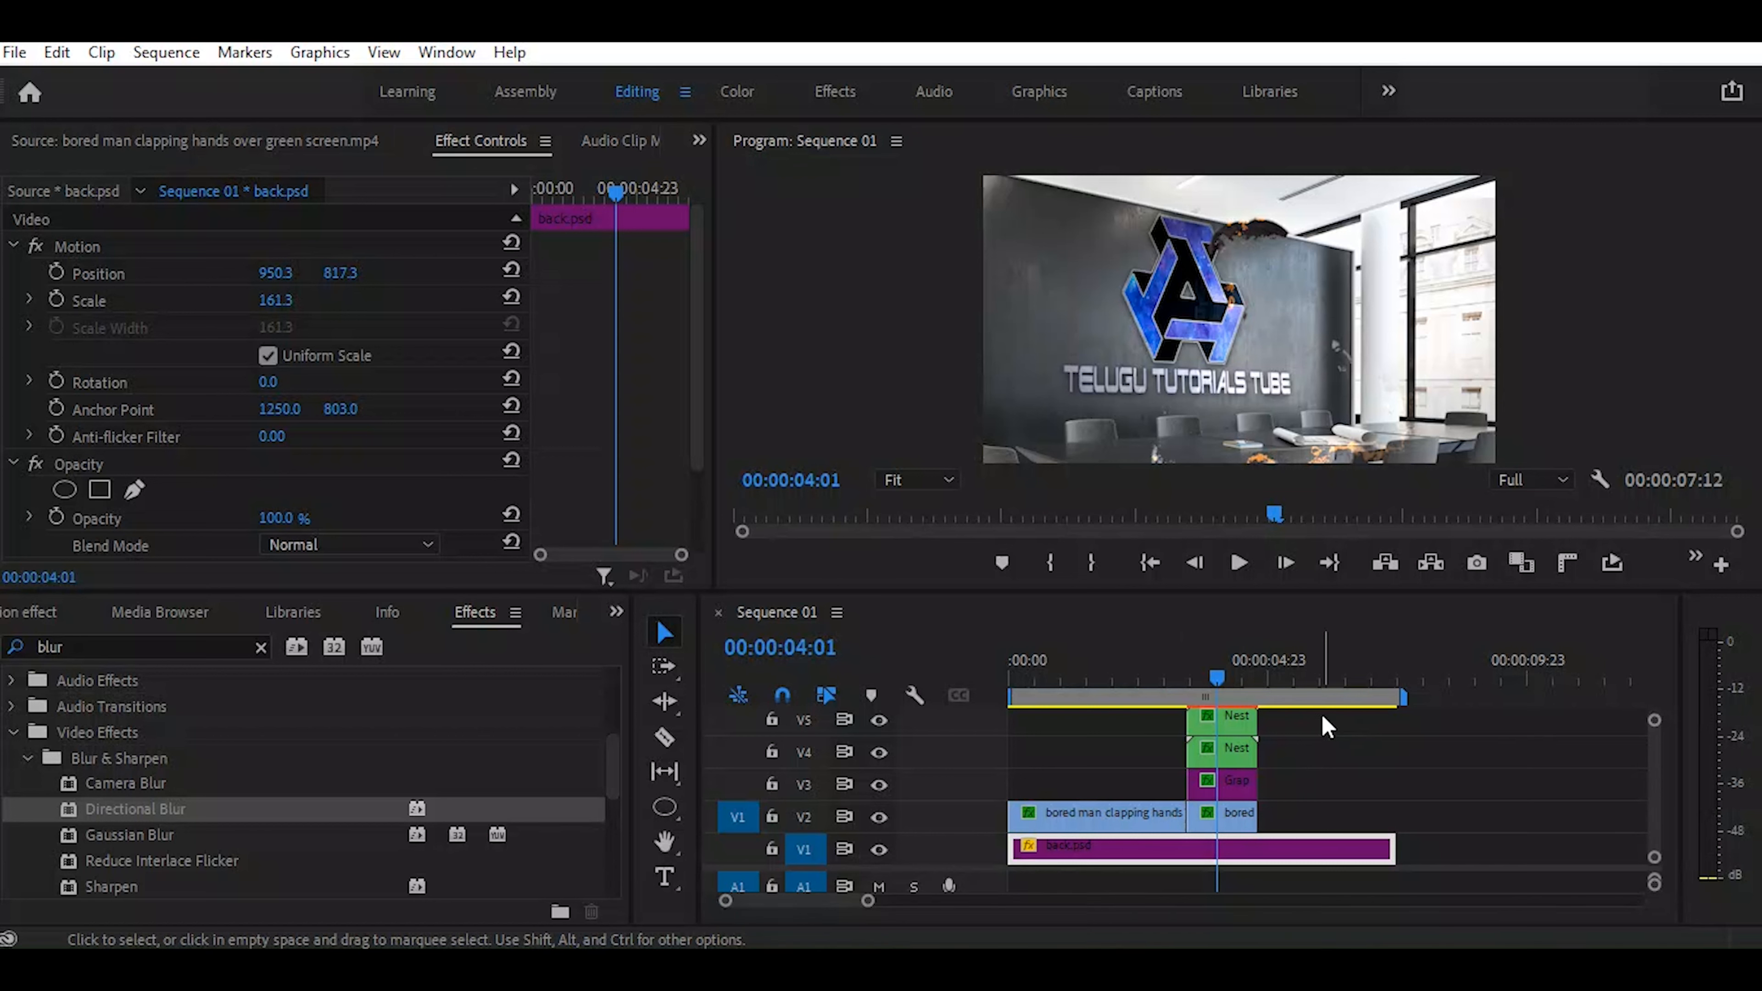
{"action": "left_click_drag", "start_coordinate": [1323, 715], "coordinate": [1005, 820]}
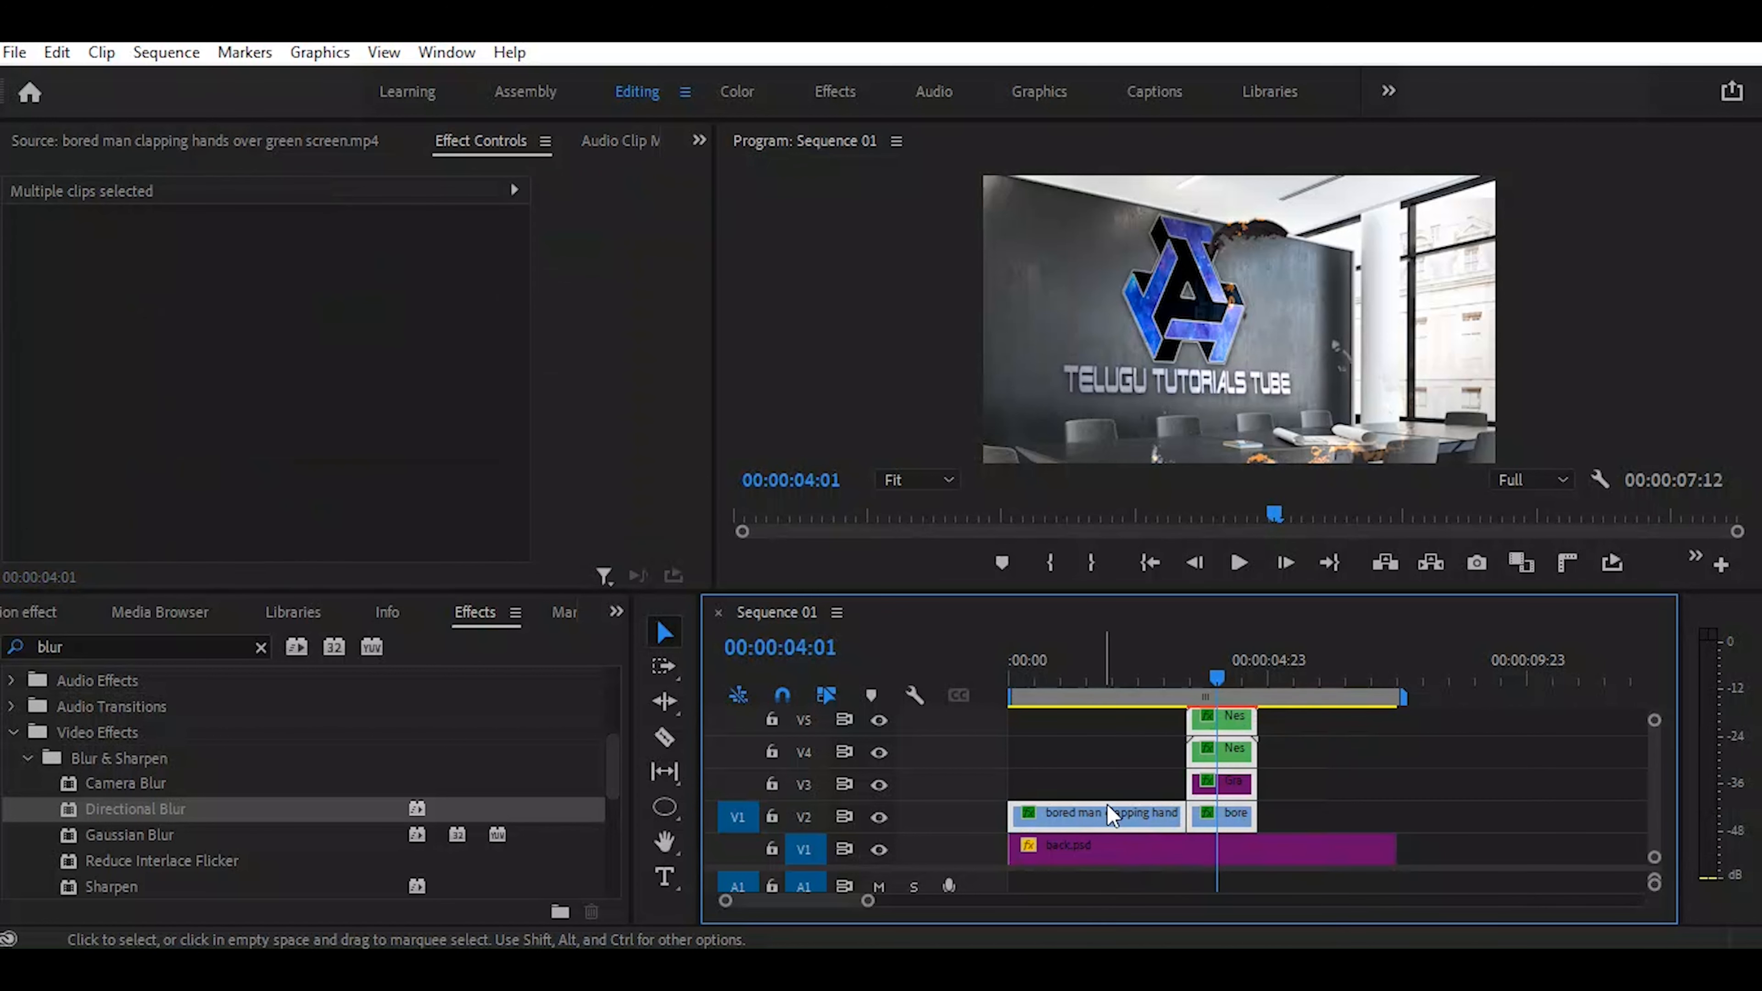
{"action": "left_click_drag", "start_coordinate": [1230, 813], "coordinate": [1229, 796]}
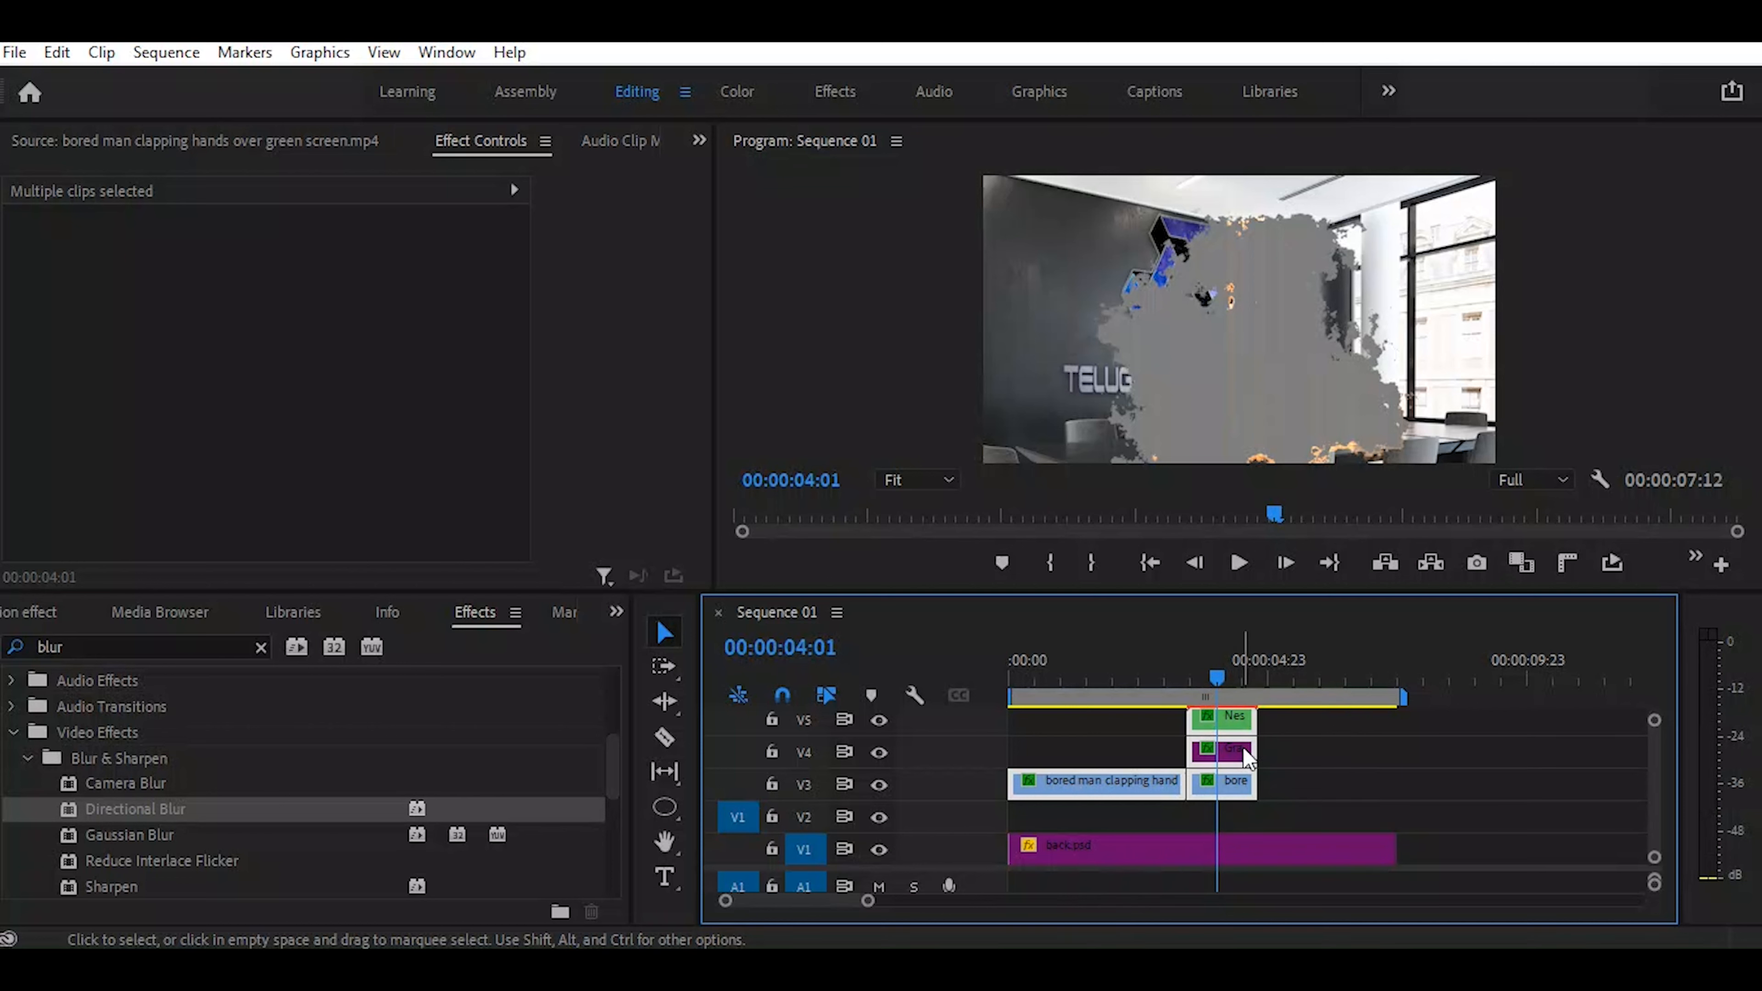
{"action": "left_click", "coordinate": [1331, 759]}
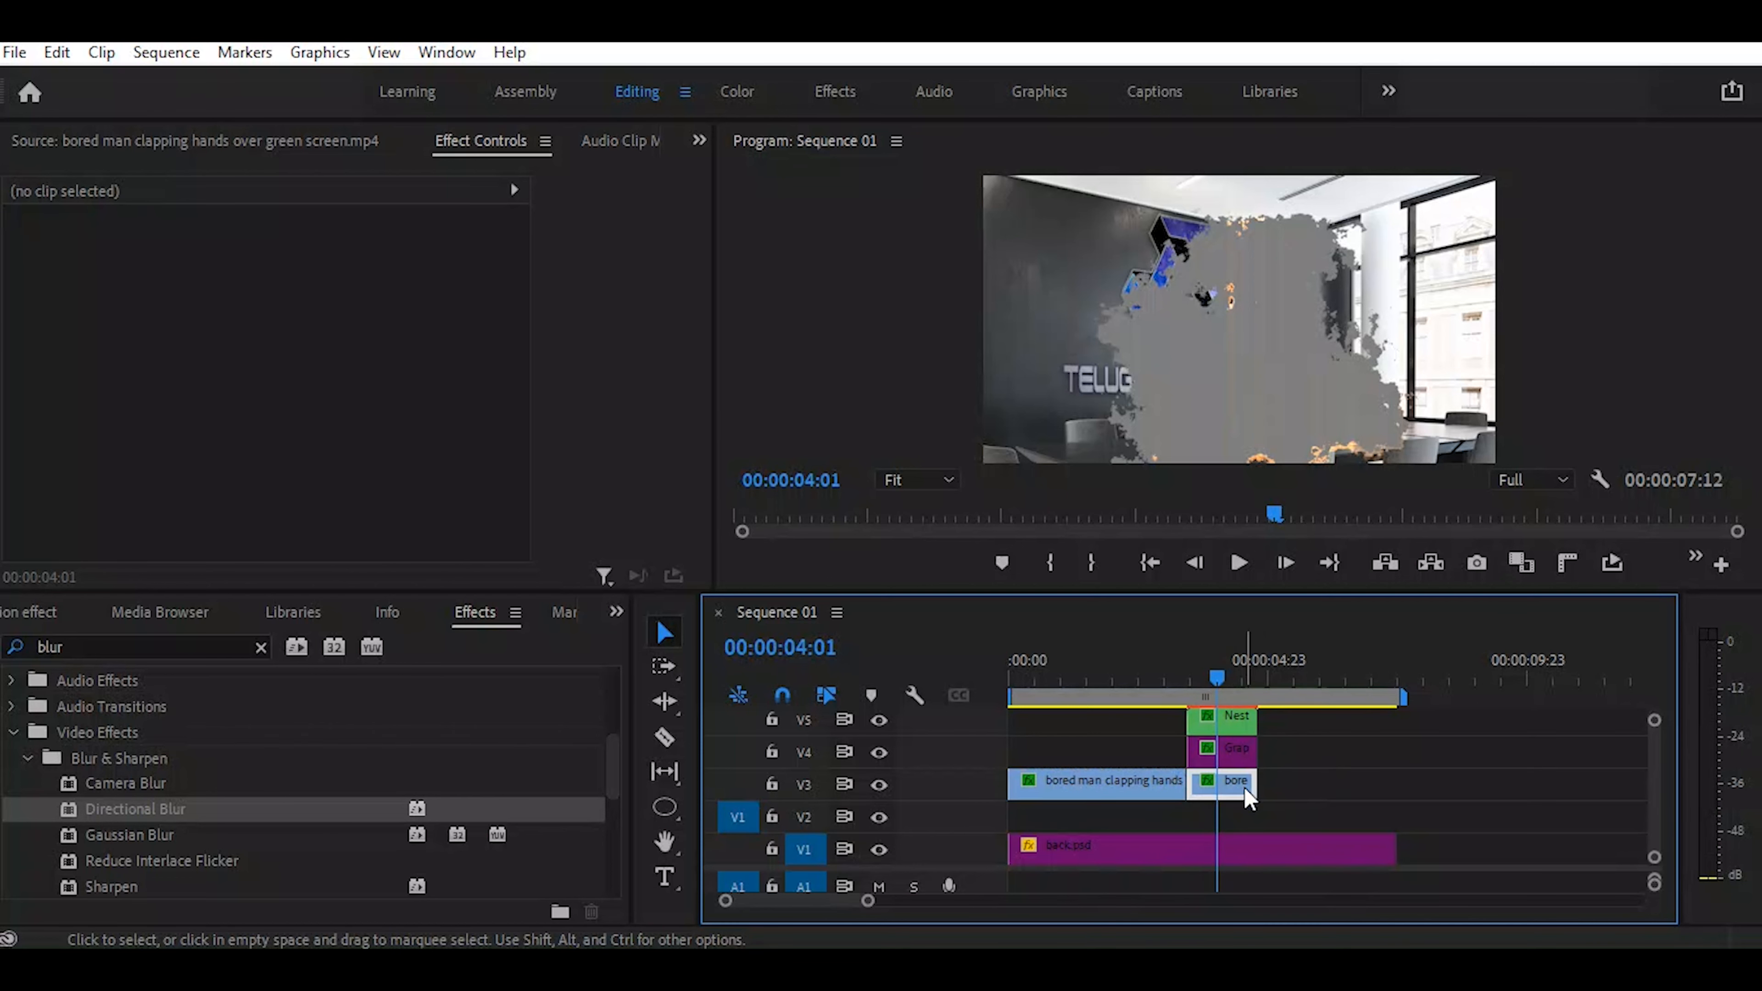
Set the Track Matte Key matte of the second man clip on V3 to Video 4, and scrub the disappearance to 00:00:04:09
{"action": "left_click", "coordinate": [1244, 788]}
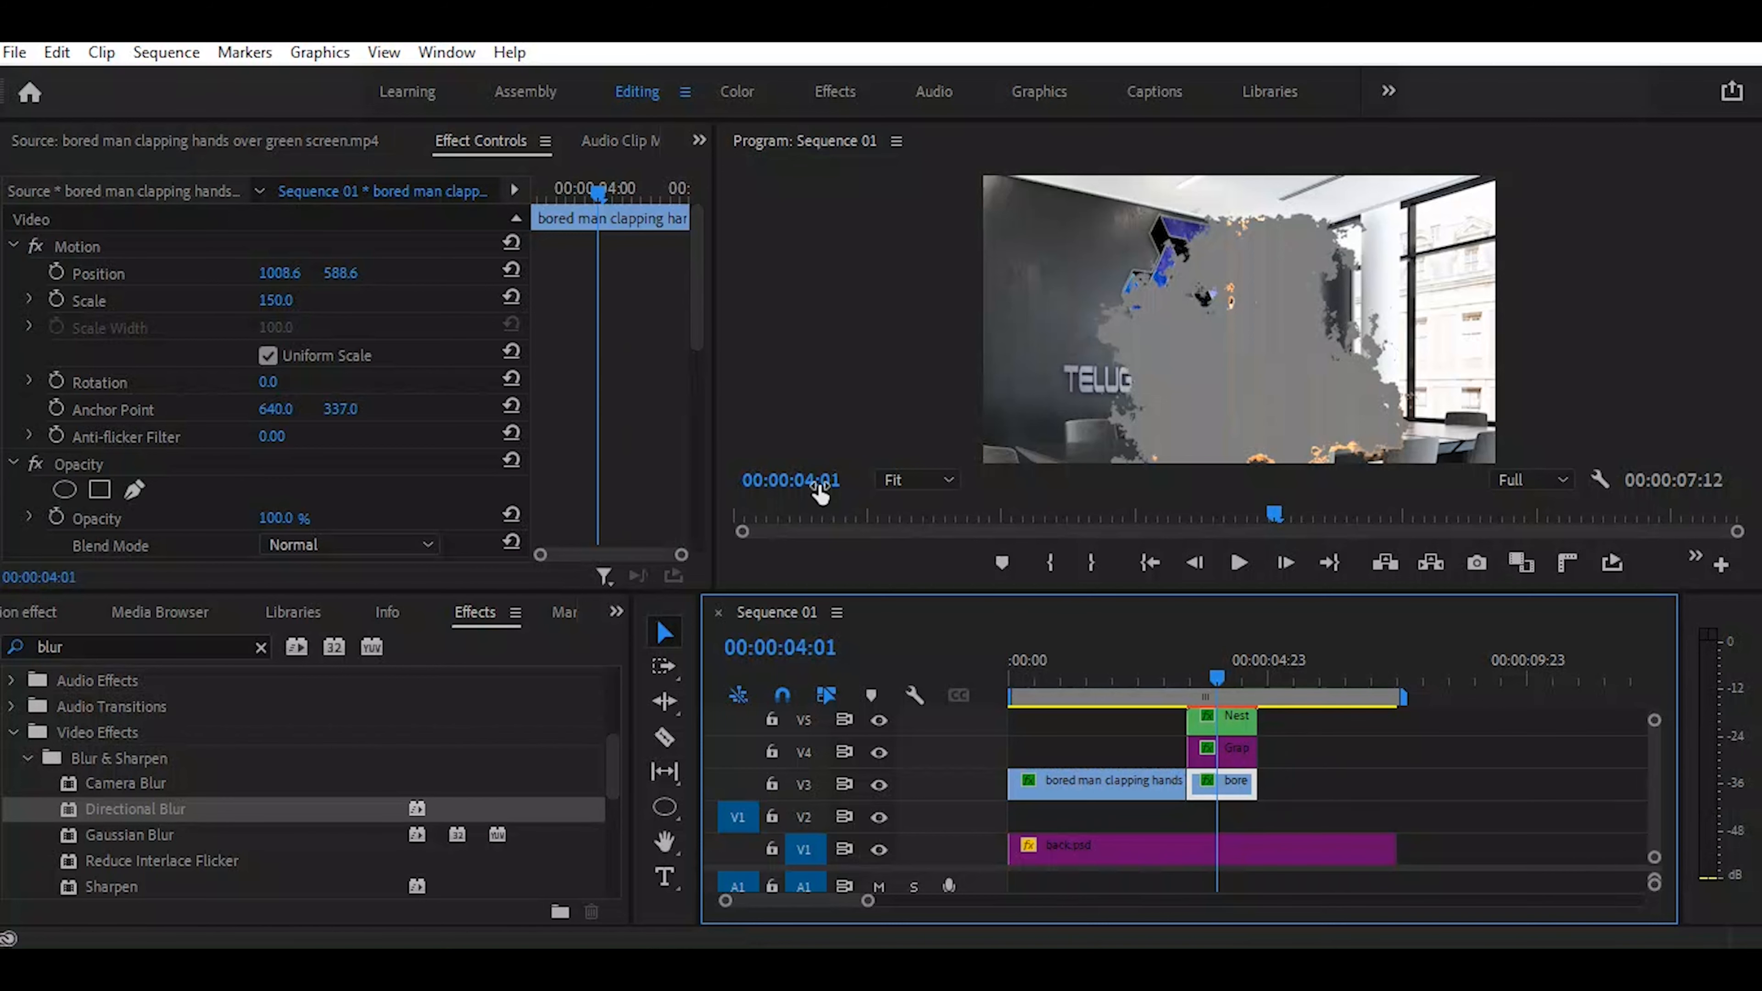
{"action": "left_click_drag", "start_coordinate": [694, 307], "coordinate": [712, 505]}
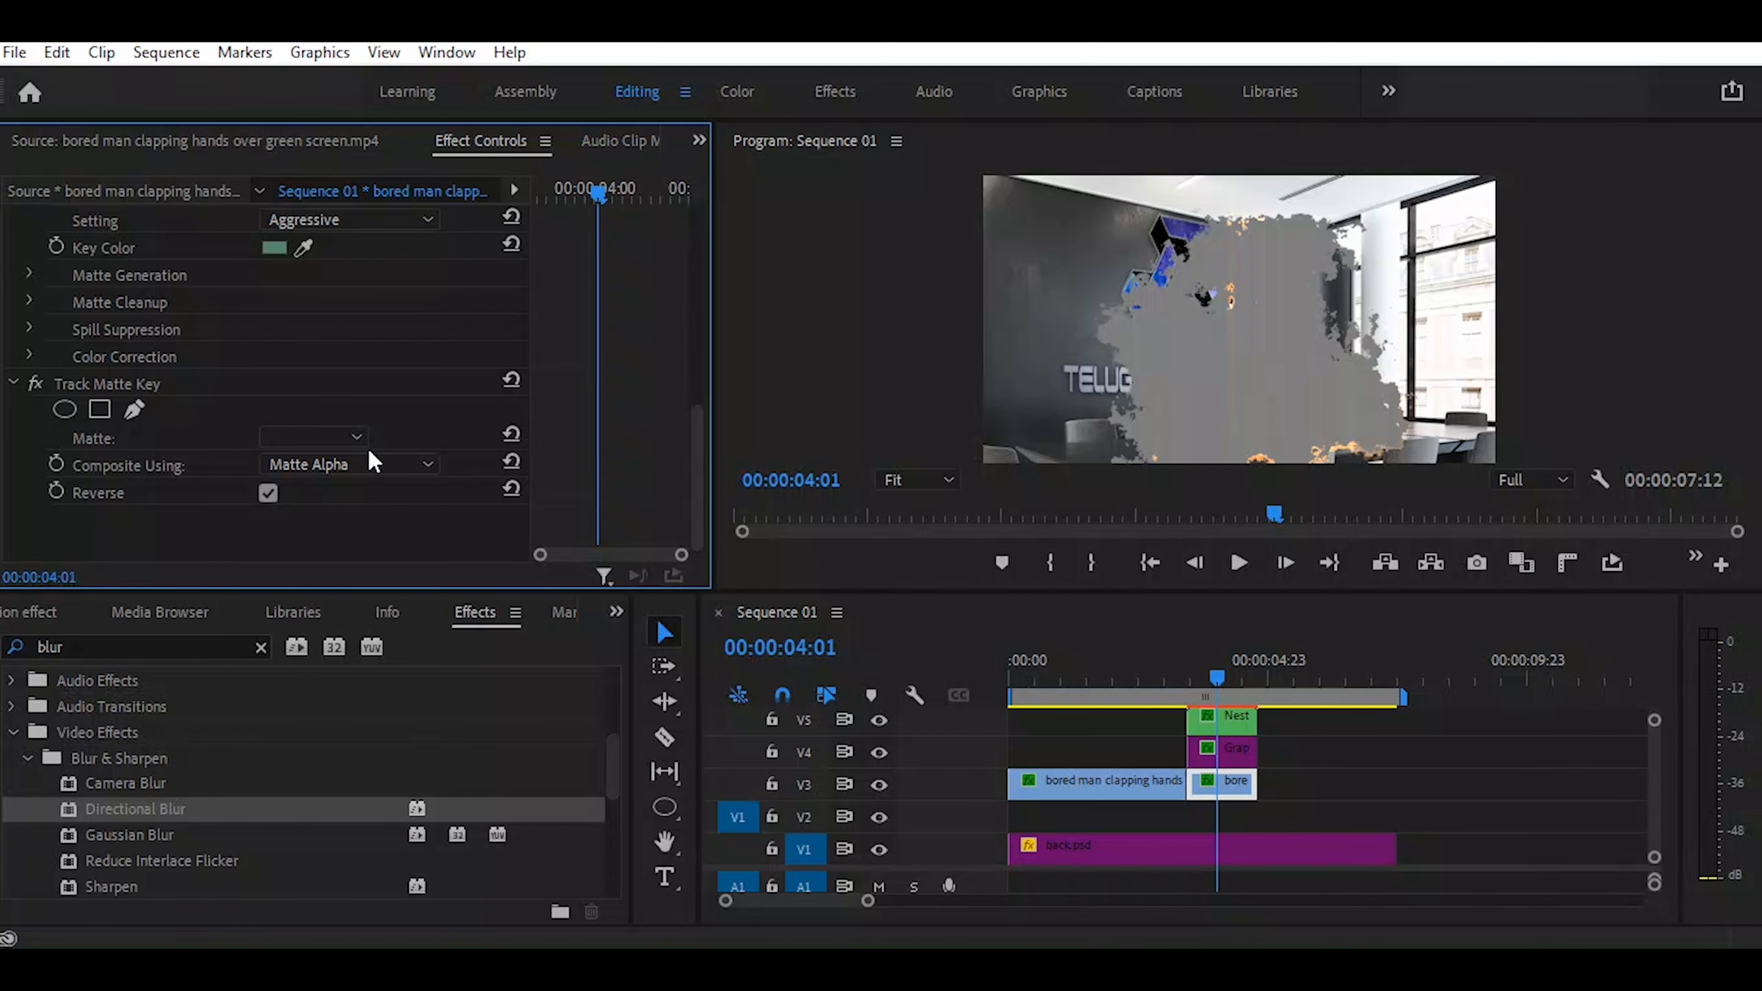
{"action": "left_click", "coordinate": [350, 432]}
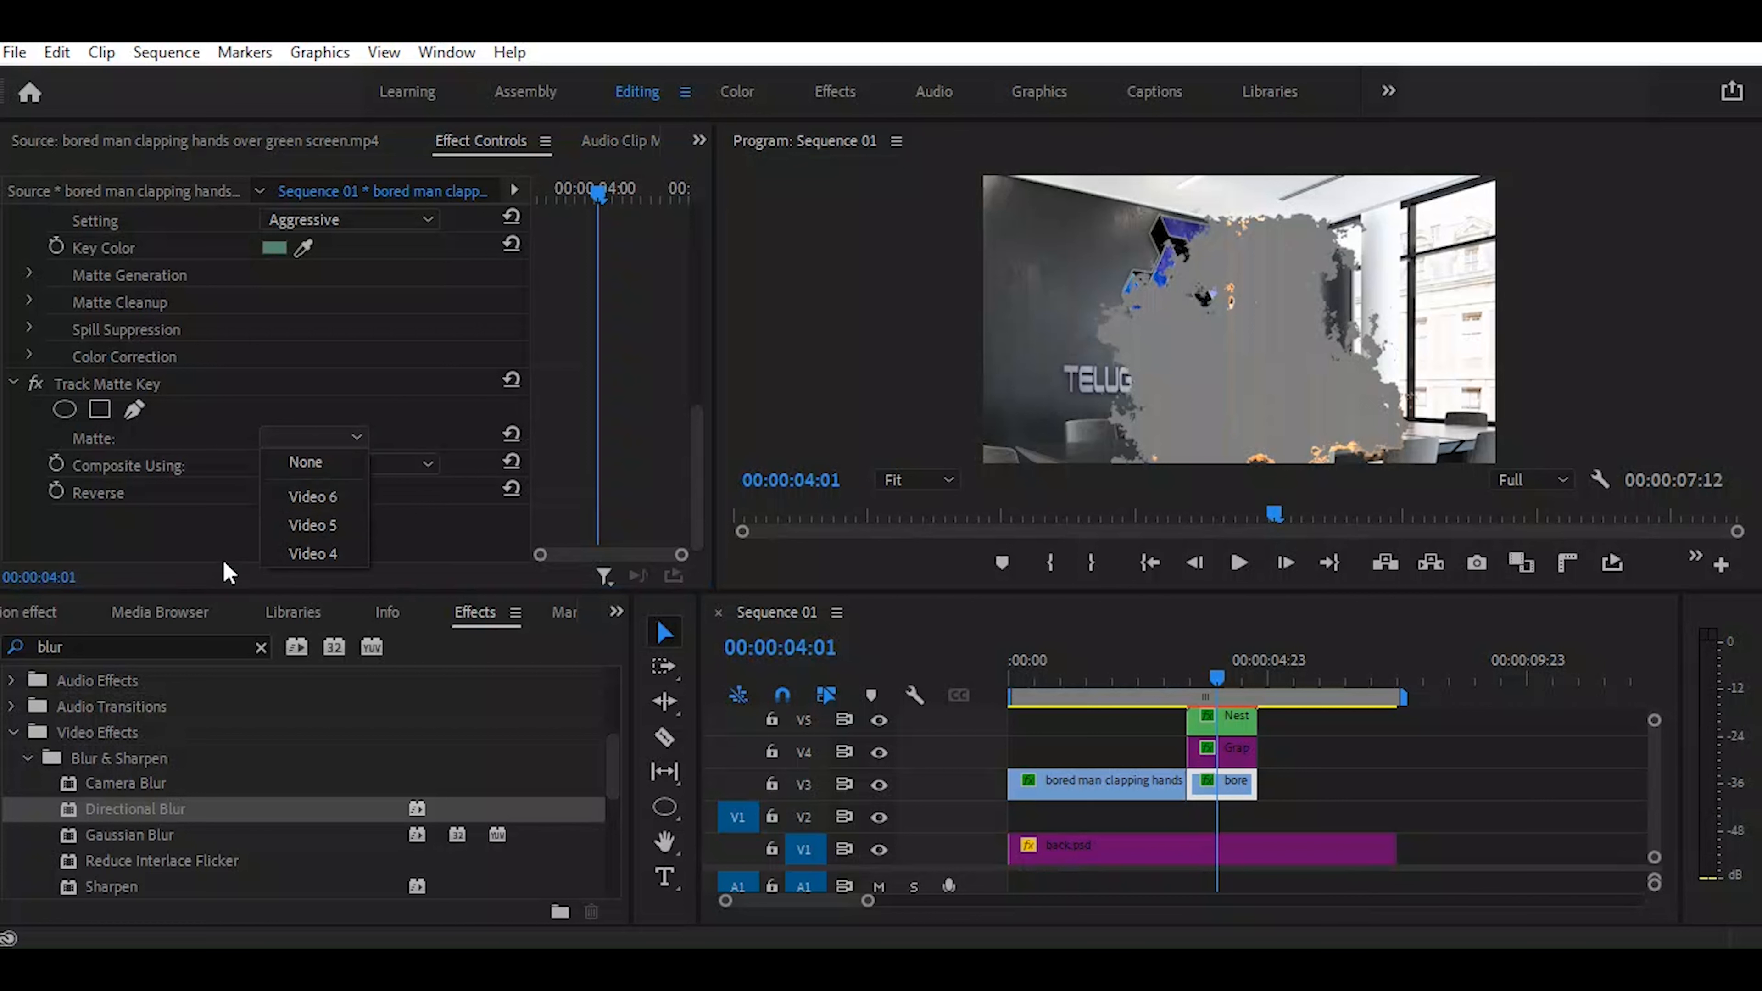
{"action": "left_click", "coordinate": [334, 553]}
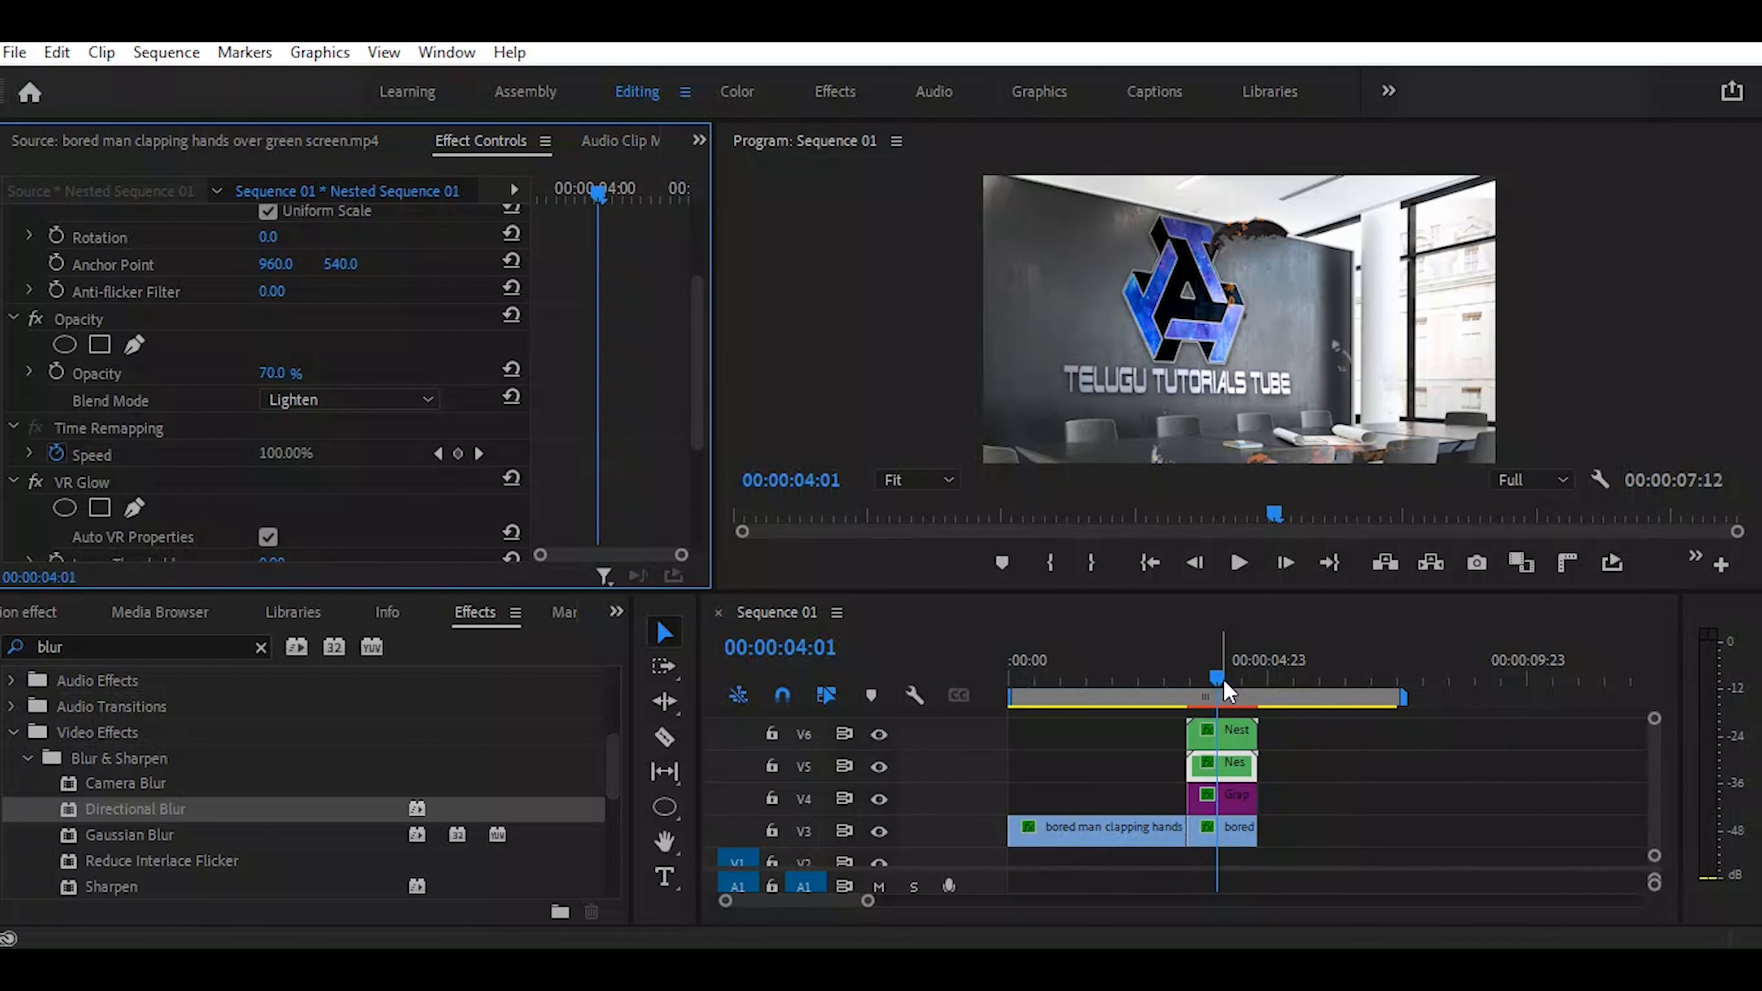
{"action": "mouse_move", "coordinate": [1224, 680]}
{"action": "left_mouse_down"}
{"action": "mouse_move", "coordinate": [1188, 677]}
{"action": "mouse_move", "coordinate": [1220, 669]}
{"action": "left_mouse_up"}
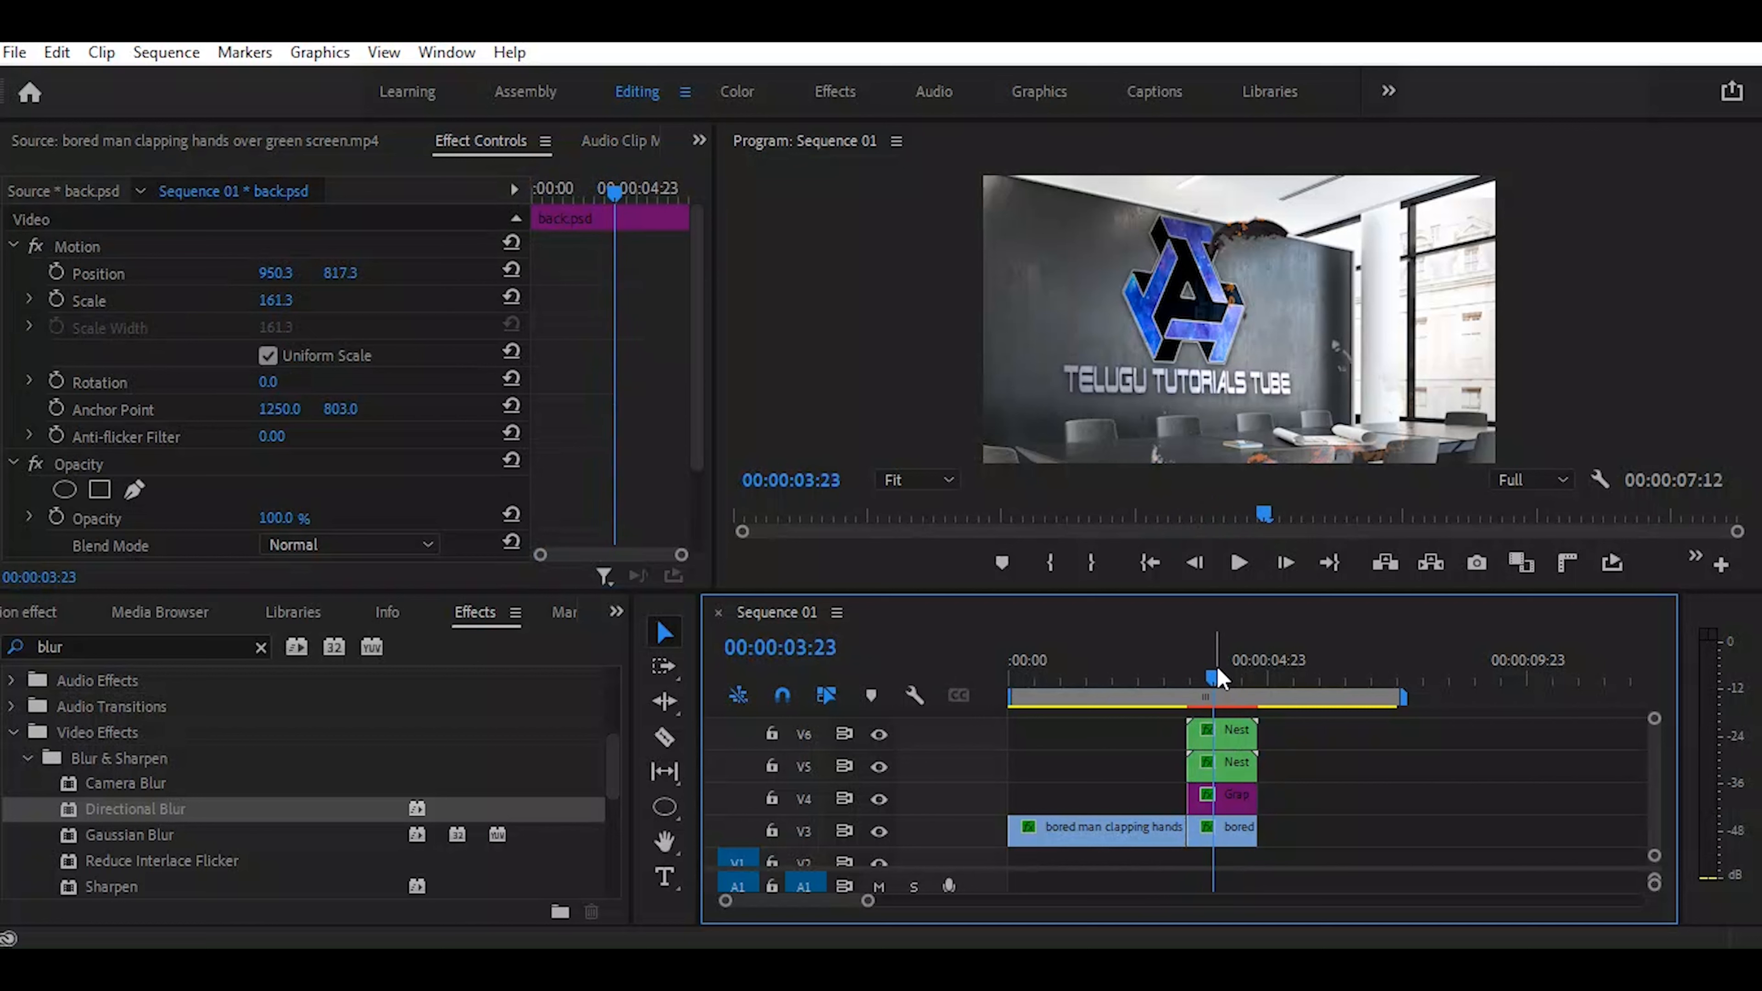
{"action": "left_click_drag", "start_coordinate": [1219, 672], "coordinate": [1240, 680]}
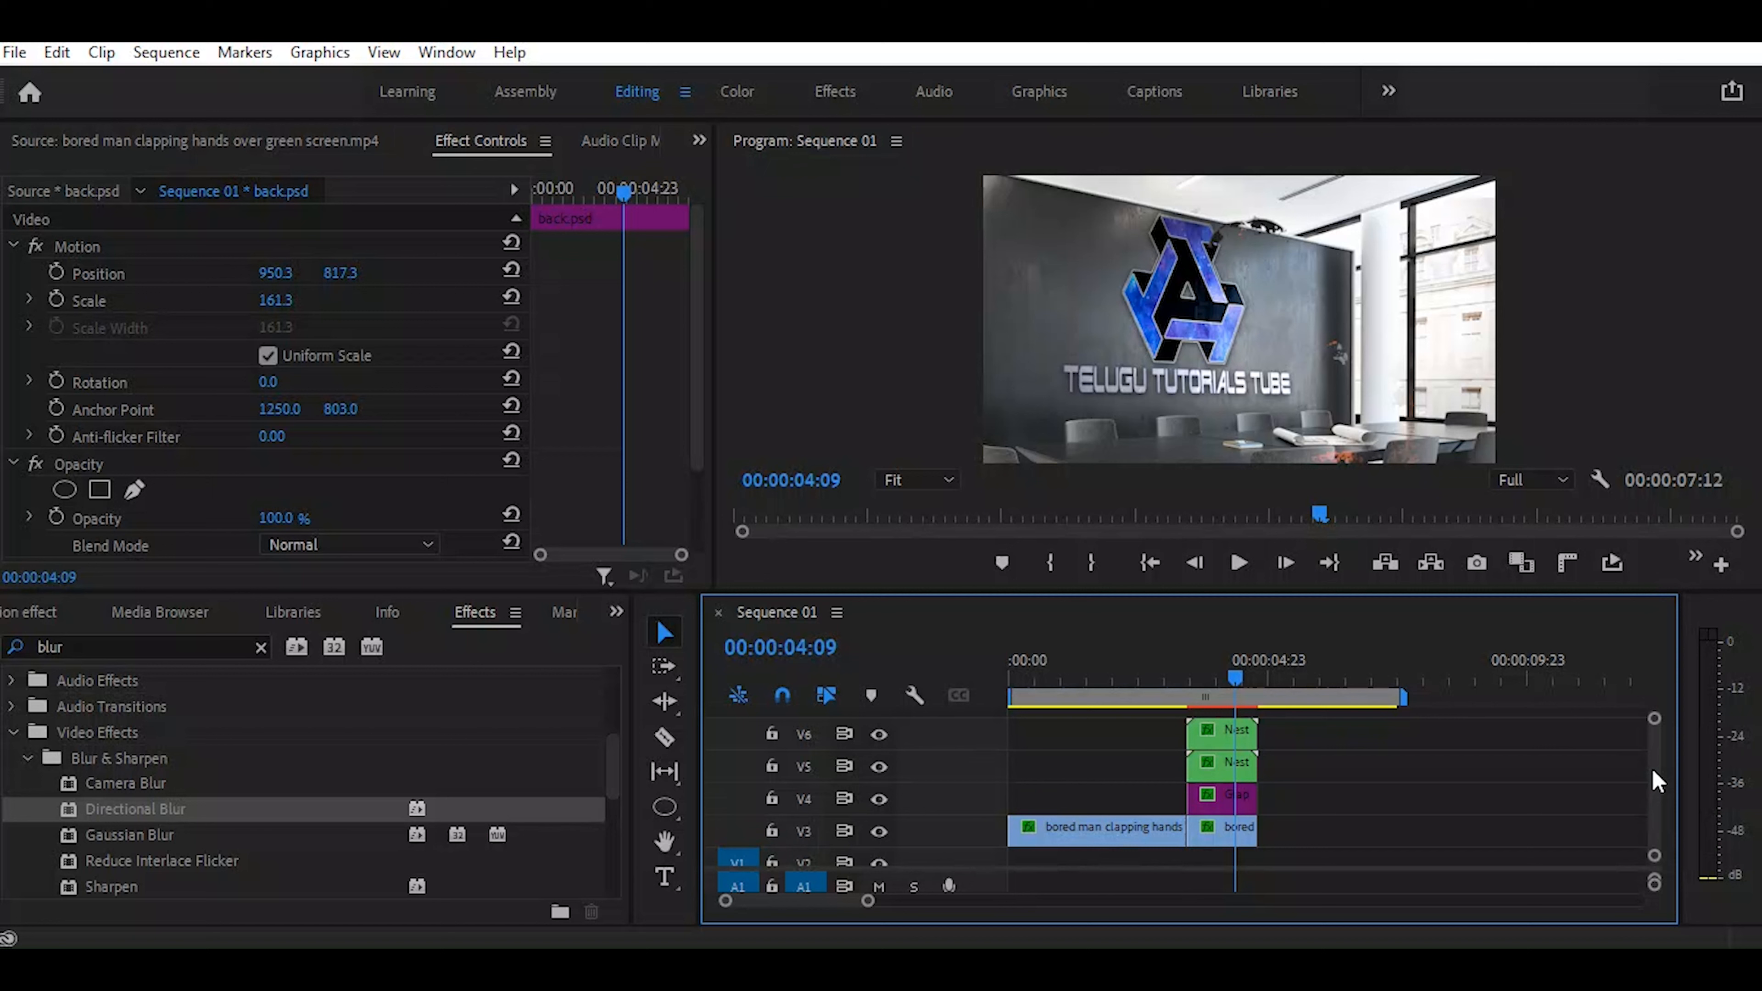
Open the smoke overlay clip from the project bin and mark its In point at 00:01:04:21 and Out point at 00:01:06:23
{"action": "scroll", "coordinate": [1656, 781], "scroll_direction": "down", "scroll_amount": 2}
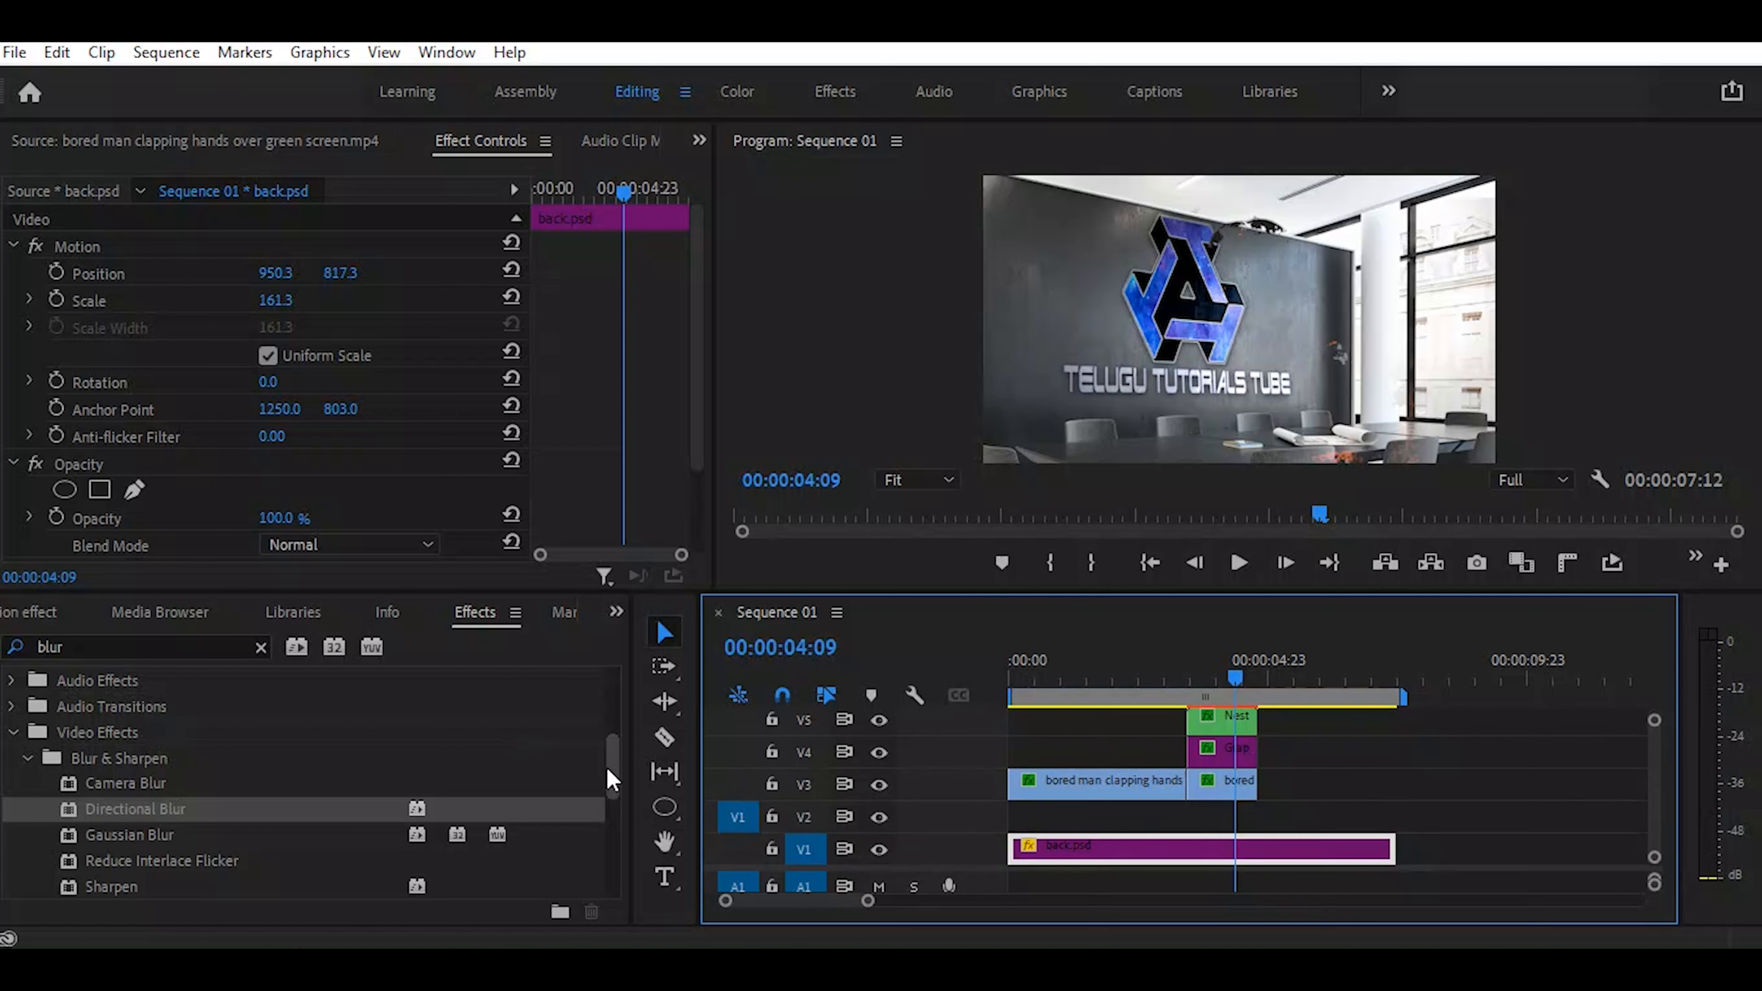
{"action": "left_click_drag", "start_coordinate": [610, 769], "coordinate": [611, 725]}
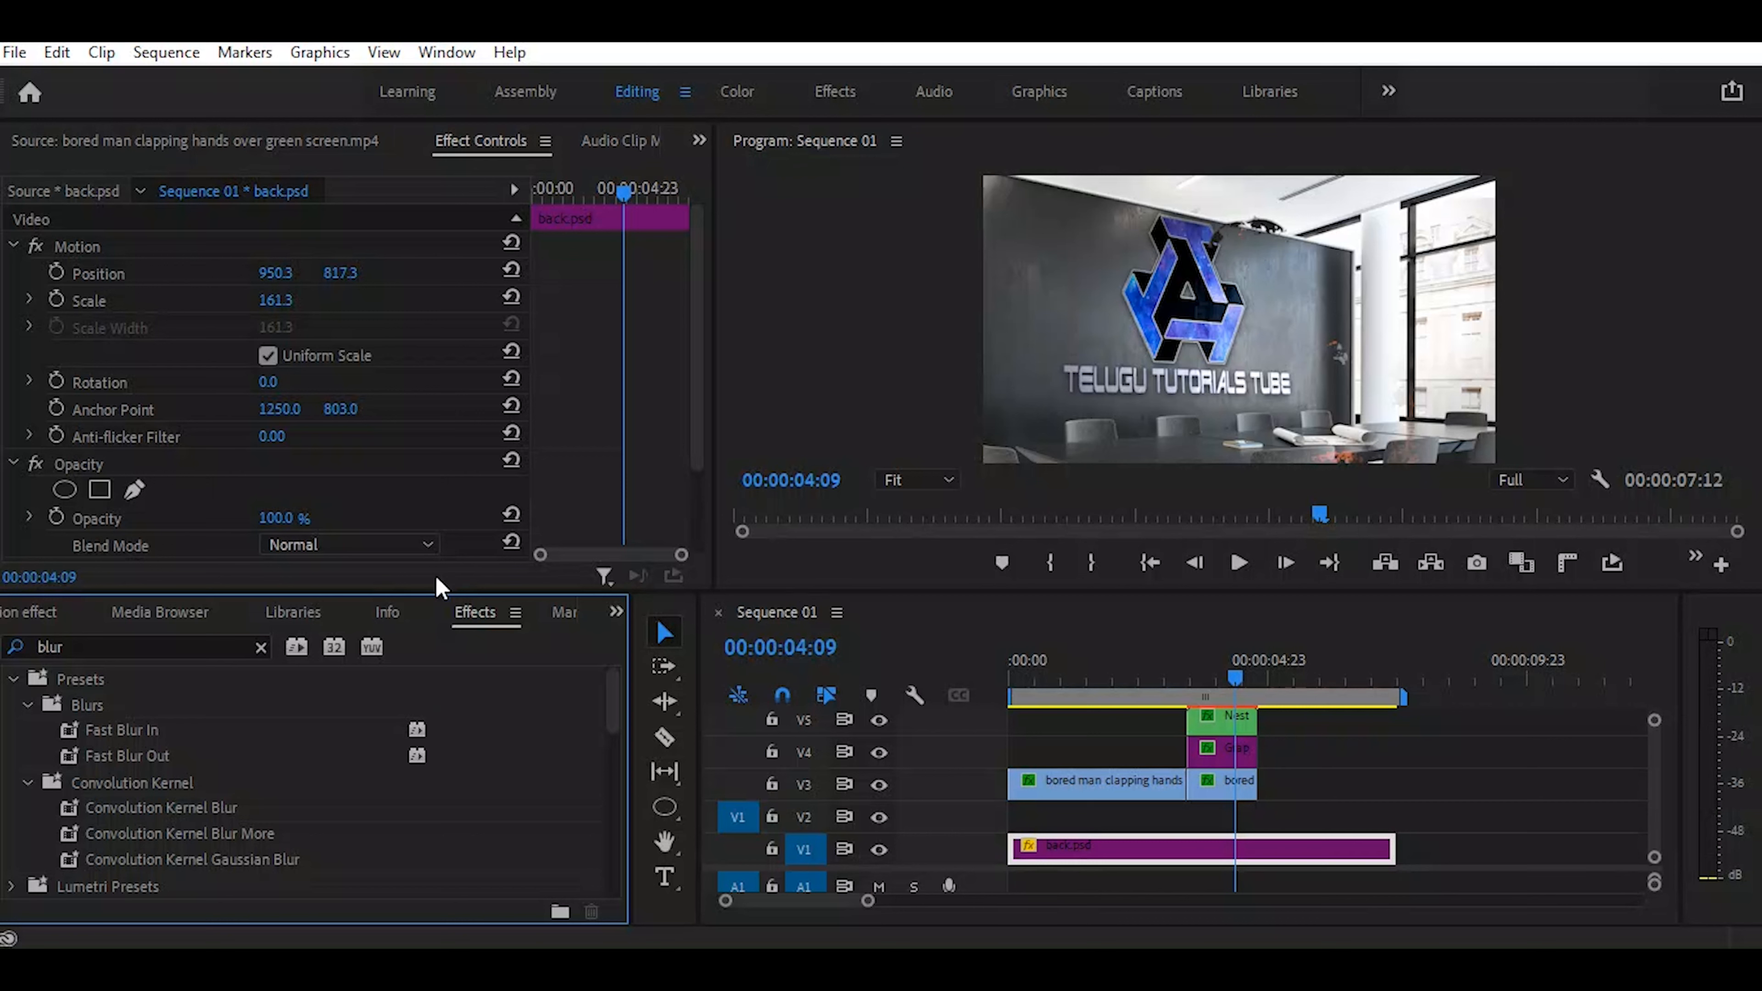
{"action": "left_click", "coordinate": [20, 620]}
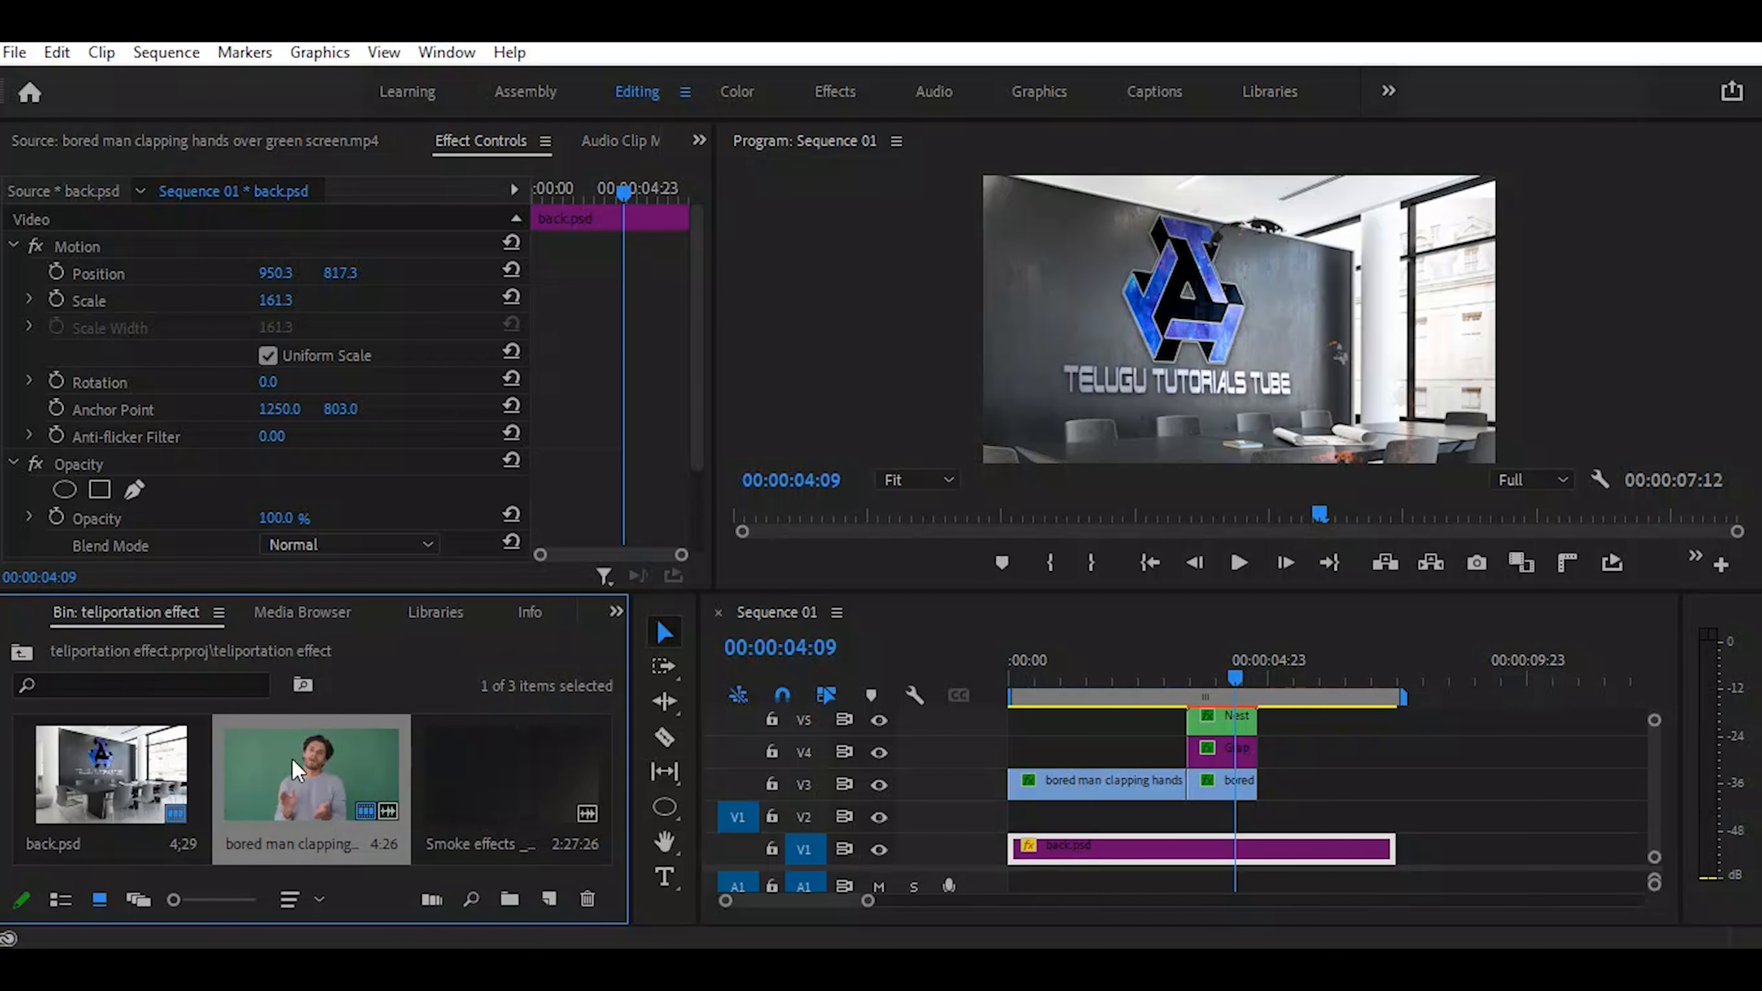
{"action": "double_click", "coordinate": [540, 771]}
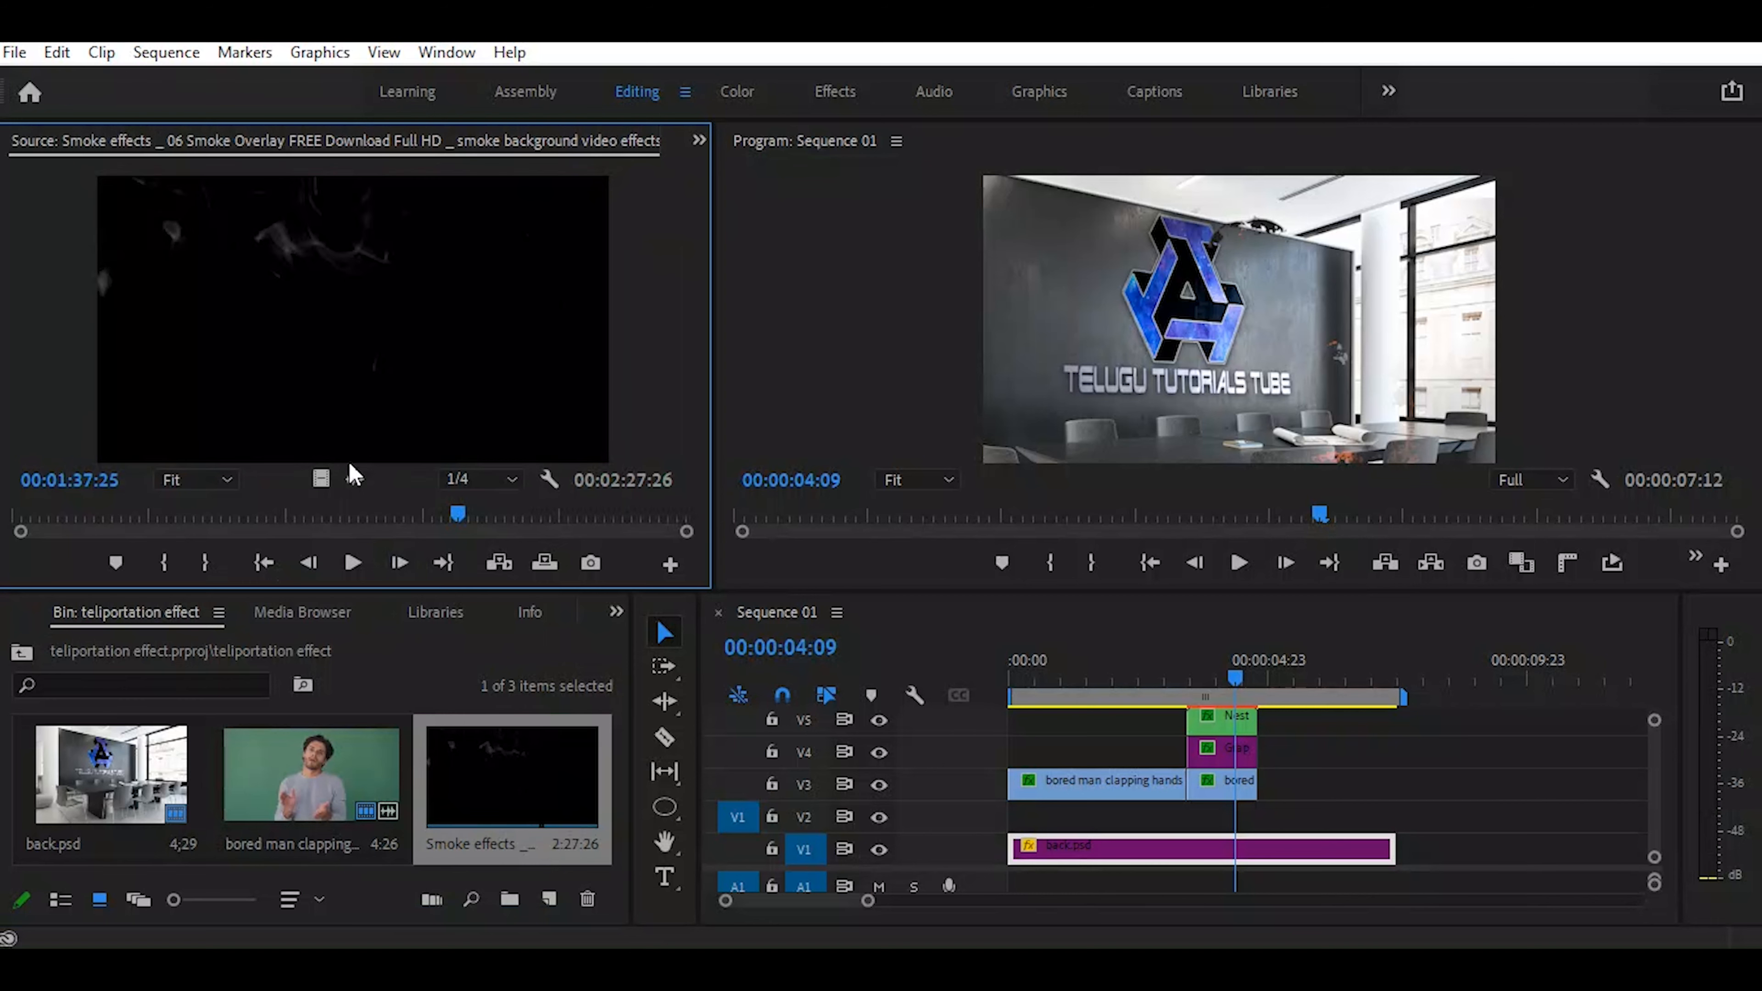
{"action": "left_click_drag", "start_coordinate": [458, 515], "coordinate": [312, 515]}
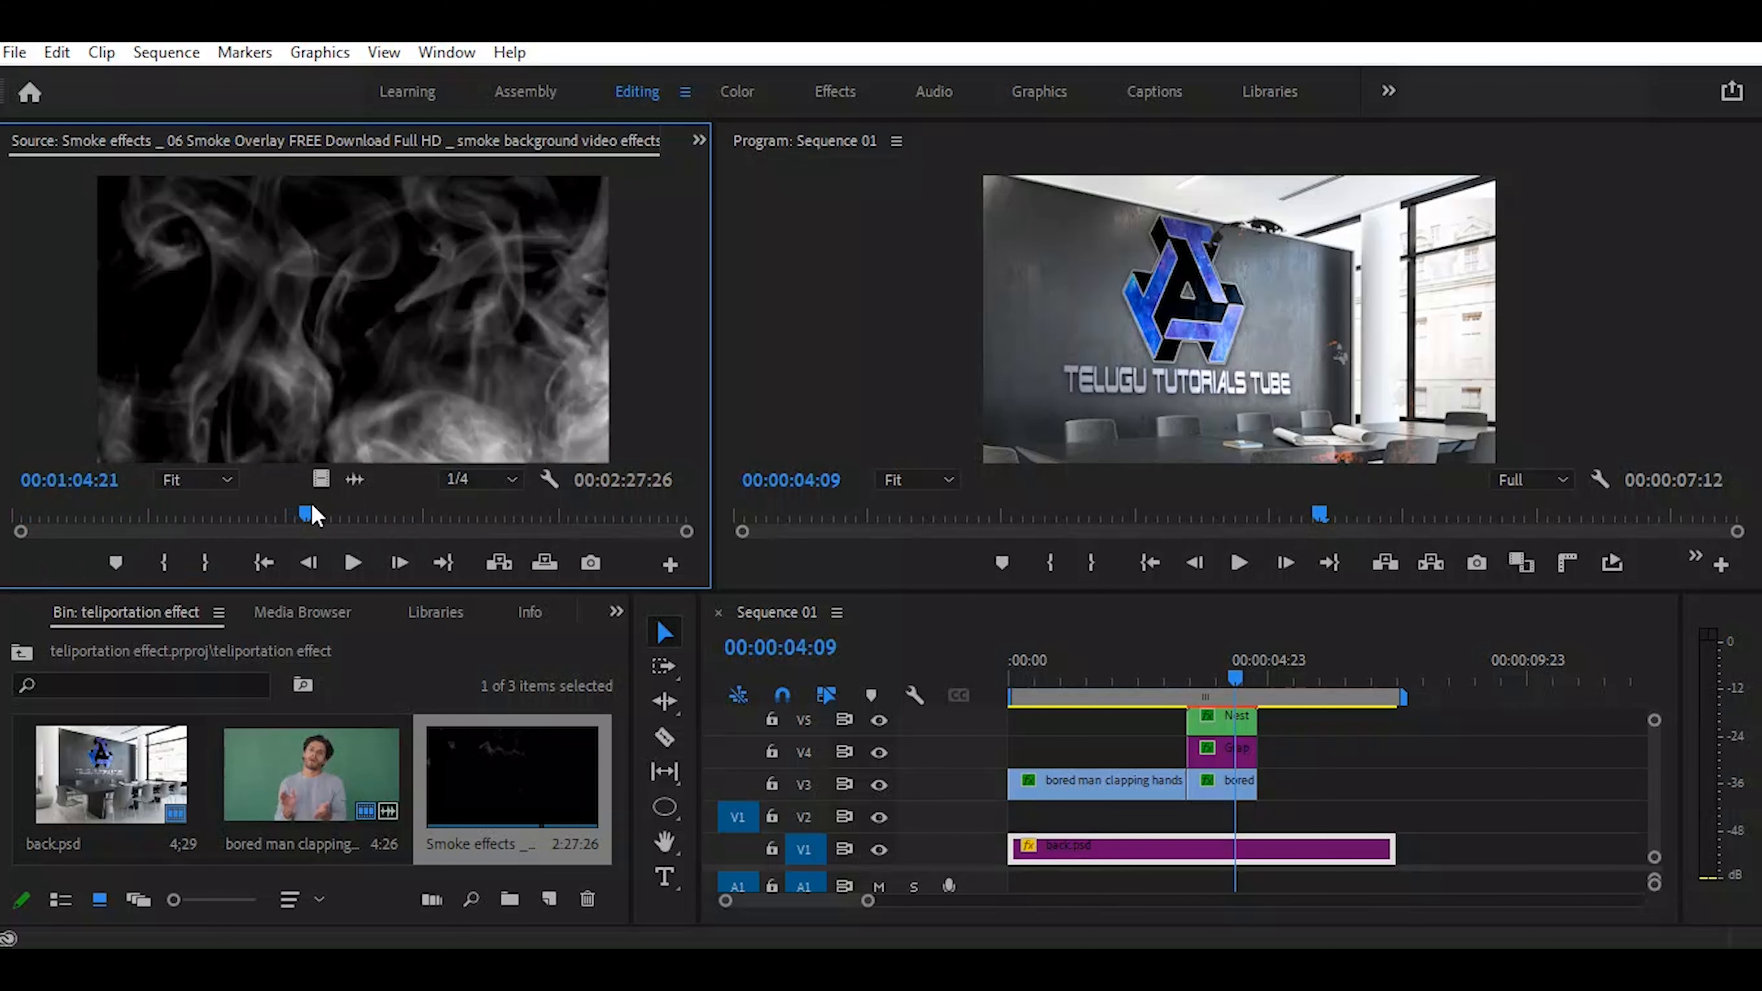
{"action": "key", "text": "i"}
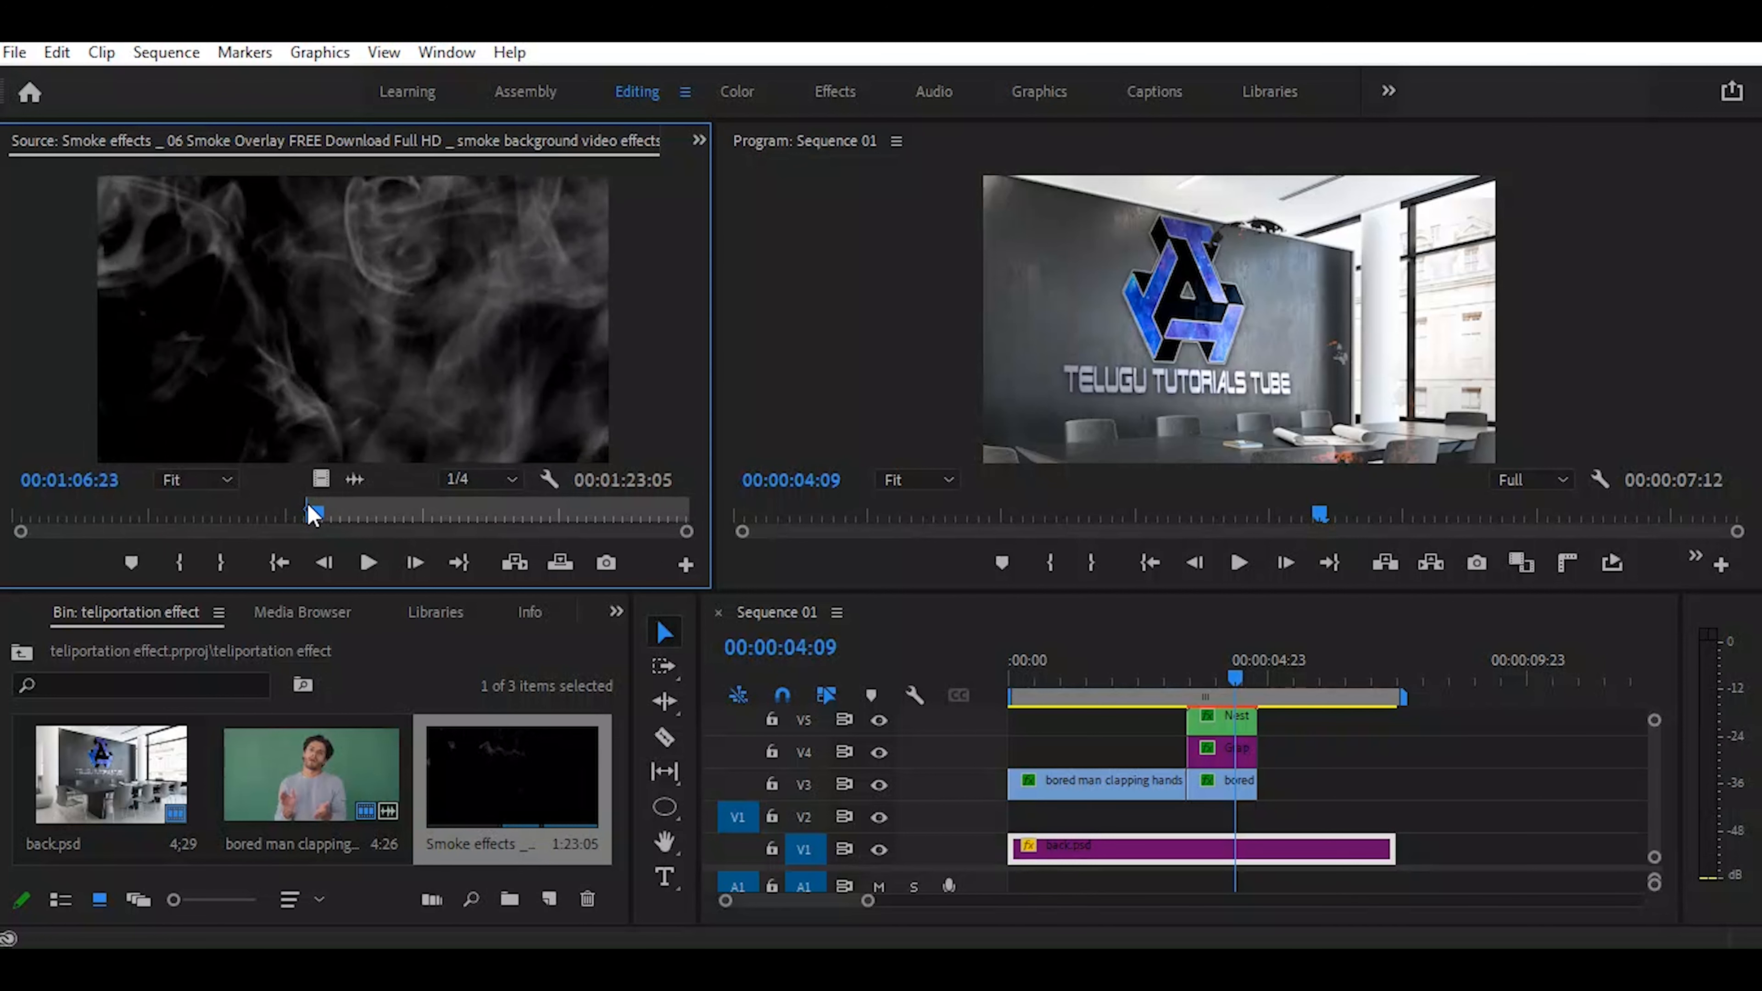
{"action": "key", "text": "o"}
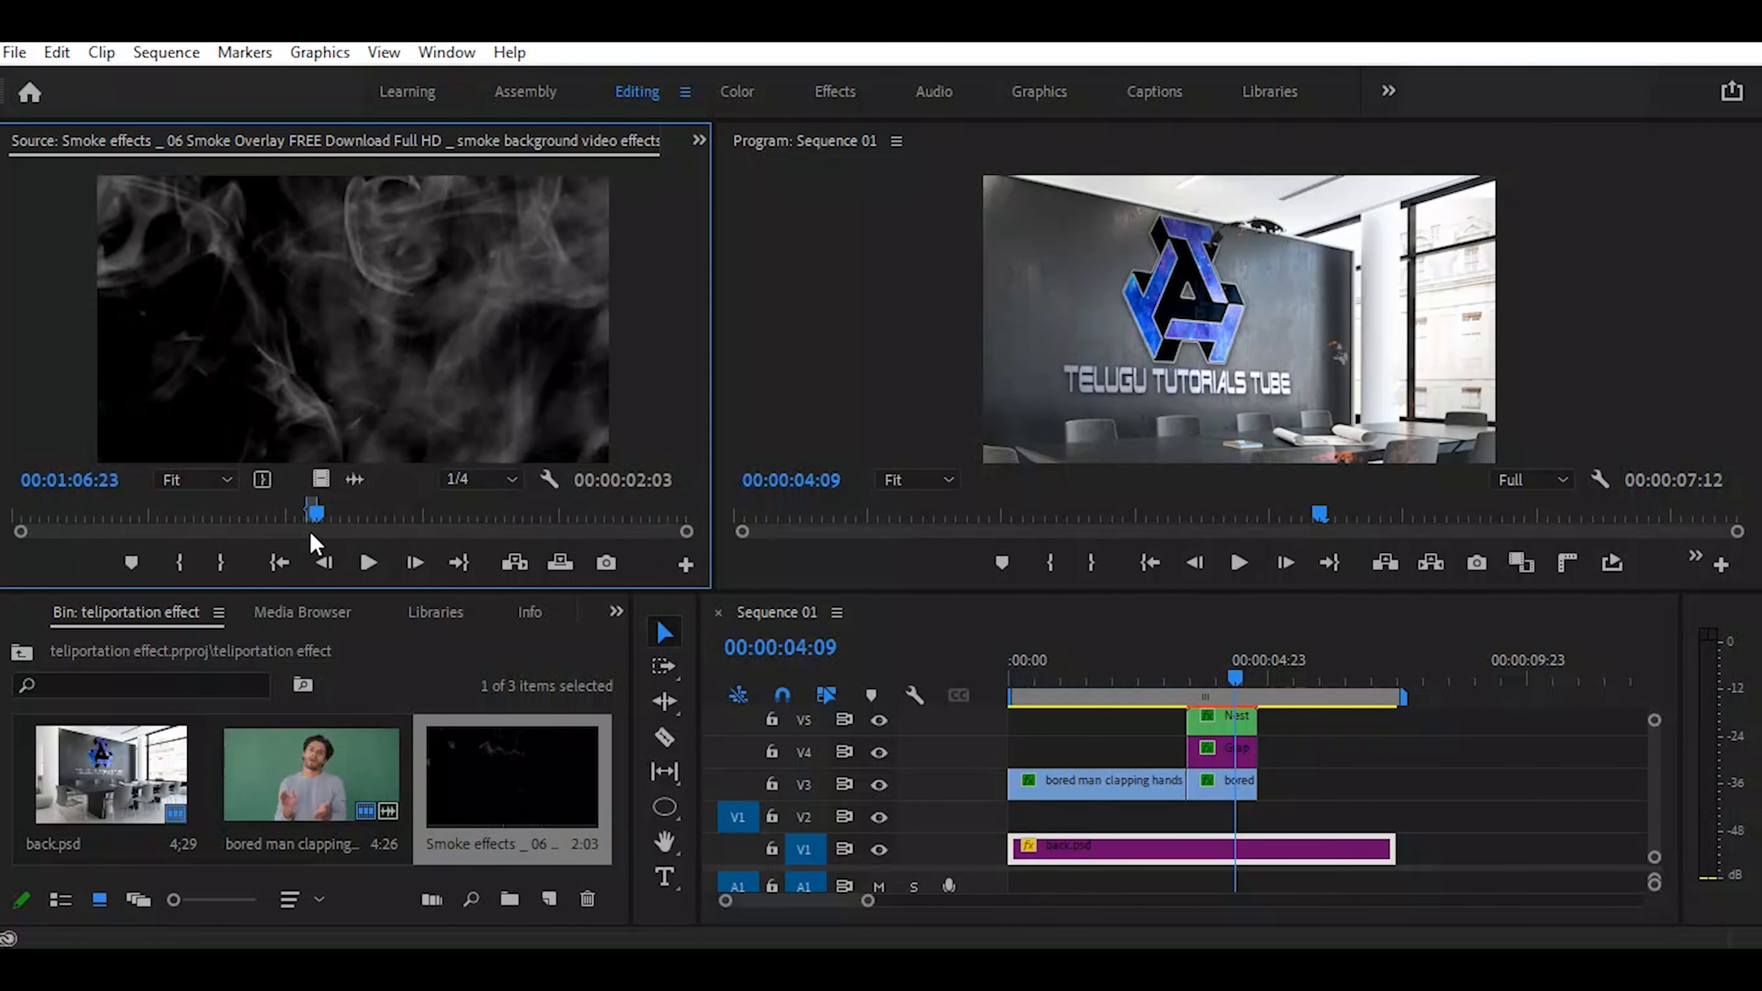
Place only the video of the marked smoke section on V2 at the start of the disappearance and scale it to fill the frame
{"action": "left_click_drag", "start_coordinate": [319, 481], "coordinate": [1199, 811]}
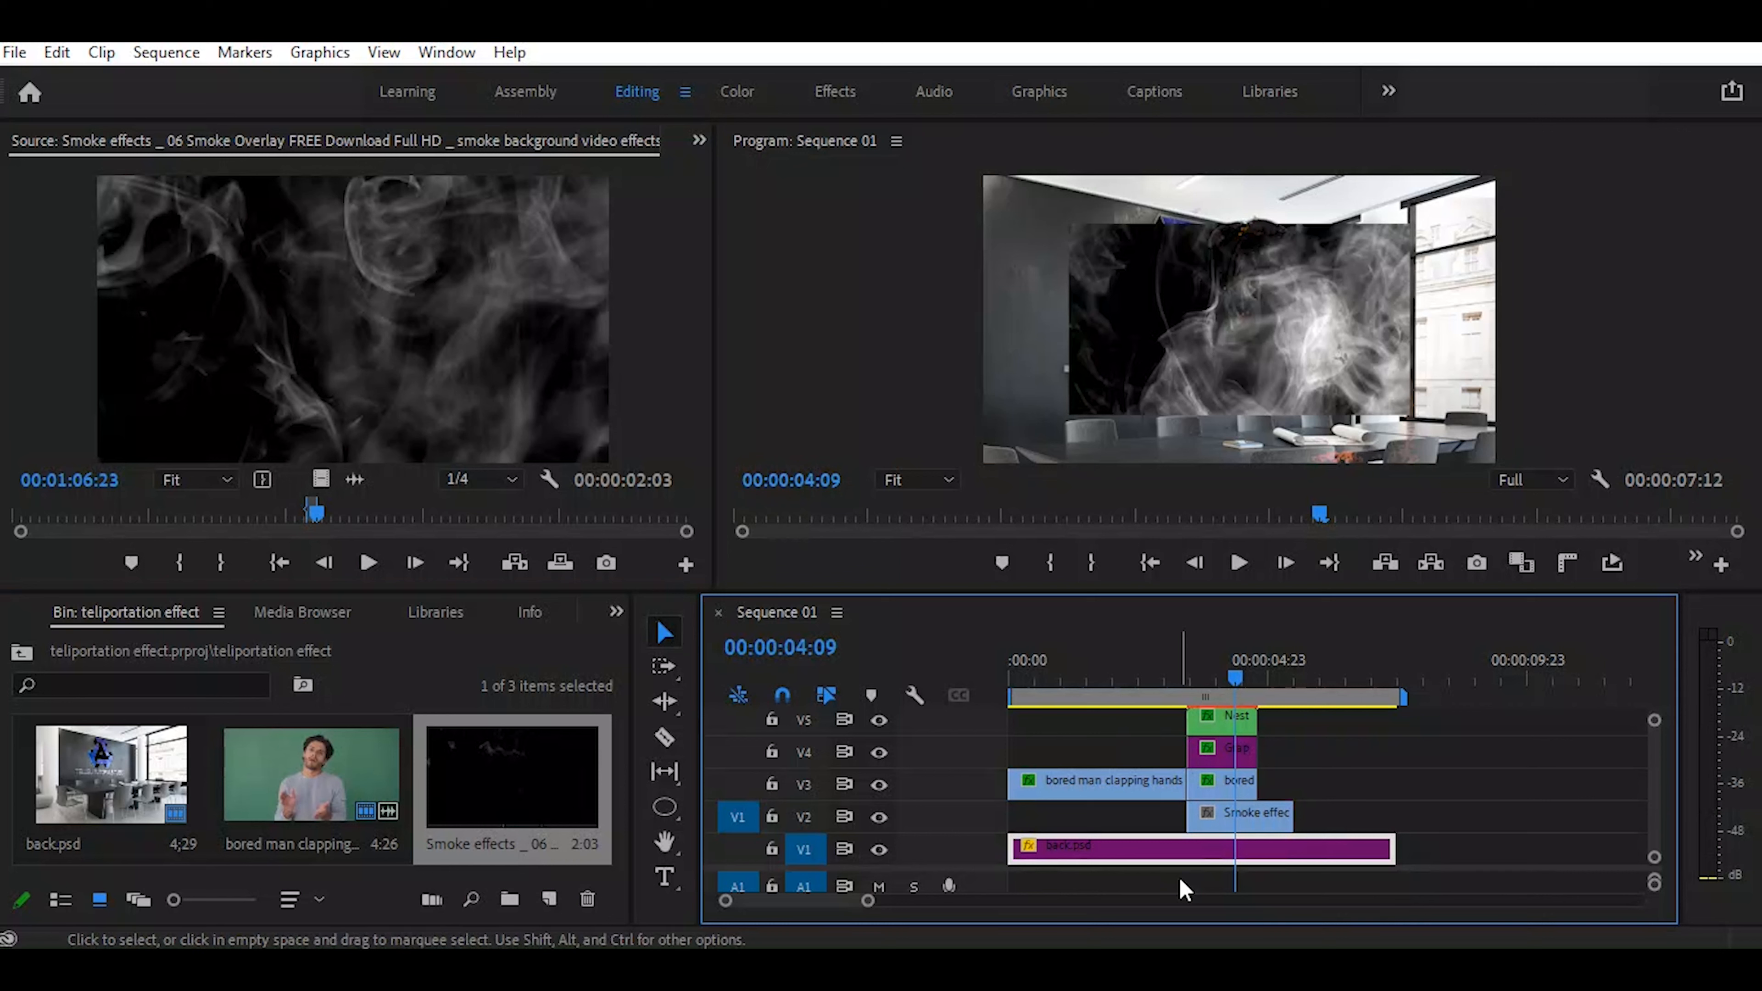
{"action": "left_click", "coordinate": [1238, 820]}
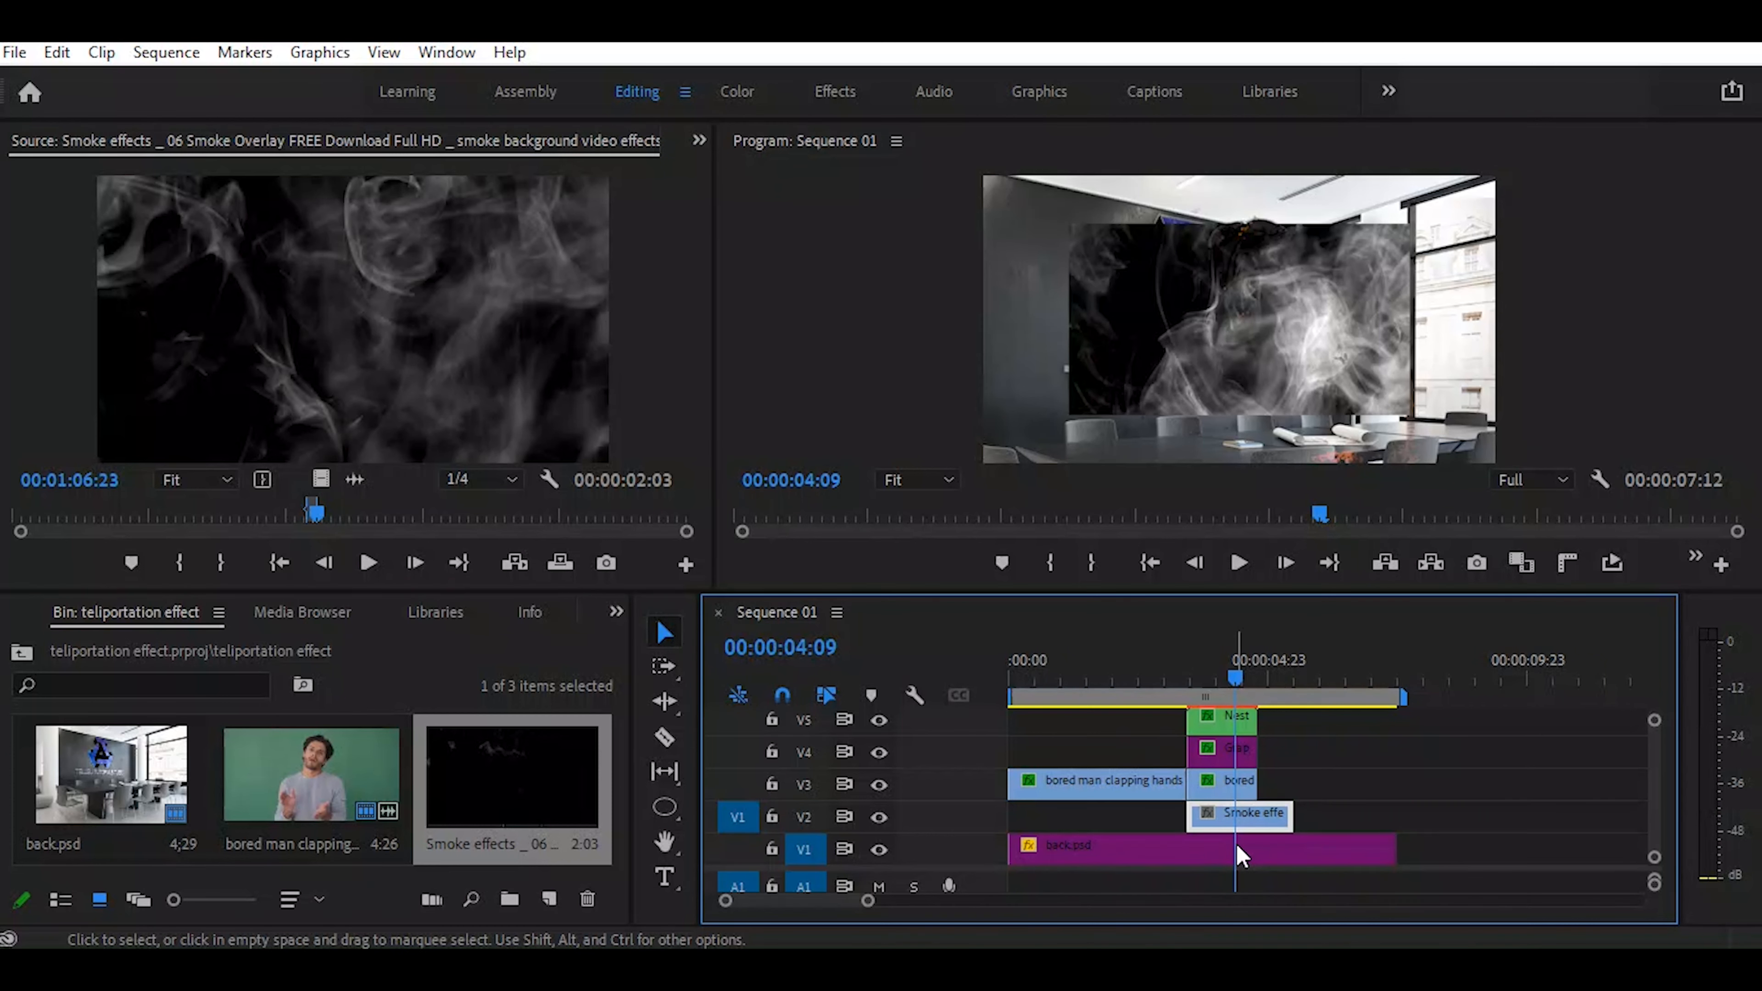
{"action": "right_click", "coordinate": [1246, 812]}
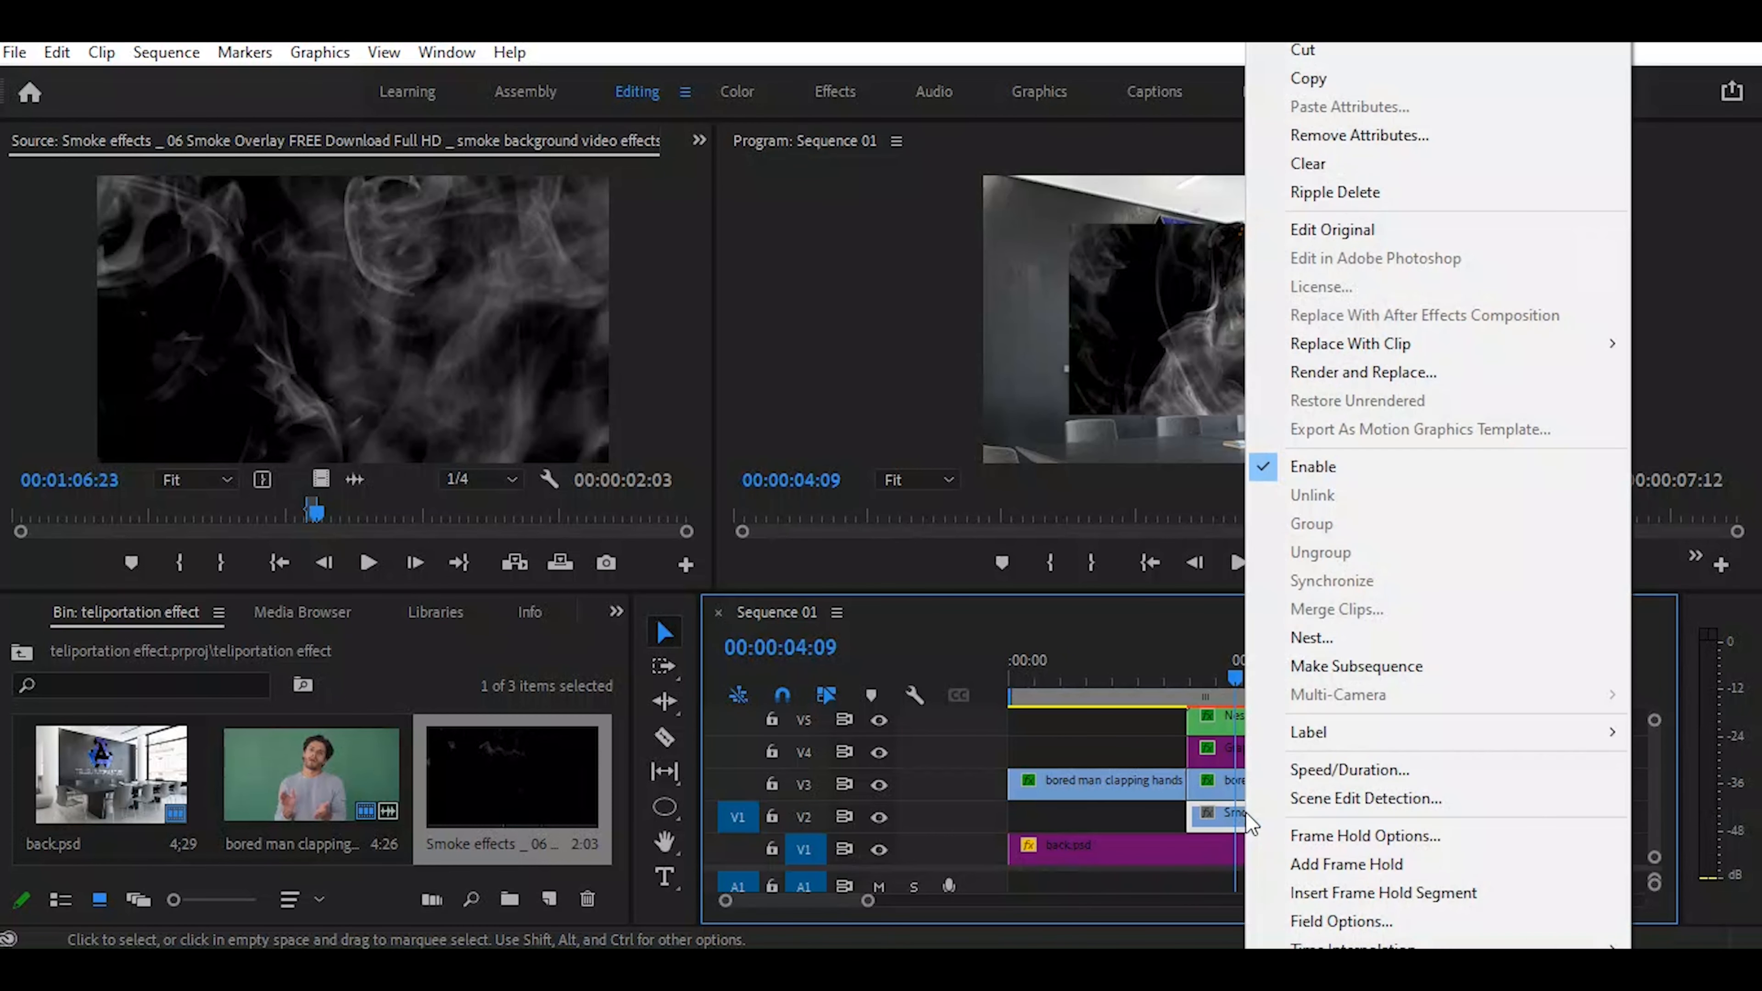
{"action": "scroll", "coordinate": [1436, 486], "scroll_direction": "down", "scroll_amount": 3}
{"action": "scroll", "coordinate": [1323, 919], "scroll_direction": "down", "scroll_amount": 1}
{"action": "left_click", "coordinate": [1323, 919]}
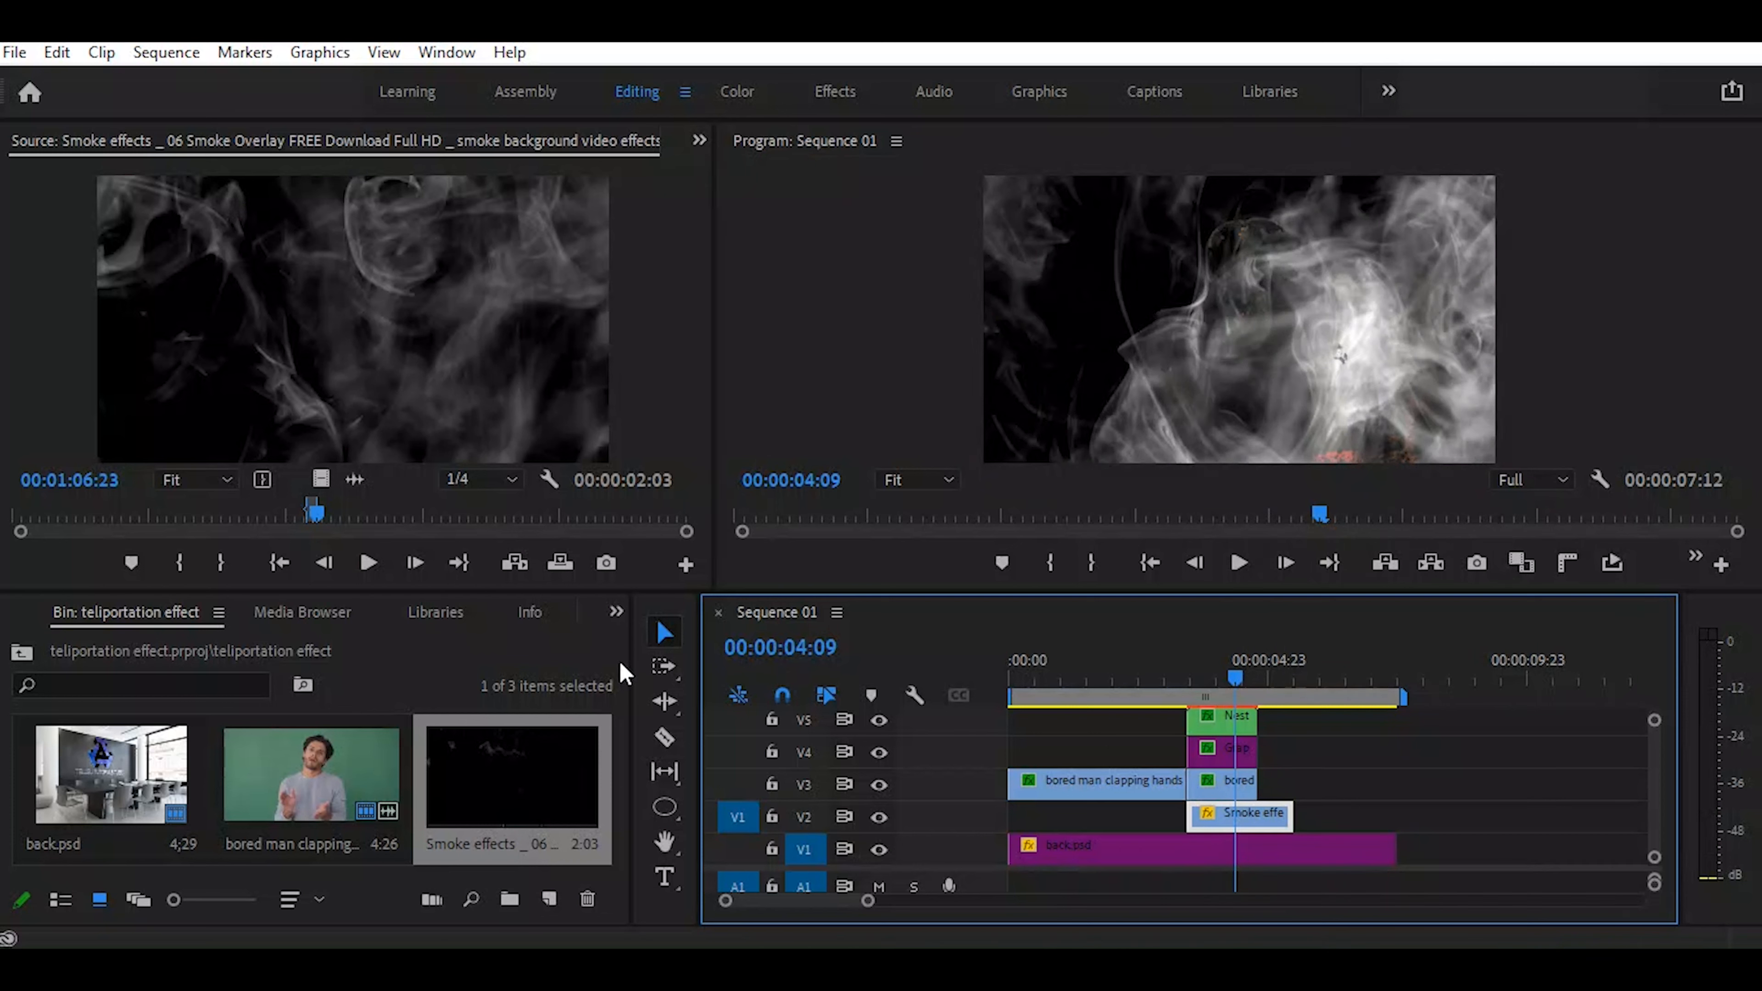
Find the Color Key effect, apply it to the smoke clip on V2, and bring up its settings
{"action": "left_click", "coordinate": [617, 613]}
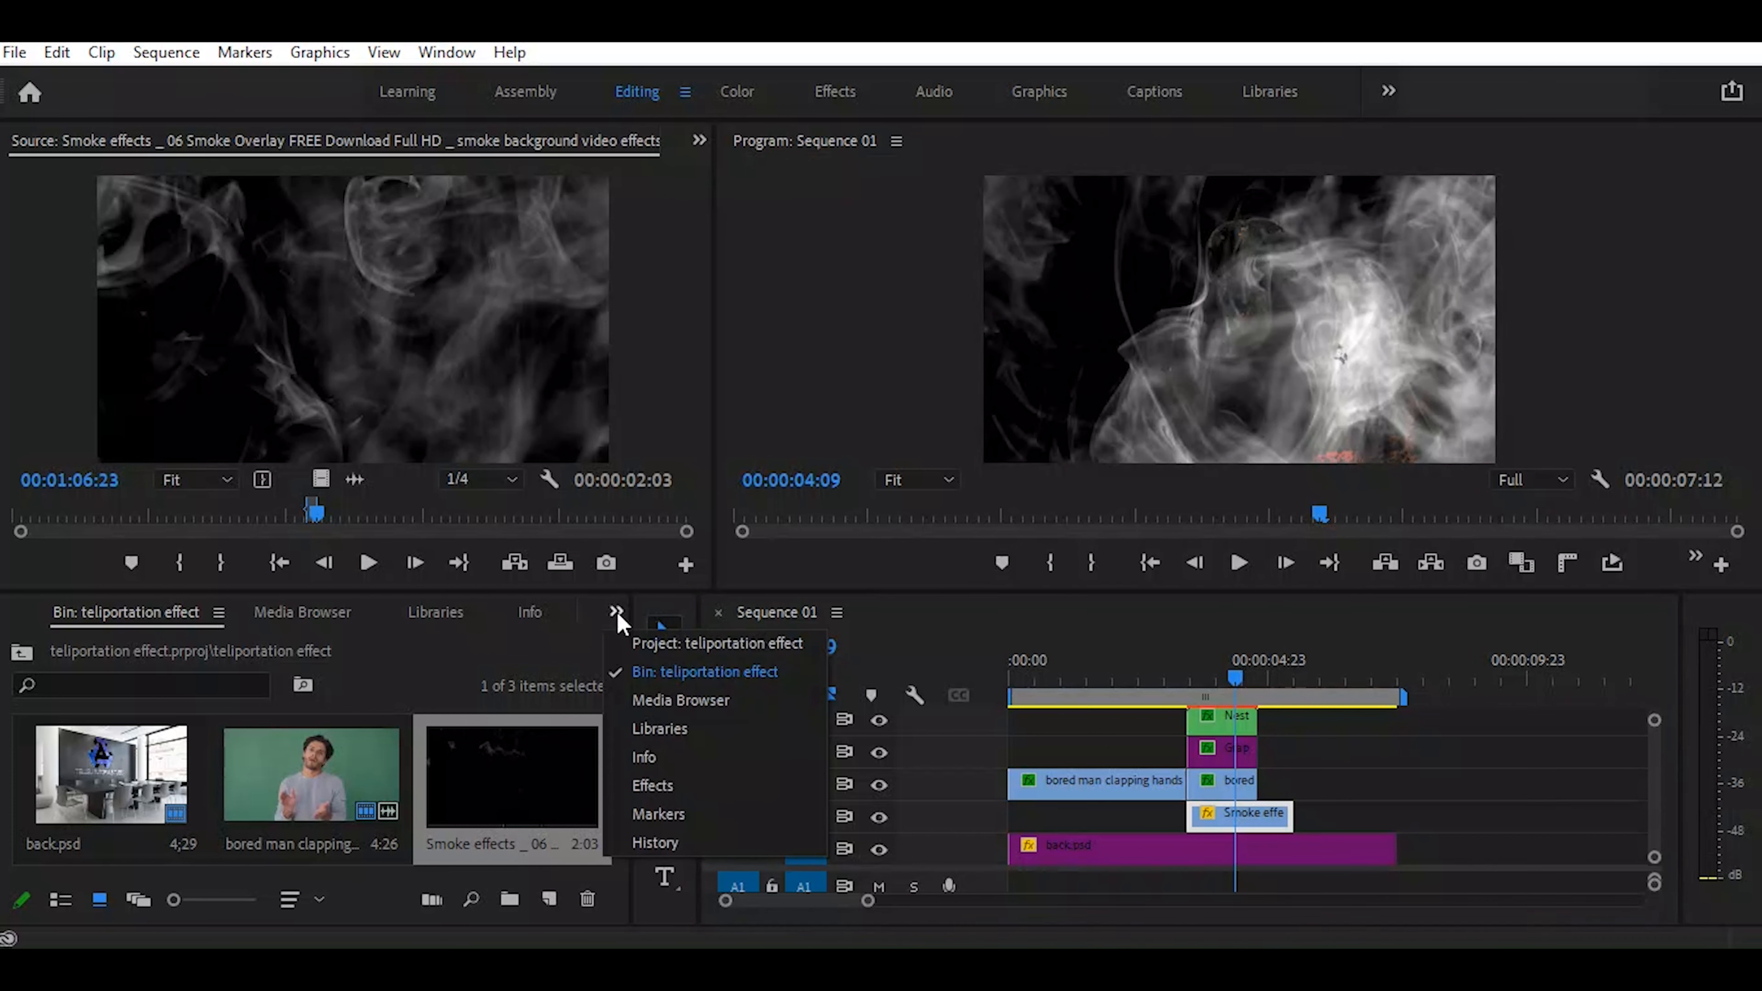
{"action": "left_click", "coordinate": [640, 787]}
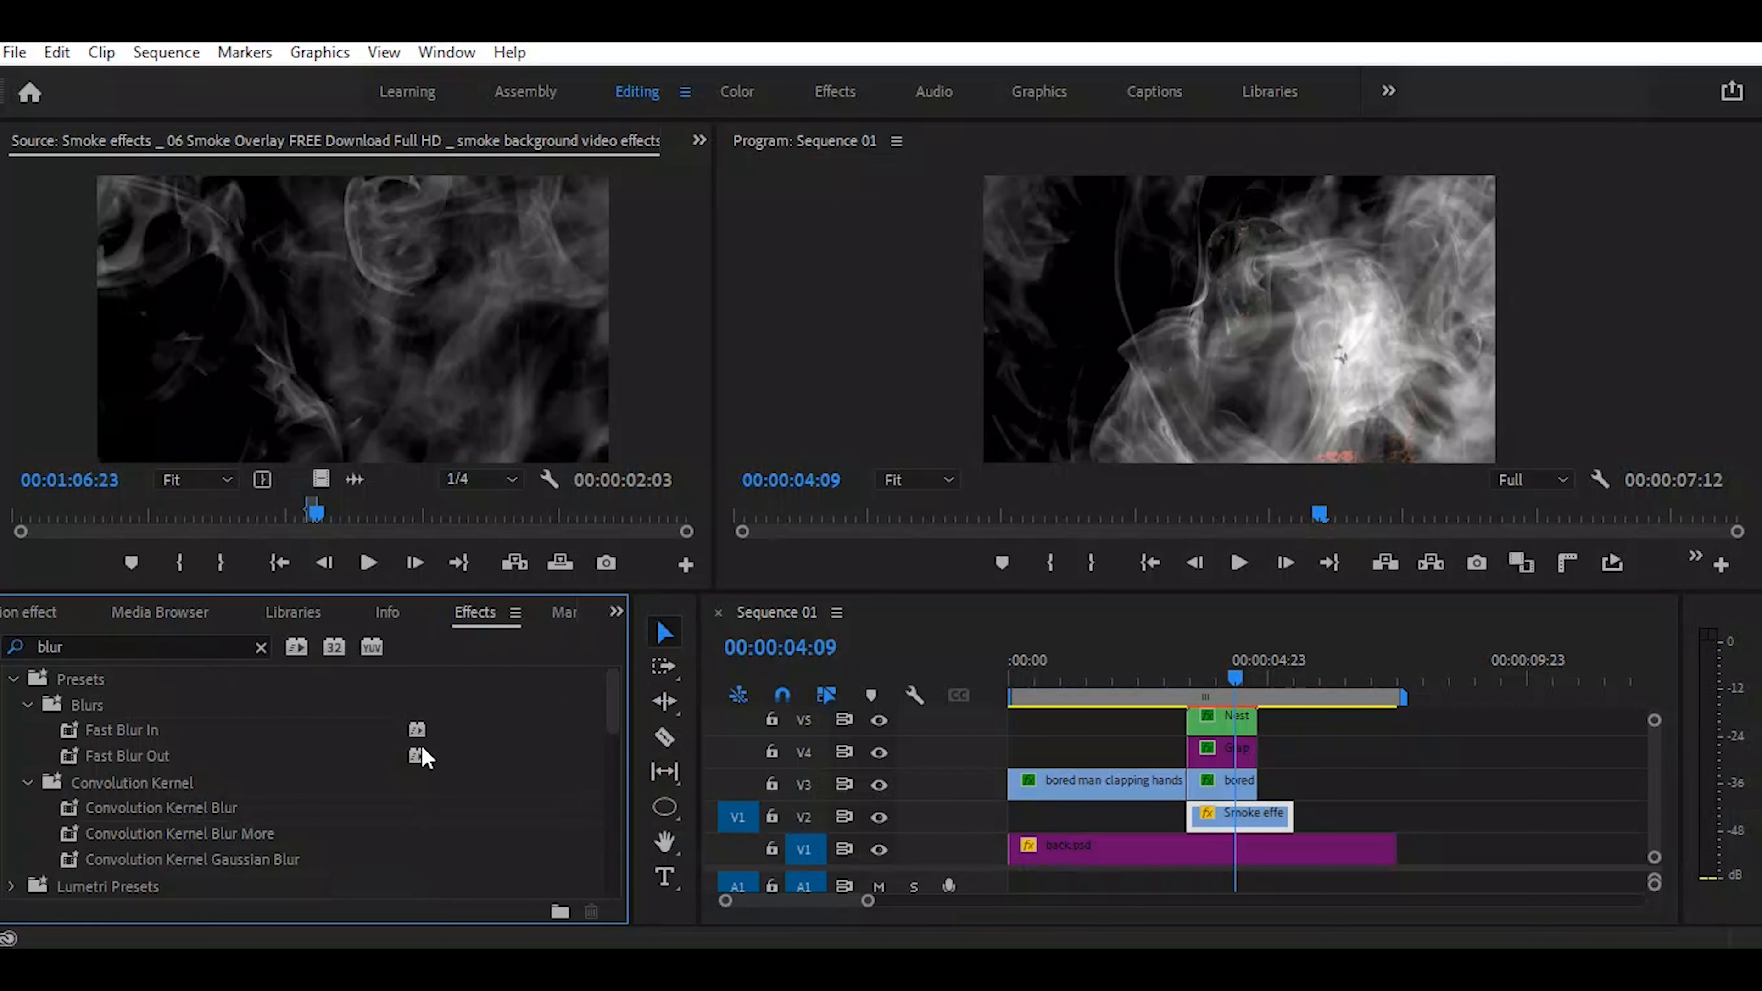
{"action": "left_click", "coordinate": [145, 647]}
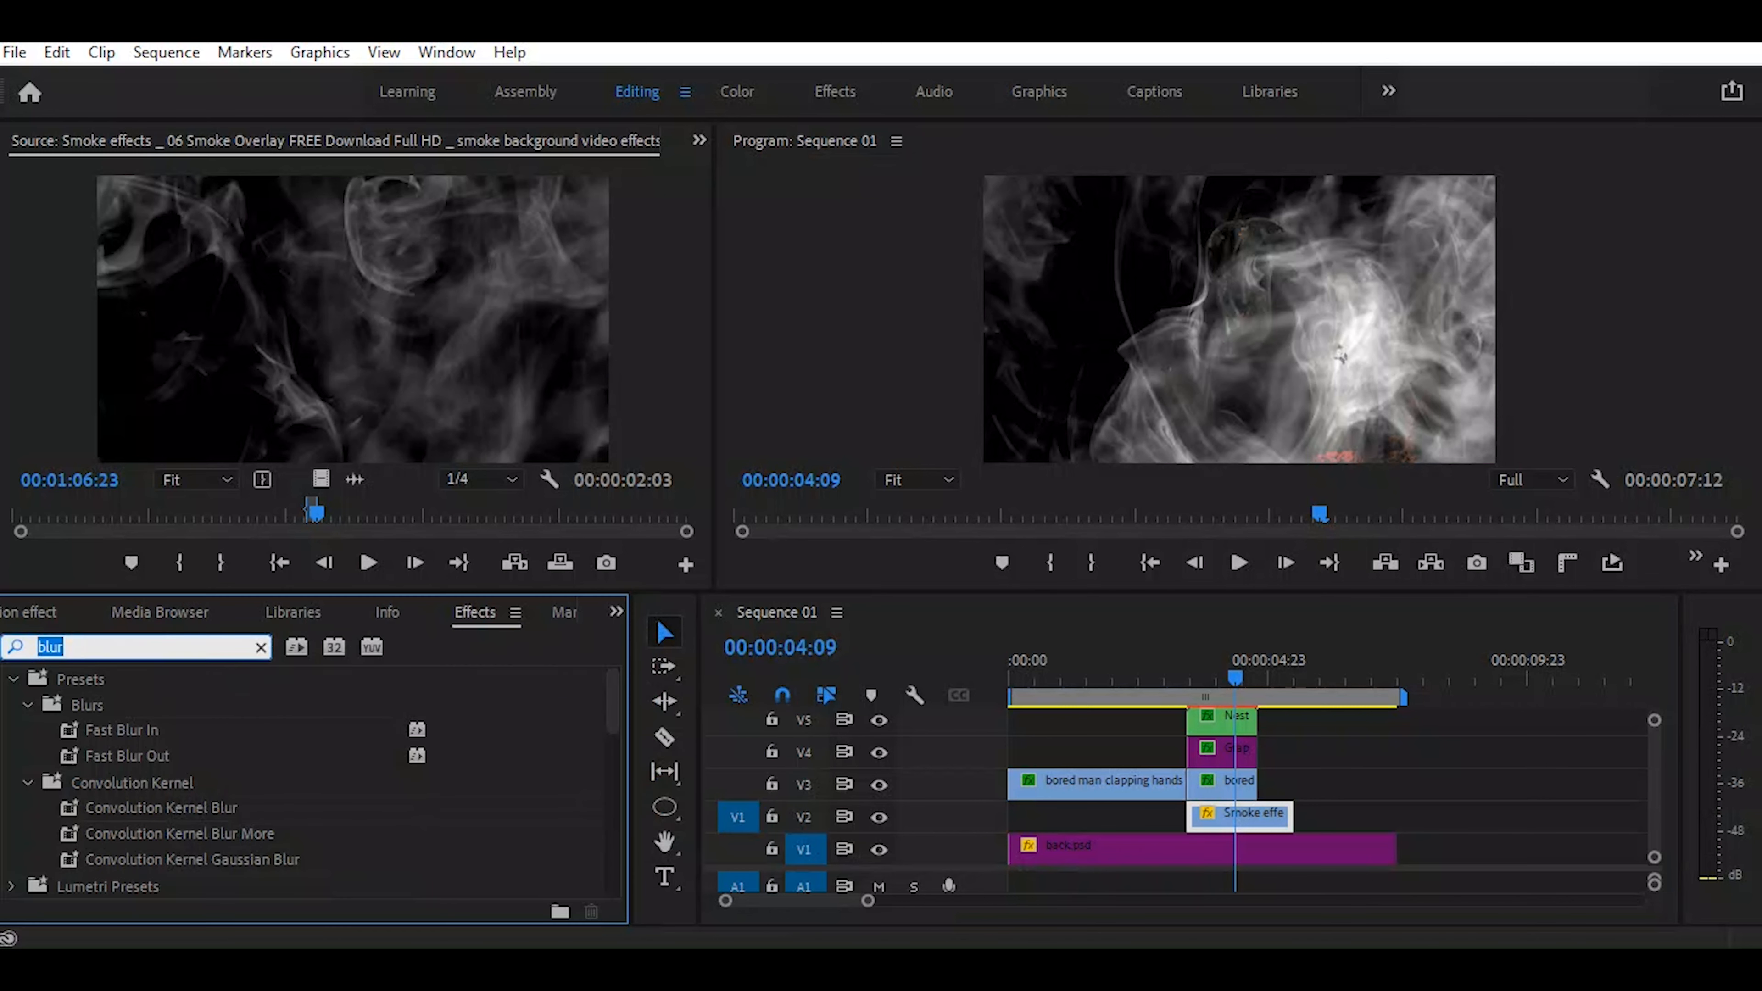
{"action": "type", "text": "colo"}
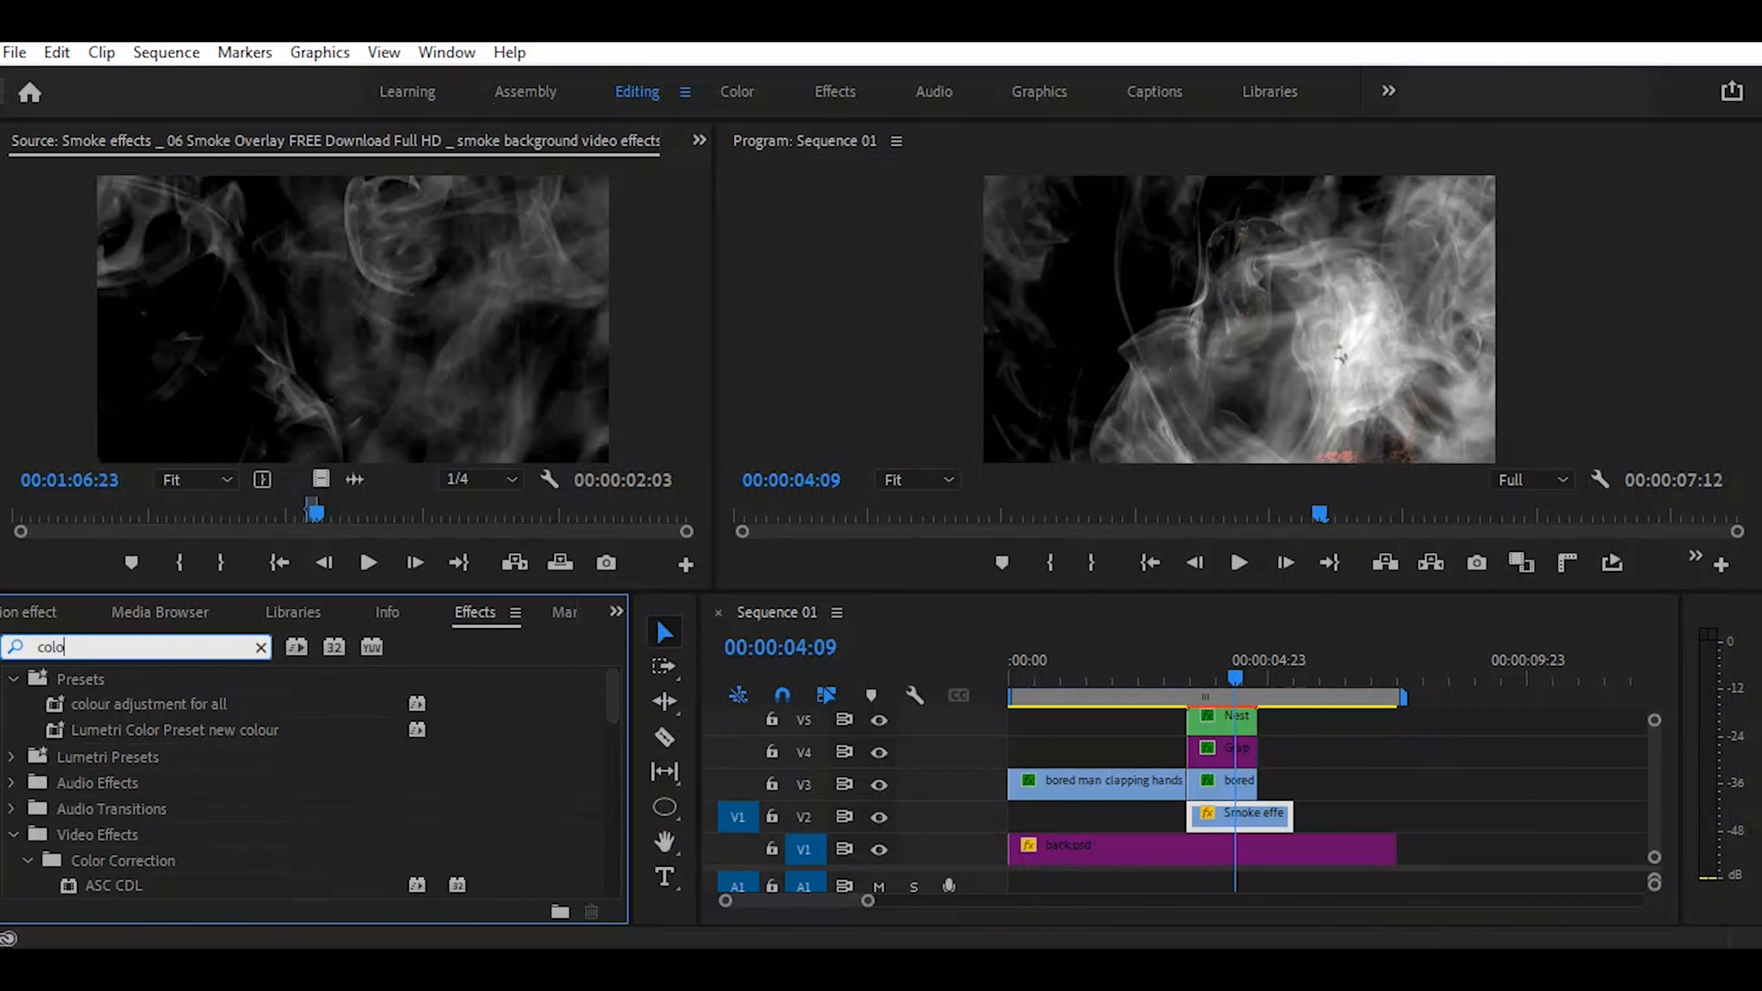
{"action": "type", "text": "ur"}
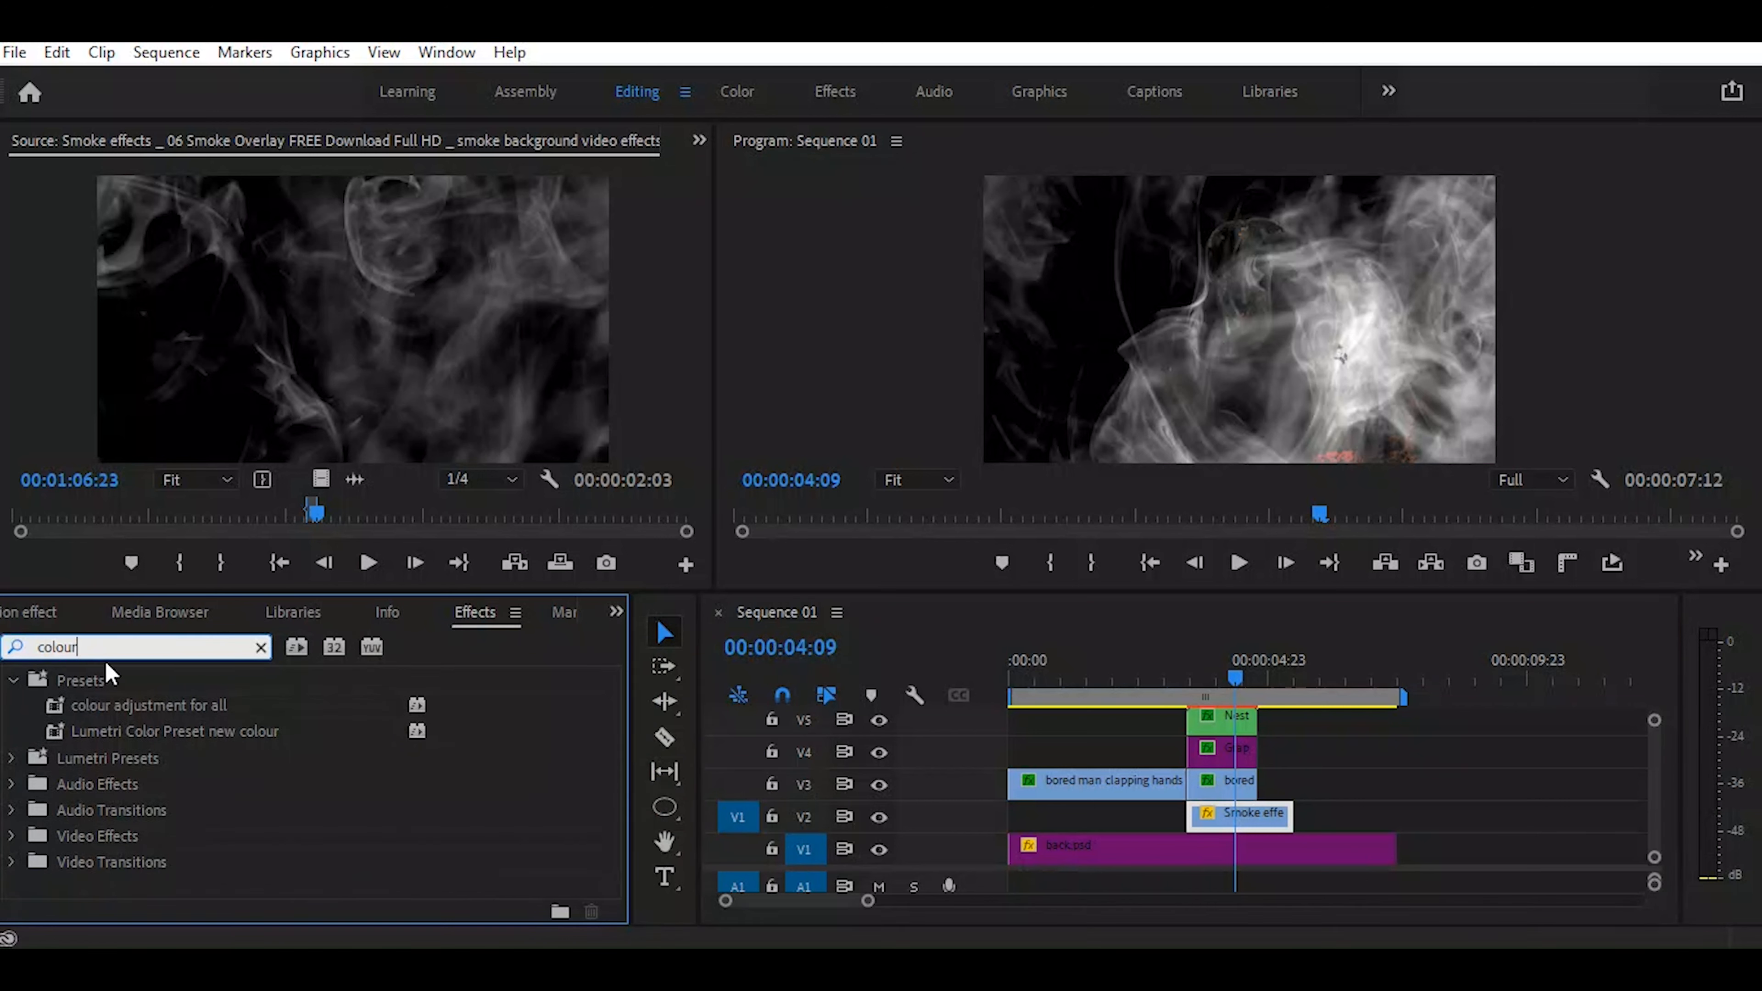
{"action": "key", "text": "ctrl+a"}
{"action": "type", "text": "key"}
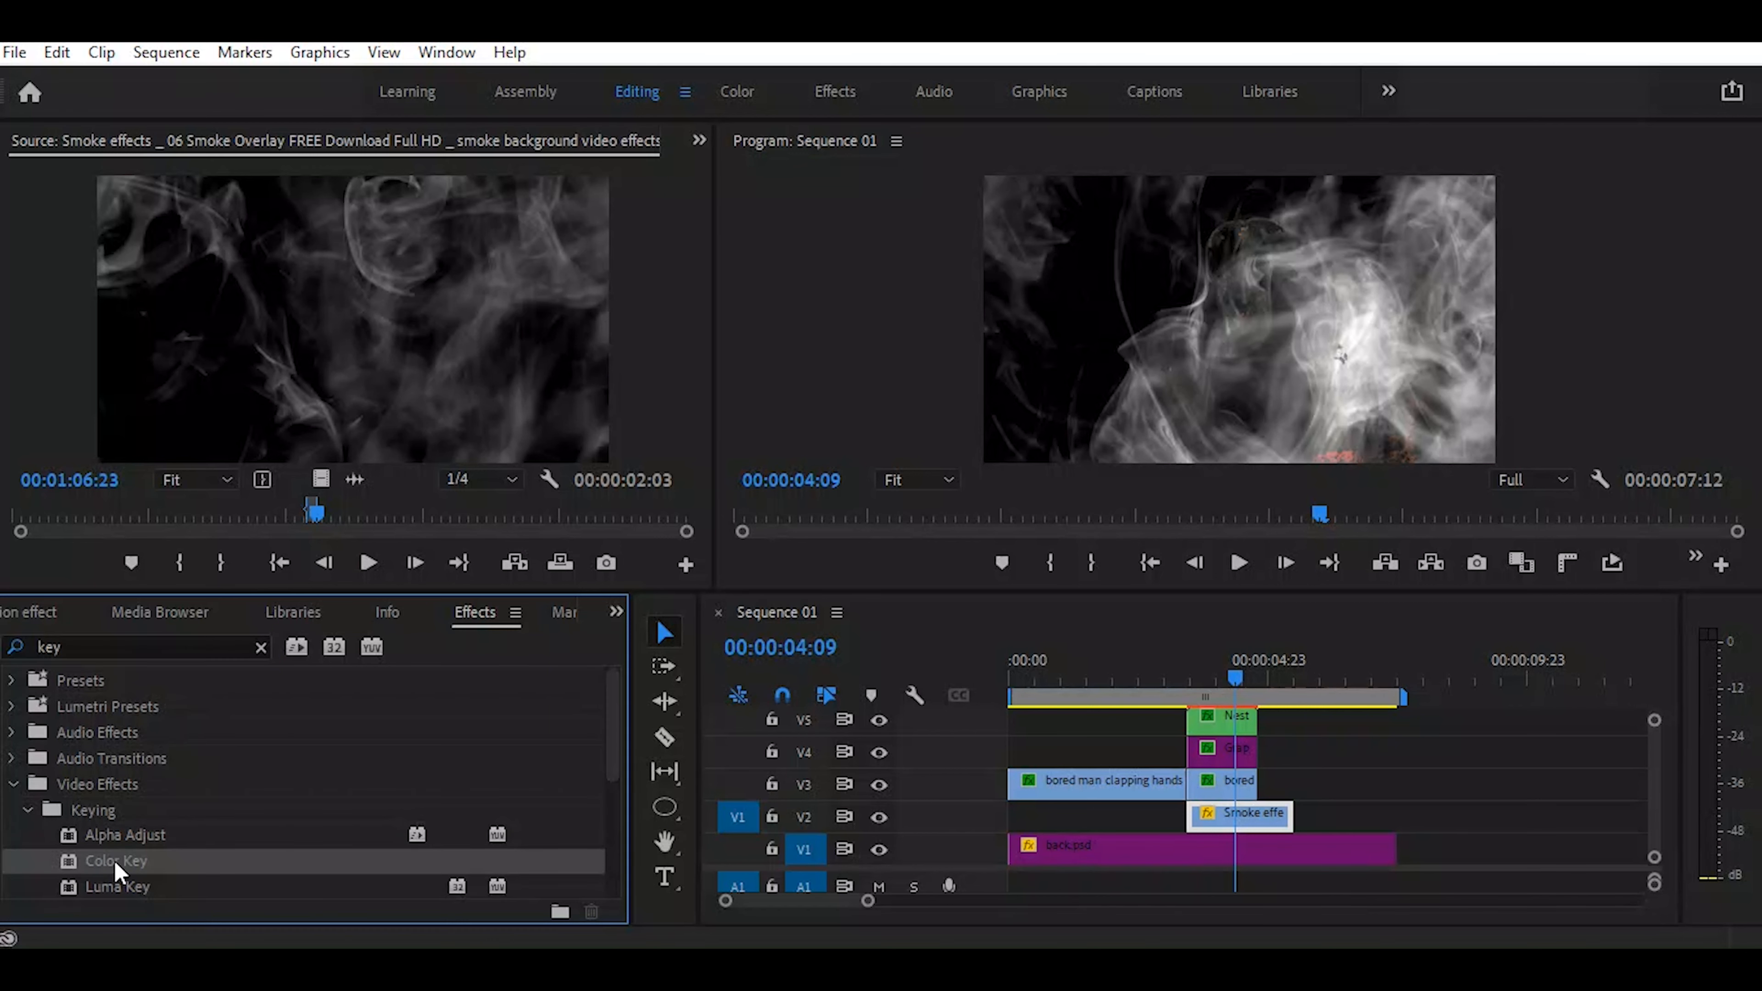
{"action": "left_click_drag", "start_coordinate": [114, 868], "coordinate": [520, 401]}
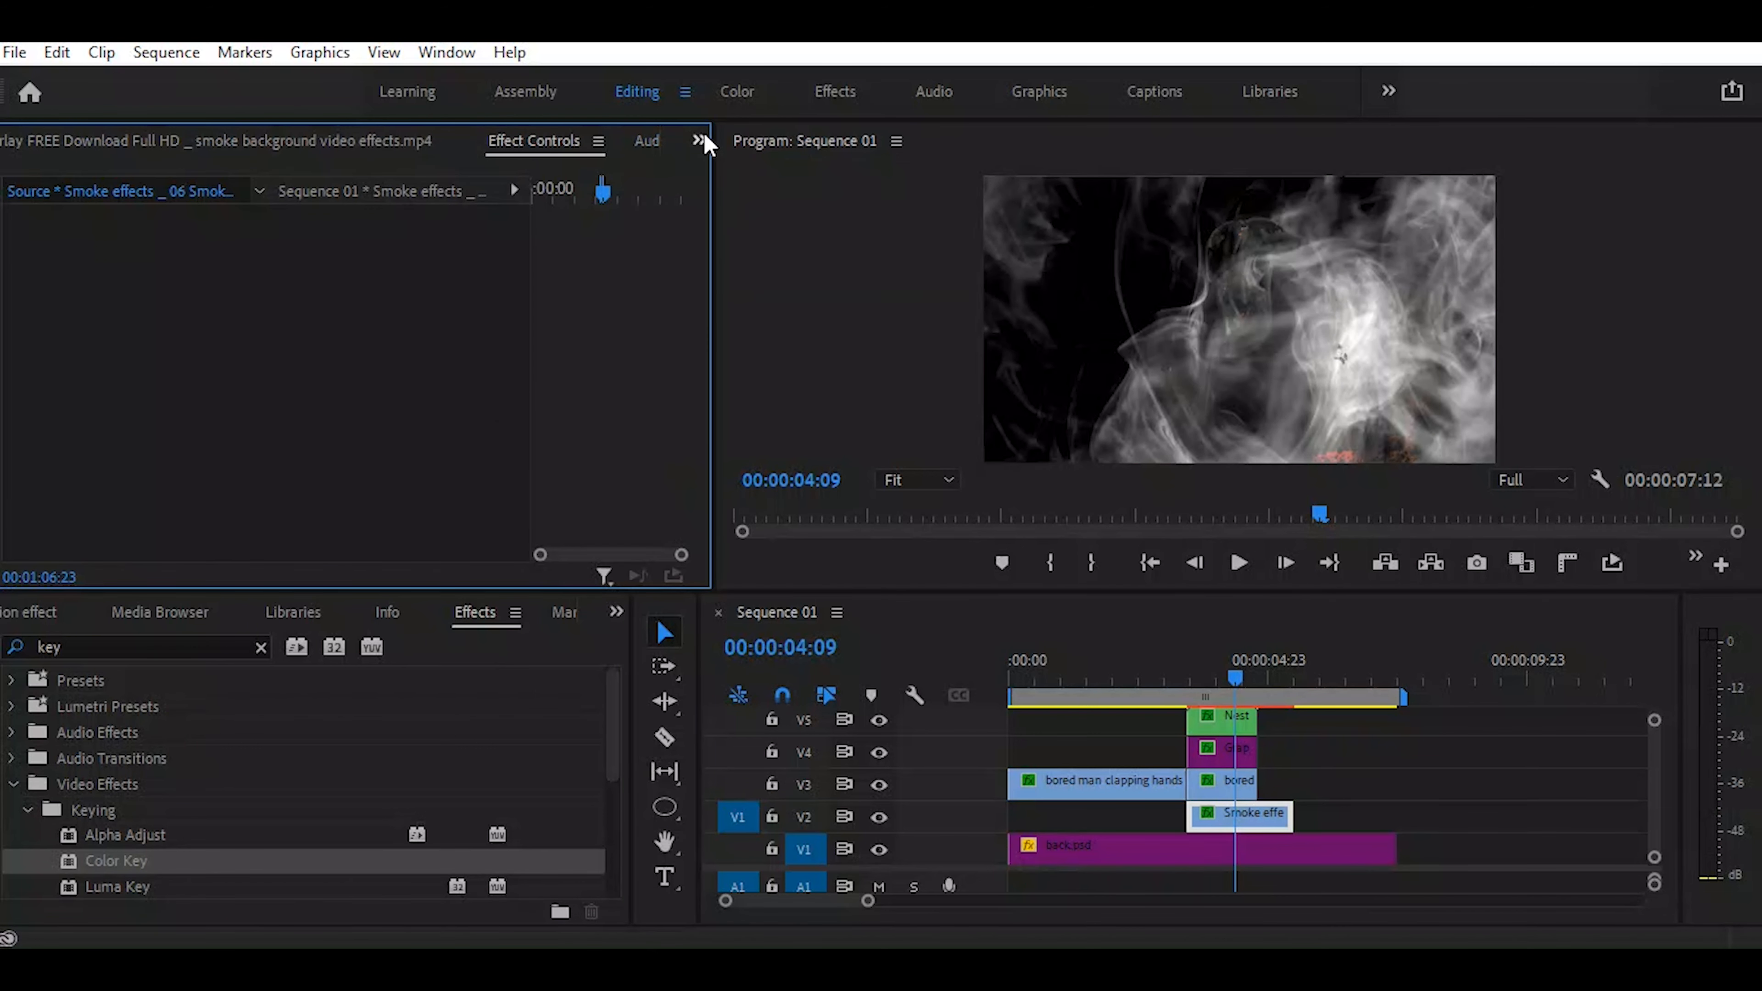
{"action": "left_click", "coordinate": [1233, 820]}
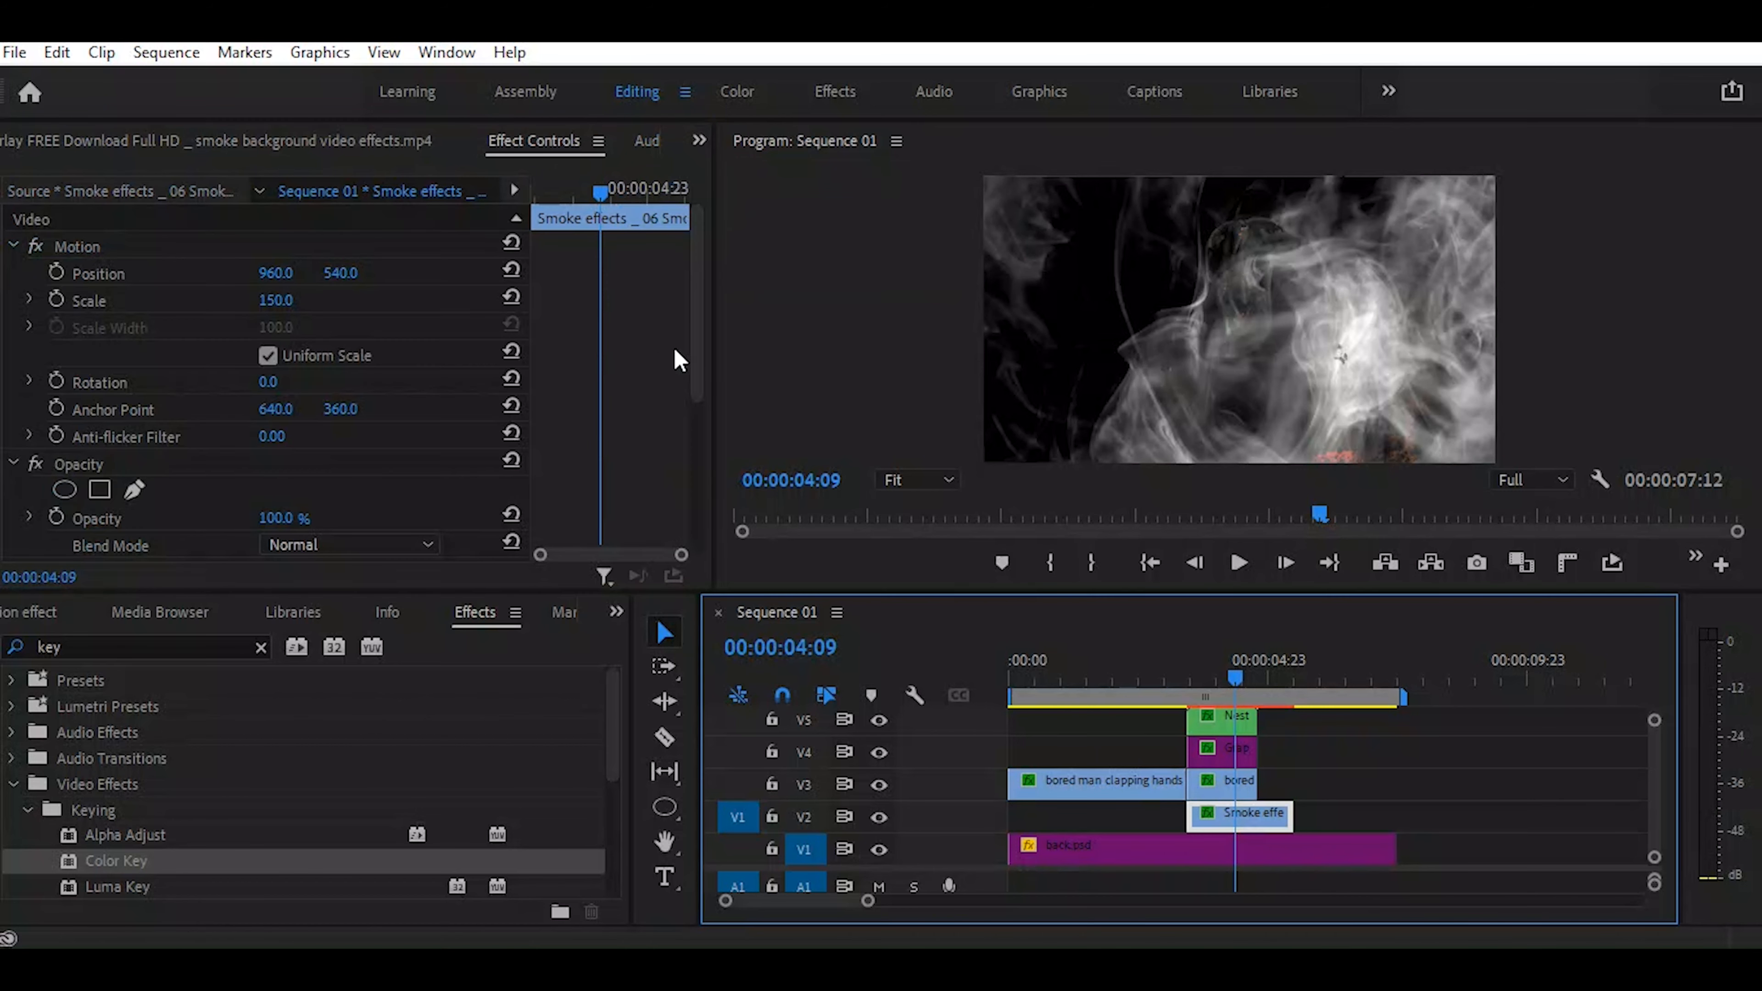
{"action": "left_click_drag", "start_coordinate": [695, 362], "coordinate": [708, 482]}
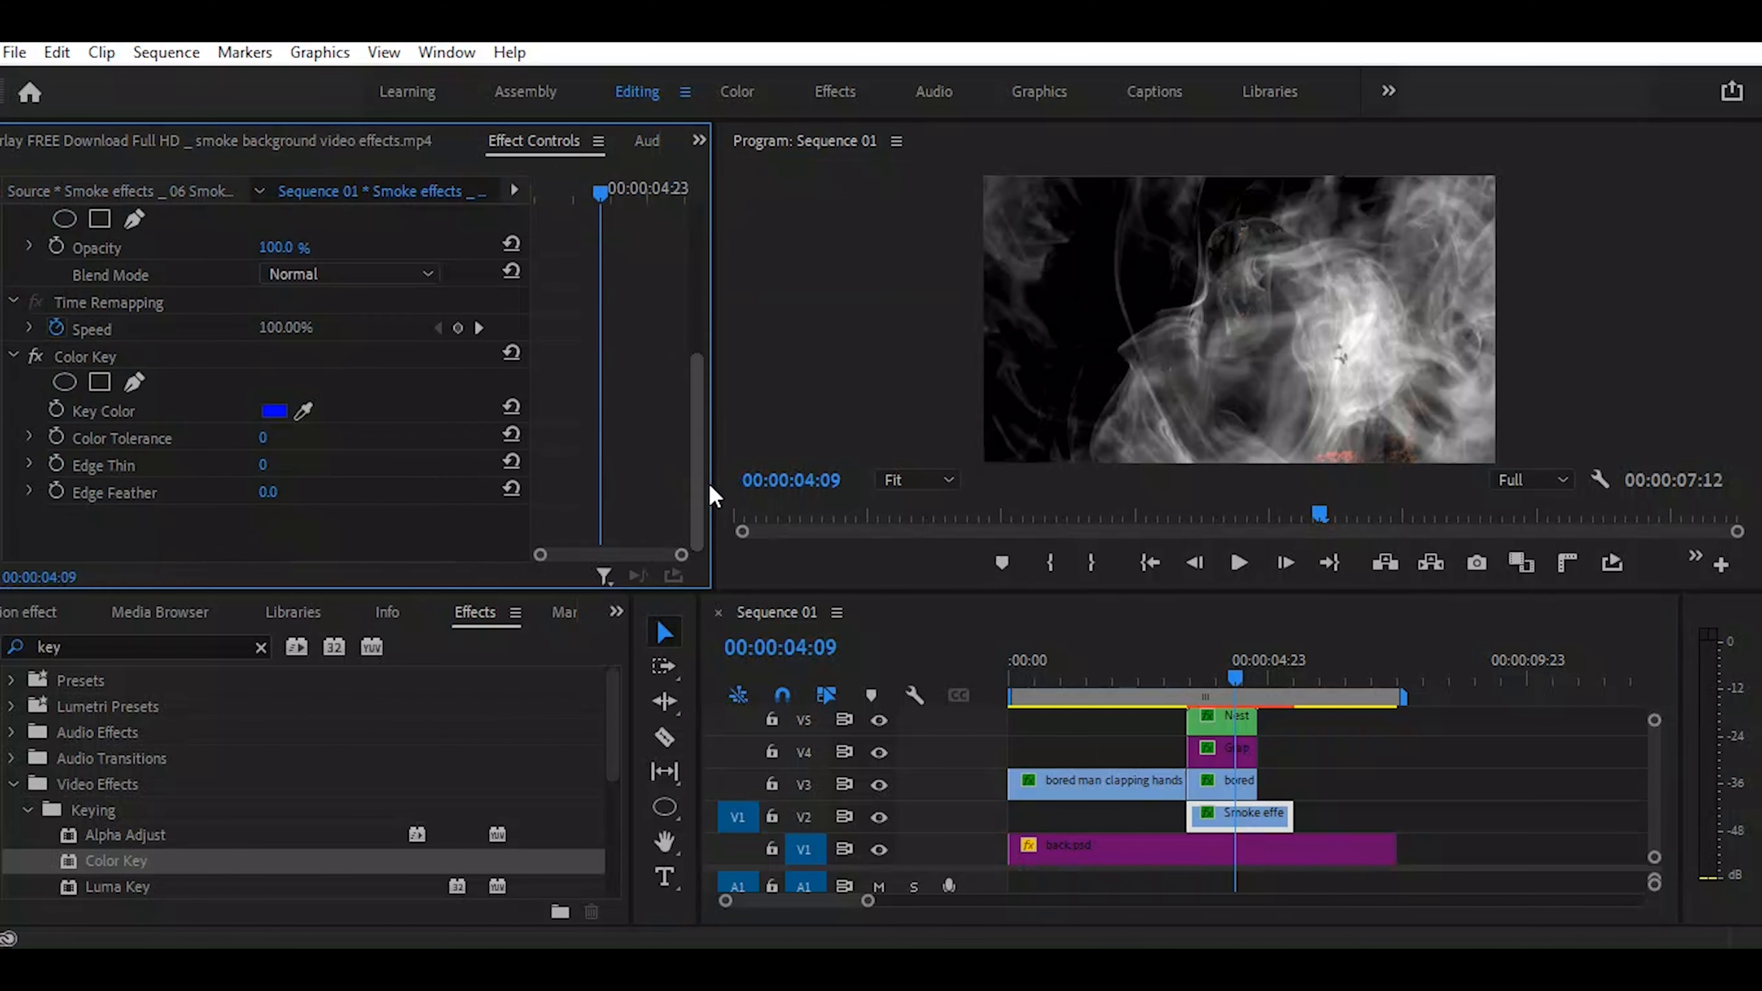
Key out the smoke clip's black background by sampling it as the key color, with Color Tolerance 100 and Edge Feather 45.3
{"action": "left_click", "coordinate": [303, 414]}
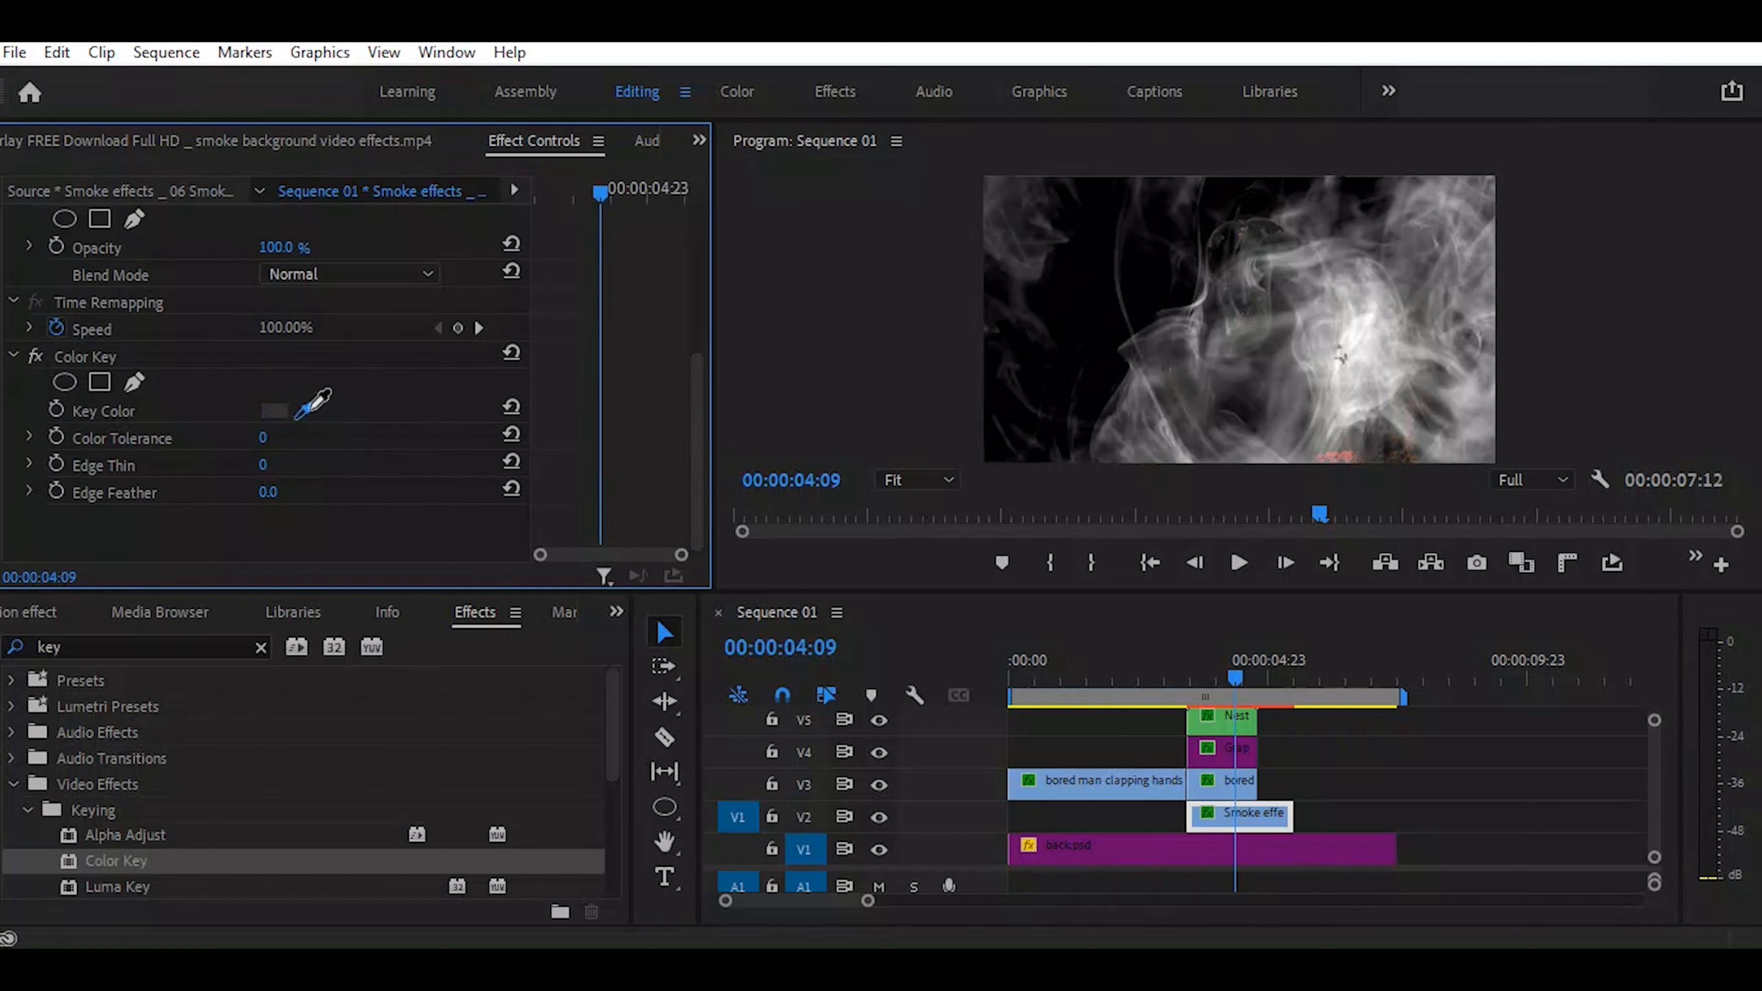
{"action": "left_click", "coordinate": [1104, 429]}
{"action": "left_click_drag", "start_coordinate": [277, 439], "coordinate": [398, 440]}
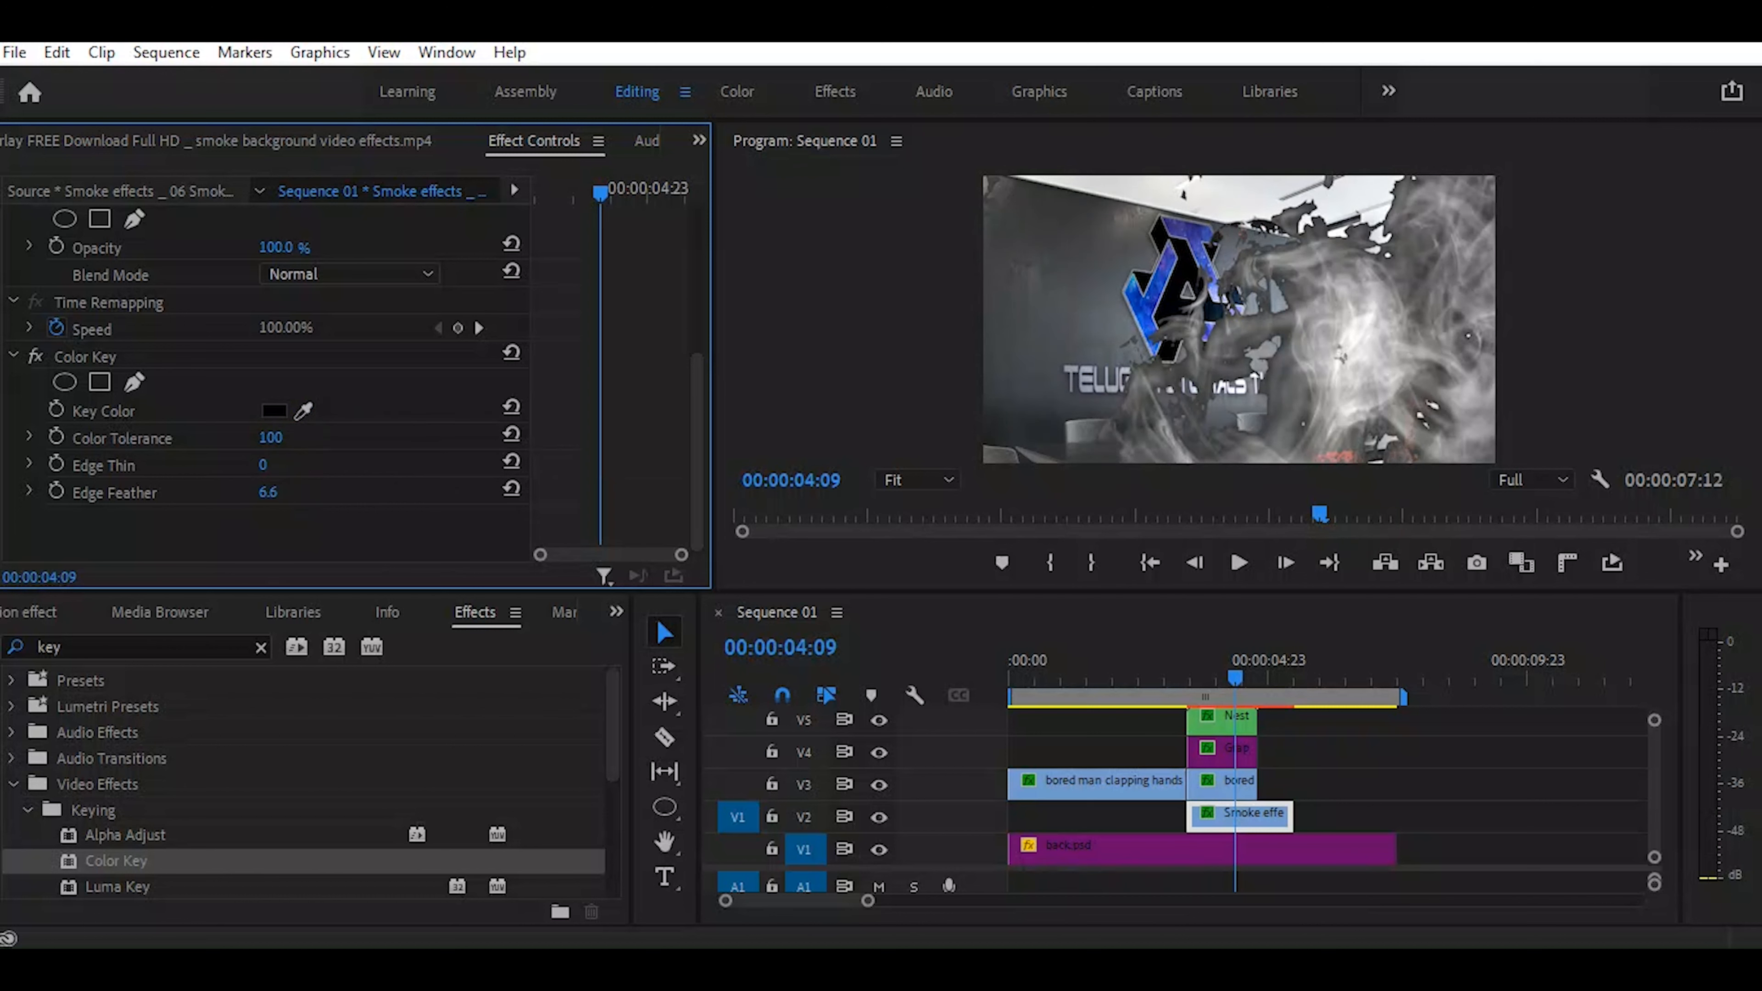
{"action": "left_click_drag", "start_coordinate": [268, 492], "coordinate": [286, 492]}
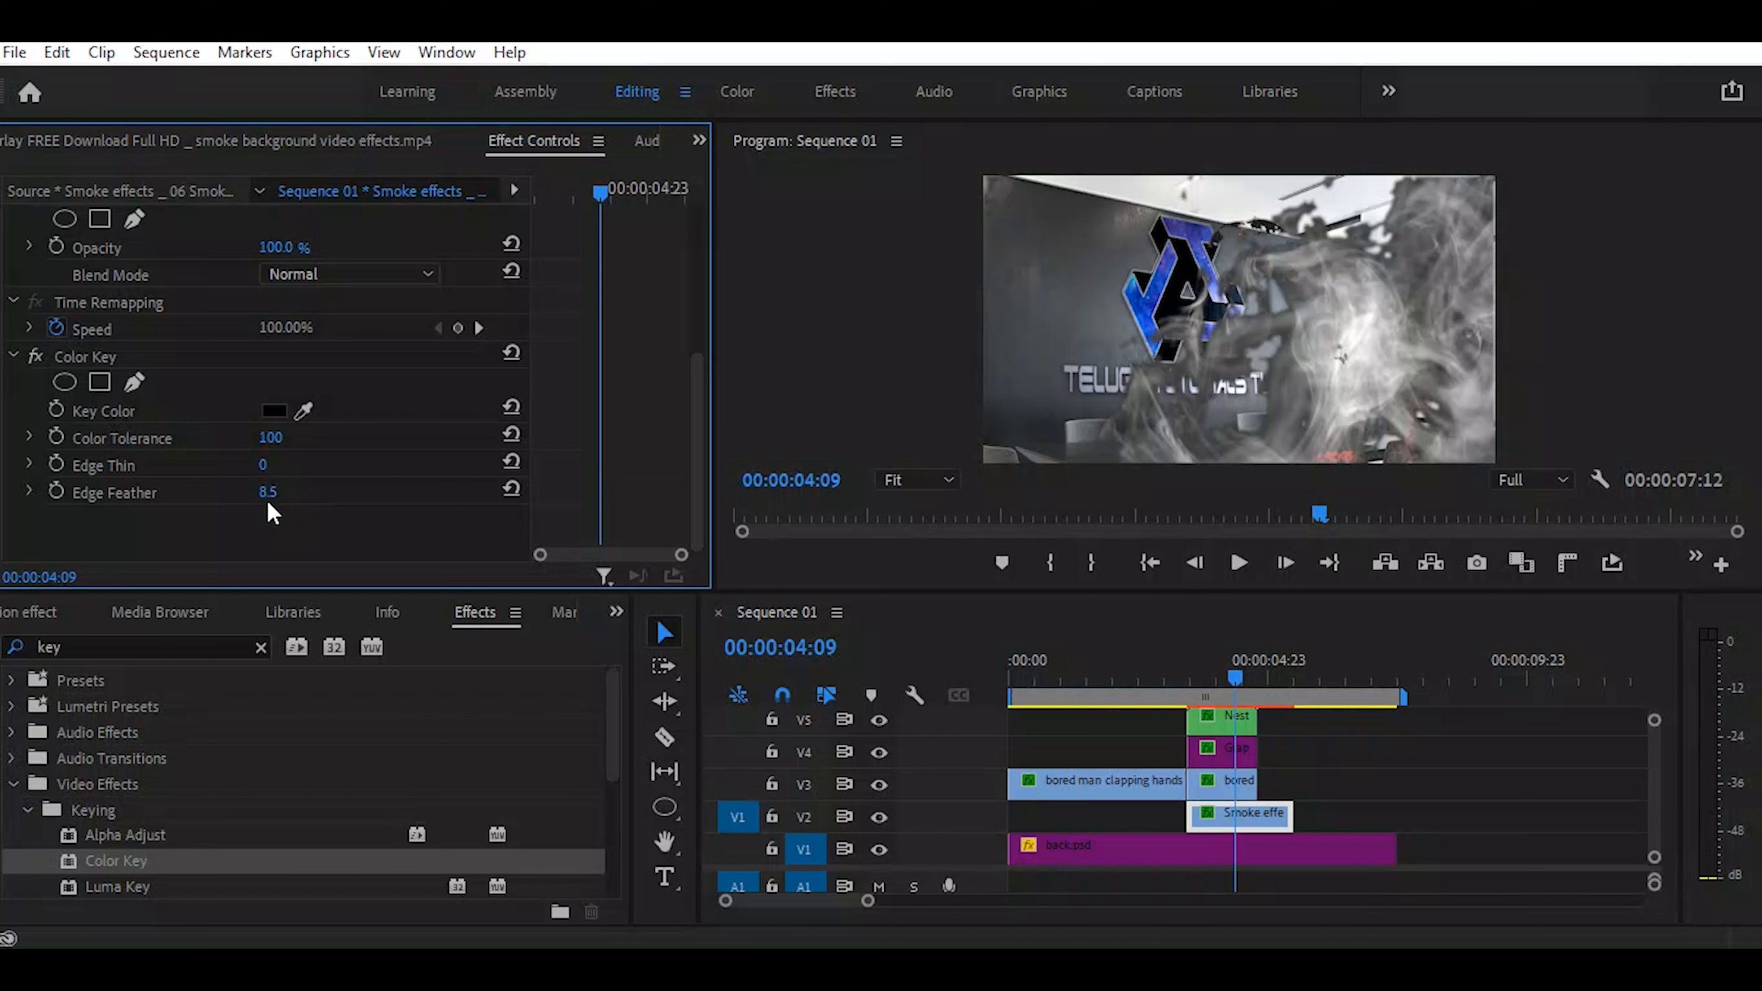
{"action": "left_click_drag", "start_coordinate": [268, 492], "coordinate": [319, 492]}
{"action": "left_click_drag", "start_coordinate": [1049, 524], "coordinate": [1327, 534]}
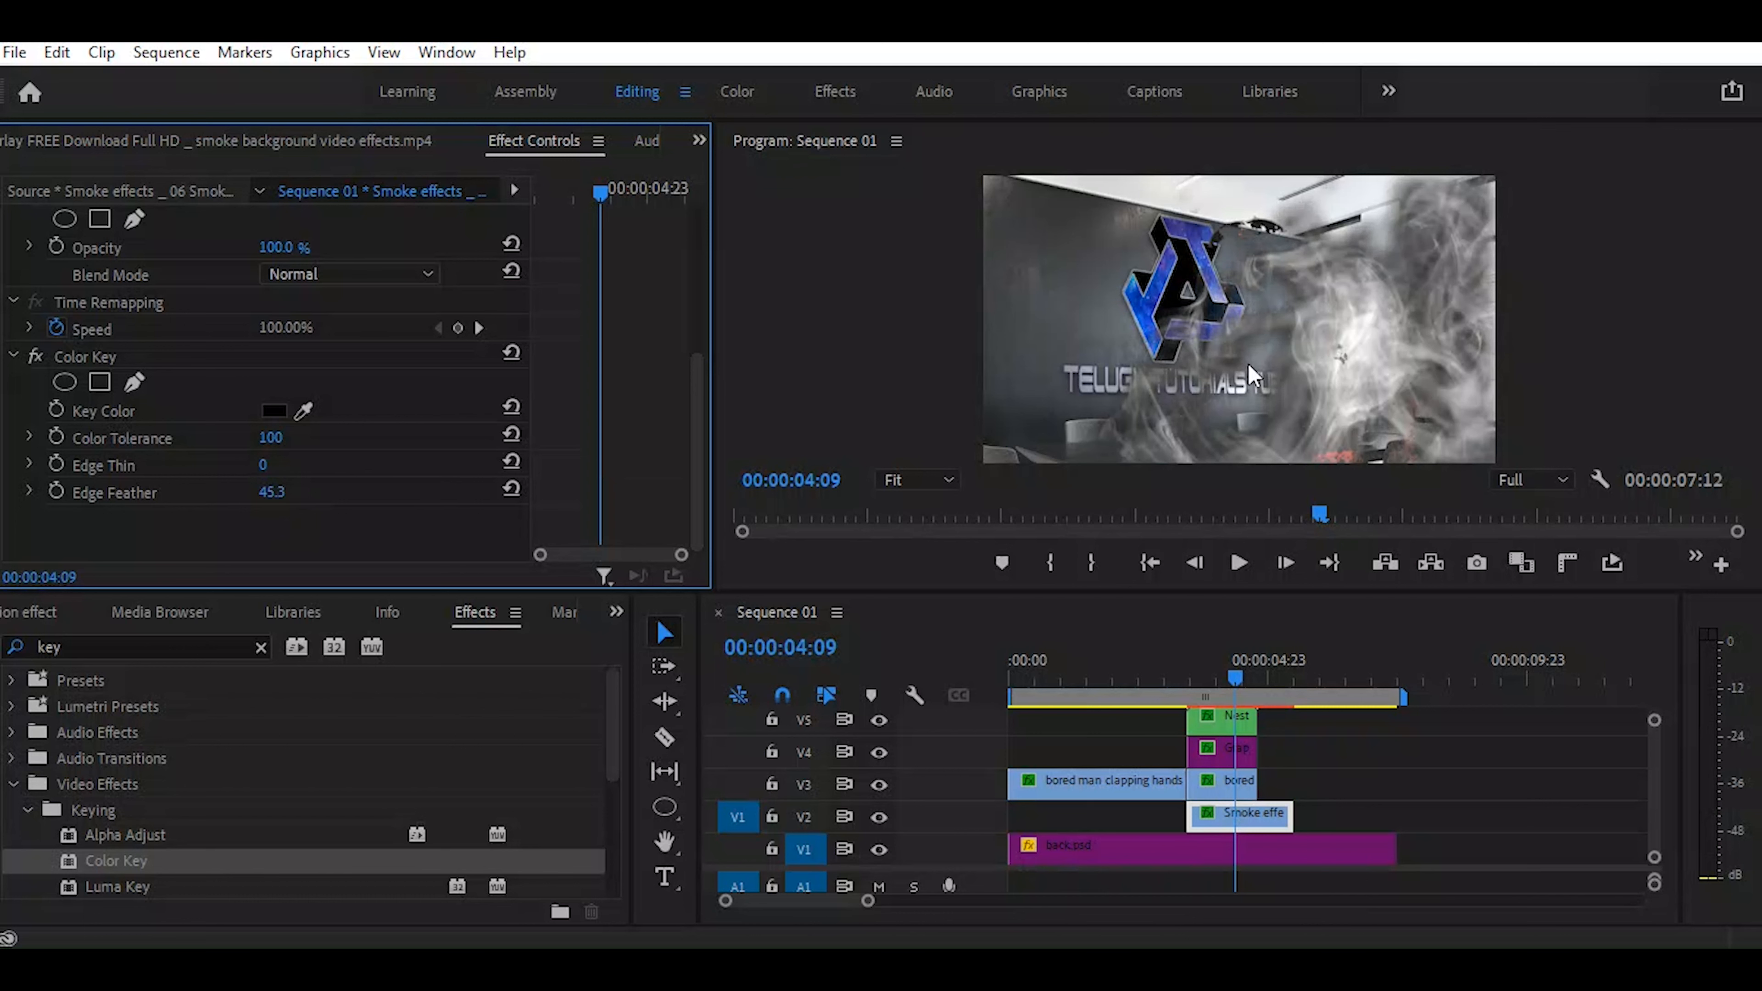
Trim the end of the smoke clip on V2 slightly and set its horizontal position to 751
{"action": "left_click", "coordinate": [1276, 819]}
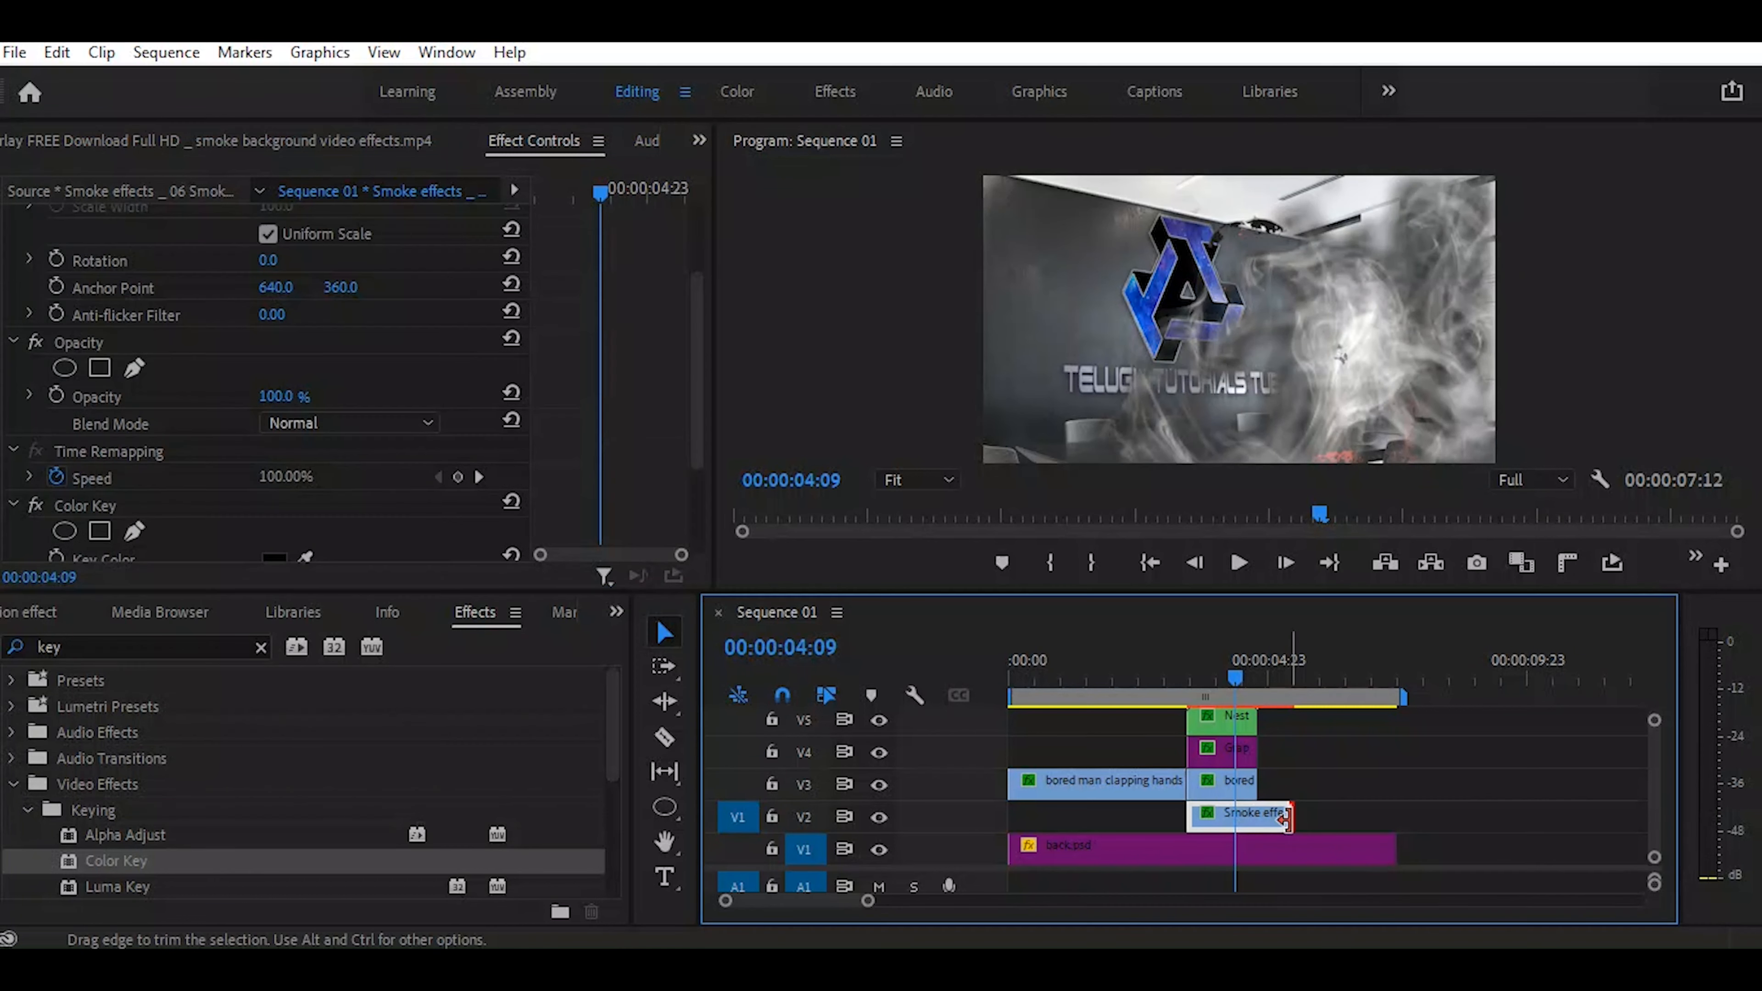
{"action": "left_click_drag", "start_coordinate": [1280, 821], "coordinate": [1275, 821]}
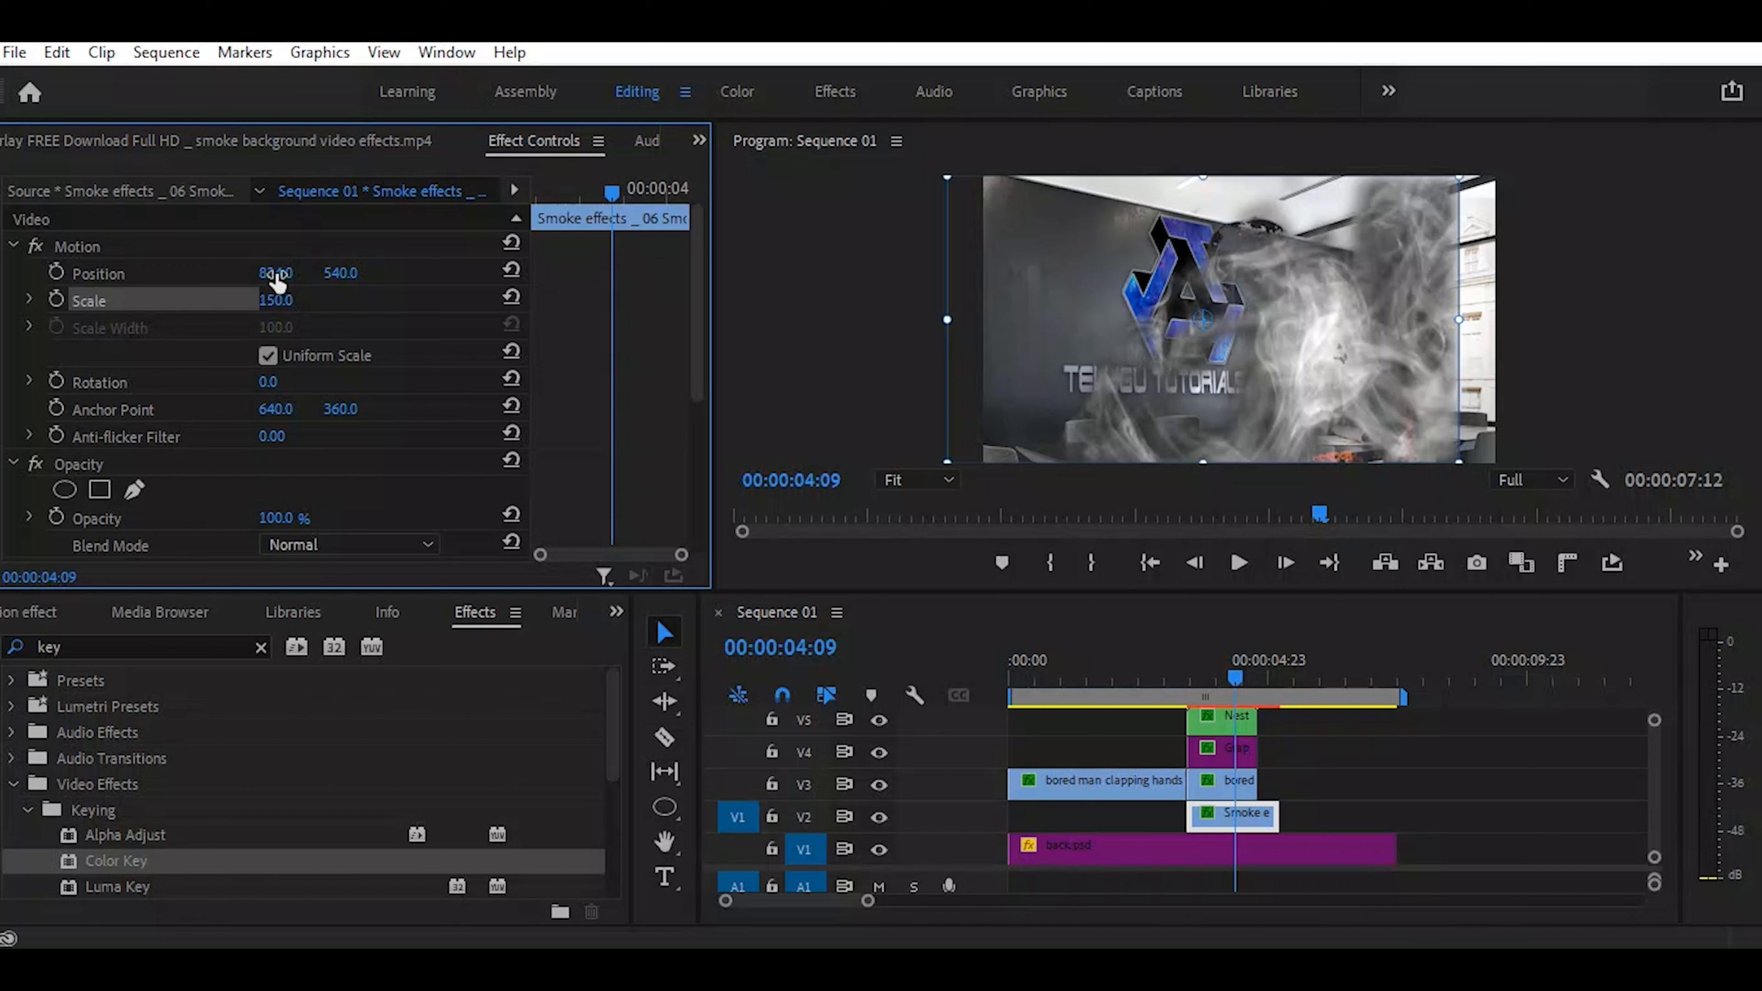
{"action": "left_click_drag", "start_coordinate": [277, 282], "coordinate": [241, 282]}
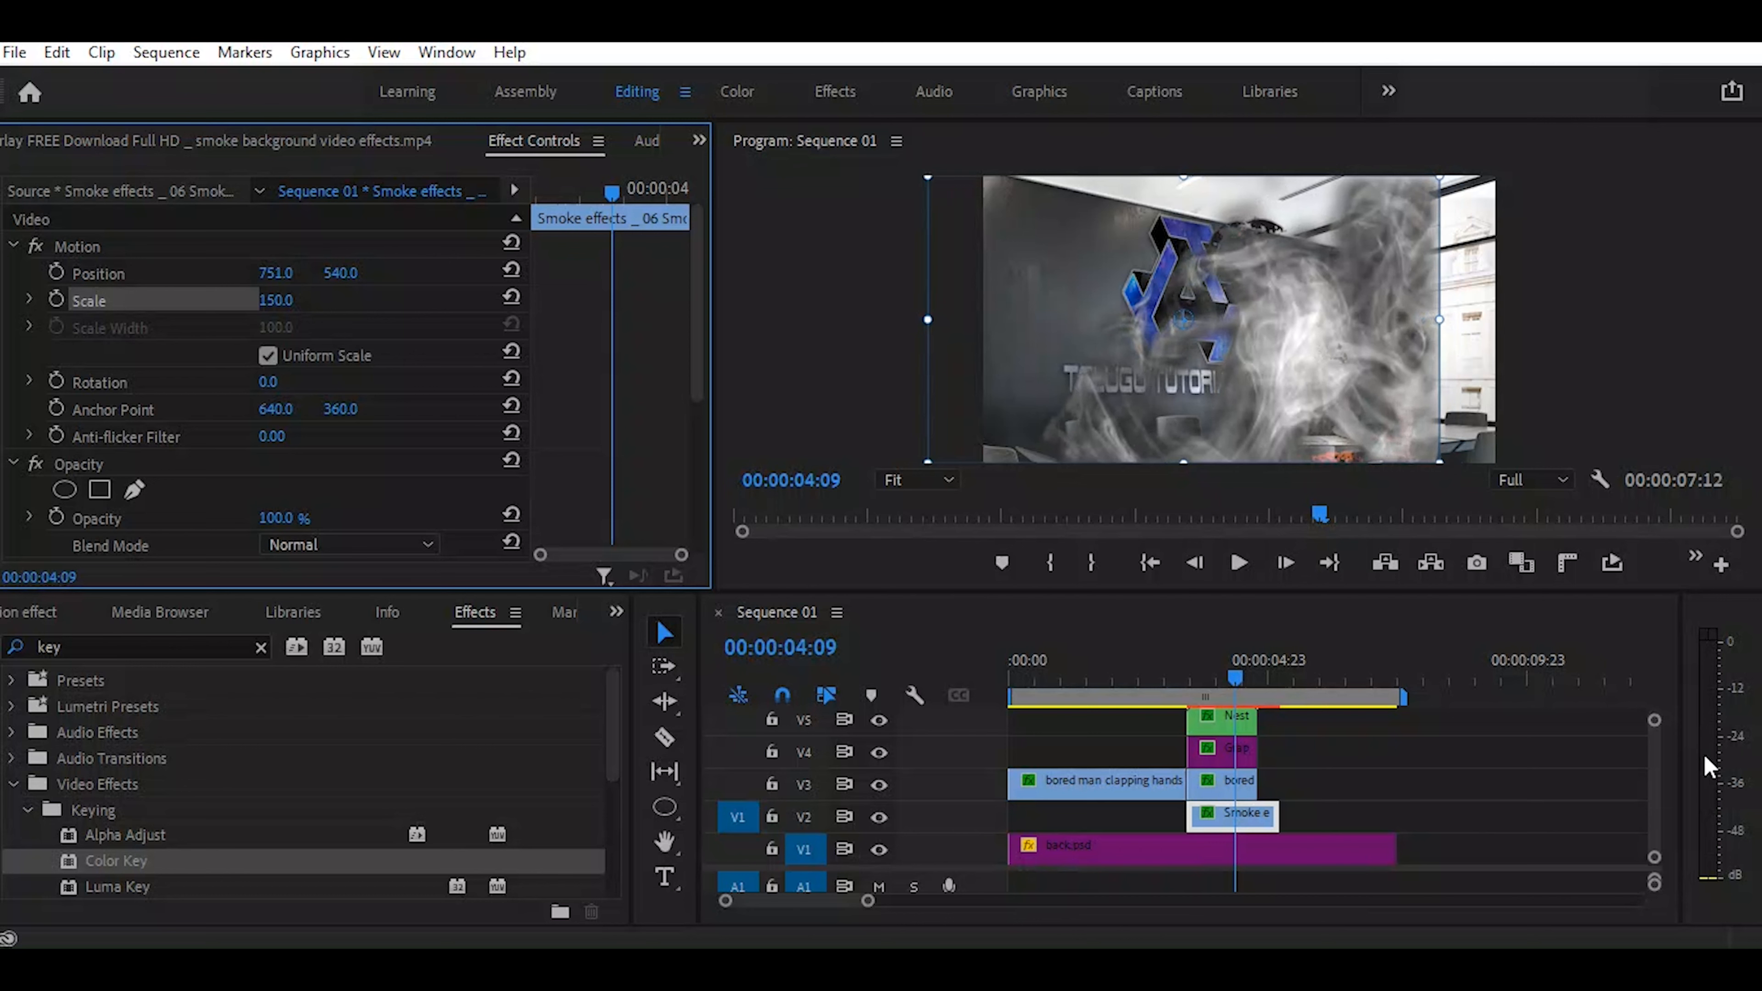
Add an elliptical opacity mask to the smoke clip and fit it around the area where the man stood
{"action": "left_click", "coordinate": [65, 489]}
{"action": "left_click_drag", "start_coordinate": [1125, 352], "coordinate": [1169, 363]}
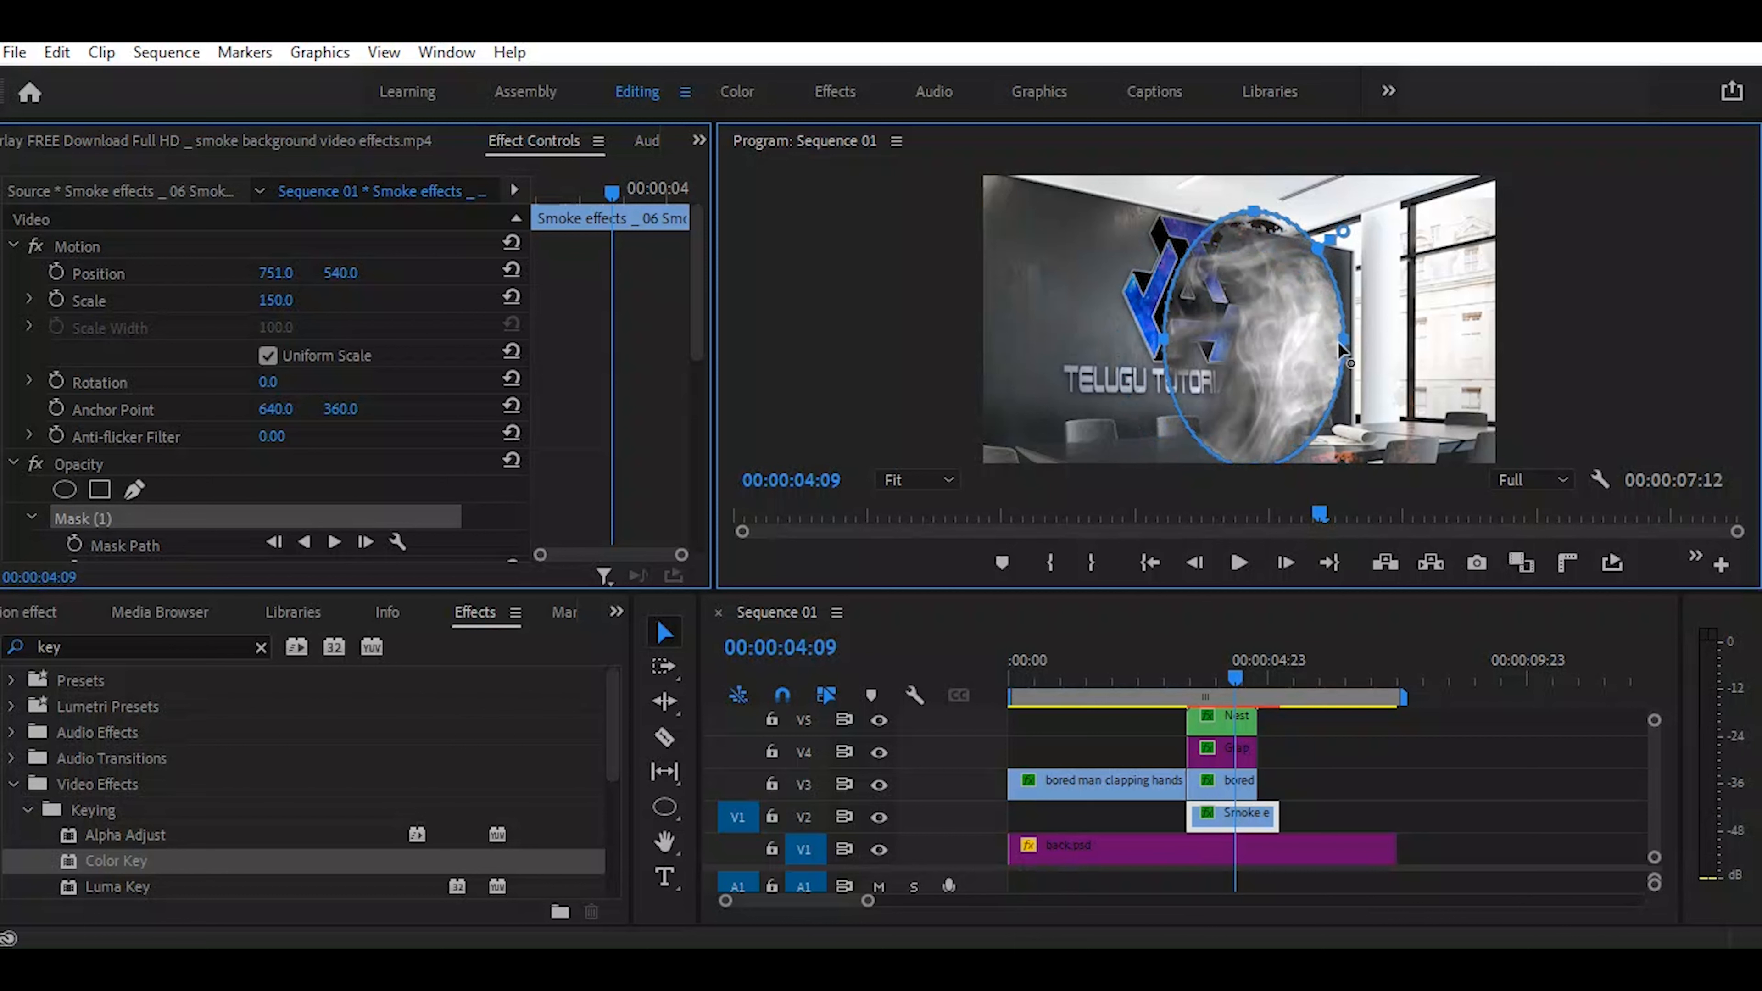
{"action": "left_click_drag", "start_coordinate": [1342, 341], "coordinate": [1348, 341]}
{"action": "left_click_drag", "start_coordinate": [1350, 341], "coordinate": [1357, 341]}
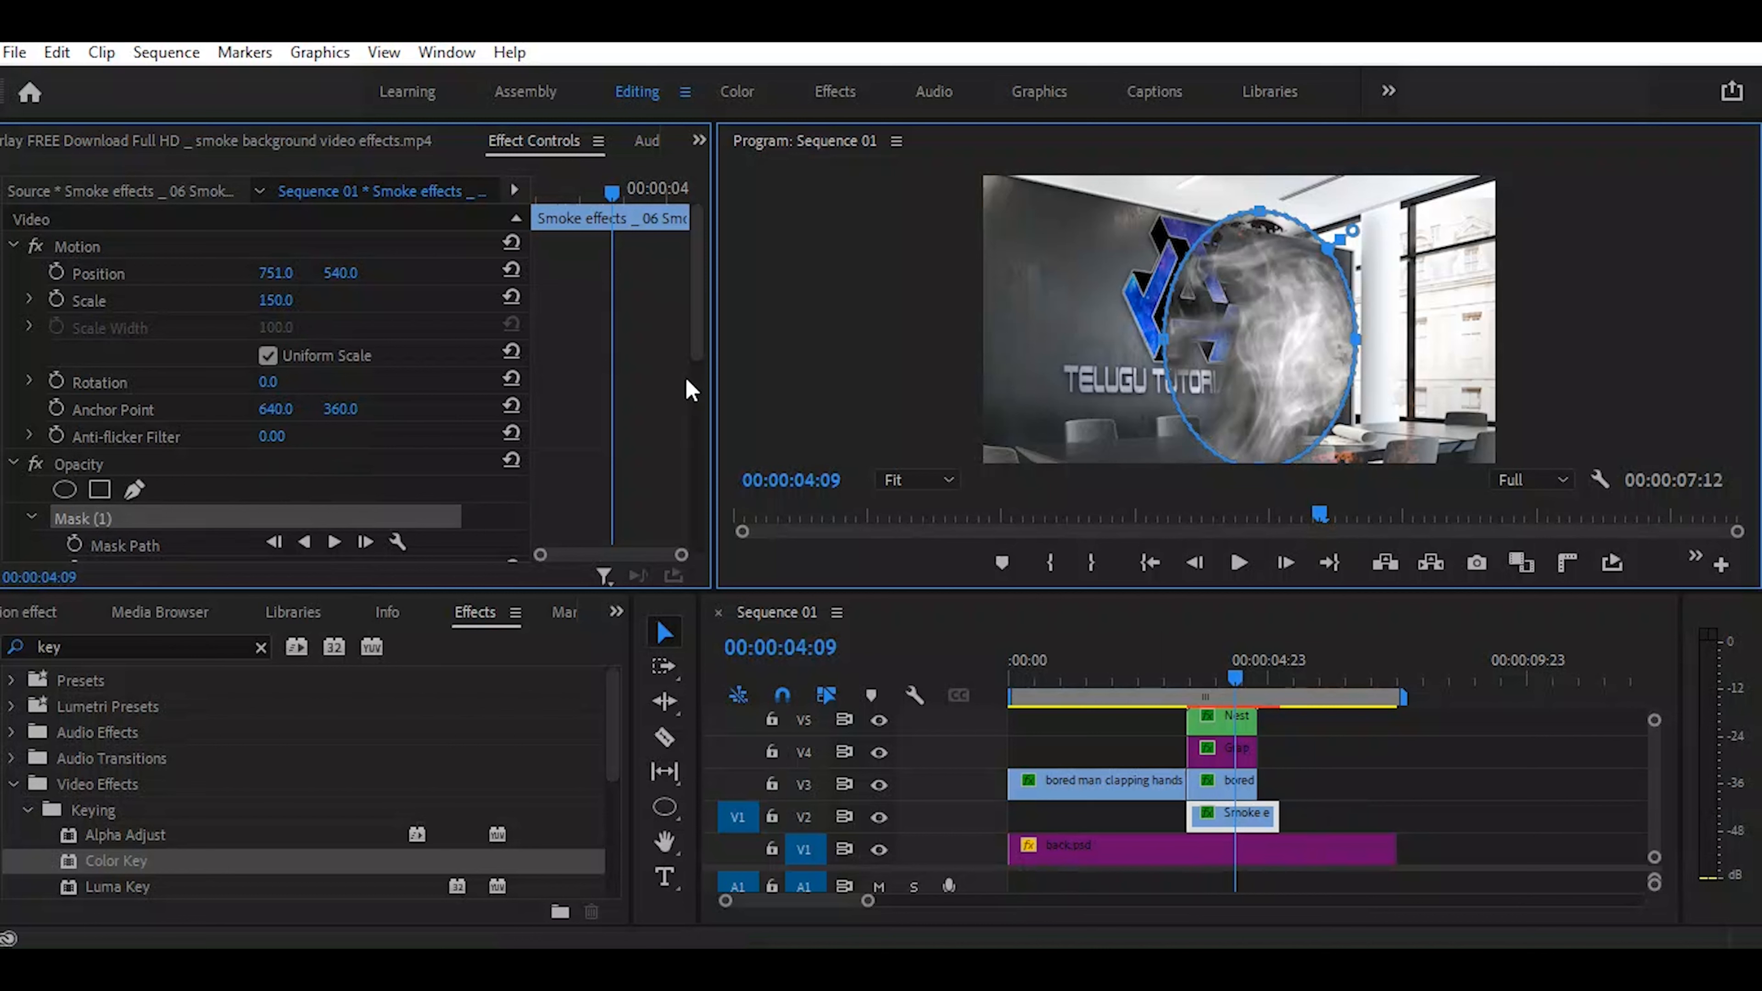
Set the smoke clip's blend mode to Screen and its opacity to 40%
{"action": "left_click_drag", "start_coordinate": [697, 322], "coordinate": [698, 479]}
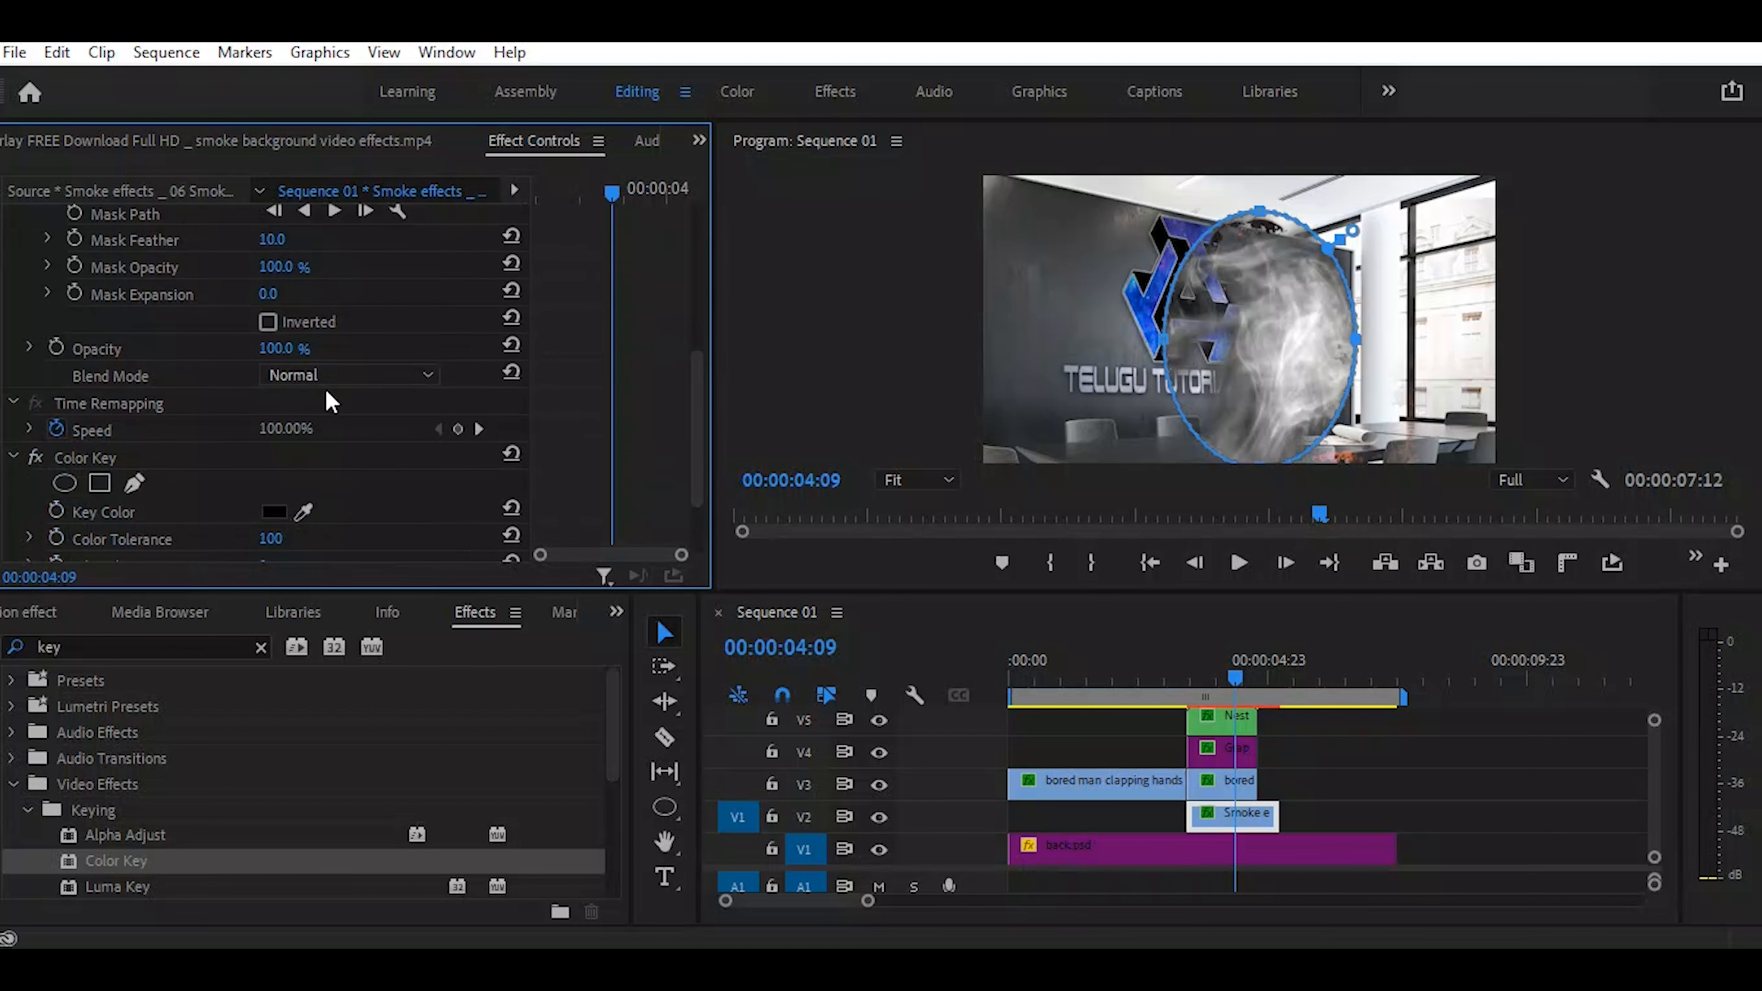
{"action": "left_click", "coordinate": [334, 374]}
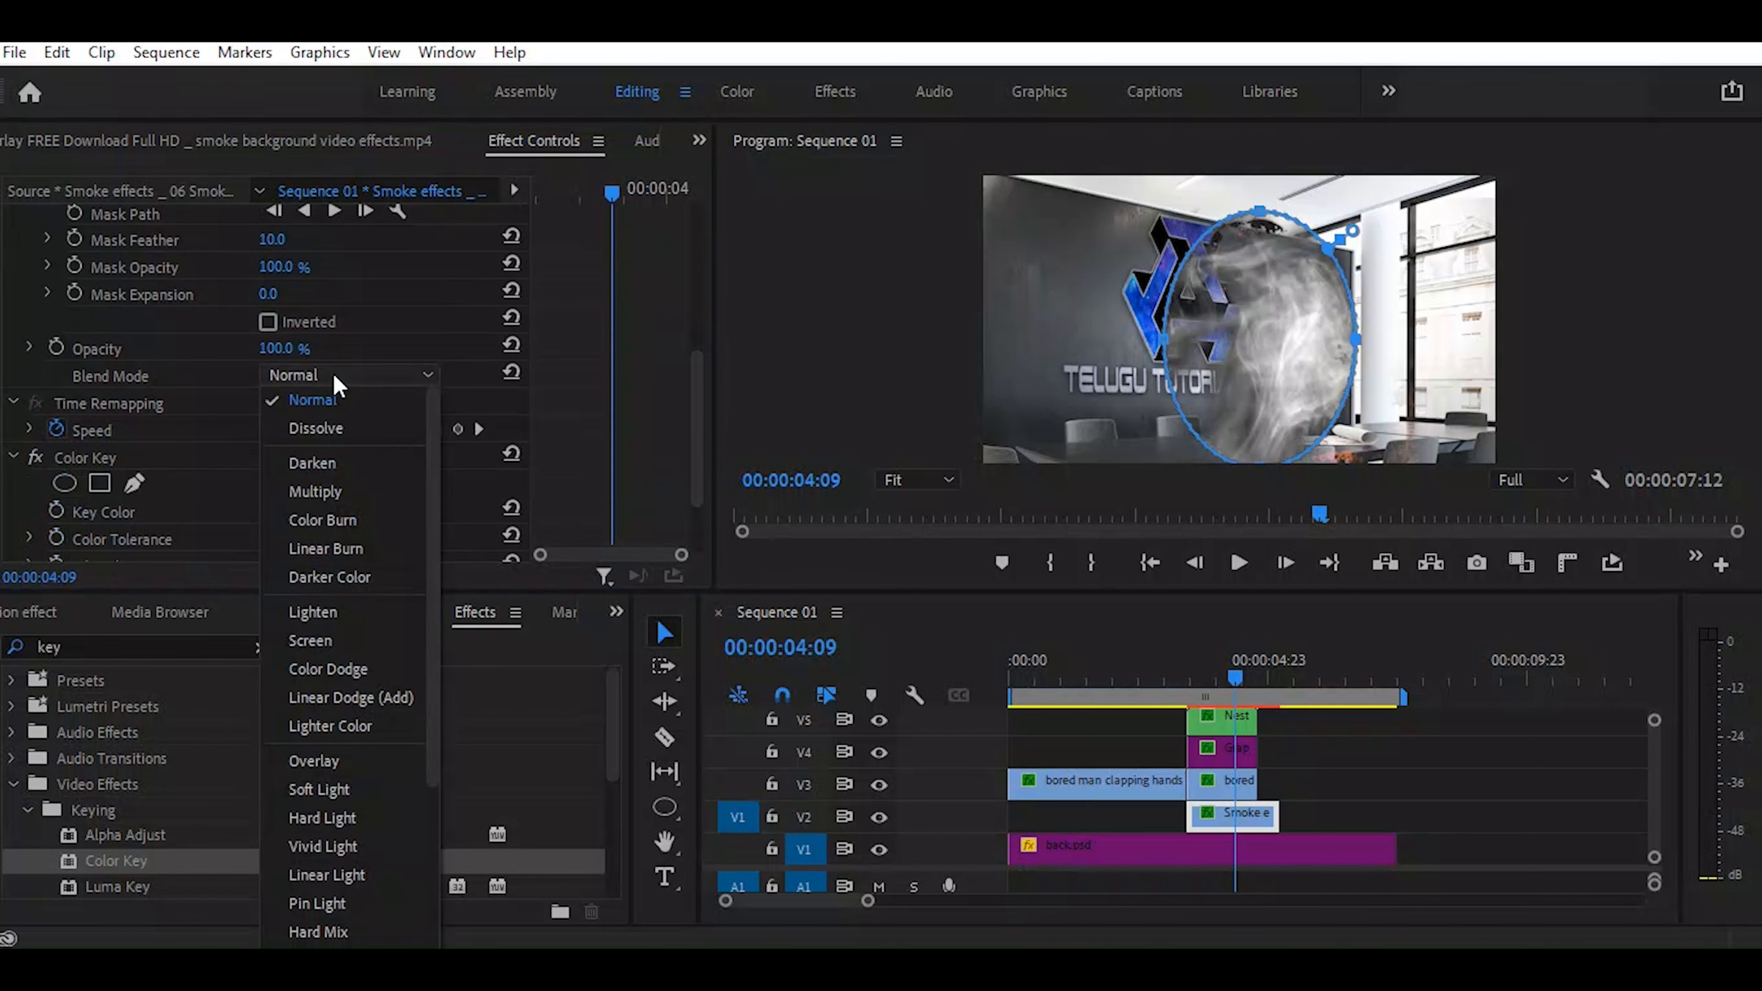
{"action": "left_click", "coordinate": [334, 632]}
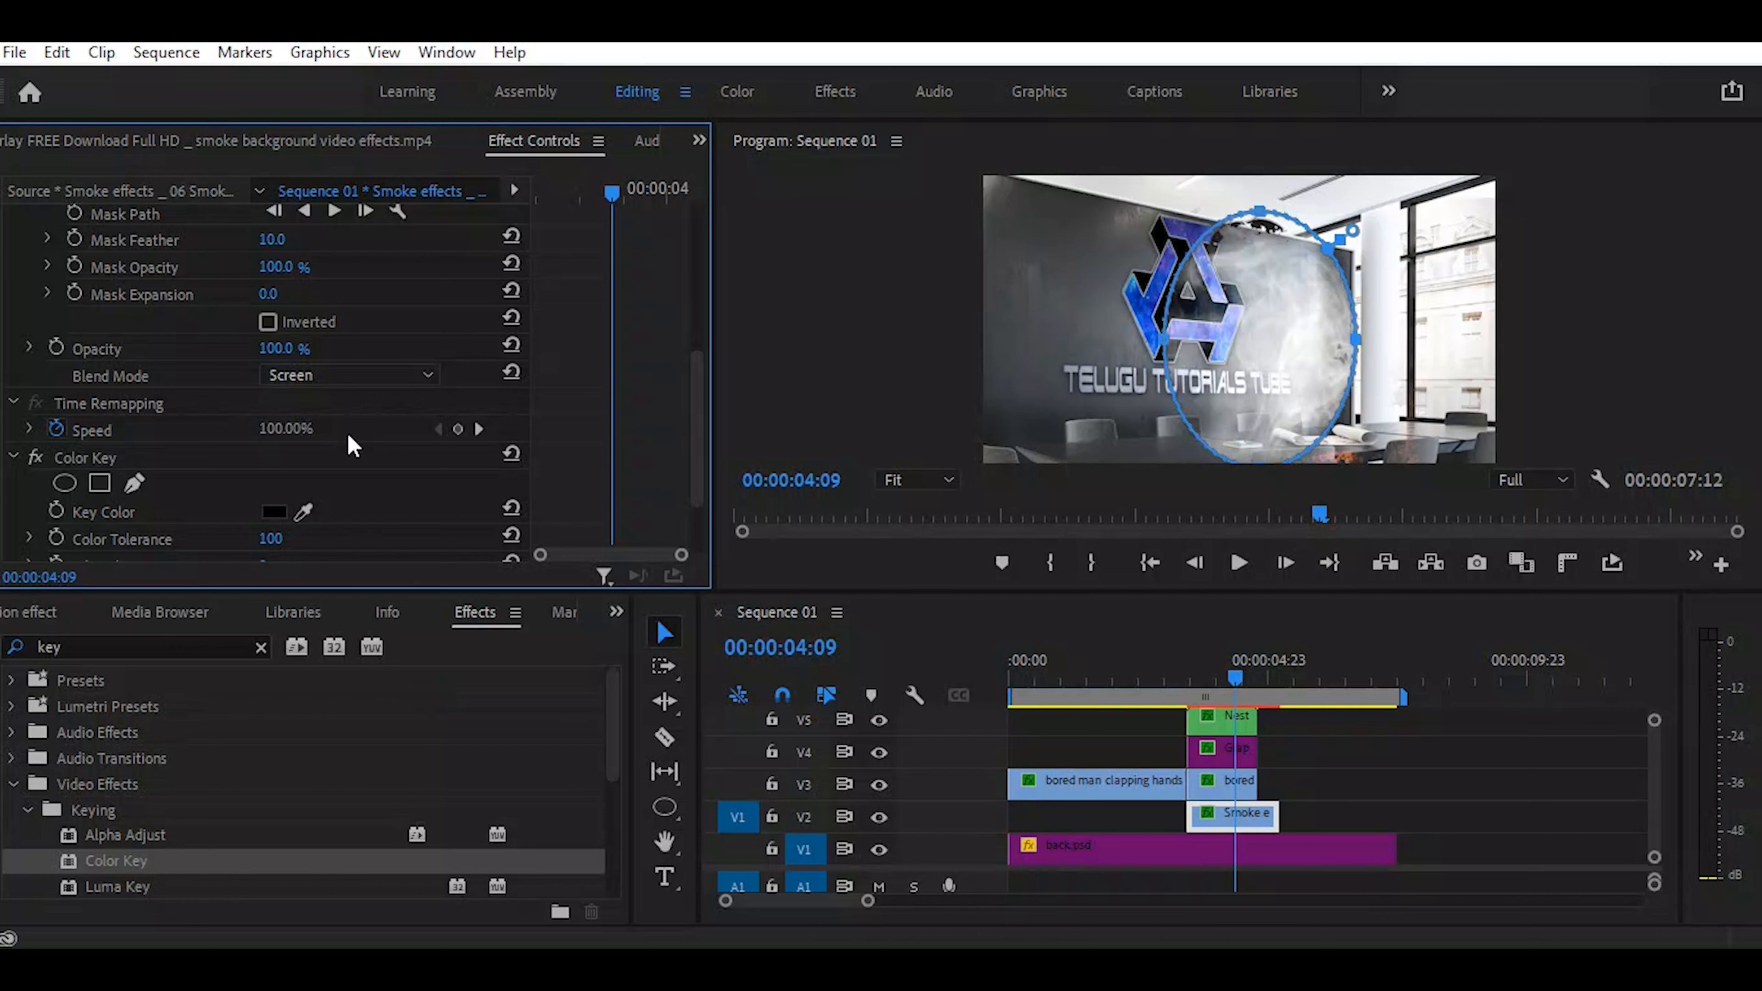
{"action": "left_click", "coordinate": [278, 355]}
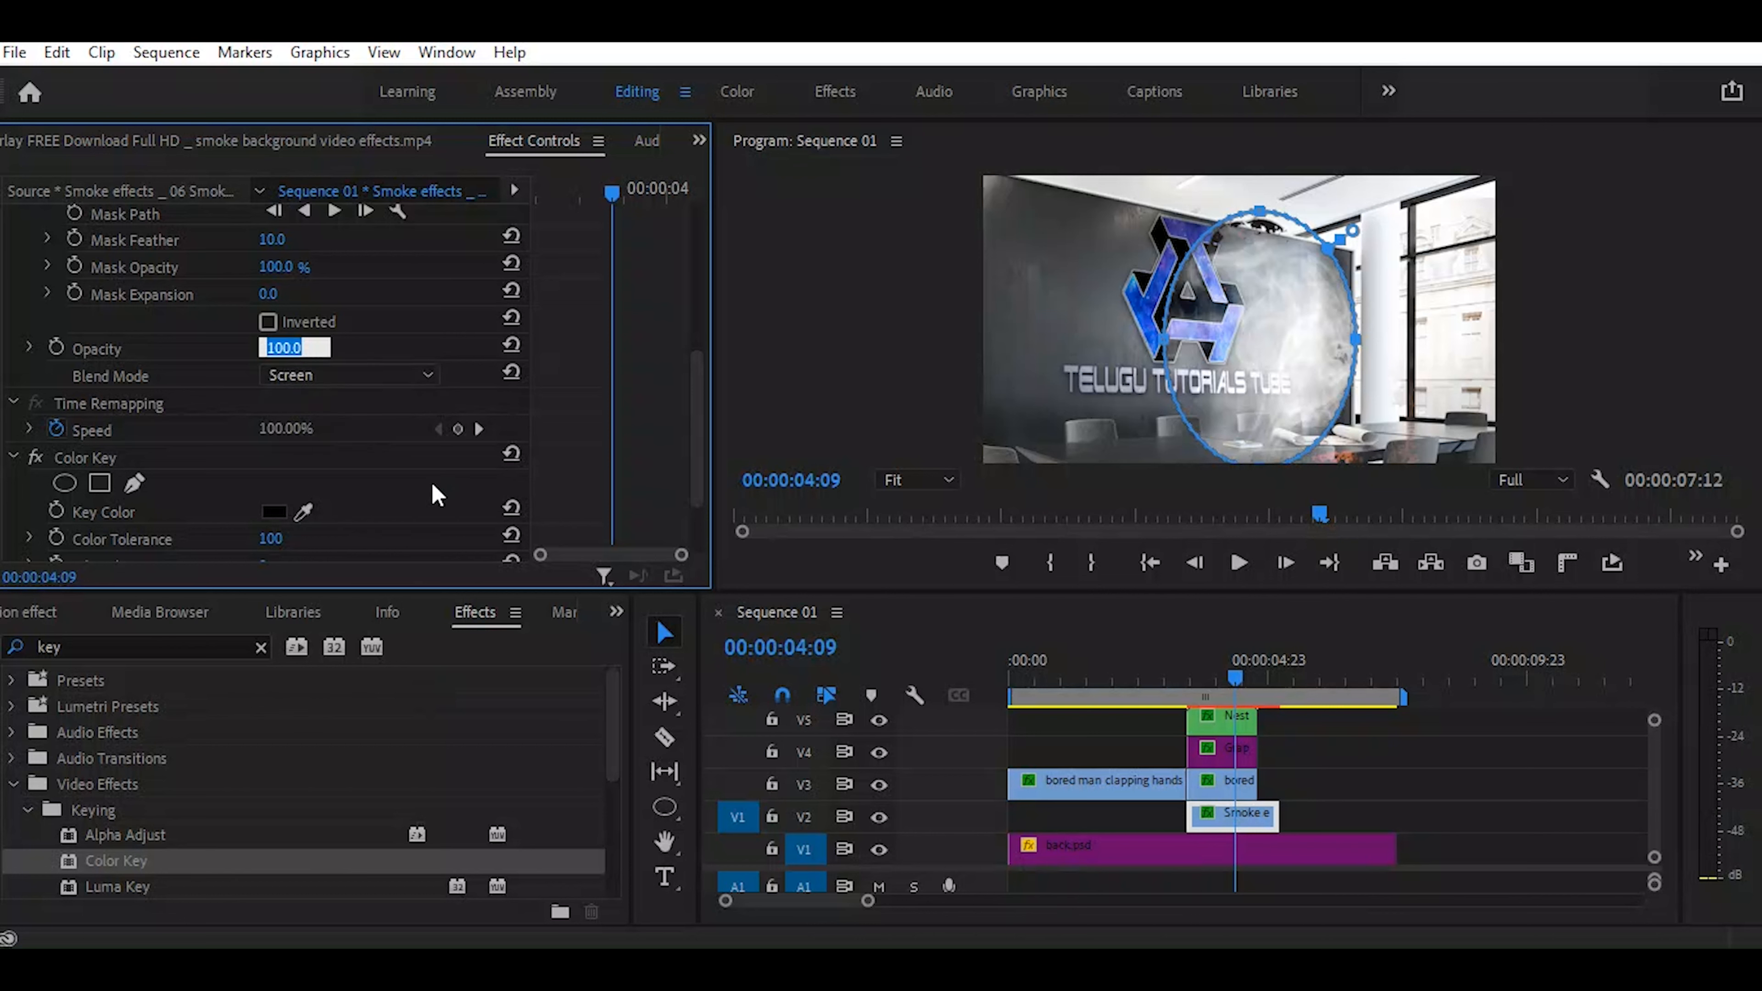
{"action": "type", "text": "40"}
{"action": "key", "text": "Return"}
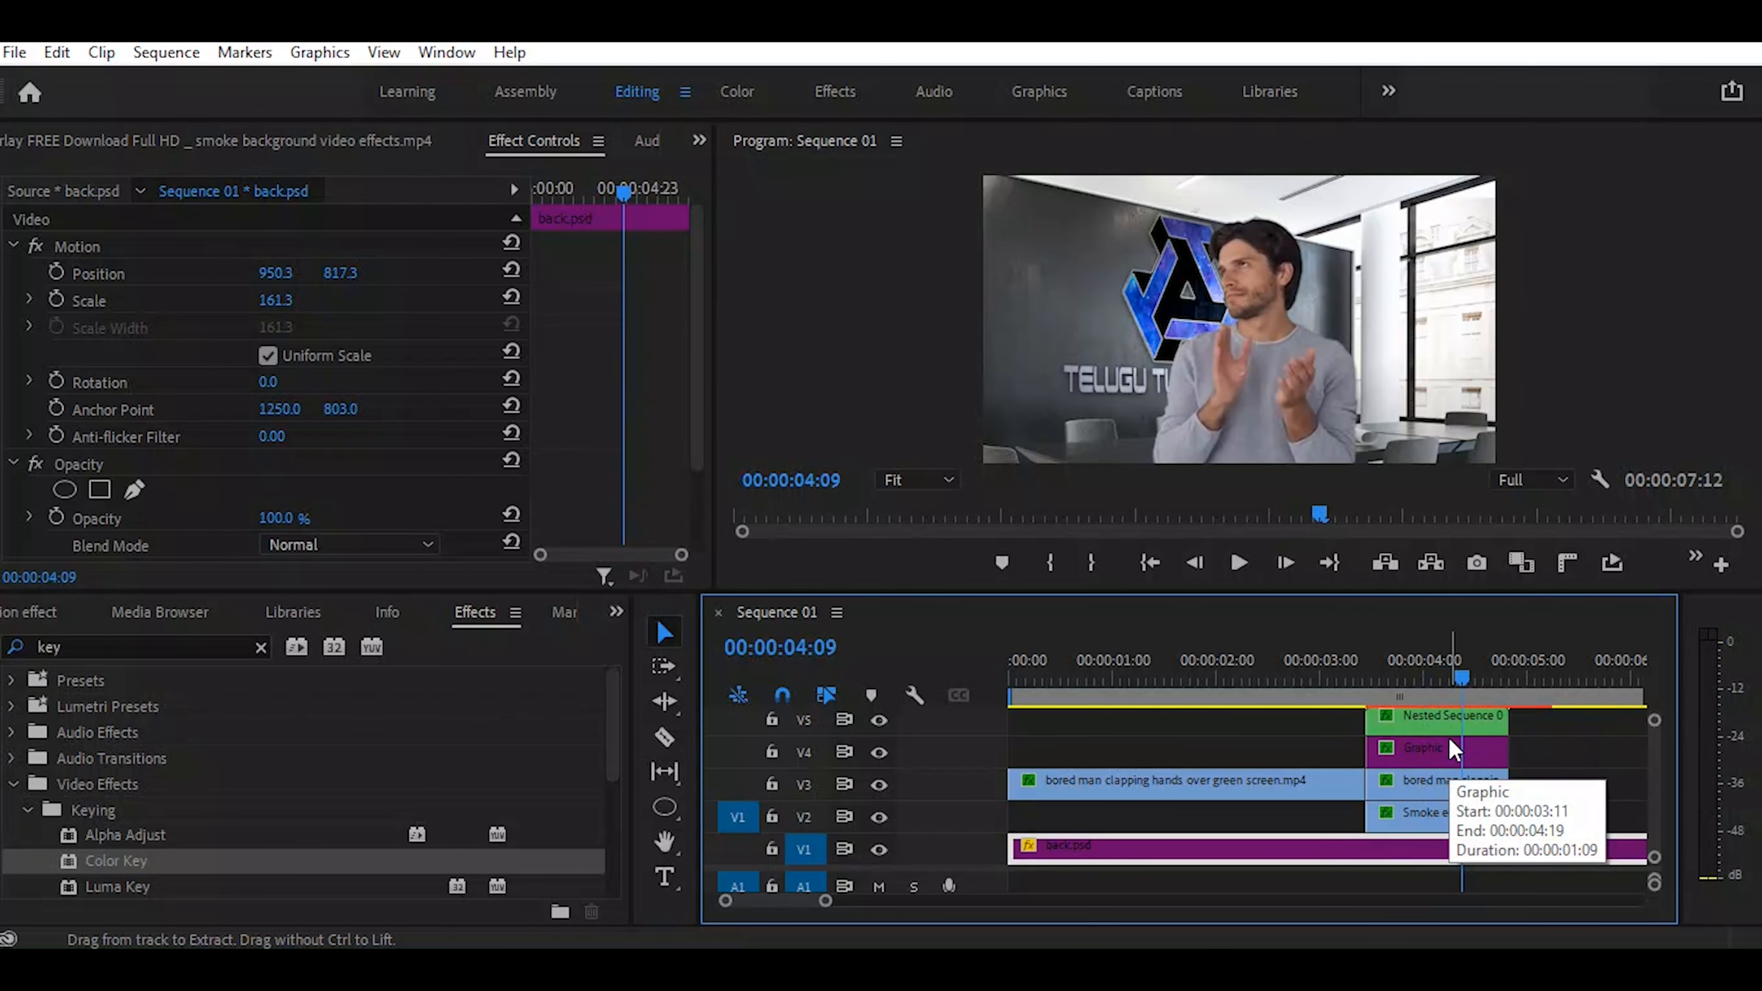
{"action": "left_click", "coordinate": [1448, 738]}
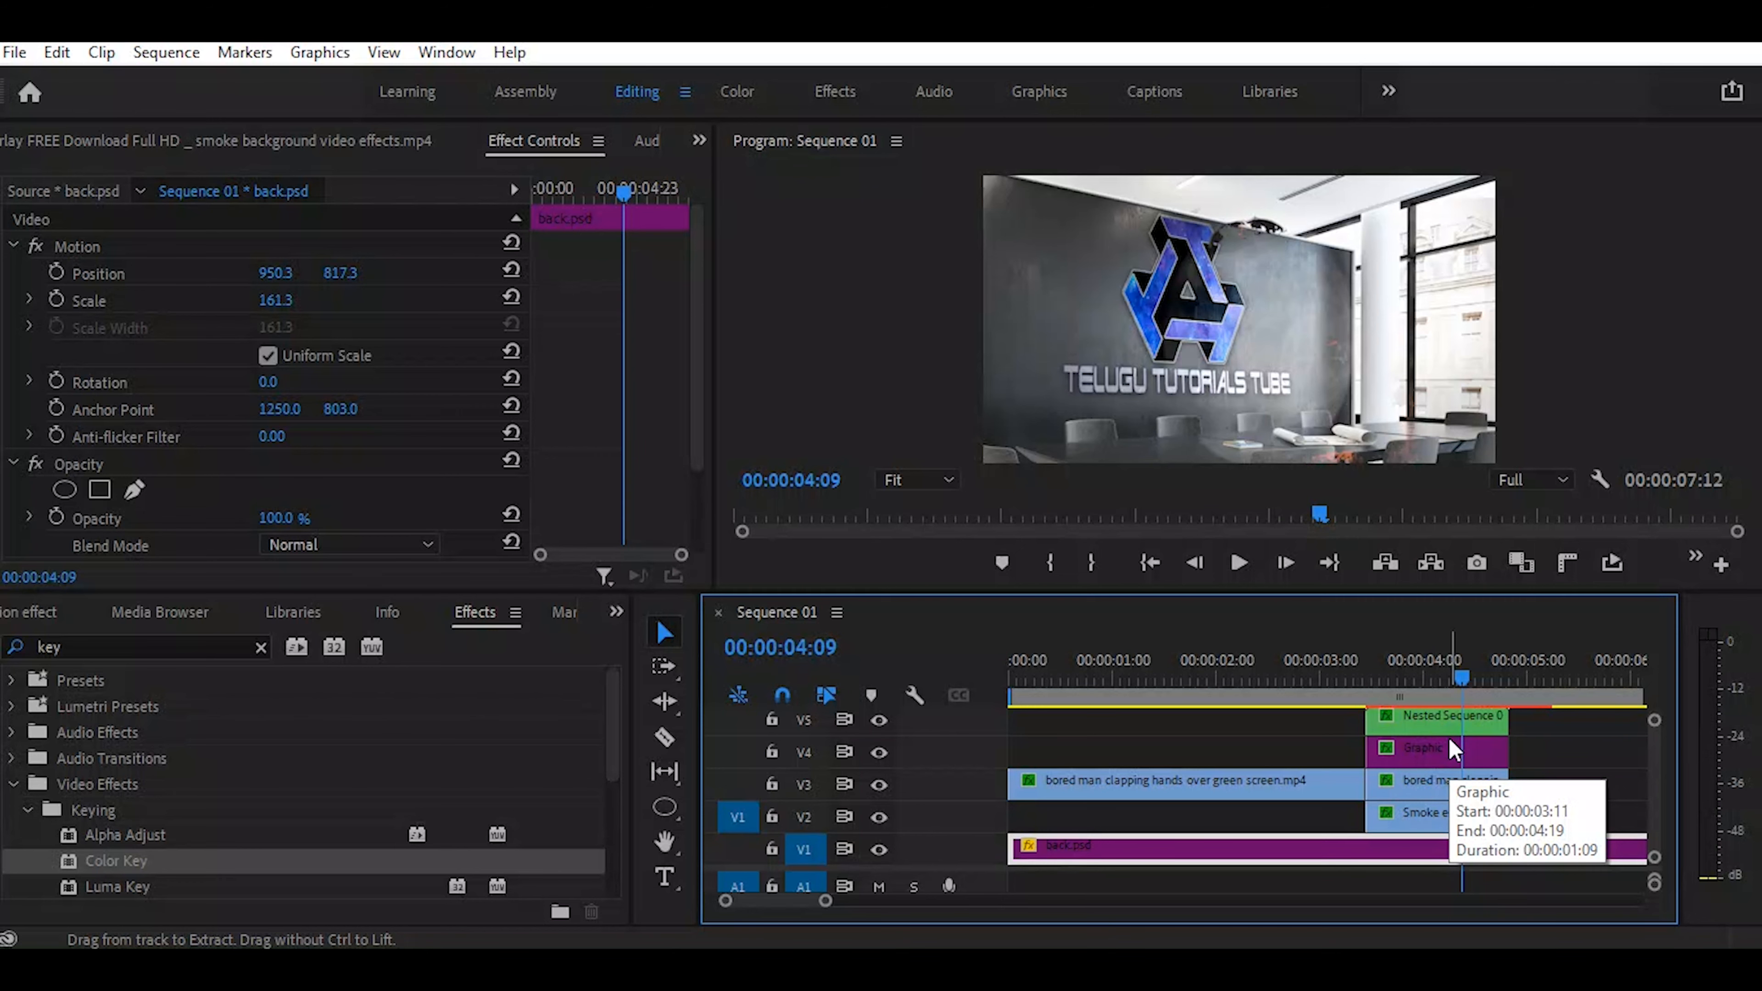
{"action": "key", "text": "ctrl+m"}
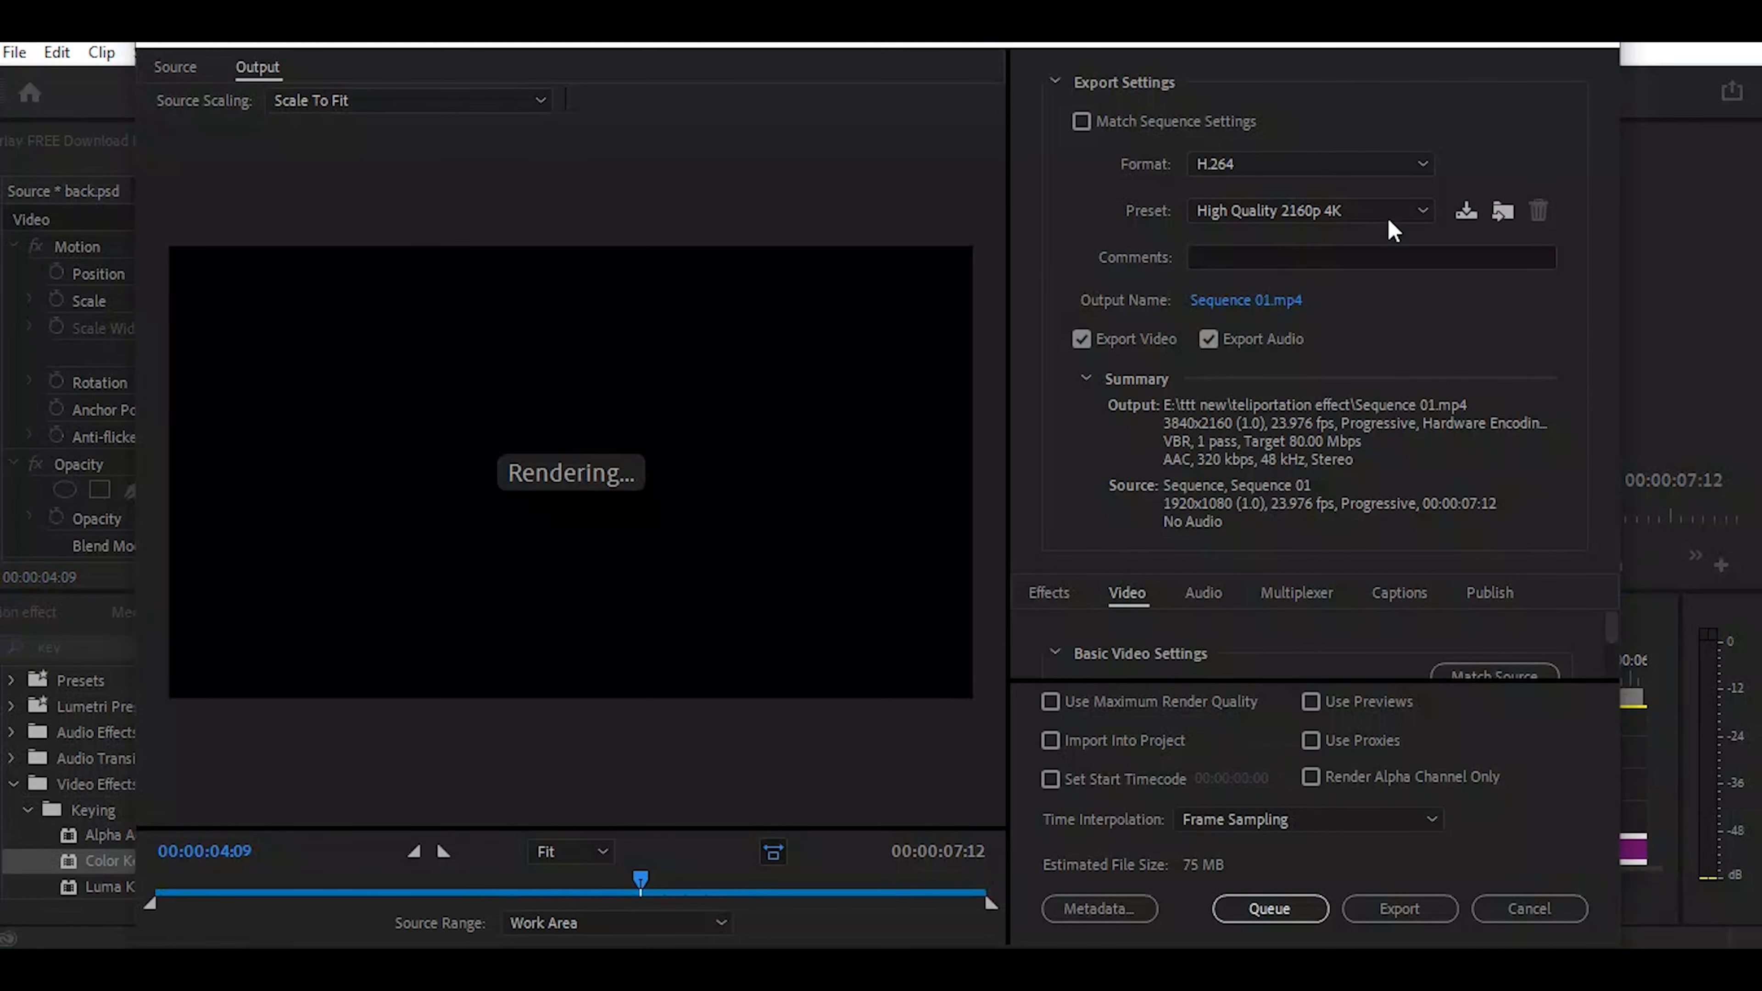
{"action": "left_click", "coordinate": [1531, 910]}
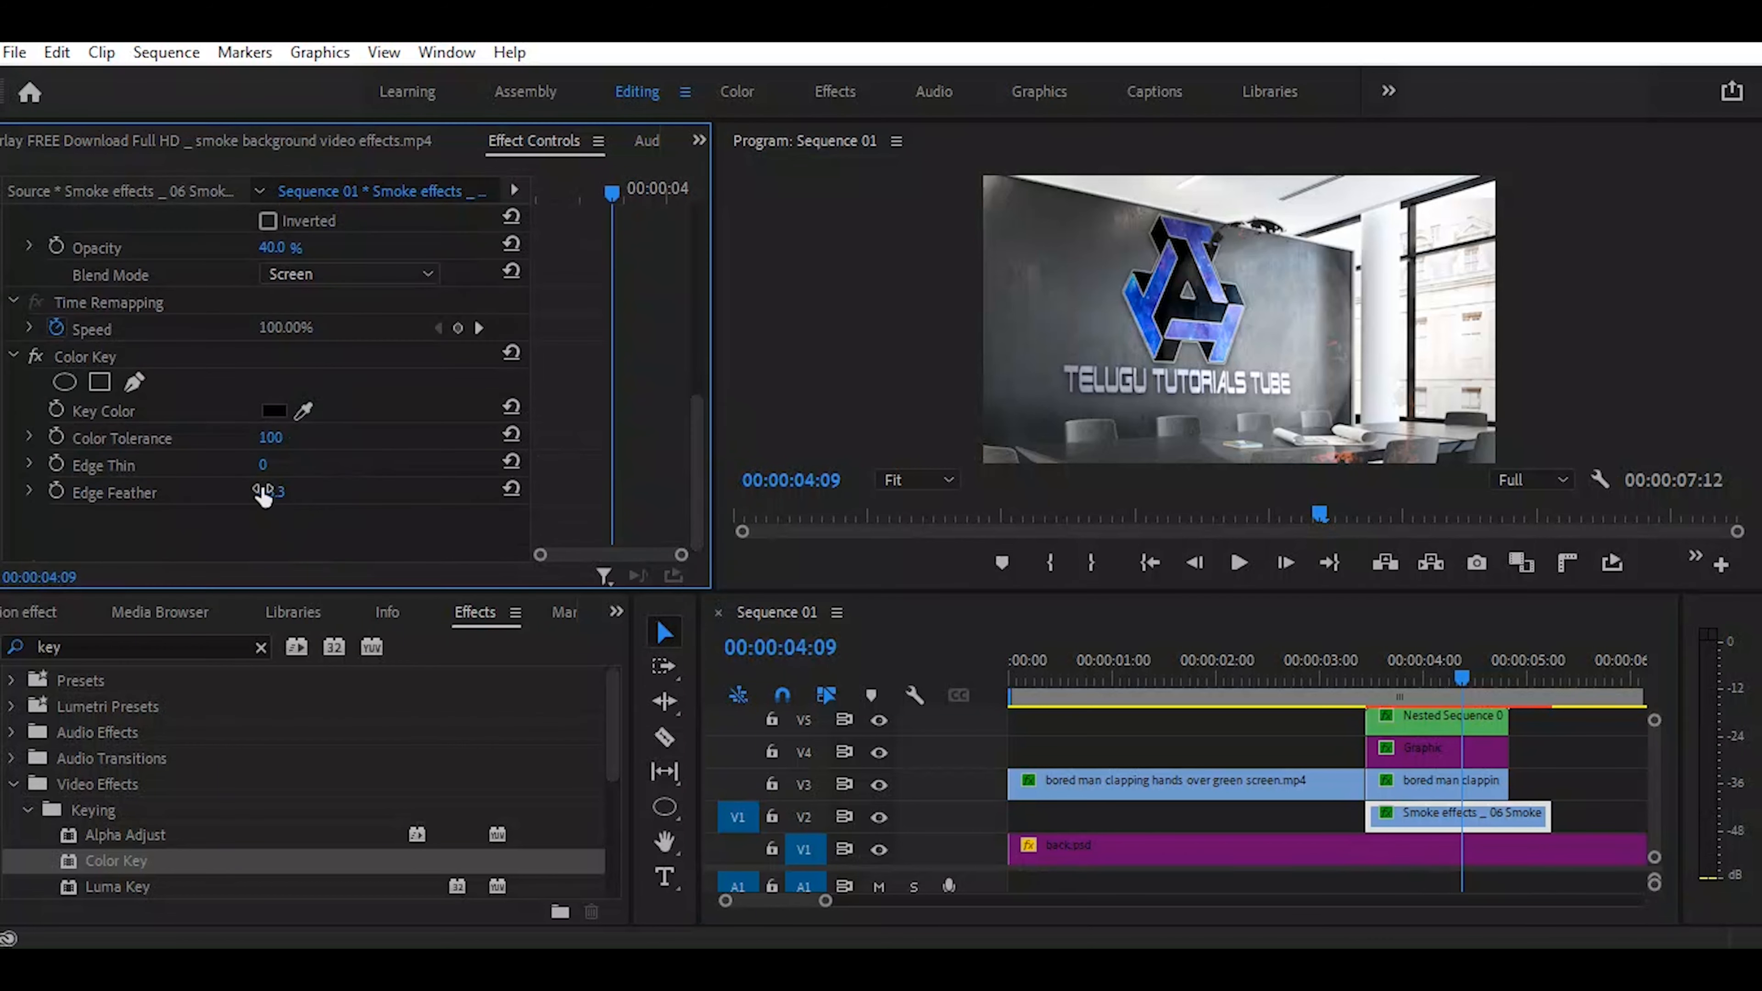
Soften the smoke clip by setting the Color Key Edge Feather to 53.9 and the mask's feather to 228
{"action": "left_click_drag", "start_coordinate": [281, 495], "coordinate": [295, 497]}
{"action": "scroll", "coordinate": [337, 428], "scroll_direction": "up", "scroll_amount": 3}
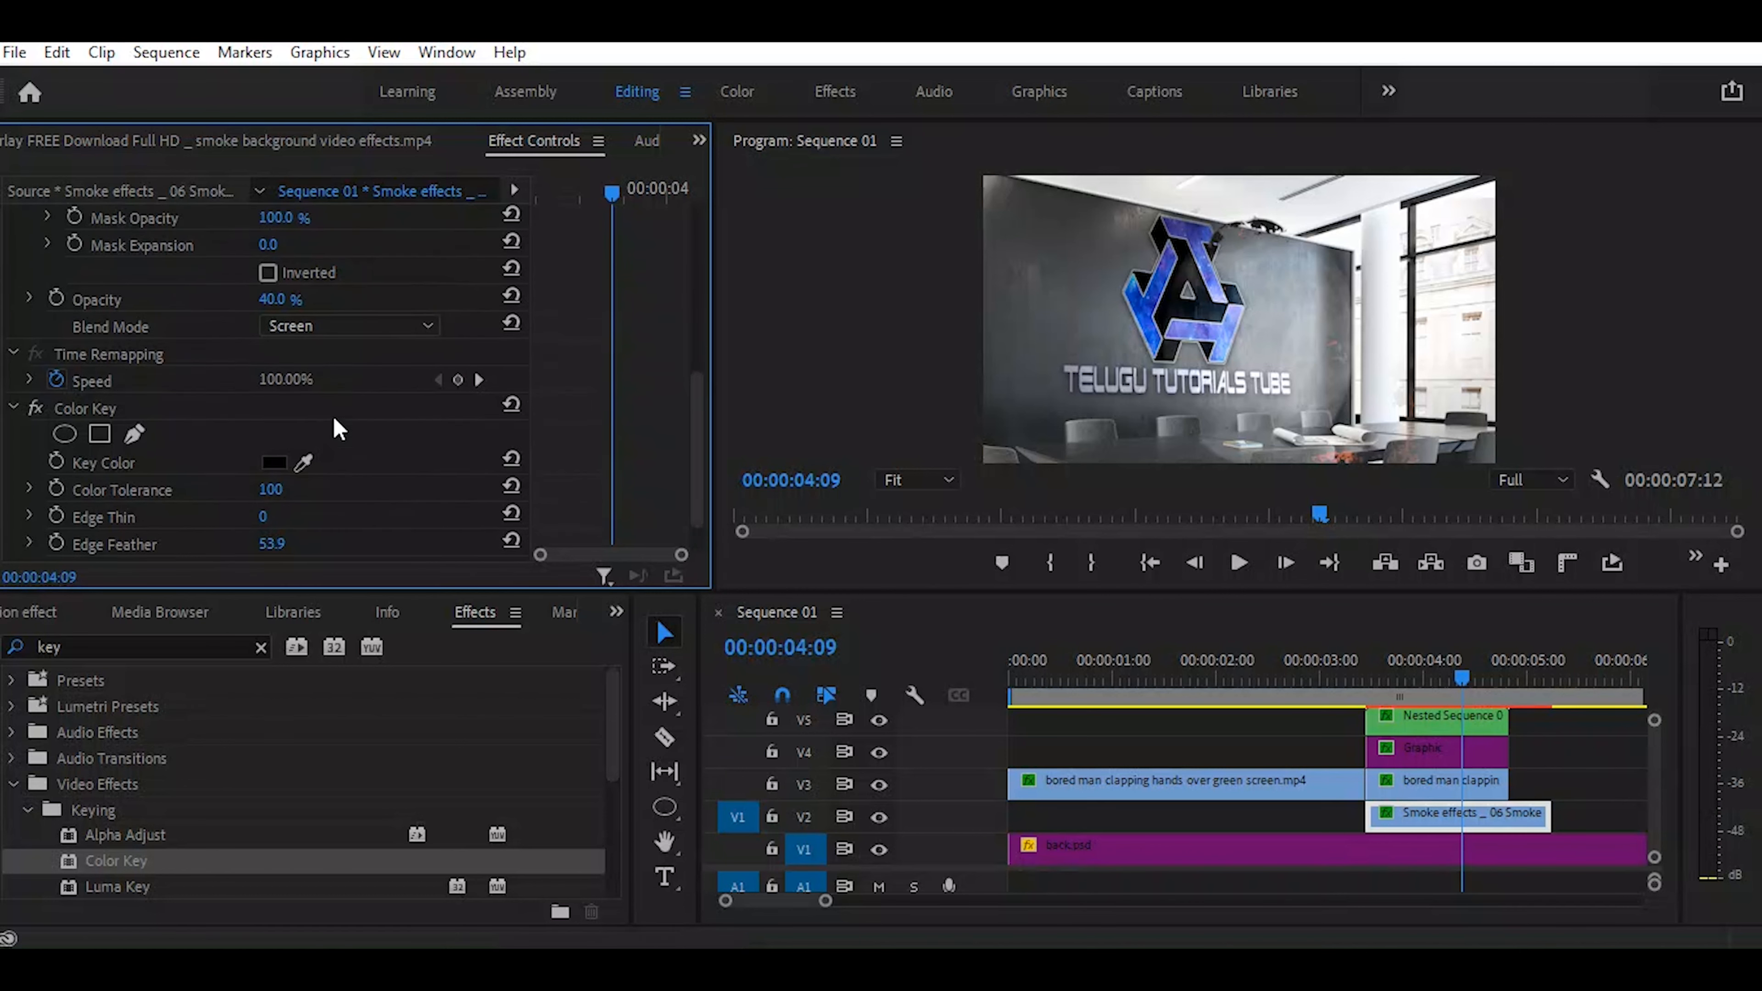
{"action": "scroll", "coordinate": [337, 429], "scroll_direction": "up", "scroll_amount": 1}
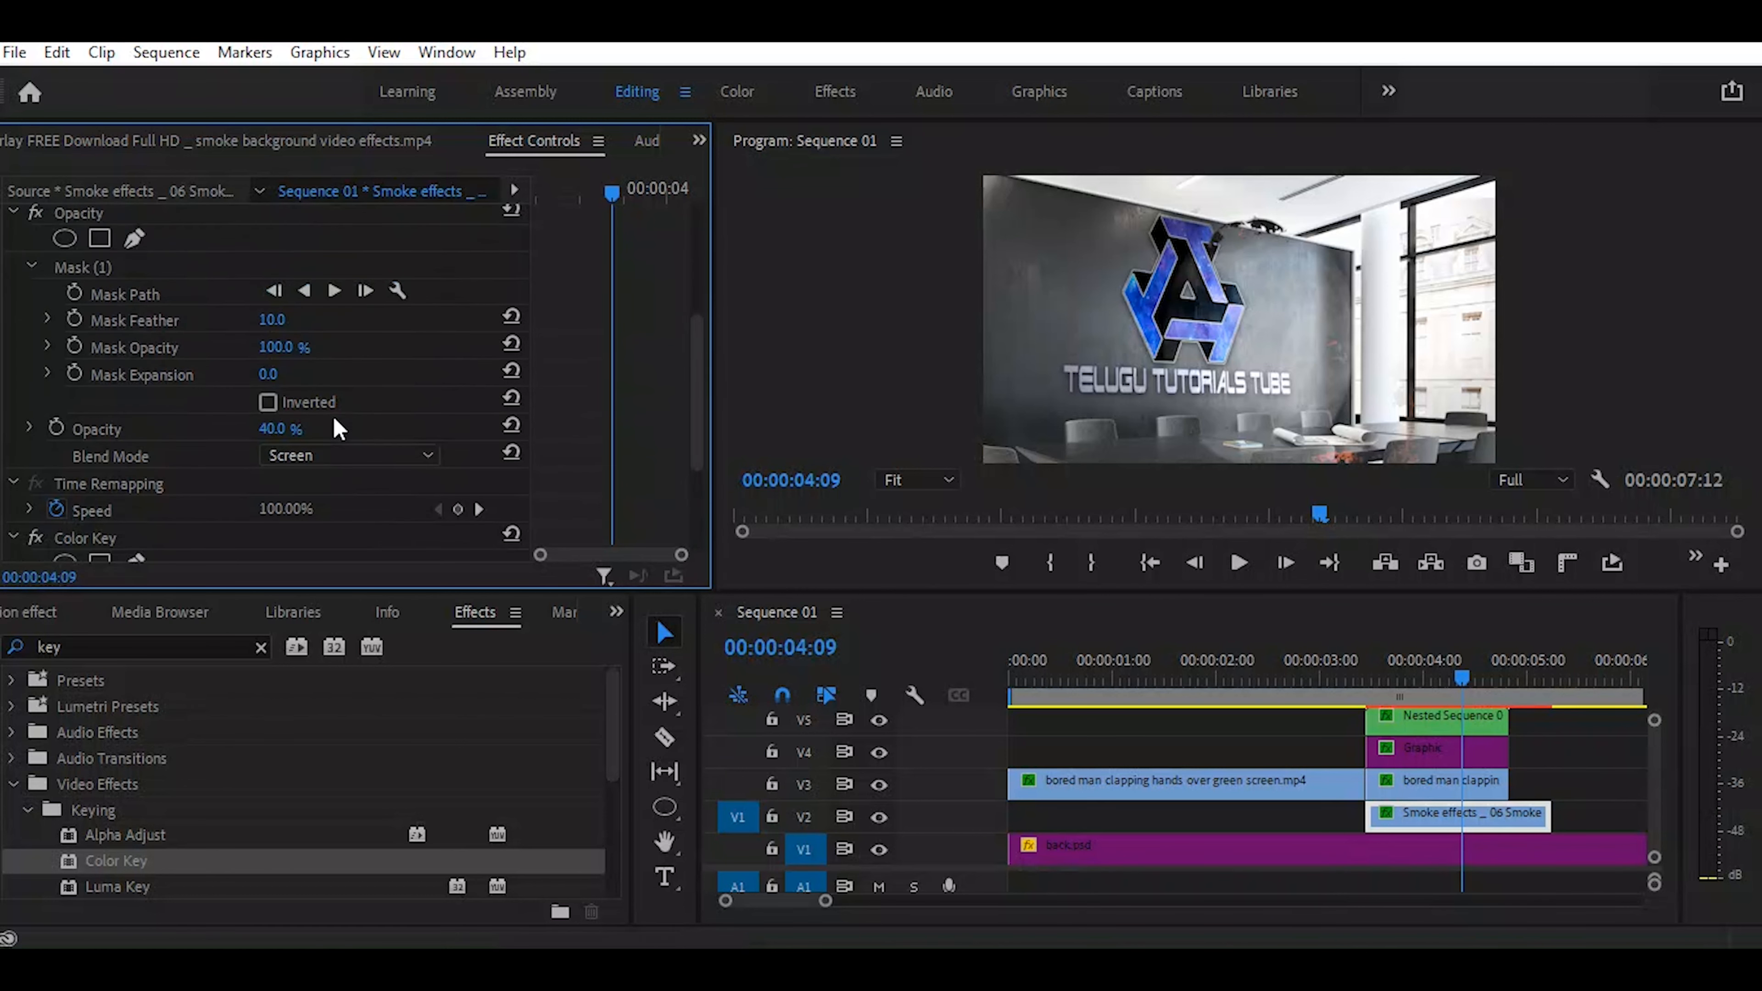
{"action": "scroll", "coordinate": [338, 429], "scroll_direction": "up", "scroll_amount": 1}
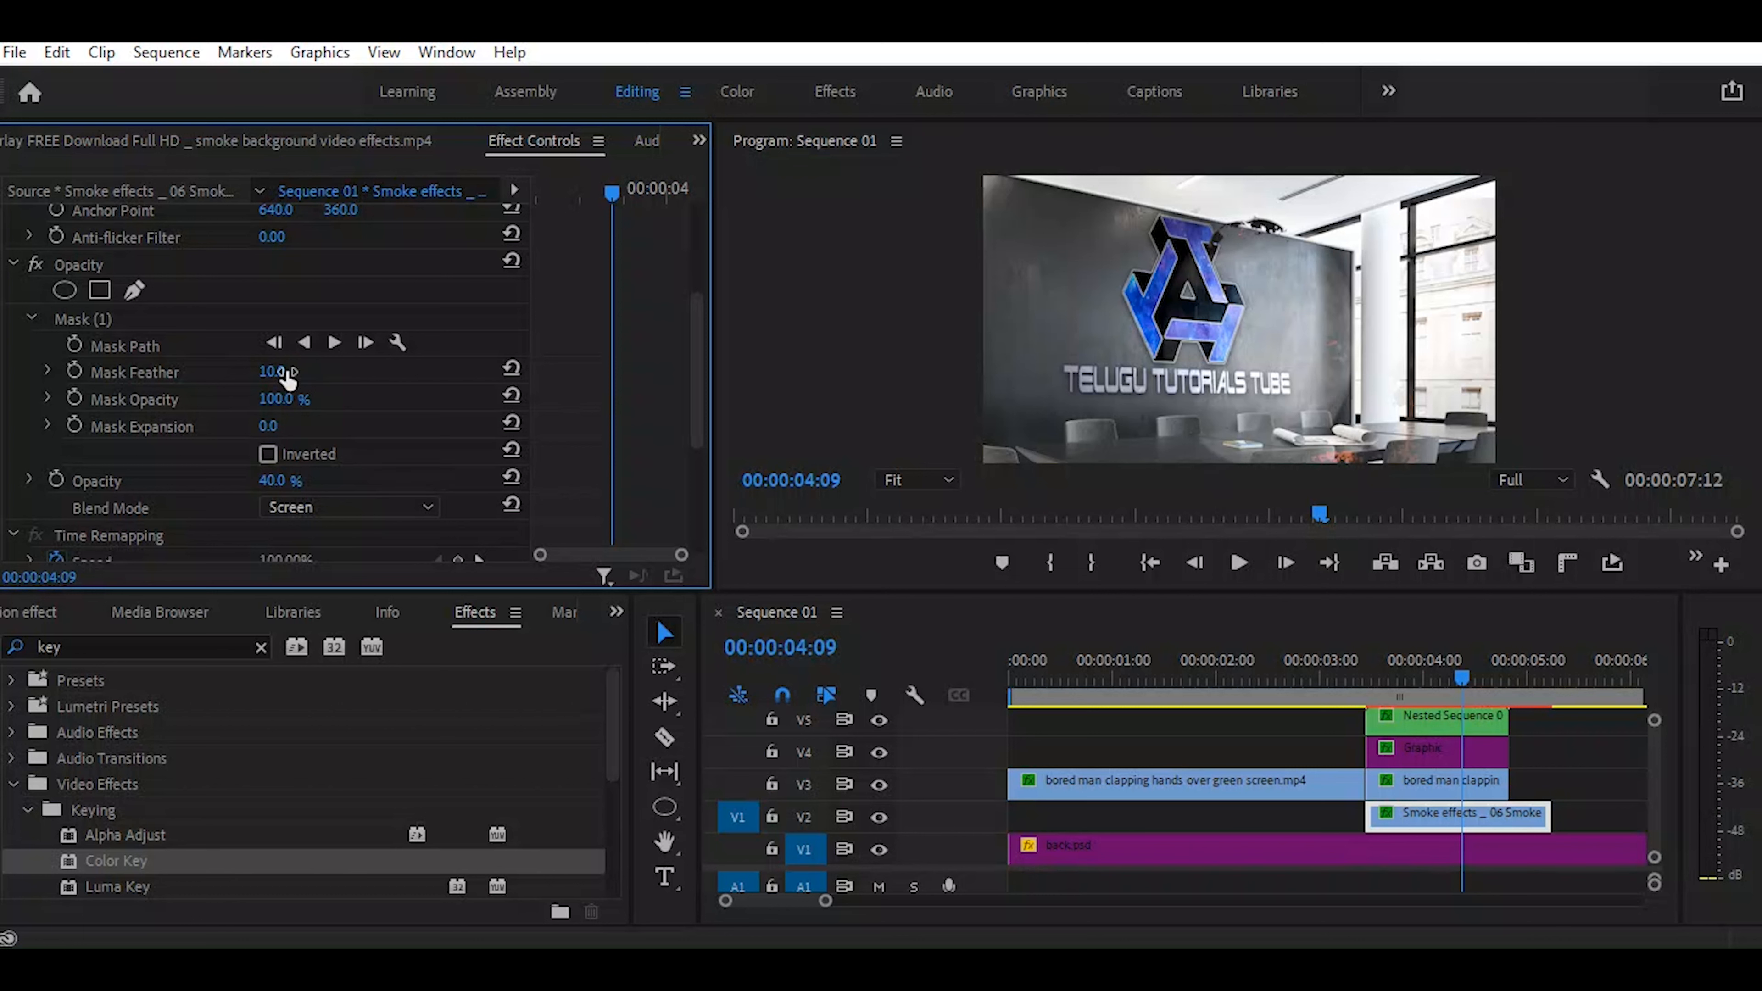
{"action": "left_click_drag", "start_coordinate": [271, 372], "coordinate": [381, 371]}
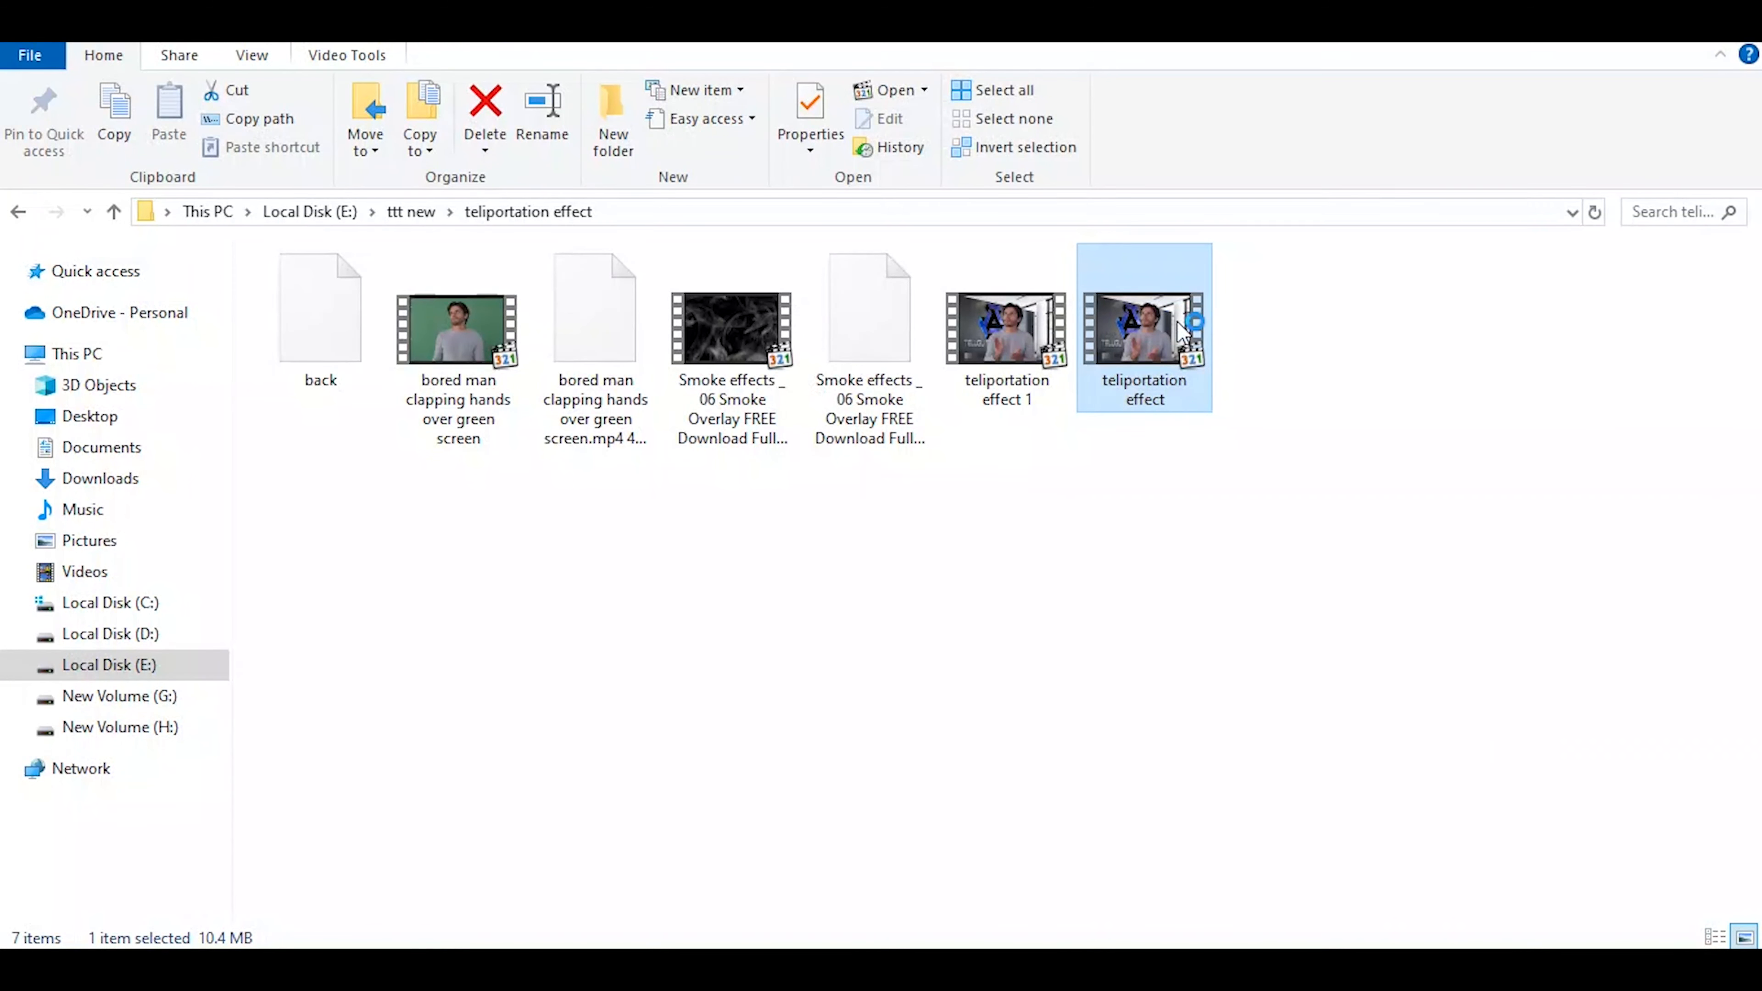
Switch to the teliportation effect folder in File Explorer and play the "teliportation effect" video, replaying the disappearance around 00:04
{"action": "double_click", "coordinate": [1183, 333]}
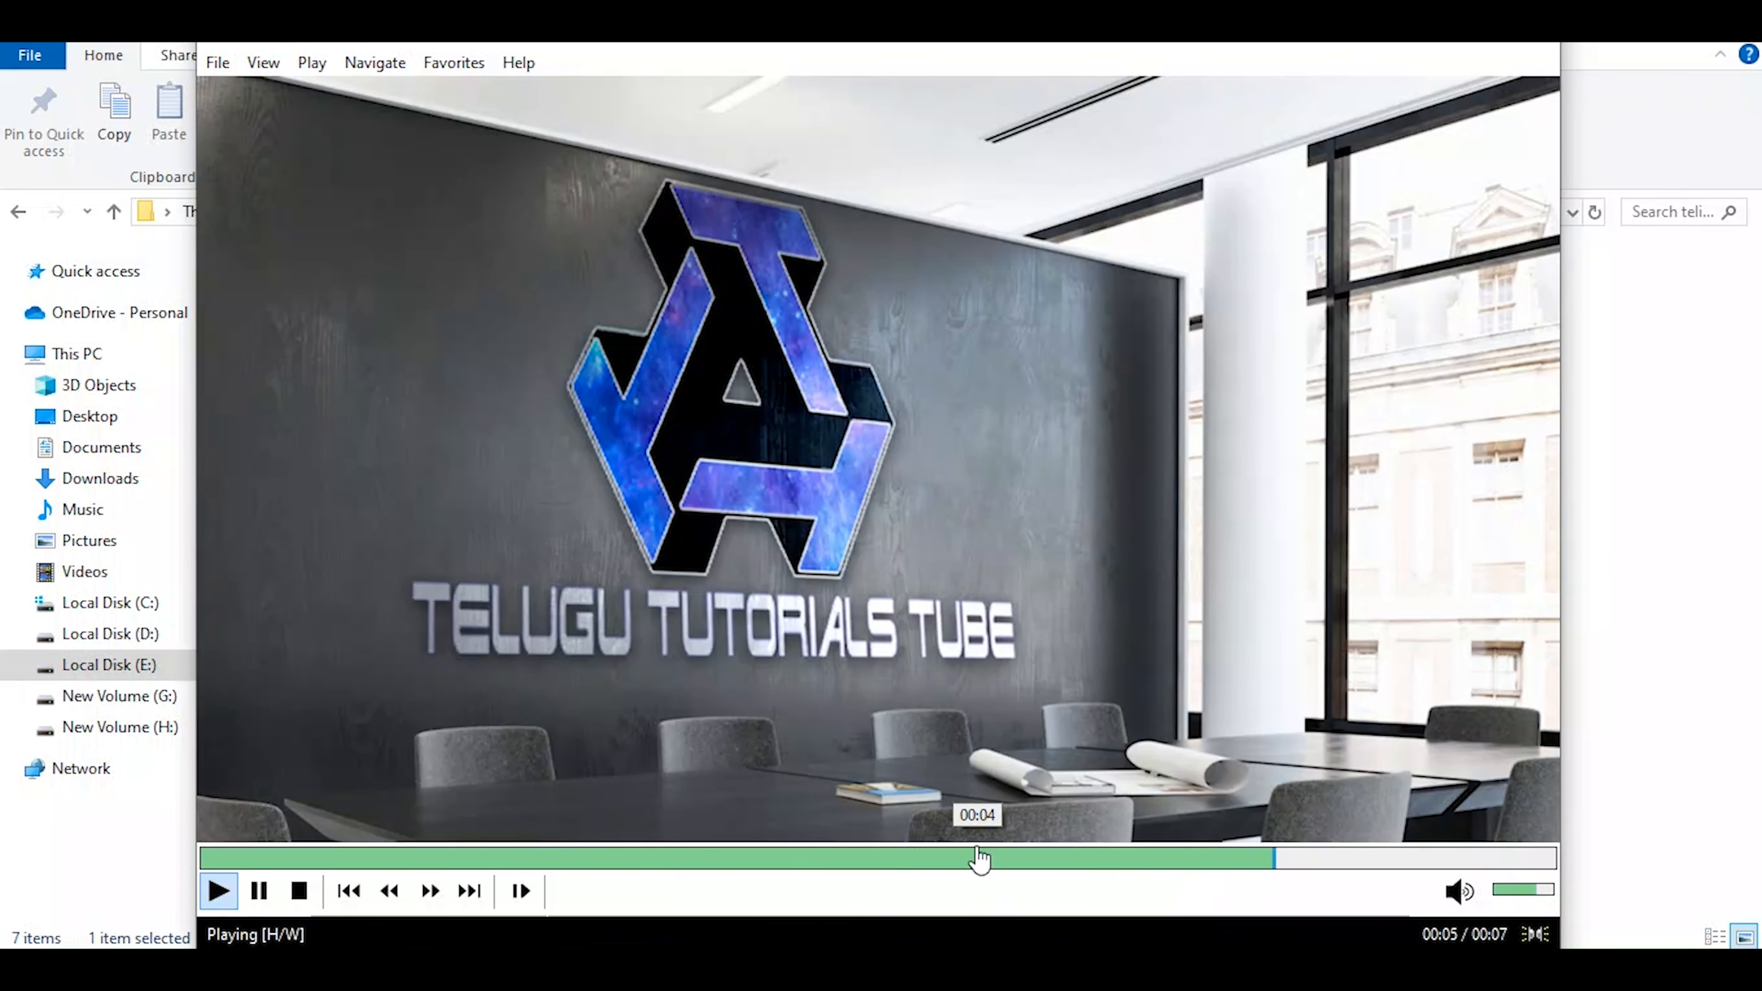
{"action": "left_click", "coordinate": [973, 876]}
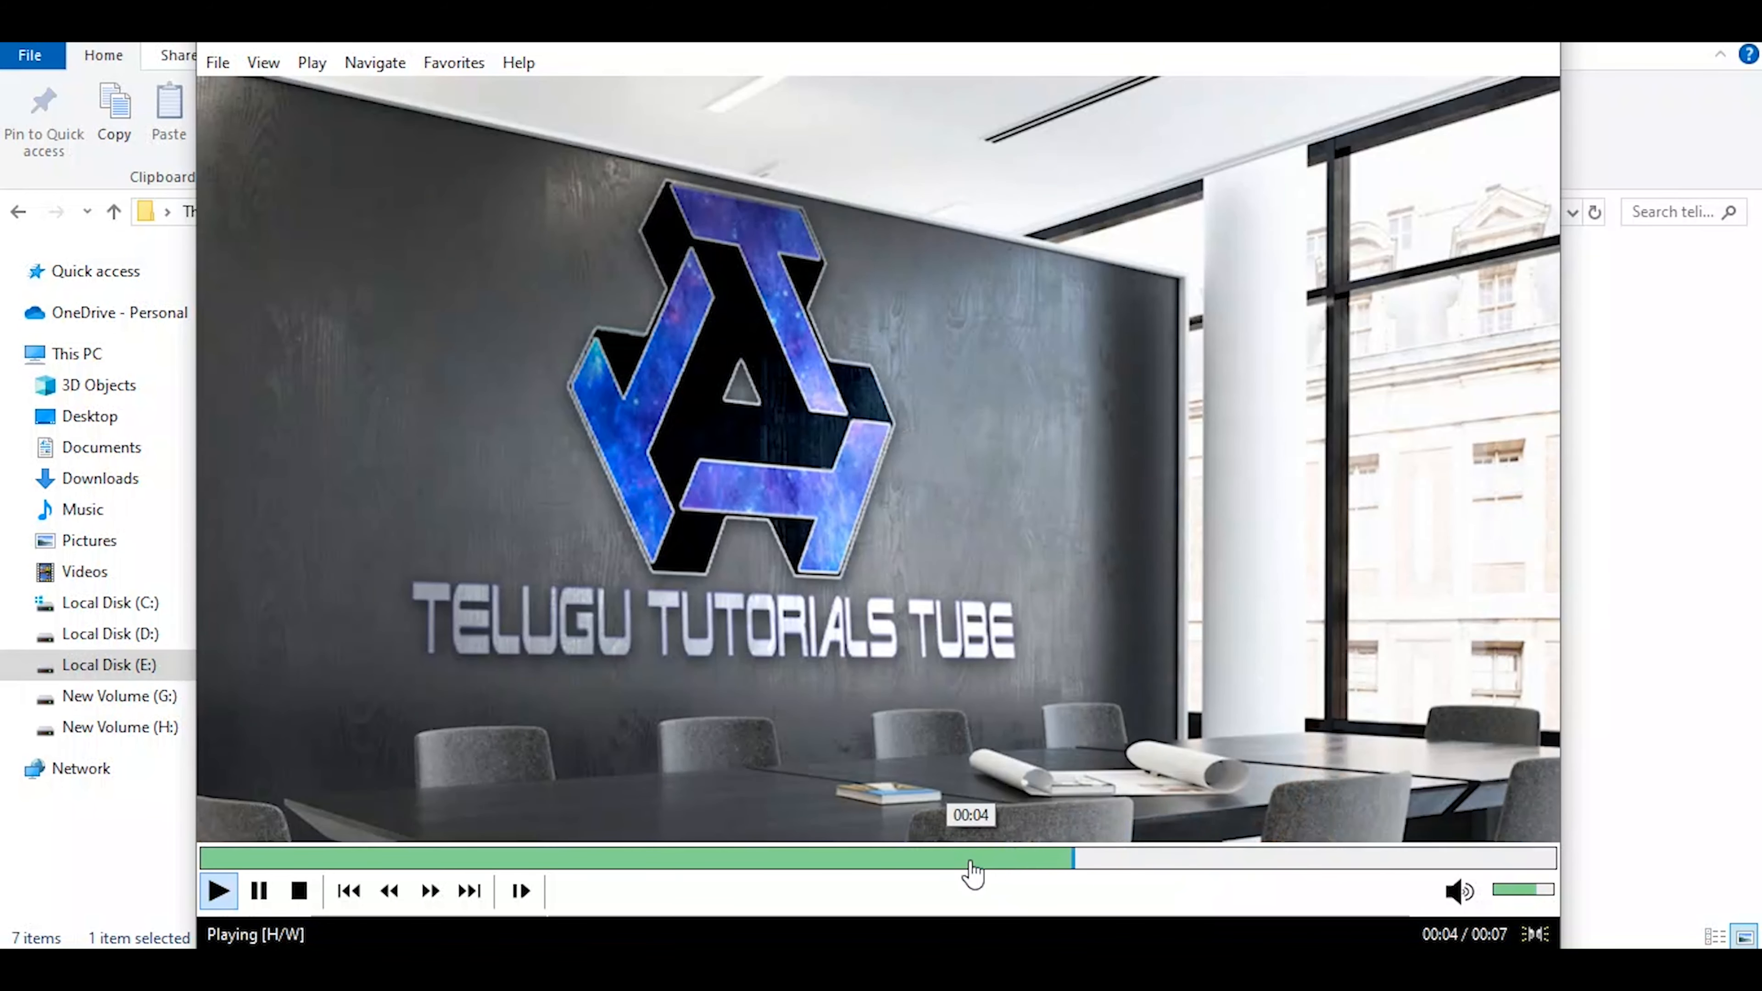
{"action": "left_click_drag", "start_coordinate": [976, 874], "coordinate": [929, 899]}
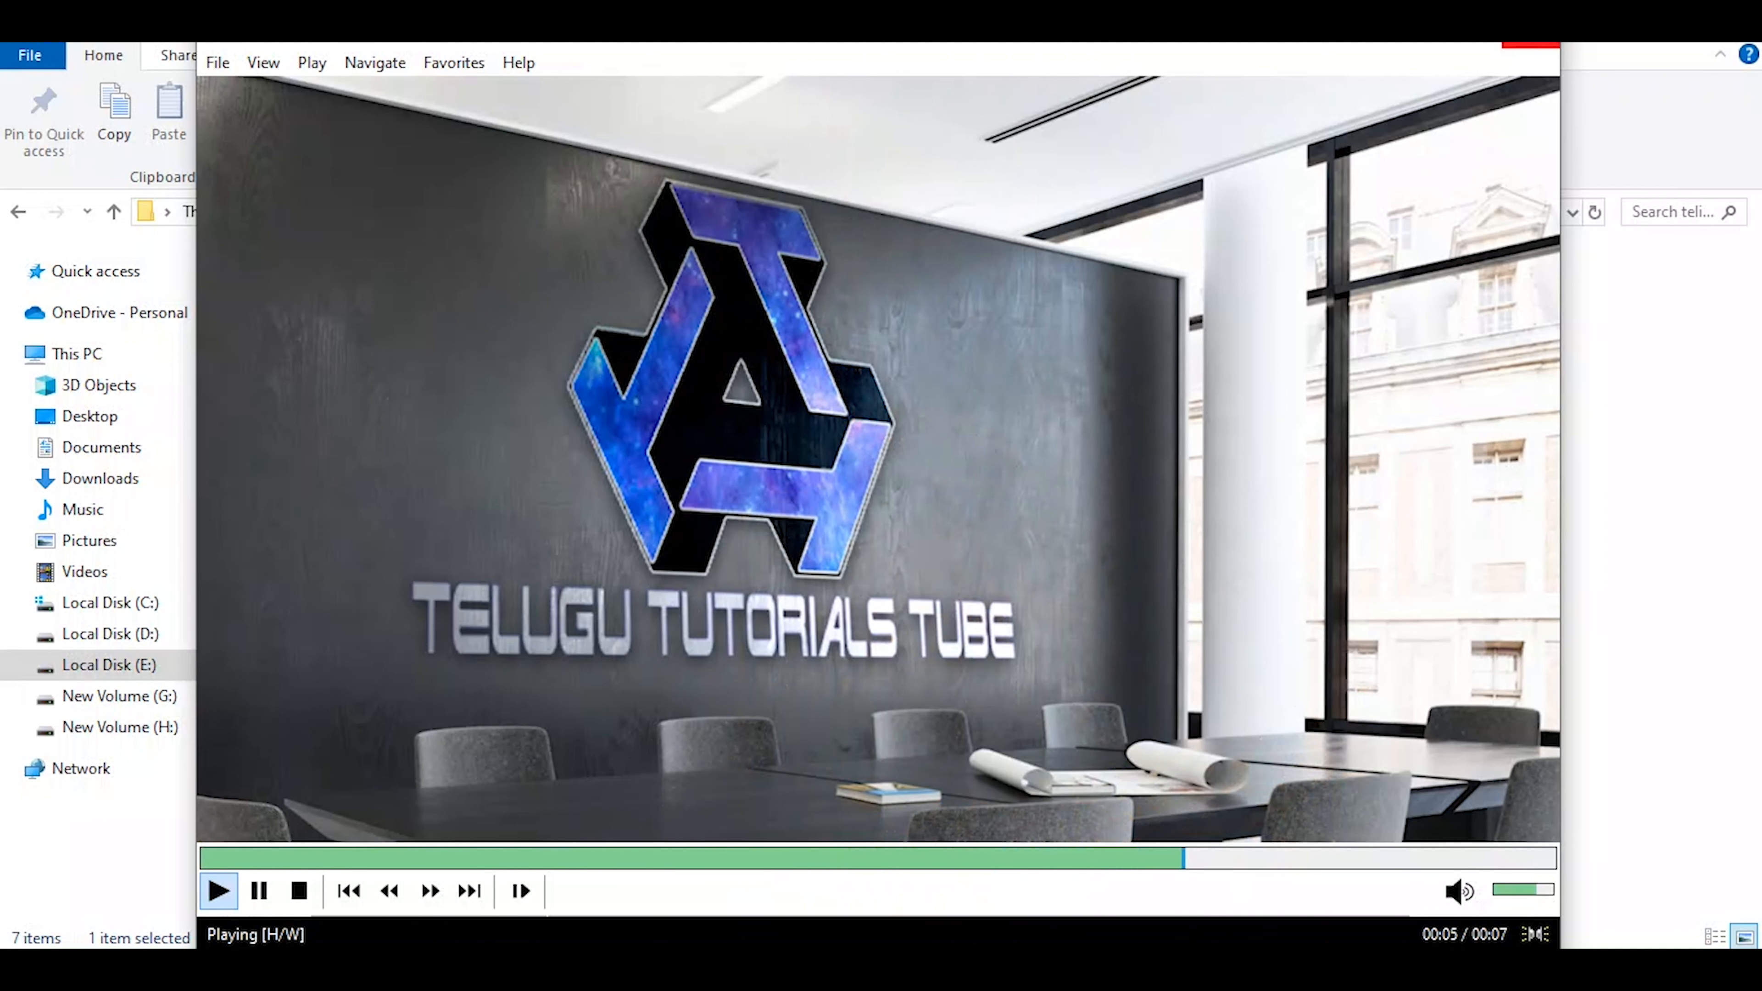
{"action": "left_click", "coordinate": [1530, 45]}
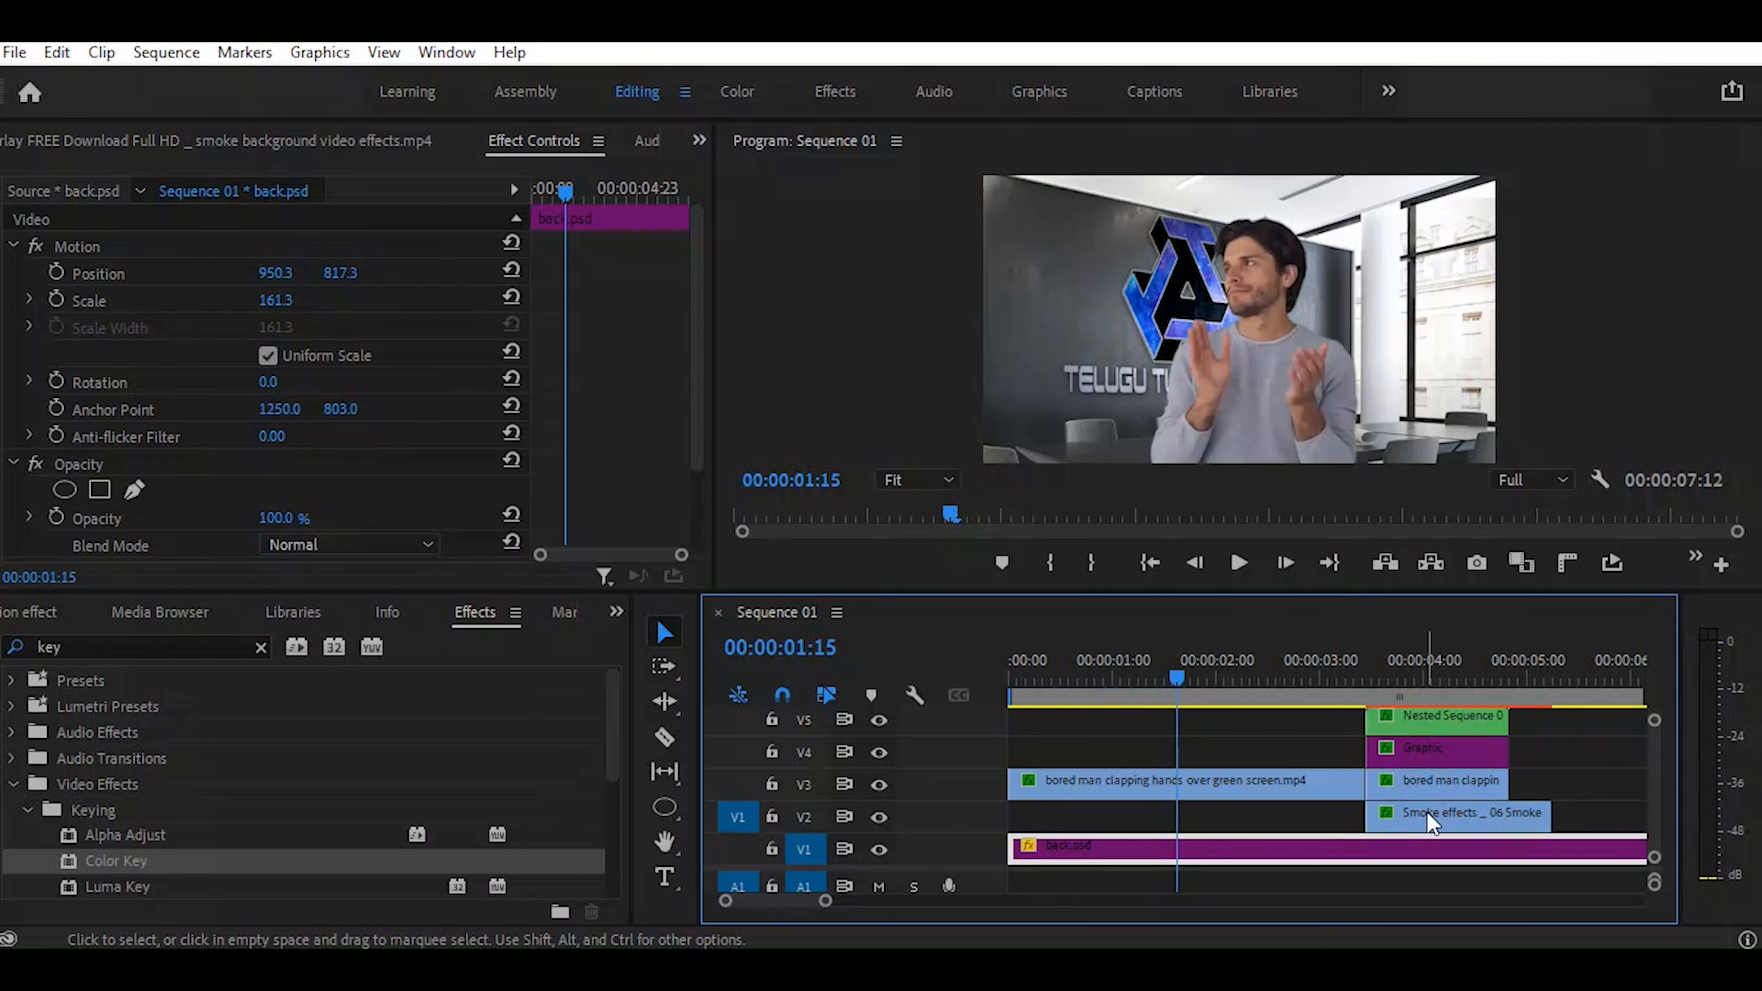
Set the smoke clip's opacity to 70% and scrub the disappearance to 00:00:04:06
{"action": "left_click", "coordinate": [1431, 822]}
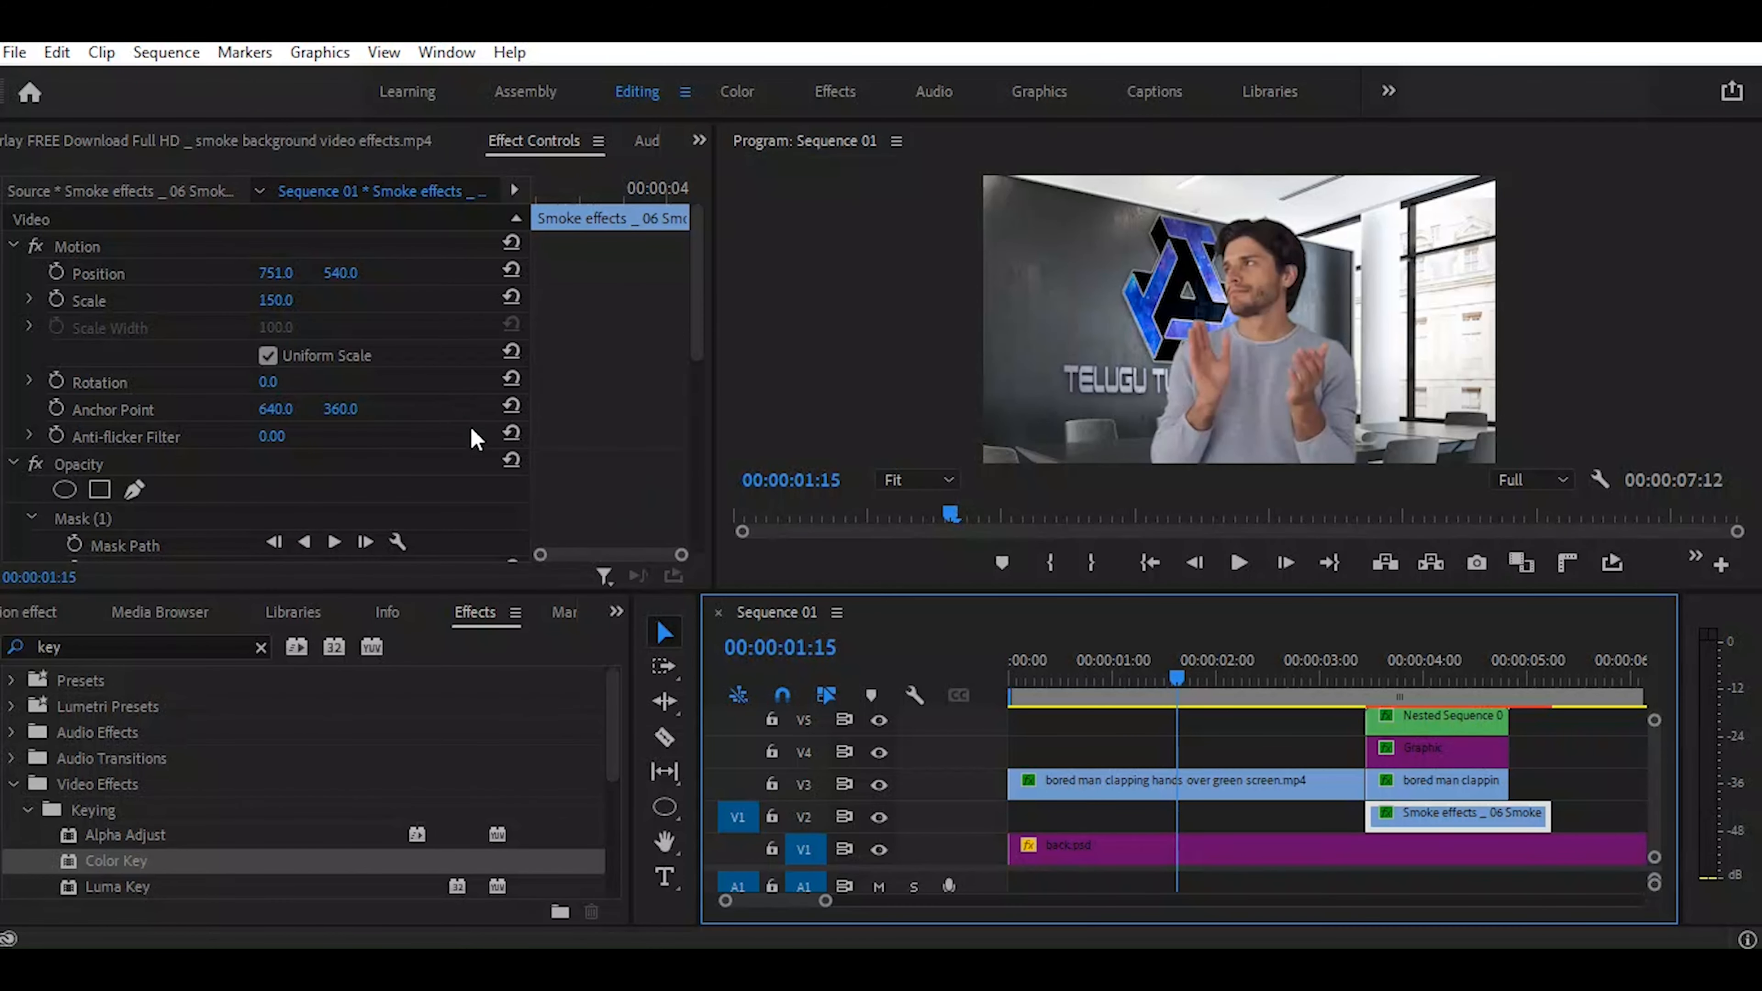
{"action": "scroll", "coordinate": [569, 492], "scroll_direction": "down", "scroll_amount": 3}
{"action": "scroll", "coordinate": [569, 472], "scroll_direction": "down", "scroll_amount": 5}
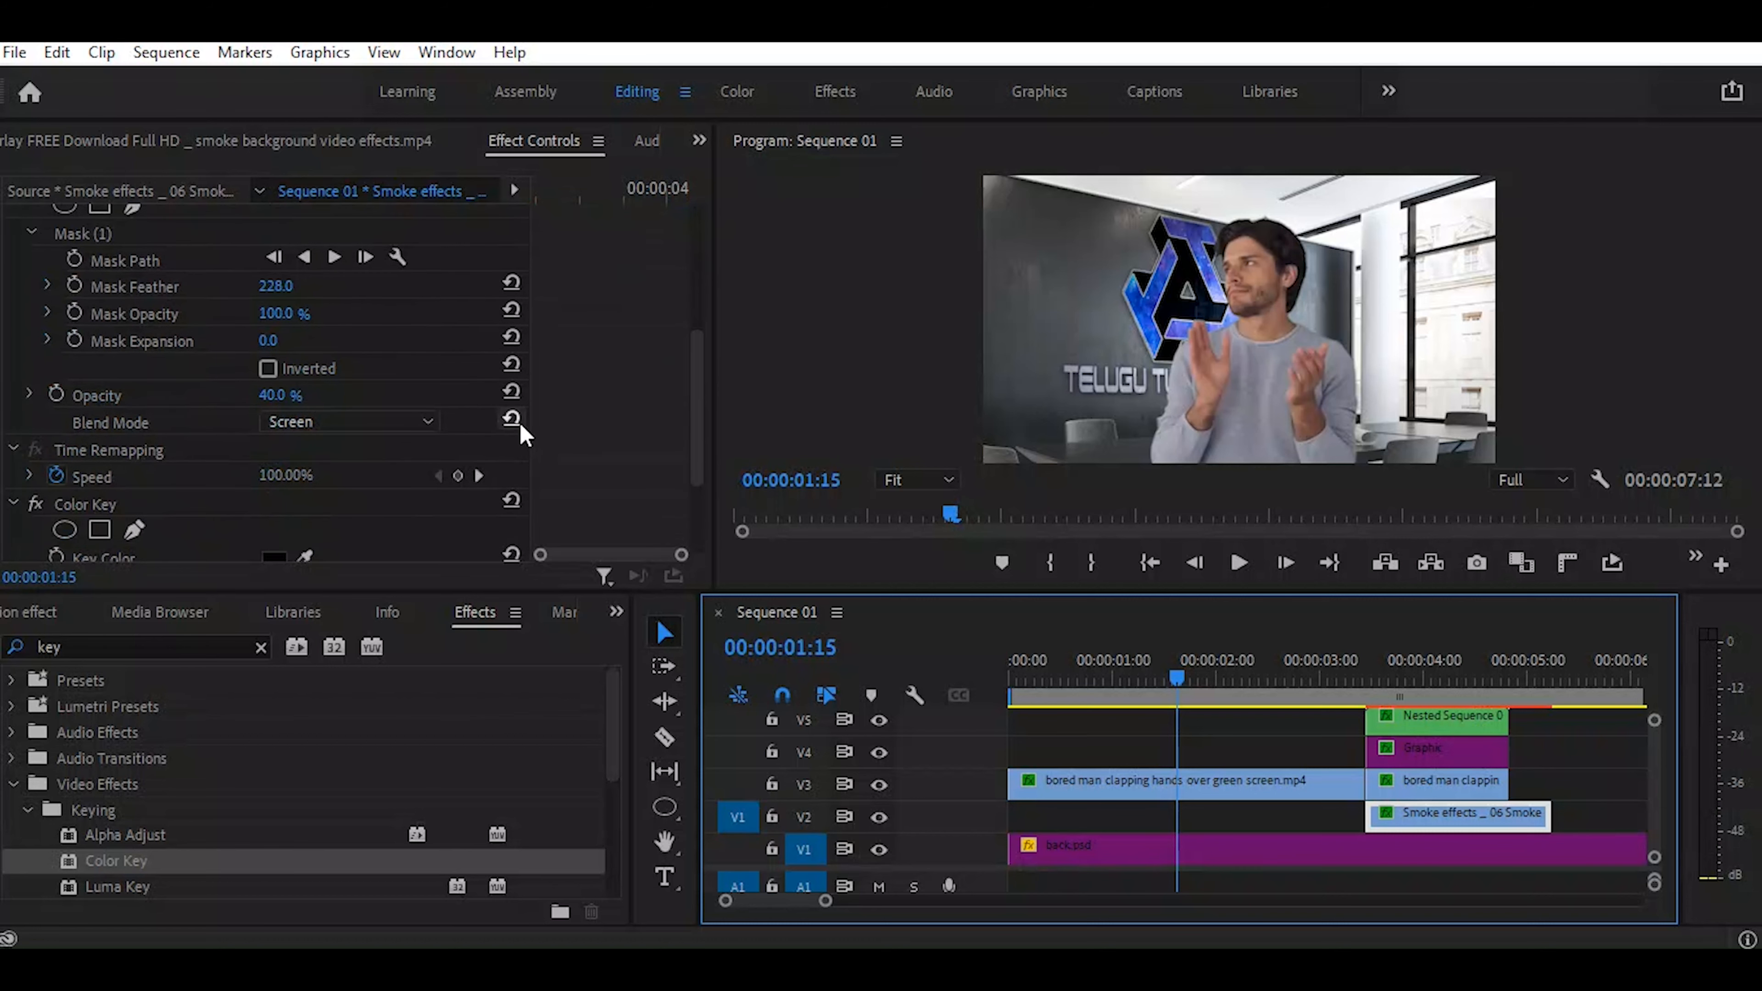
{"action": "left_click", "coordinate": [277, 394]}
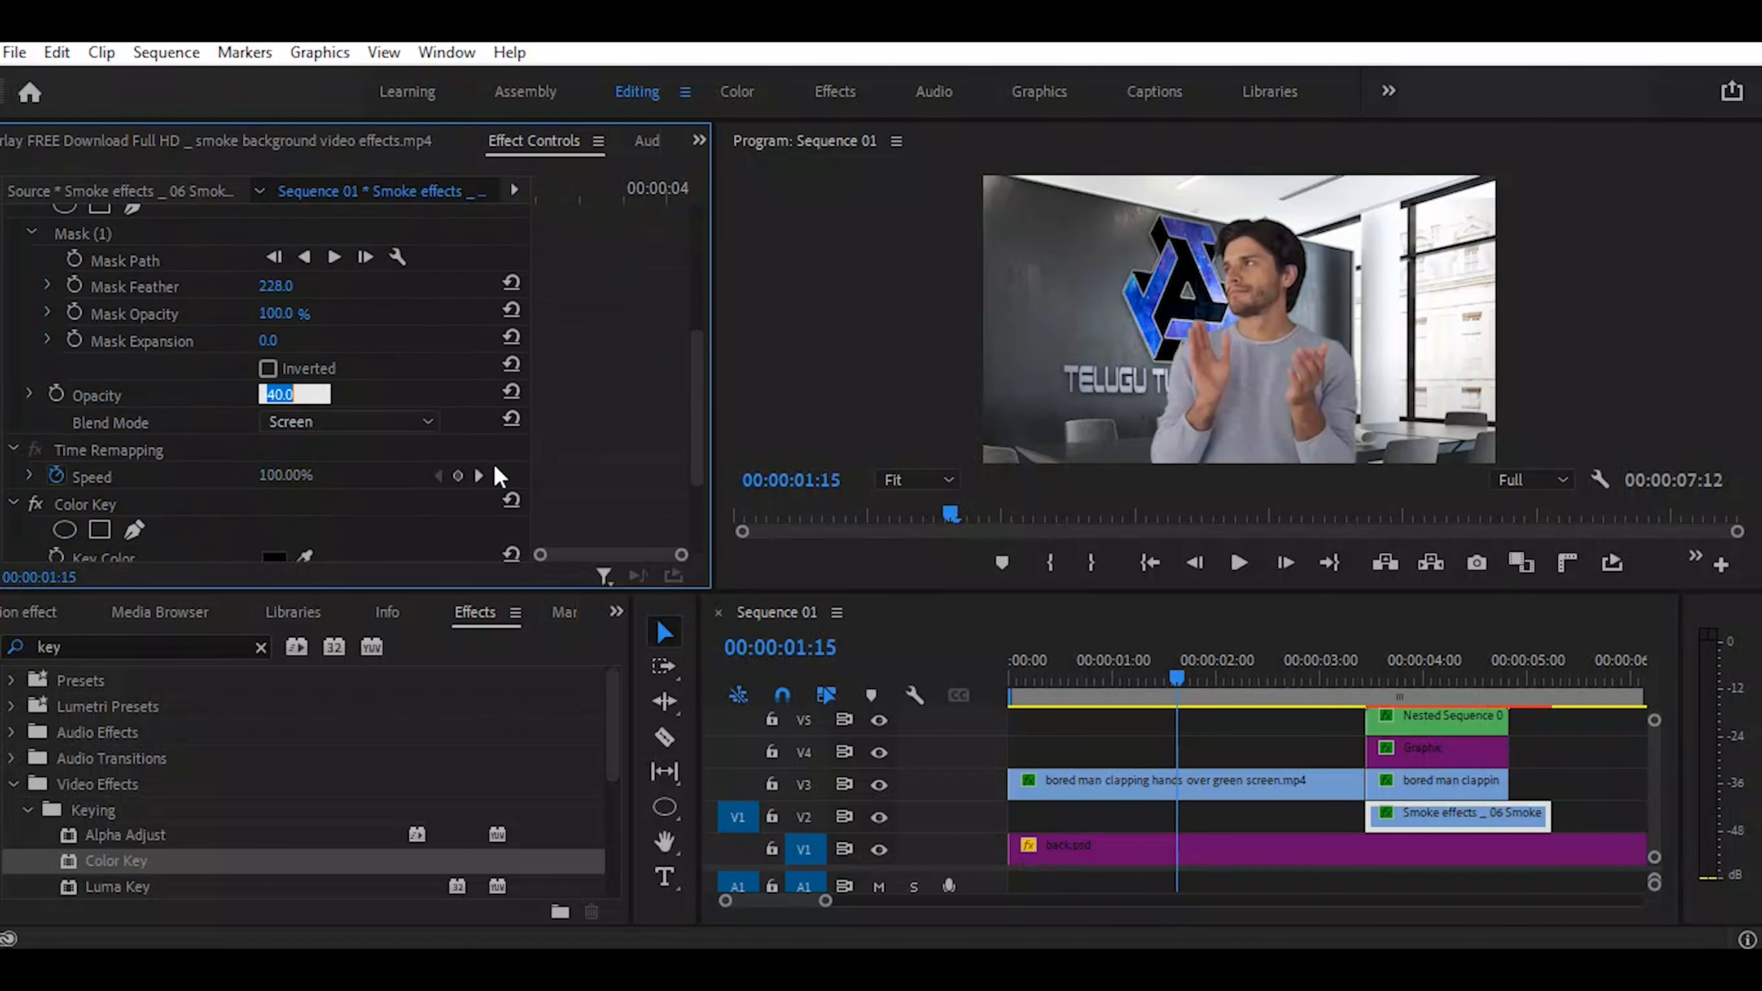
{"action": "type", "text": "70"}
{"action": "key", "text": "Return"}
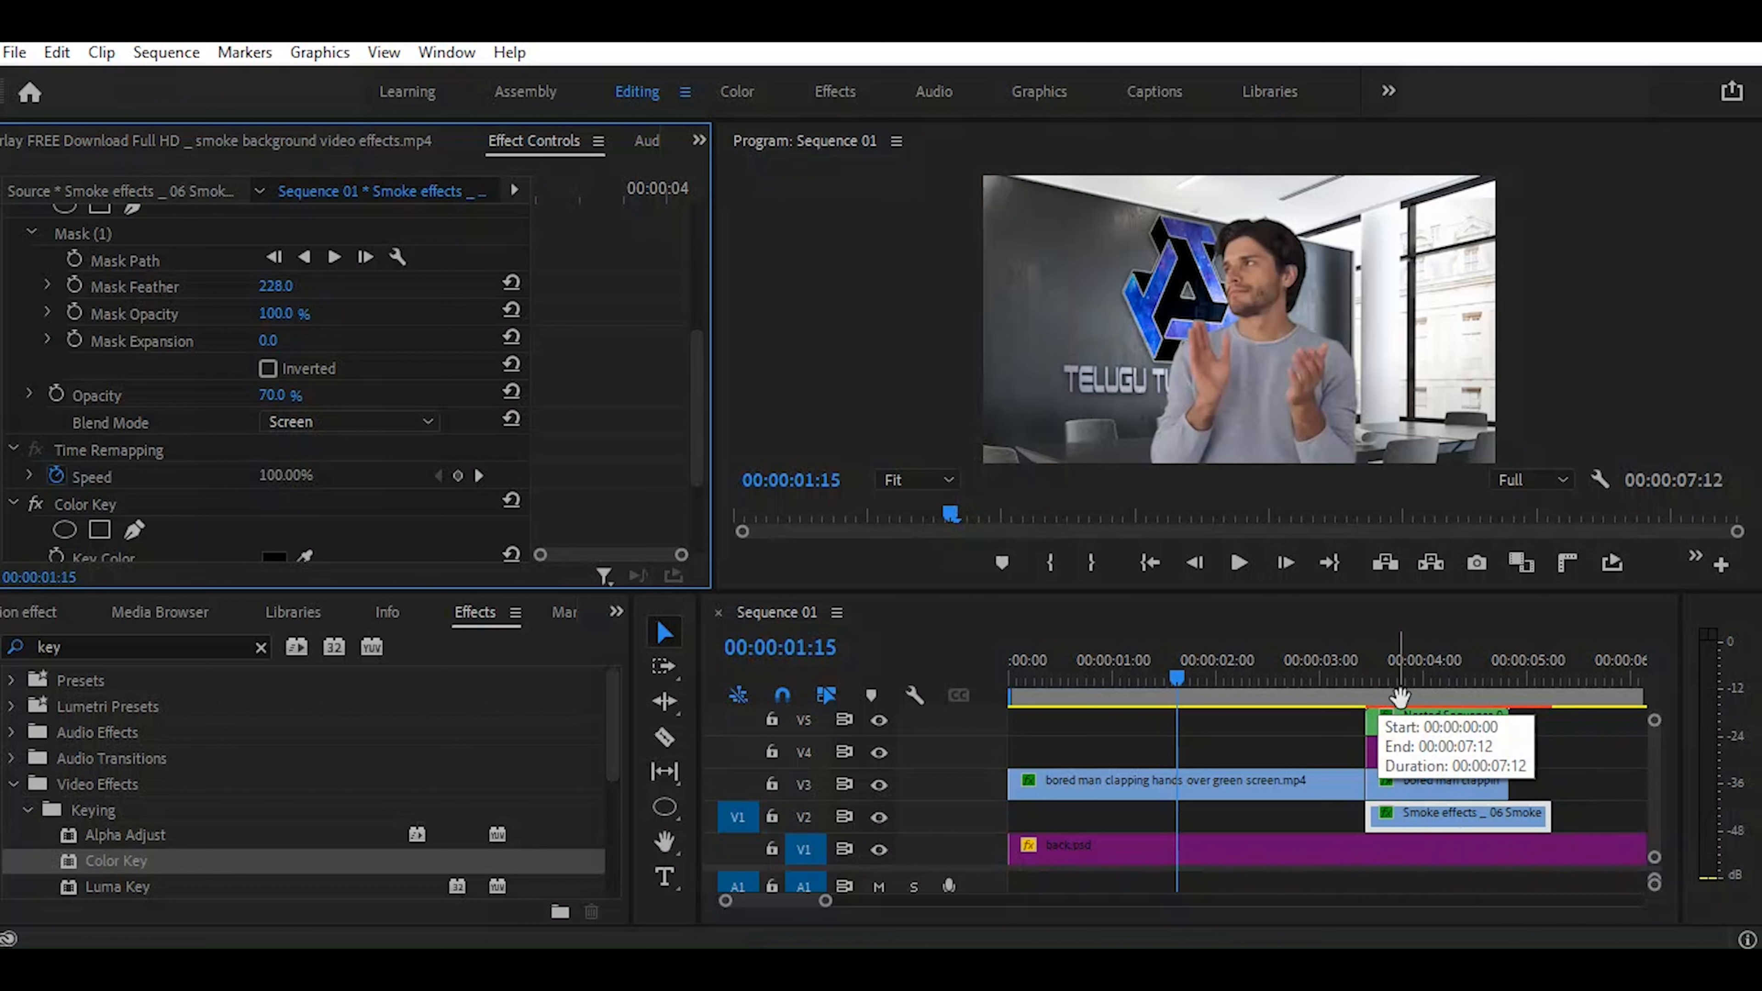
{"action": "left_click", "coordinate": [1430, 680]}
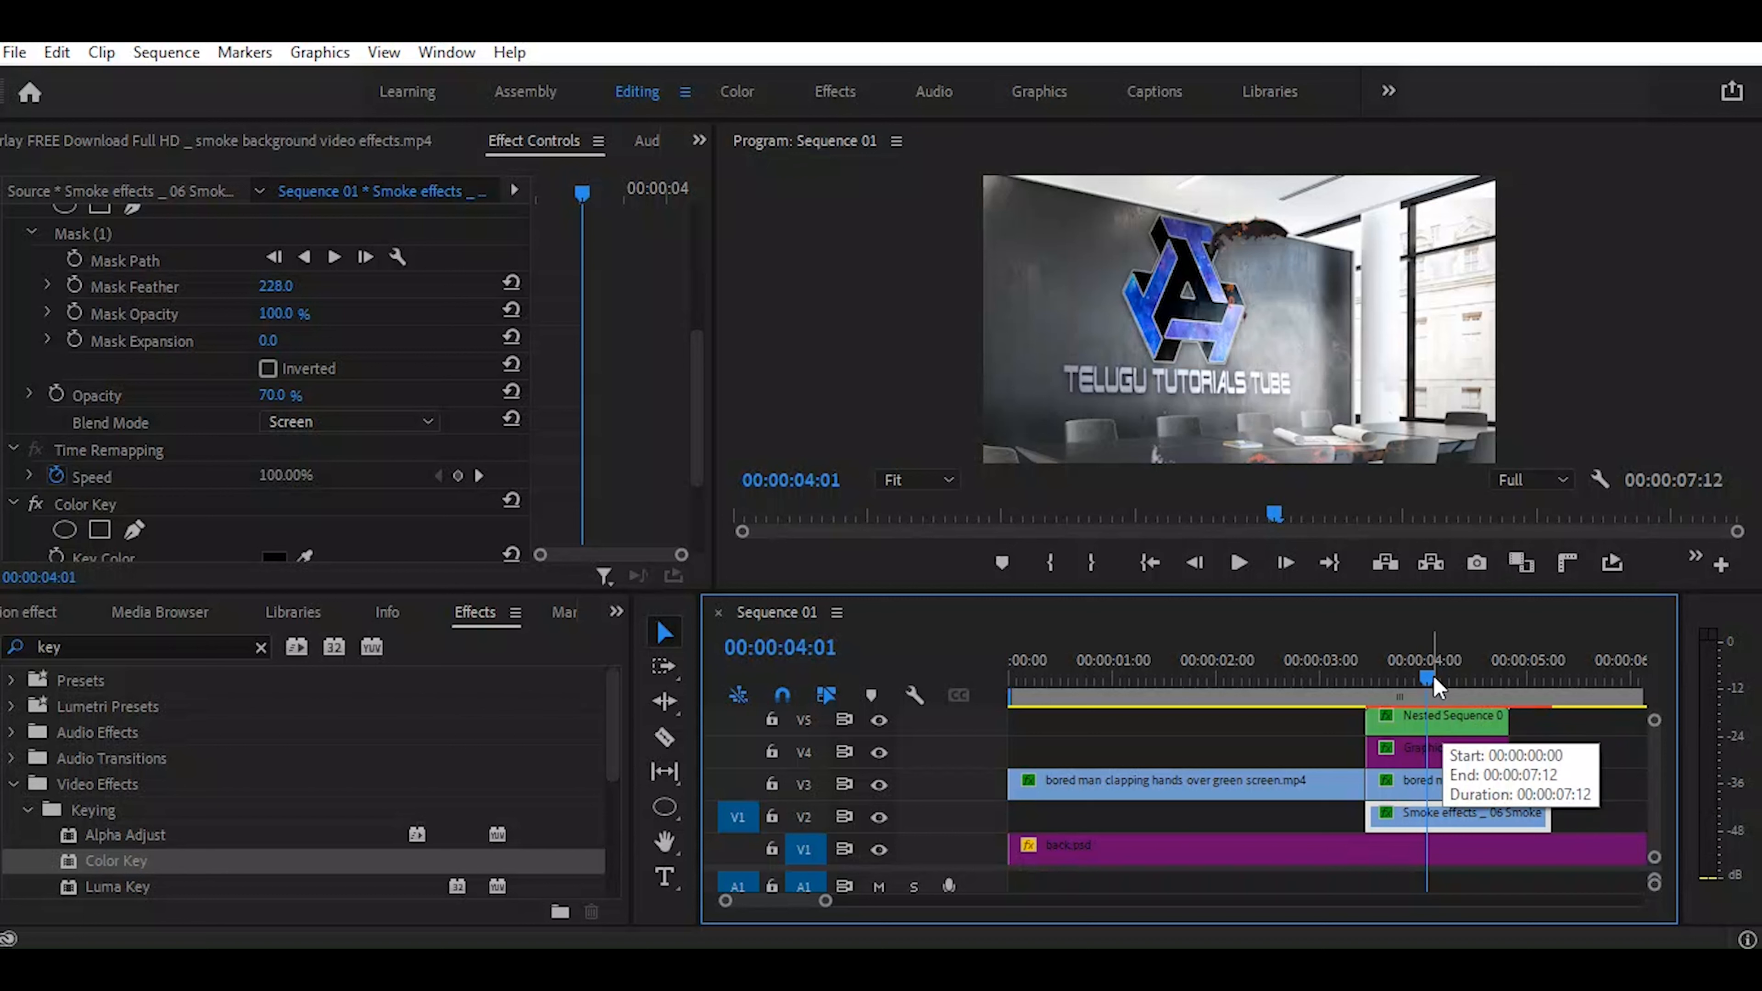
{"action": "left_click_drag", "start_coordinate": [1434, 687], "coordinate": [1456, 681]}
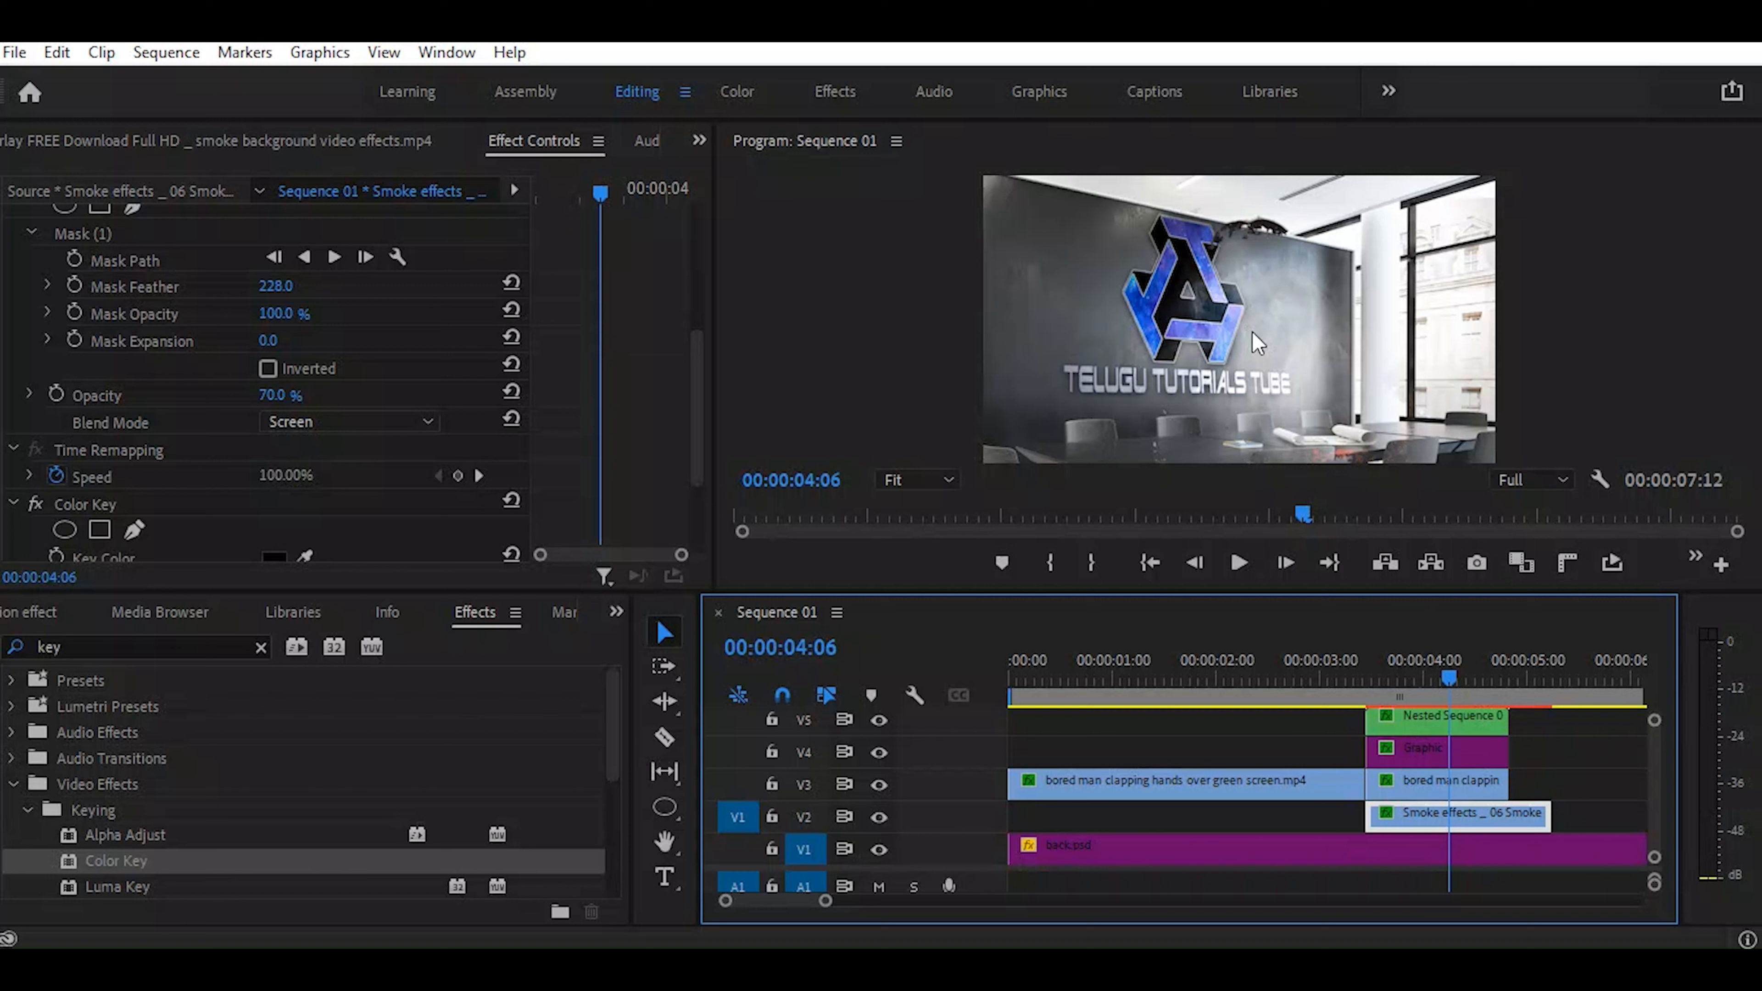